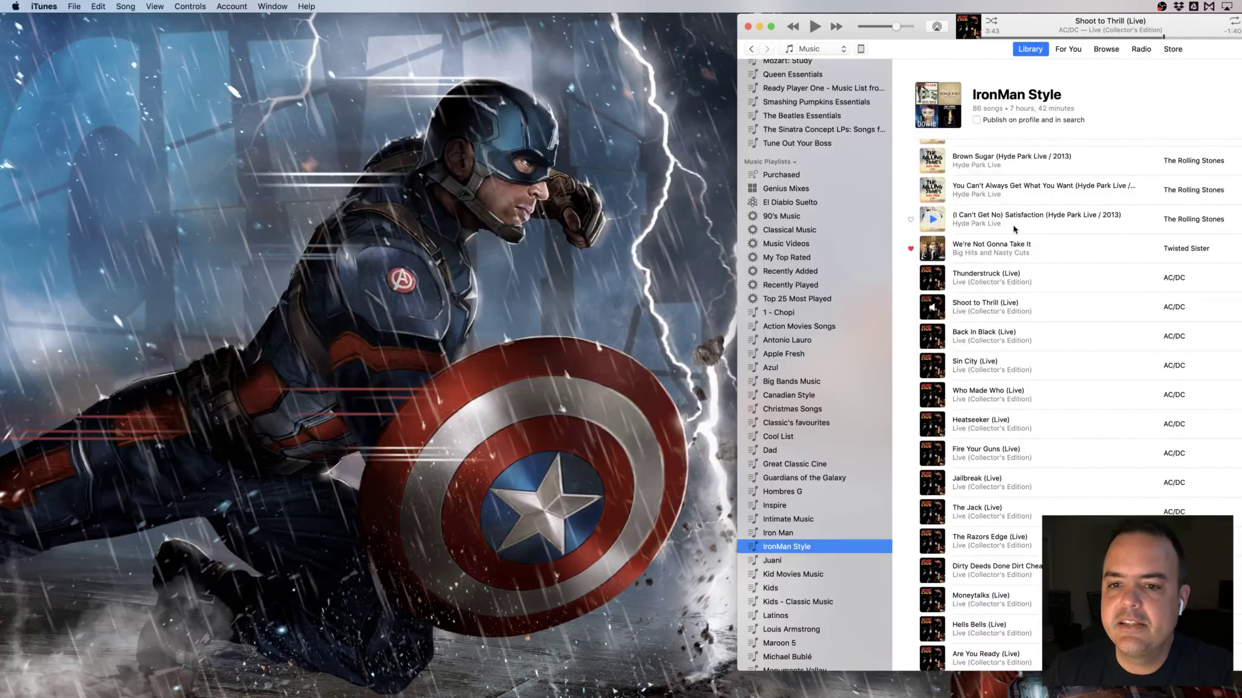
- Play 'Awake' from the Tycho playlist in iTunes, raise the volume, and minimize iTunes
{"action": "scroll", "coordinate": [825, 460], "scroll_direction": "down", "scroll_amount": 2}
{"action": "scroll", "coordinate": [823, 463], "scroll_direction": "down", "scroll_amount": 5}
{"action": "scroll", "coordinate": [823, 464], "scroll_direction": "down", "scroll_amount": 3}
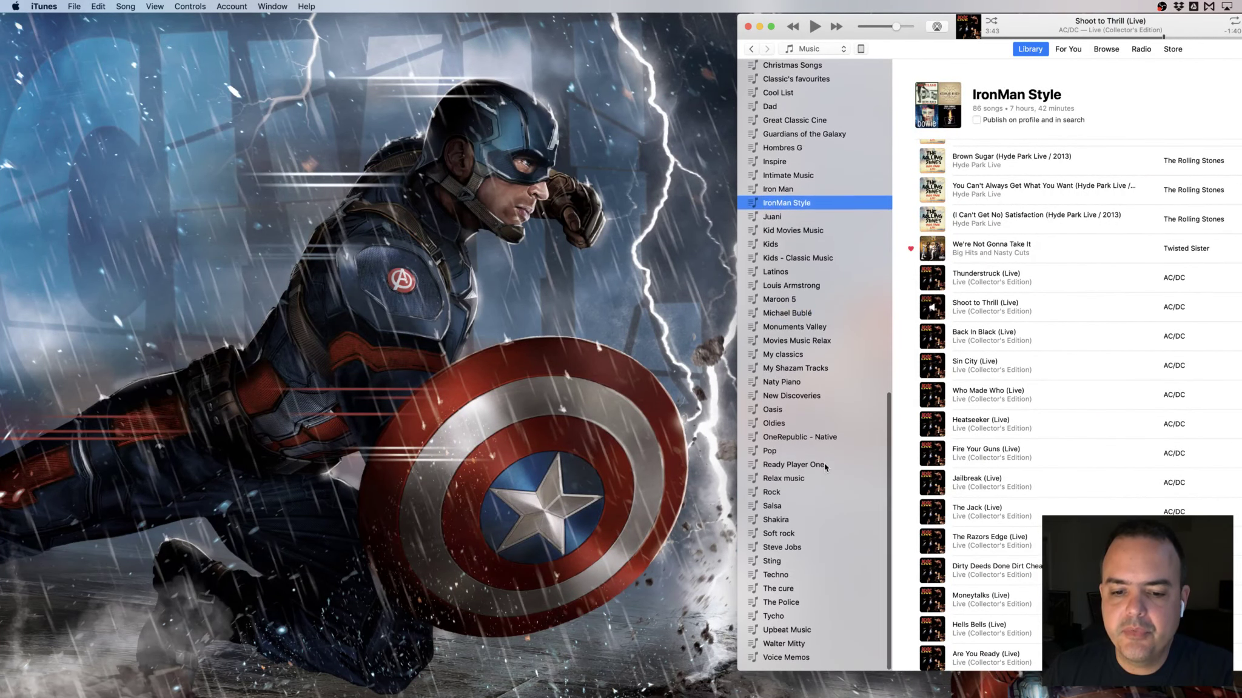
{"action": "left_click", "coordinate": [774, 617]}
{"action": "mouse_move", "coordinate": [960, 153]}
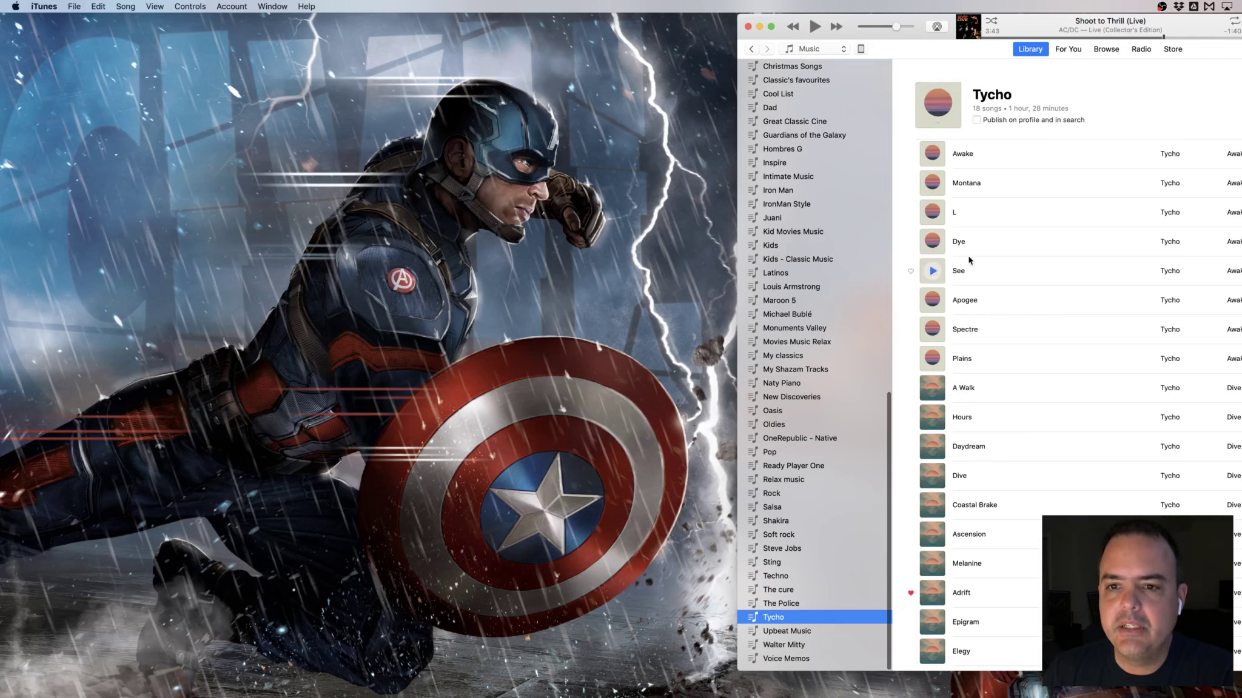
{"action": "left_click", "coordinate": [932, 154]}
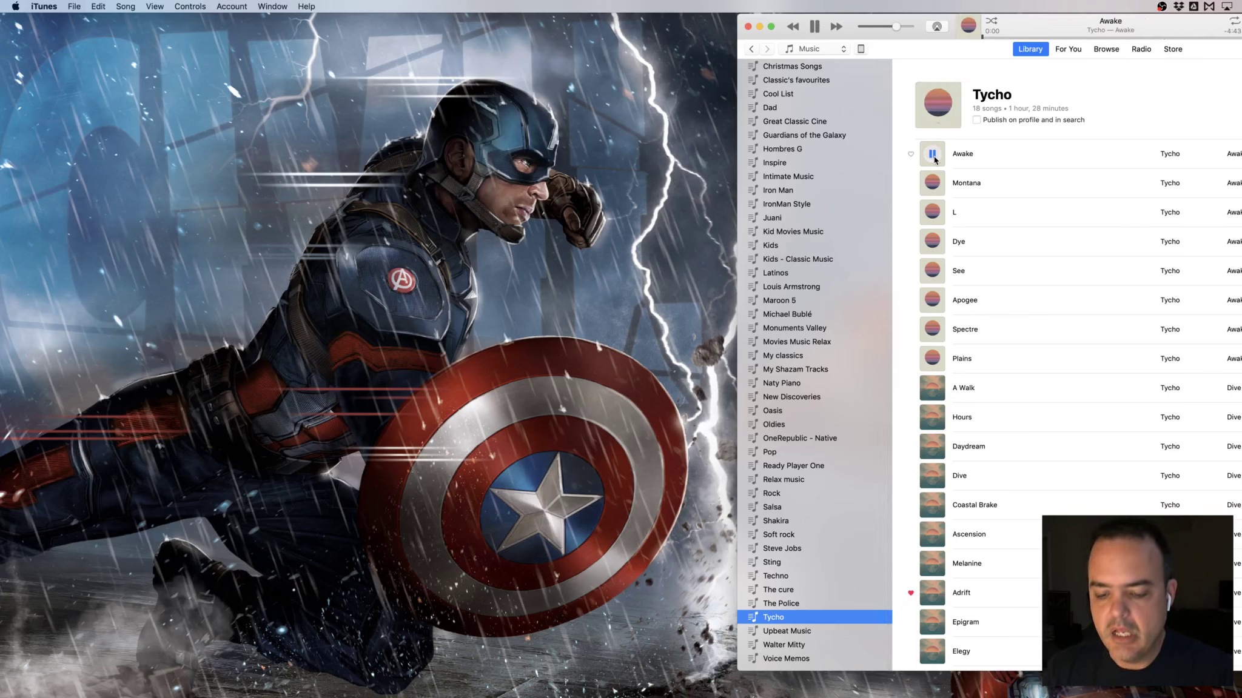
{"action": "key", "text": "XF86AudioRaiseVolume"}
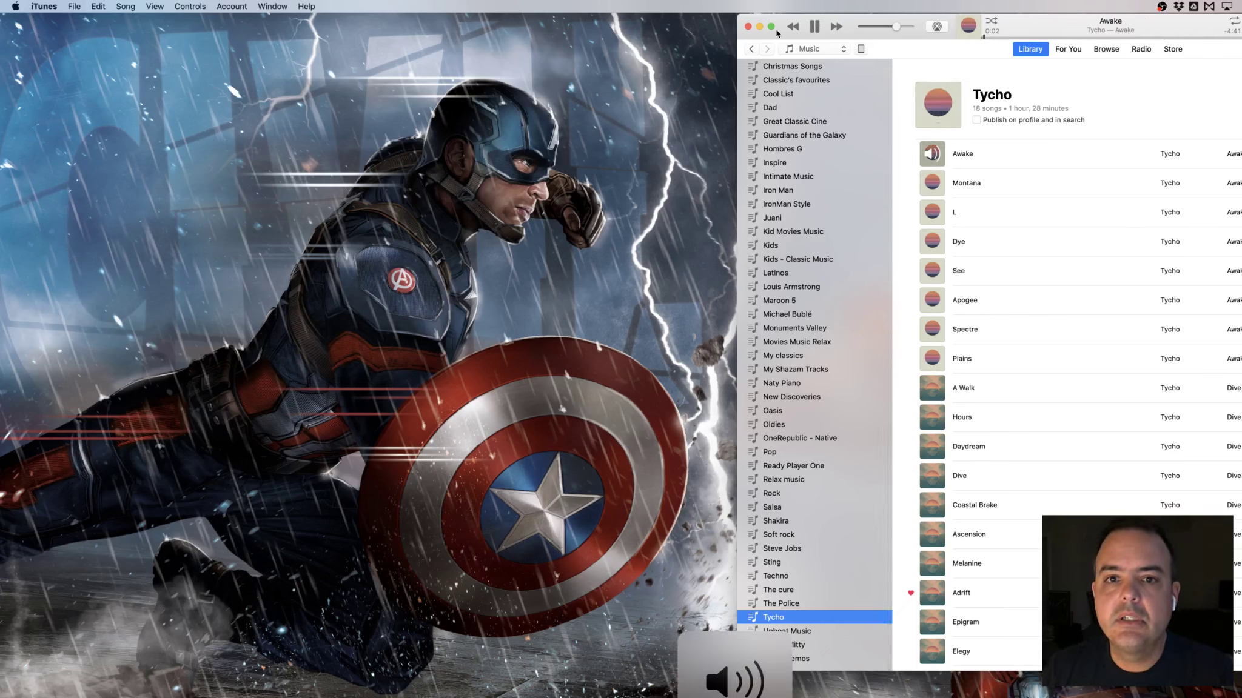
{"action": "left_click", "coordinate": [759, 27]}
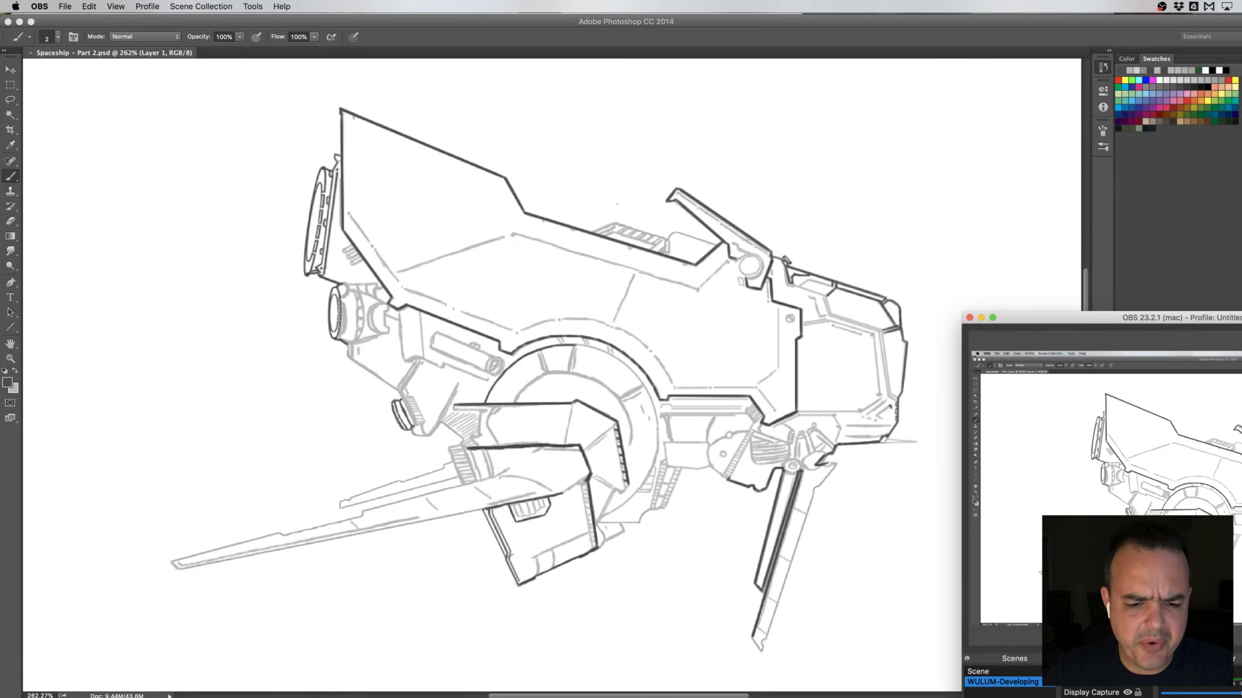
- Load twitch.tv in a new Safari tab
{"action": "key", "text": "super+Tab"}
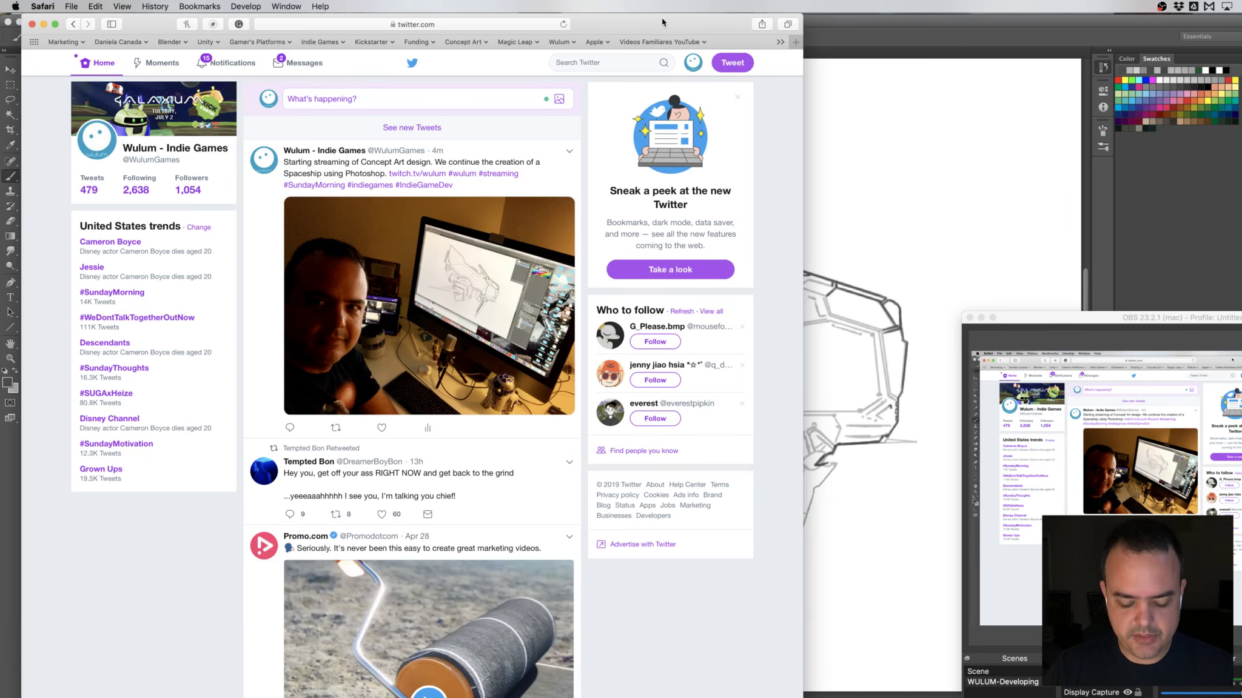
{"action": "key", "text": "super+p"}
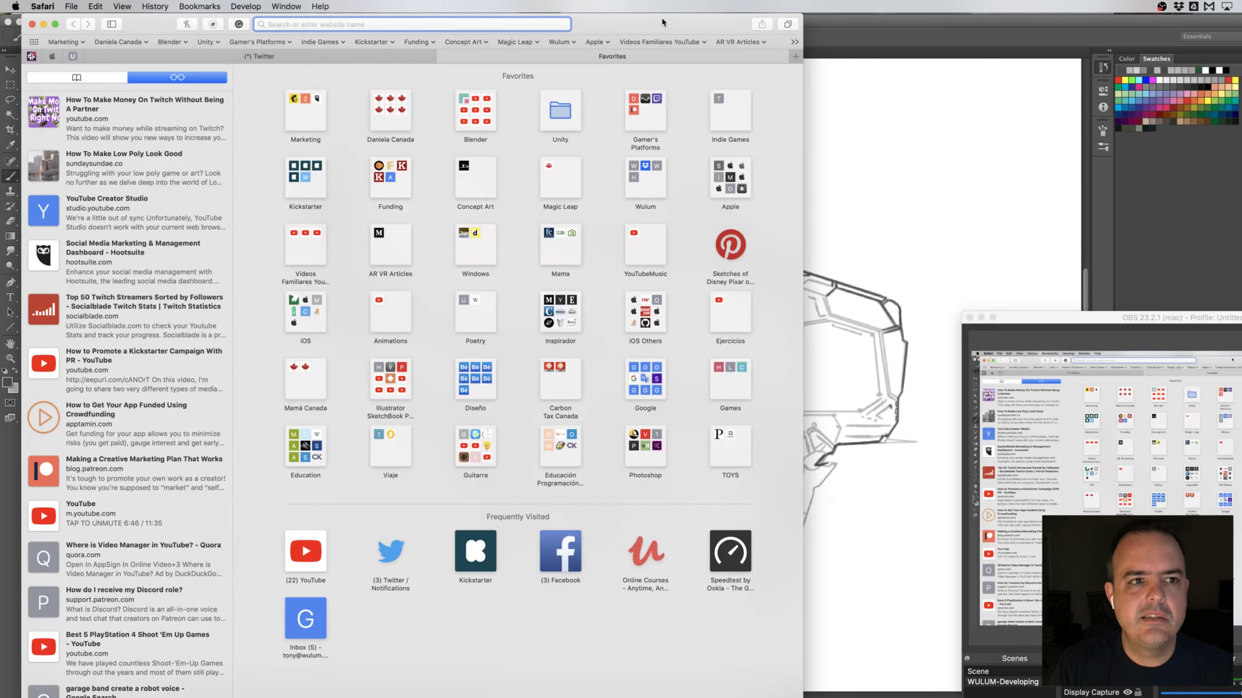
{"action": "type", "text": "twitc"}
{"action": "key", "text": "Return"}
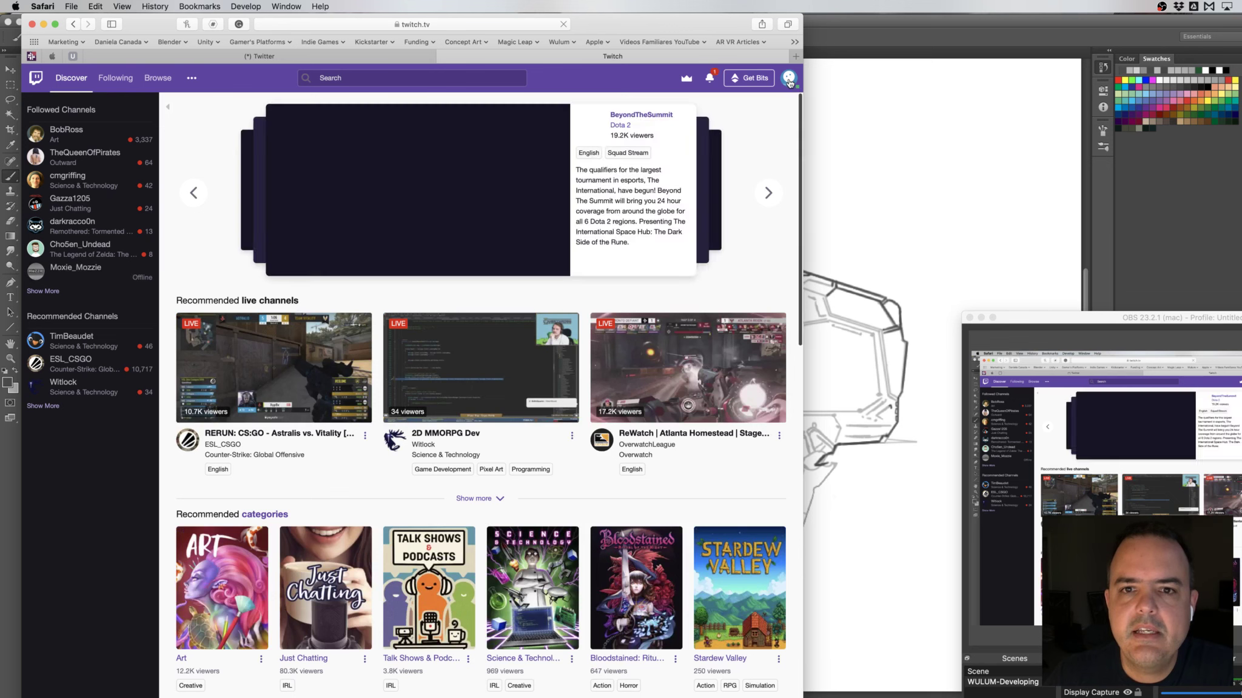
- Go to the Twitch channel, then the Creator Dashboard, and move the browser window right
{"action": "left_click", "coordinate": [788, 78]}
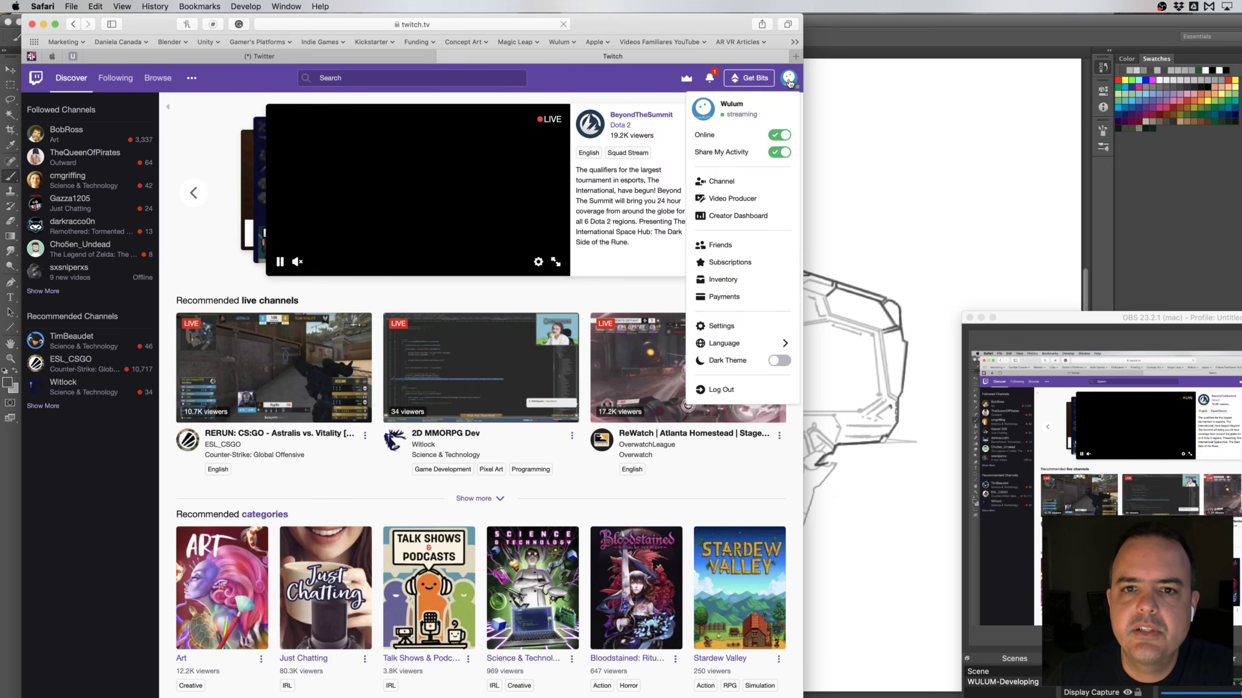
{"action": "left_click", "coordinate": [723, 184]}
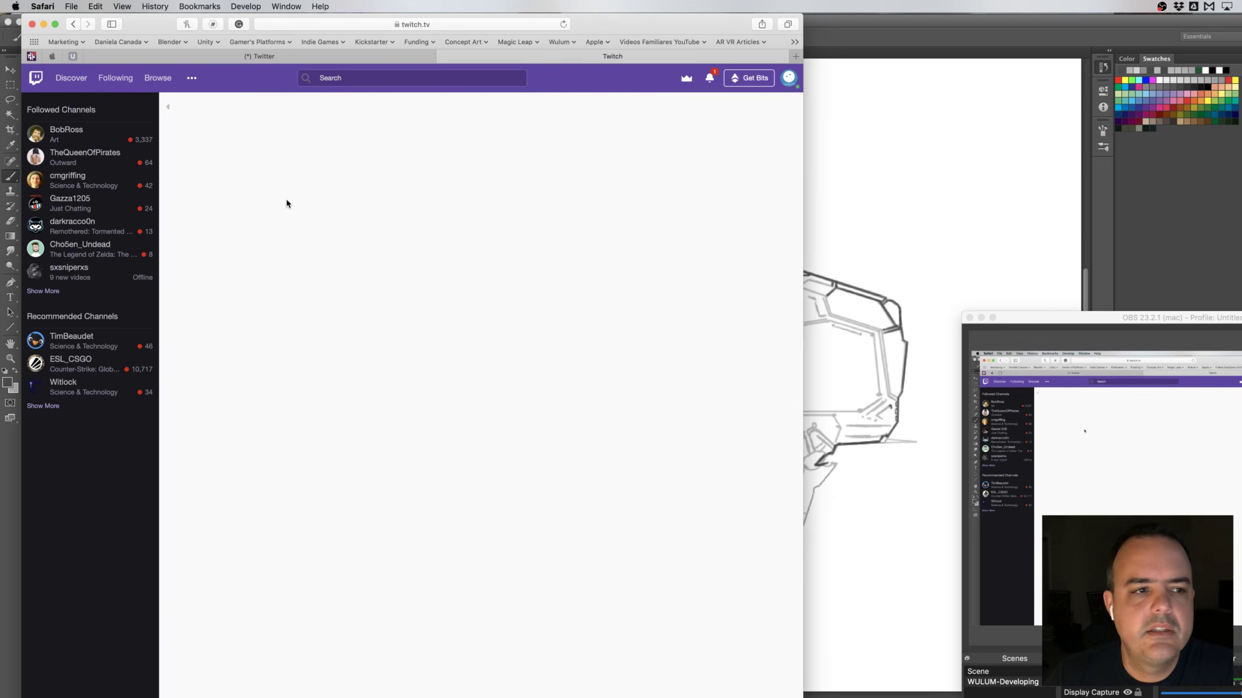
{"action": "left_click", "coordinate": [788, 79]}
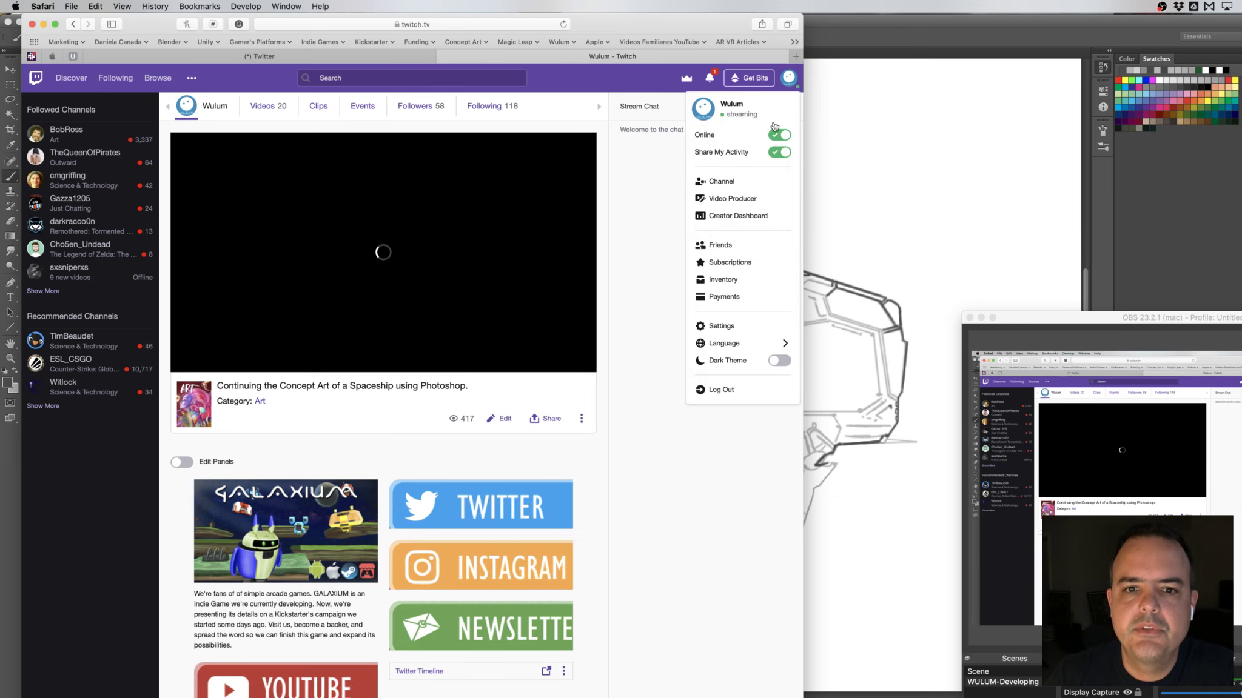
{"action": "left_click", "coordinate": [729, 217]}
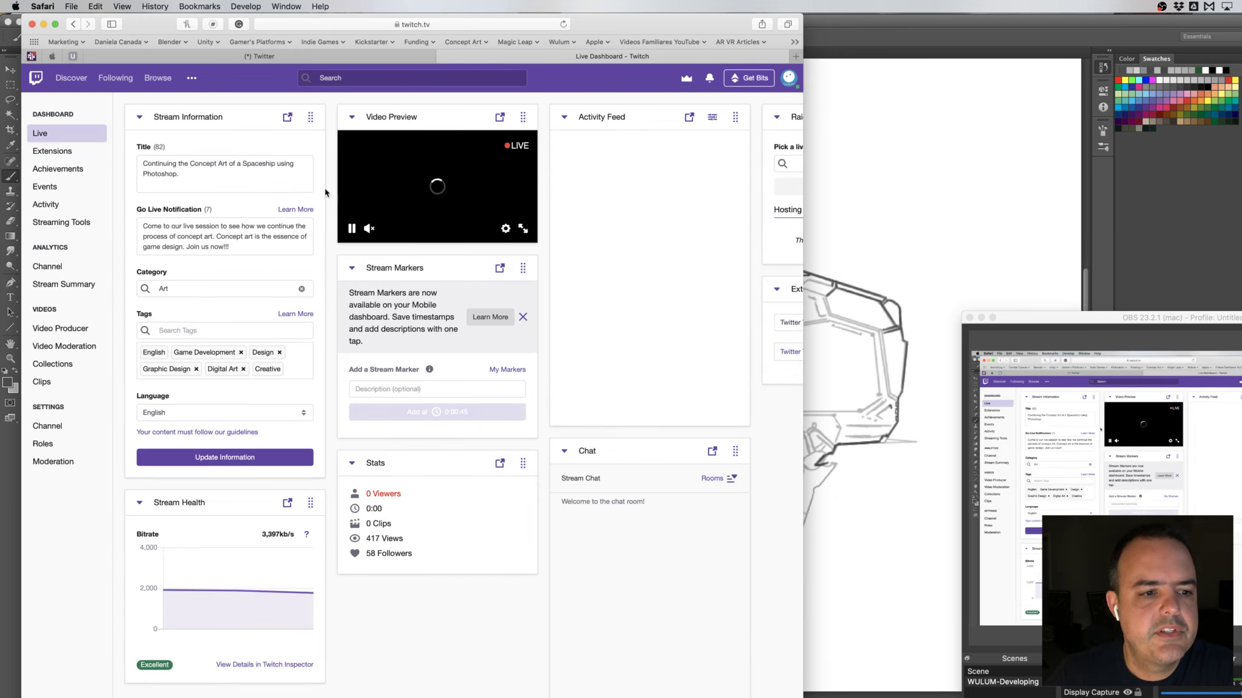
{"action": "left_click_drag", "start_coordinate": [152, 24], "coordinate": [874, 24]}
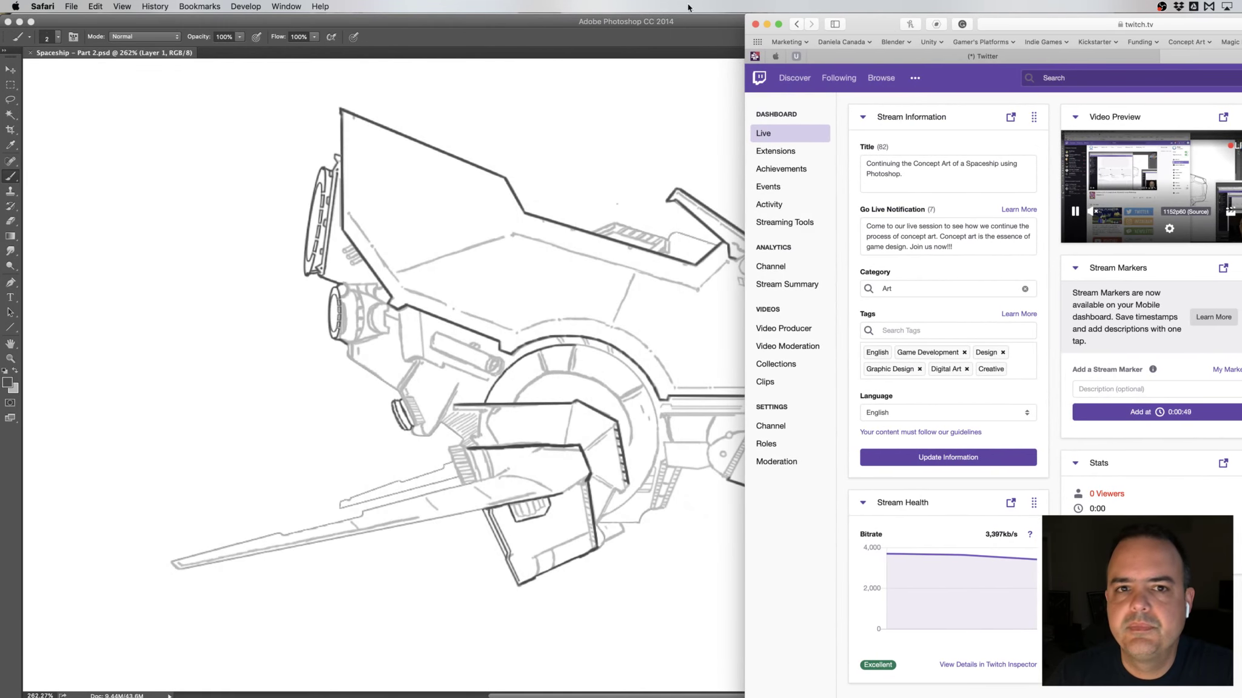
- Minimize the OBS recording window and bring Photoshop with Spaceship – Part 2.psd to the front
{"action": "key", "text": "super+Tab"}
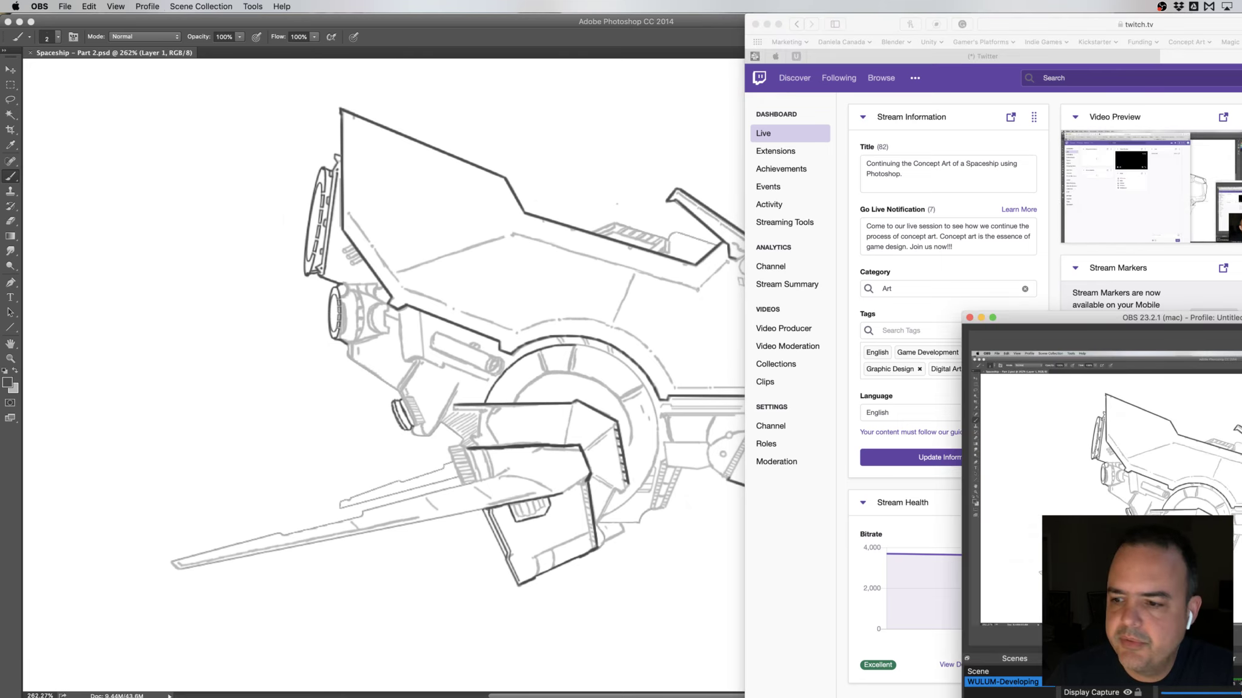
{"action": "left_click", "coordinate": [497, 21]}
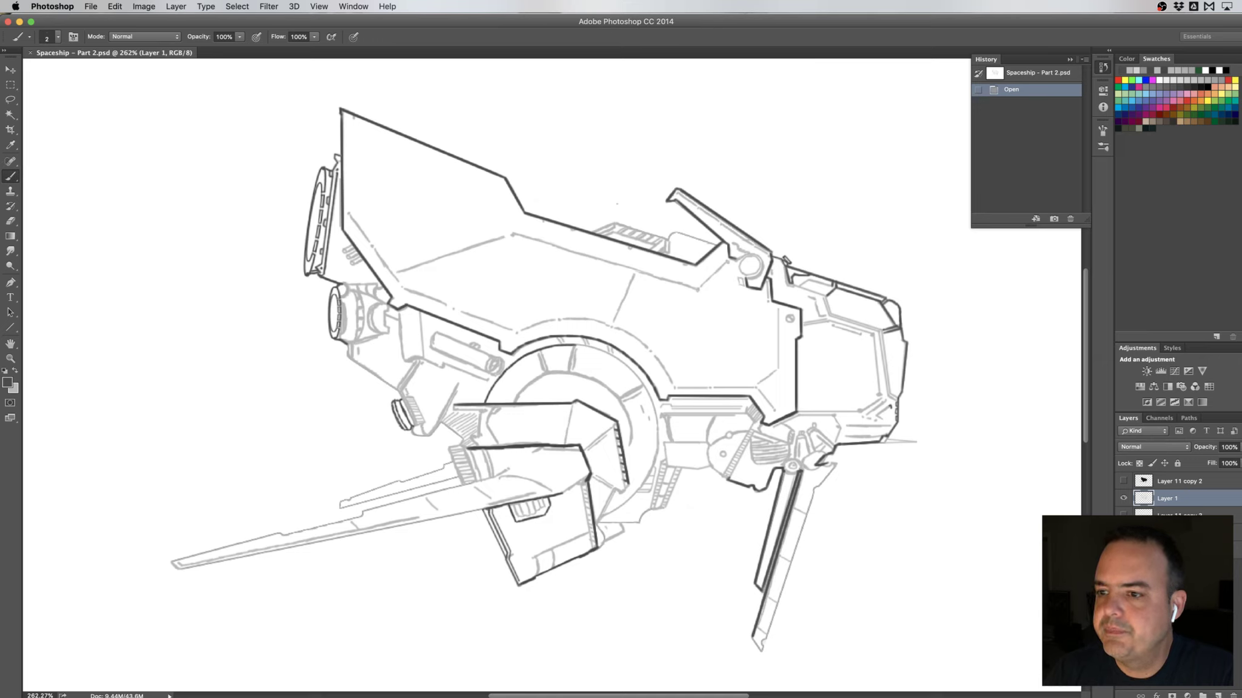
{"action": "key", "text": "super+Tab"}
{"action": "left_click", "coordinate": [981, 318]}
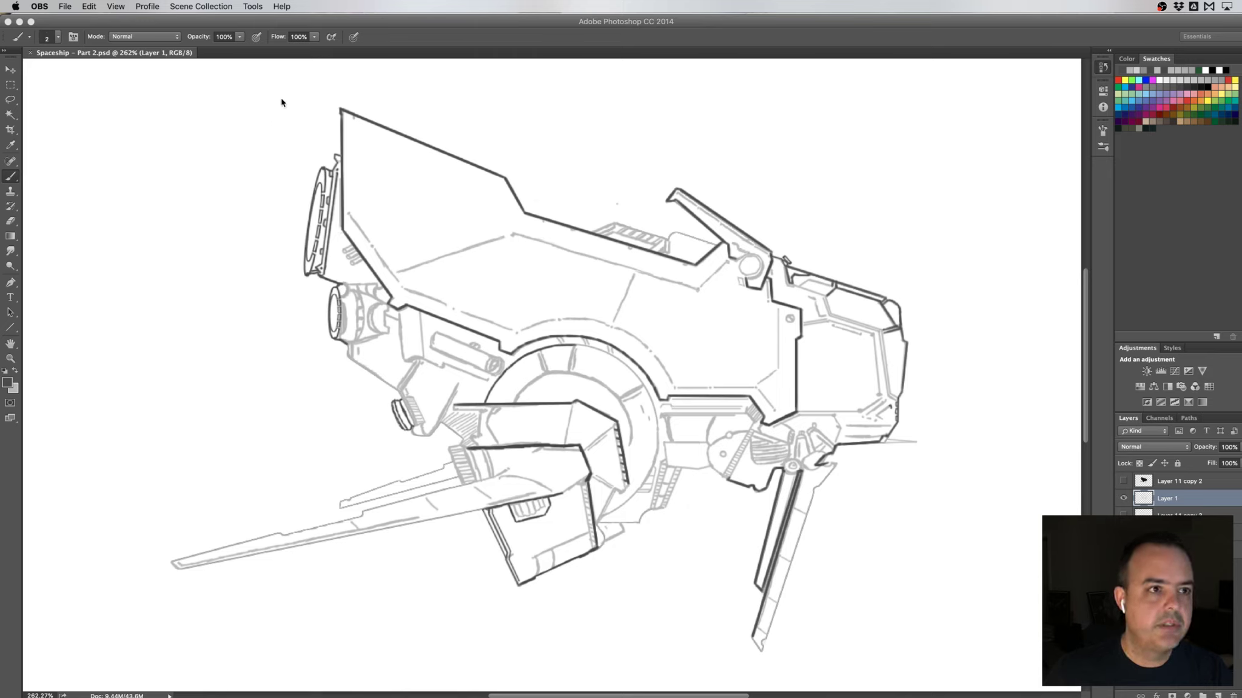
{"action": "left_click", "coordinate": [441, 23]}
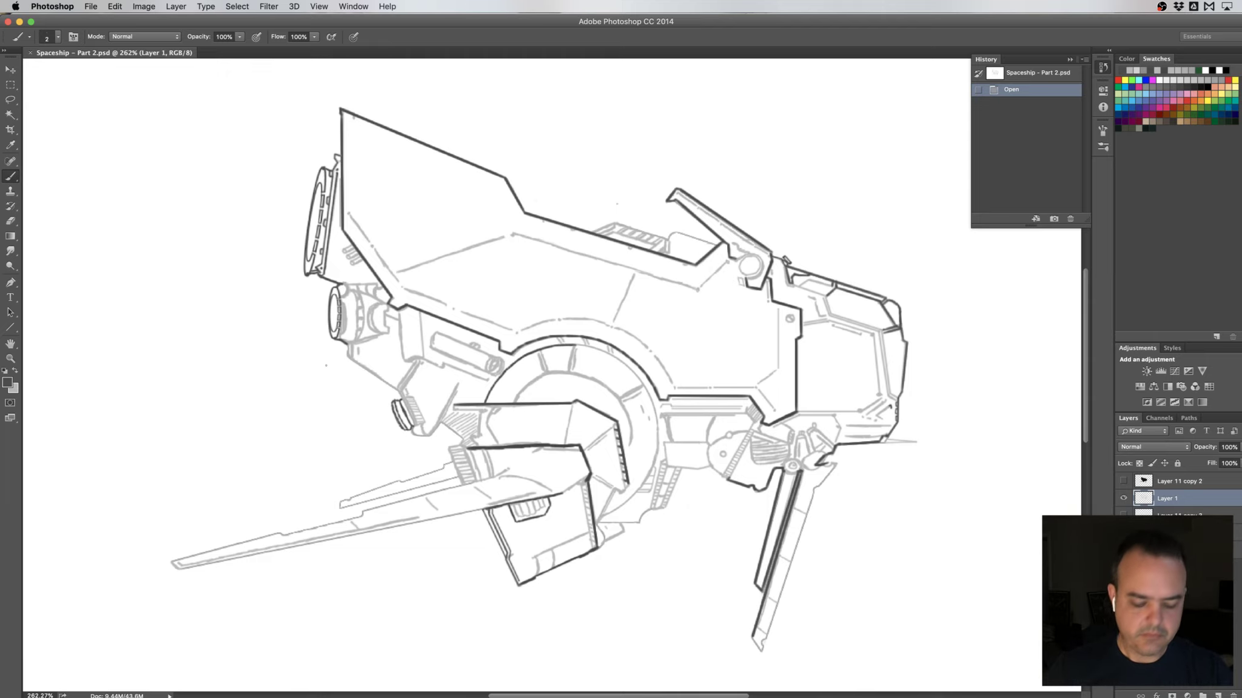
- Zoom into the central ring and claw, and sample the sketch's light grey as paint colour
{"action": "left_click_drag", "start_coordinate": [352, 397], "coordinate": [206, 314]}
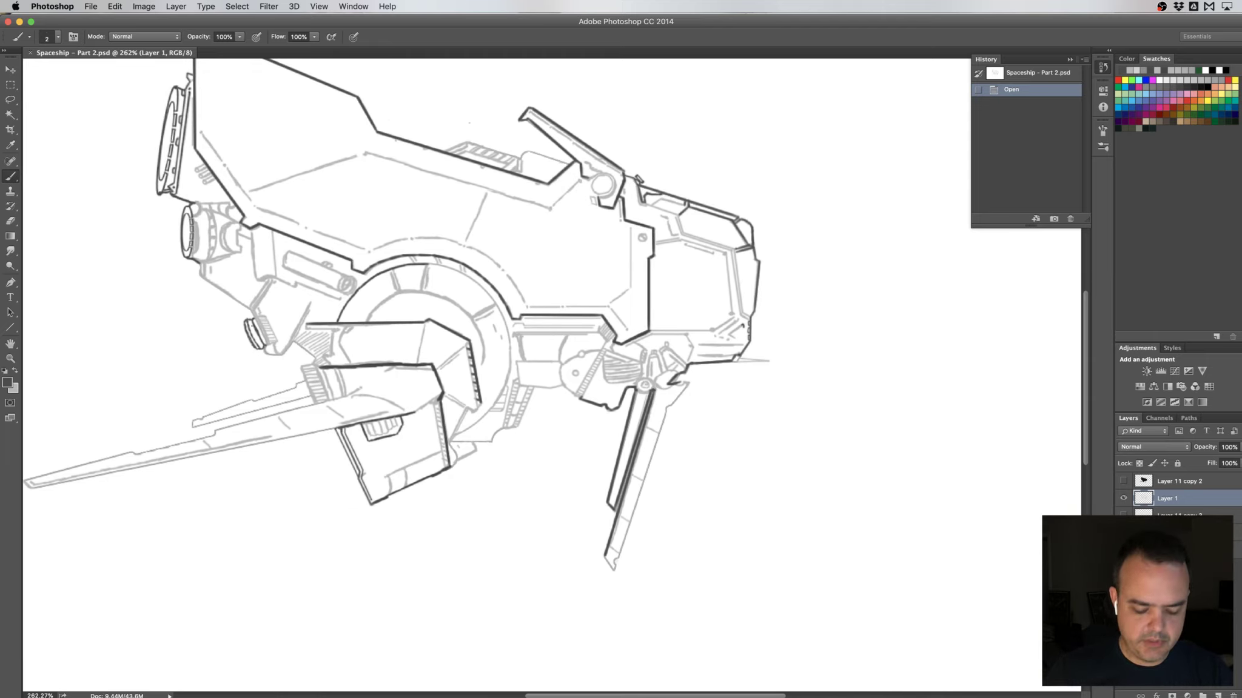
{"action": "left_click_drag", "start_coordinate": [272, 338], "coordinate": [419, 347]}
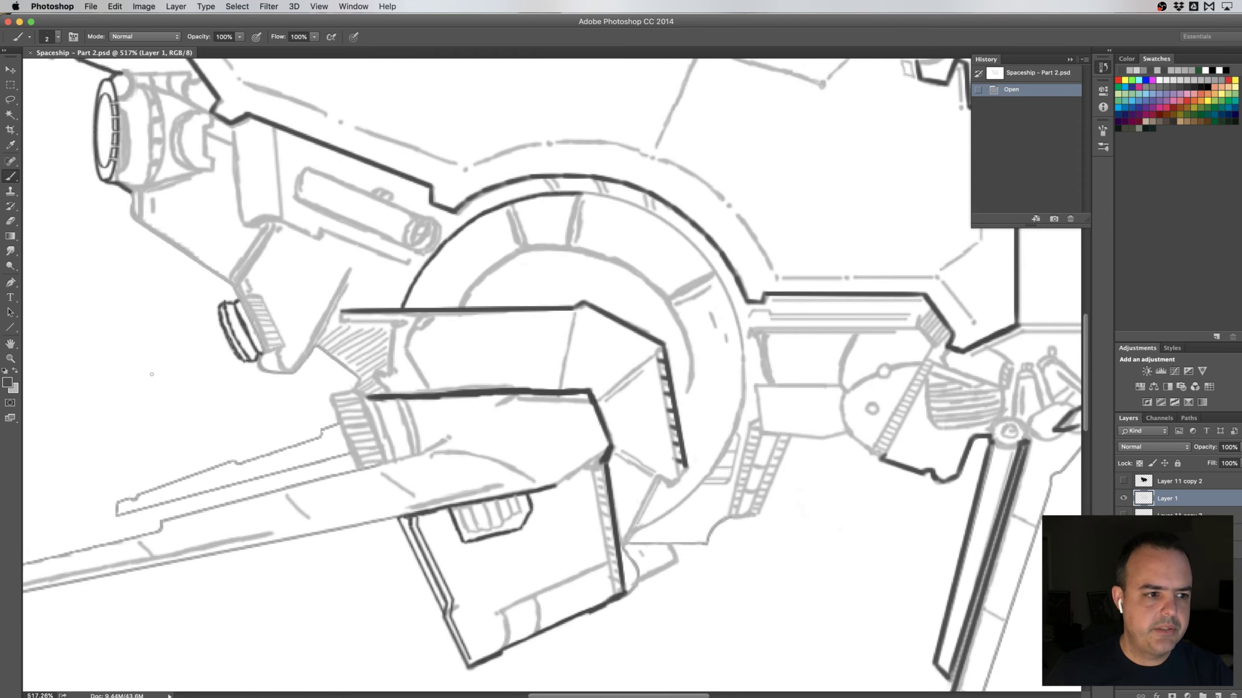
{"action": "left_click", "coordinate": [331, 320], "text": "alt"}
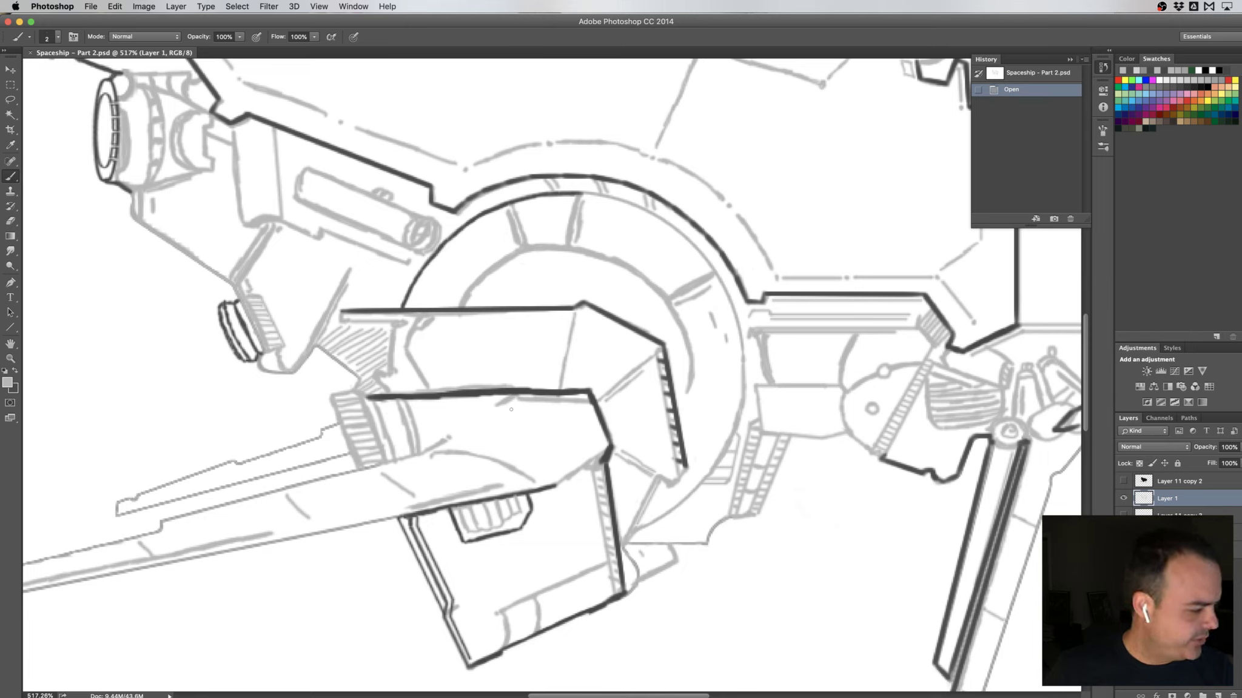
- Erase a stray mark along the claw edge with a 6 px eraser
{"action": "key", "text": "e"}
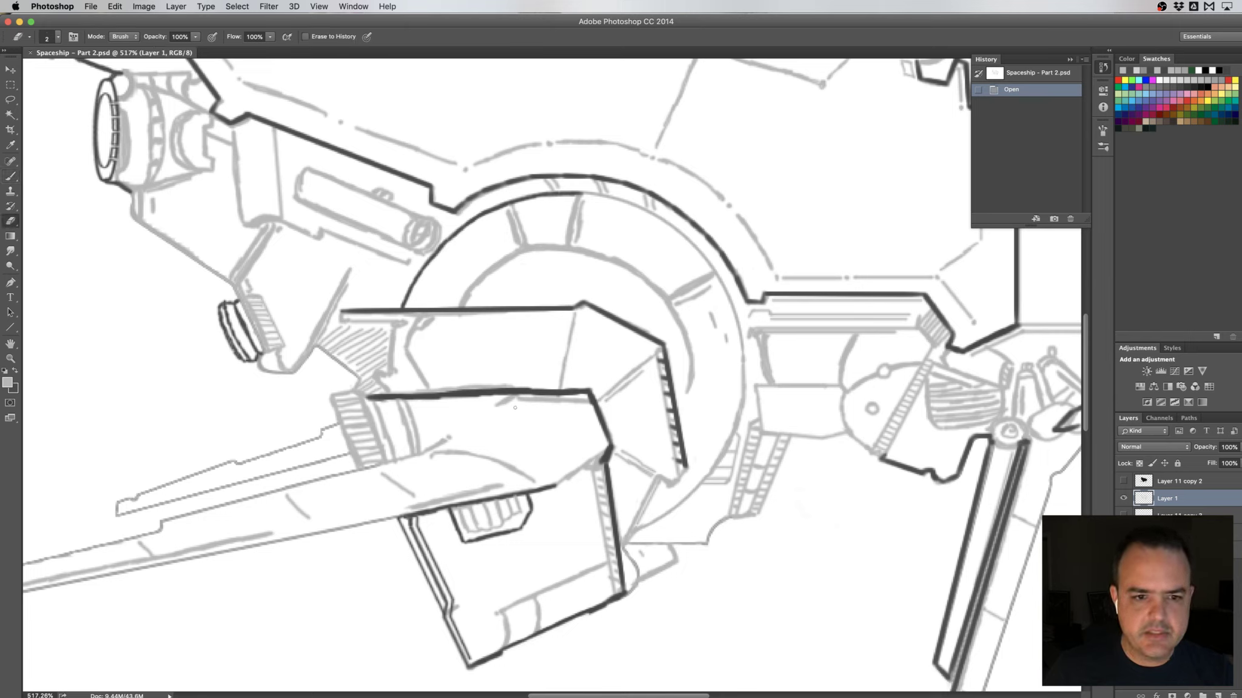
{"action": "left_click_drag", "start_coordinate": [511, 412], "coordinate": [513, 404]}
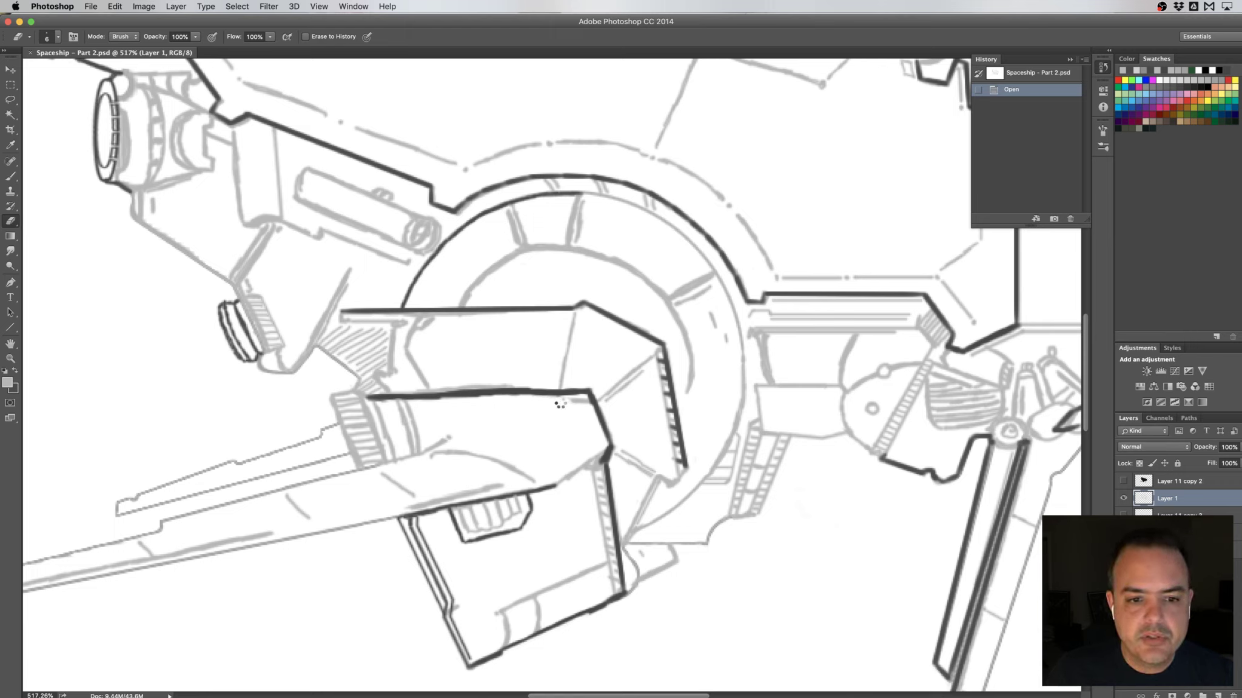
{"action": "left_click", "coordinate": [578, 402]}
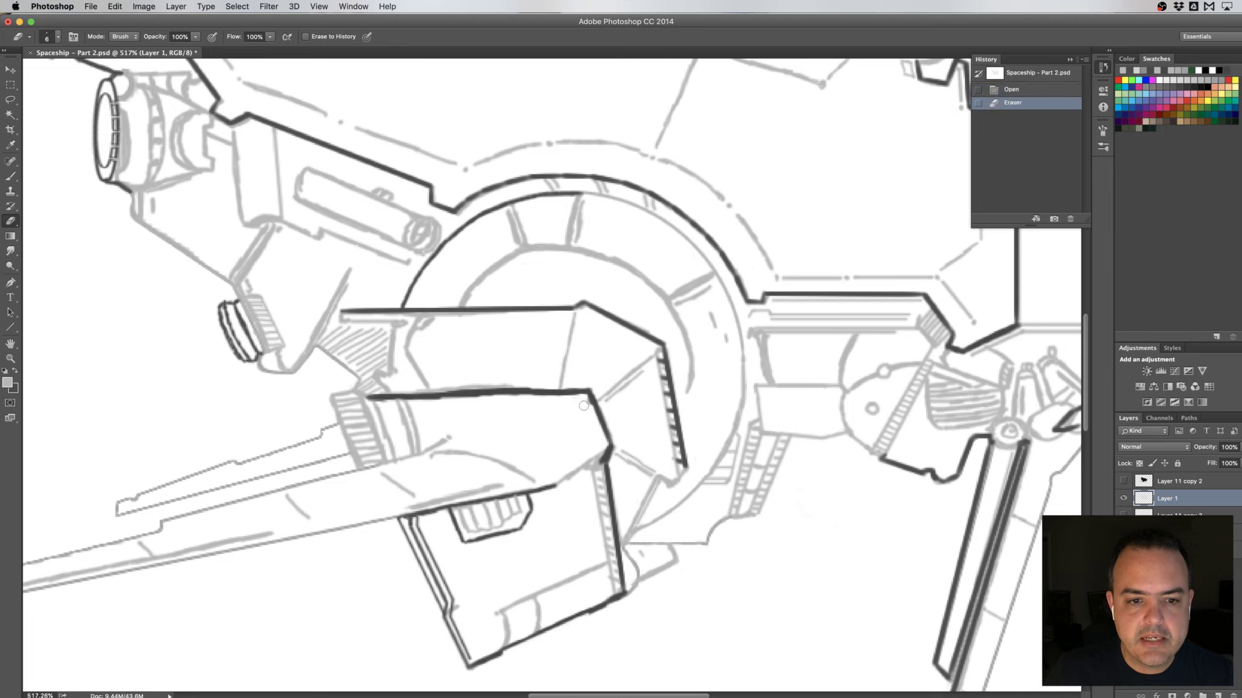
{"action": "left_click_drag", "start_coordinate": [582, 406], "coordinate": [521, 403]}
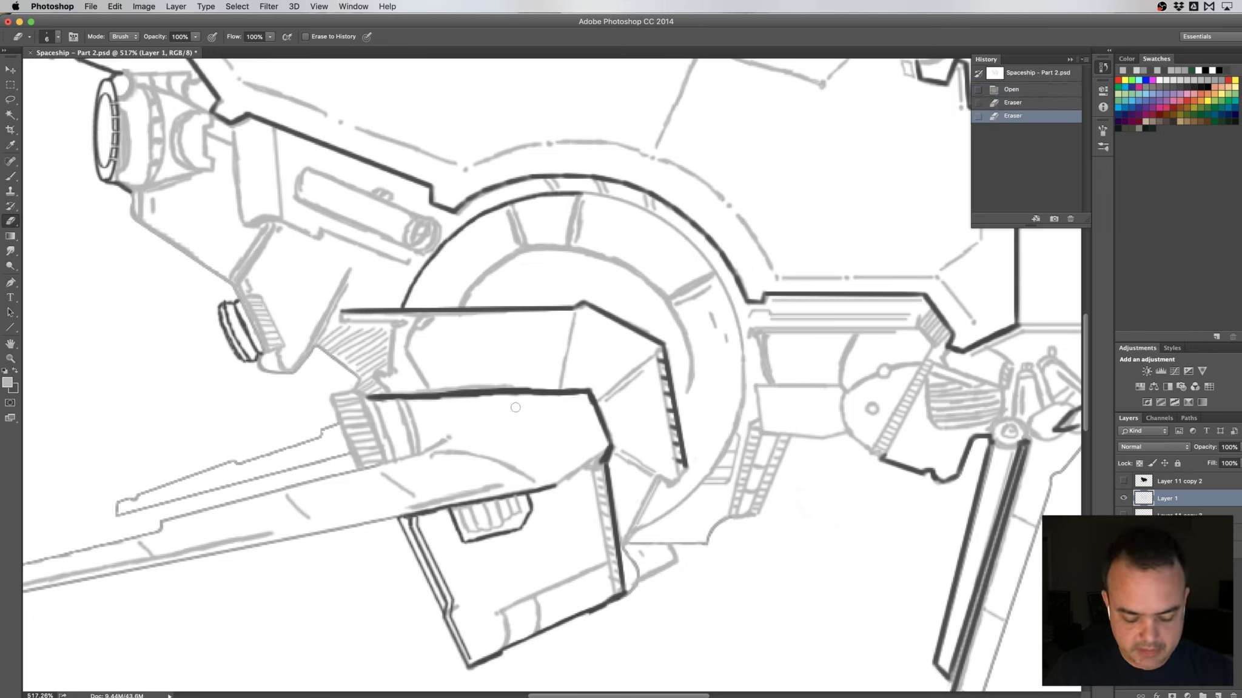
{"action": "key", "text": "b"}
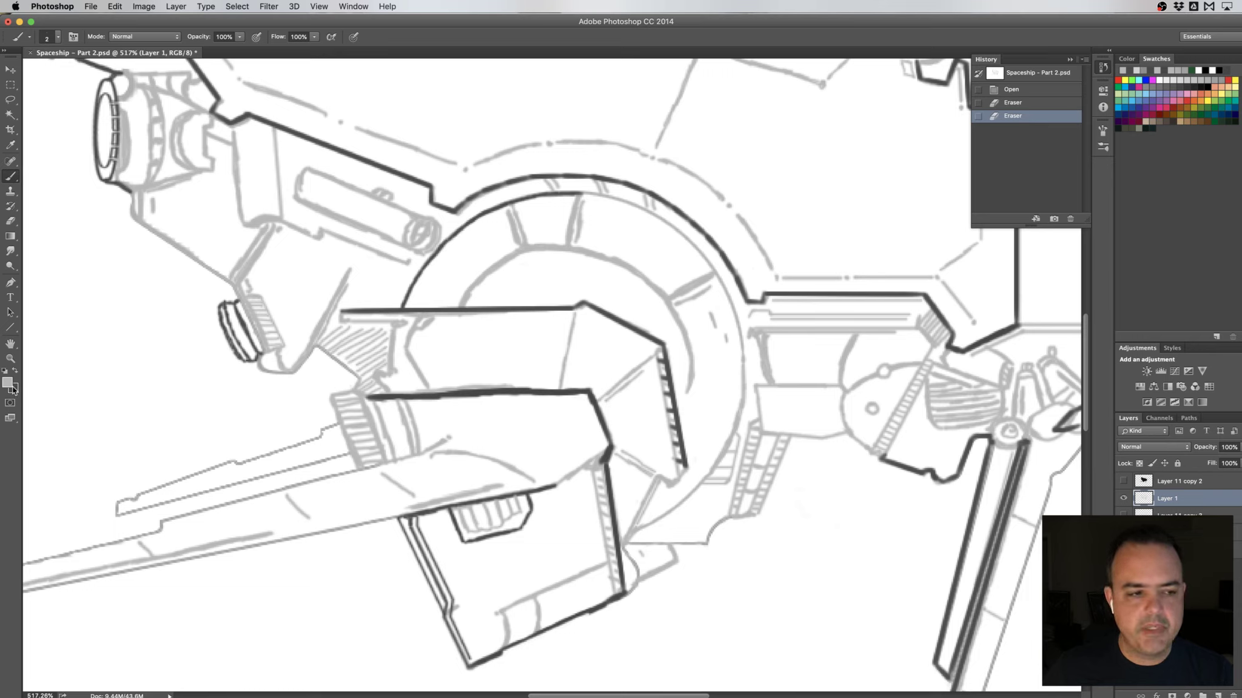
- Erase a stray line on the claw piece and undo an accidental brush dab
{"action": "key", "text": "x"}
{"action": "key", "text": "x"}
{"action": "key", "text": "x"}
{"action": "key", "text": "x"}
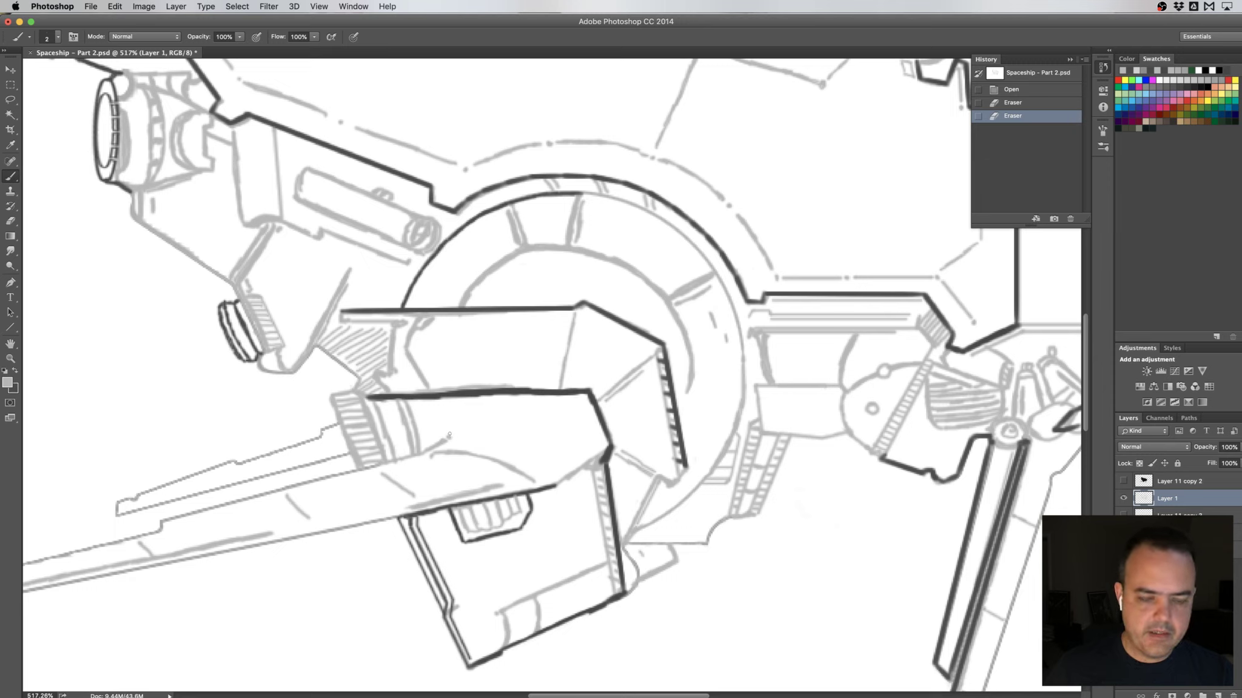
{"action": "key", "text": "e"}
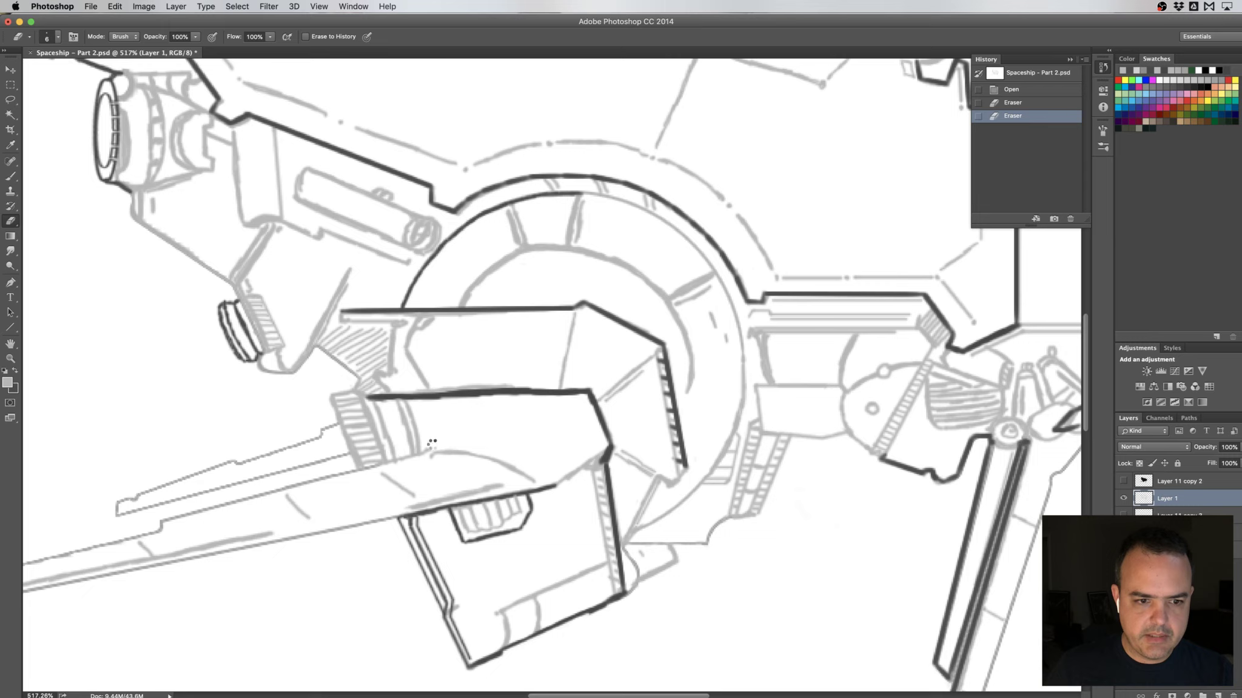
{"action": "left_click_drag", "start_coordinate": [430, 443], "coordinate": [450, 443]}
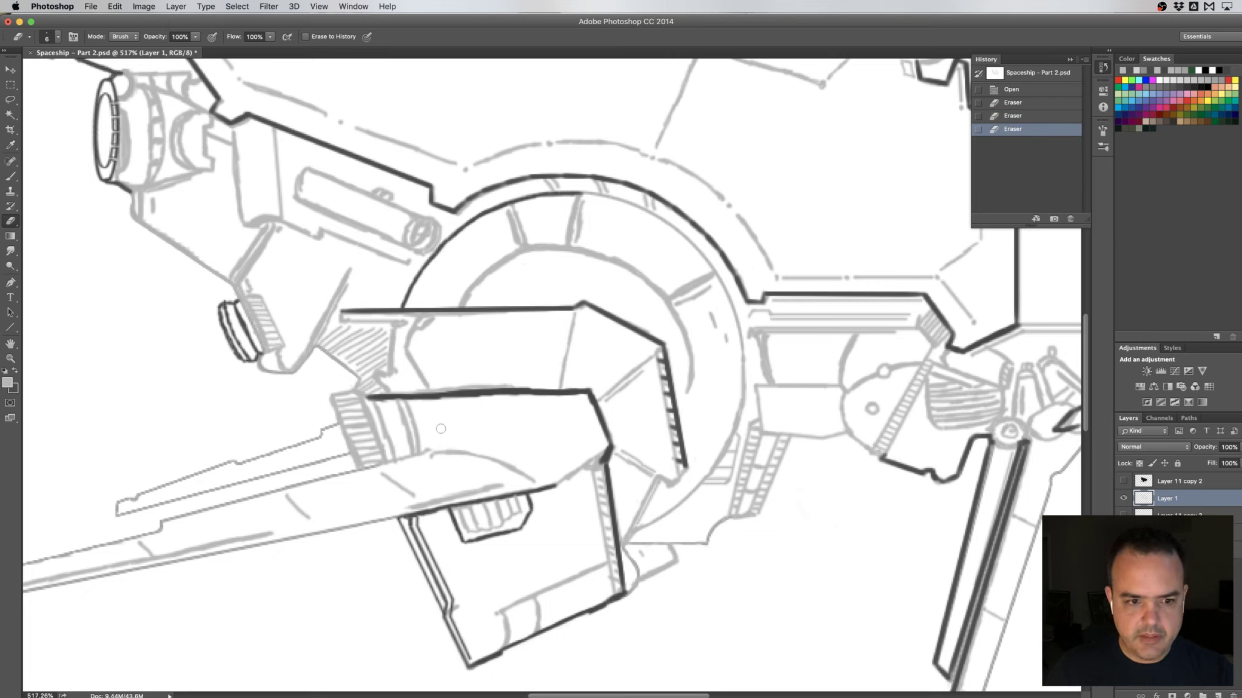
{"action": "key", "text": "b"}
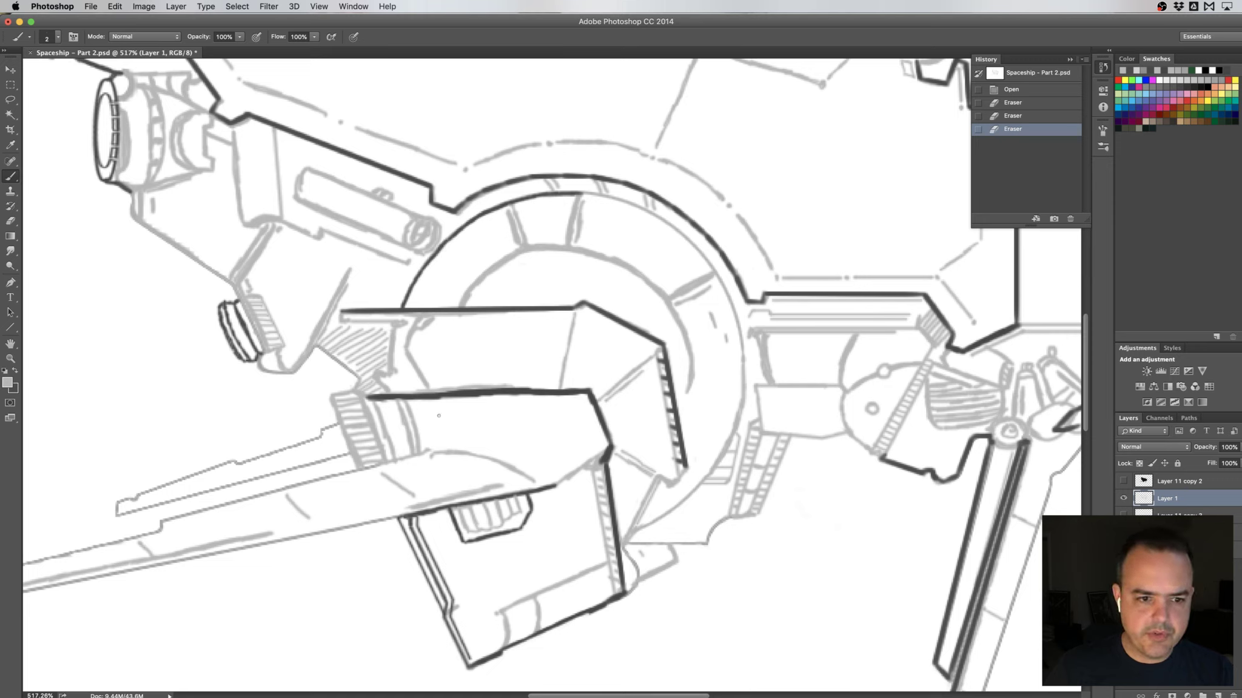
{"action": "left_click", "coordinate": [429, 442]}
{"action": "key", "text": "super+z"}
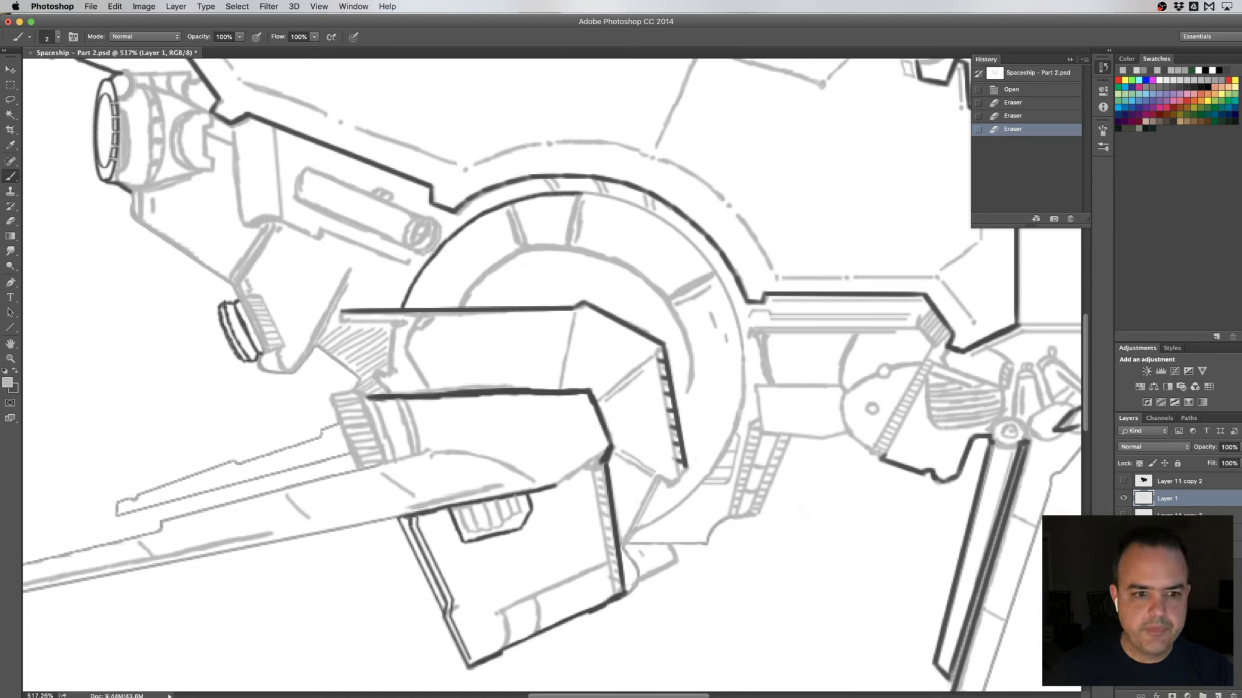
{"action": "left_click", "coordinate": [48, 38]}
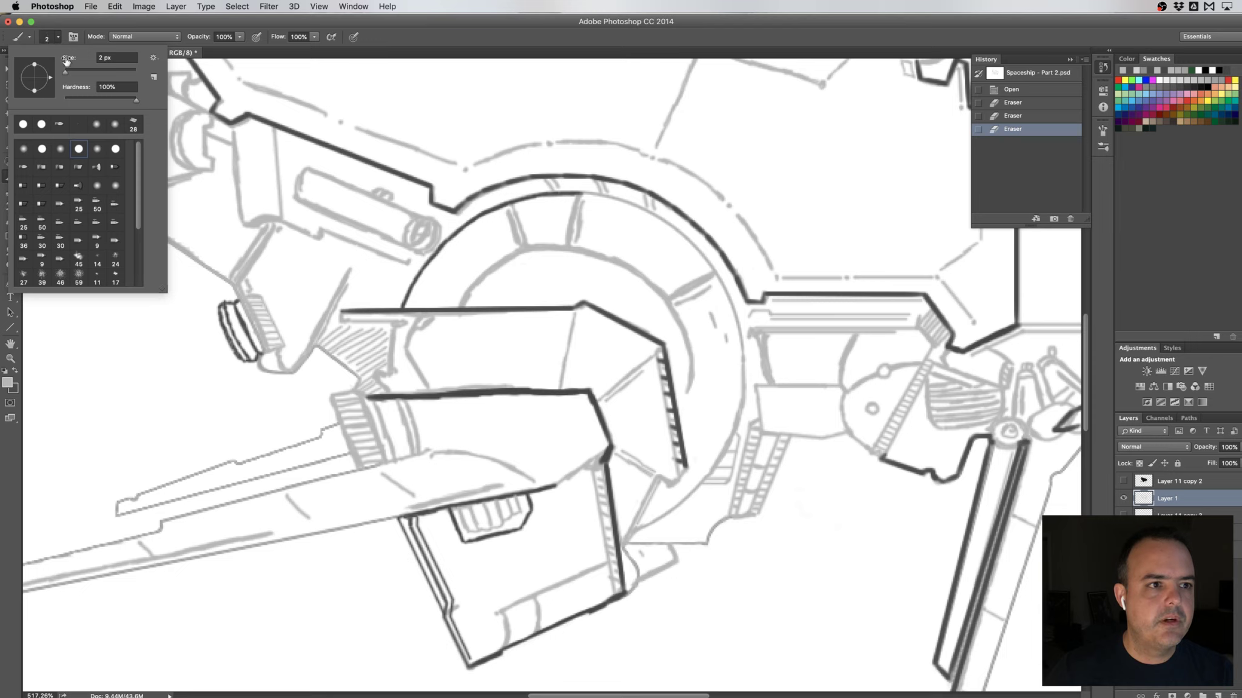
- Set the brush to 3 px and ink a dark line along the front block's top edge
{"action": "double_click", "coordinate": [125, 57]}
{"action": "type", "text": "3"}
{"action": "key", "text": "Return"}
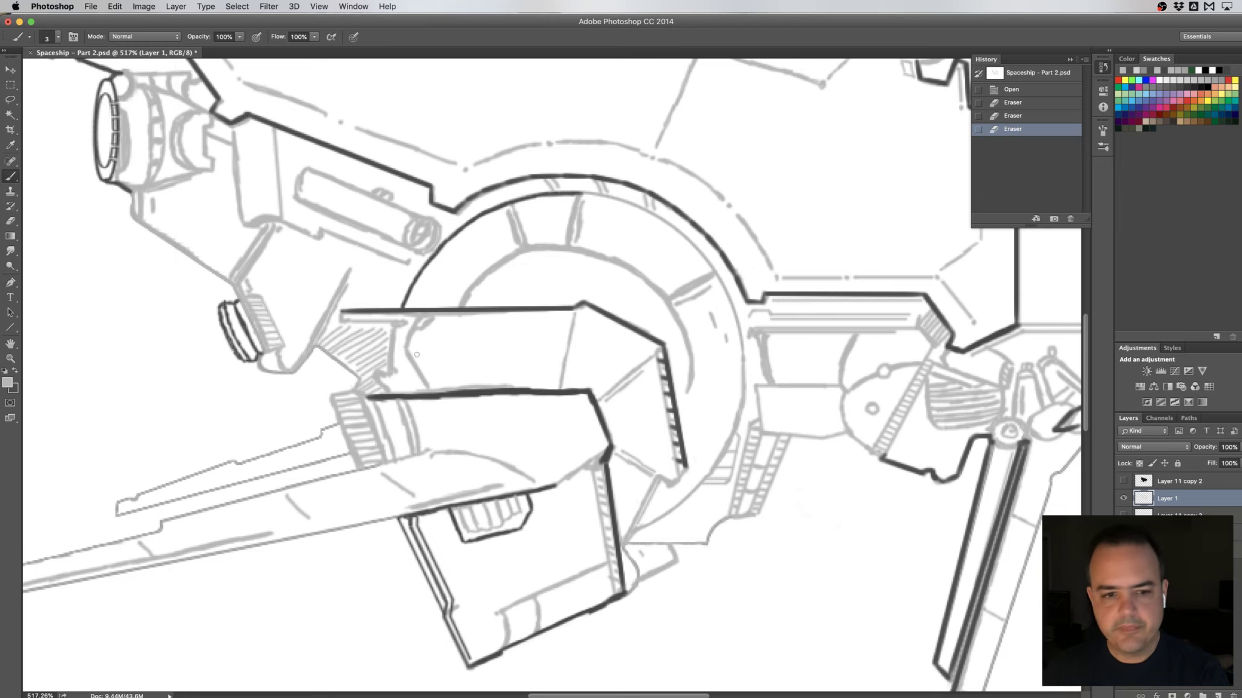
{"action": "left_click", "coordinate": [431, 442]}
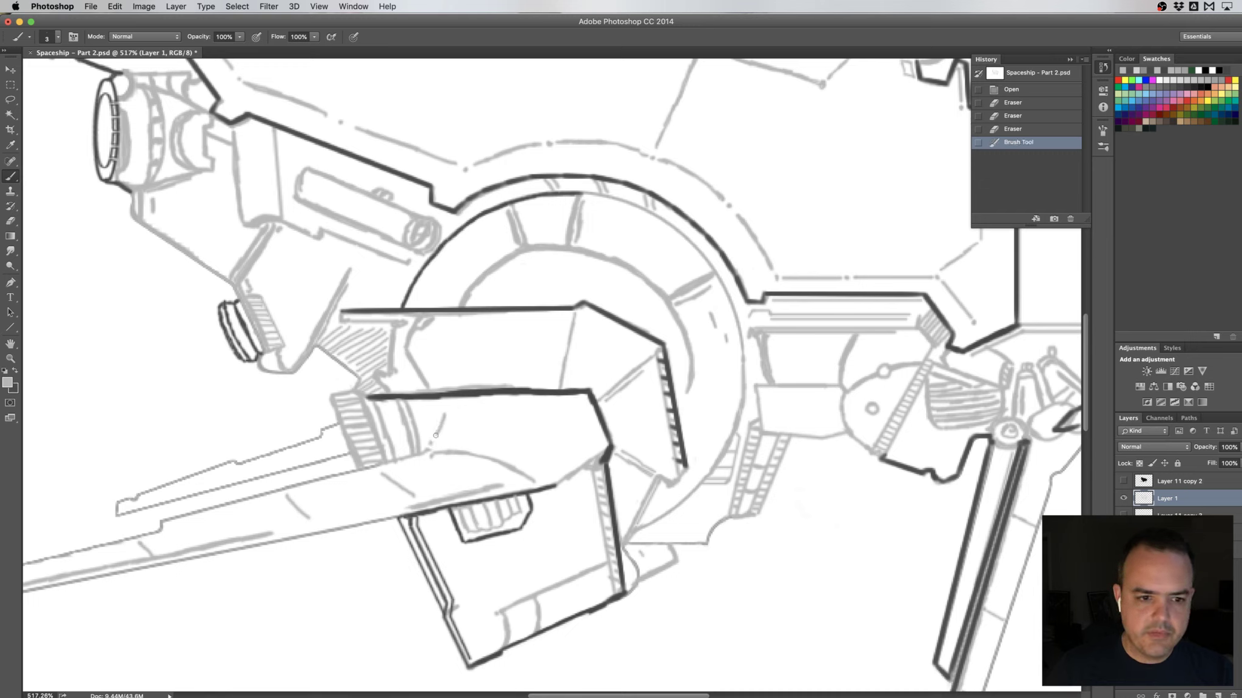
{"action": "mouse_move", "coordinate": [435, 435]}
{"action": "left_mouse_down"}
{"action": "mouse_move", "coordinate": [445, 417]}
{"action": "mouse_move", "coordinate": [478, 415]}
{"action": "left_mouse_up"}
{"action": "left_click", "coordinate": [434, 436]}
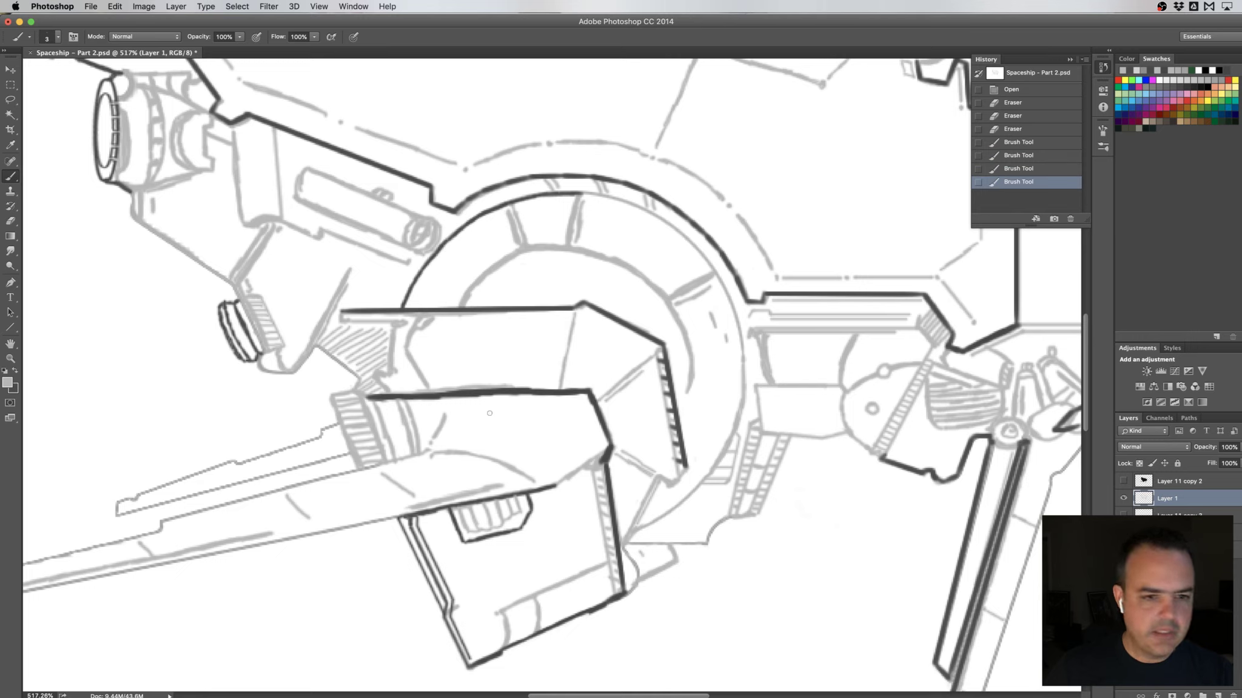
{"action": "left_click_drag", "start_coordinate": [453, 411], "coordinate": [579, 409]}
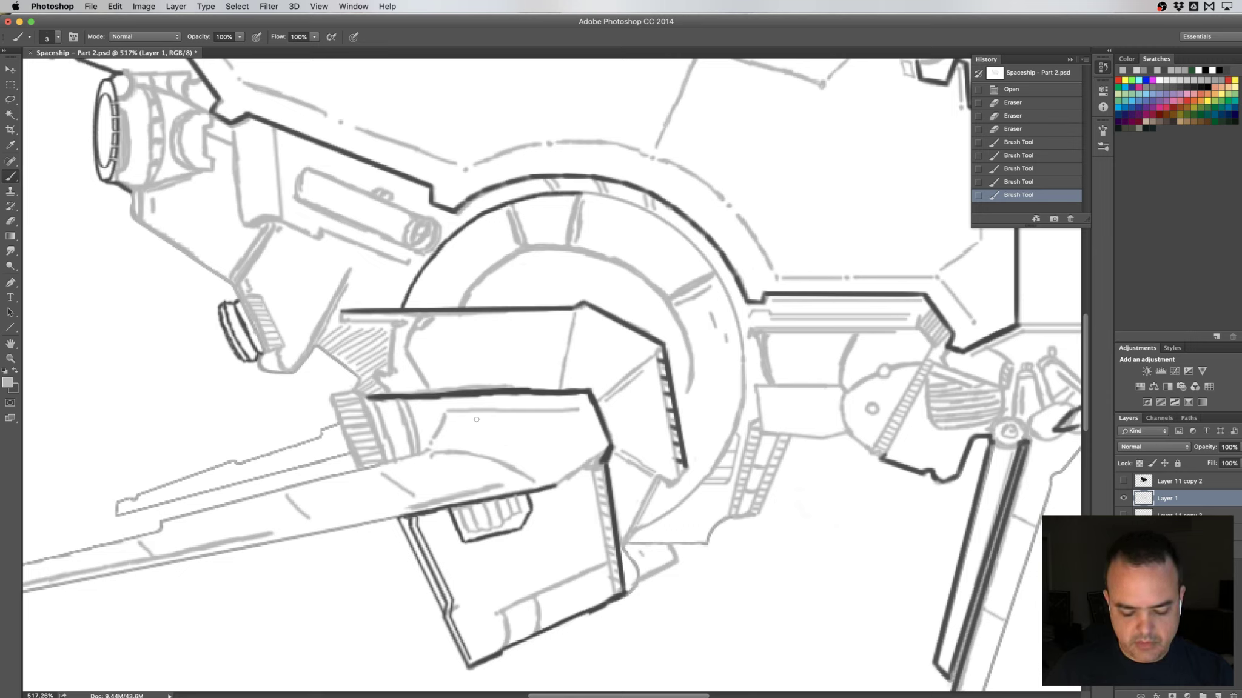
- Erase a stray bit, redraw a short outline segment, and flip the canvas horizontally
{"action": "key", "text": "e"}
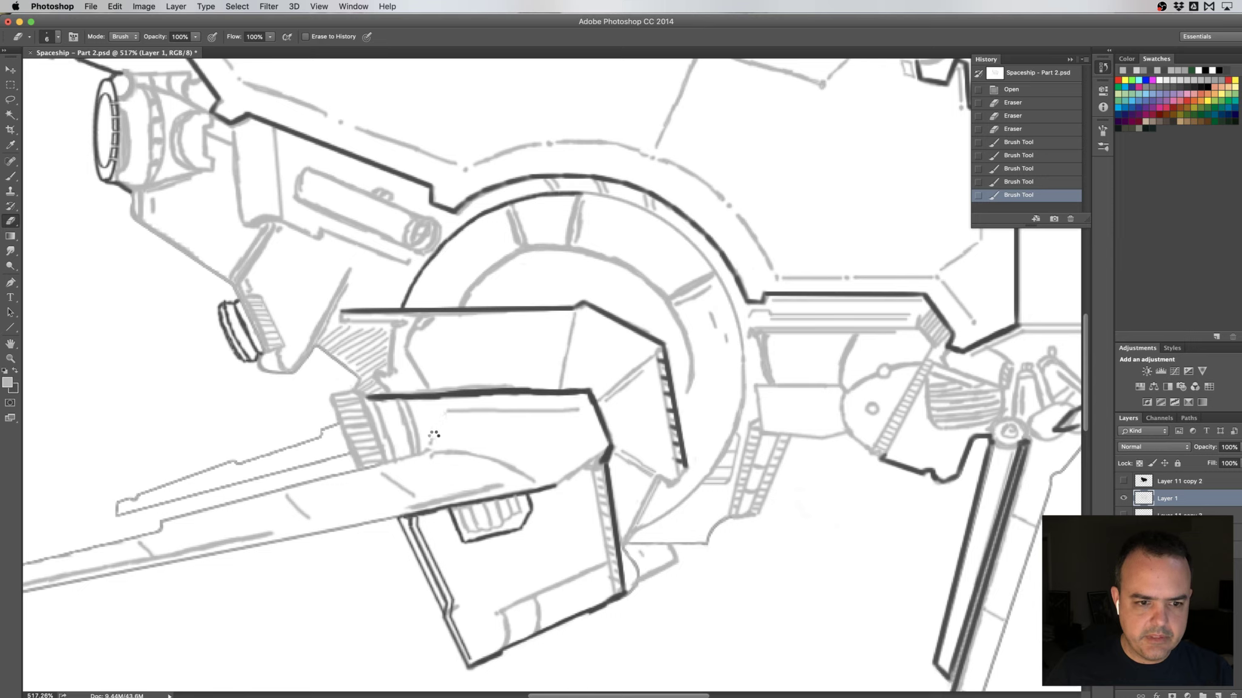
{"action": "left_click", "coordinate": [440, 425]}
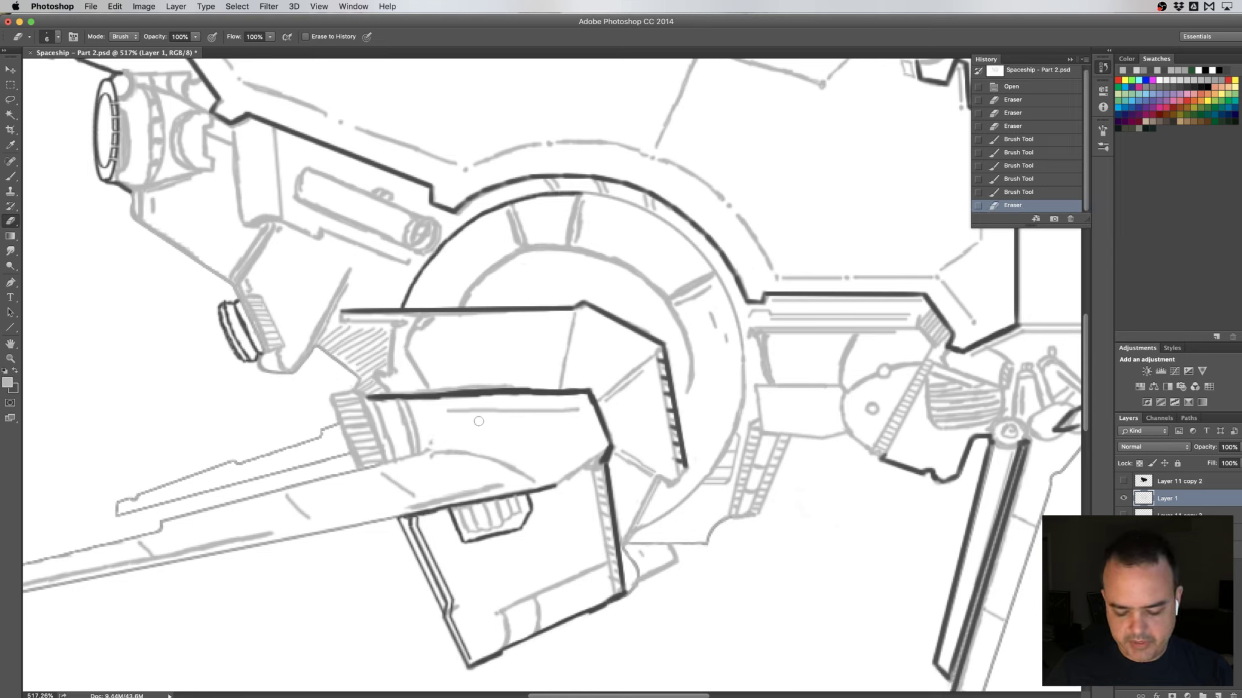
{"action": "key", "text": "b"}
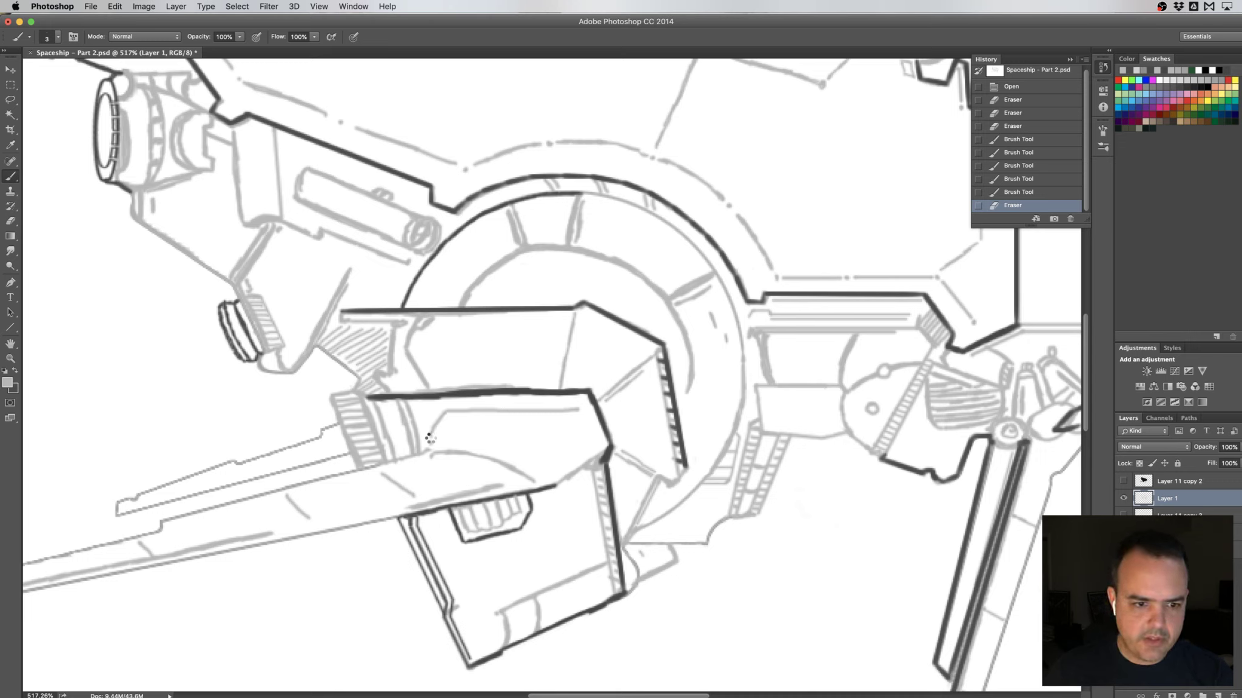
{"action": "left_click_drag", "start_coordinate": [429, 438], "coordinate": [434, 432]}
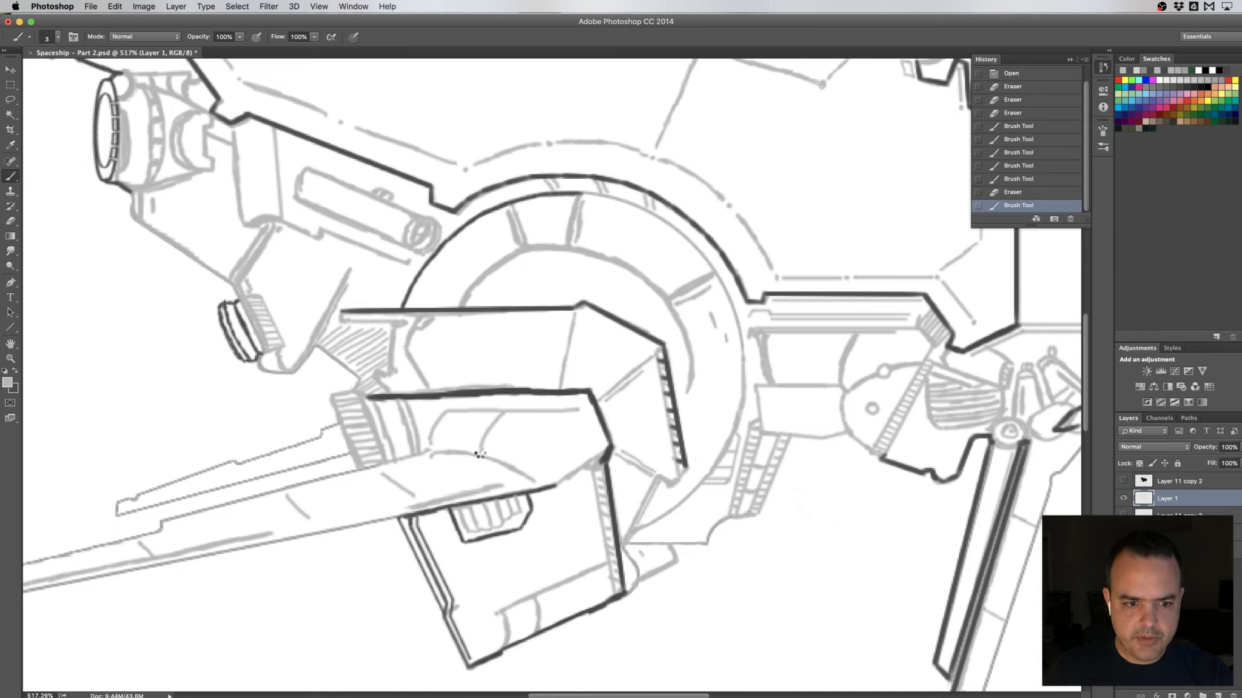
{"action": "left_click_drag", "start_coordinate": [478, 454], "coordinate": [483, 451]}
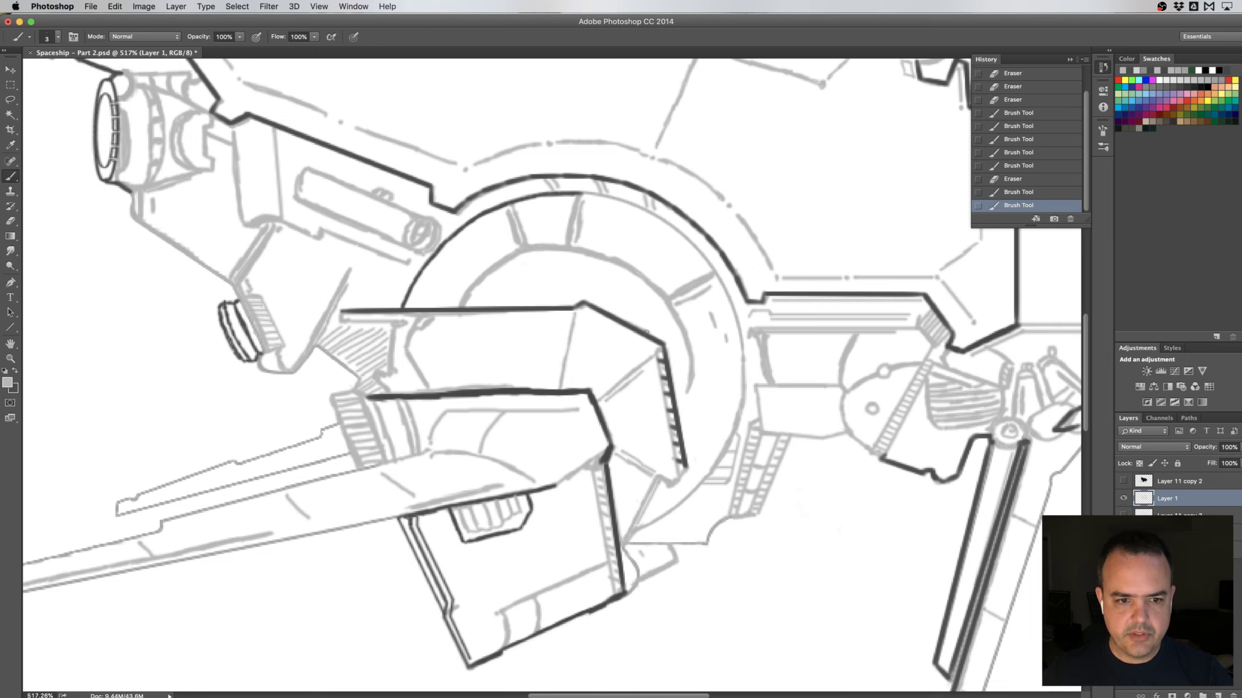
{"action": "key", "text": "h"}
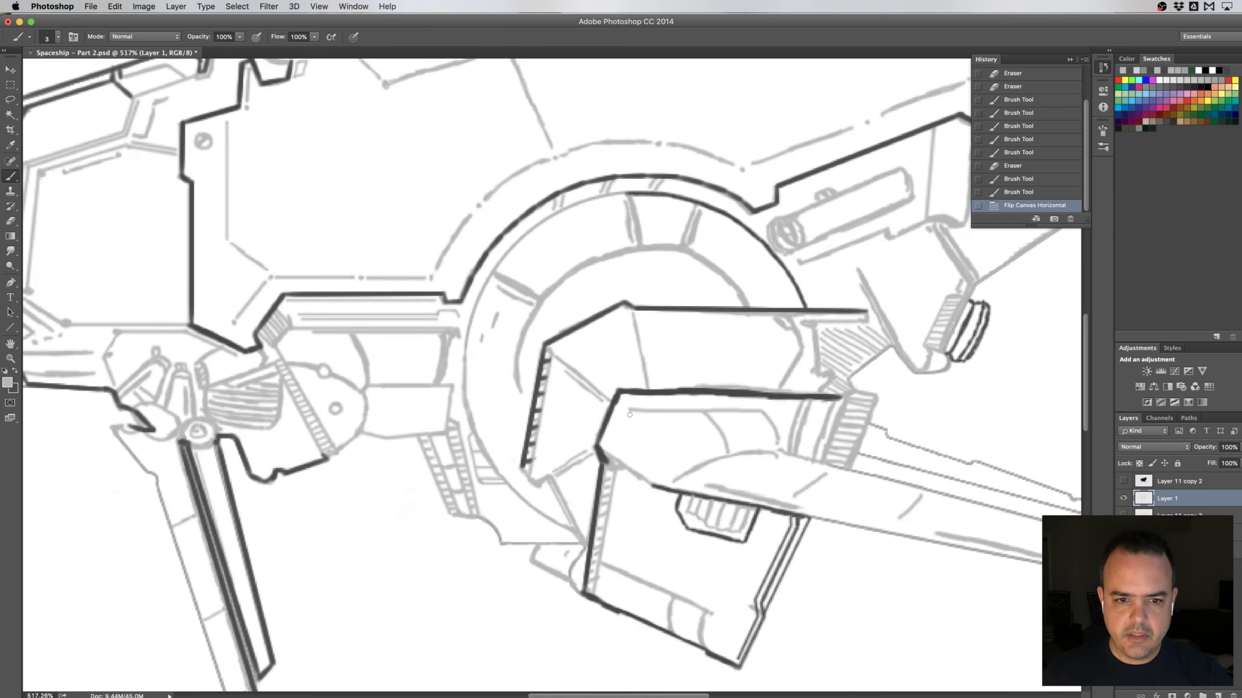
- Redraw the short dark stroke at the front block's corner, undoing two stray dabs
{"action": "left_click", "coordinate": [623, 437]}
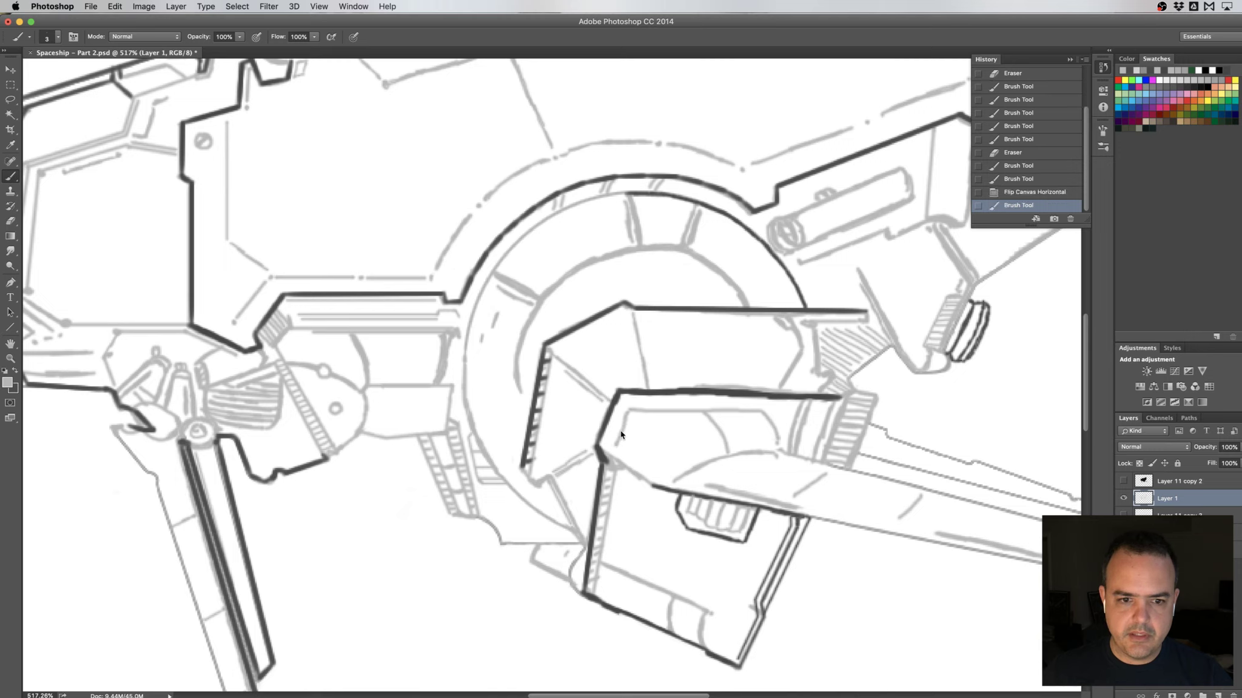
{"action": "left_click", "coordinate": [621, 435]}
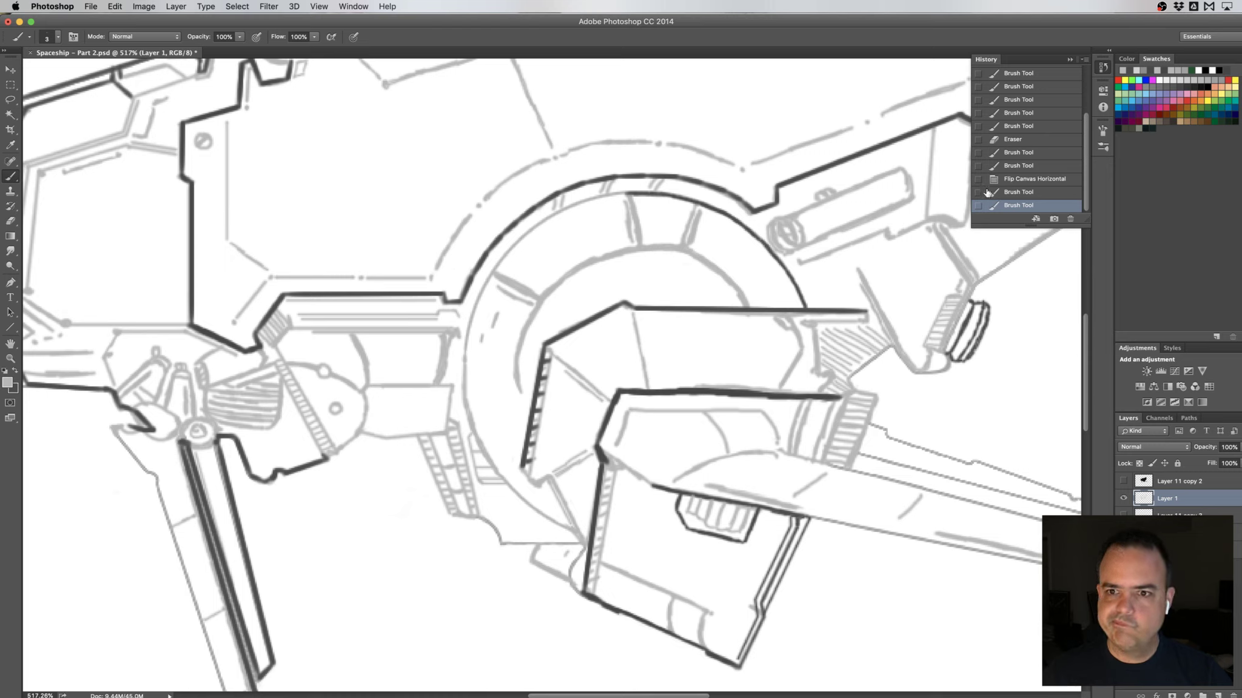
{"action": "left_click", "coordinate": [1023, 180]}
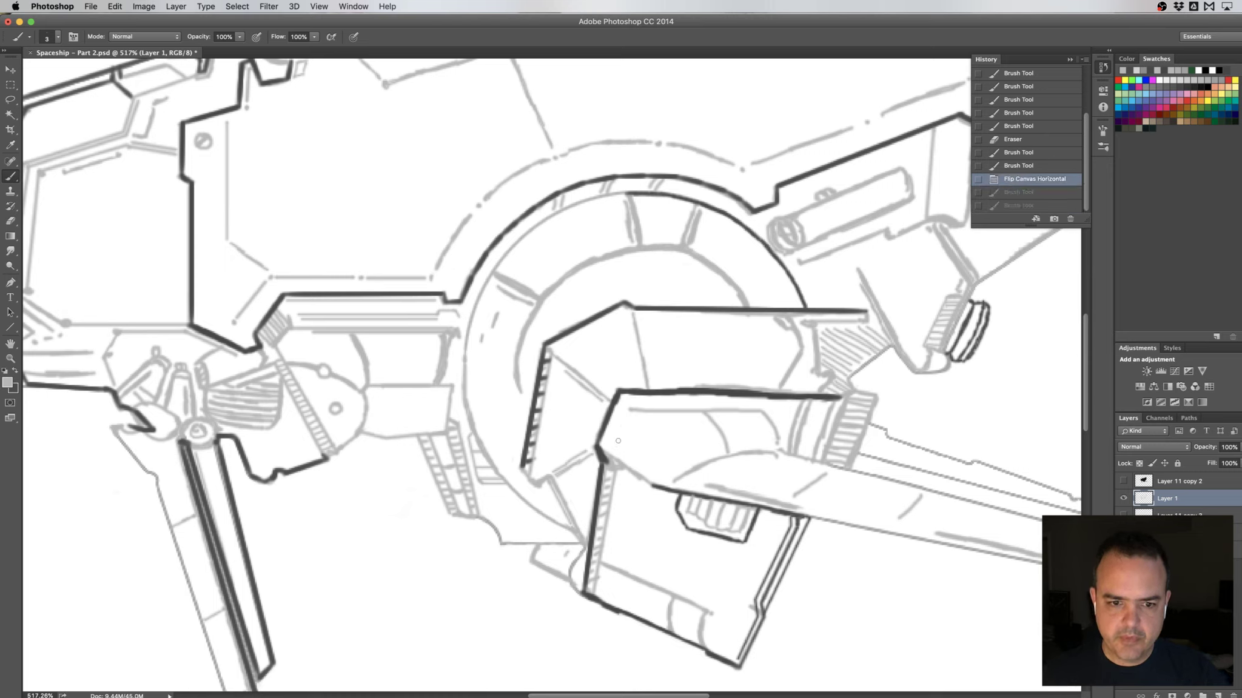
{"action": "left_click_drag", "start_coordinate": [627, 415], "coordinate": [614, 442]}
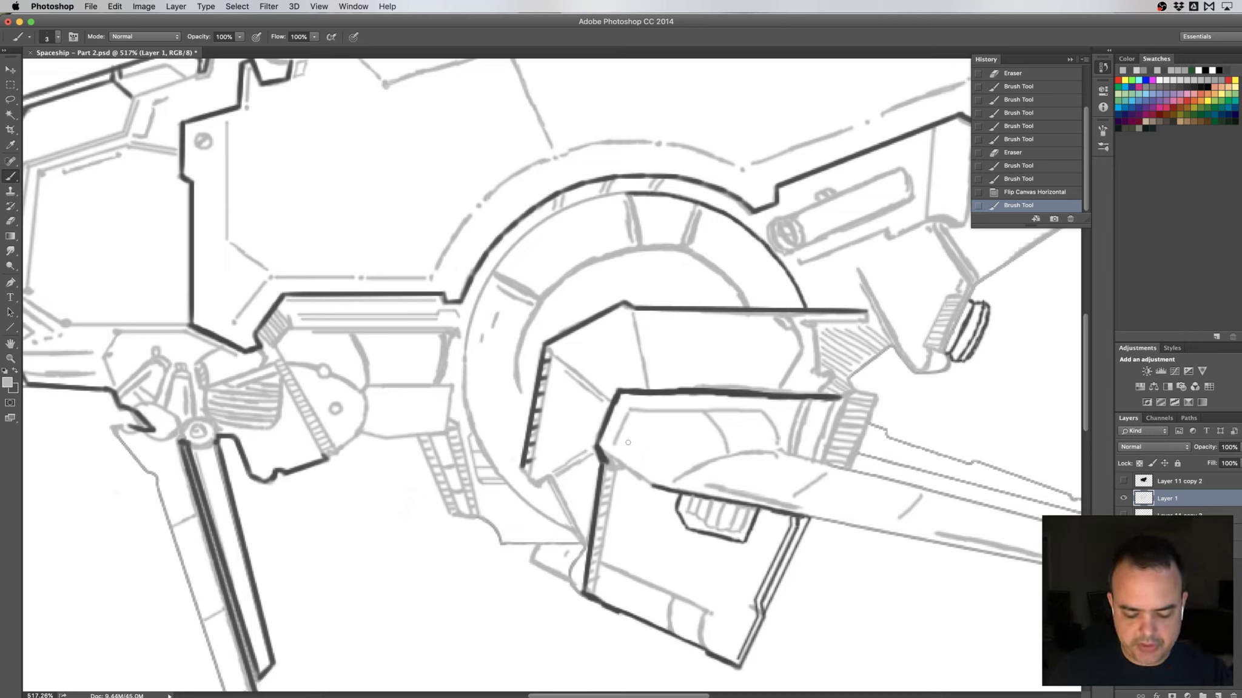
- Trim the line near the barrel and ink the barrel's dark top edge
{"action": "key", "text": "e"}
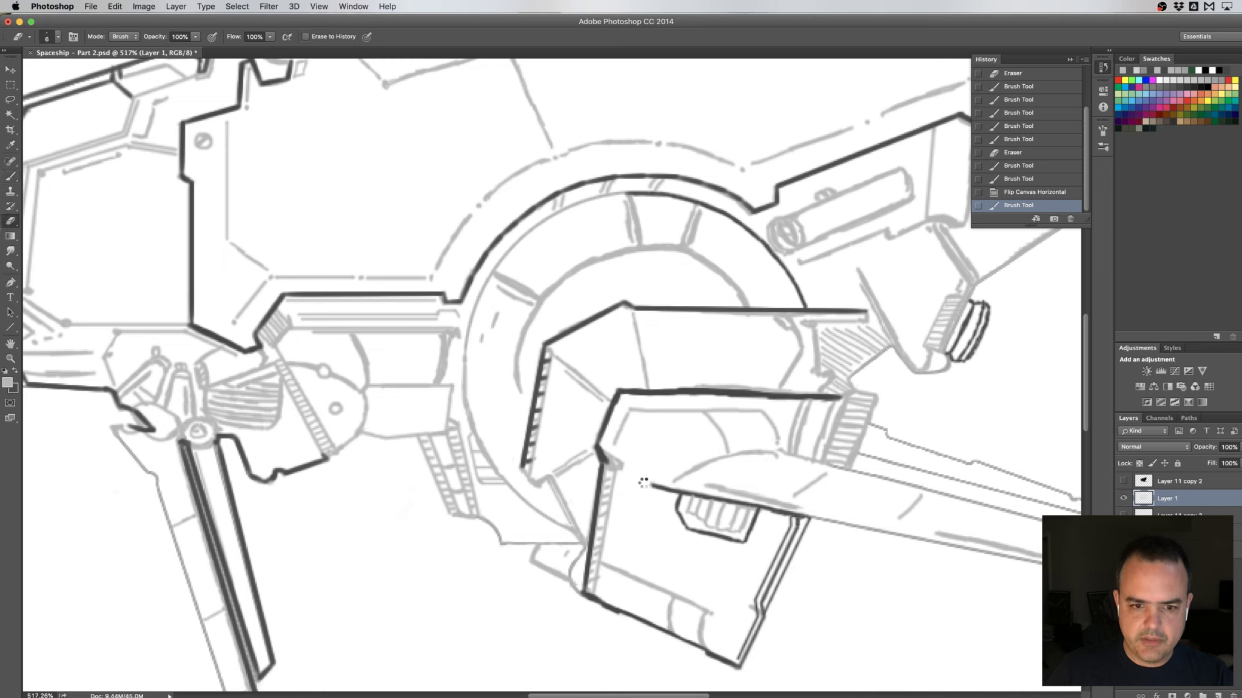
{"action": "mouse_move", "coordinate": [643, 482]}
{"action": "left_mouse_down"}
{"action": "mouse_move", "coordinate": [626, 475]}
{"action": "mouse_move", "coordinate": [655, 468]}
{"action": "left_mouse_up"}
{"action": "key", "text": "b"}
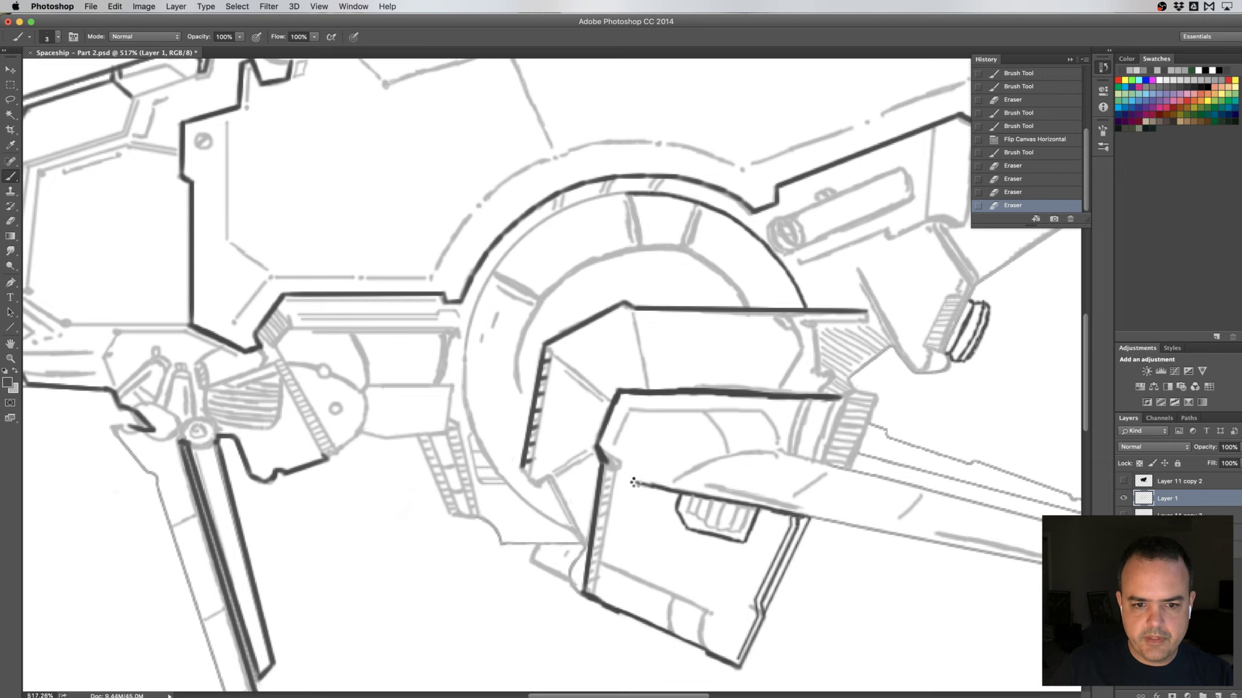
{"action": "mouse_move", "coordinate": [633, 482]}
{"action": "left_mouse_down"}
{"action": "mouse_move", "coordinate": [661, 485]}
{"action": "mouse_move", "coordinate": [650, 476]}
{"action": "left_mouse_up"}
{"action": "key", "text": "e"}
{"action": "key", "text": "b"}
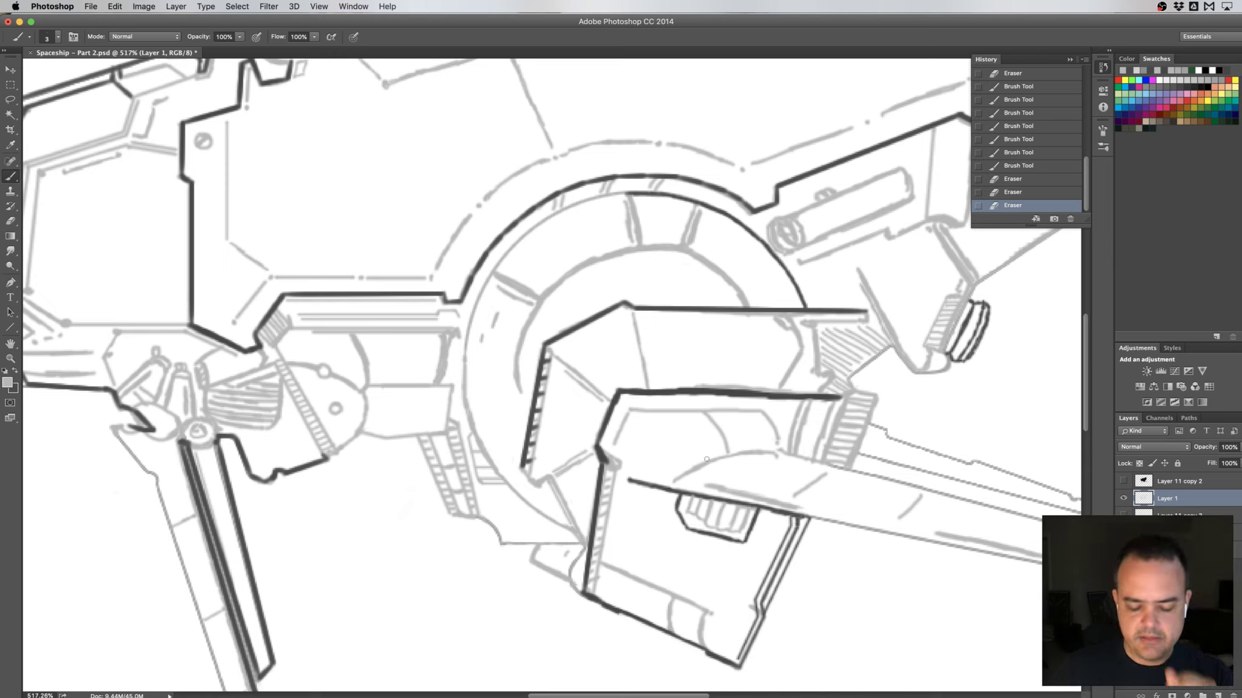
- Erase part of the faint grey arc, sketch a light curve across the barrel, and remove a stray mark
{"action": "key", "text": "e"}
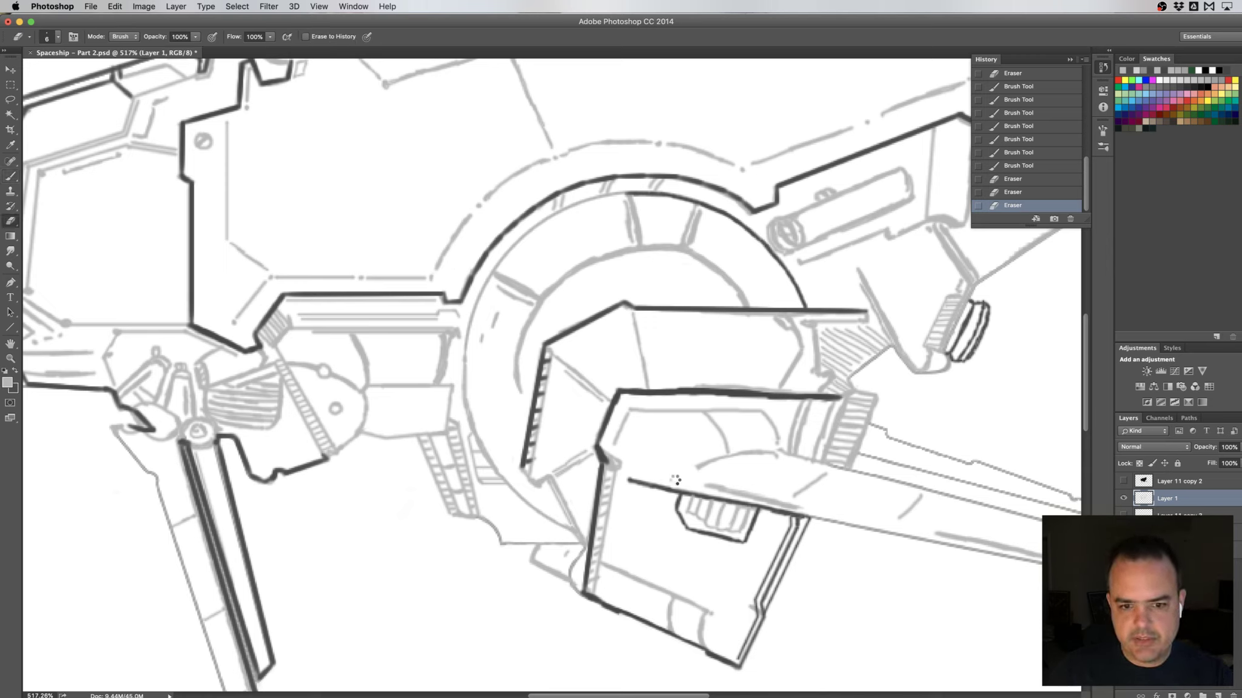
{"action": "left_click_drag", "start_coordinate": [675, 479], "coordinate": [762, 452]}
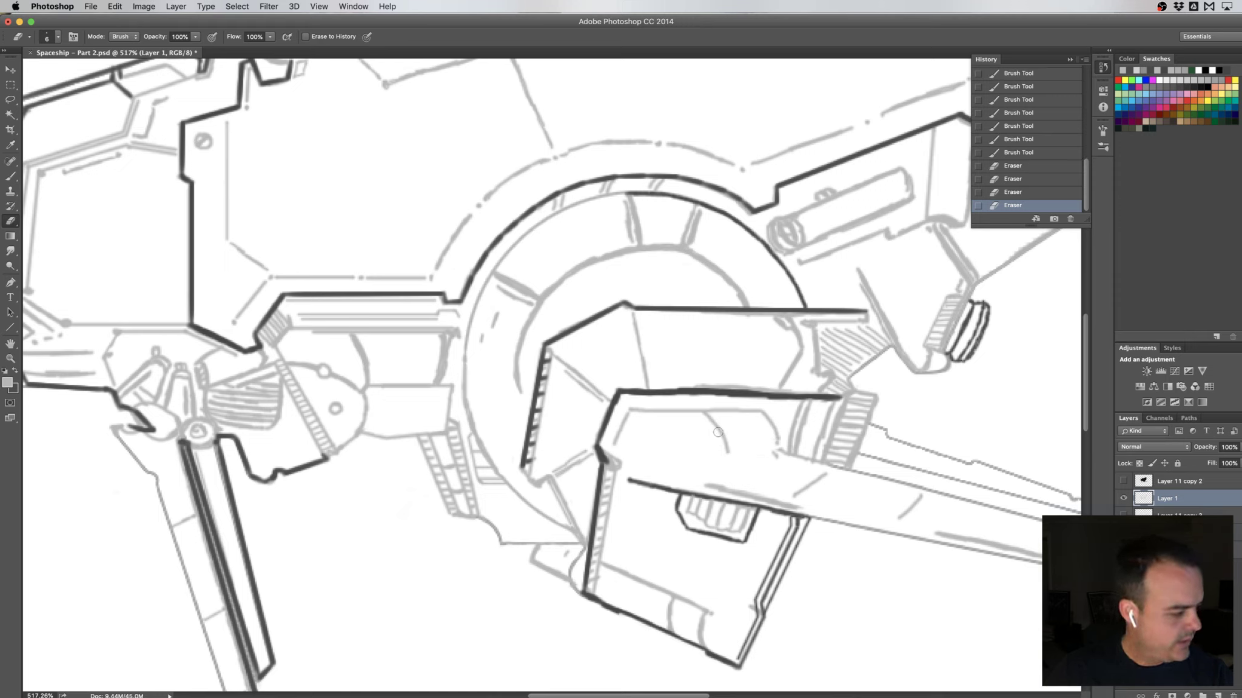
{"action": "key", "text": "b"}
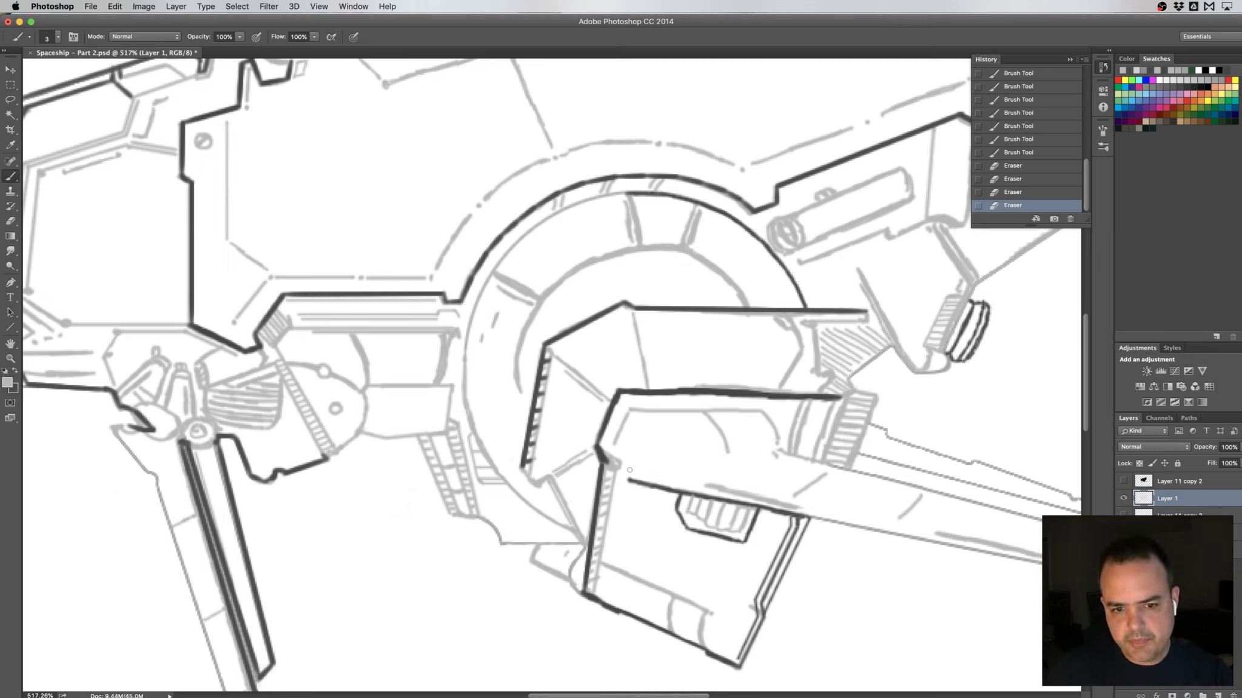
{"action": "mouse_move", "coordinate": [631, 472]}
{"action": "left_mouse_down"}
{"action": "mouse_move", "coordinate": [769, 450]}
{"action": "mouse_move", "coordinate": [661, 463]}
{"action": "left_mouse_up"}
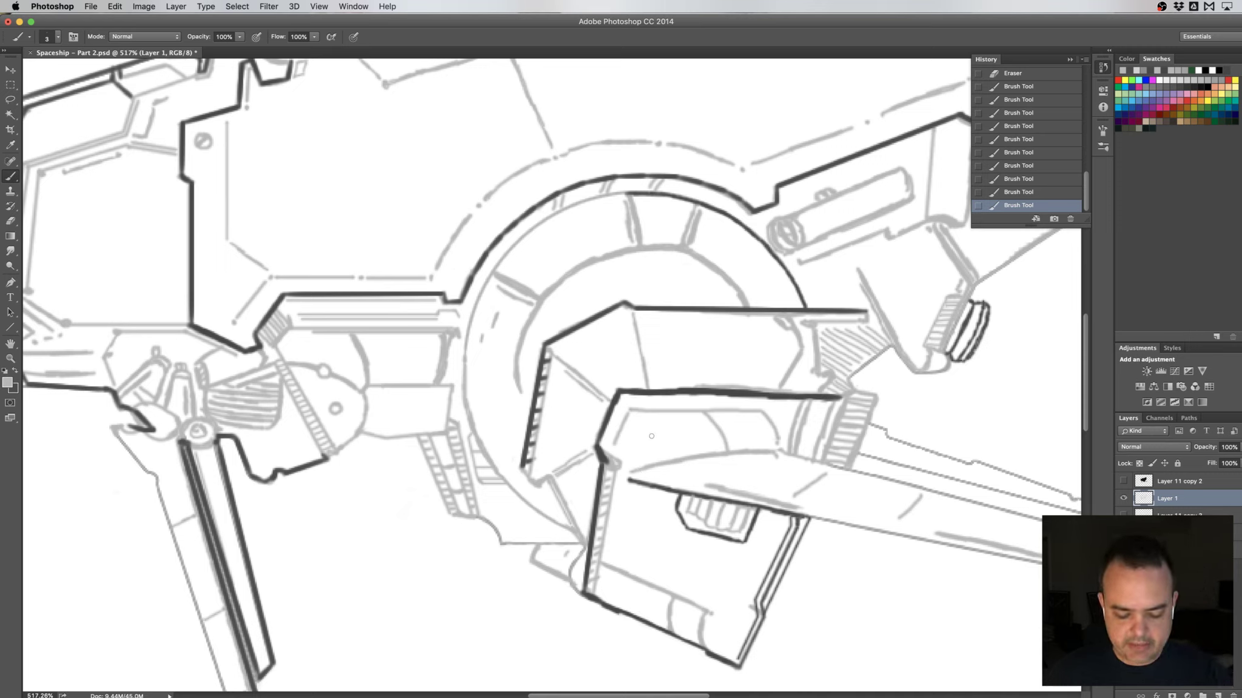
{"action": "key", "text": "e"}
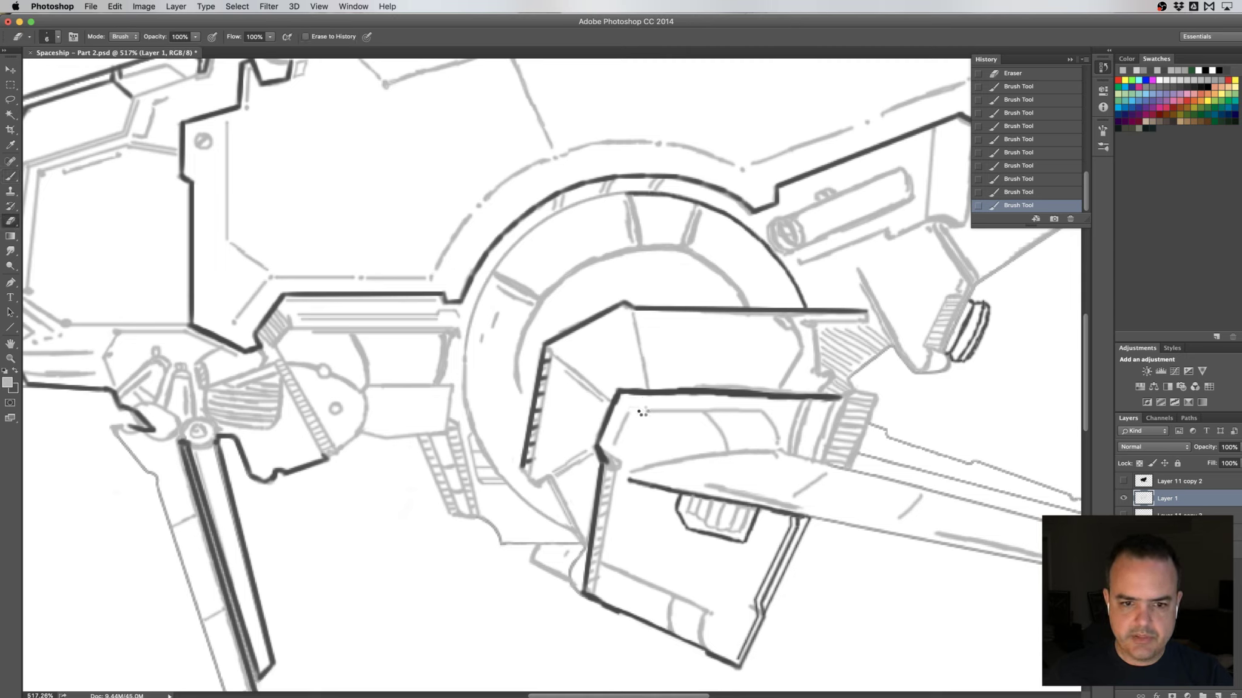
{"action": "left_click_drag", "start_coordinate": [643, 411], "coordinate": [639, 414]}
- Clean up and redraw the dark edge at the front block's upper-left corner
{"action": "left_click", "coordinate": [637, 415]}
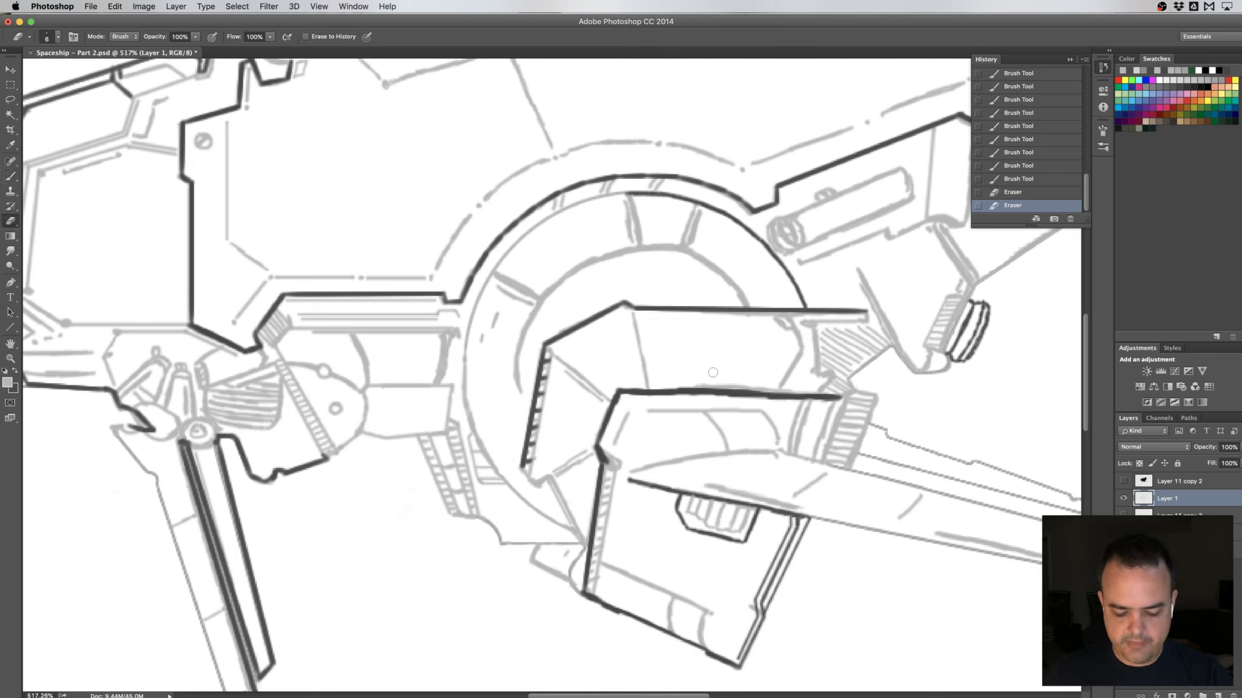
{"action": "key", "text": "b"}
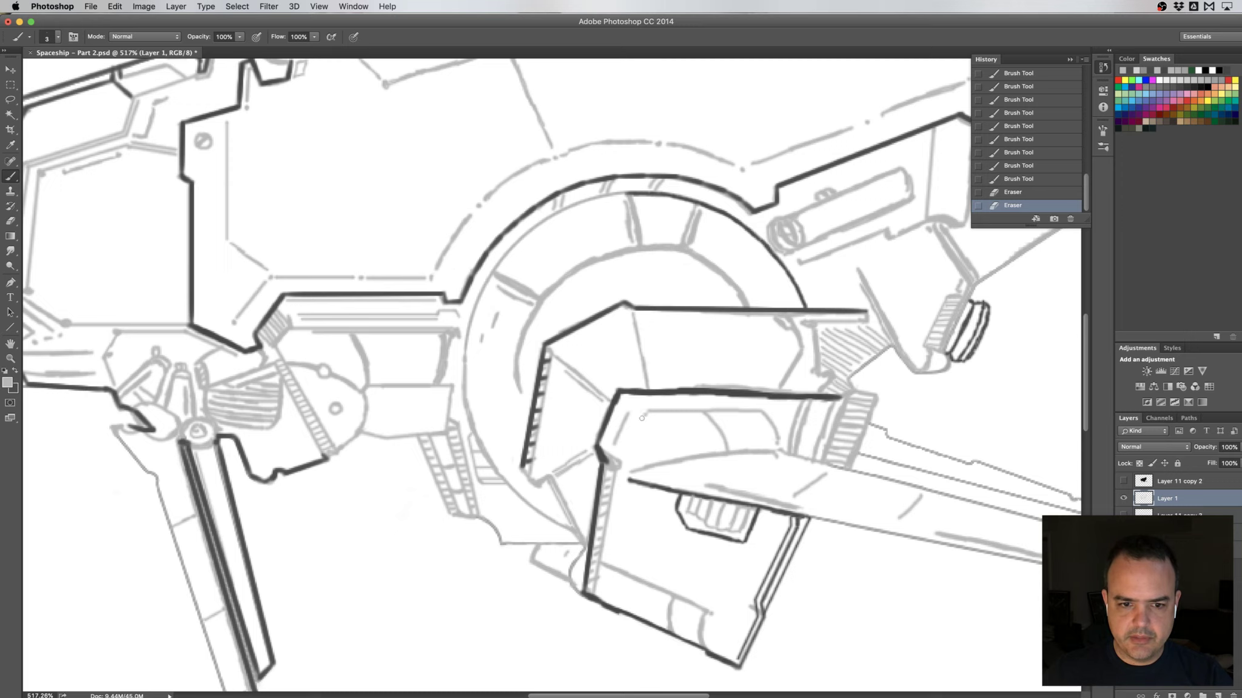
{"action": "mouse_move", "coordinate": [646, 415]}
{"action": "left_mouse_down"}
{"action": "mouse_move", "coordinate": [629, 467]}
{"action": "mouse_move", "coordinate": [643, 435]}
{"action": "mouse_move", "coordinate": [637, 461]}
{"action": "left_mouse_up"}
{"action": "key", "text": "e"}
{"action": "left_click", "coordinate": [642, 438]}
{"action": "left_click", "coordinate": [641, 455]}
{"action": "left_click_drag", "start_coordinate": [641, 444], "coordinate": [637, 459]}
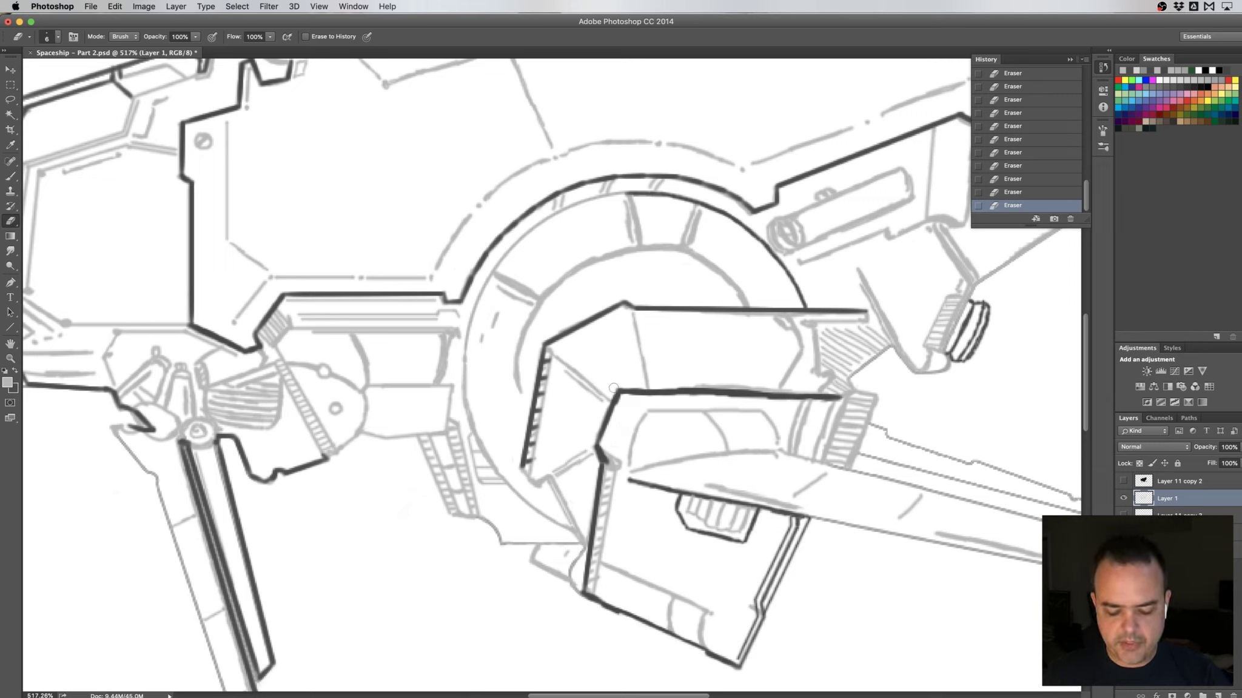
{"action": "key", "text": "b"}
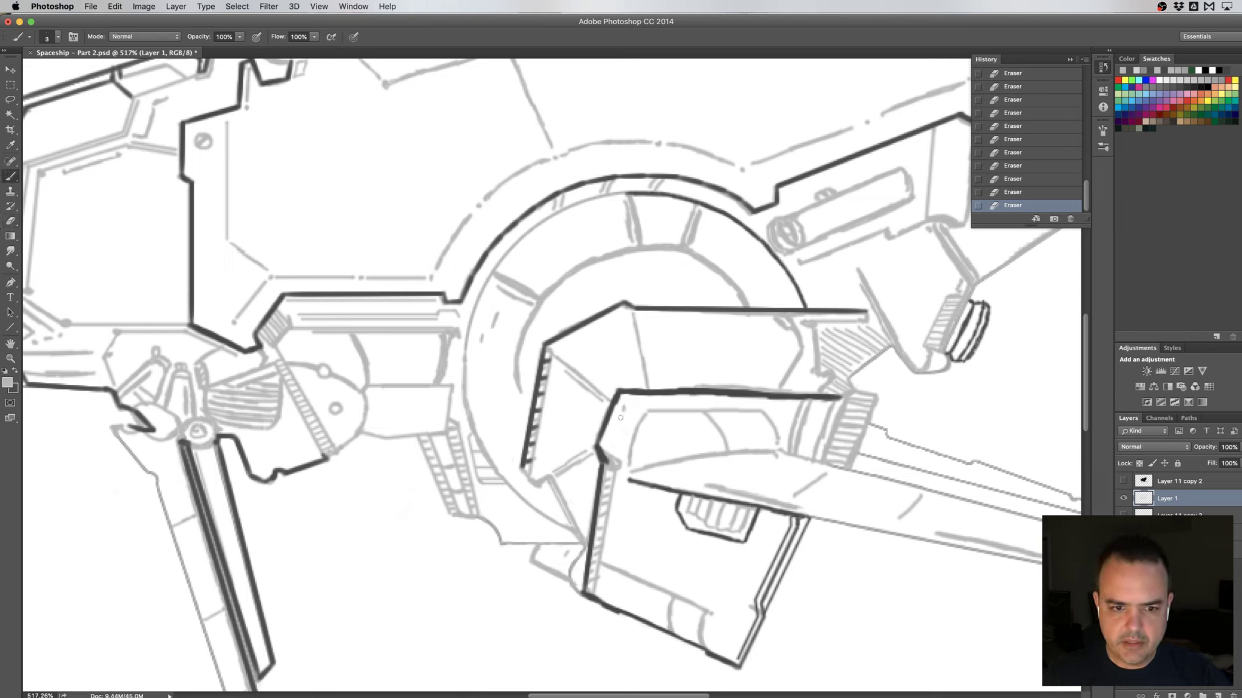
{"action": "mouse_move", "coordinate": [620, 418]}
{"action": "left_mouse_down"}
{"action": "mouse_move", "coordinate": [616, 434]}
{"action": "mouse_move", "coordinate": [617, 422]}
{"action": "left_mouse_up"}
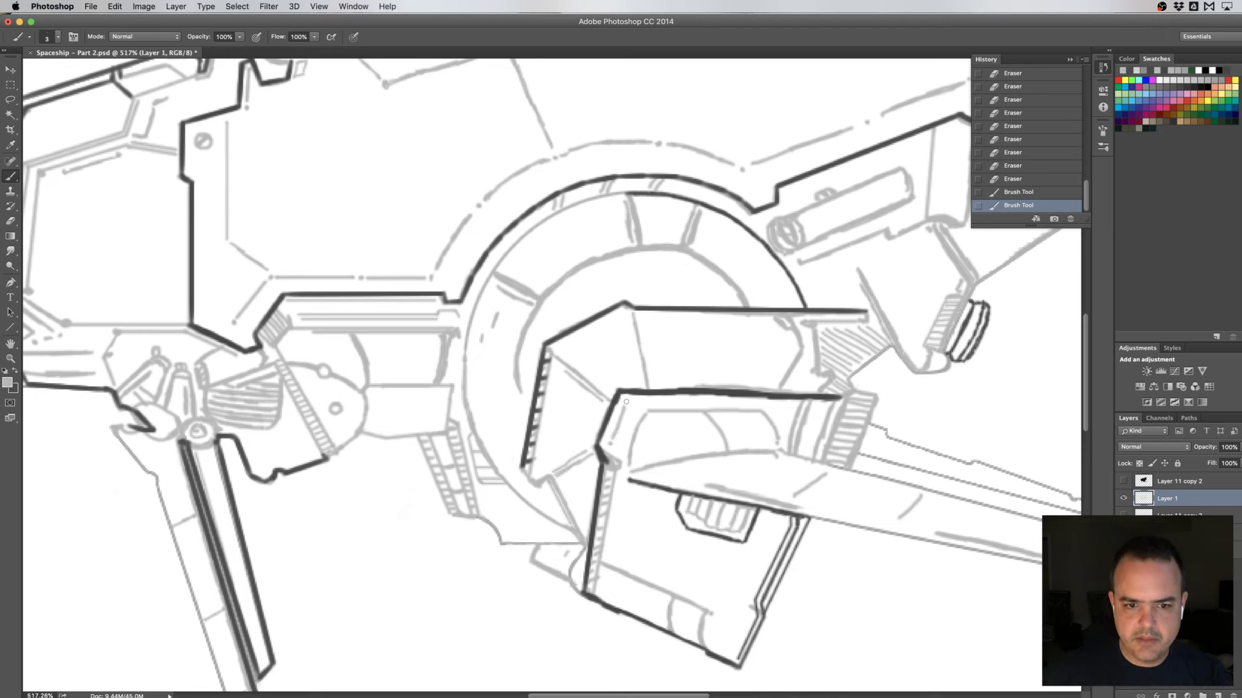
- Save the file, redraw a short barrel line, and lengthen the grey dash along the barrel
{"action": "key", "text": "super+s"}
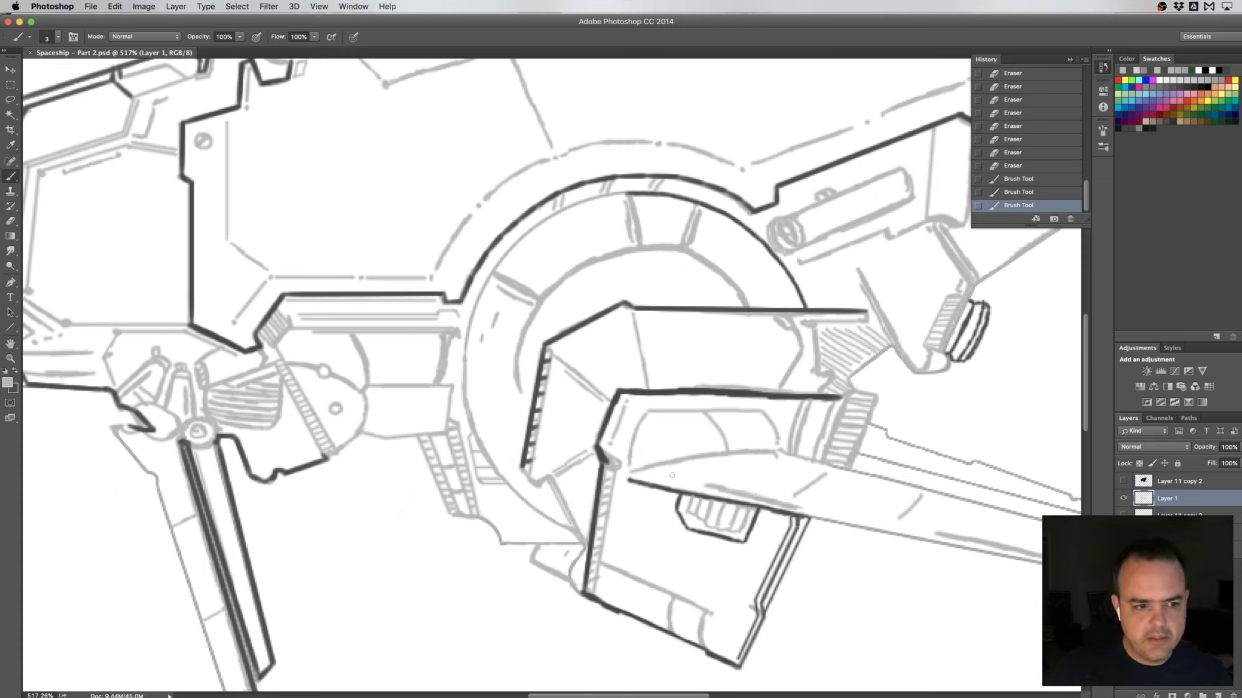
{"action": "left_click_drag", "start_coordinate": [670, 476], "coordinate": [688, 477]}
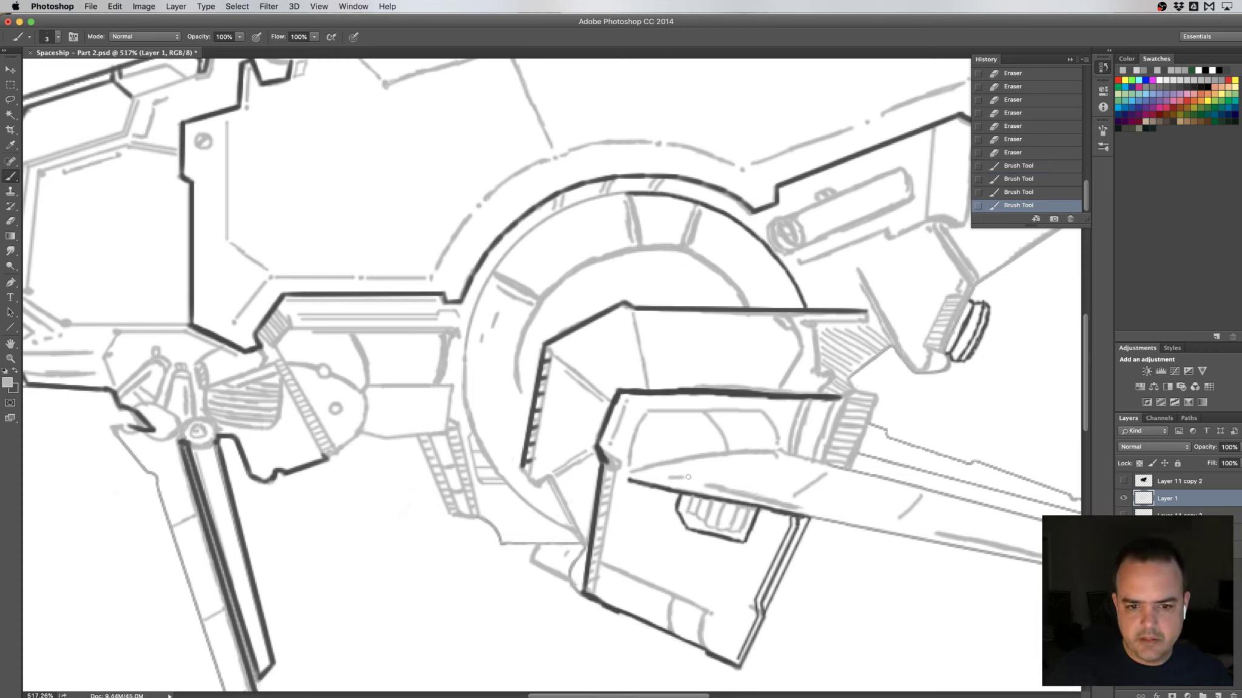
{"action": "key", "text": "ctrl+z"}
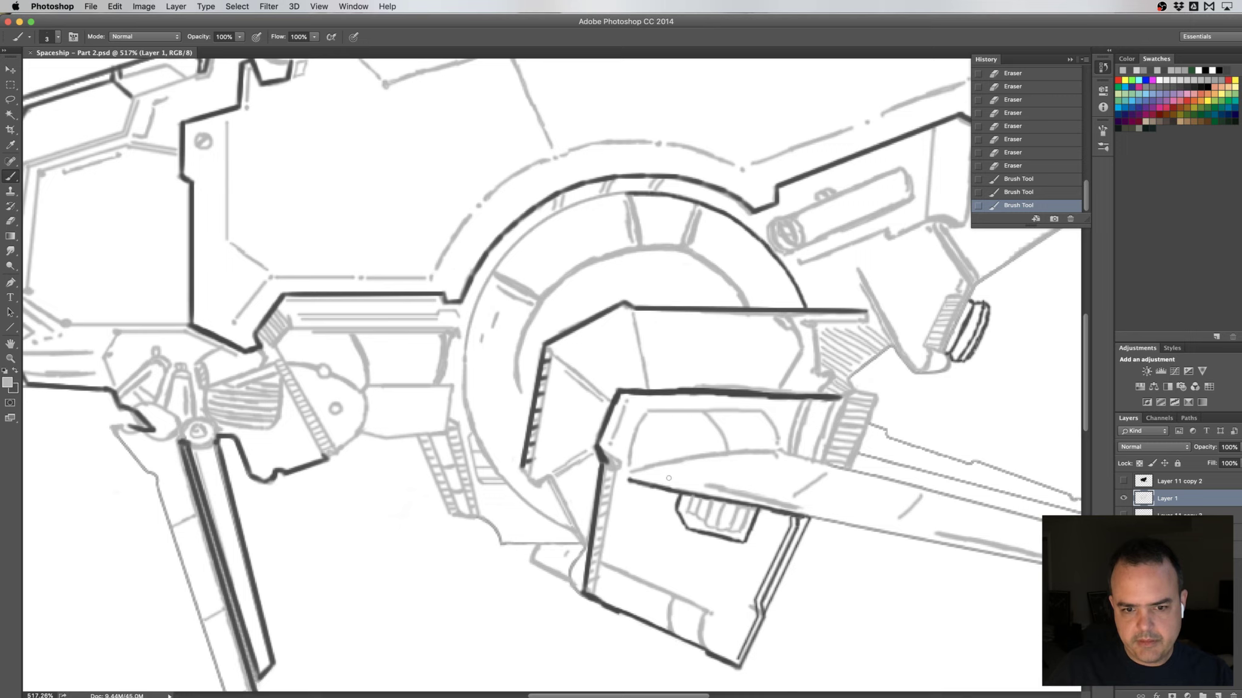
{"action": "left_click_drag", "start_coordinate": [665, 474], "coordinate": [683, 477]}
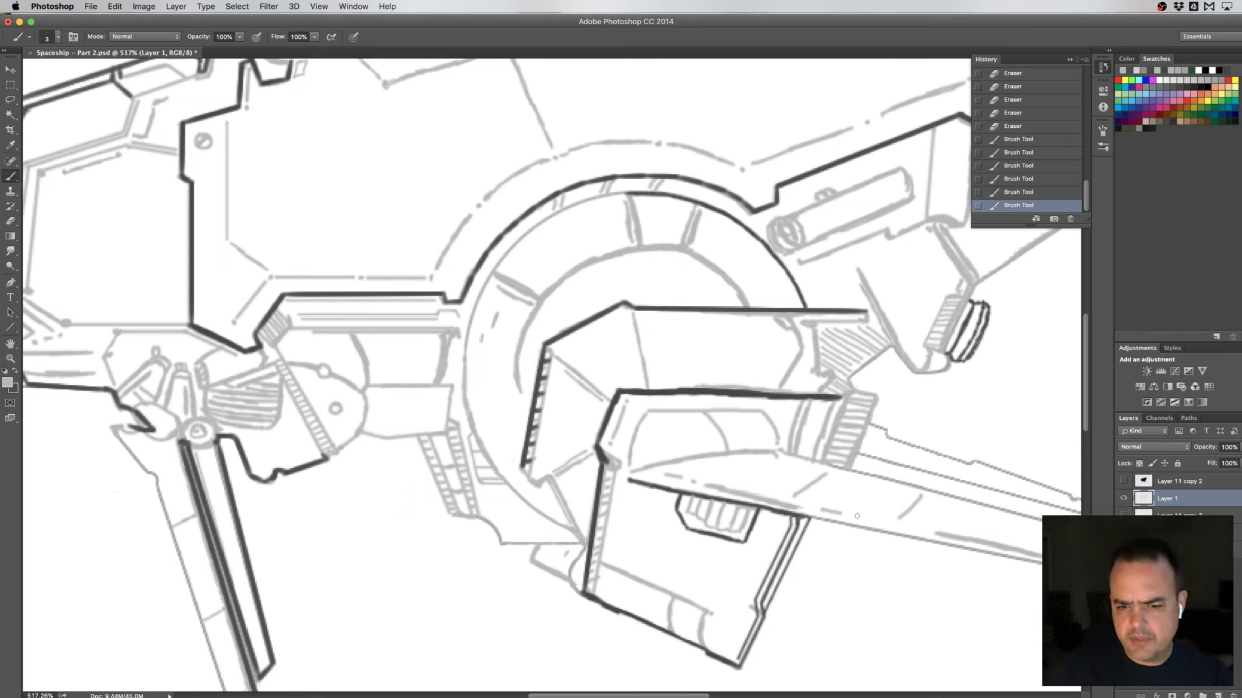
{"action": "left_click_drag", "start_coordinate": [841, 511], "coordinate": [922, 533]}
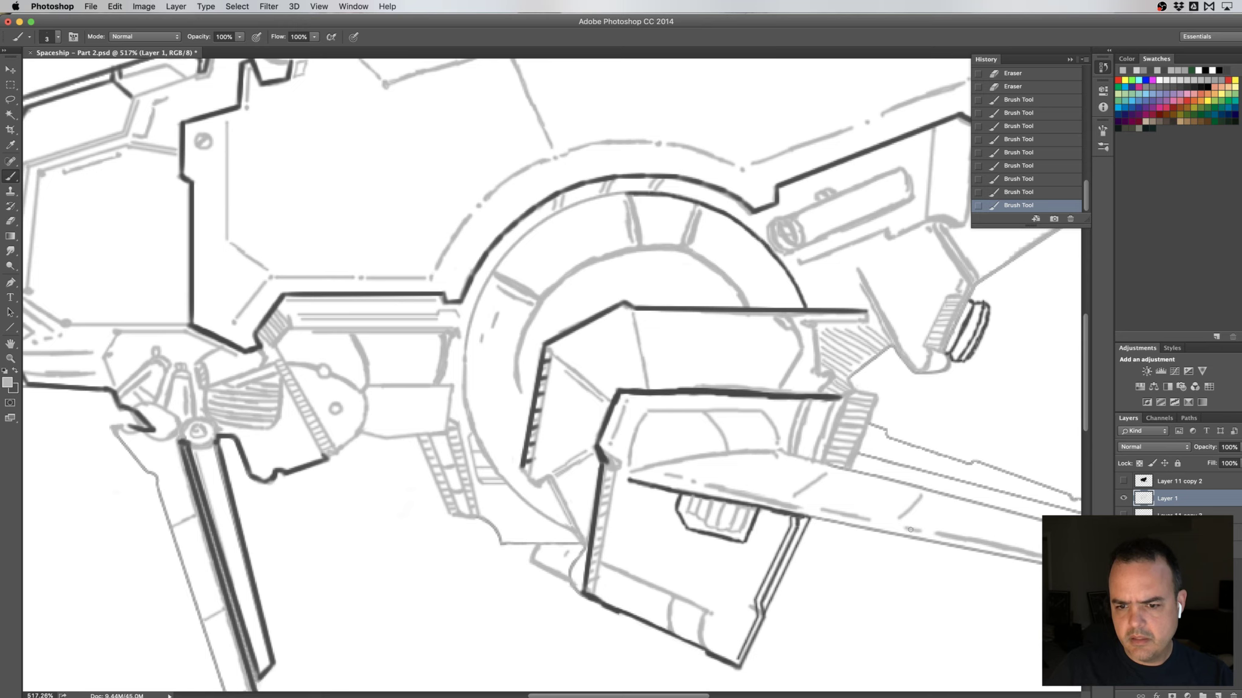
- Flip the canvas horizontally and ink the angled plate's lower edge dark to its corner
{"action": "key", "text": "ctrl+shift+h"}
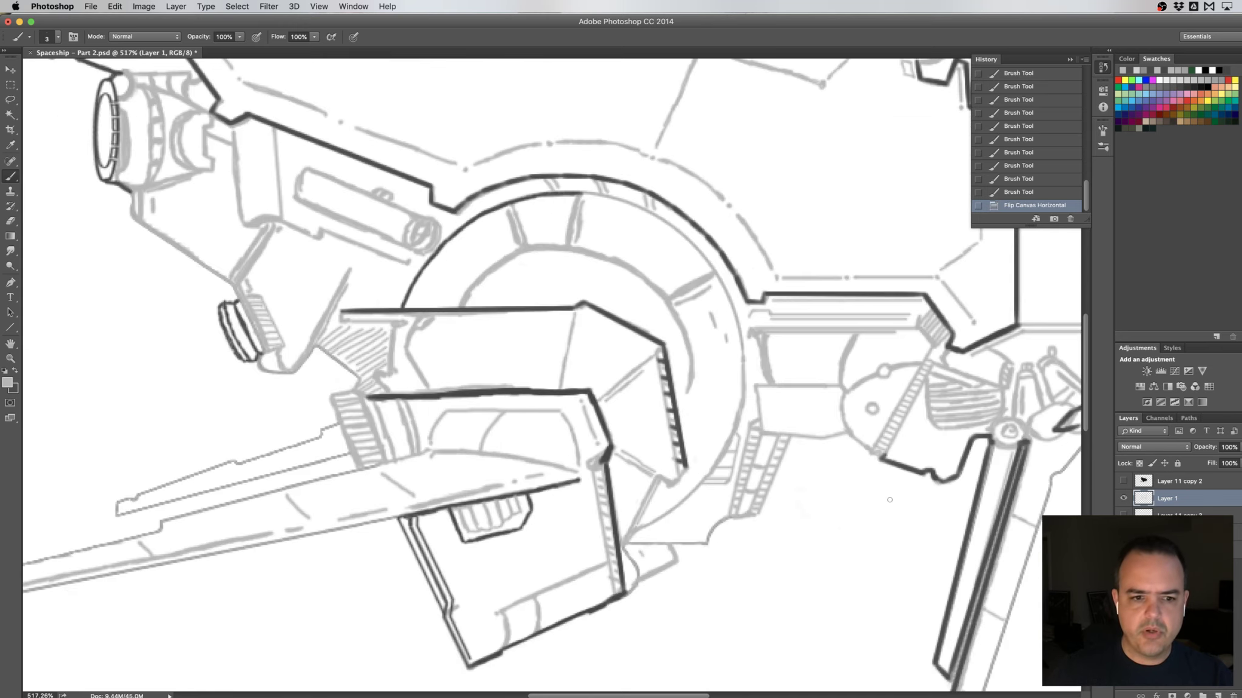
{"action": "scroll", "coordinate": [625, 418], "scroll_direction": "down", "scroll_amount": 1}
{"action": "scroll", "coordinate": [624, 419], "scroll_direction": "right", "scroll_amount": 1}
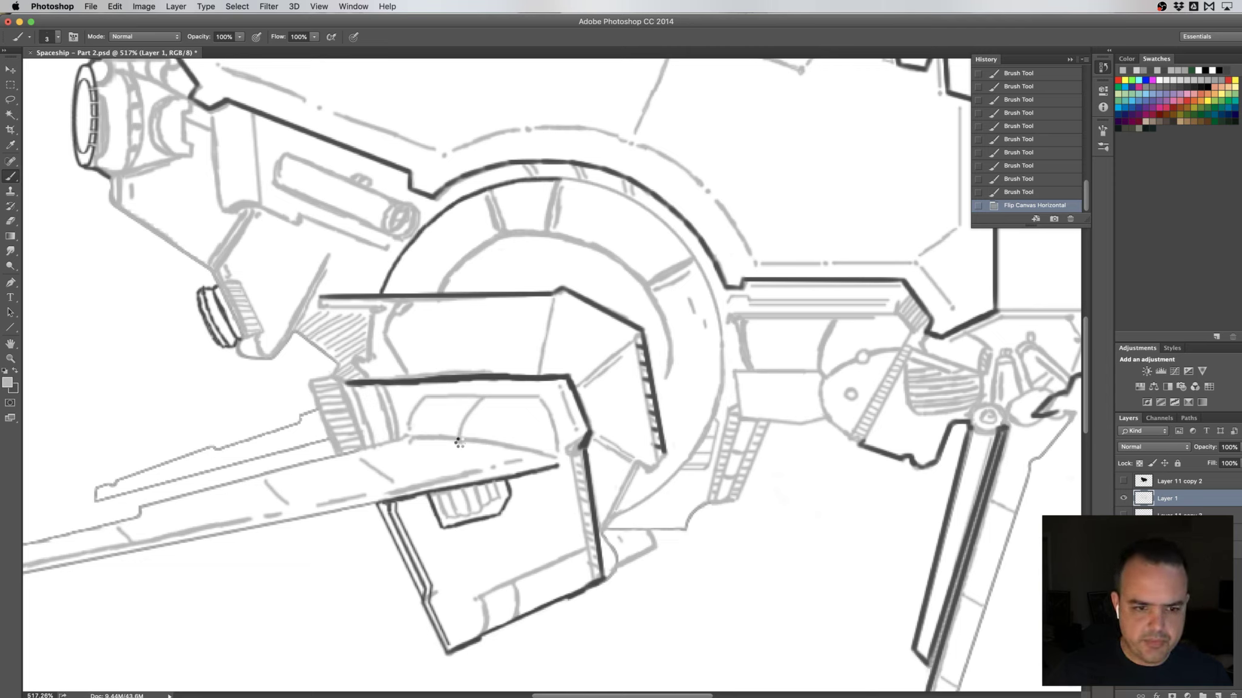
{"action": "mouse_move", "coordinate": [462, 443]}
{"action": "left_mouse_down"}
{"action": "mouse_move", "coordinate": [406, 443]}
{"action": "mouse_move", "coordinate": [510, 452]}
{"action": "left_mouse_up"}
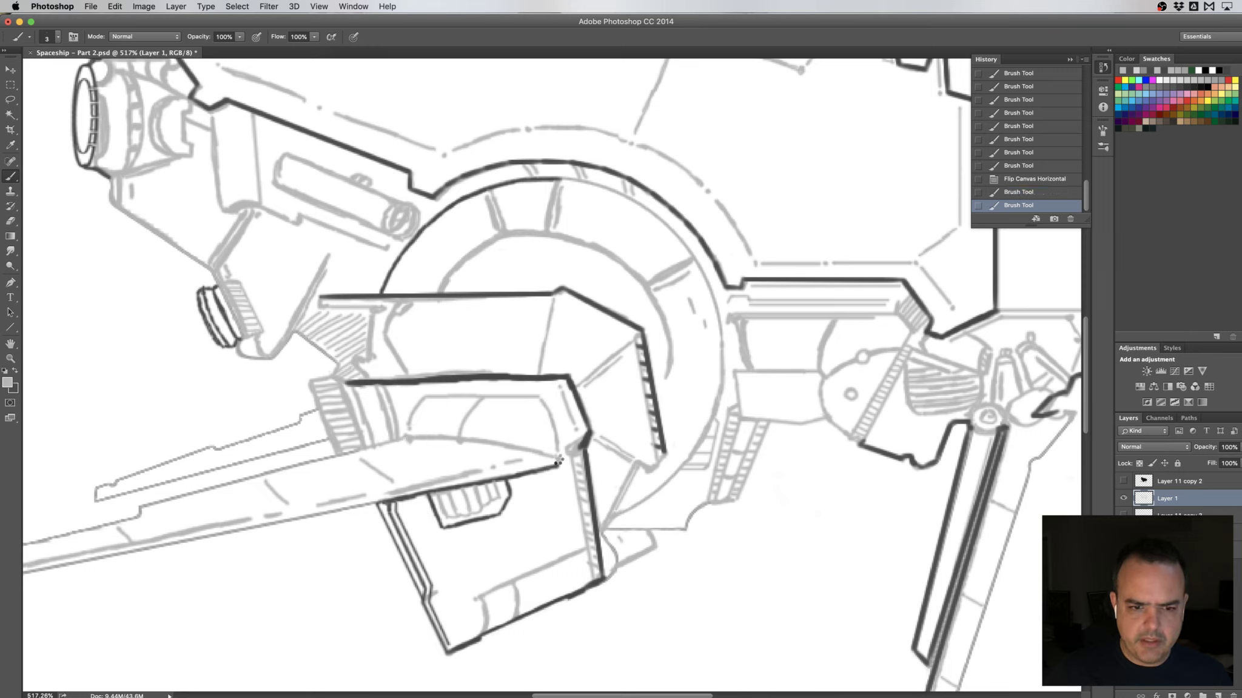
{"action": "left_click_drag", "start_coordinate": [558, 462], "coordinate": [558, 464]}
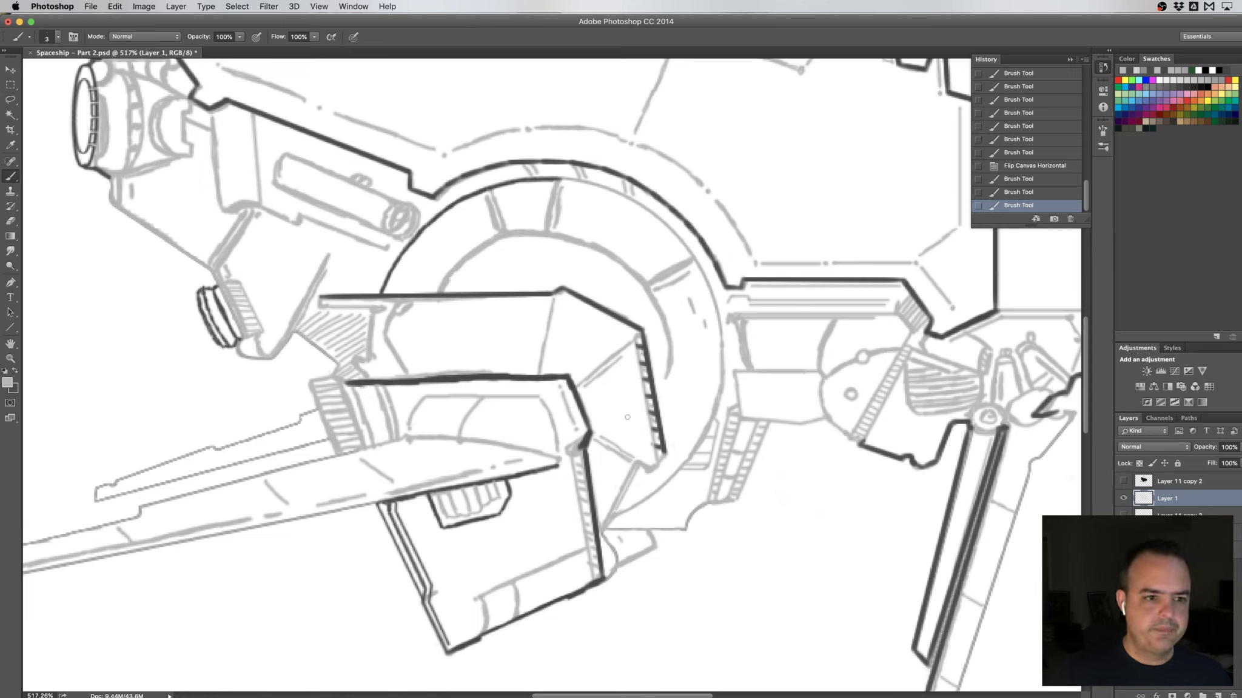
{"action": "left_click_drag", "start_coordinate": [565, 403], "coordinate": [641, 574]}
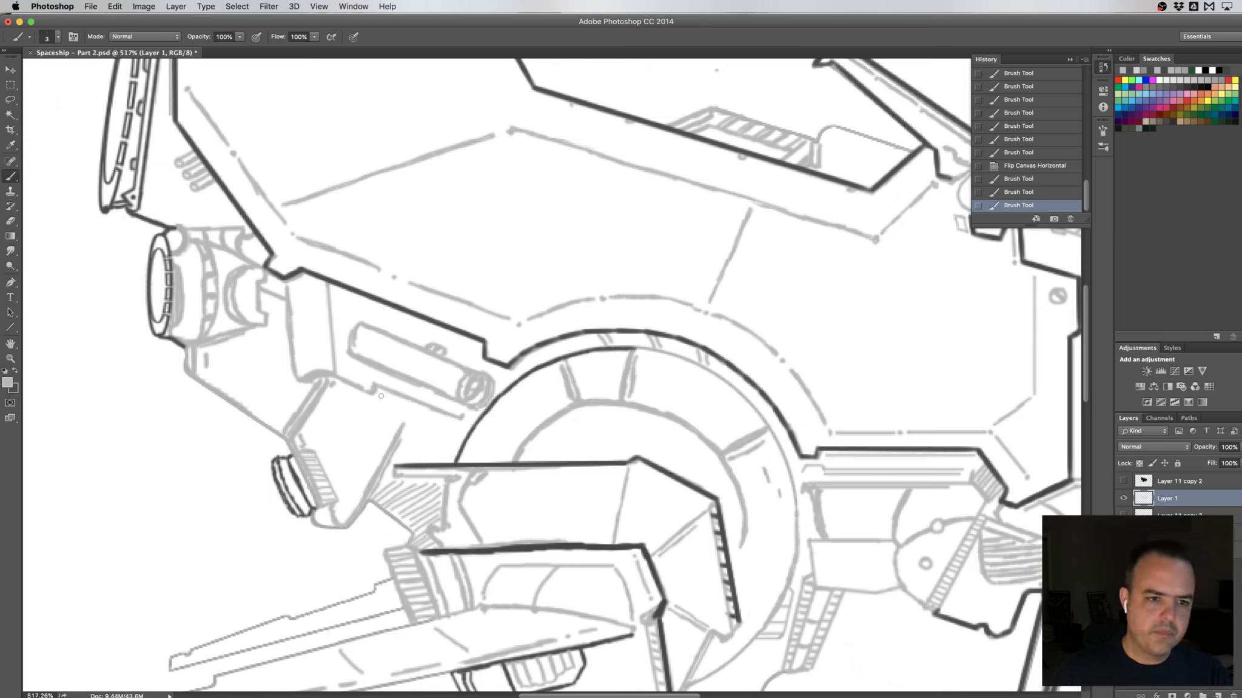
- Erase the old grey sketch lines and stray specks on the left hull panel
{"action": "key", "text": "e"}
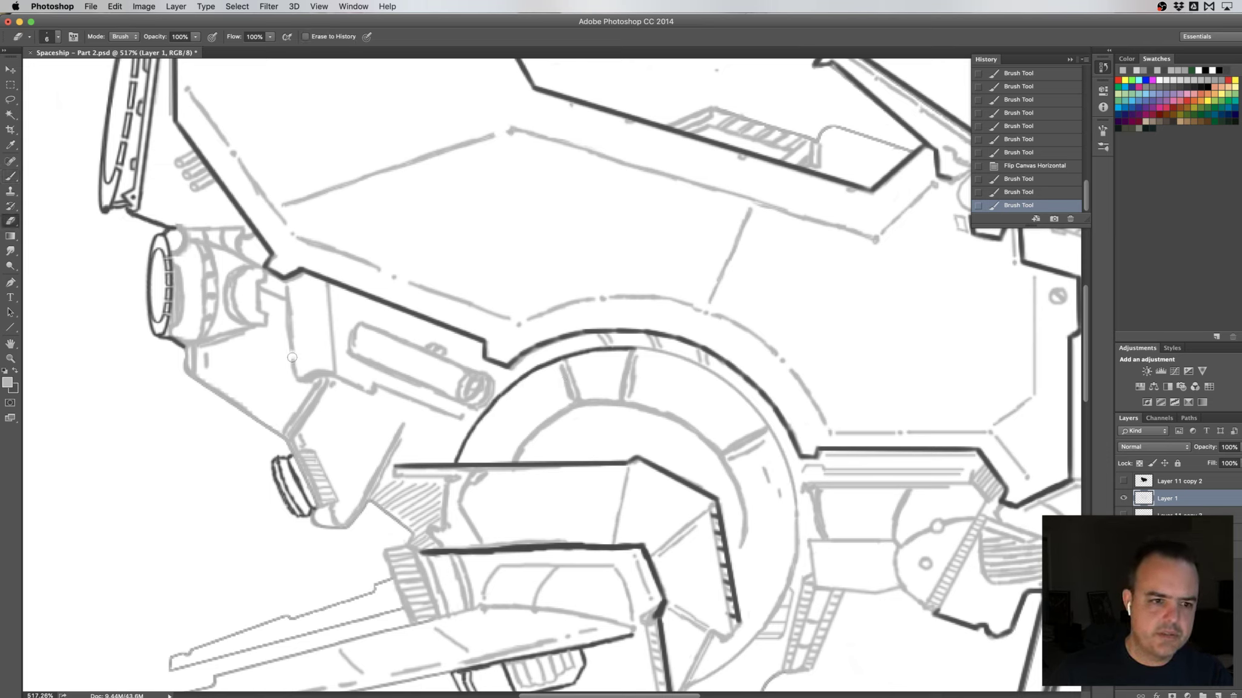
{"action": "left_click_drag", "start_coordinate": [292, 362], "coordinate": [296, 379]}
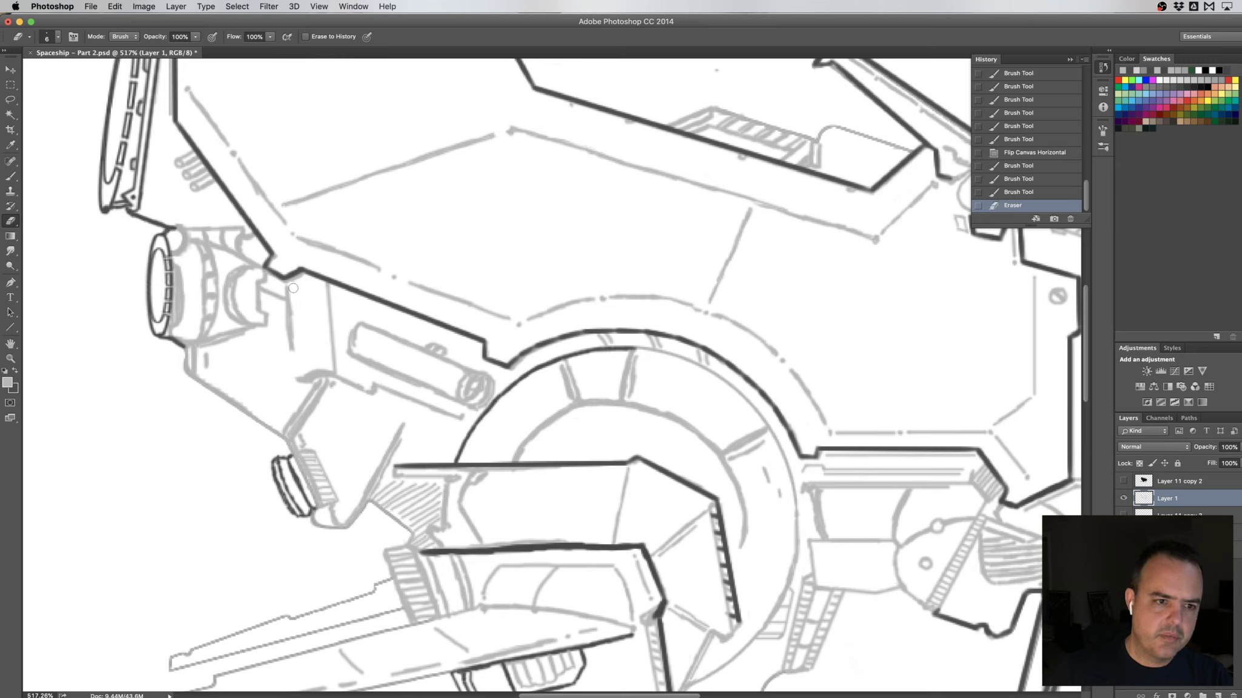
{"action": "mouse_move", "coordinate": [292, 288]}
{"action": "left_mouse_down"}
{"action": "mouse_move", "coordinate": [299, 338]}
{"action": "mouse_move", "coordinate": [291, 294]}
{"action": "left_mouse_up"}
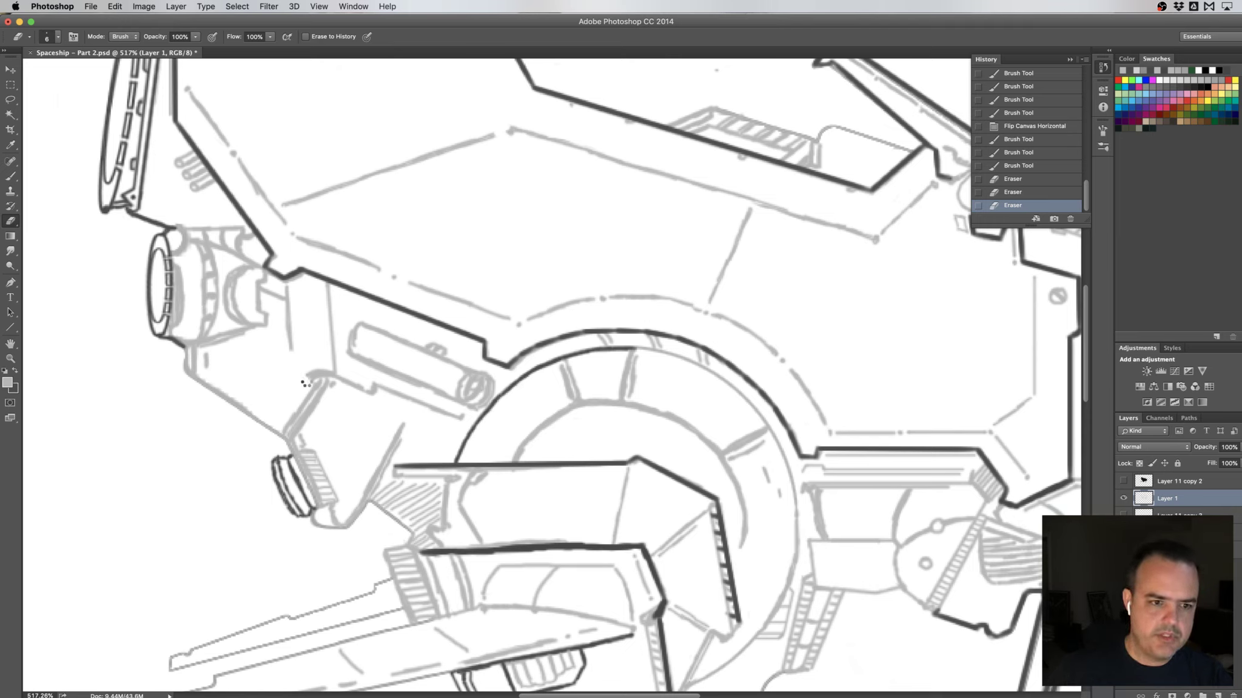
{"action": "left_click", "coordinate": [303, 374]}
{"action": "left_click", "coordinate": [305, 380]}
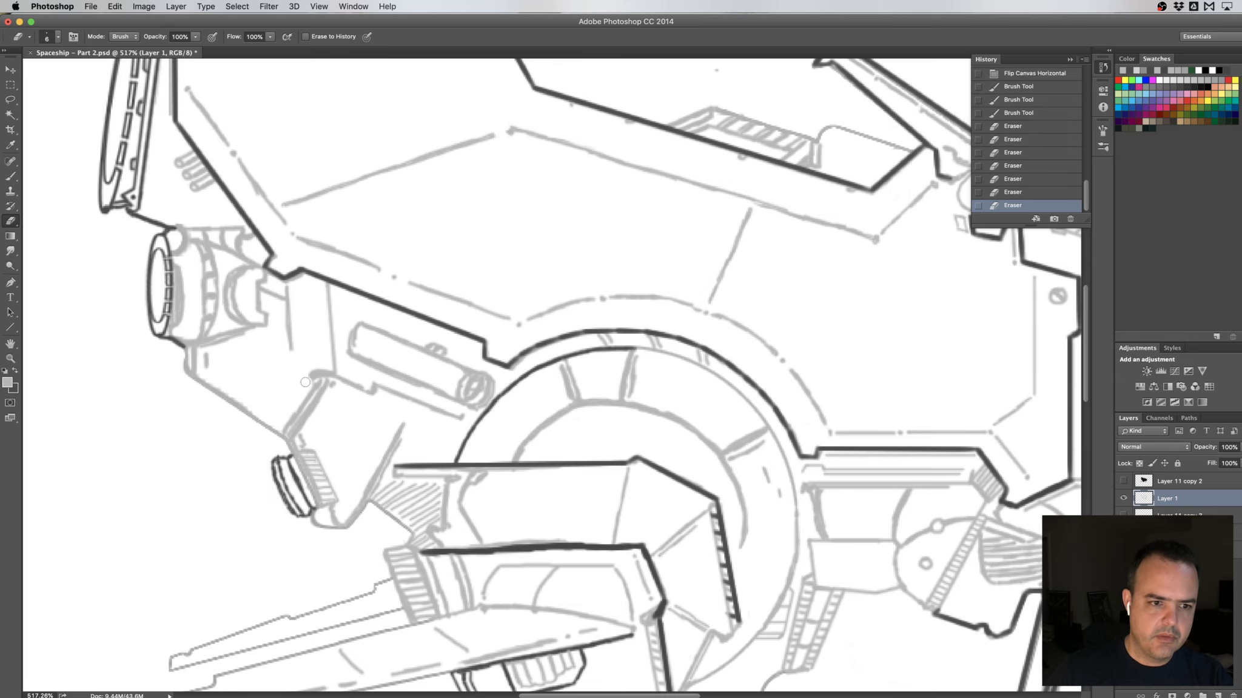
{"action": "left_click", "coordinate": [305, 377]}
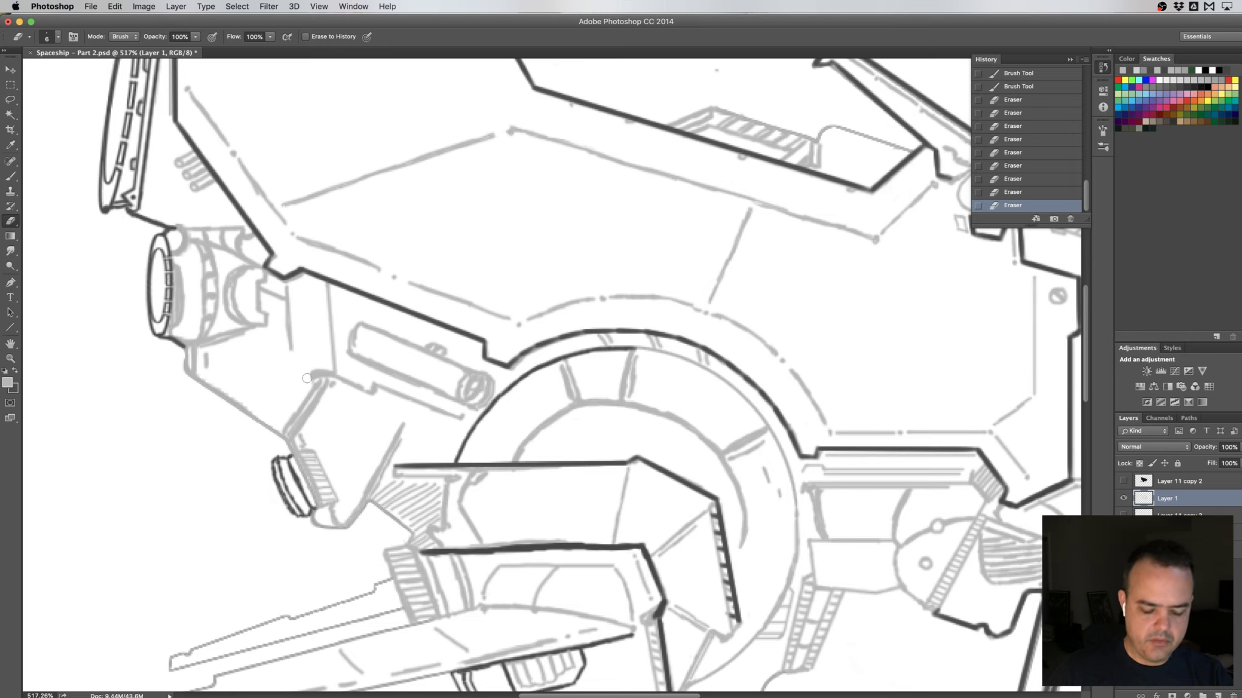
{"action": "left_click_drag", "start_coordinate": [307, 384], "coordinate": [300, 386]}
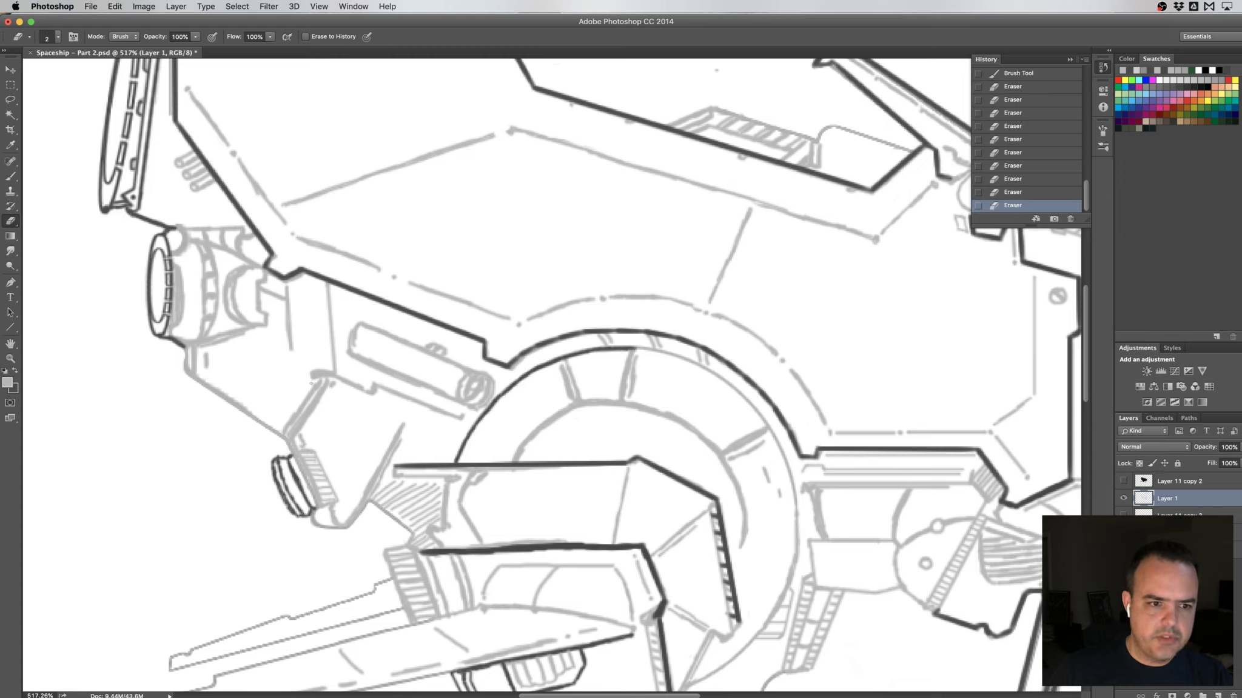
{"action": "left_click_drag", "start_coordinate": [309, 384], "coordinate": [309, 388]}
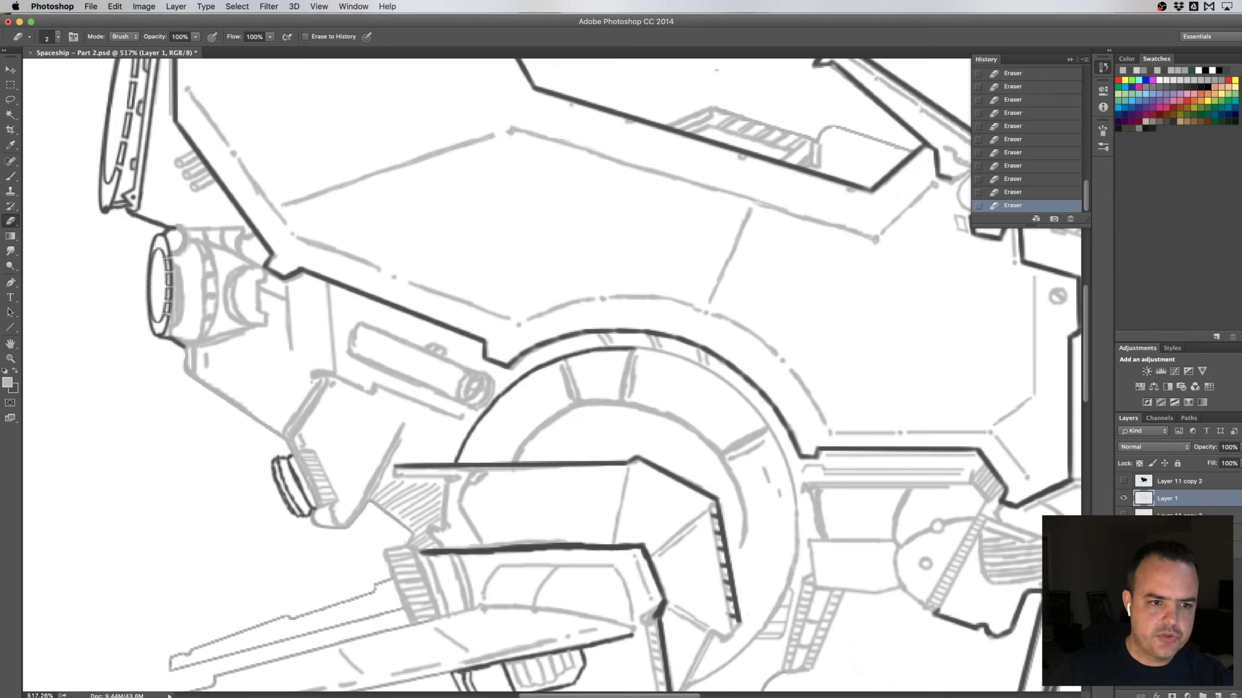
- Sketch a new grey line across the hull panel and a curve below the cylinder
{"action": "key", "text": "b"}
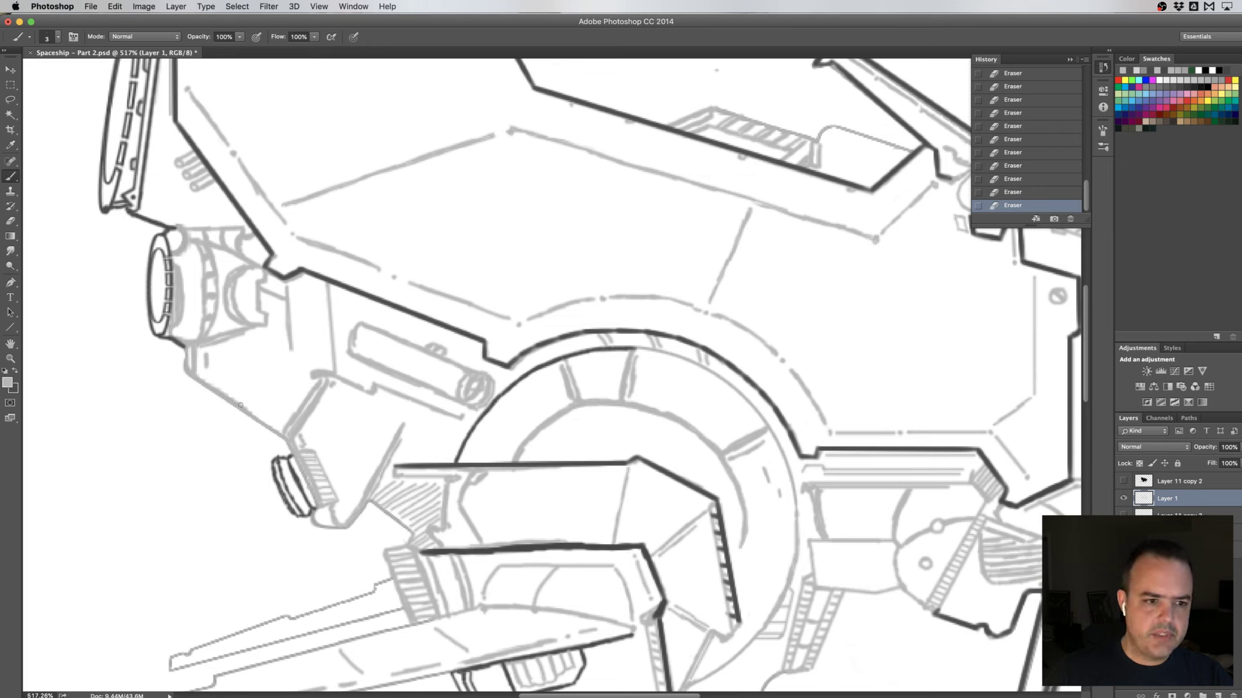
{"action": "left_click_drag", "start_coordinate": [243, 403], "coordinate": [301, 371]}
{"action": "left_click_drag", "start_coordinate": [290, 379], "coordinate": [307, 368]}
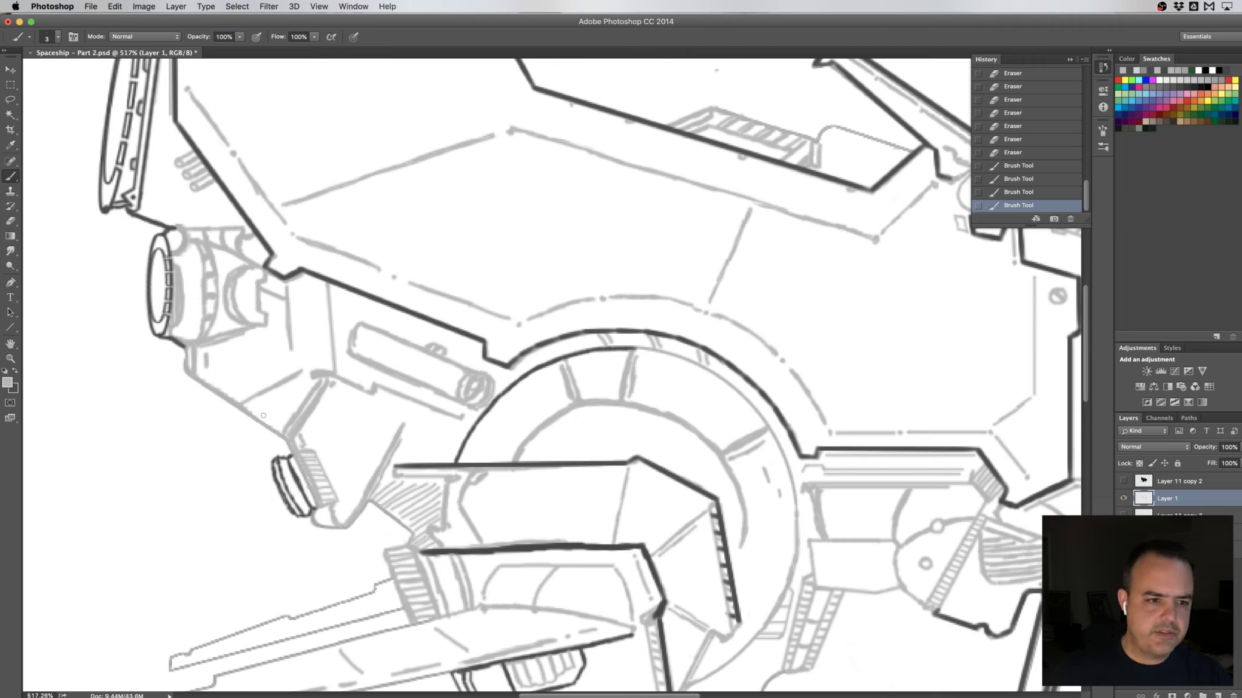
{"action": "left_click_drag", "start_coordinate": [252, 407], "coordinate": [306, 369]}
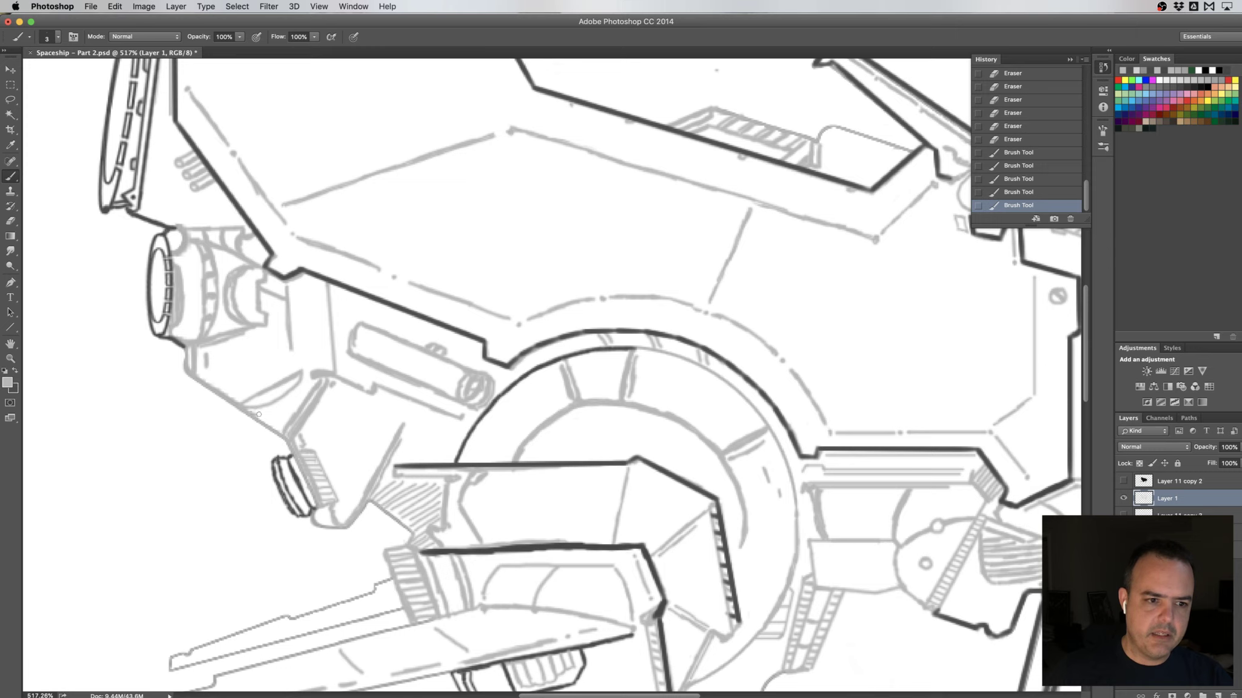
{"action": "left_click_drag", "start_coordinate": [258, 415], "coordinate": [308, 371]}
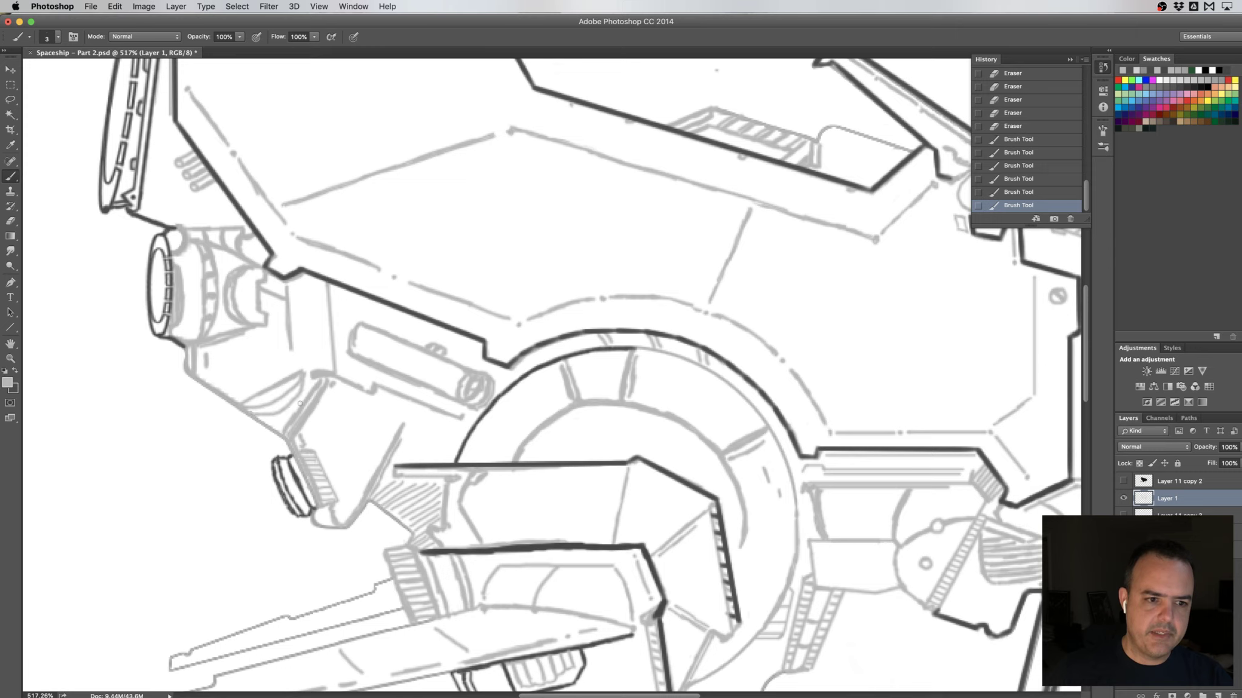
{"action": "key", "text": "ctrl+z"}
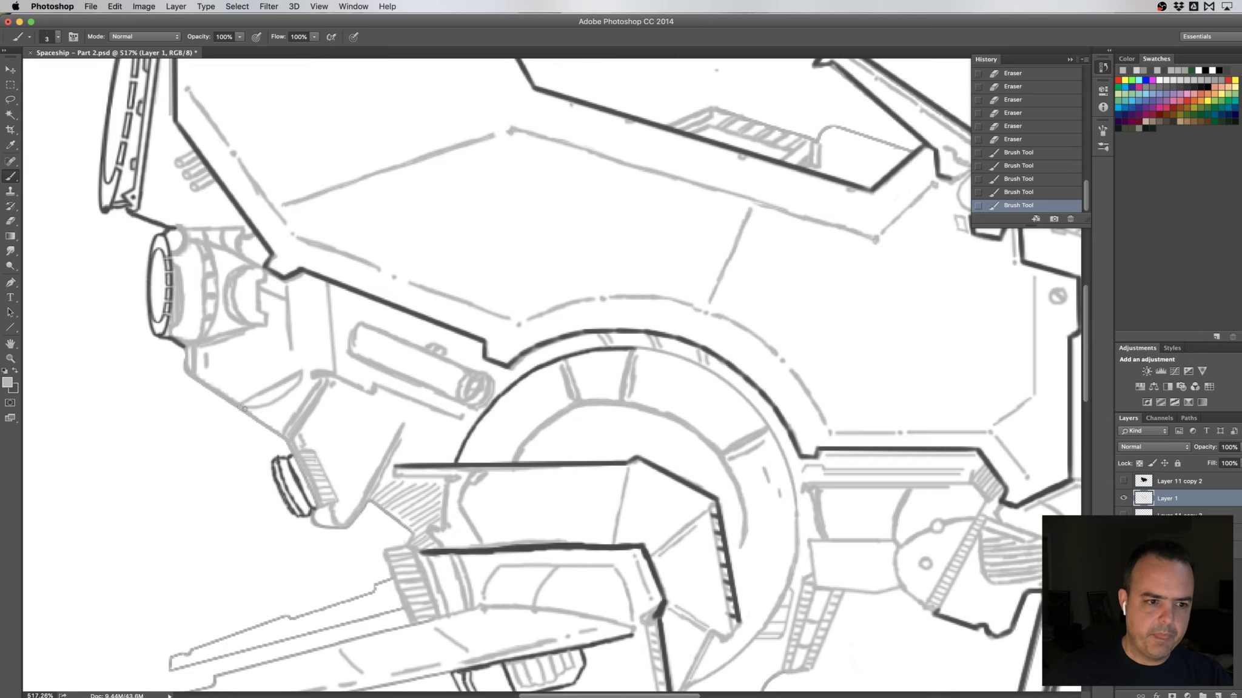
{"action": "left_click_drag", "start_coordinate": [245, 409], "coordinate": [308, 368]}
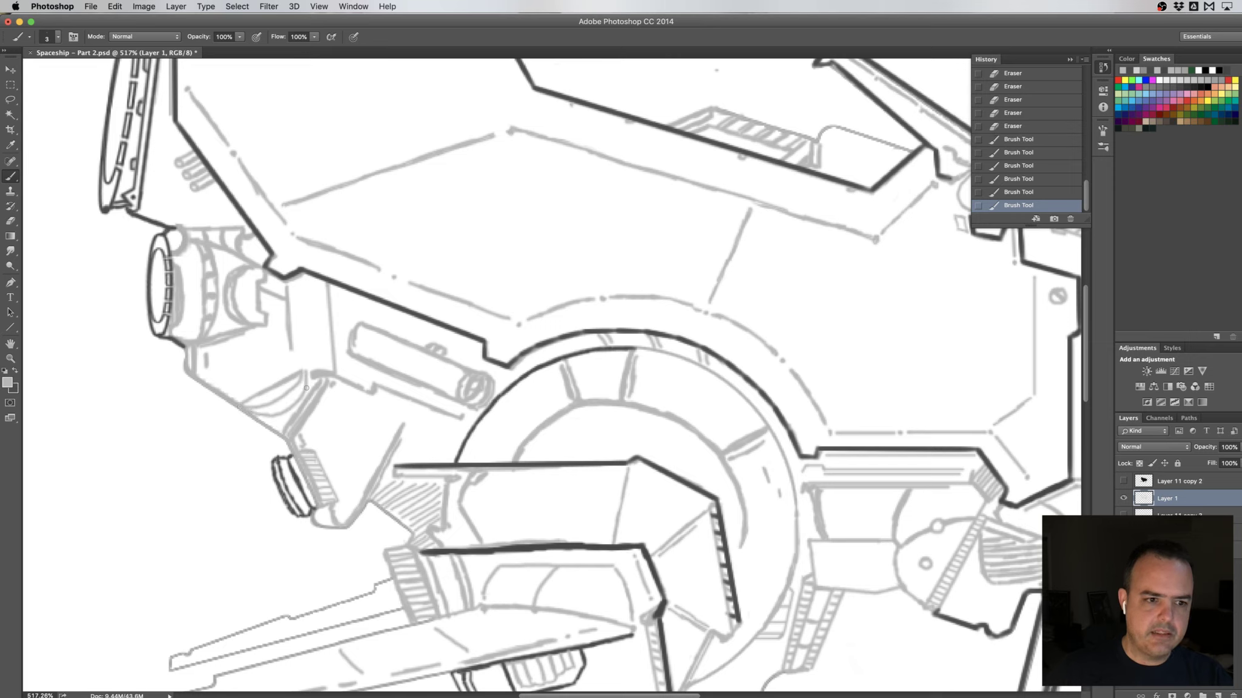
{"action": "left_click_drag", "start_coordinate": [303, 372], "coordinate": [330, 382]}
{"action": "left_click_drag", "start_coordinate": [287, 379], "coordinate": [259, 408]}
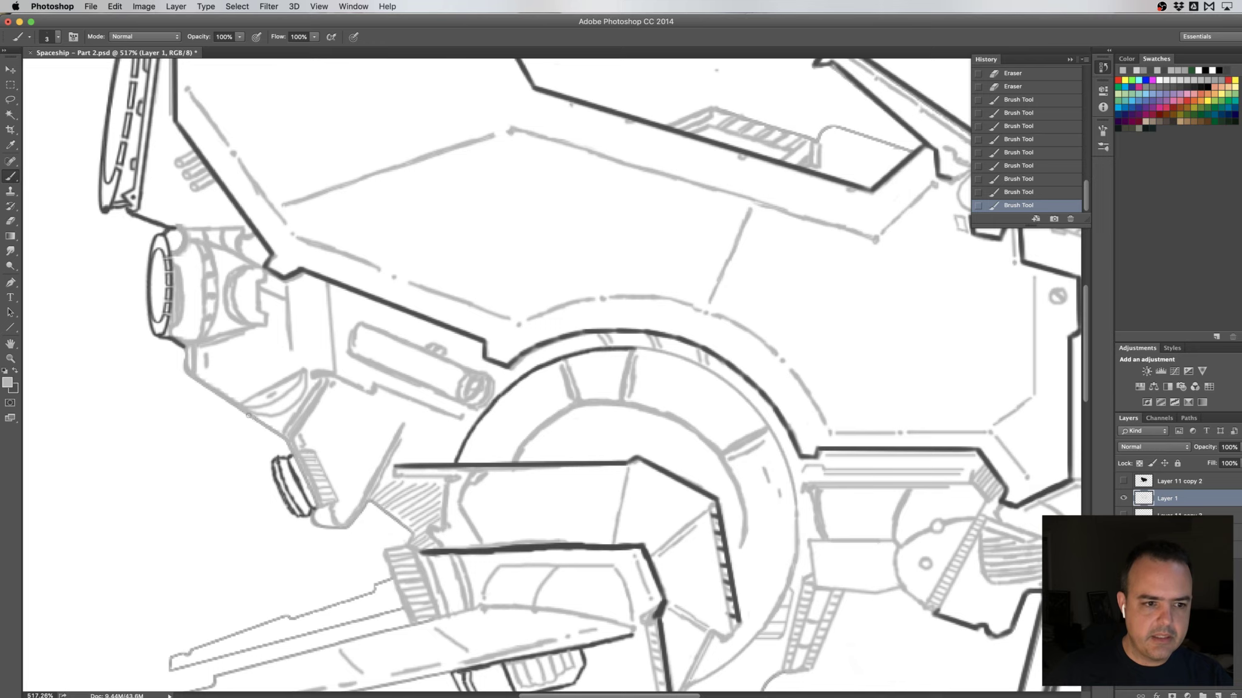
{"action": "left_click_drag", "start_coordinate": [248, 410], "coordinate": [280, 407]}
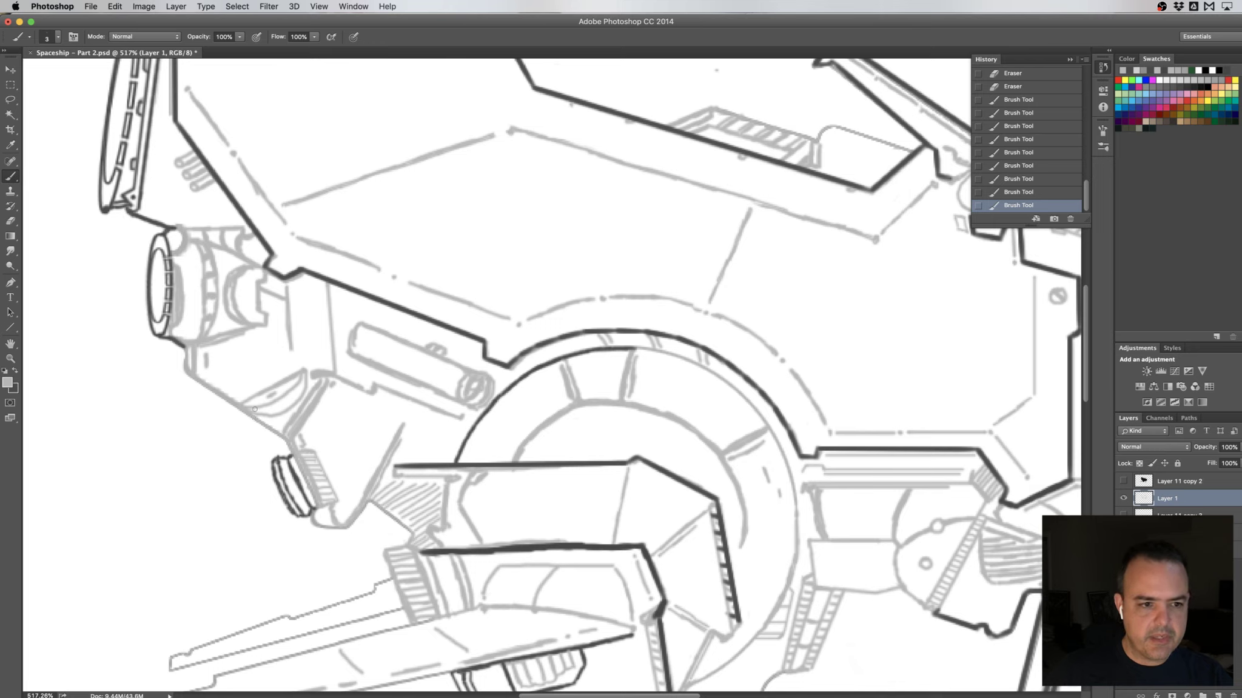
- Add grey detail strokes: a visor curve, a short vertical line, and a line by the upper-left engine
{"action": "mouse_move", "coordinate": [253, 410]}
{"action": "left_mouse_down"}
{"action": "mouse_move", "coordinate": [307, 377]}
{"action": "mouse_move", "coordinate": [292, 397]}
{"action": "left_mouse_up"}
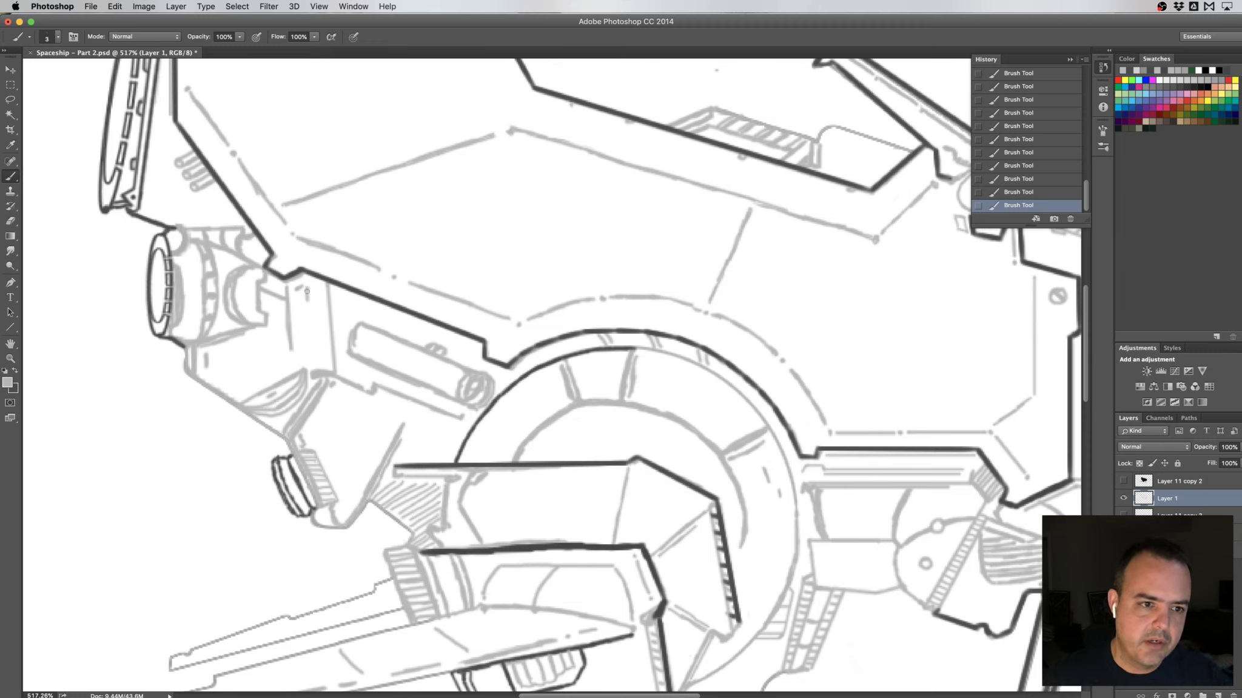
{"action": "left_click_drag", "start_coordinate": [307, 296], "coordinate": [305, 313]}
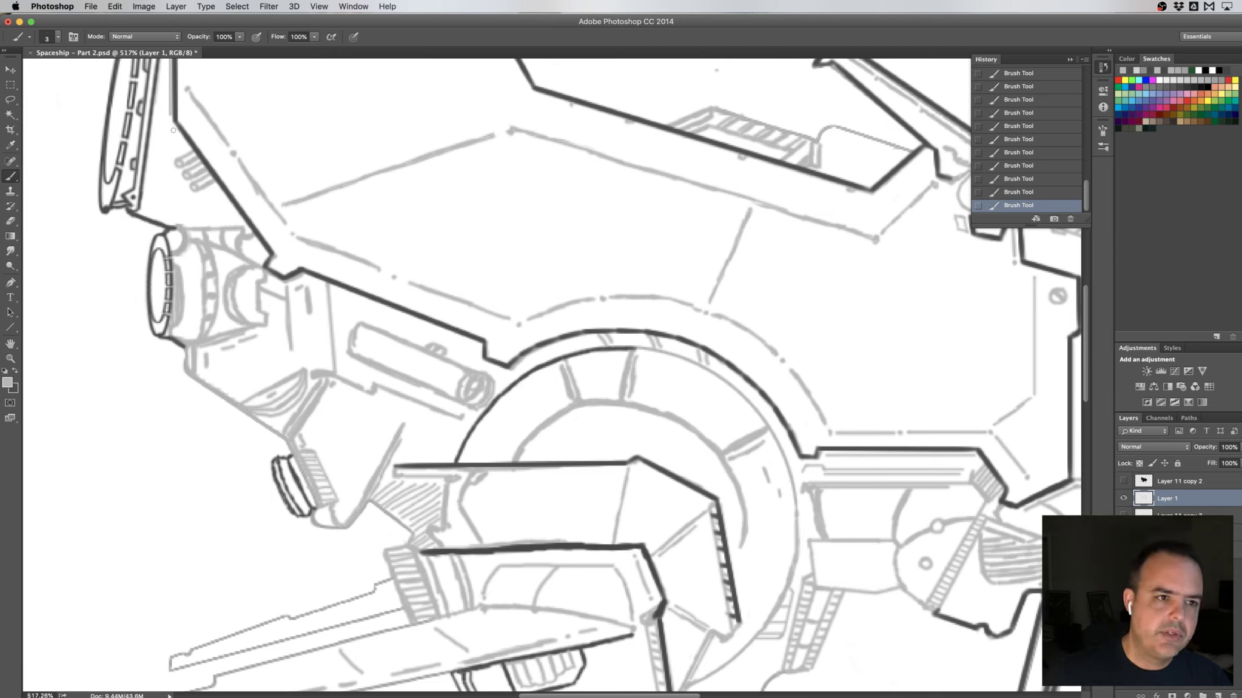
{"action": "left_click_drag", "start_coordinate": [167, 145], "coordinate": [172, 182]}
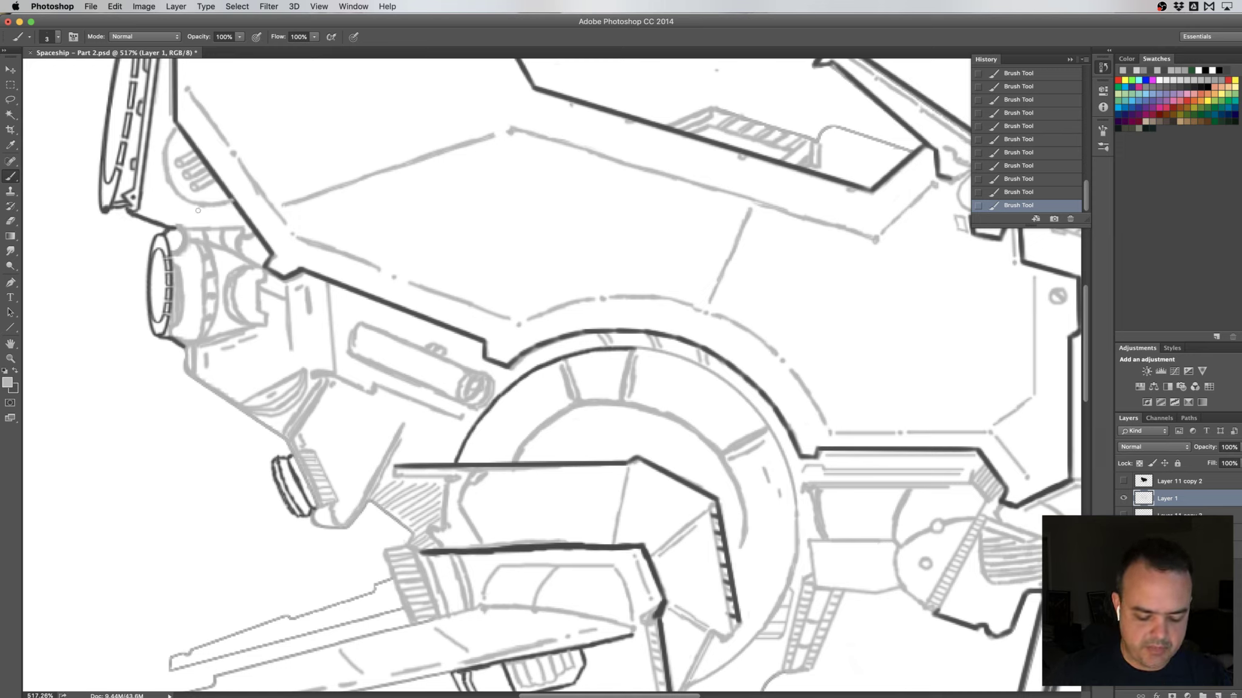
- Erase the stray sketch specks near the upper-left hull
{"action": "key", "text": "e"}
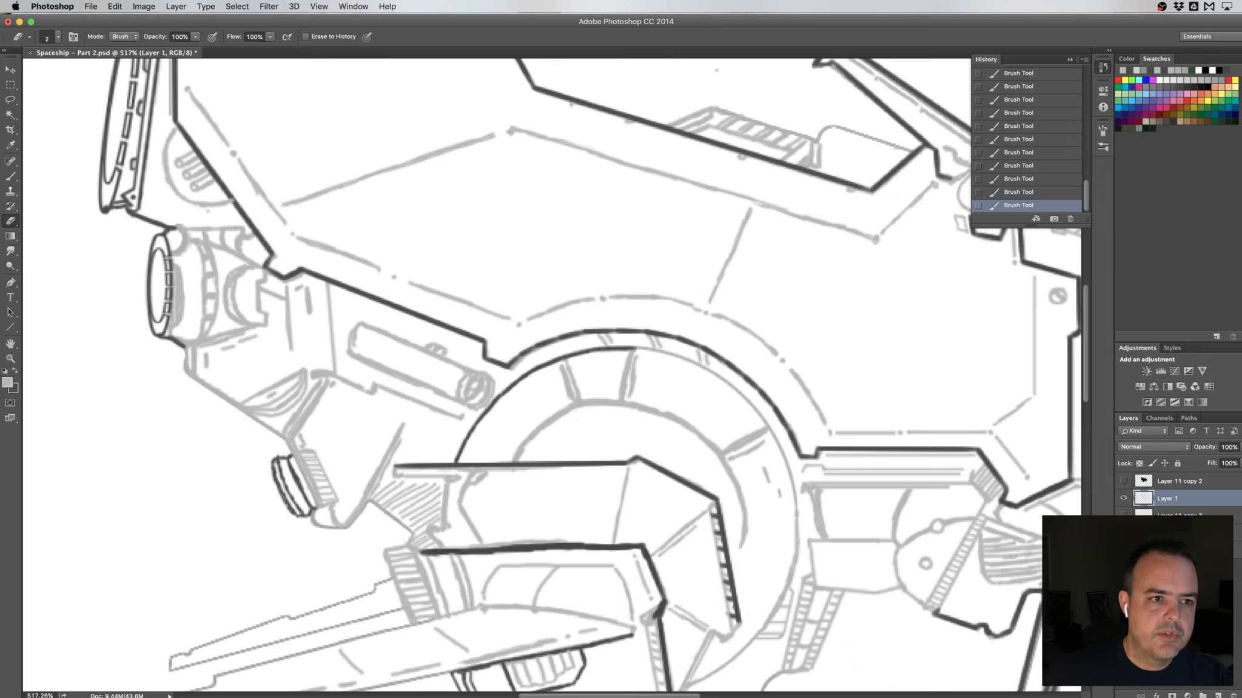
{"action": "left_click", "coordinate": [208, 211]}
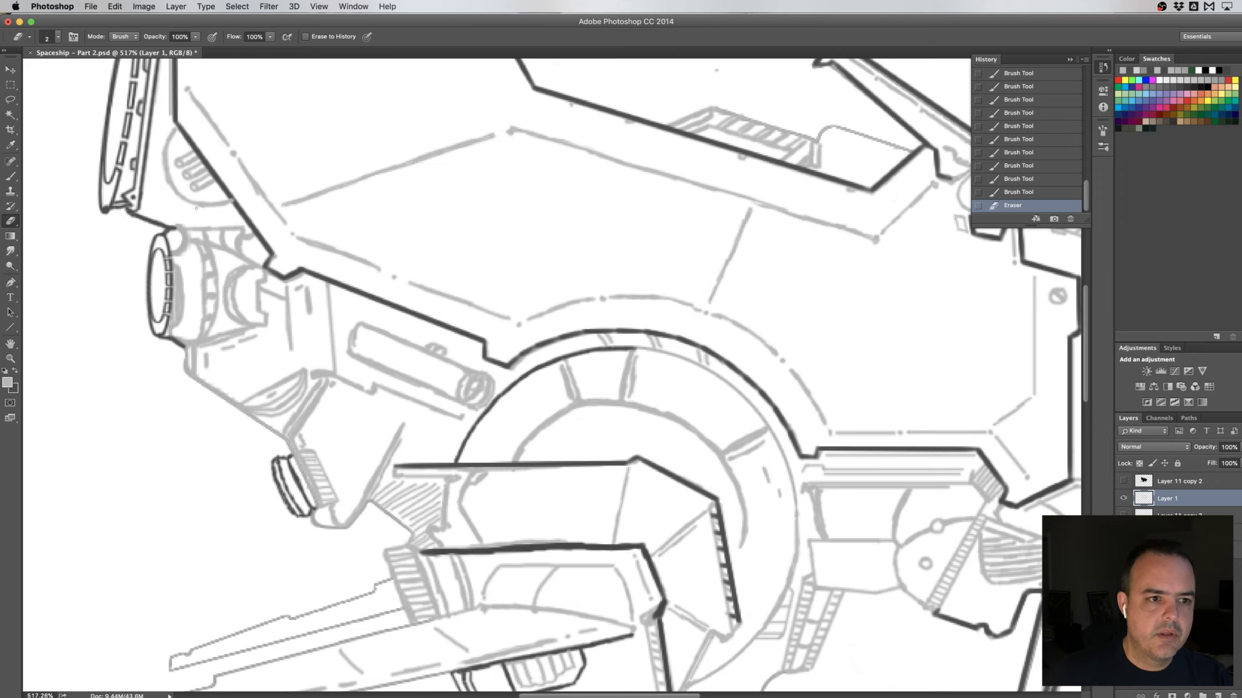
{"action": "left_click", "coordinate": [199, 207]}
{"action": "left_click", "coordinate": [156, 174]}
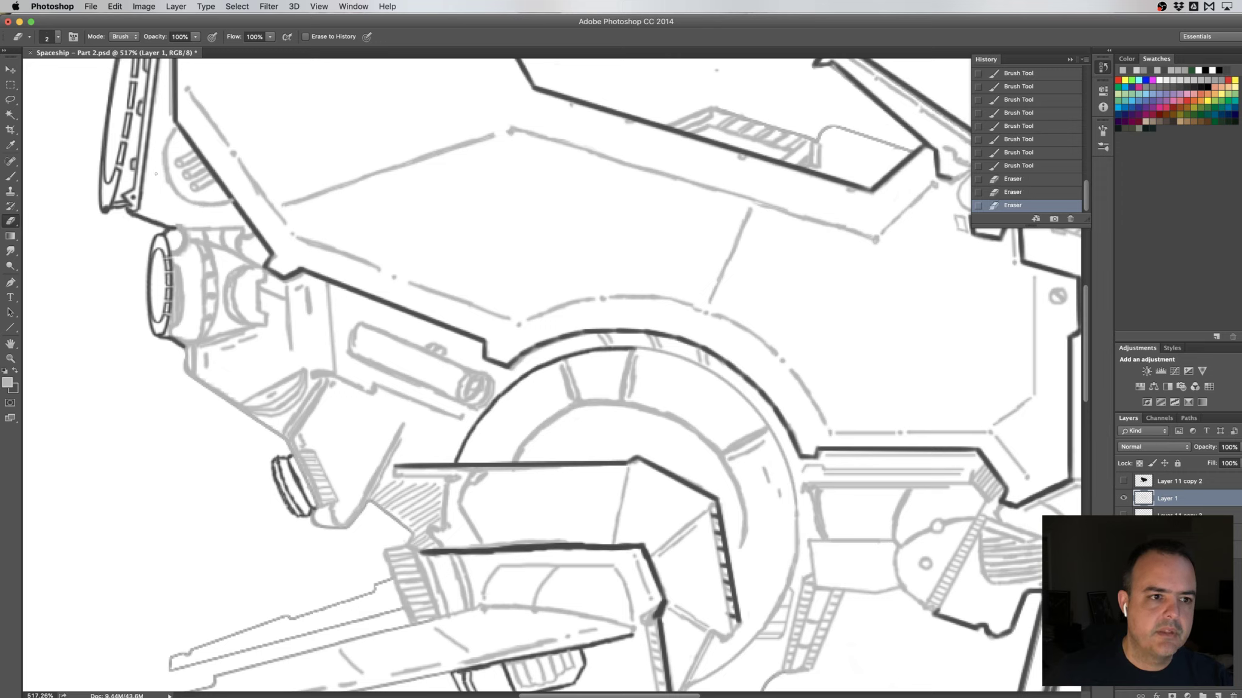
{"action": "left_click", "coordinate": [160, 176]}
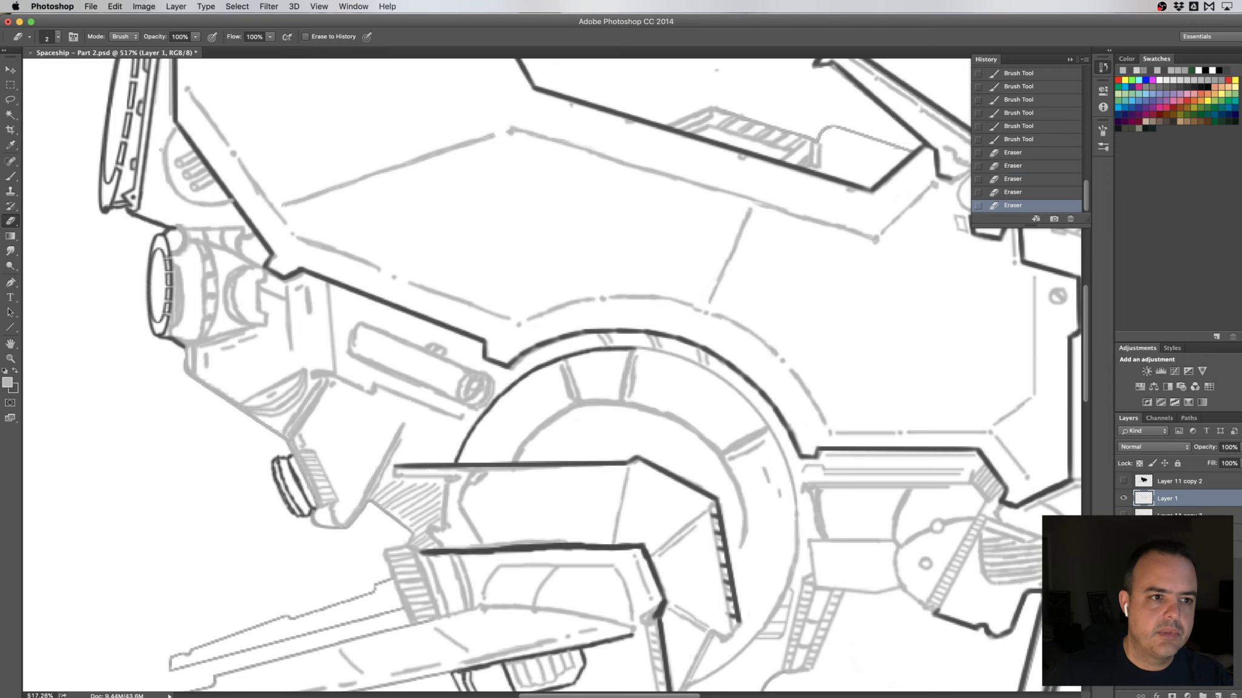
{"action": "left_click", "coordinate": [163, 174]}
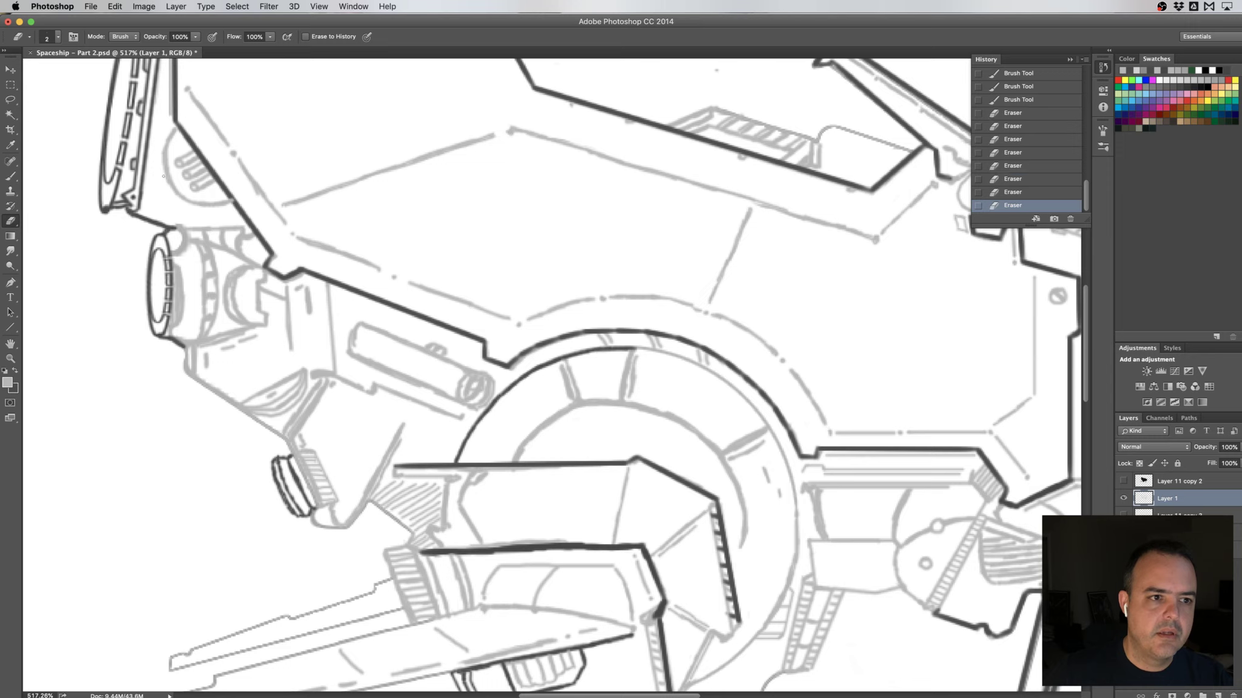
{"action": "left_click", "coordinate": [164, 179]}
{"action": "left_click", "coordinate": [160, 164]}
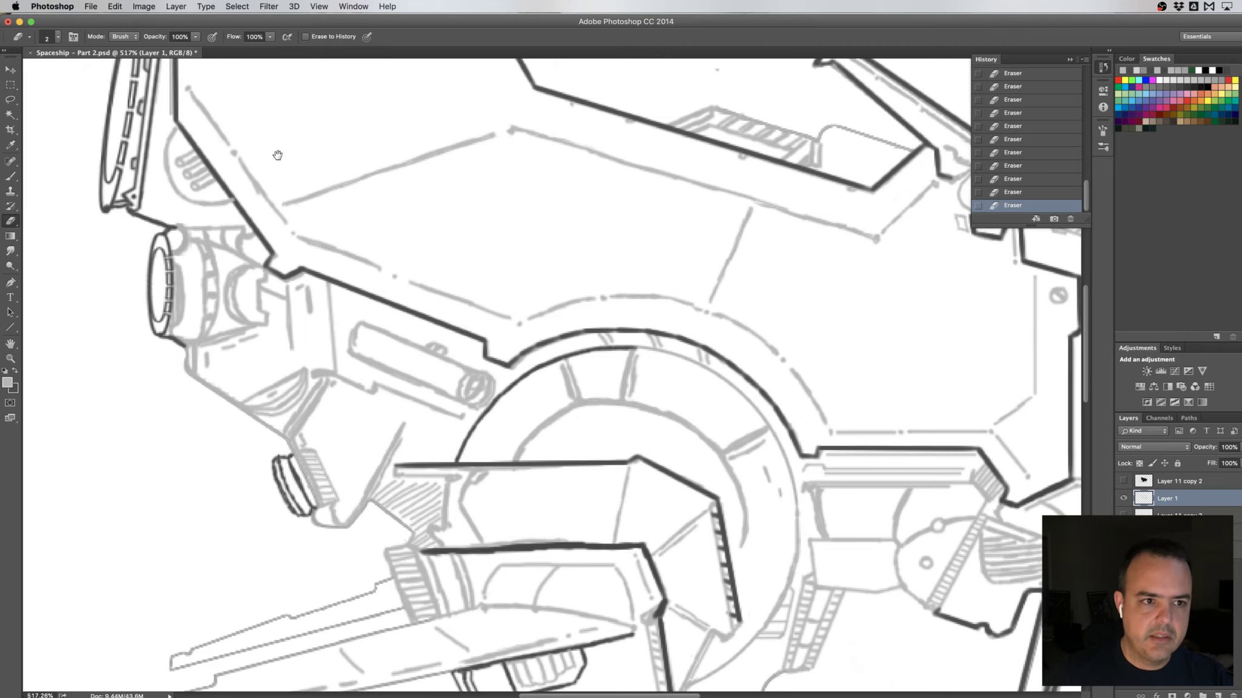
- Pan to the top of the hull and mirror the canvas horizontally again
{"action": "left_click_drag", "start_coordinate": [277, 149], "coordinate": [306, 243]}
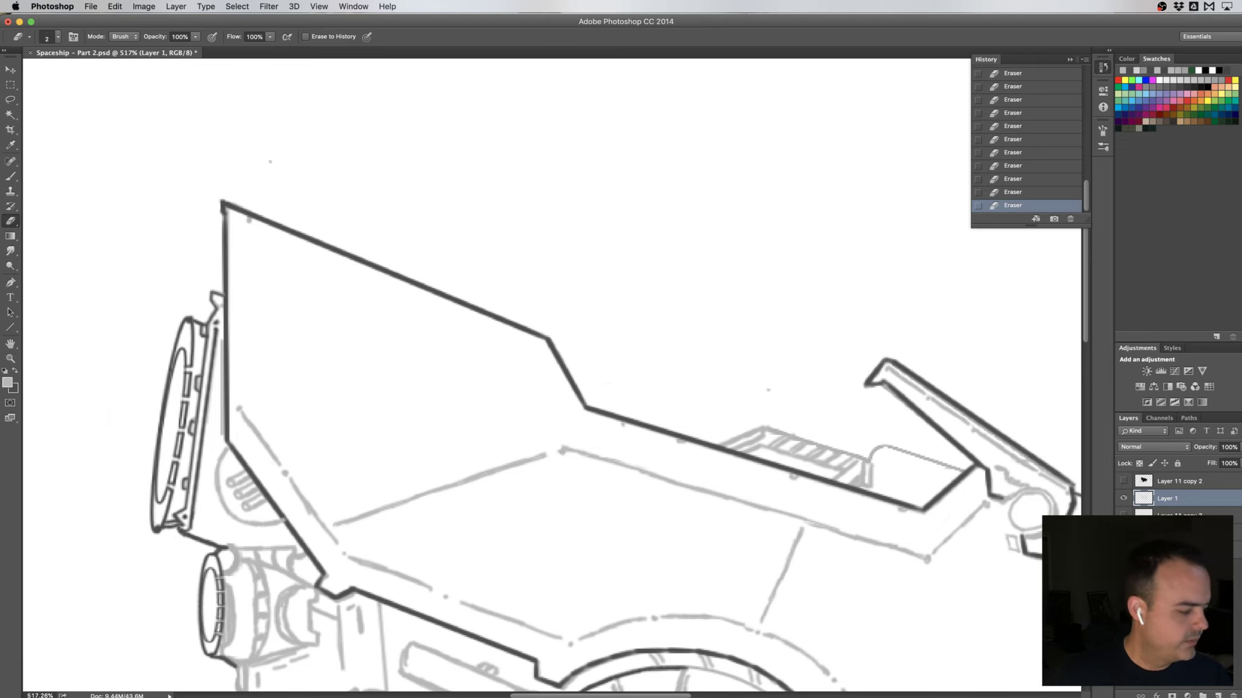
{"action": "key", "text": "h"}
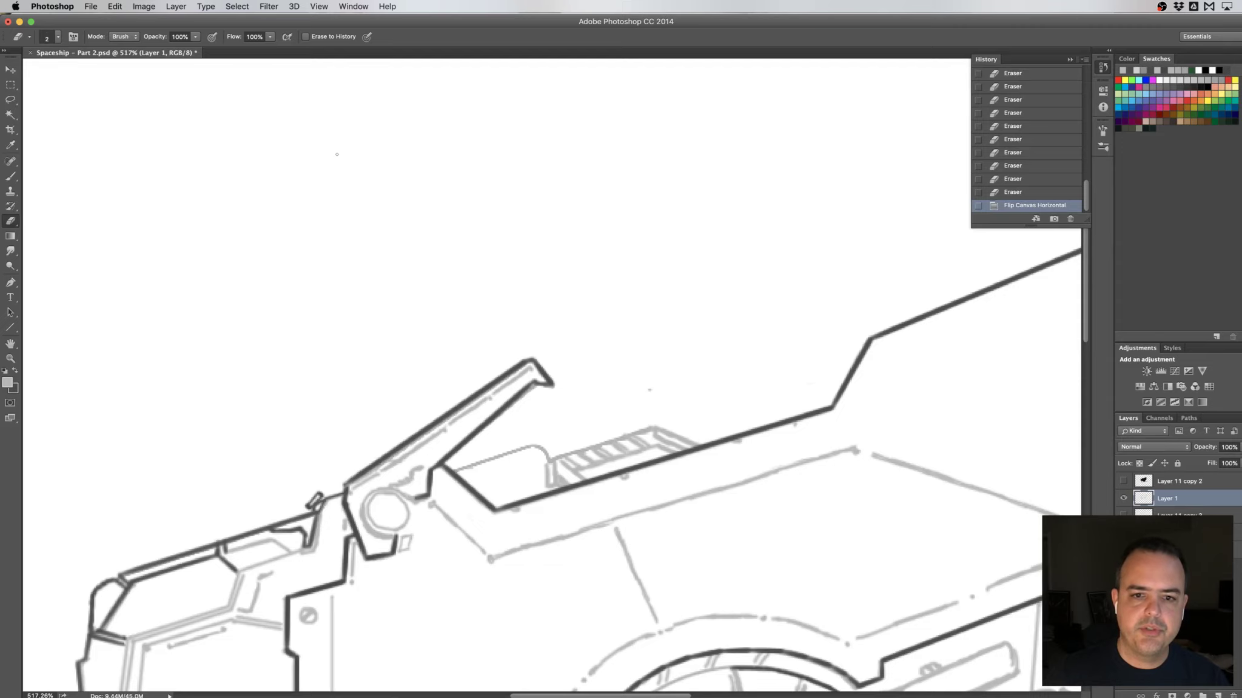
{"action": "scroll", "coordinate": [721, 267], "scroll_direction": "right", "scroll_amount": 5}
{"action": "scroll", "coordinate": [621, 255], "scroll_direction": "right", "scroll_amount": 5}
{"action": "scroll", "coordinate": [574, 279], "scroll_direction": "right", "scroll_amount": 1}
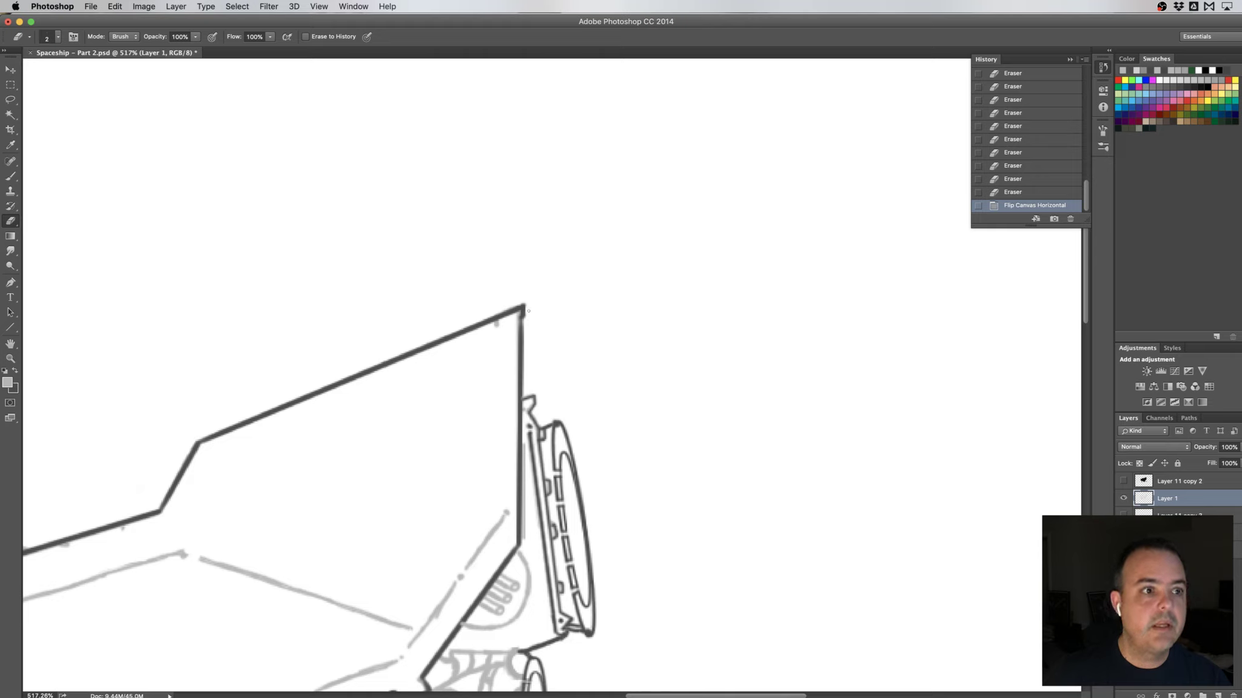
{"action": "key", "text": "b"}
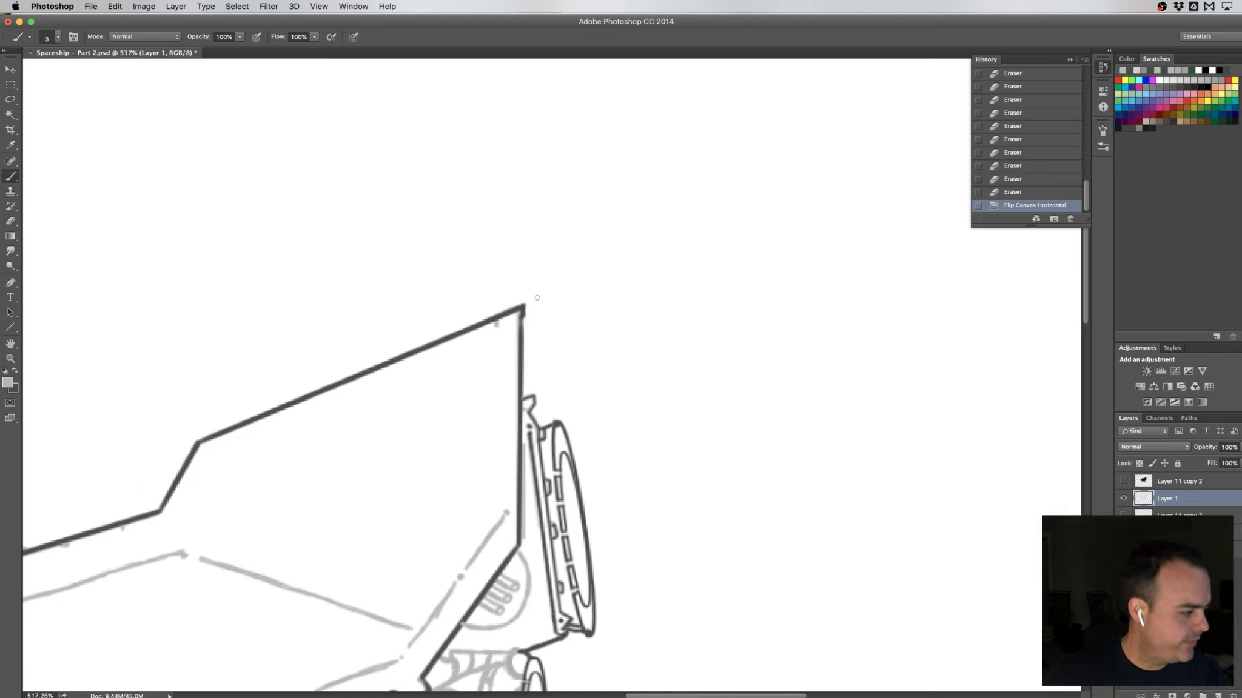
- Draw the antenna's two straight grey edges out from the hull's top corner
{"action": "left_click", "coordinate": [536, 312]}
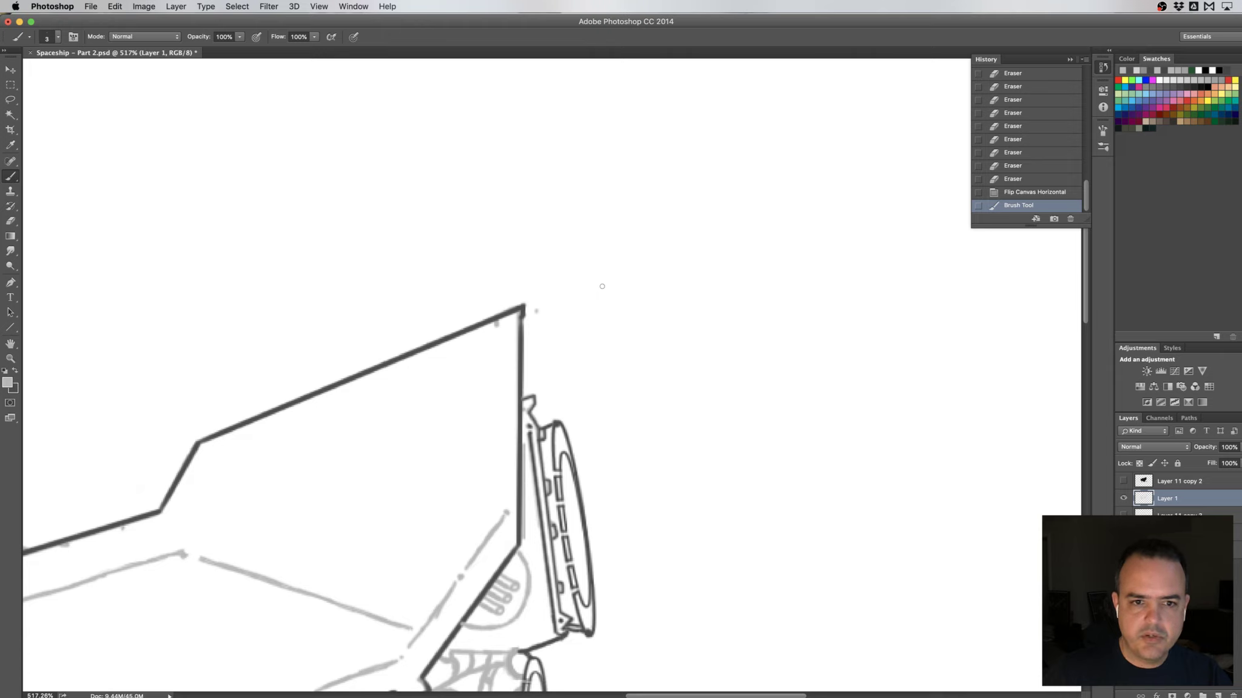
{"action": "left_click", "coordinate": [603, 287], "text": "shift"}
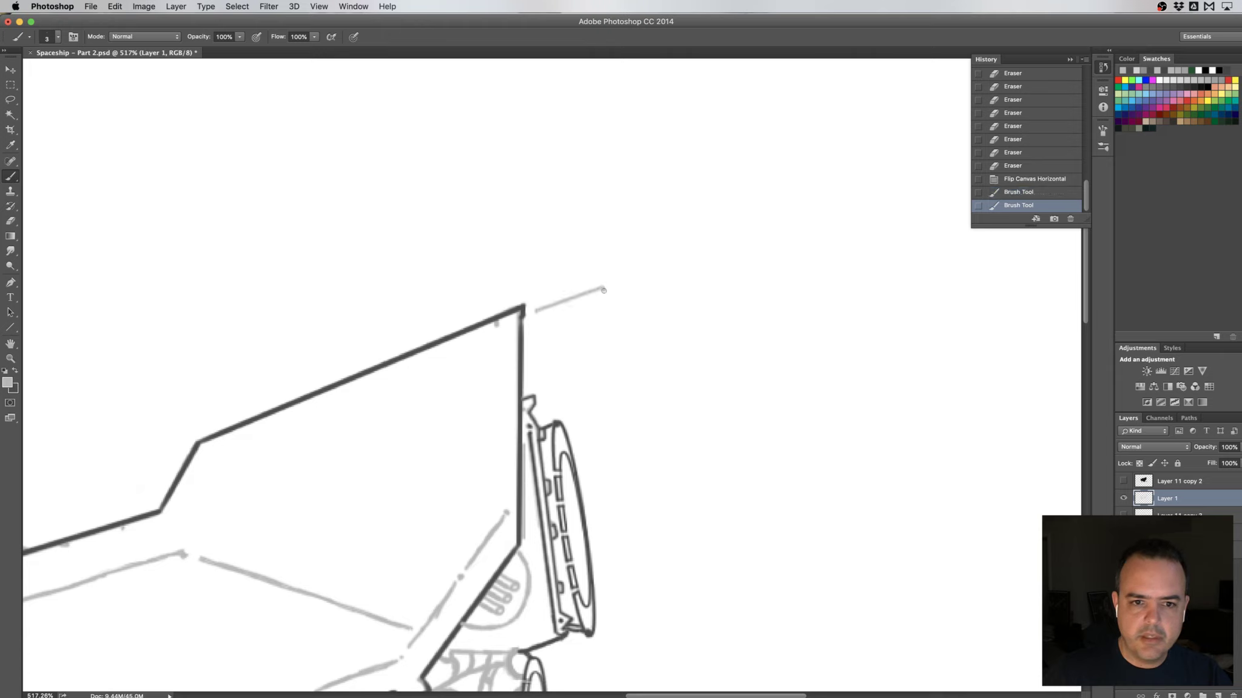
{"action": "left_click", "coordinate": [607, 292]}
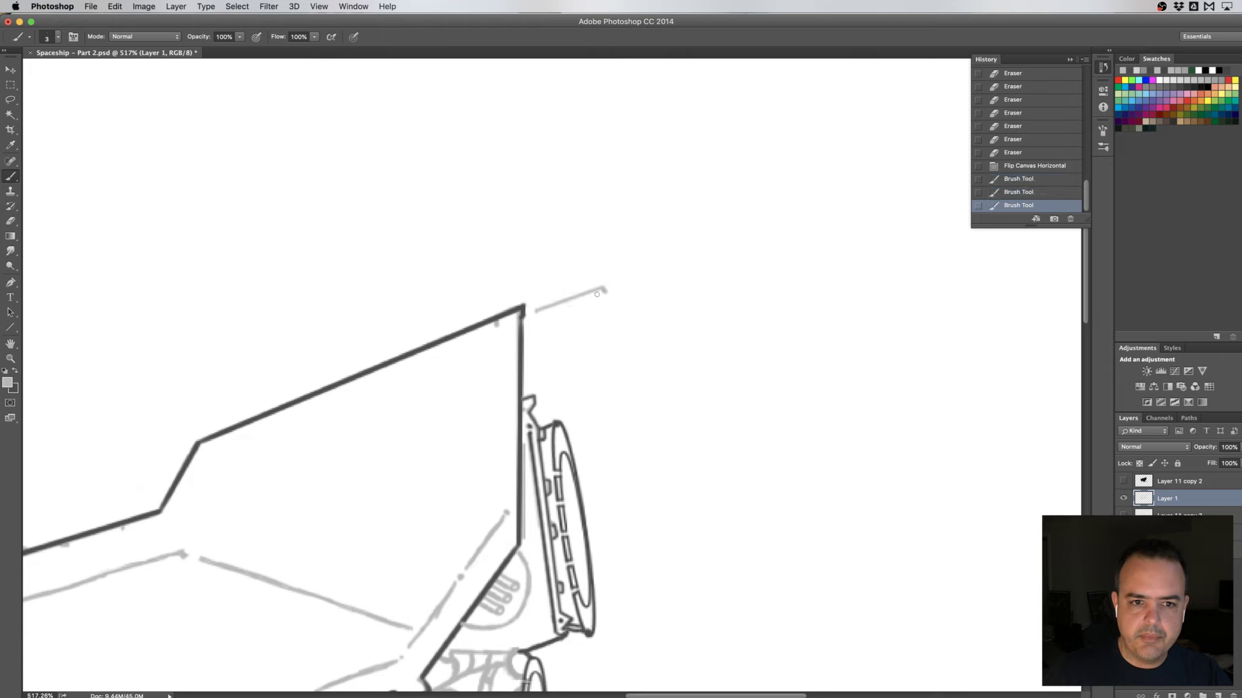
{"action": "left_click", "coordinate": [546, 316], "text": "shift"}
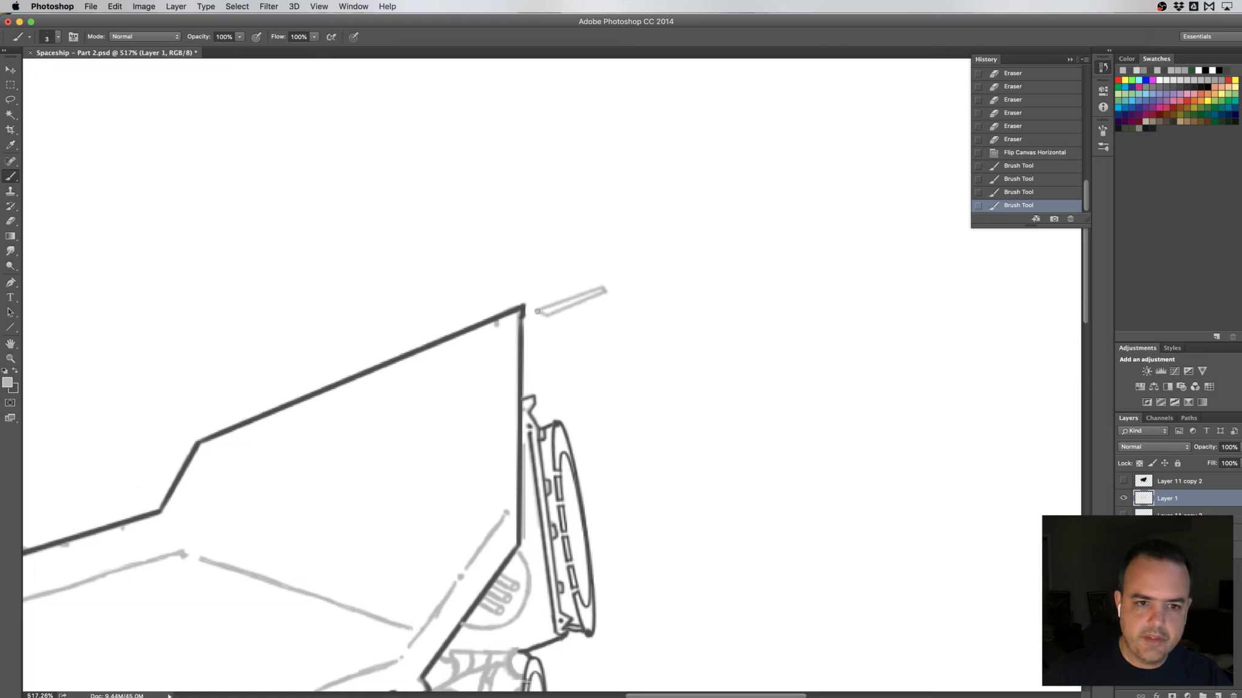
{"action": "left_click", "coordinate": [537, 312]}
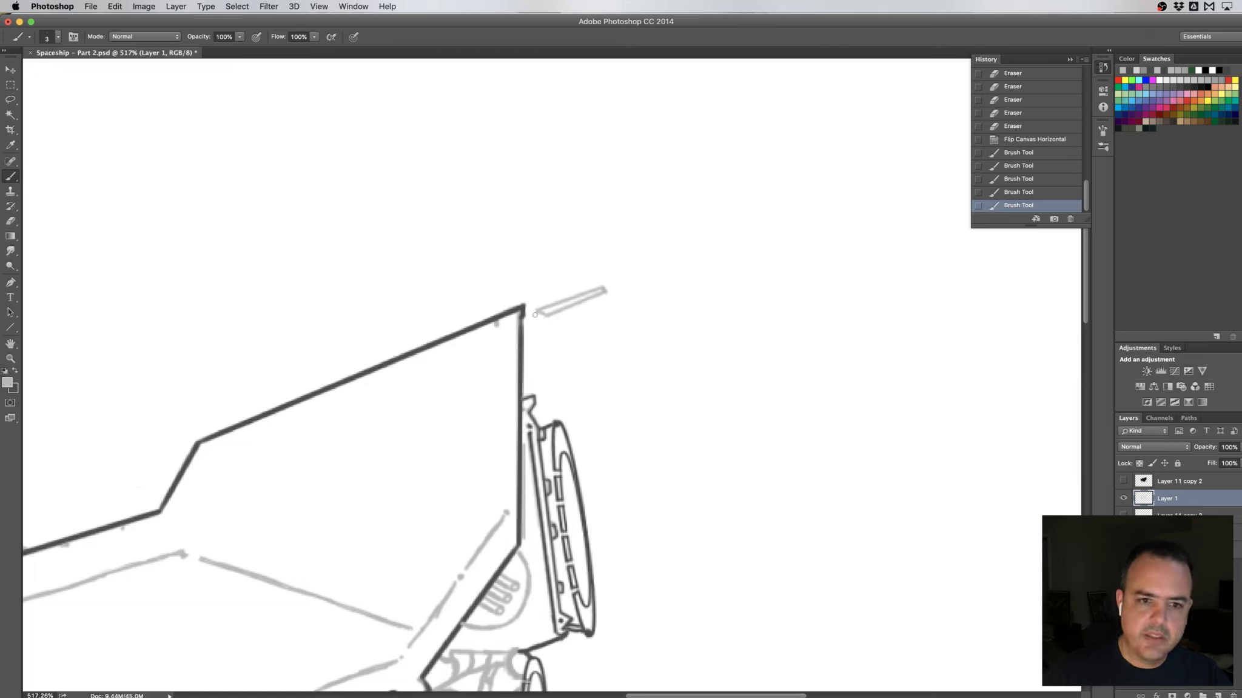
{"action": "left_click", "coordinate": [536, 311]}
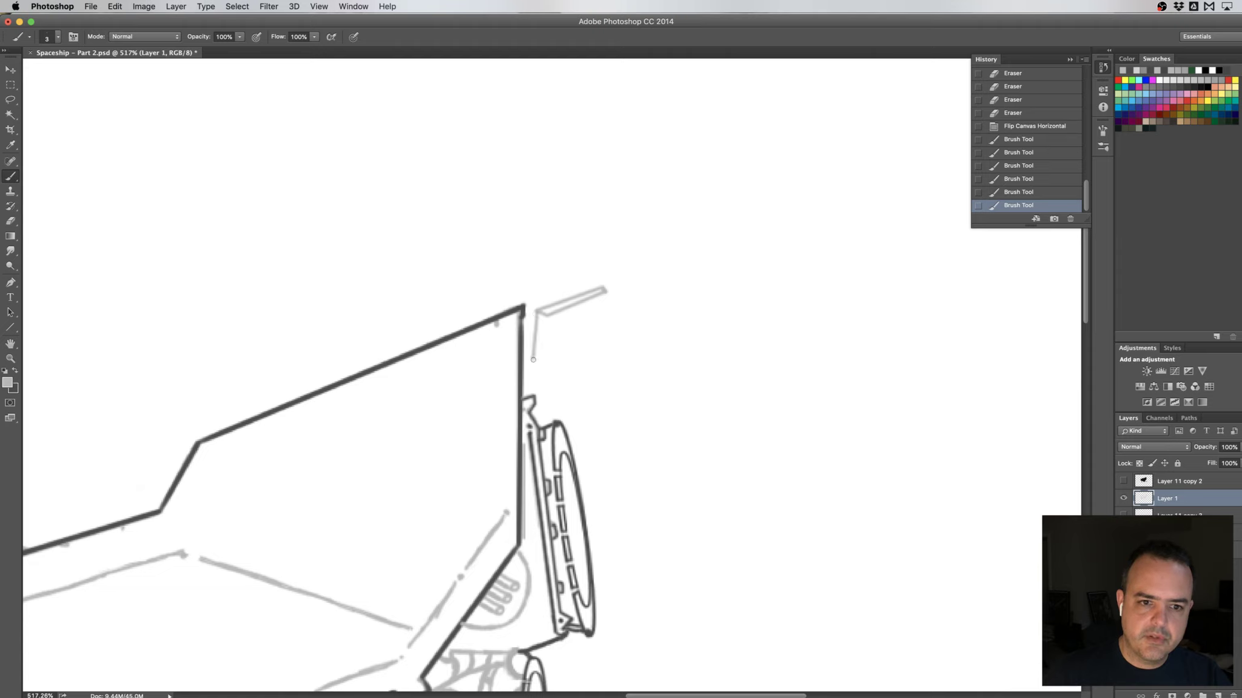
- Add the two vertical bracket lines below the antenna and trace its main line darker
{"action": "left_click_drag", "start_coordinate": [533, 360], "coordinate": [540, 361]}
{"action": "left_click", "coordinate": [537, 312], "text": "shift"}
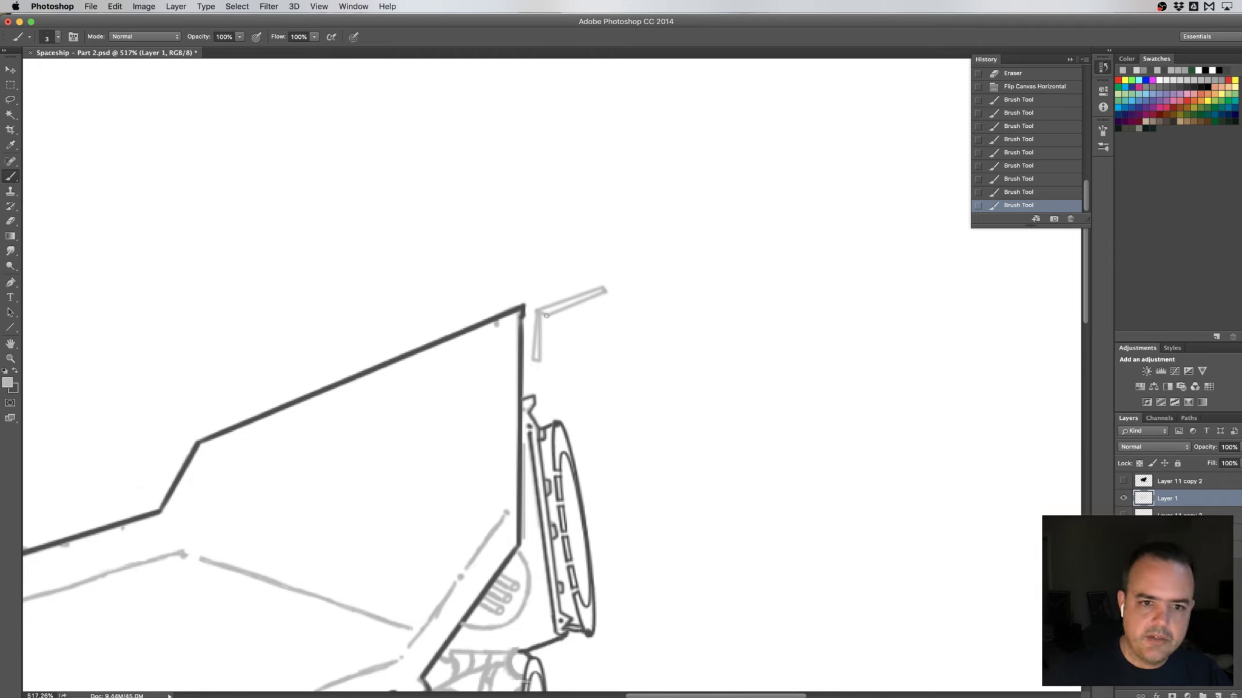
{"action": "left_click", "coordinate": [544, 316]}
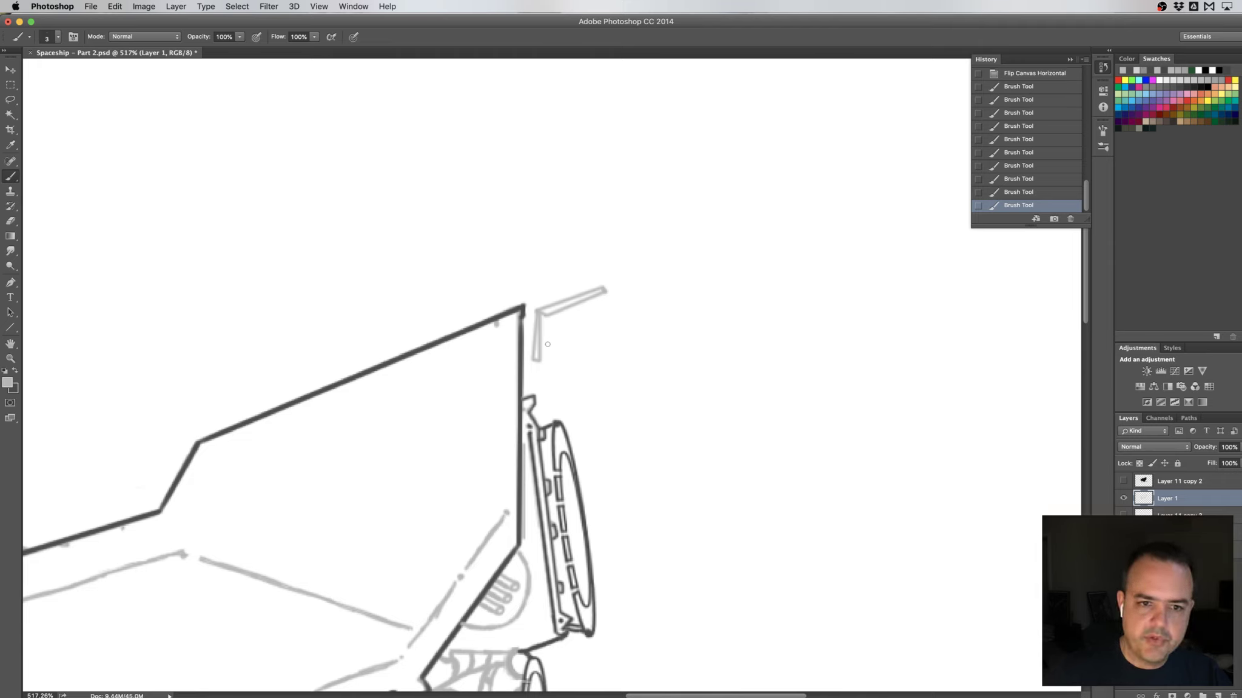
{"action": "left_click", "coordinate": [549, 358], "text": "shift"}
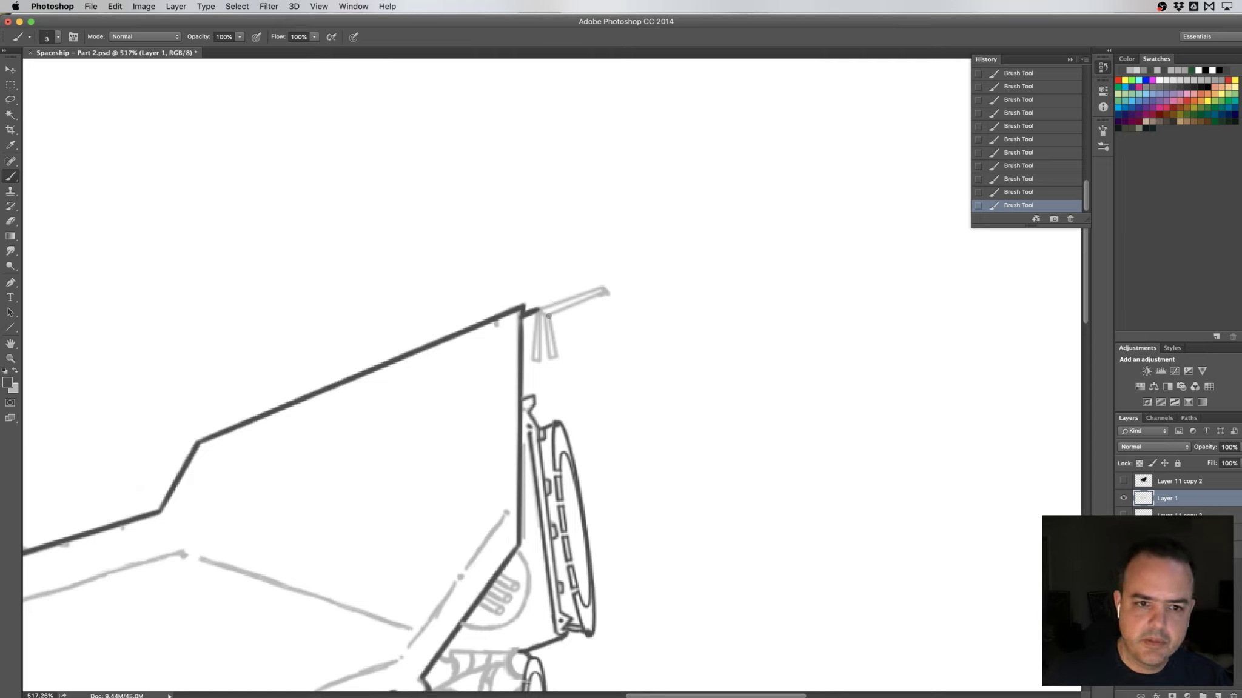
{"action": "left_click_drag", "start_coordinate": [547, 315], "coordinate": [603, 292]}
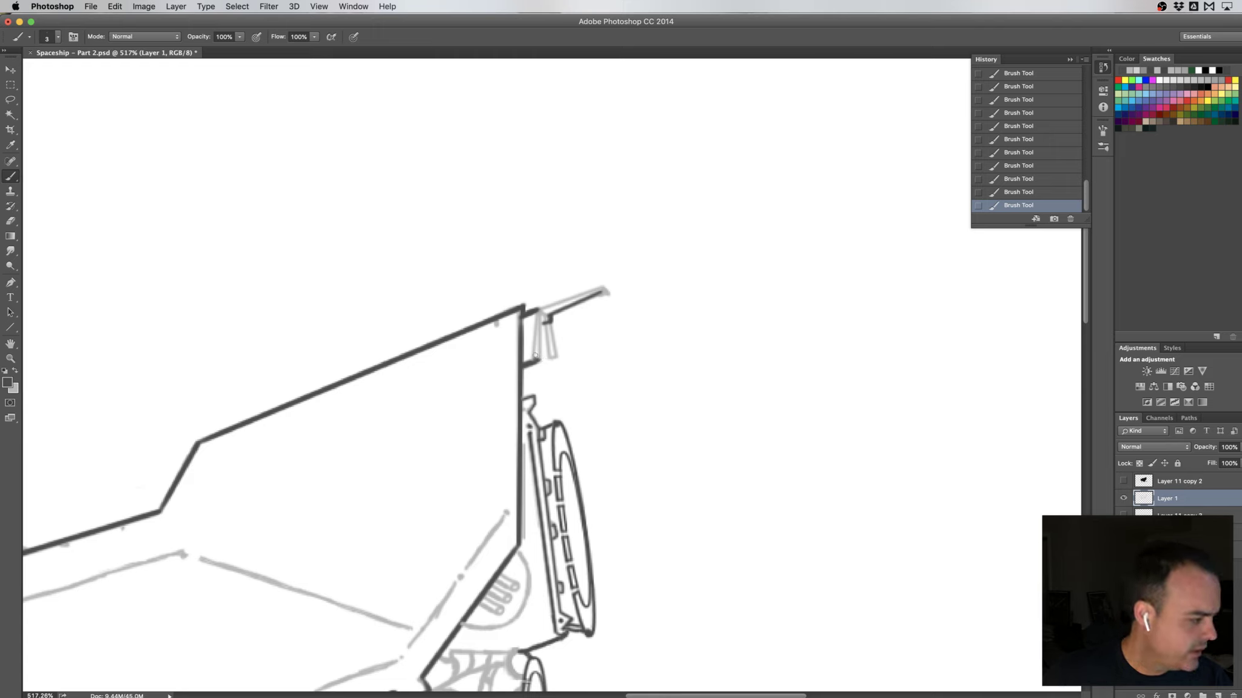
- Erase the grey bracket with a 6 px eraser and redraw it in dark lines
{"action": "key", "text": "e"}
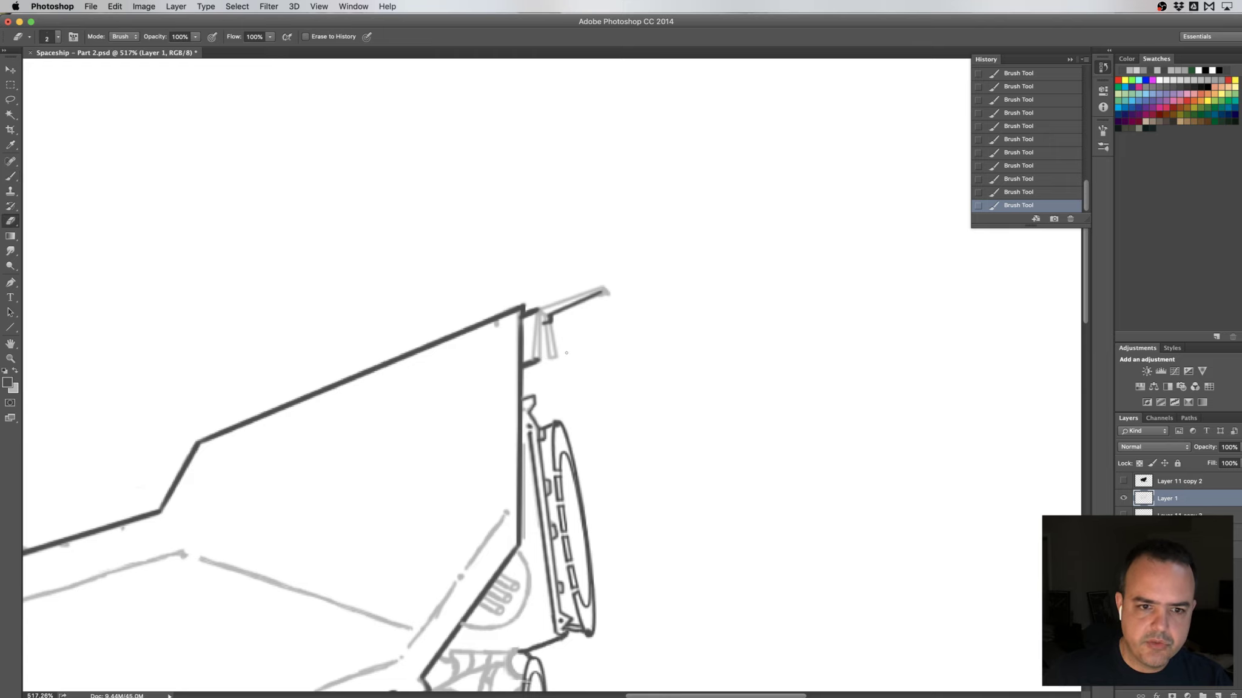
{"action": "mouse_move", "coordinate": [565, 347]}
{"action": "left_mouse_down"}
{"action": "mouse_move", "coordinate": [556, 353]}
{"action": "mouse_move", "coordinate": [550, 331]}
{"action": "left_mouse_up"}
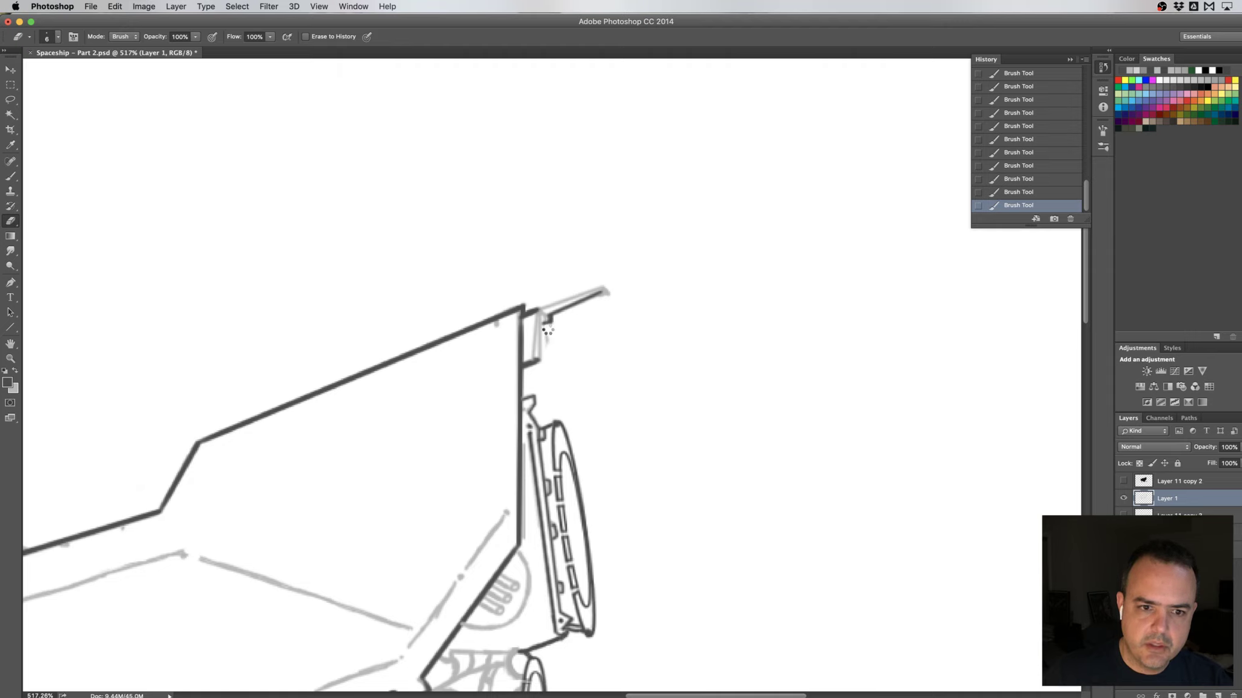
{"action": "left_click_drag", "start_coordinate": [547, 330], "coordinate": [544, 346]}
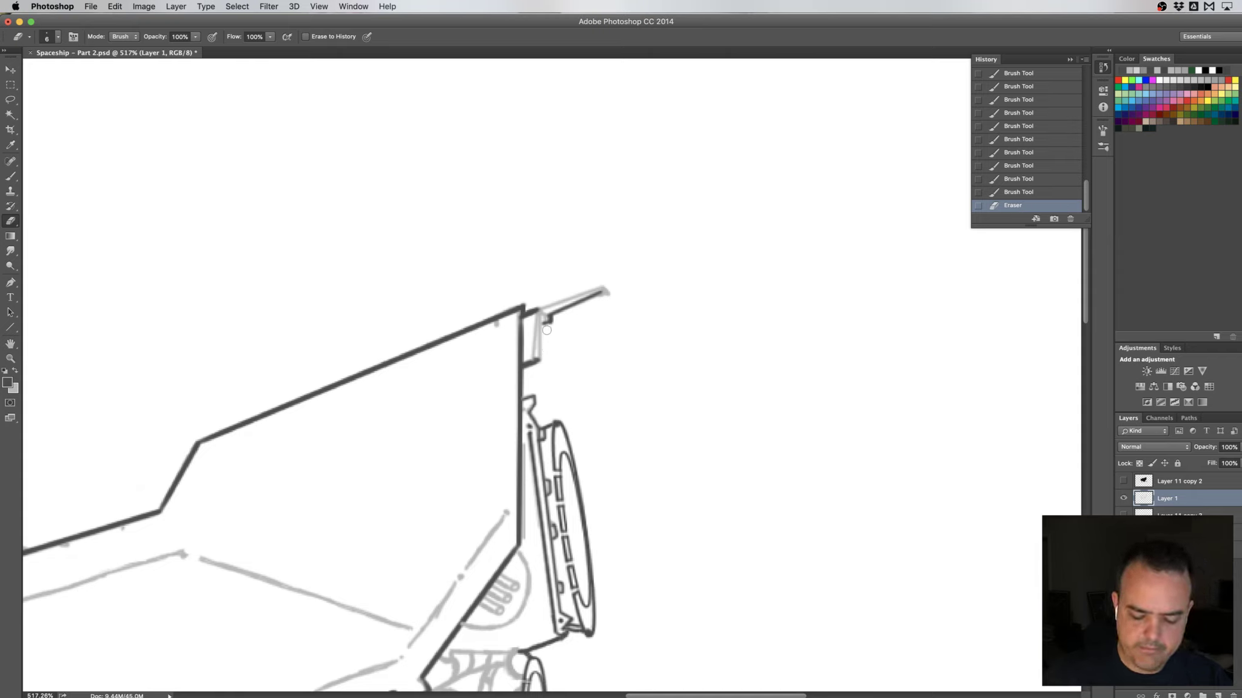
{"action": "key", "text": "b"}
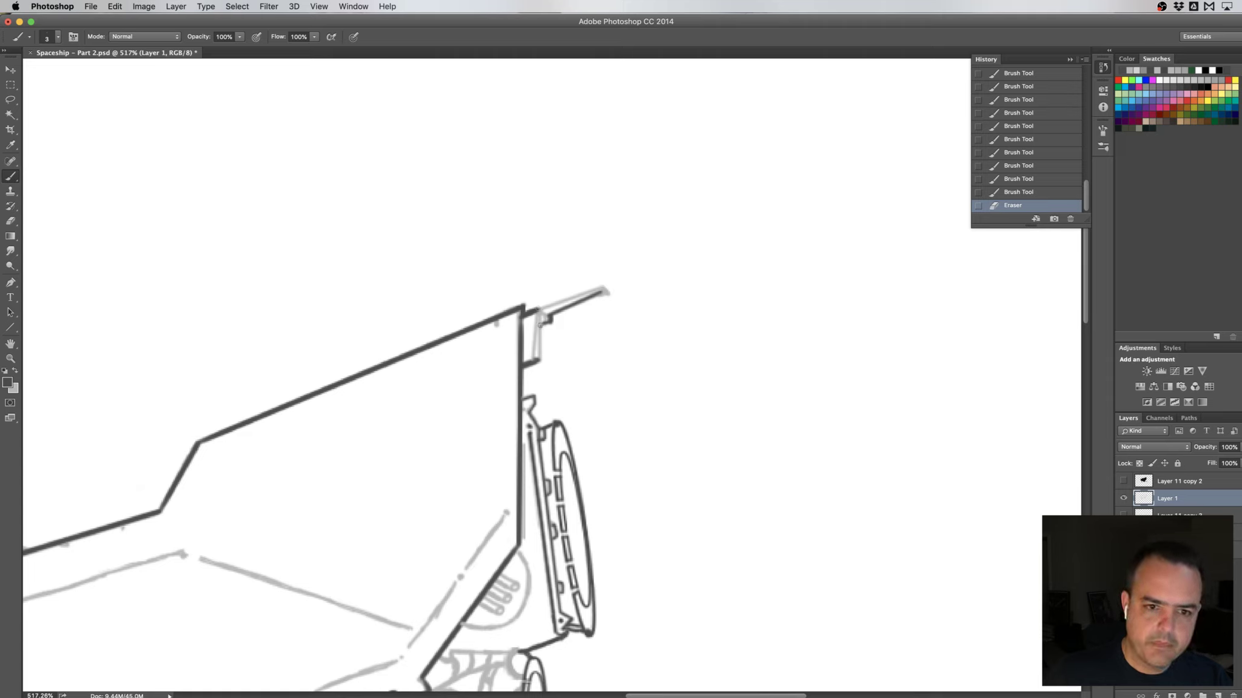
{"action": "left_click", "coordinate": [545, 321]}
{"action": "left_click", "coordinate": [537, 342]}
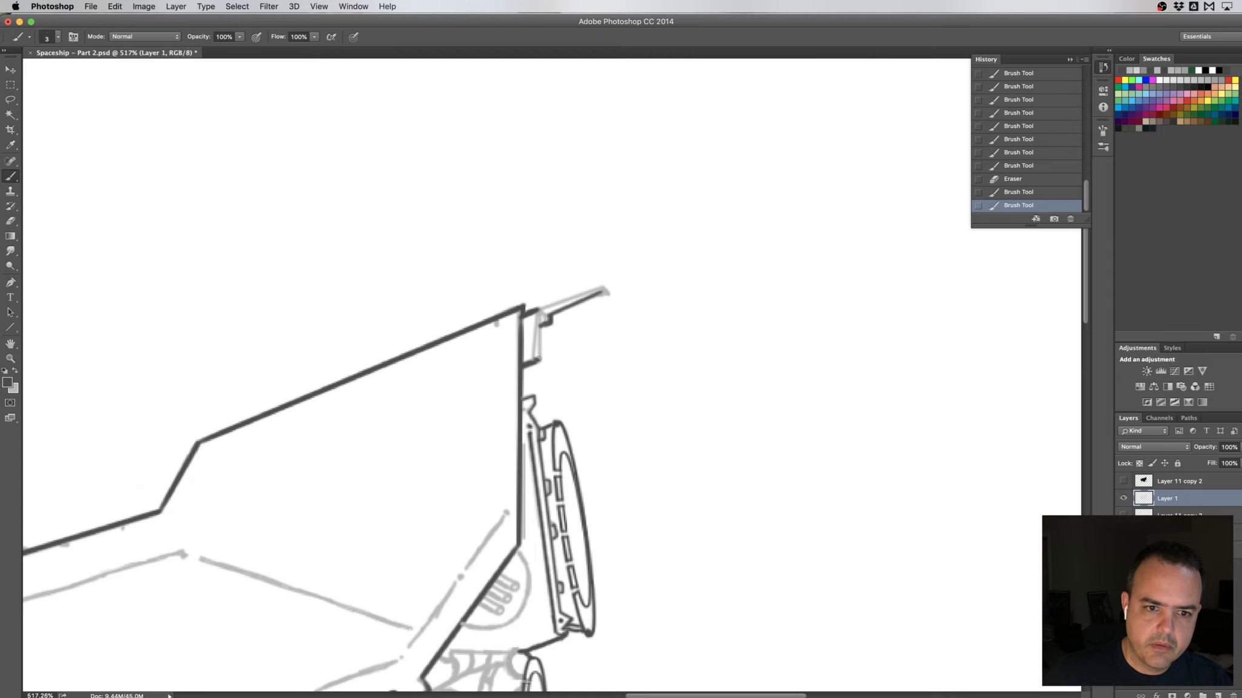
{"action": "left_click_drag", "start_coordinate": [542, 326], "coordinate": [537, 361]}
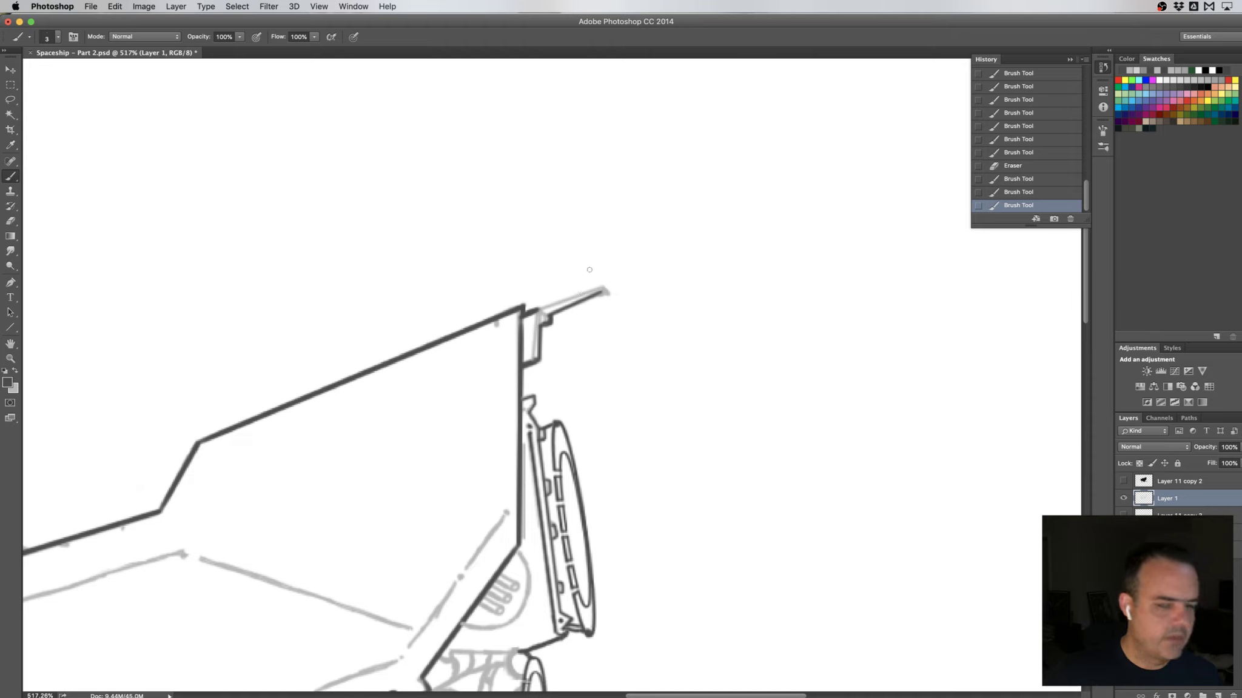
- Trim the antenna tip and thin the antenna to a single line
{"action": "key", "text": "e"}
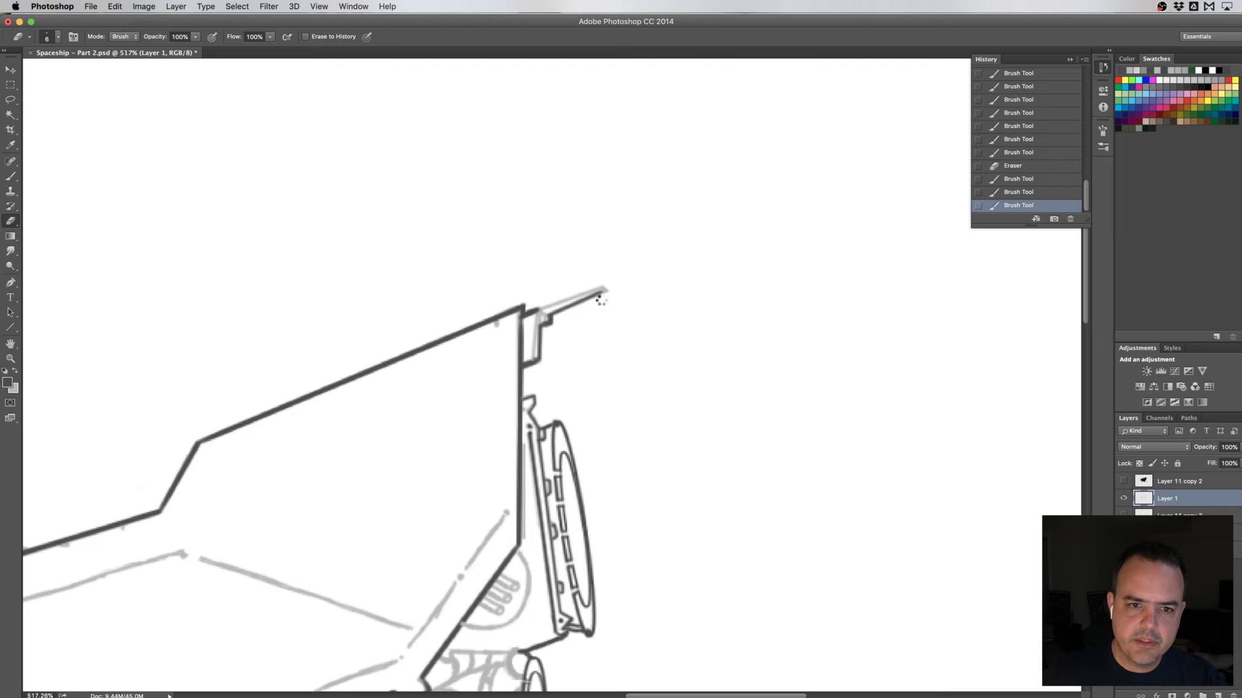
{"action": "left_click_drag", "start_coordinate": [605, 286], "coordinate": [611, 291]}
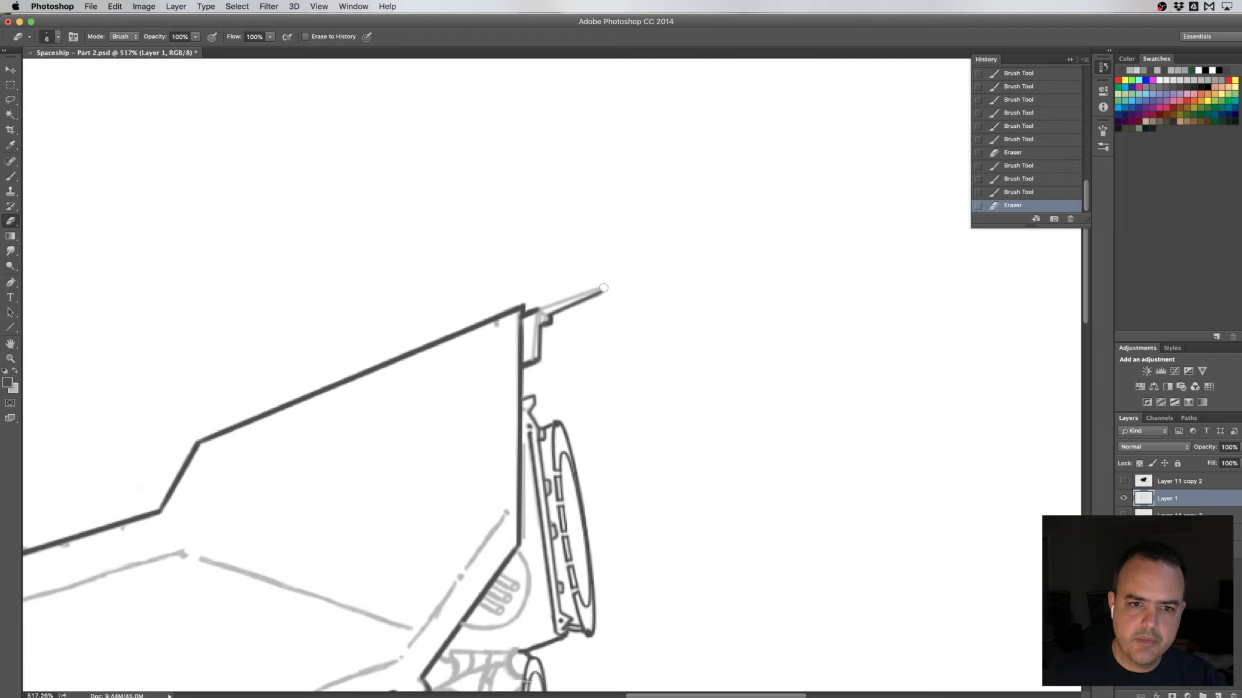
{"action": "left_click", "coordinate": [604, 290]}
{"action": "left_click_drag", "start_coordinate": [542, 306], "coordinate": [600, 285]}
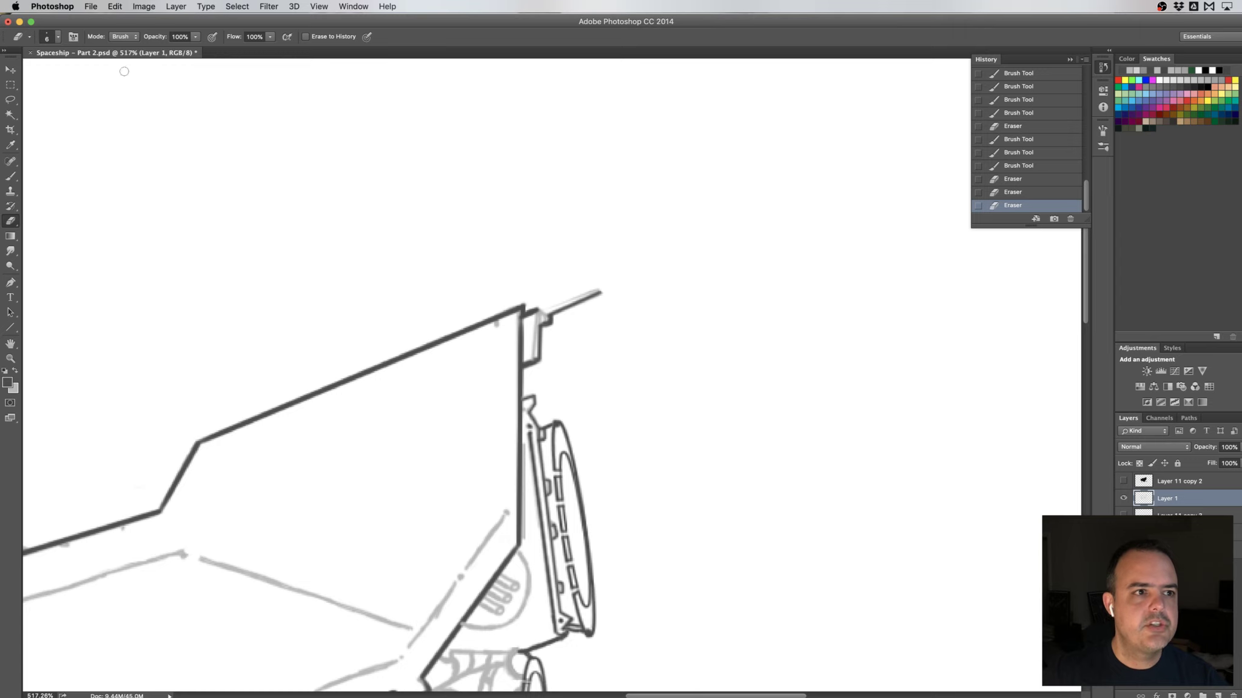
- Set the eraser to 2 px and test-erase a spot near the antenna, then undo it
{"action": "left_click", "coordinate": [59, 37]}
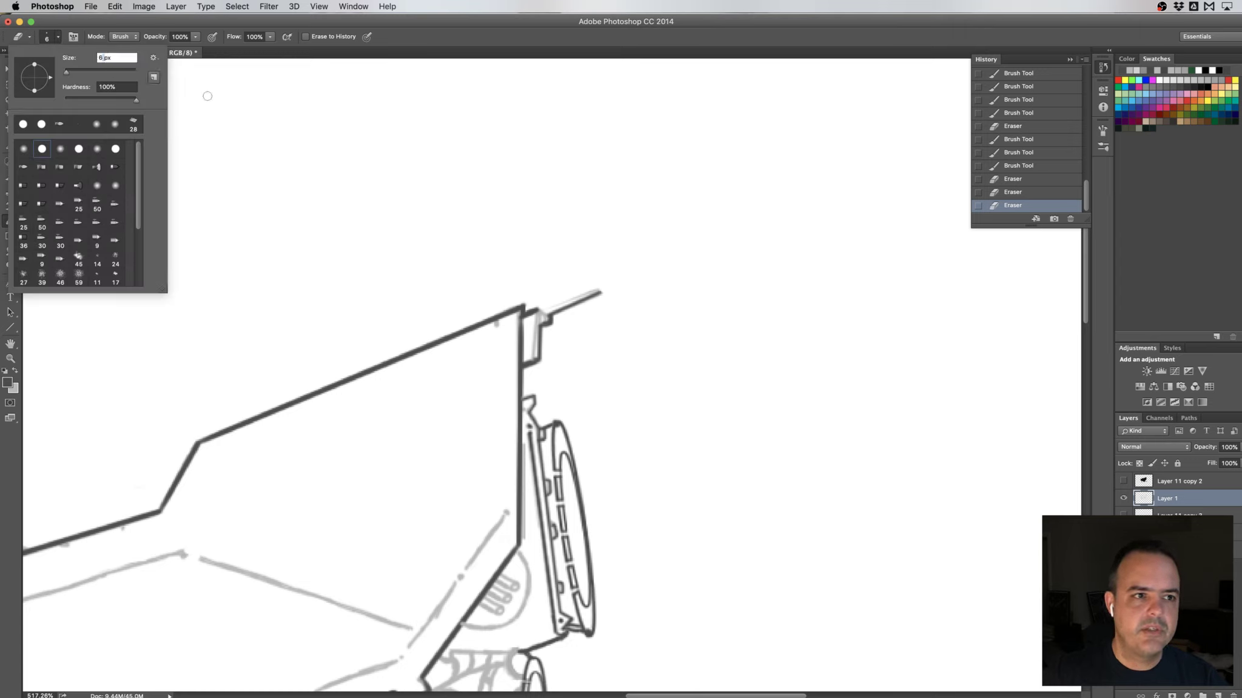
{"action": "type", "text": "2"}
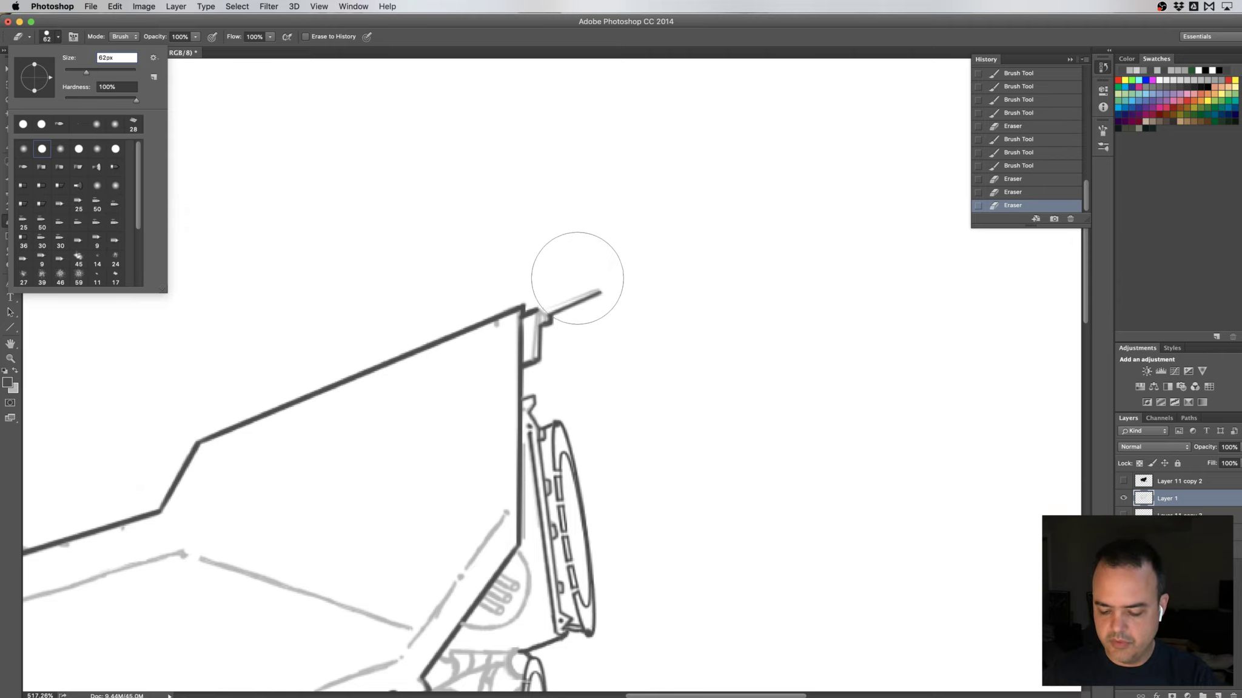
{"action": "key", "text": "BackSpace"}
{"action": "key", "text": "BackSpace"}
{"action": "type", "text": "2"}
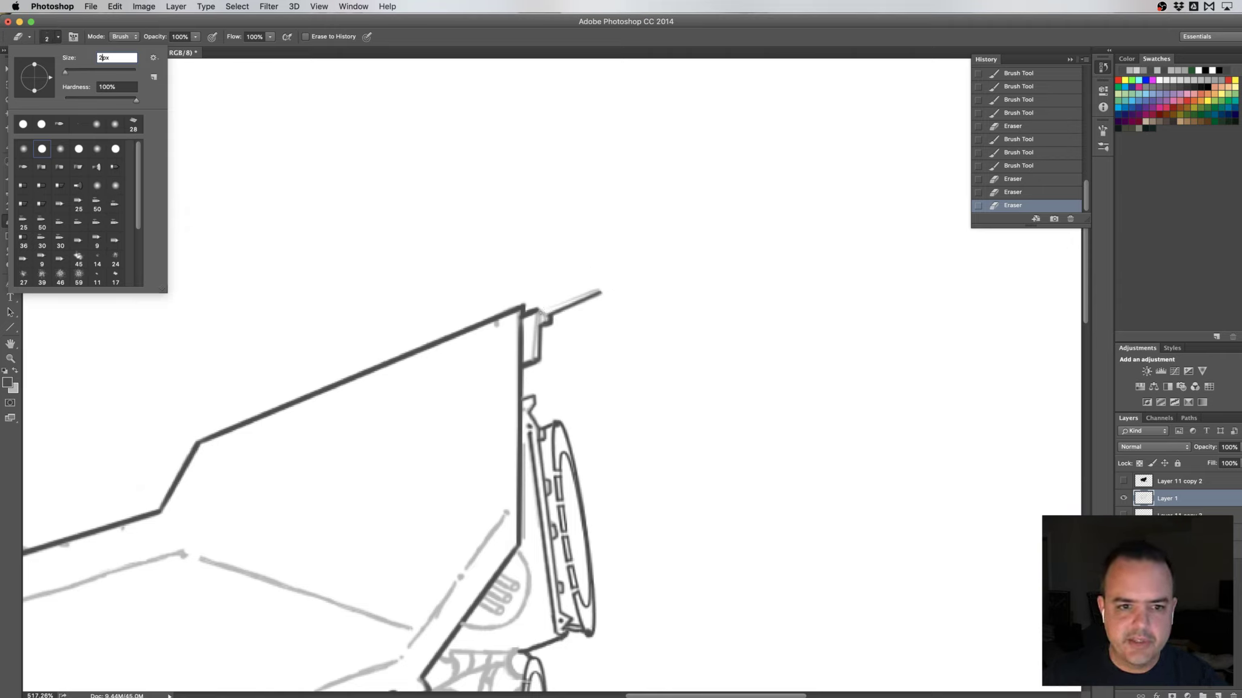
{"action": "key", "text": "Return"}
{"action": "left_click_drag", "start_coordinate": [539, 311], "coordinate": [542, 315]}
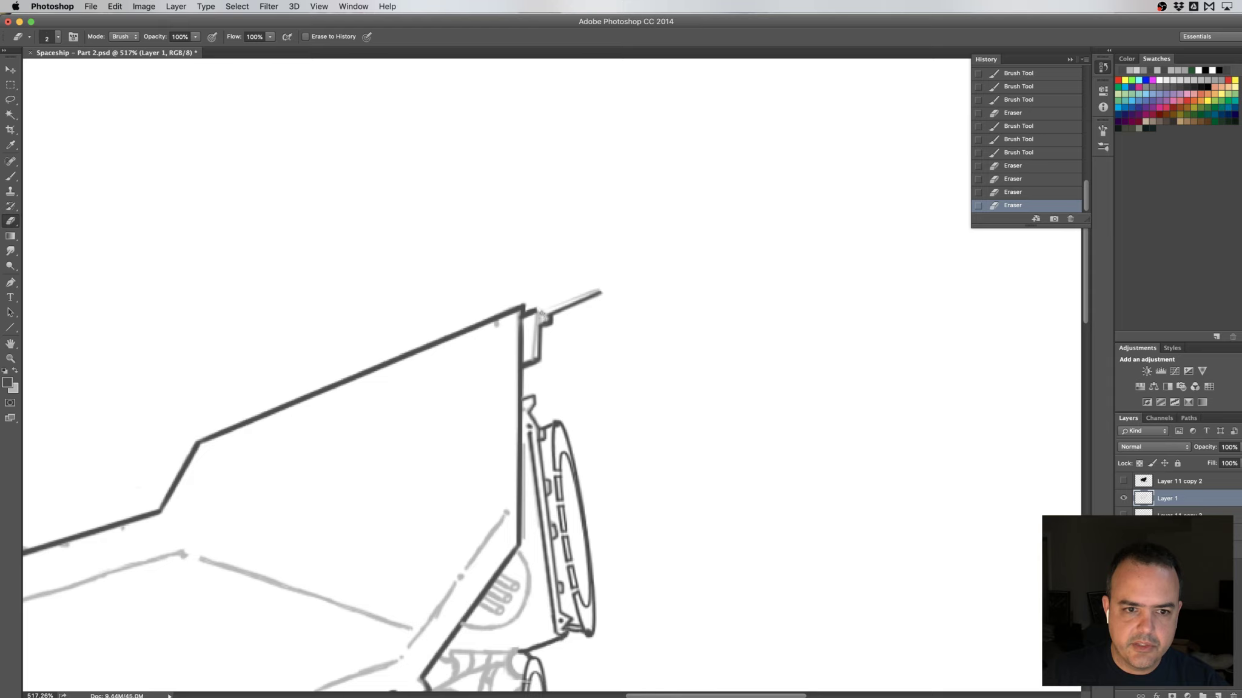
{"action": "key", "text": "ctrl+z"}
- With a 2 px brush, restroke the antenna in dark and fill gaps near its tip
{"action": "key", "text": "b"}
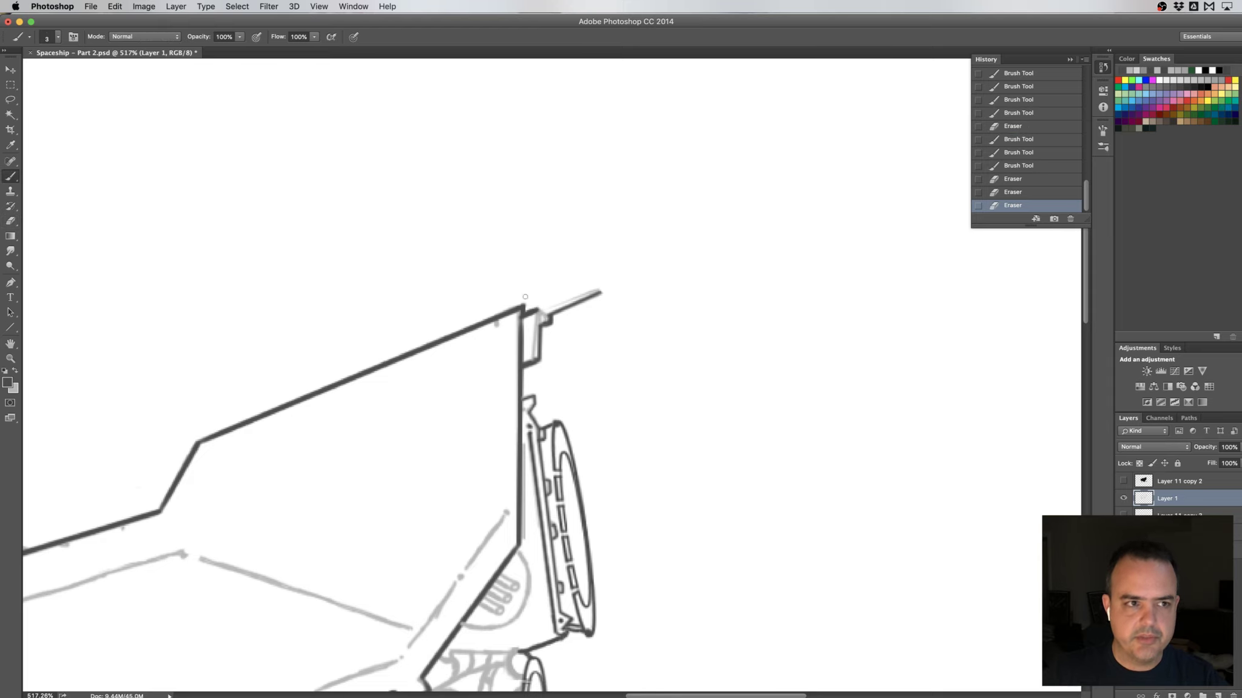
{"action": "left_click", "coordinate": [48, 37]}
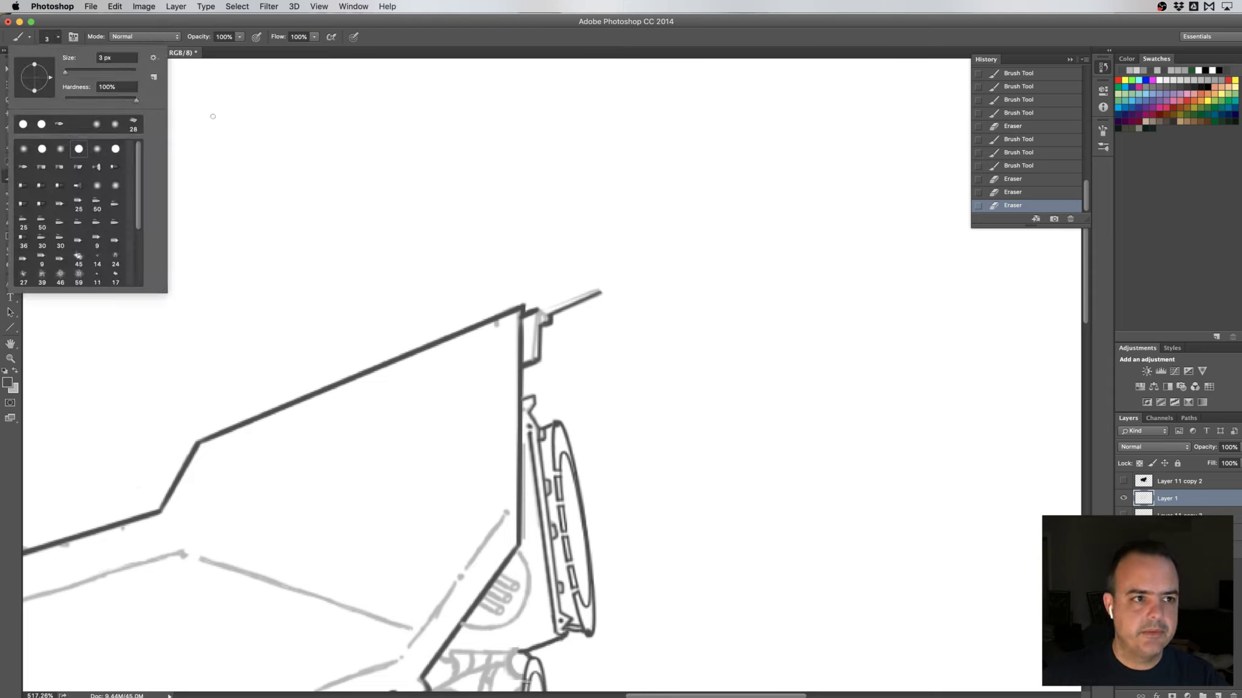
{"action": "type", "text": "2"}
{"action": "key", "text": "Return"}
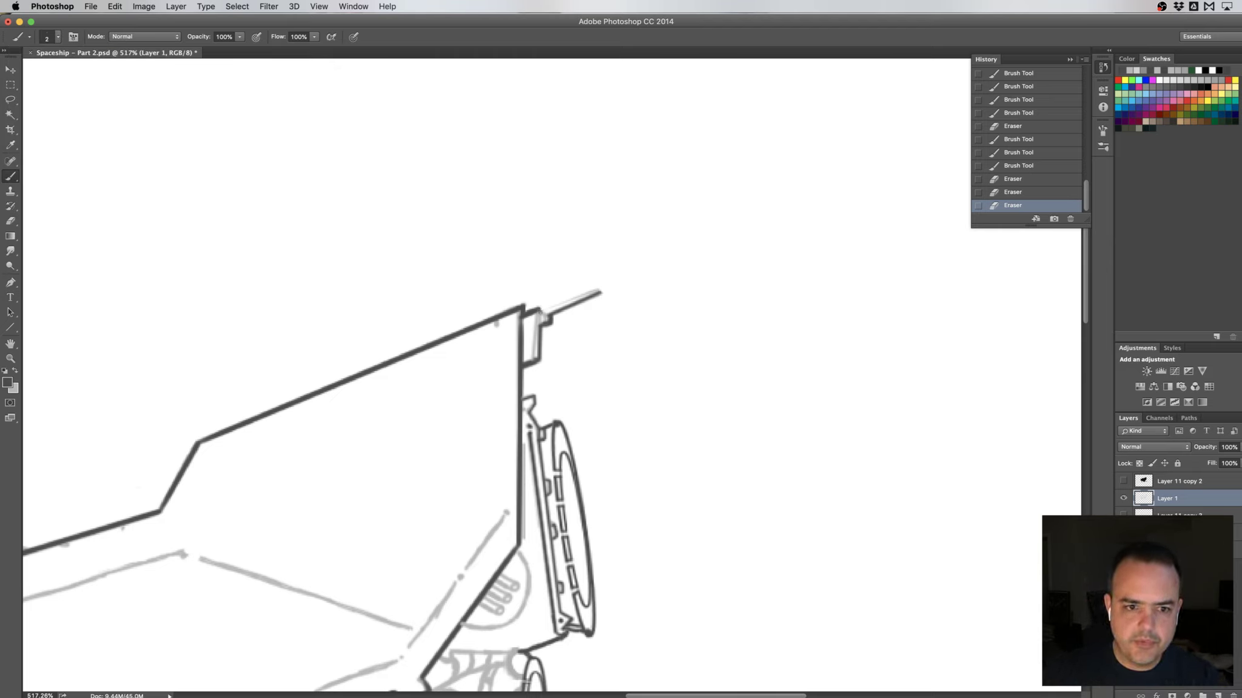
{"action": "left_click_drag", "start_coordinate": [535, 320], "coordinate": [602, 291]}
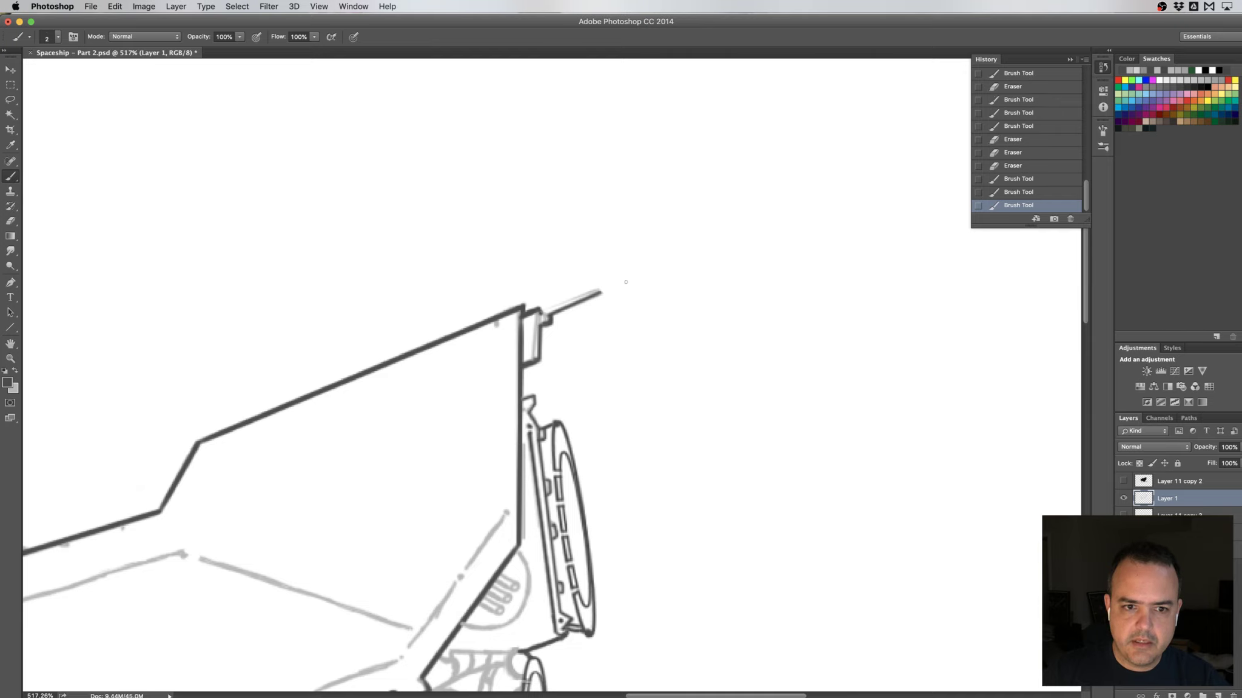
{"action": "left_click", "coordinate": [625, 281], "text": "shift"}
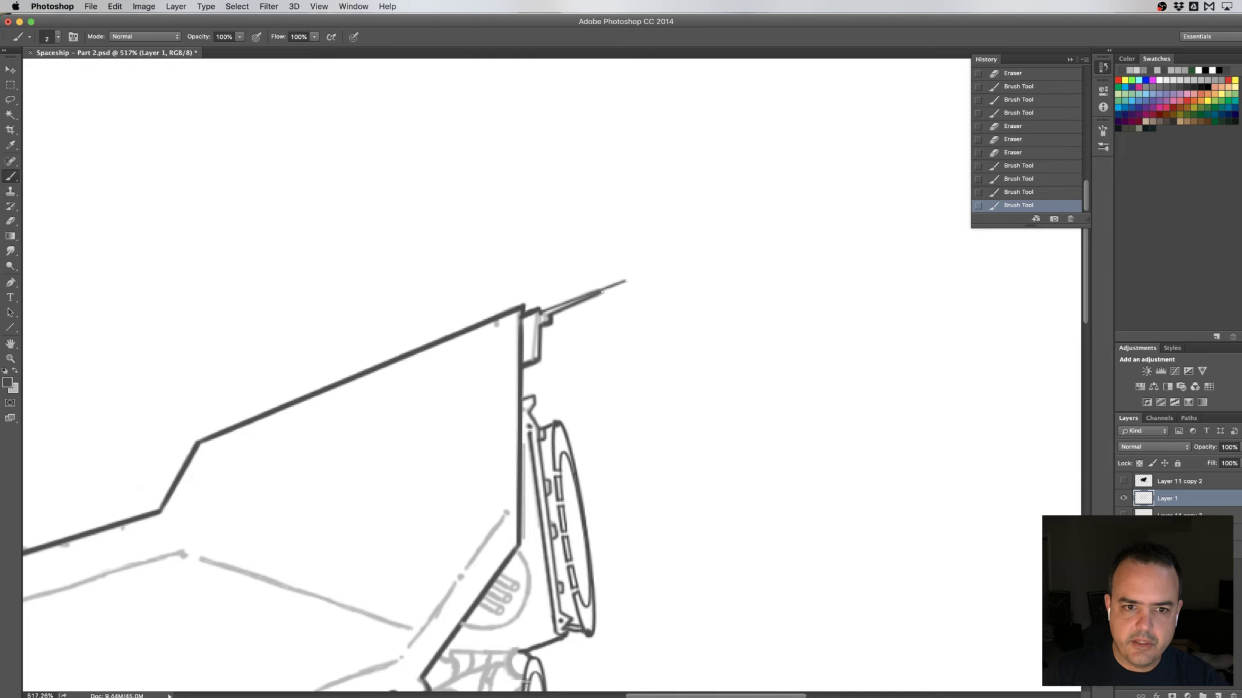
{"action": "left_click_drag", "start_coordinate": [603, 292], "coordinate": [608, 290]}
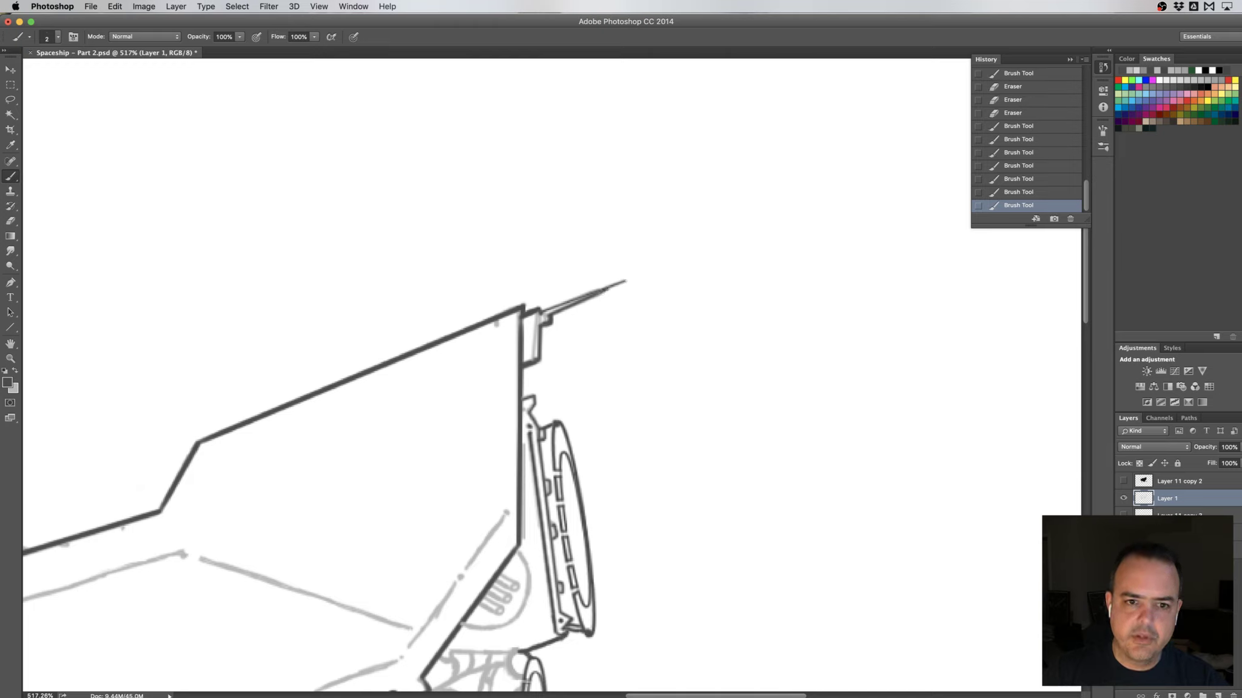
{"action": "left_click", "coordinate": [615, 289]}
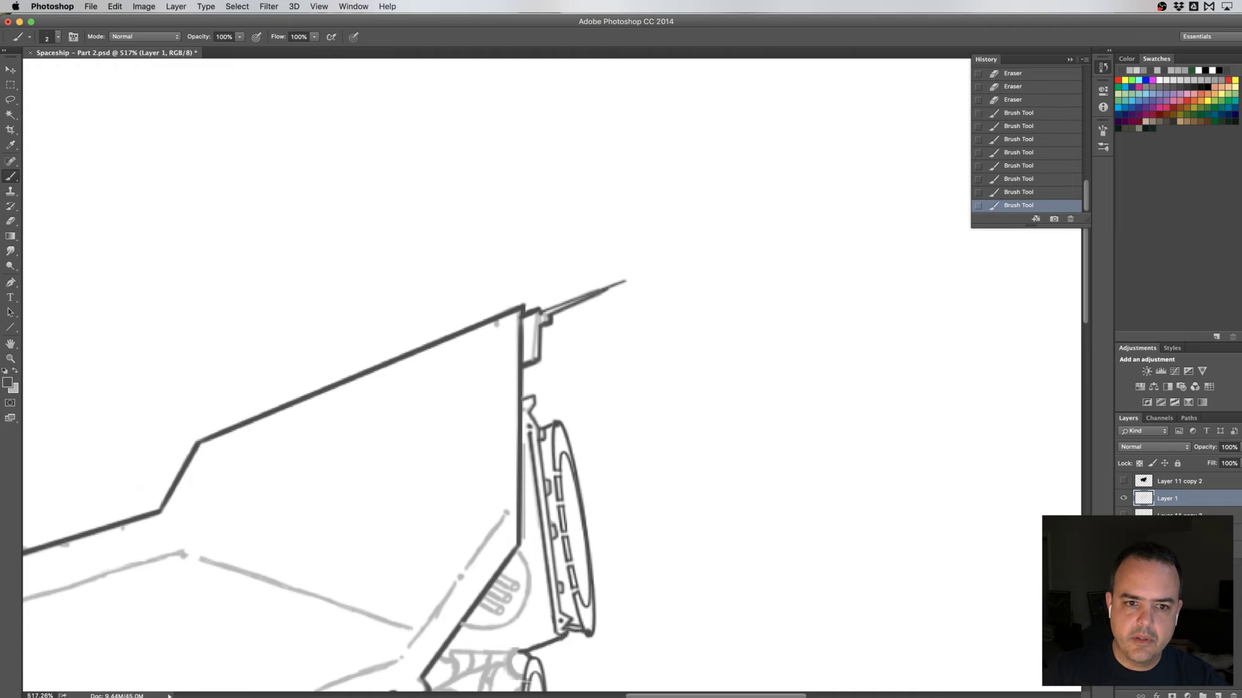
{"action": "left_click_drag", "start_coordinate": [601, 293], "coordinate": [615, 285]}
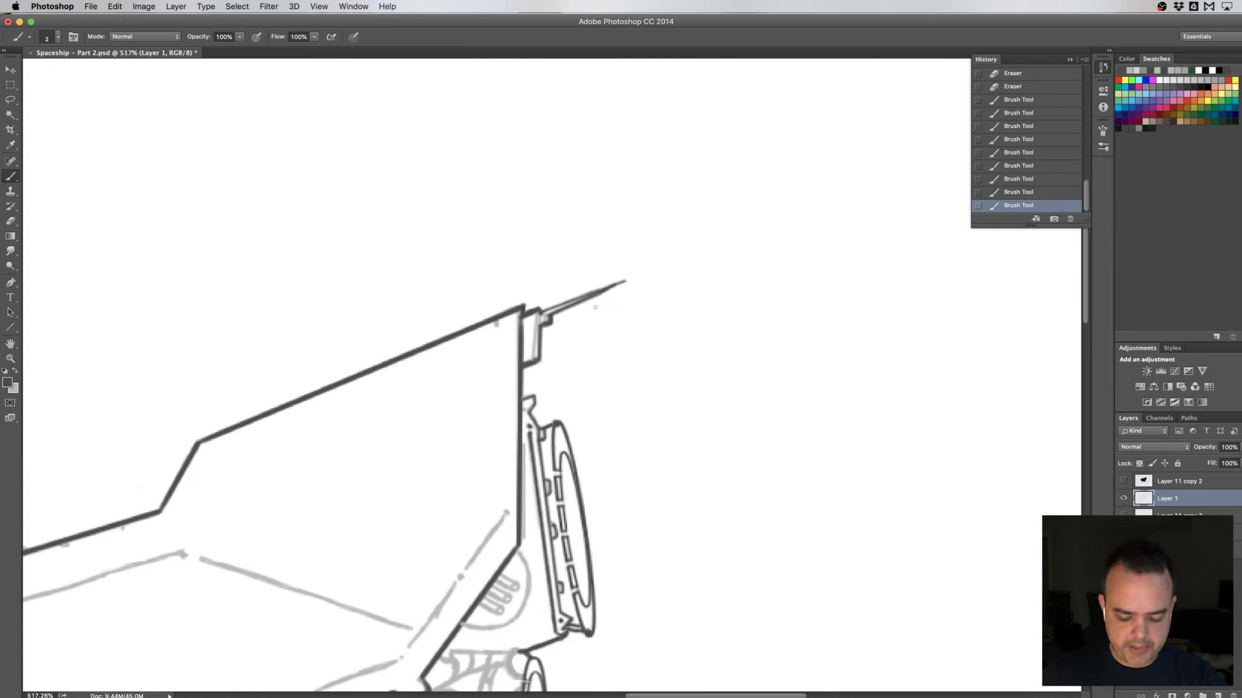
- Erase the stray marks at the spike tip and along its end
{"action": "key", "text": "e"}
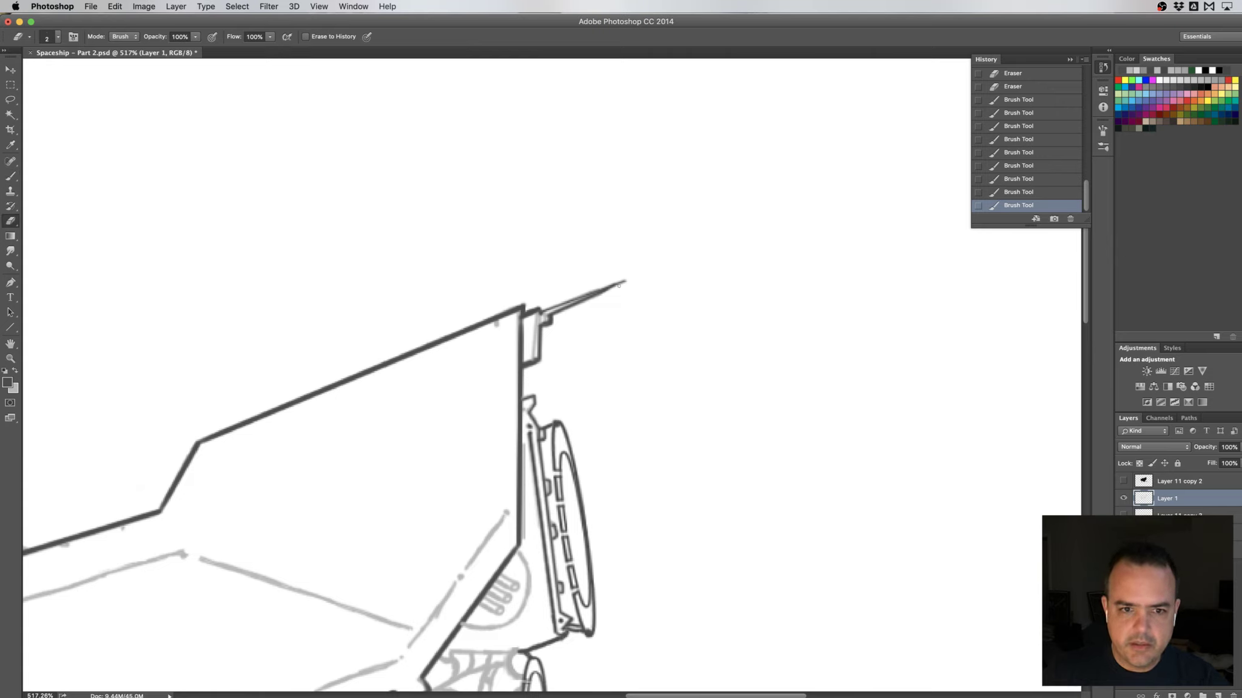
{"action": "left_click", "coordinate": [618, 285]}
{"action": "left_click_drag", "start_coordinate": [567, 311], "coordinate": [581, 307]}
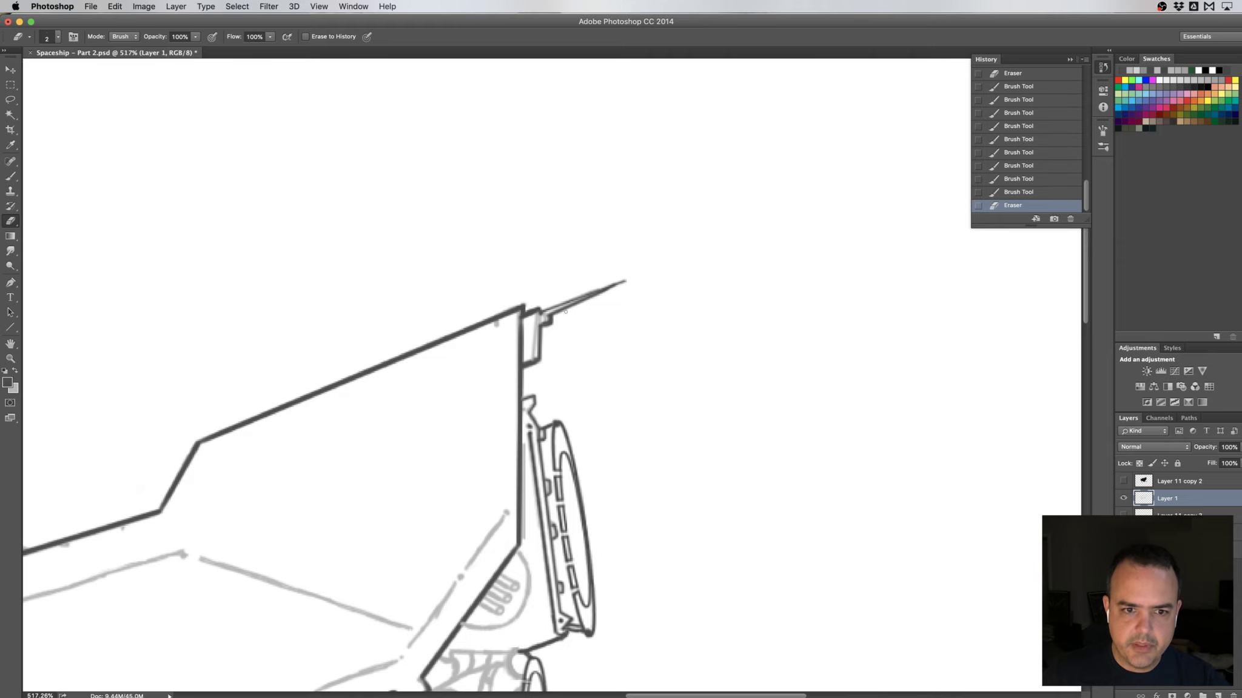
- Erase roughness along the nose spike's edge and cap its tip with a dark dot
{"action": "left_click", "coordinate": [618, 314]}
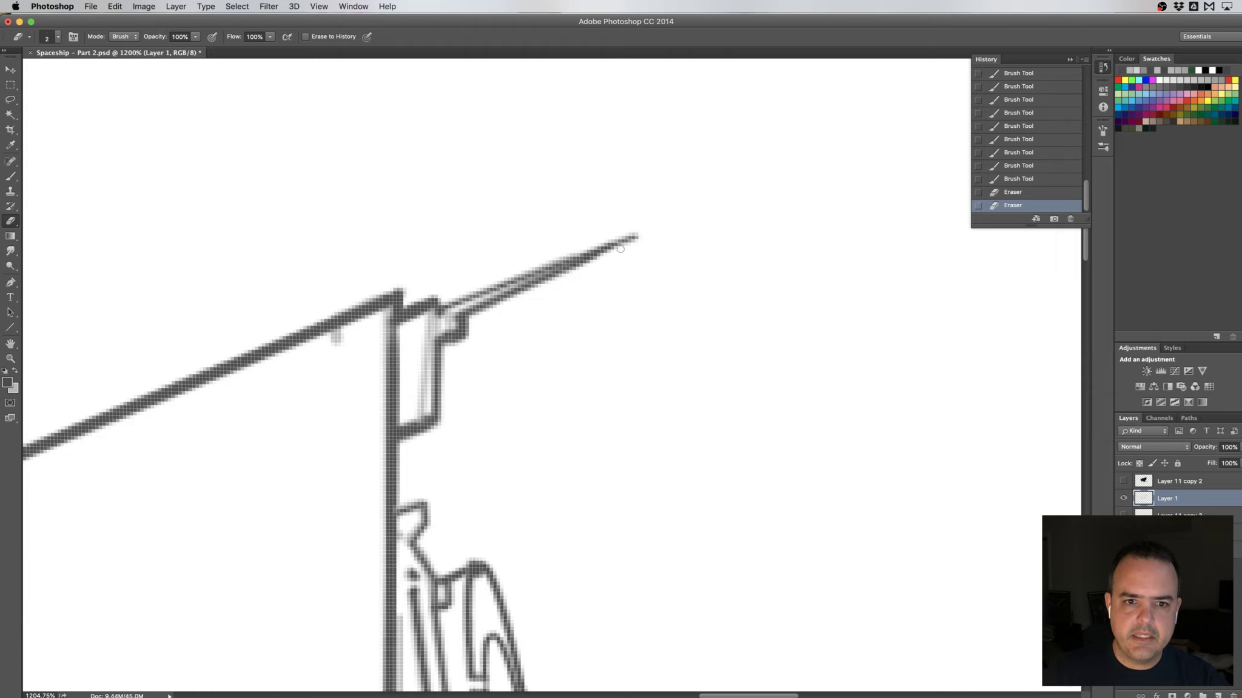
{"action": "left_click_drag", "start_coordinate": [618, 248], "coordinate": [560, 277]}
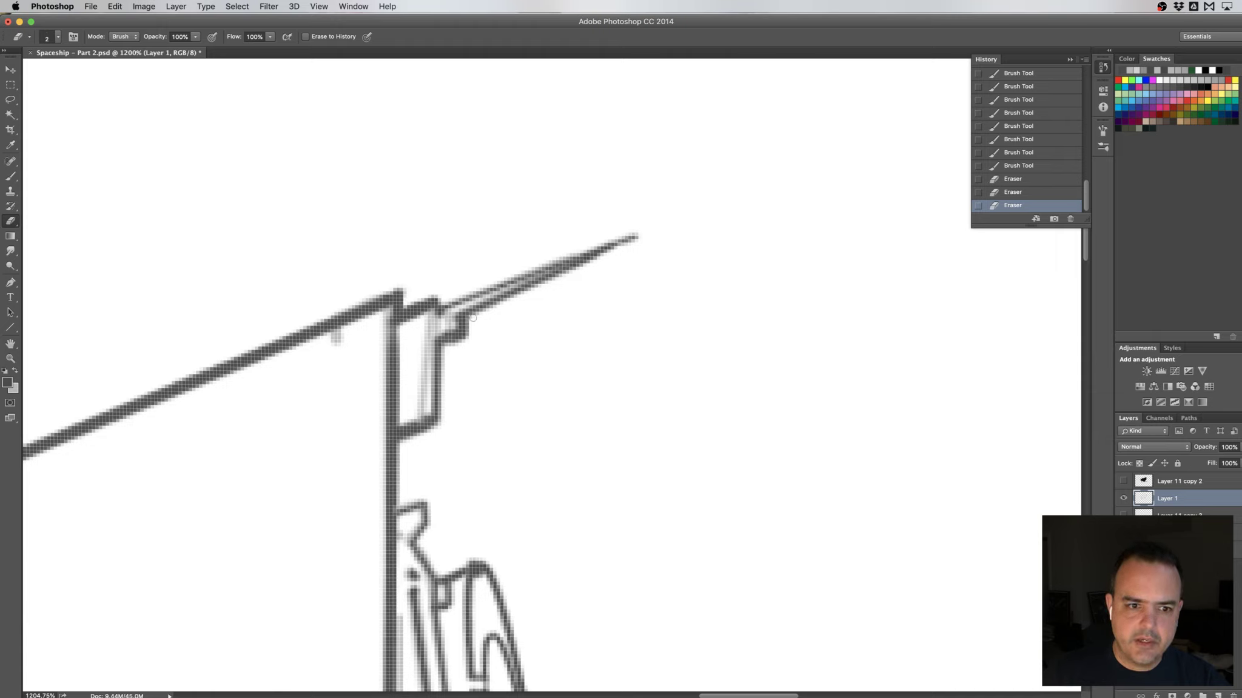
{"action": "left_click_drag", "start_coordinate": [473, 317], "coordinate": [618, 246]}
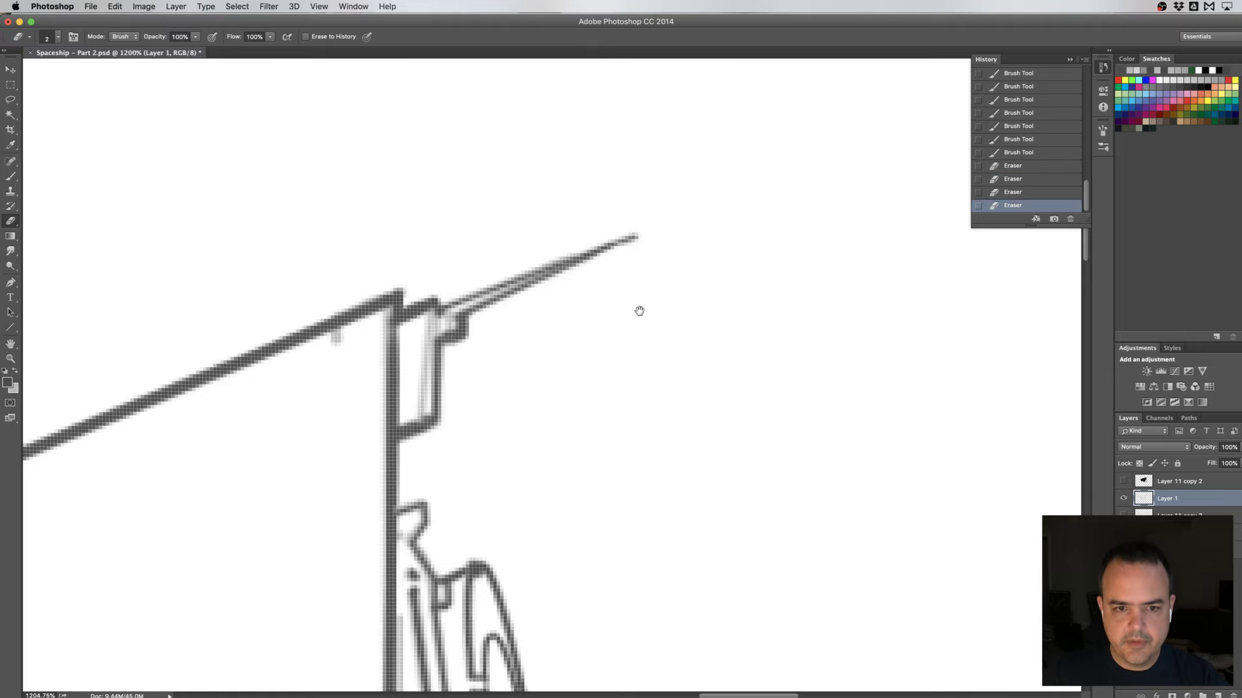
{"action": "left_click_drag", "start_coordinate": [639, 311], "coordinate": [612, 321]}
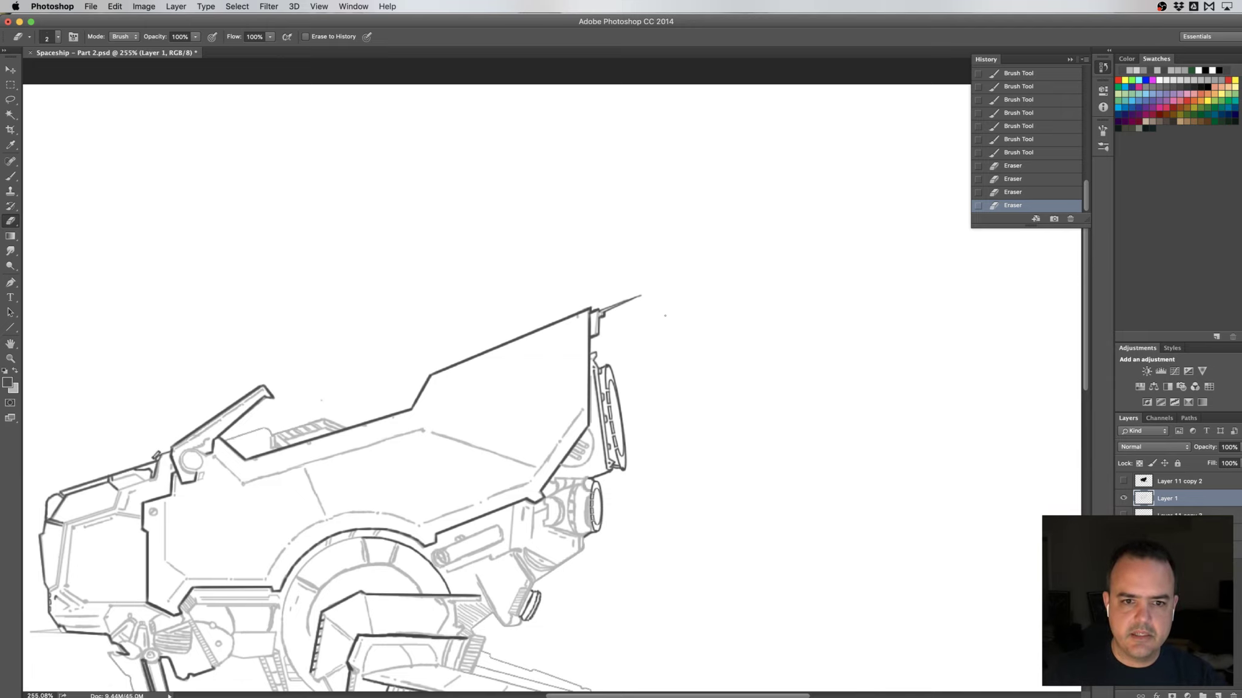
{"action": "mouse_move", "coordinate": [667, 317]}
{"action": "left_mouse_down"}
{"action": "mouse_move", "coordinate": [665, 297]}
{"action": "mouse_move", "coordinate": [637, 280]}
{"action": "left_mouse_up"}
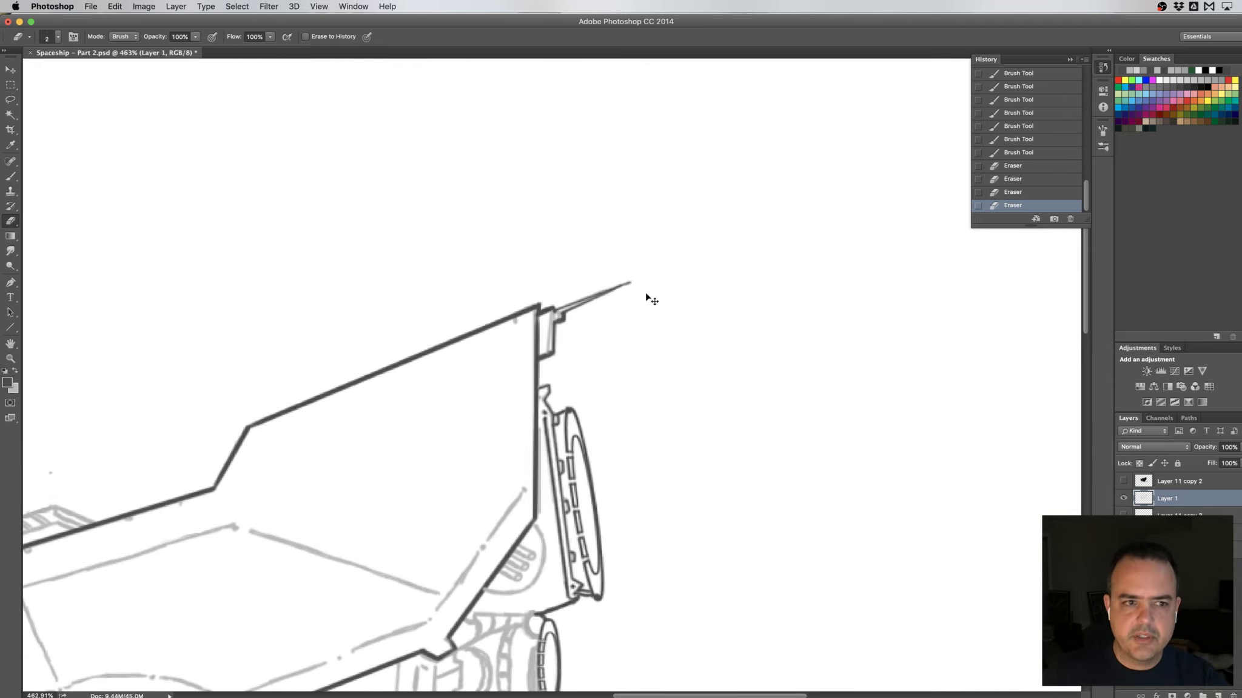
{"action": "key", "text": "b"}
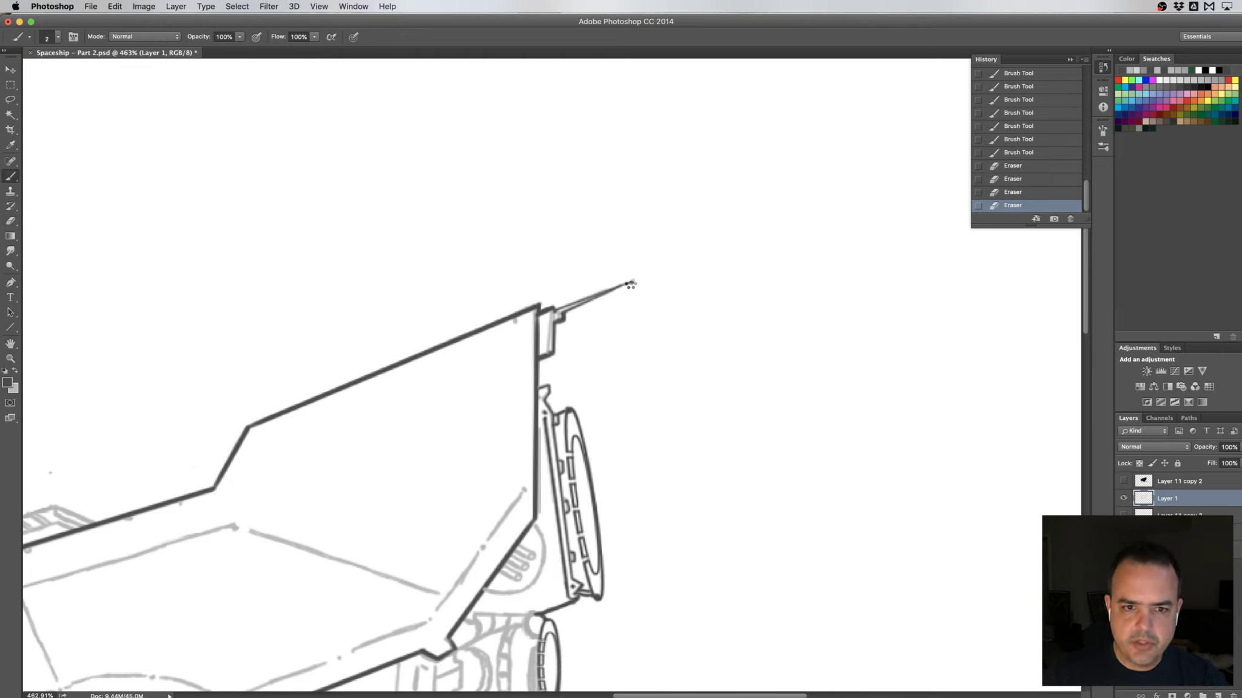
{"action": "left_click", "coordinate": [631, 281]}
- Zoom and pan to bring the ship's front-left panel into view
{"action": "scroll", "coordinate": [651, 306], "scroll_direction": "down", "scroll_amount": 5}
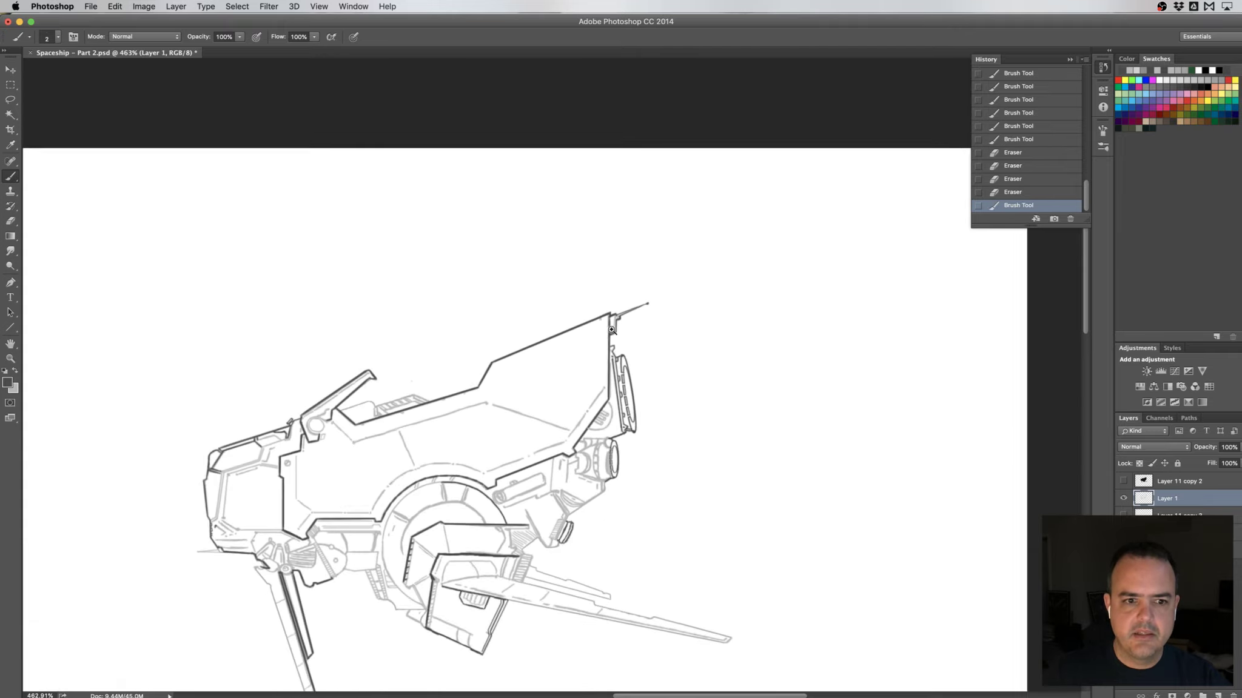
{"action": "scroll", "coordinate": [651, 313], "scroll_direction": "up", "scroll_amount": 1}
{"action": "scroll", "coordinate": [657, 321], "scroll_direction": "up", "scroll_amount": 1}
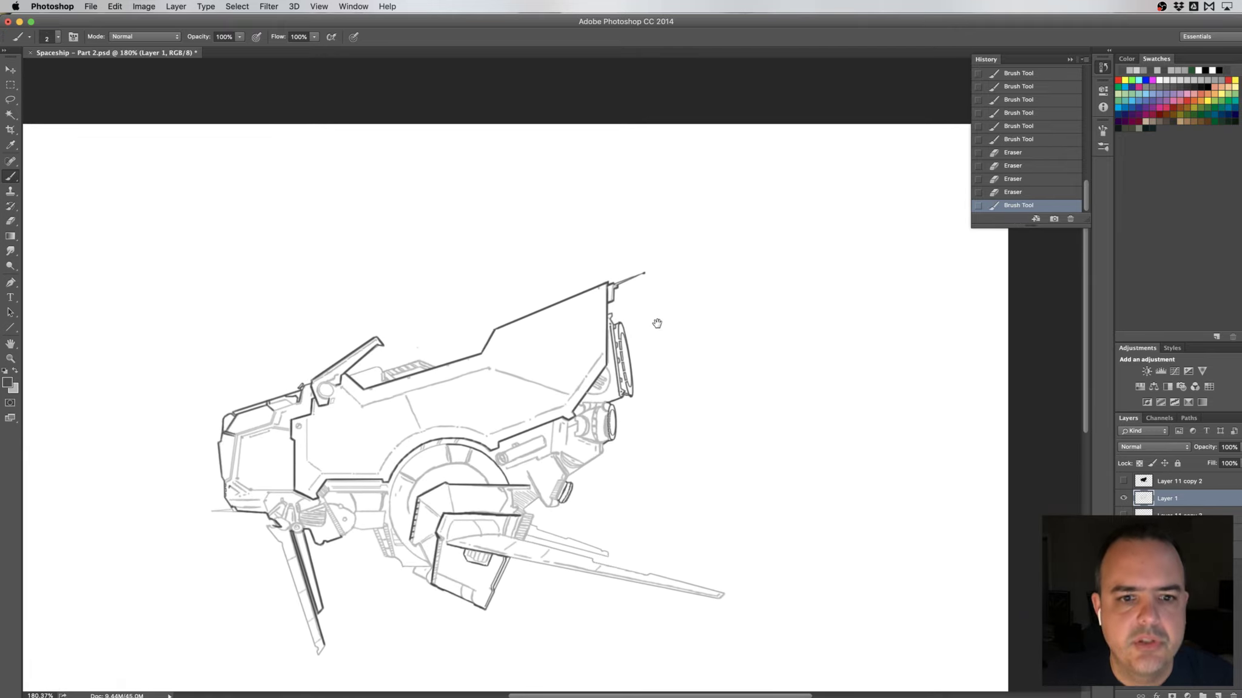
{"action": "scroll", "coordinate": [646, 324], "scroll_direction": "up", "scroll_amount": 1}
{"action": "scroll", "coordinate": [648, 329], "scroll_direction": "up", "scroll_amount": 1}
{"action": "scroll", "coordinate": [648, 330], "scroll_direction": "up", "scroll_amount": 1}
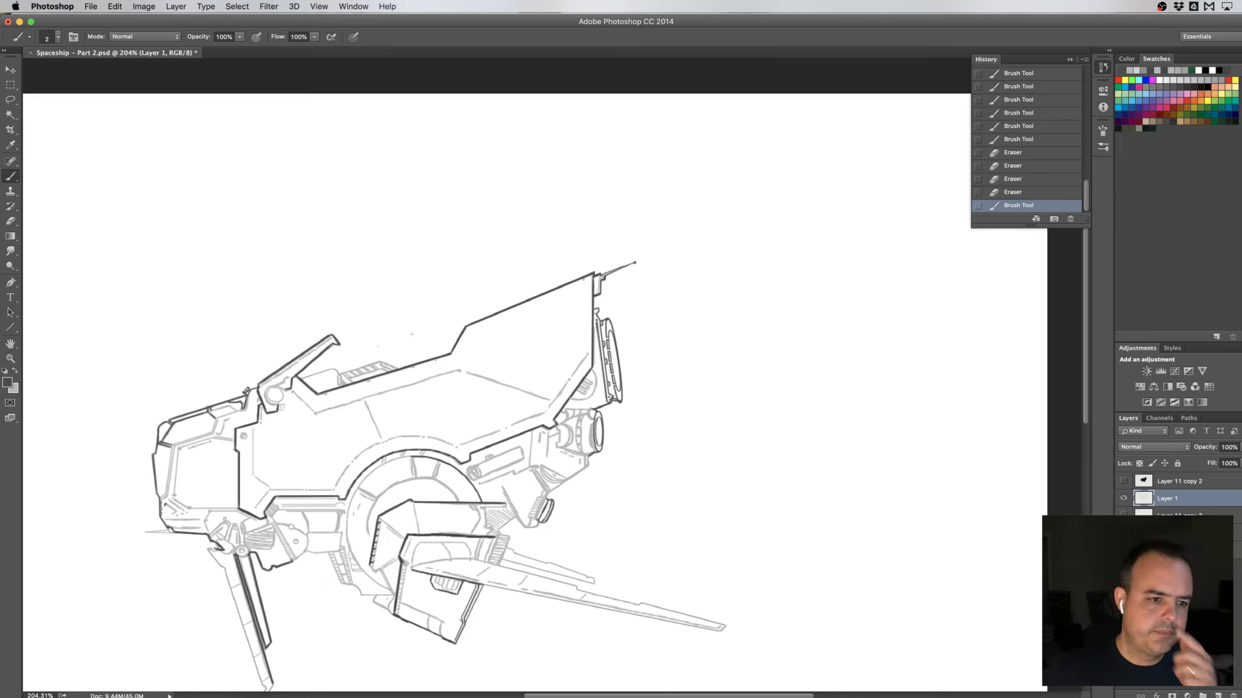
{"action": "scroll", "coordinate": [475, 373], "scroll_direction": "up", "scroll_amount": 2}
{"action": "scroll", "coordinate": [478, 364], "scroll_direction": "up", "scroll_amount": 2}
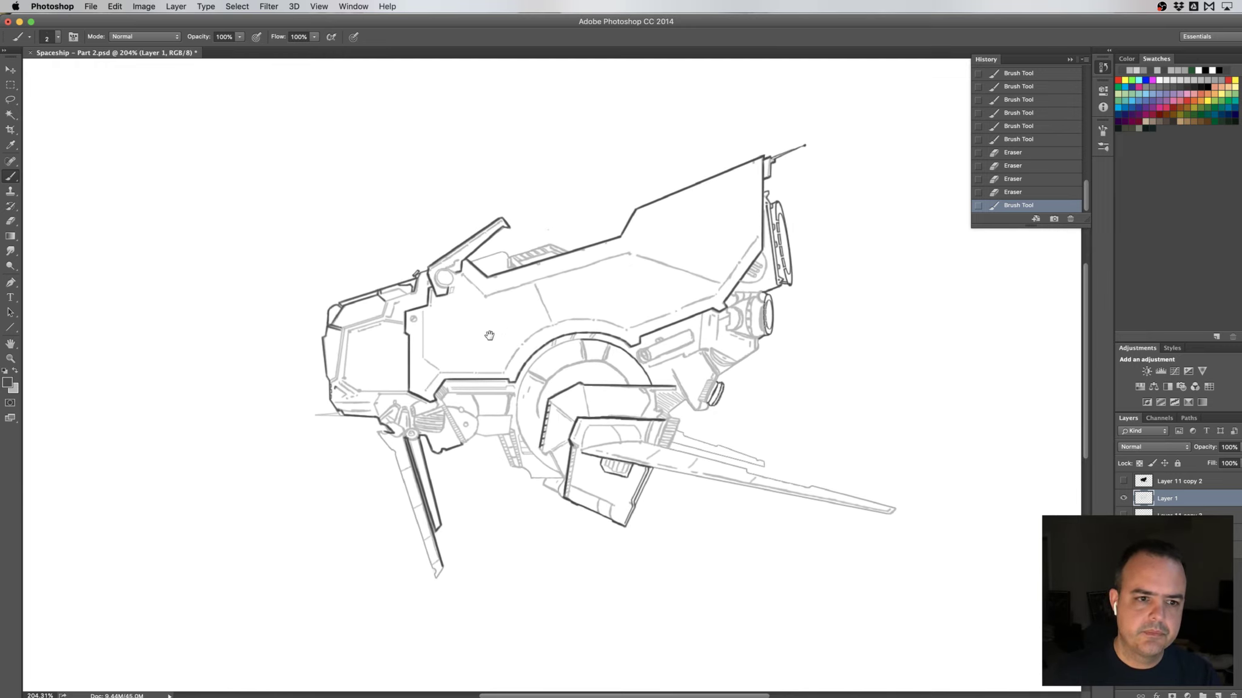
{"action": "scroll", "coordinate": [485, 352], "scroll_direction": "up", "scroll_amount": 2}
{"action": "scroll", "coordinate": [494, 333], "scroll_direction": "up", "scroll_amount": 2}
{"action": "left_click_drag", "start_coordinate": [497, 328], "coordinate": [566, 332]}
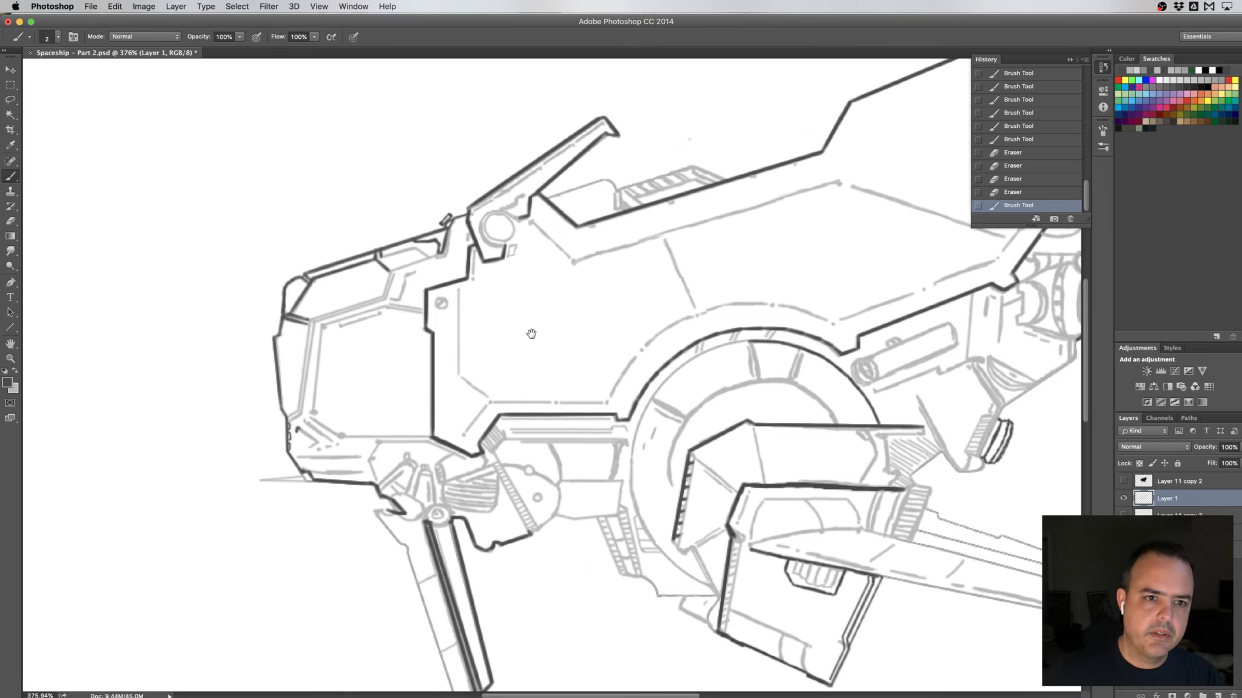
{"action": "left_click_drag", "start_coordinate": [497, 330], "coordinate": [508, 327]}
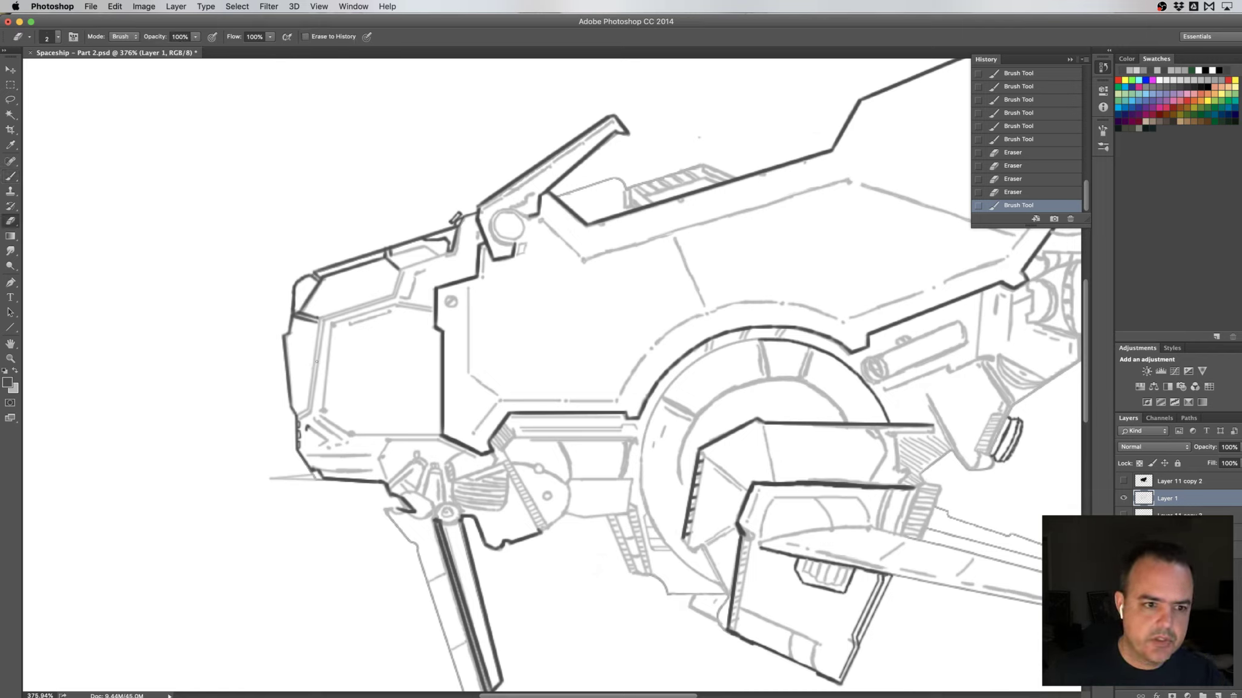
- Set the eraser to 11 px and erase a short gap in the panel's inner line
{"action": "right_click", "coordinate": [308, 367], "text": "ctrl+alt"}
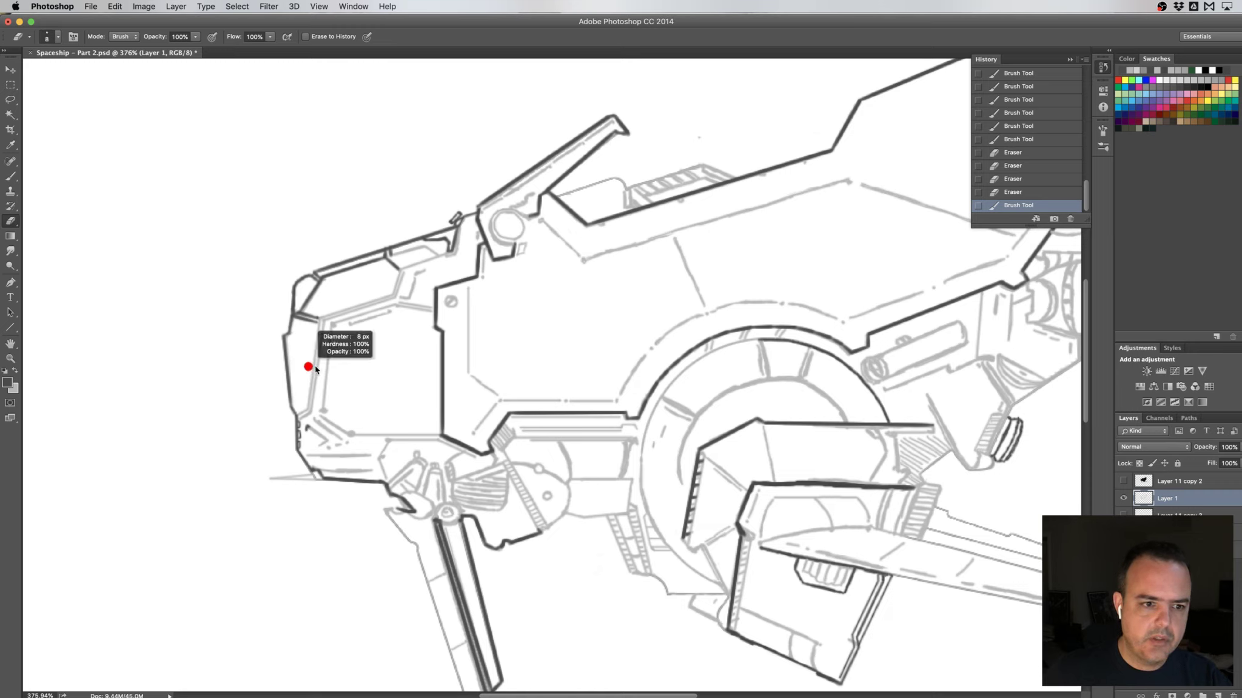
{"action": "right_click", "coordinate": [315, 366], "text": "ctrl+alt"}
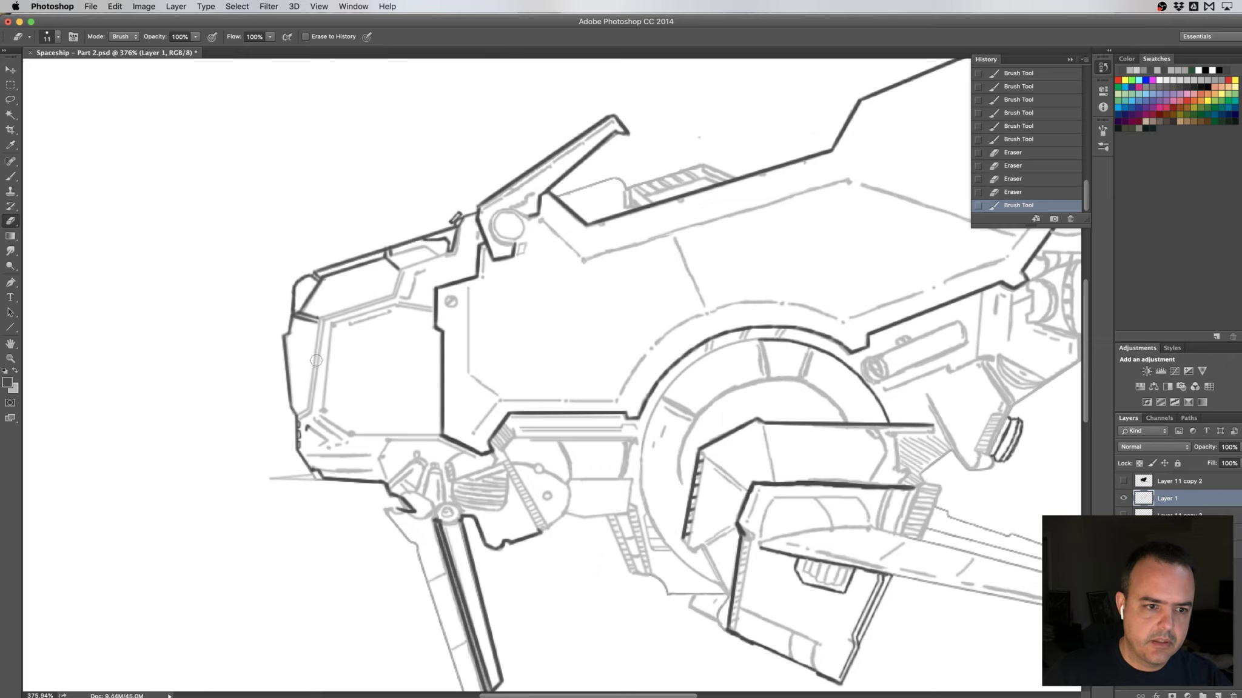
{"action": "left_click_drag", "start_coordinate": [316, 361], "coordinate": [320, 372]}
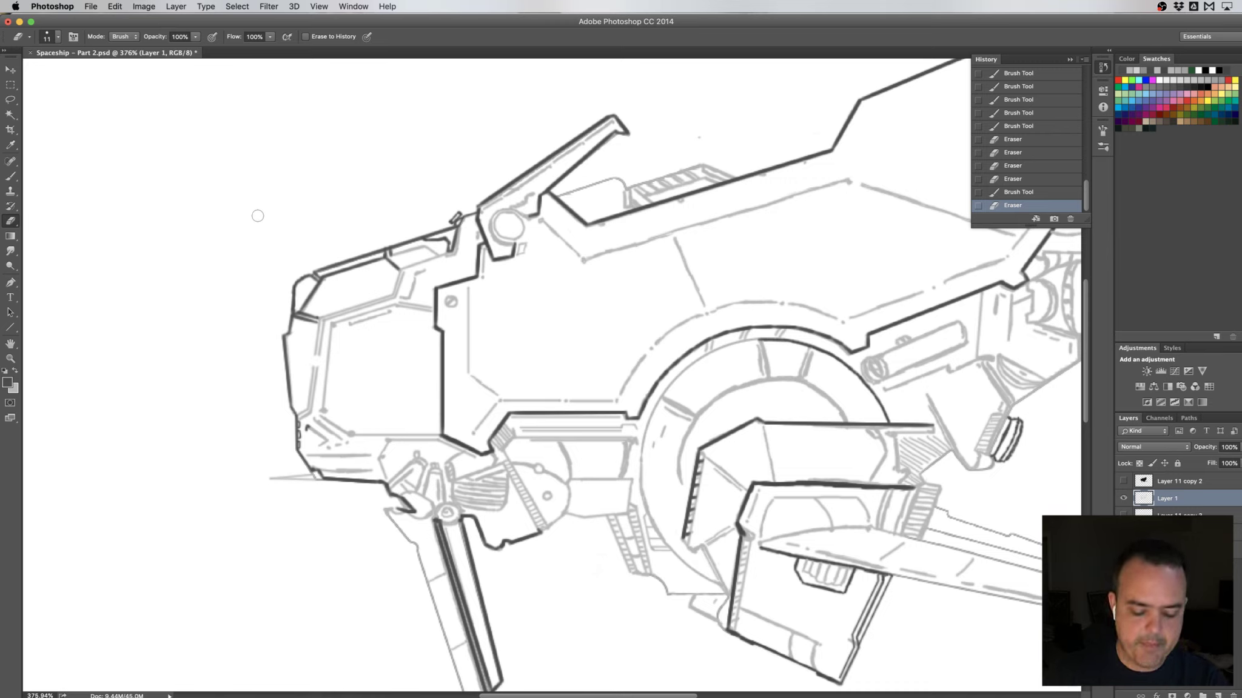
- Draw a tiny elliptical marquee over the erased gap and nudge it up into place
{"action": "key", "text": "m"}
{"action": "key", "text": "shift+m"}
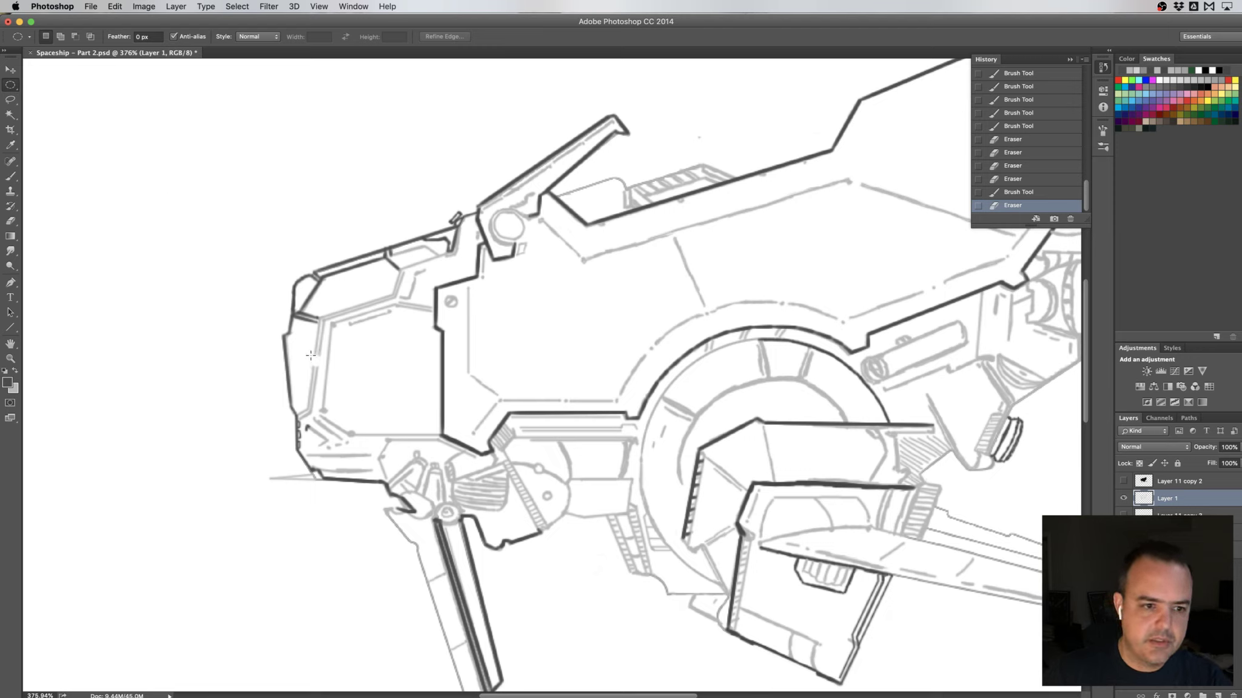
{"action": "left_click_drag", "start_coordinate": [312, 356], "coordinate": [319, 370]}
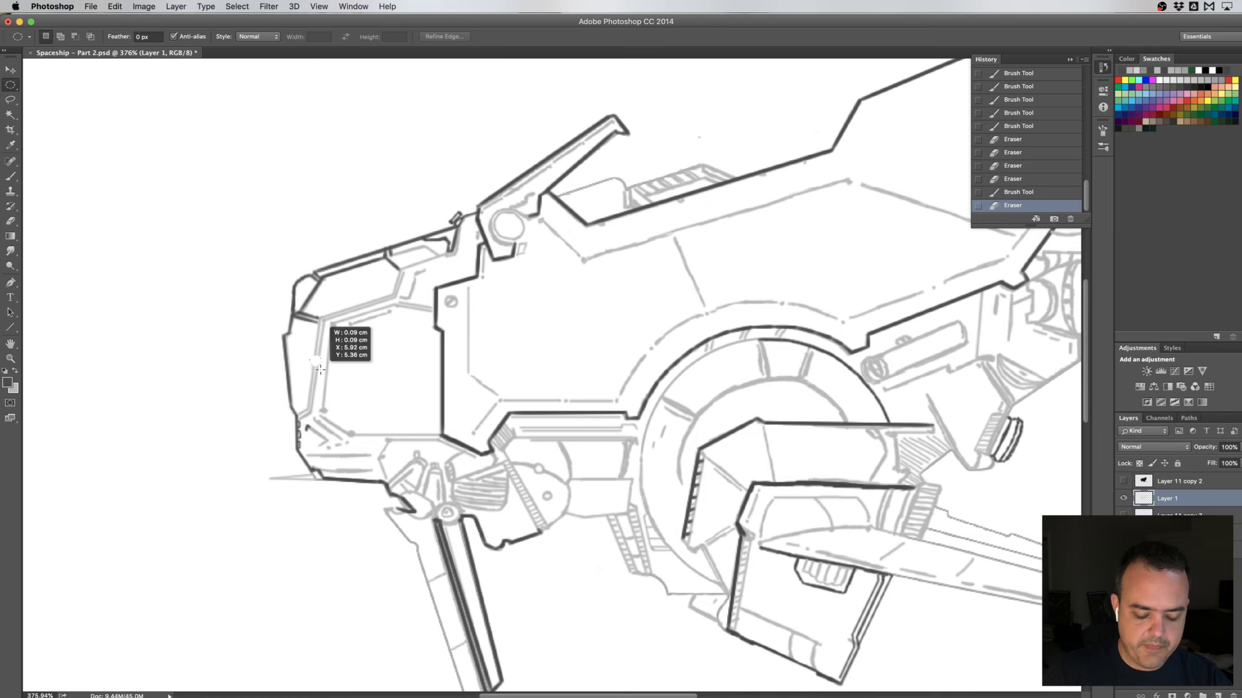
{"action": "left_click_drag", "start_coordinate": [320, 368], "coordinate": [316, 368]}
{"action": "key", "text": "Up"}
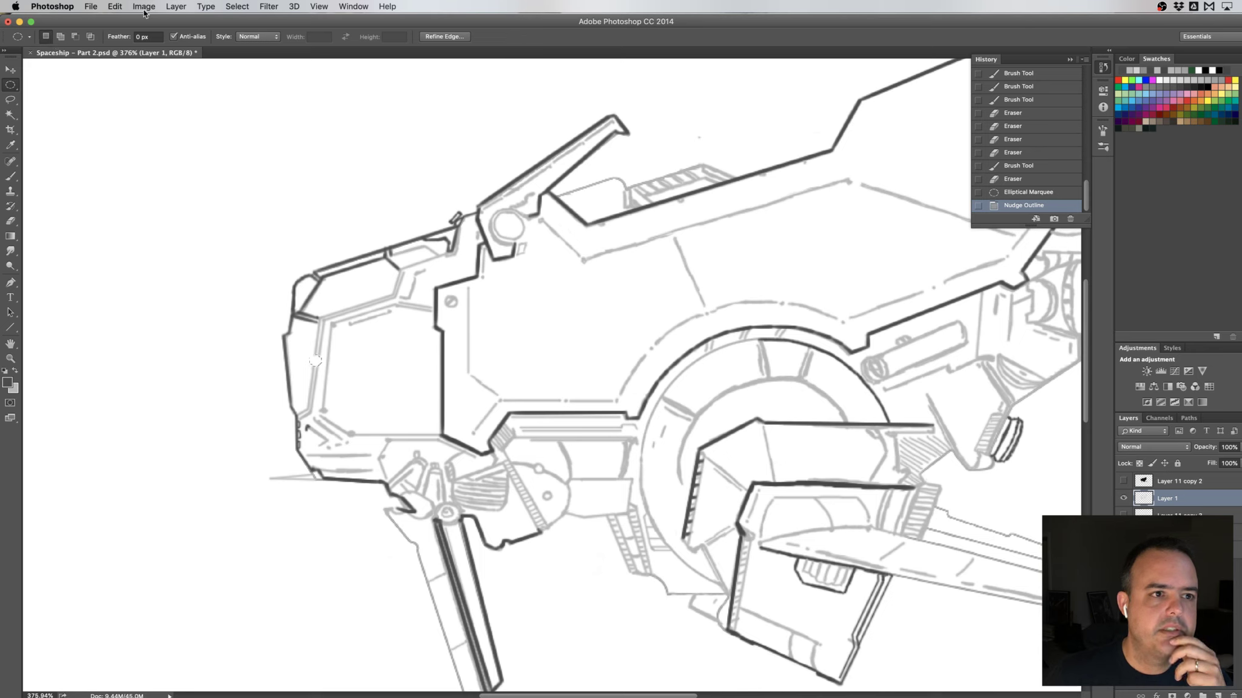
- Swap to light grey and stroke the circular selection 2 px Outside
{"action": "left_click", "coordinate": [115, 7]}
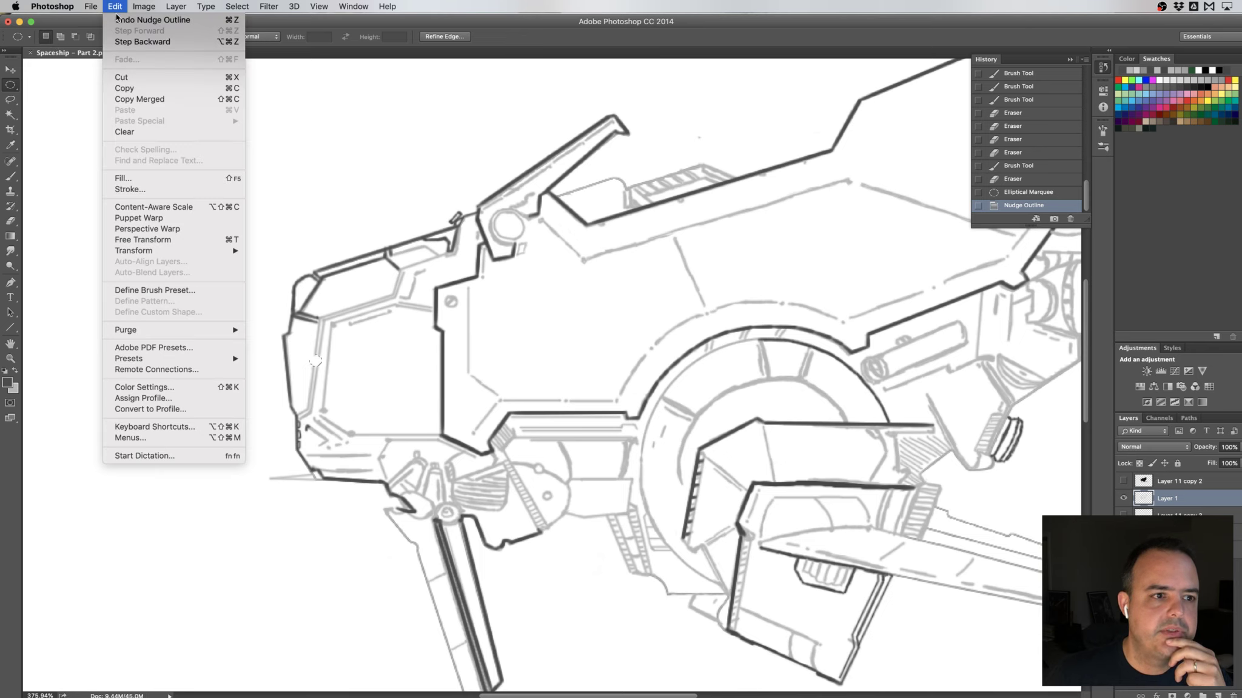
{"action": "left_click", "coordinate": [129, 189]}
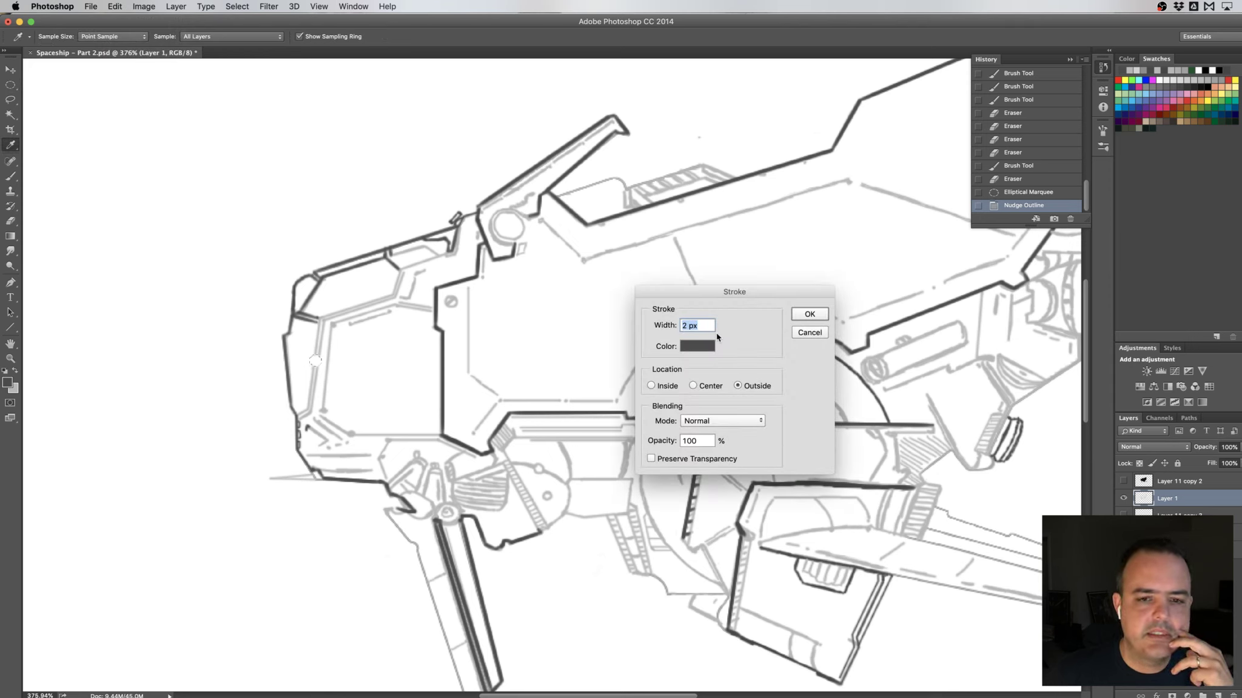
{"action": "type", "text": "x"}
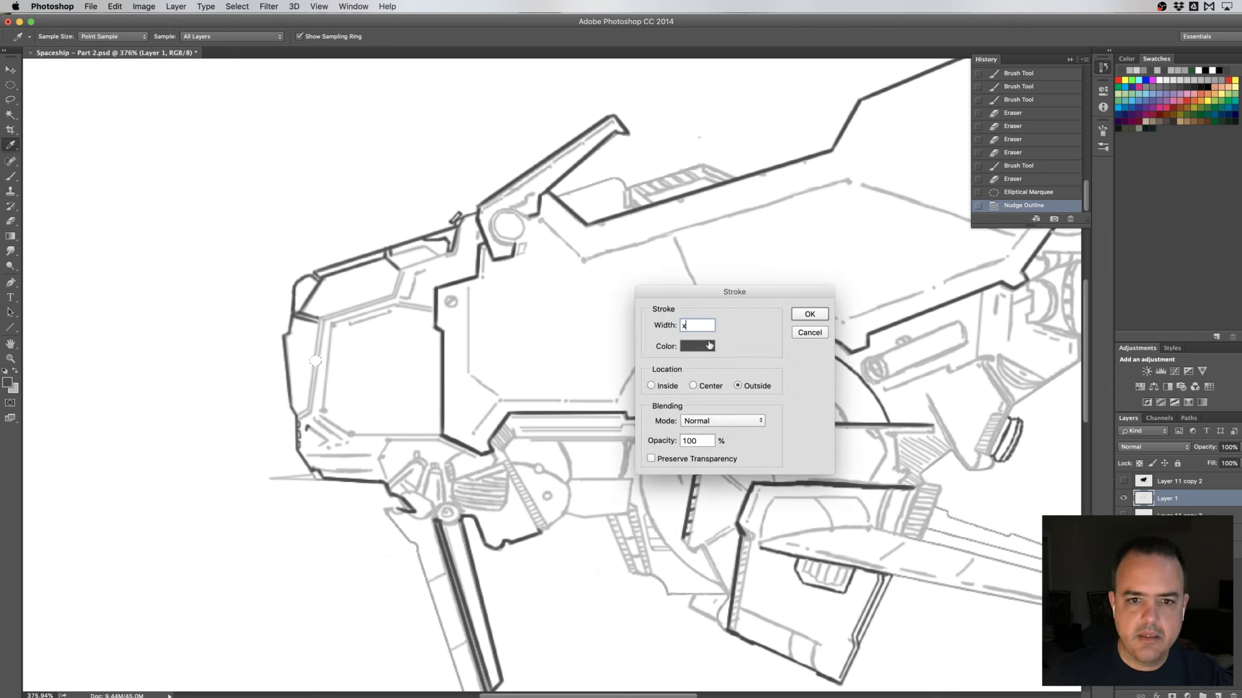
{"action": "key", "text": "Escape"}
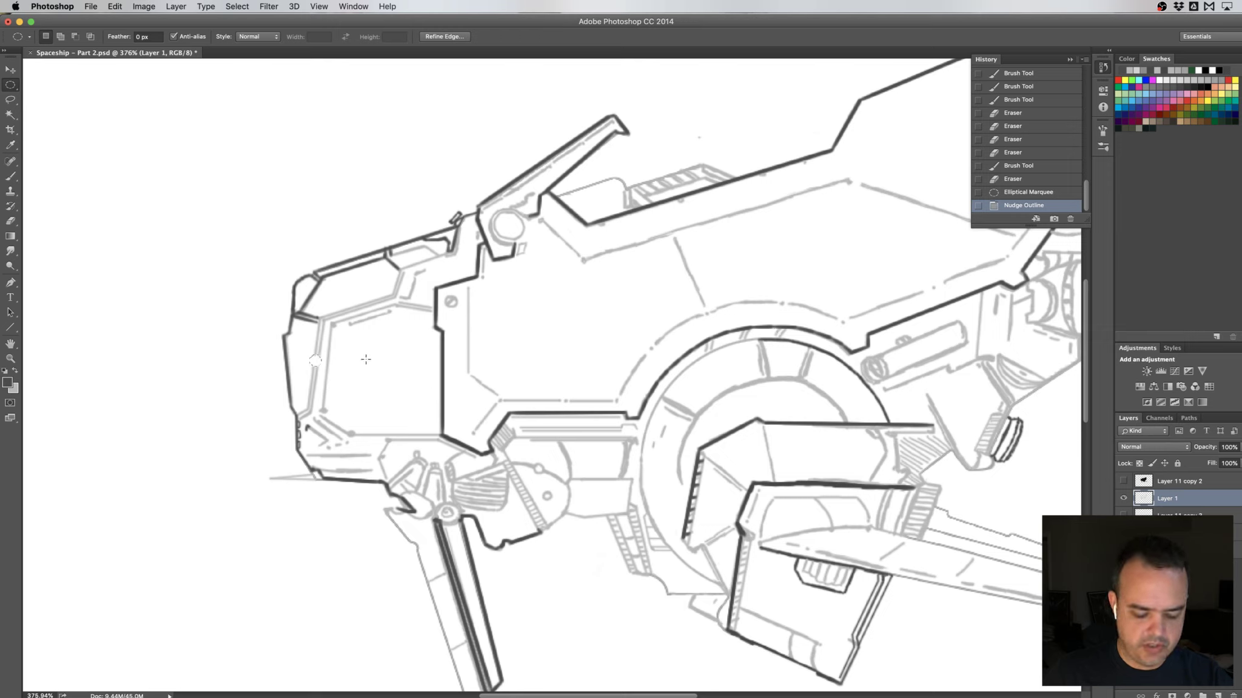
{"action": "key", "text": "x"}
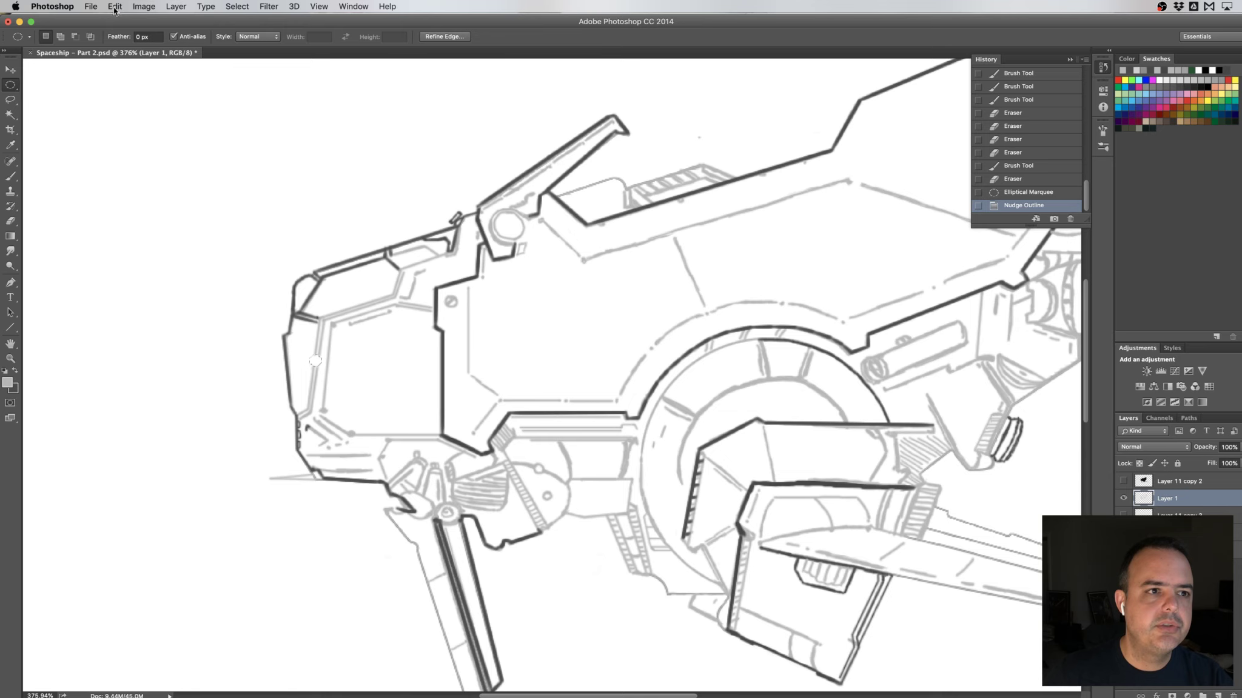
{"action": "left_click", "coordinate": [115, 7]}
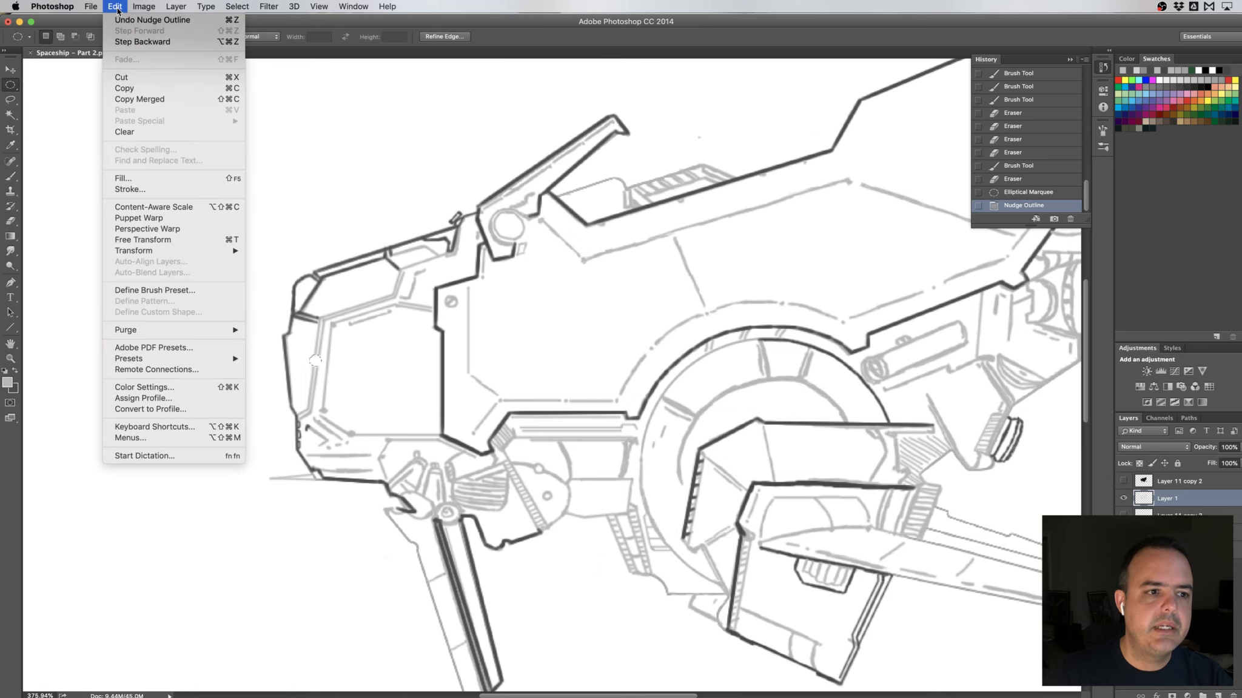
{"action": "left_click", "coordinate": [142, 189]}
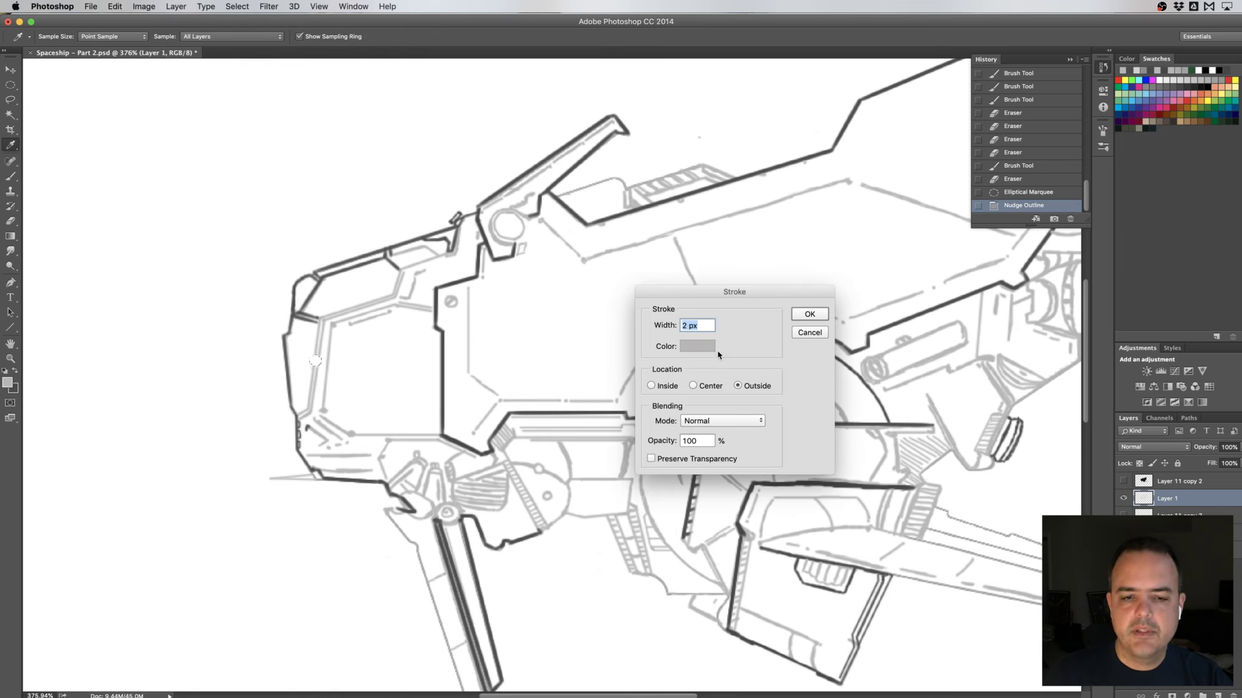
{"action": "left_click", "coordinate": [808, 314]}
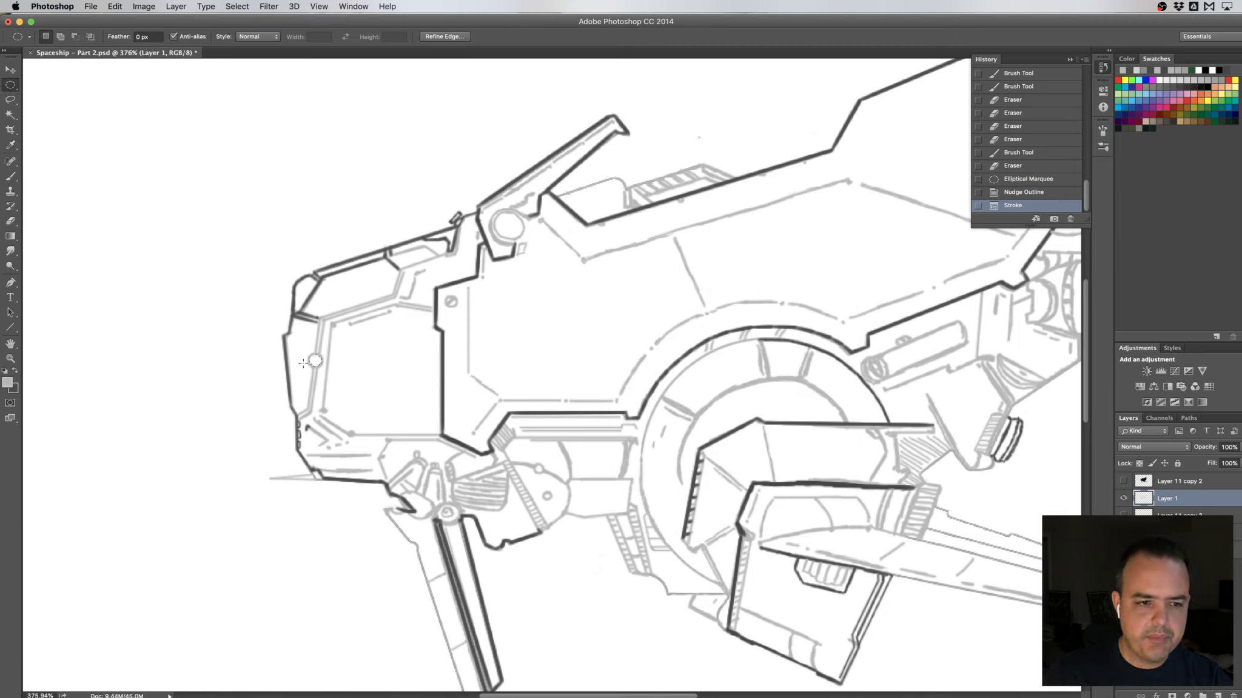
- Zoom in on the small ring and draw a new circular selection around it
{"action": "left_click_drag", "start_coordinate": [344, 356], "coordinate": [372, 361]}
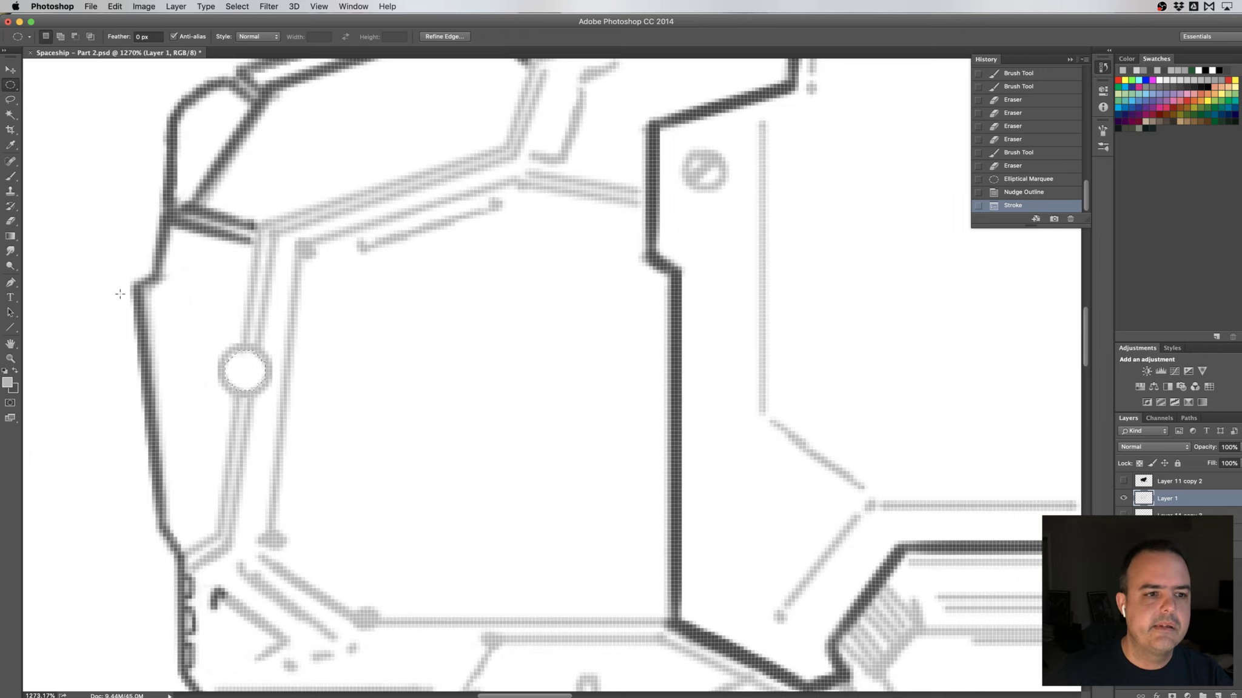
{"action": "left_click", "coordinate": [234, 372]}
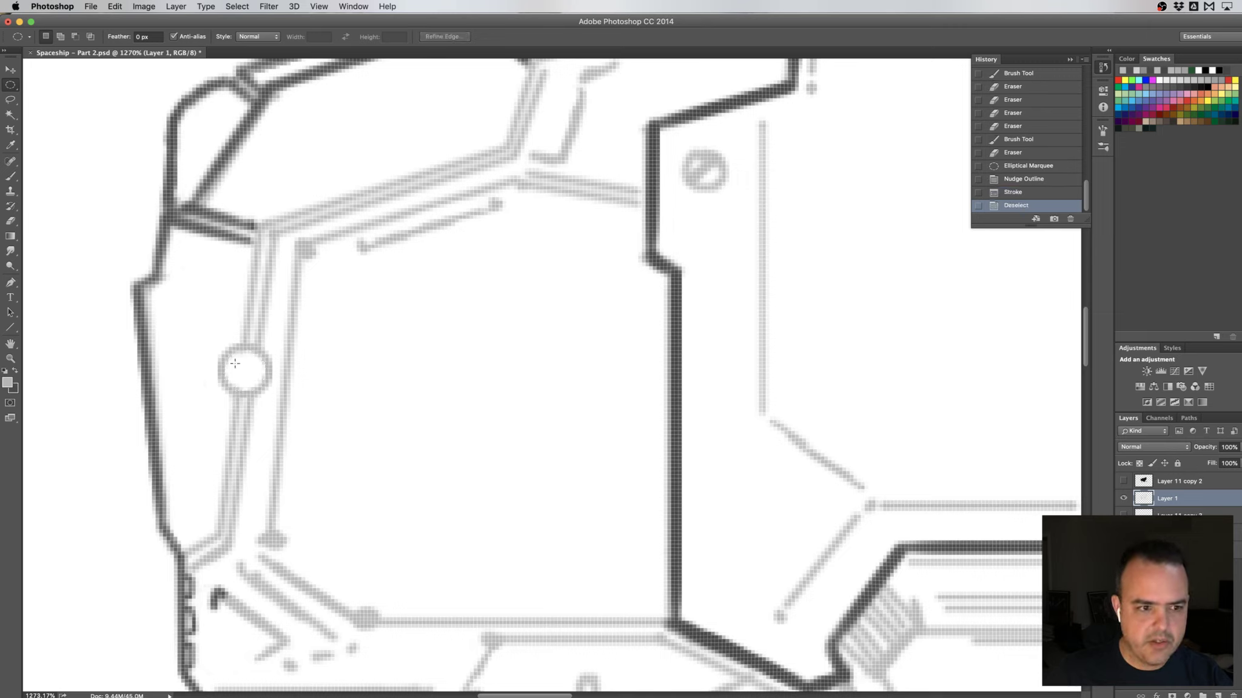
{"action": "left_click_drag", "start_coordinate": [236, 362], "coordinate": [255, 381]}
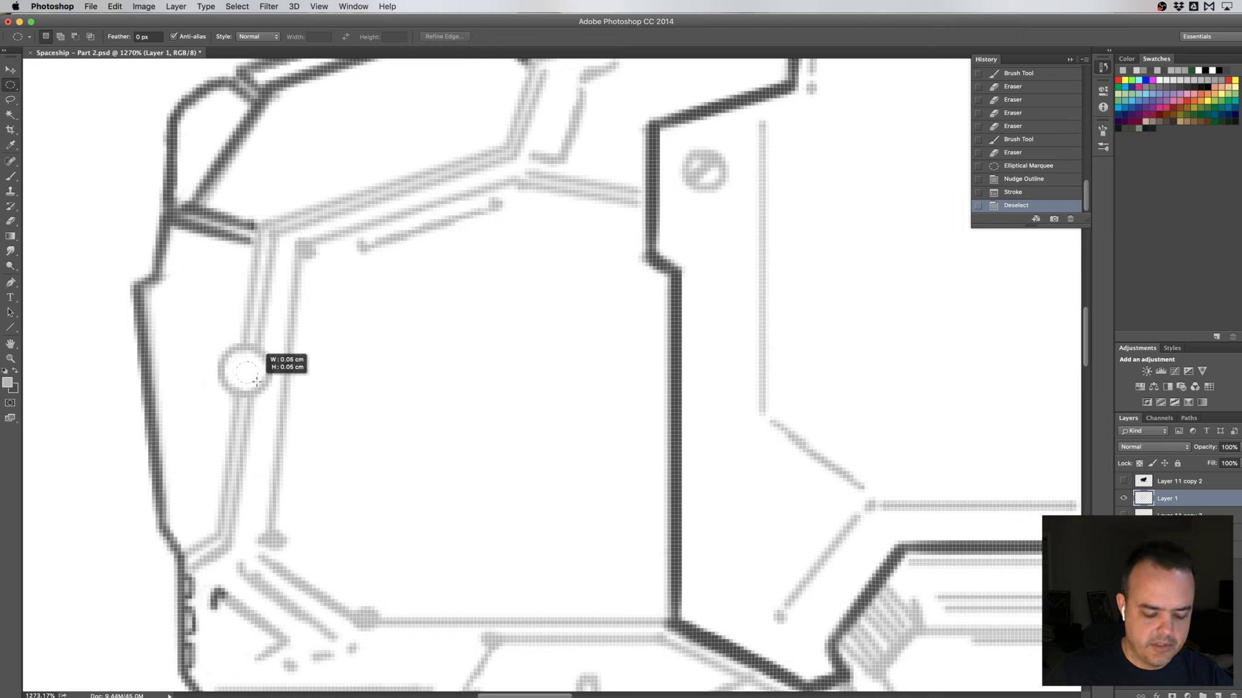
{"action": "left_click_drag", "start_coordinate": [256, 380], "coordinate": [255, 380]}
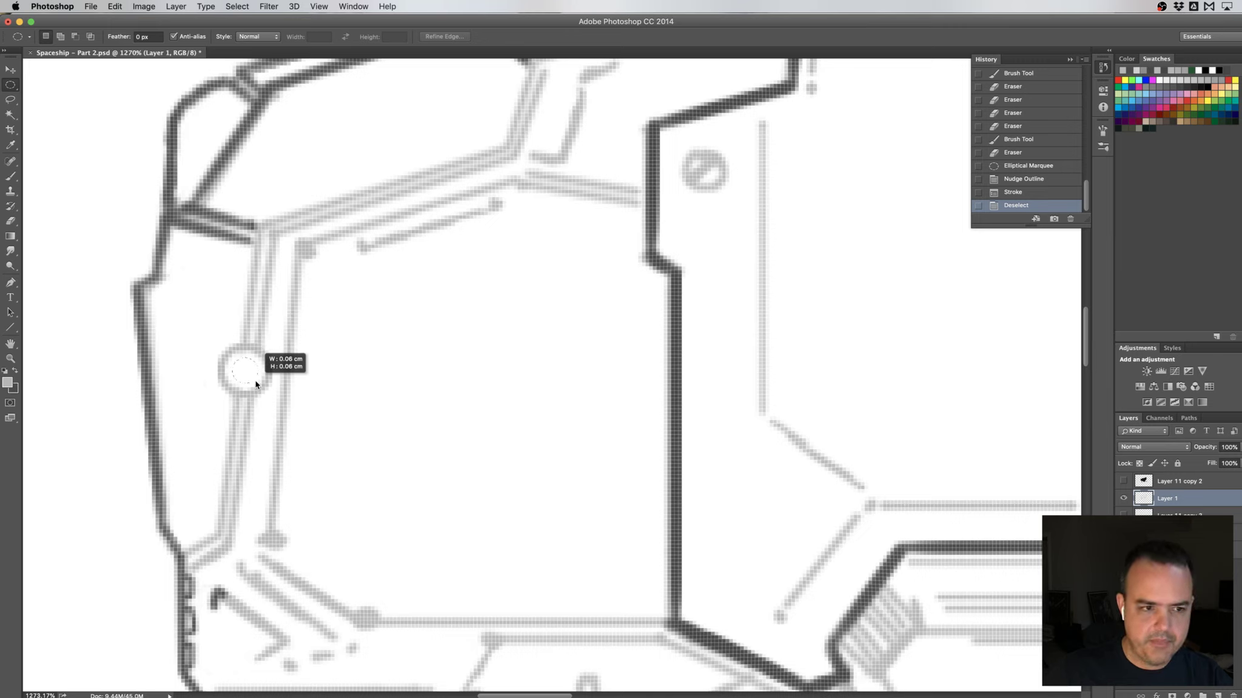
{"action": "left_click_drag", "start_coordinate": [256, 380], "coordinate": [255, 380]}
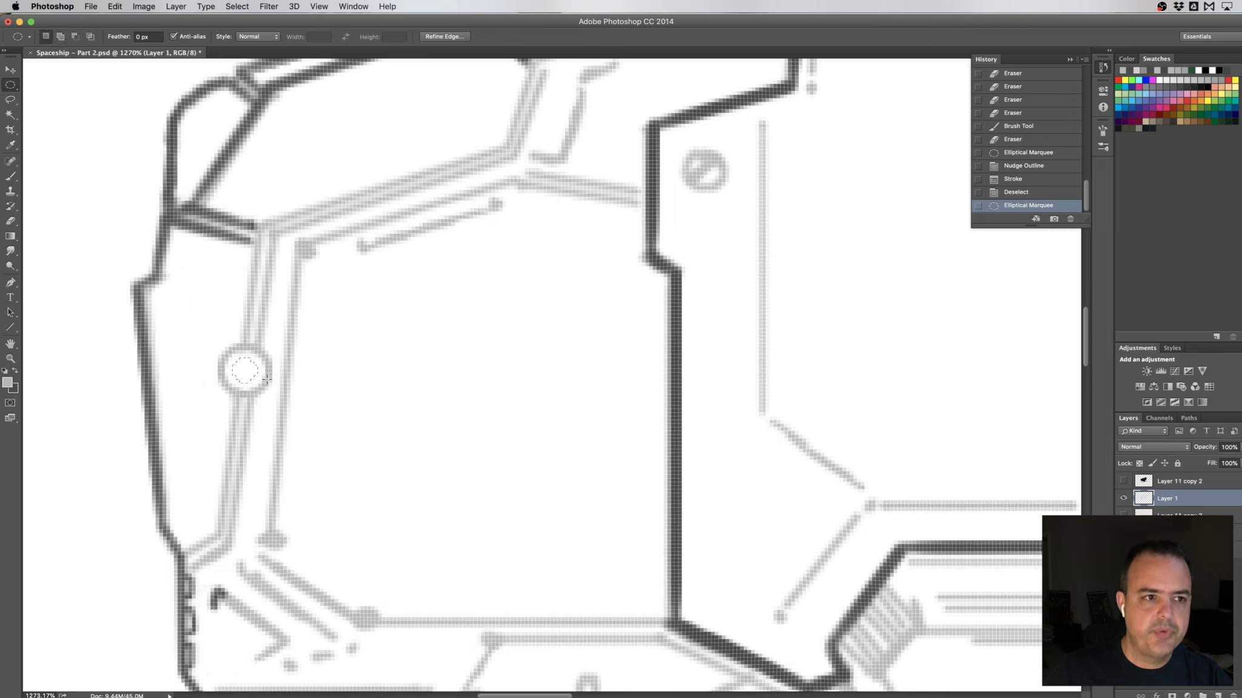
- Stroke the selection with a 1 px Outside outline and deselect
{"action": "left_click", "coordinate": [91, 6]}
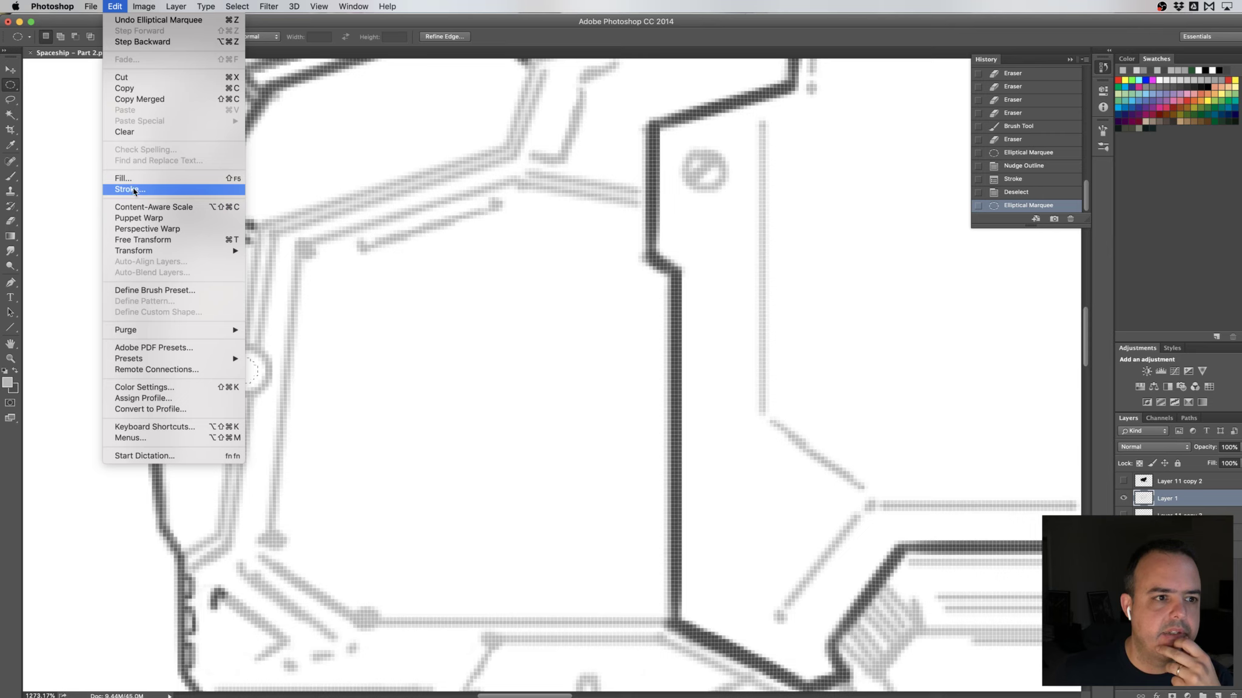
{"action": "left_click", "coordinate": [134, 188]}
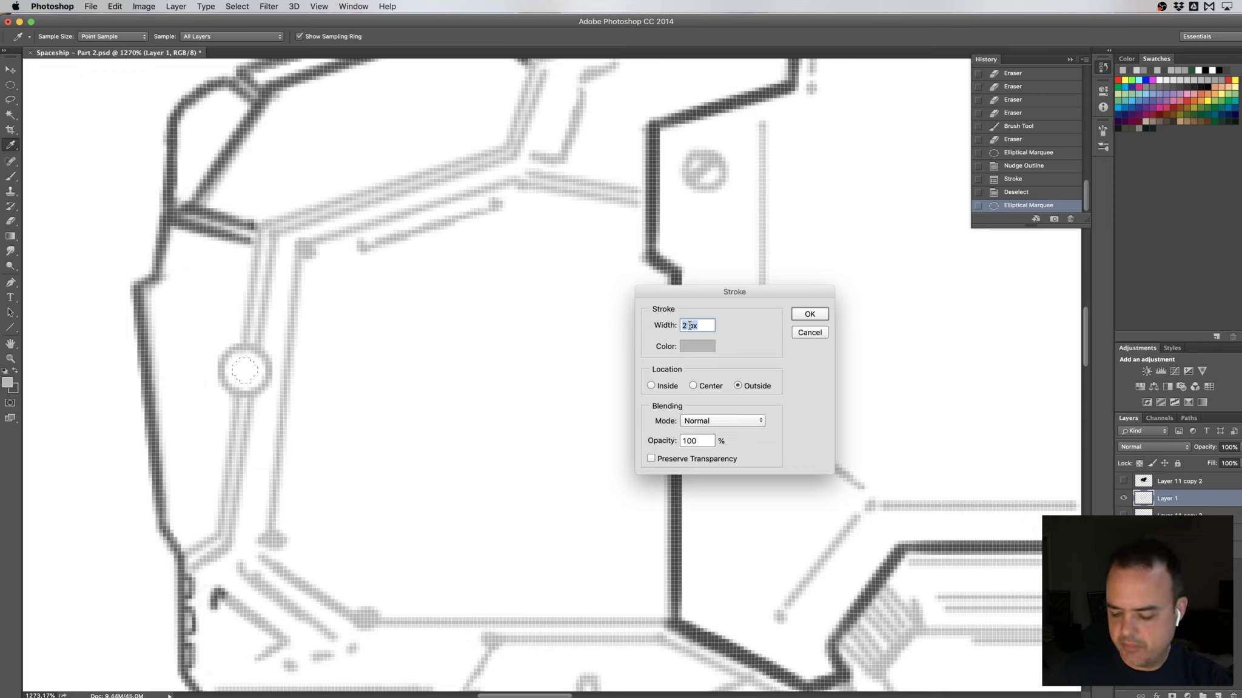
{"action": "type", "text": "1"}
{"action": "left_click", "coordinate": [810, 314]}
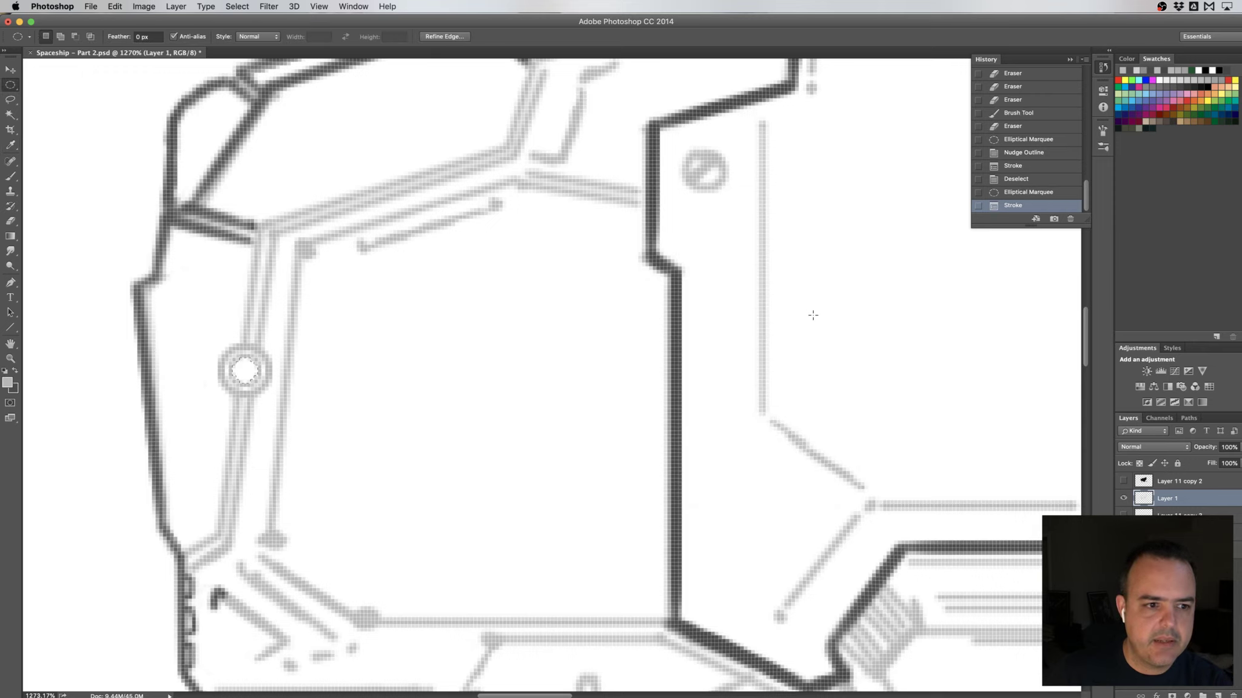
{"action": "key", "text": "ctrl+d"}
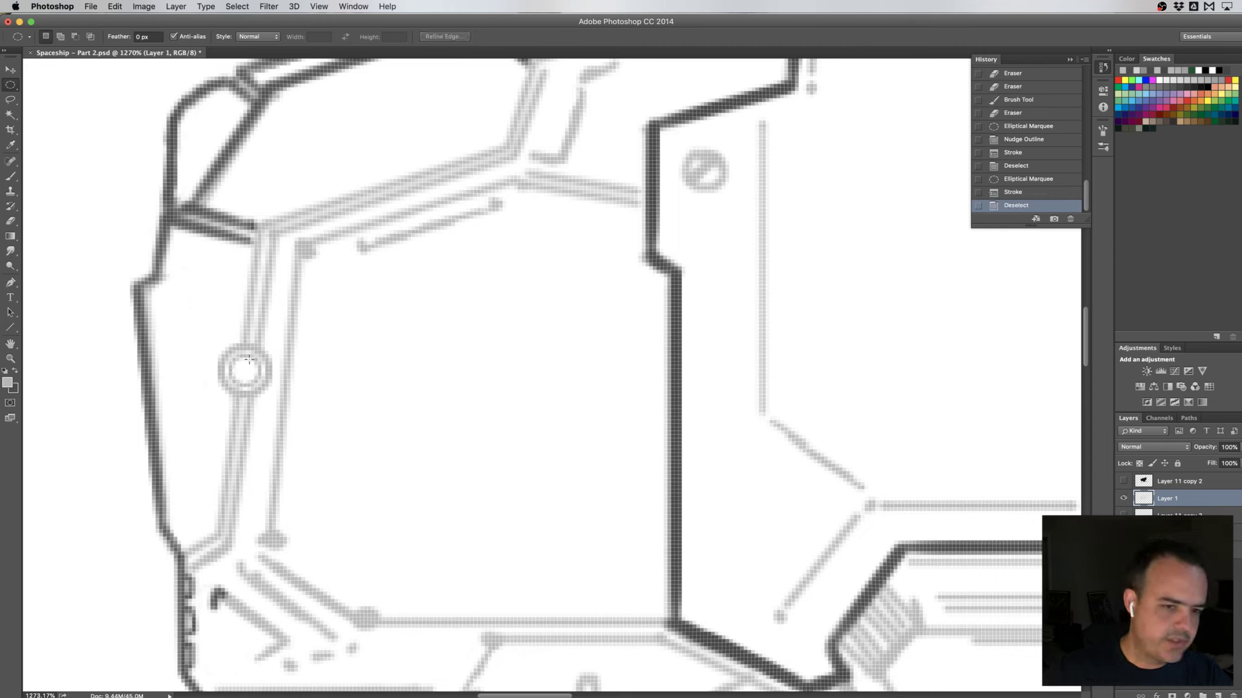
{"action": "key", "text": "b"}
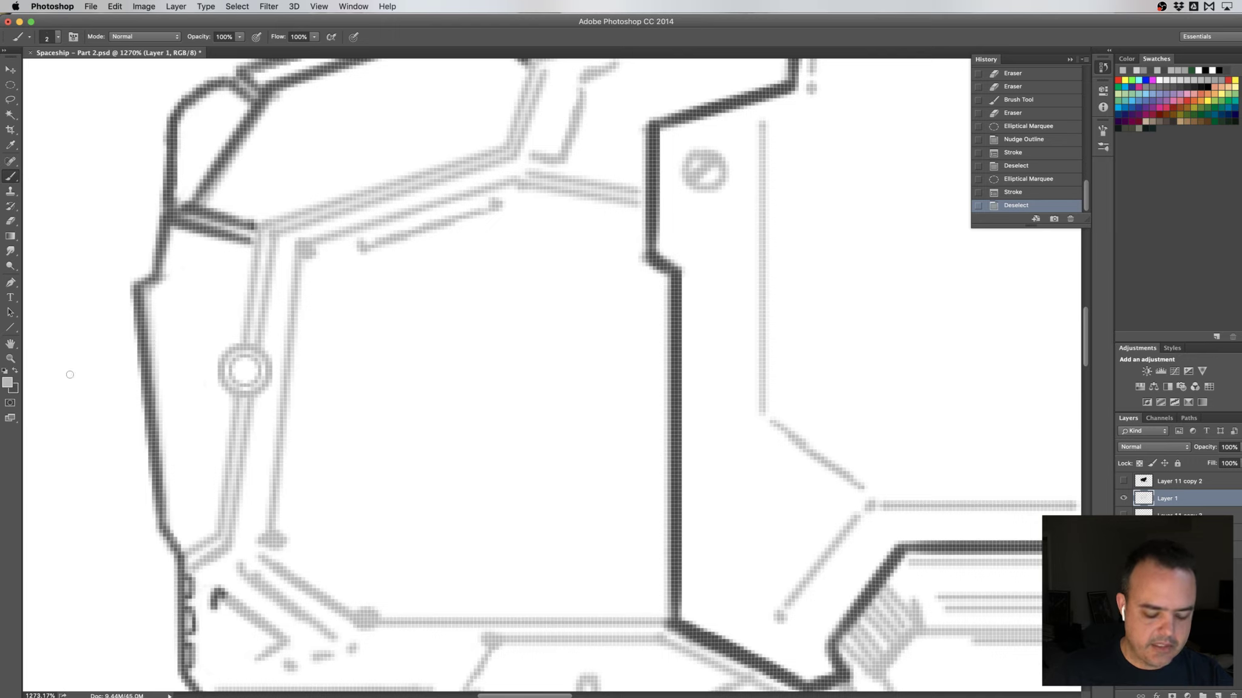
- Swap to the dark painting colour and set the brush size to 1 px
{"action": "key", "text": "c"}
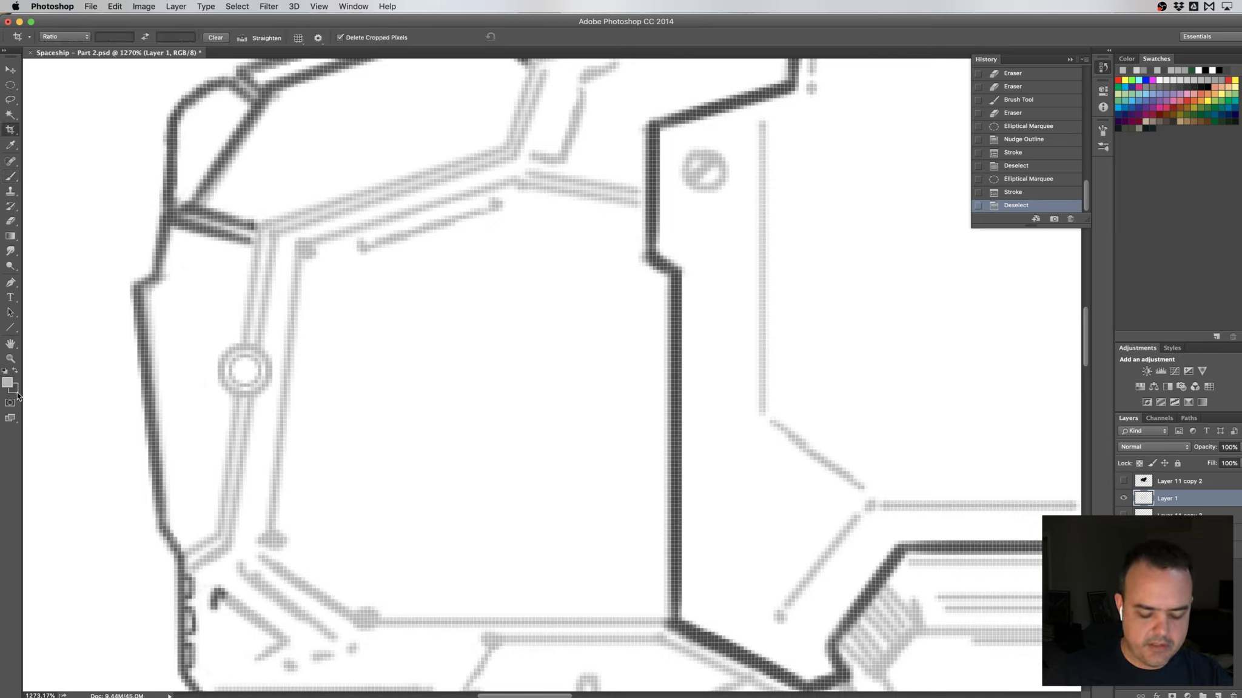
{"action": "left_click", "coordinate": [15, 389]}
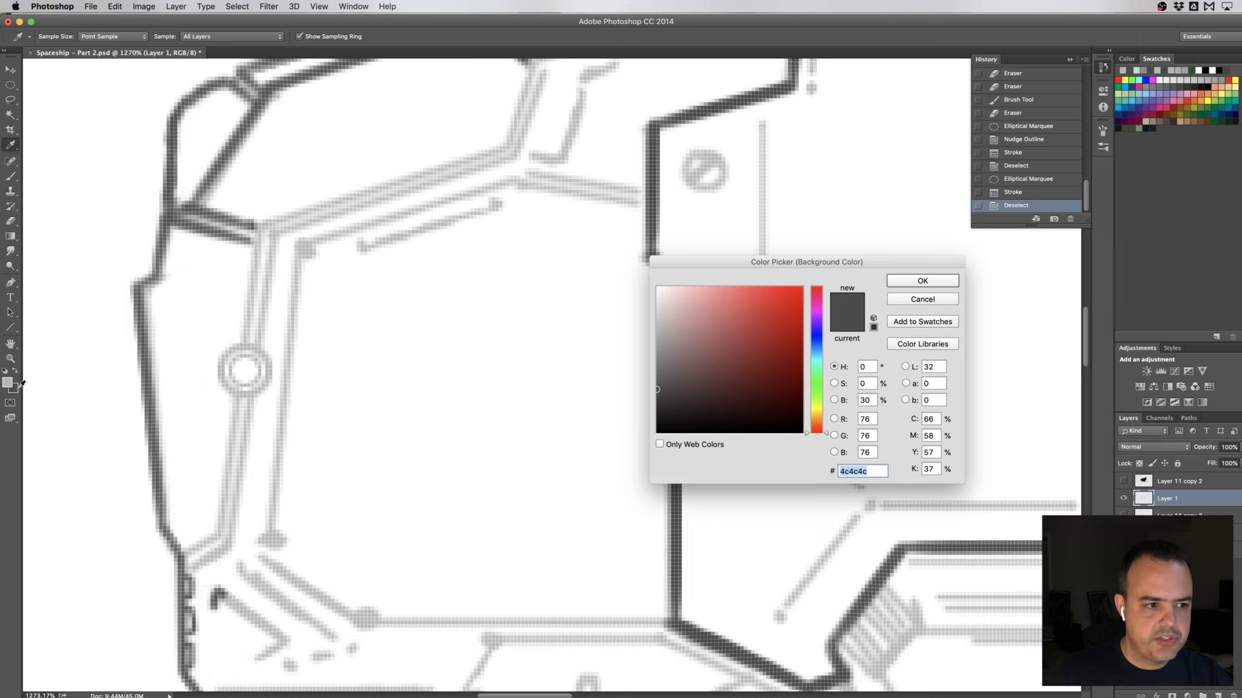
{"action": "left_click", "coordinate": [923, 299]}
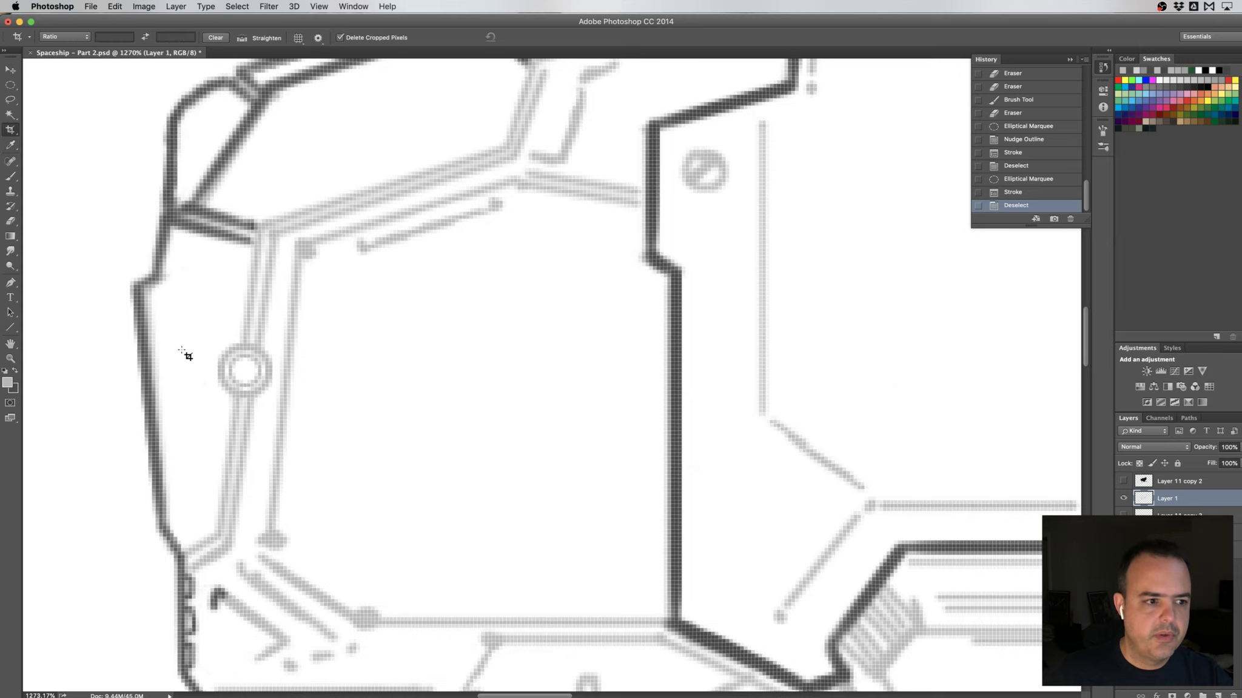
{"action": "key", "text": "b"}
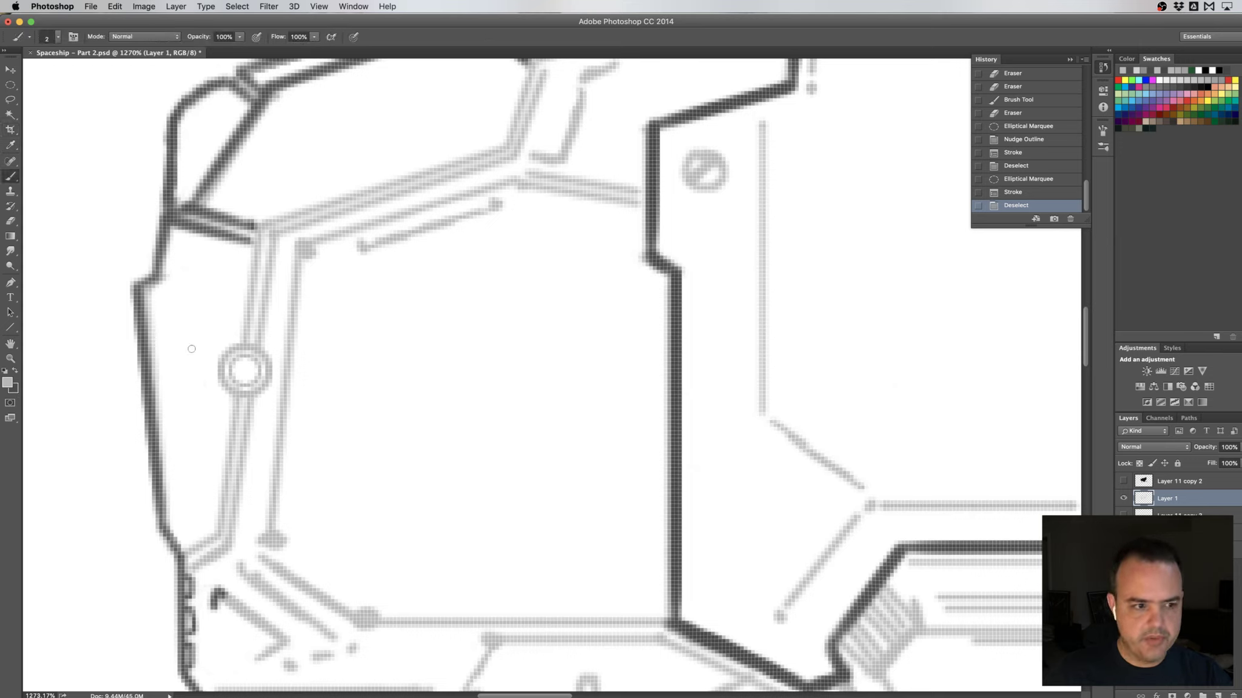
{"action": "key", "text": "x"}
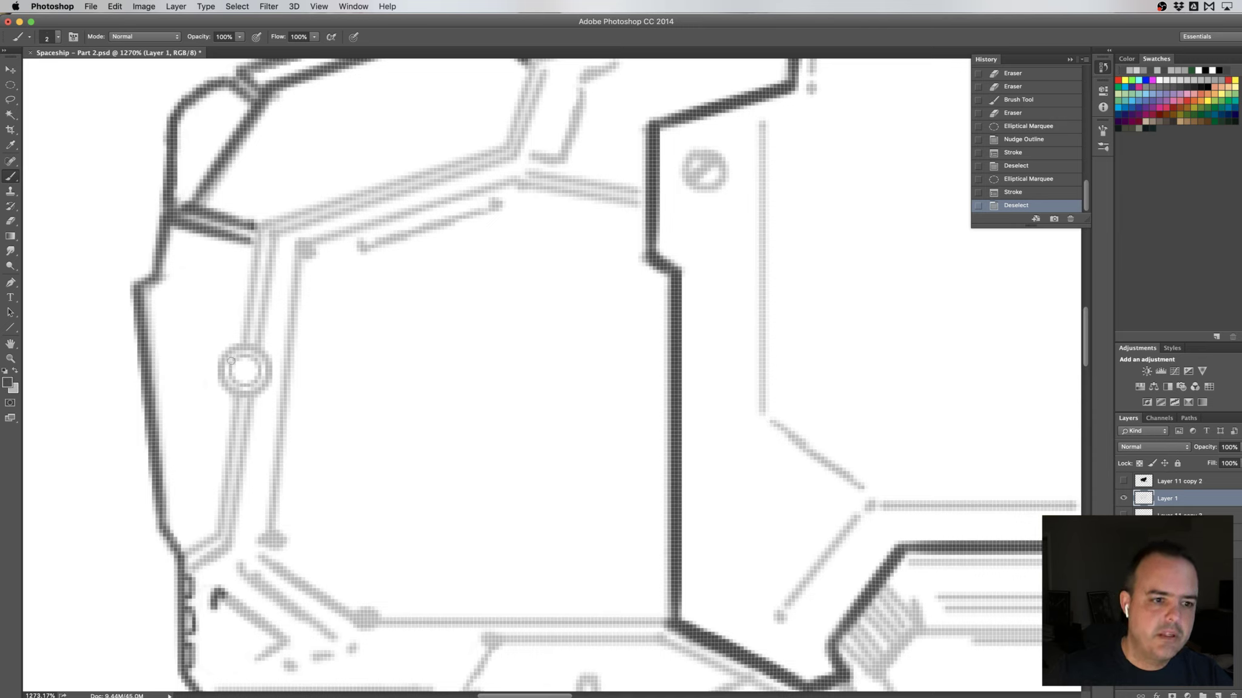
{"action": "left_click", "coordinate": [47, 37]}
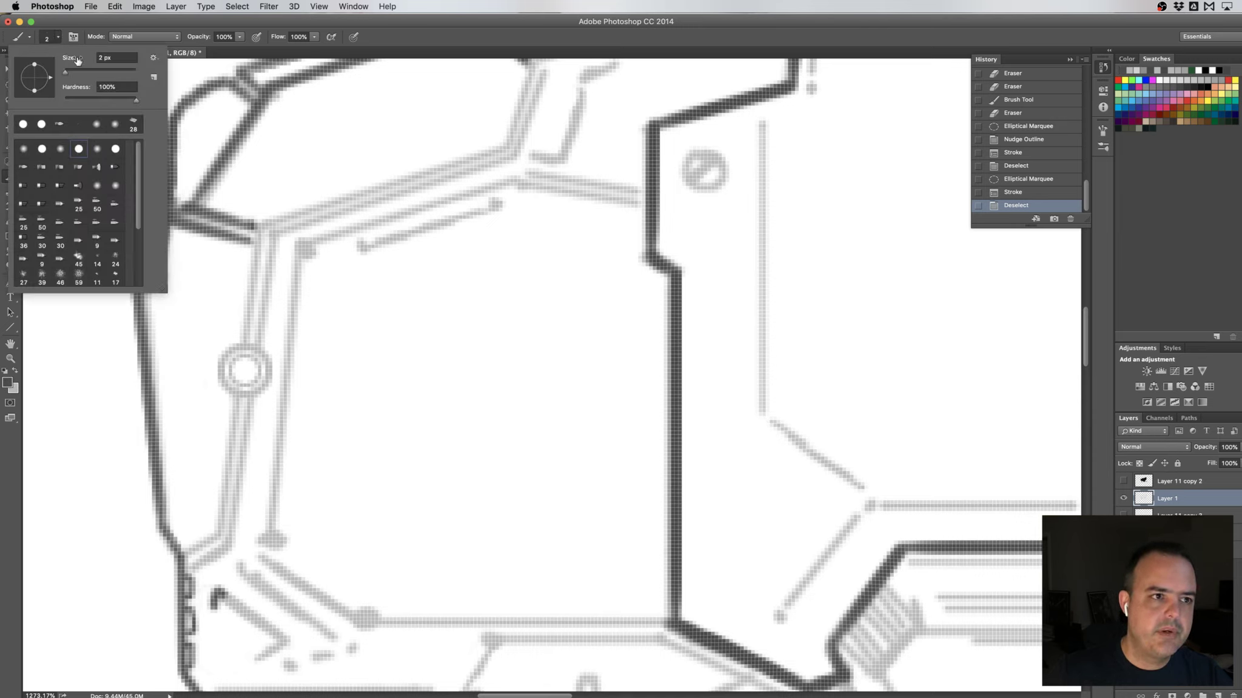
{"action": "type", "text": "2"}
{"action": "key", "text": "Return"}
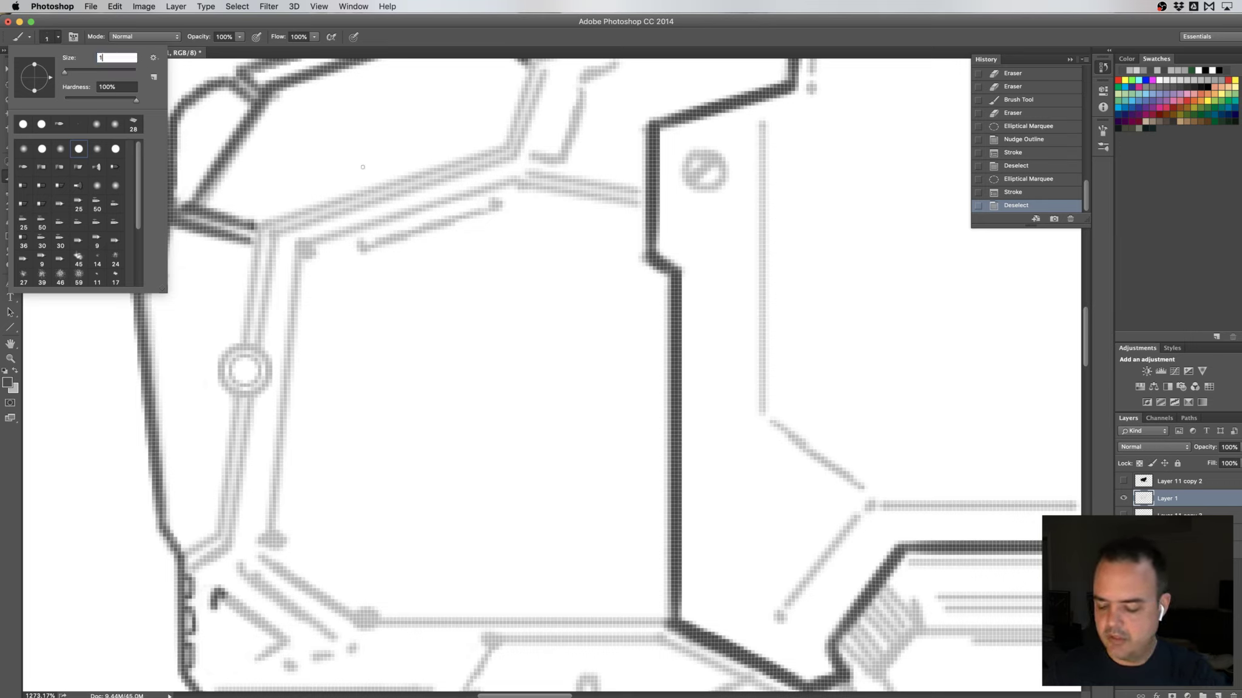
{"action": "type", "text": "1"}
{"action": "key", "text": "Return"}
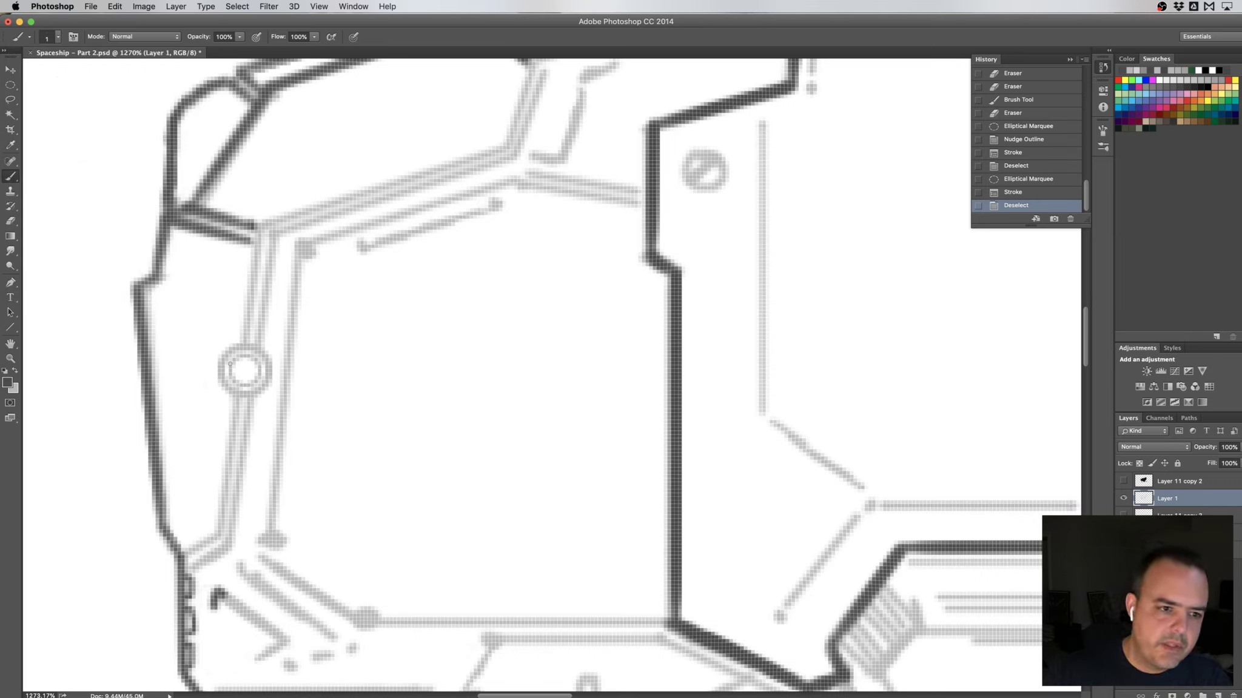
- Dab small dark pixel marks inside and along the left side of the double ring
{"action": "left_click", "coordinate": [232, 361]}
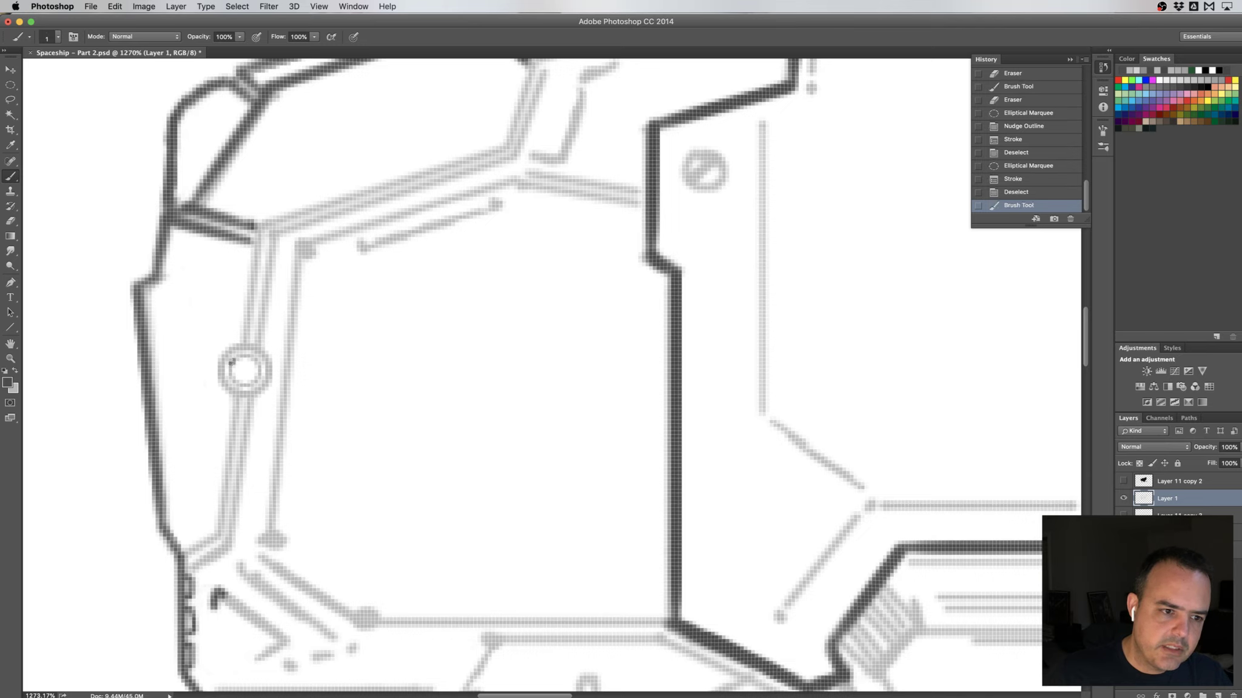
{"action": "left_click", "coordinate": [230, 366]}
{"action": "left_click", "coordinate": [230, 370]}
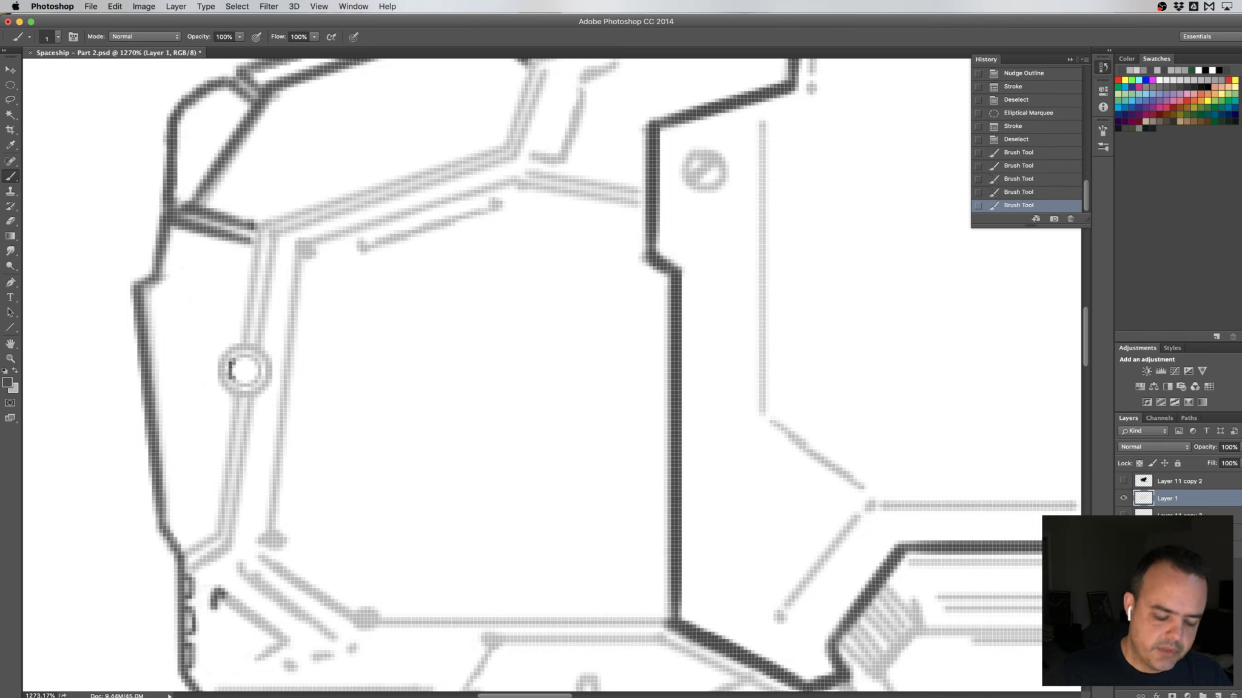
{"action": "left_click", "coordinate": [231, 375]}
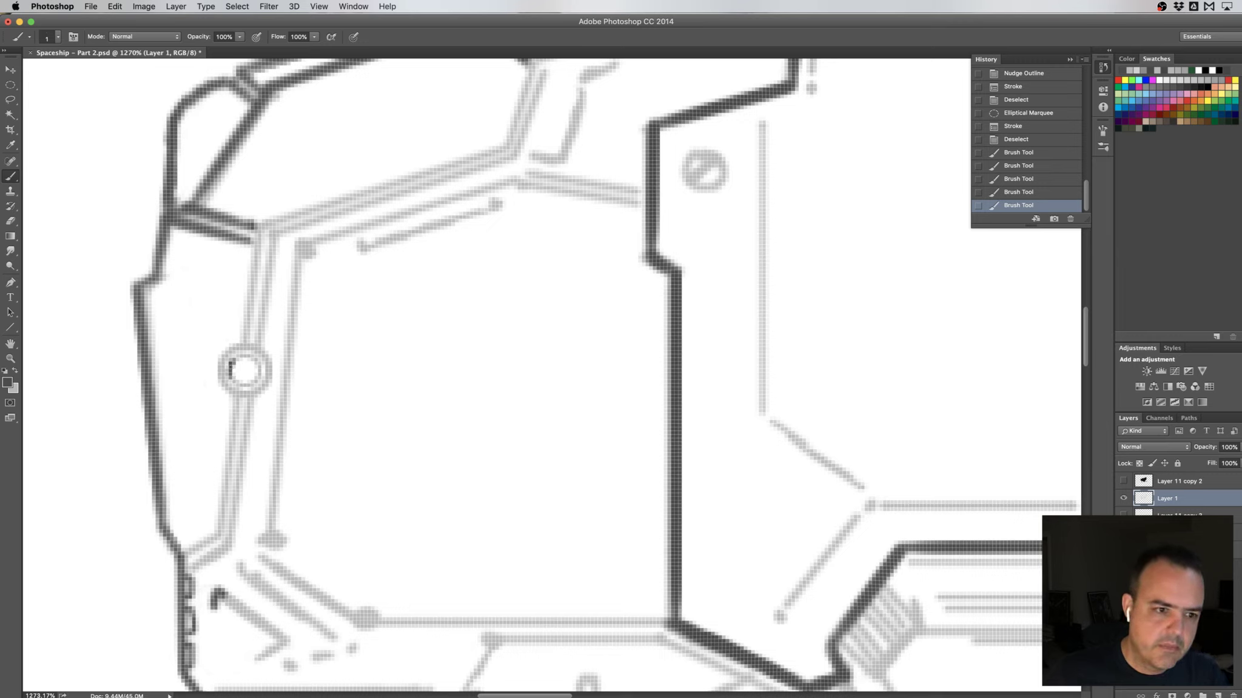
{"action": "left_click", "coordinate": [231, 371]}
{"action": "left_click", "coordinate": [231, 371]}
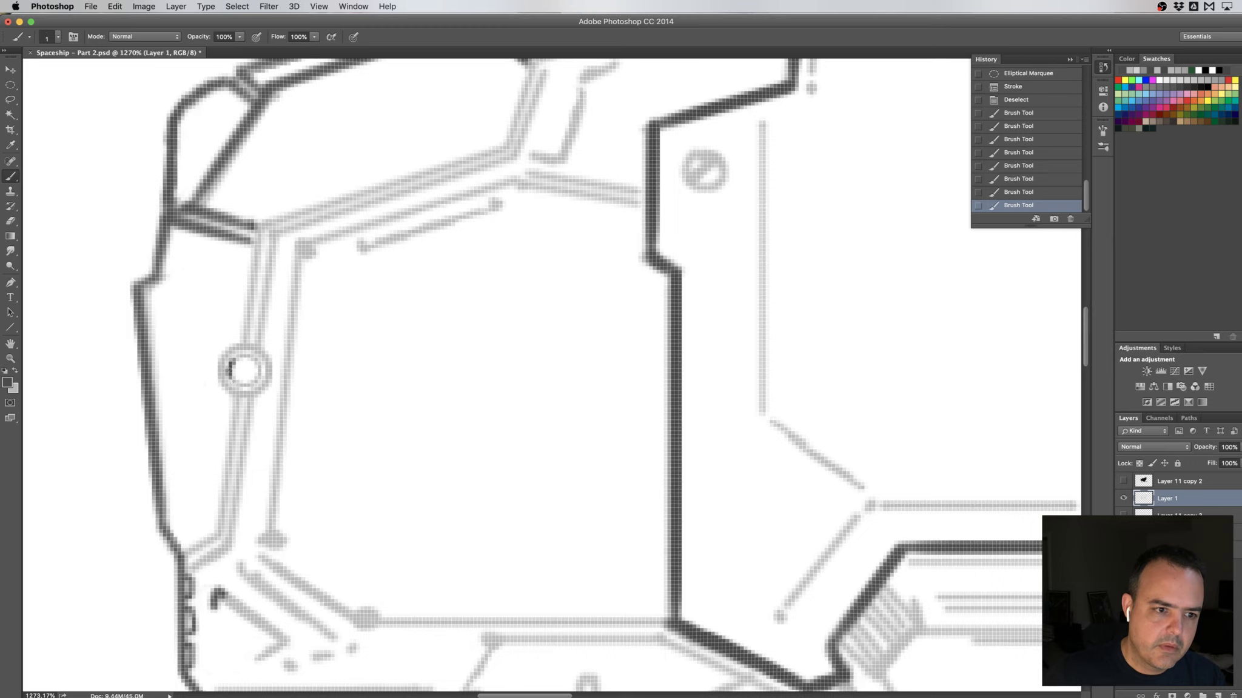
{"action": "left_click", "coordinate": [231, 371]}
{"action": "left_click", "coordinate": [231, 371]}
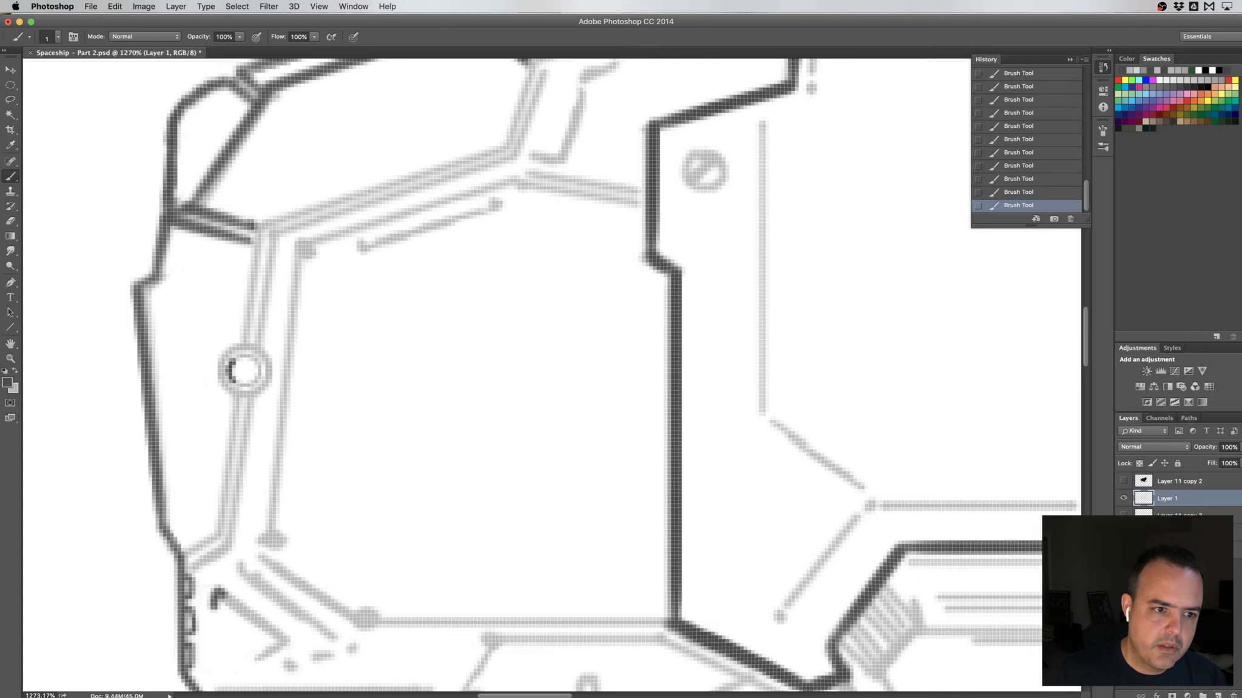
{"action": "scroll", "coordinate": [231, 371], "scroll_direction": "down", "scroll_amount": 2}
{"action": "scroll", "coordinate": [338, 332], "scroll_direction": "down", "scroll_amount": 3}
- Revert History to the Deselect state, removing the ring touch-up dabs, and collapse the History panel
{"action": "scroll", "coordinate": [314, 334], "scroll_direction": "down", "scroll_amount": 3}
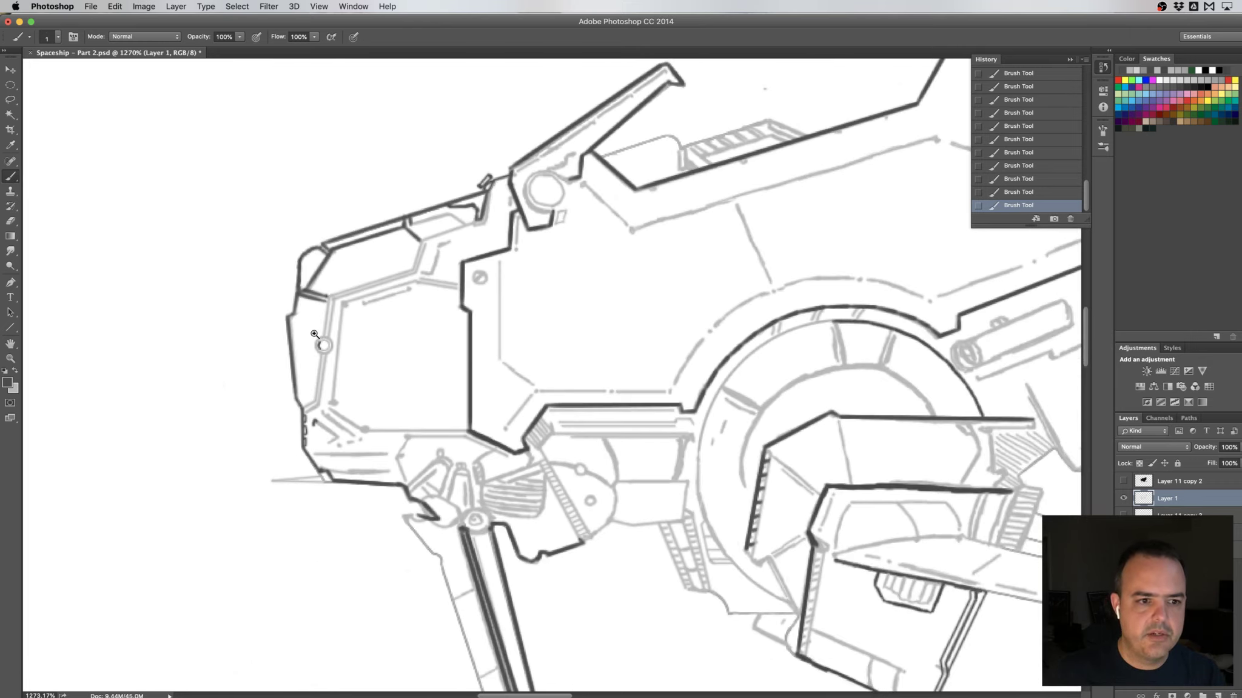
{"action": "key", "text": "ctrl+t"}
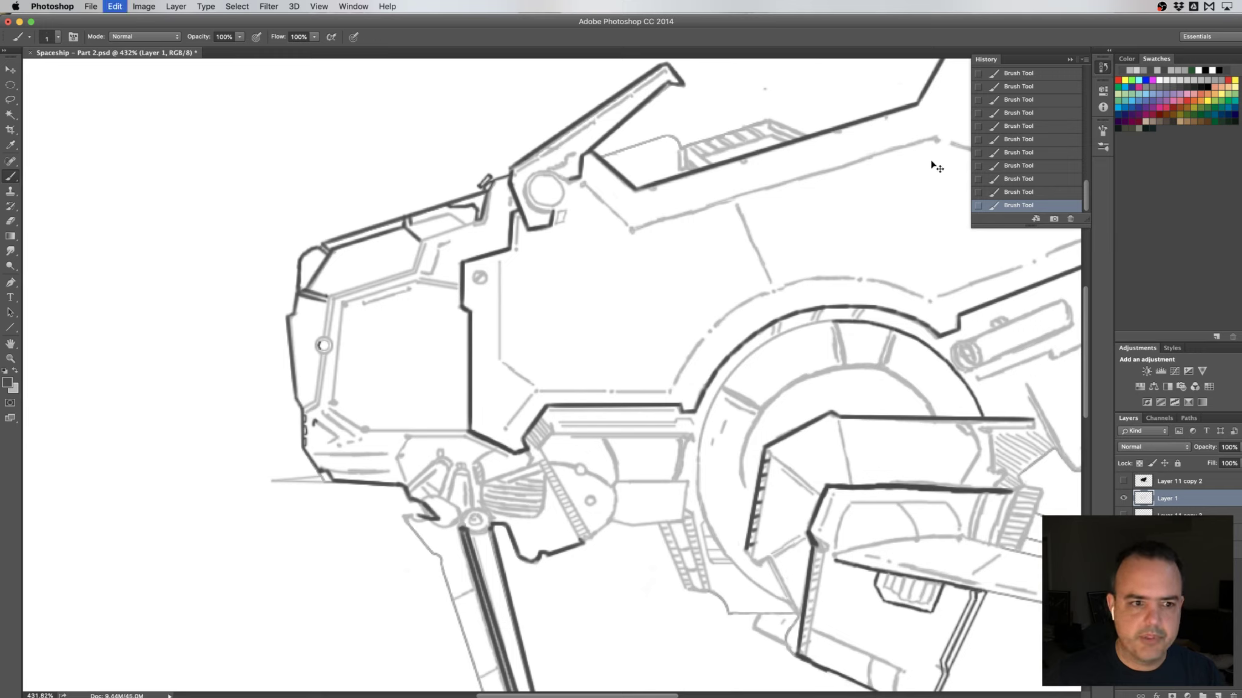
{"action": "left_click", "coordinate": [1022, 166]}
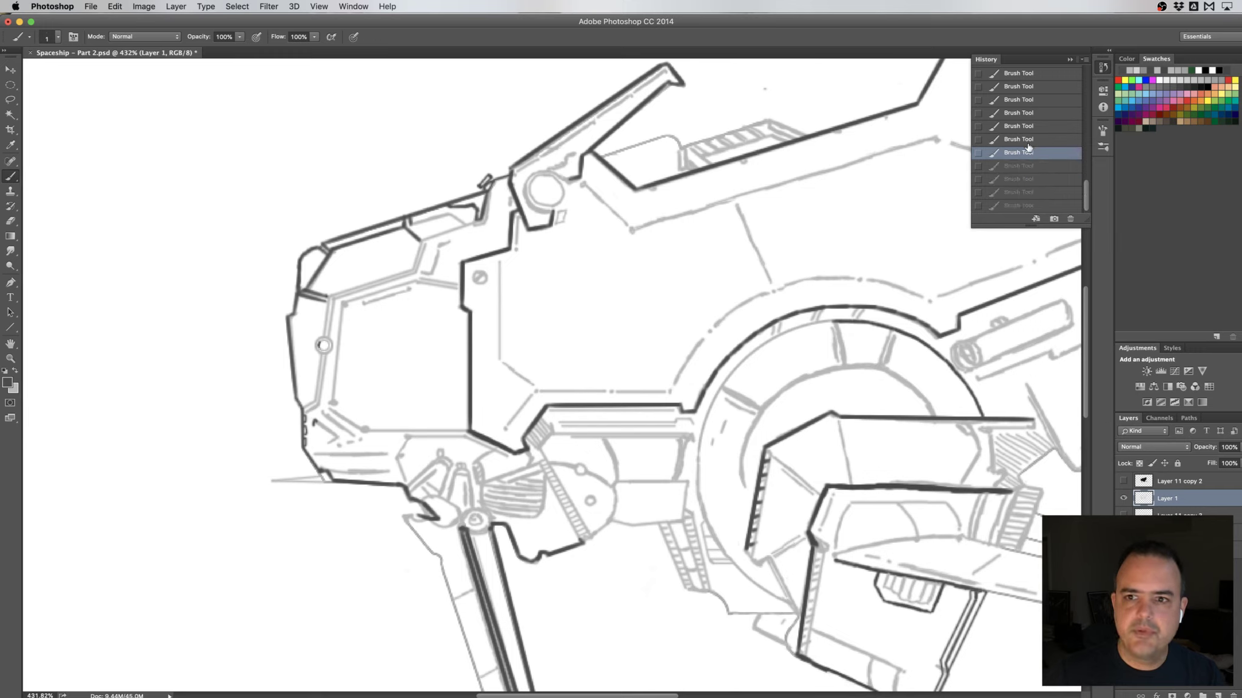
{"action": "left_click", "coordinate": [1031, 139]}
{"action": "left_click", "coordinate": [1038, 113]}
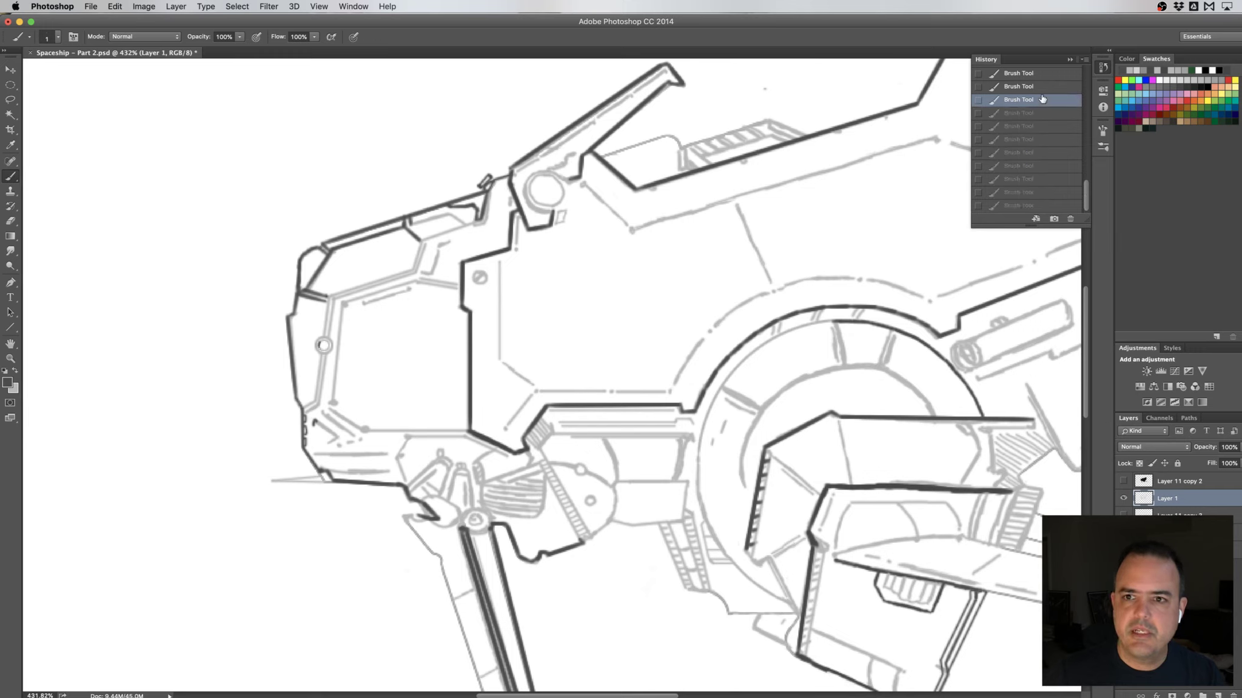
{"action": "left_click", "coordinate": [1040, 87]}
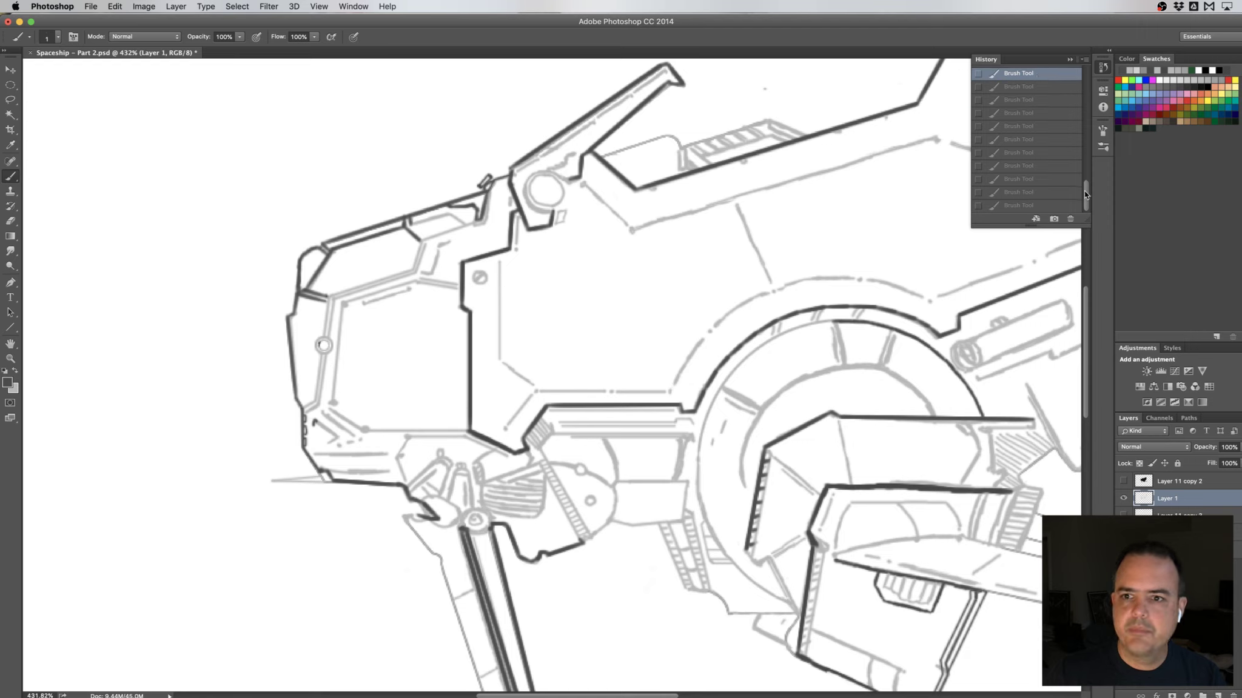
{"action": "left_click_drag", "start_coordinate": [1085, 192], "coordinate": [1094, 170]}
{"action": "scroll", "coordinate": [1044, 176], "scroll_direction": "up", "scroll_amount": 3}
{"action": "left_click", "coordinate": [1034, 177]}
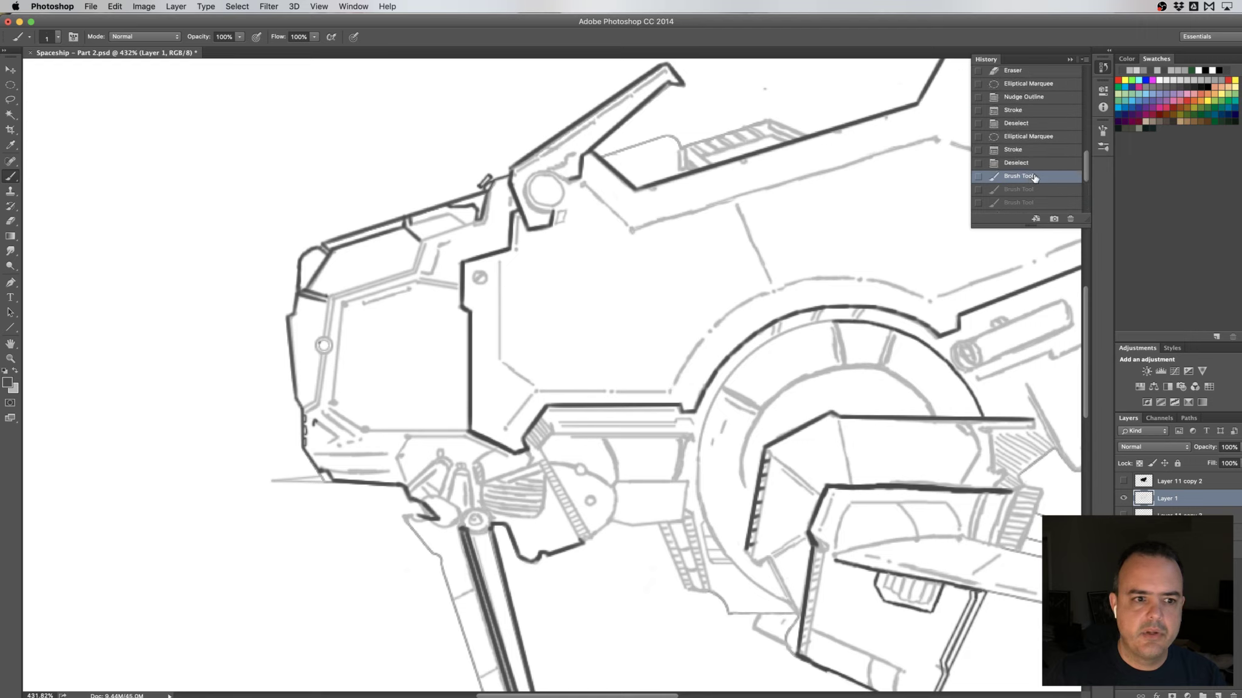
{"action": "left_click", "coordinate": [1024, 163]}
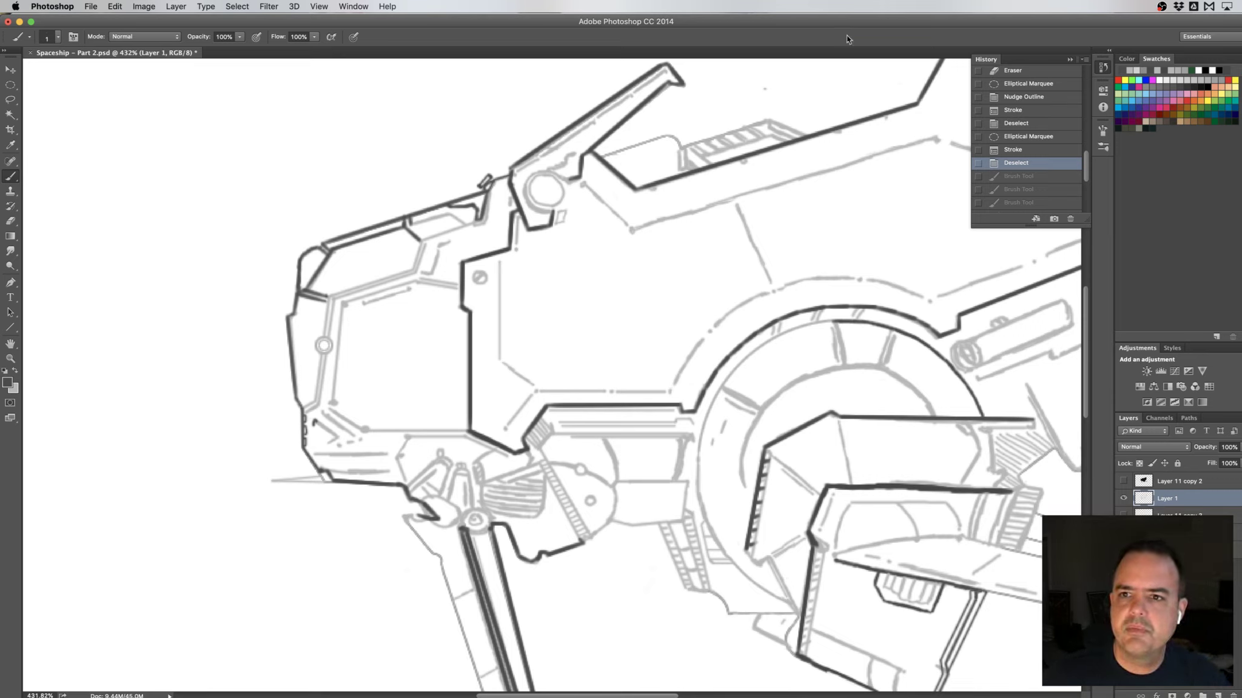
{"action": "left_click", "coordinate": [1069, 58]}
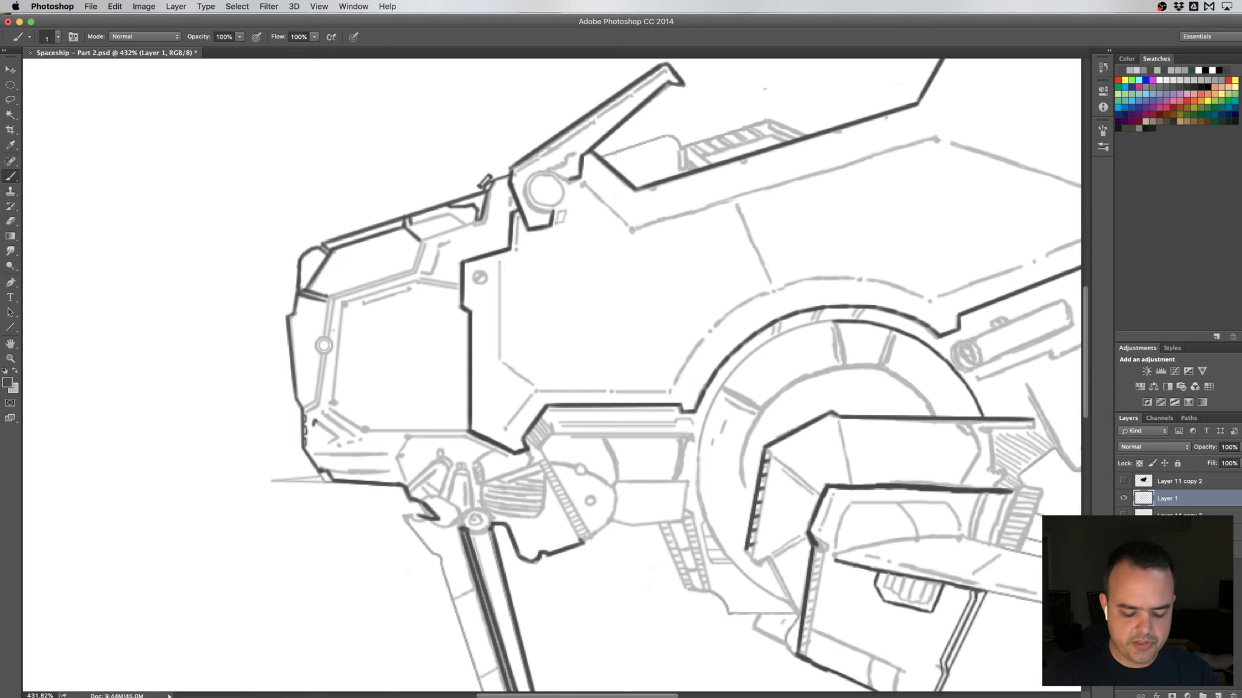
- Erase a short piece of the grey line below the small ring with a 10 px eraser
{"action": "left_click_drag", "start_coordinate": [355, 339], "coordinate": [405, 334]}
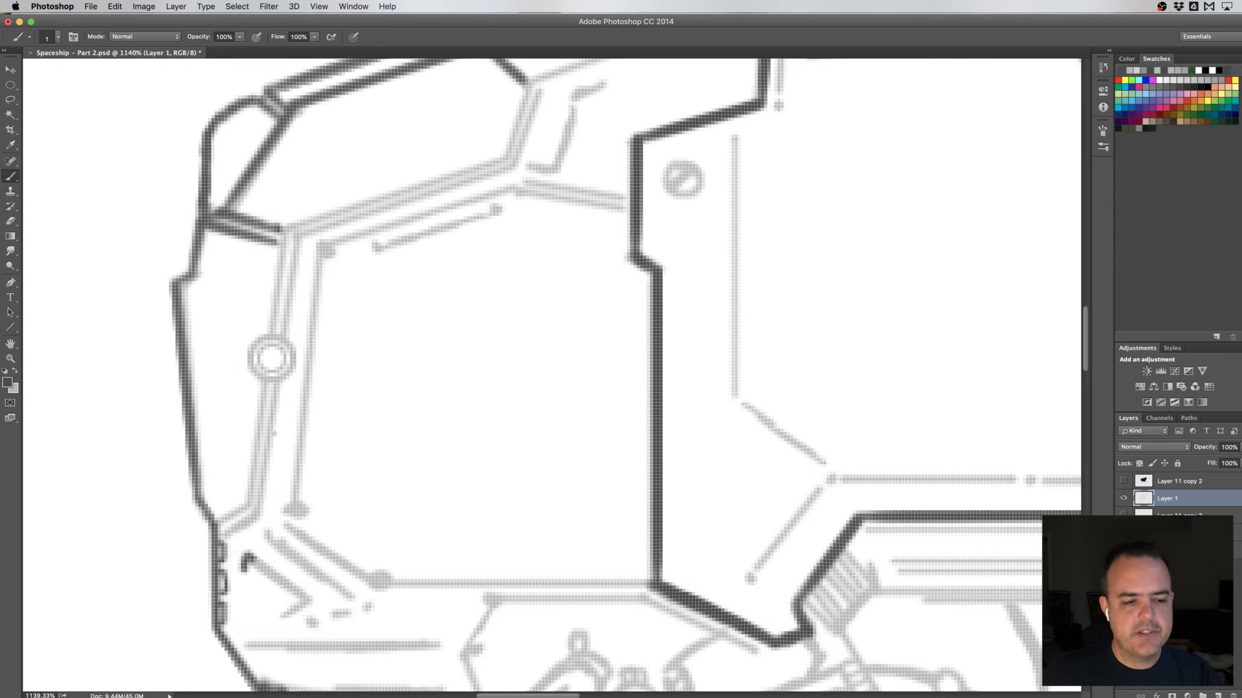
{"action": "key", "text": "e"}
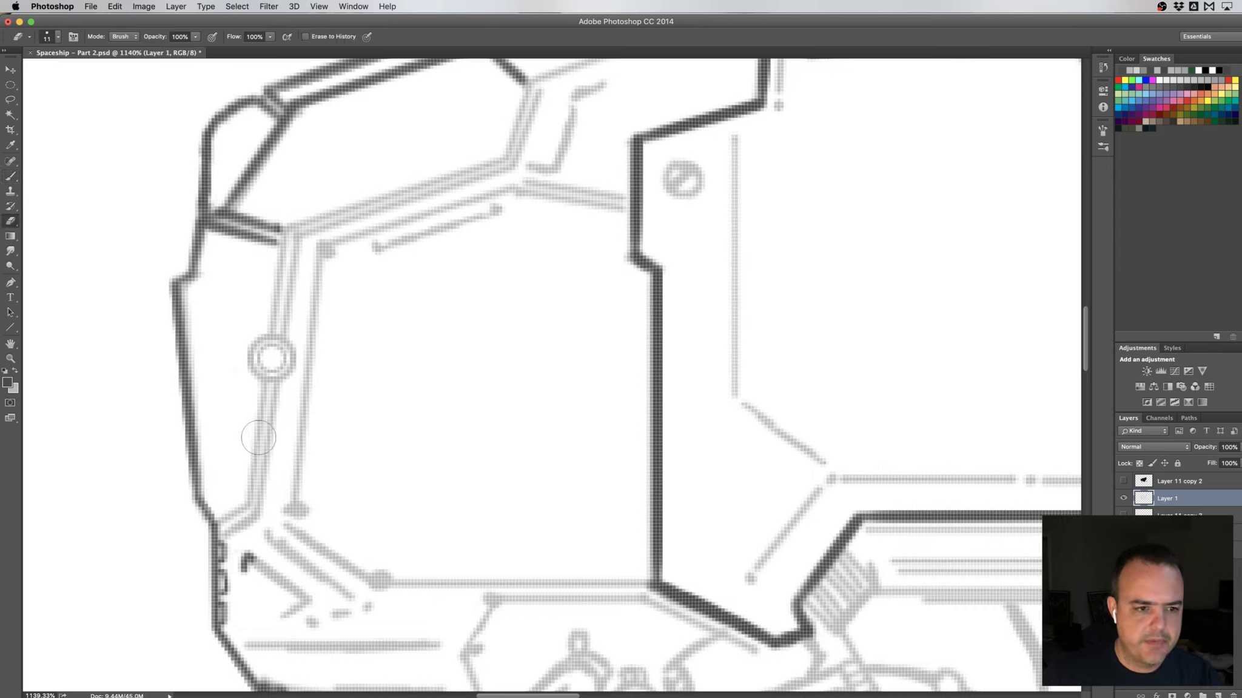
{"action": "left_click_drag", "start_coordinate": [262, 437], "coordinate": [260, 438]}
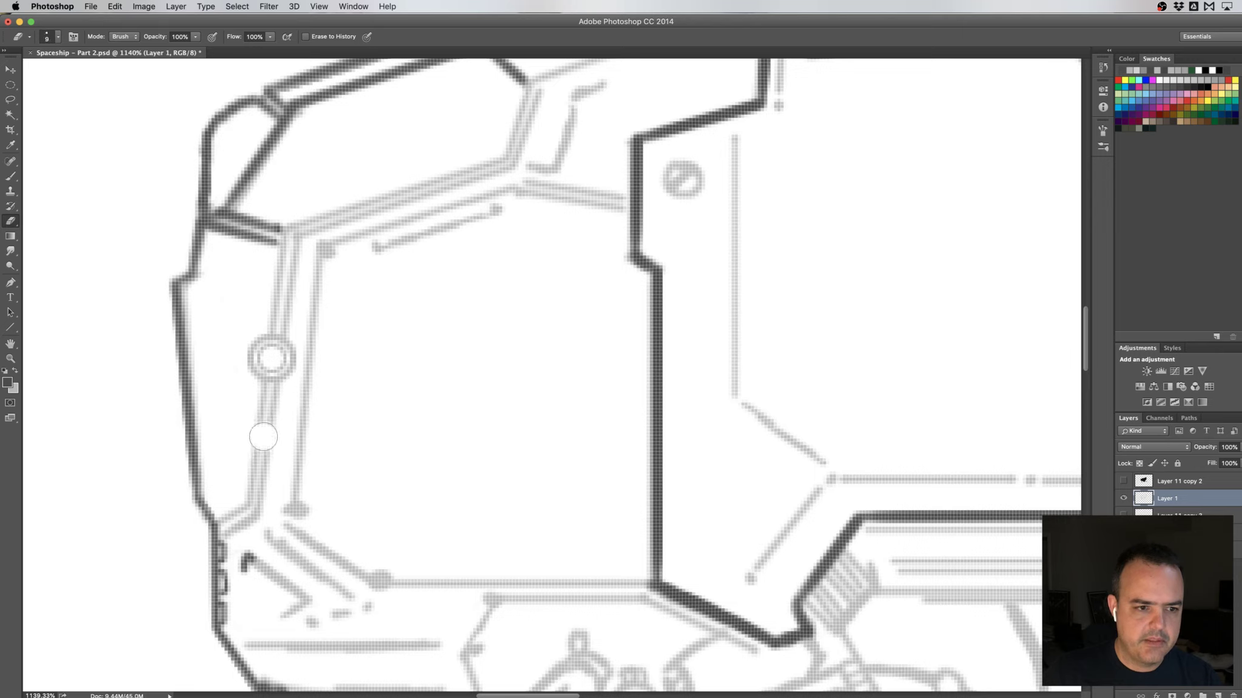
{"action": "left_click", "coordinate": [263, 438]}
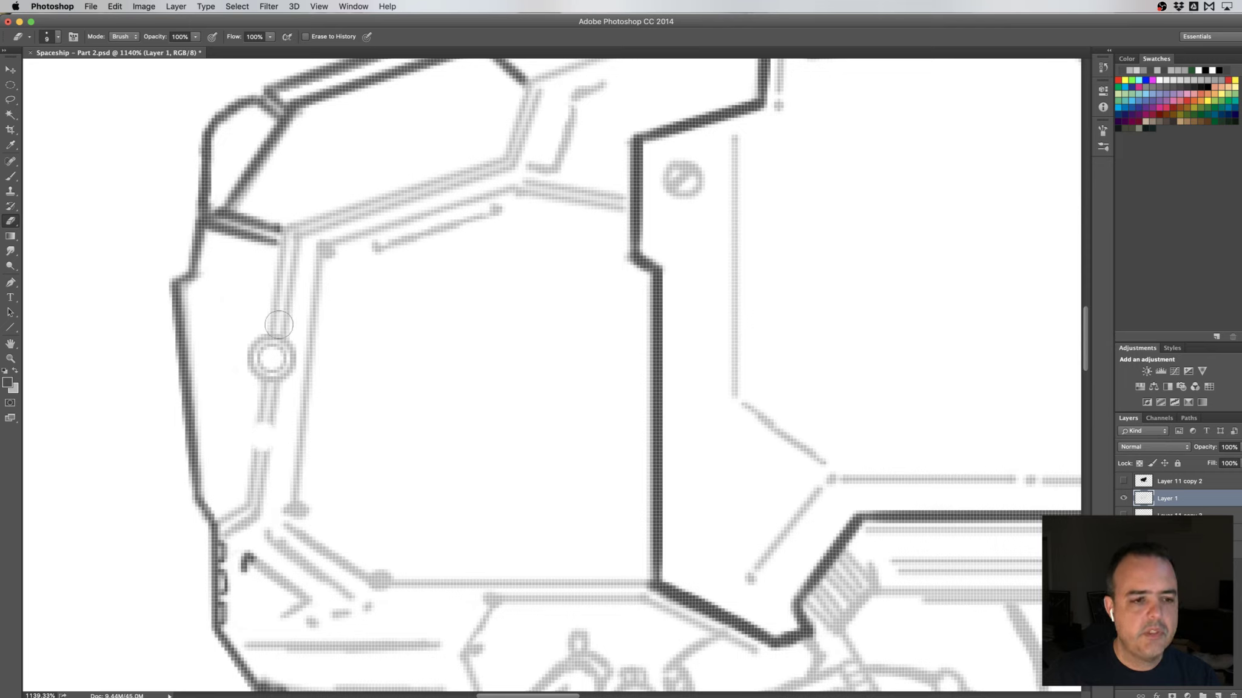
{"action": "left_click", "coordinate": [10, 85]}
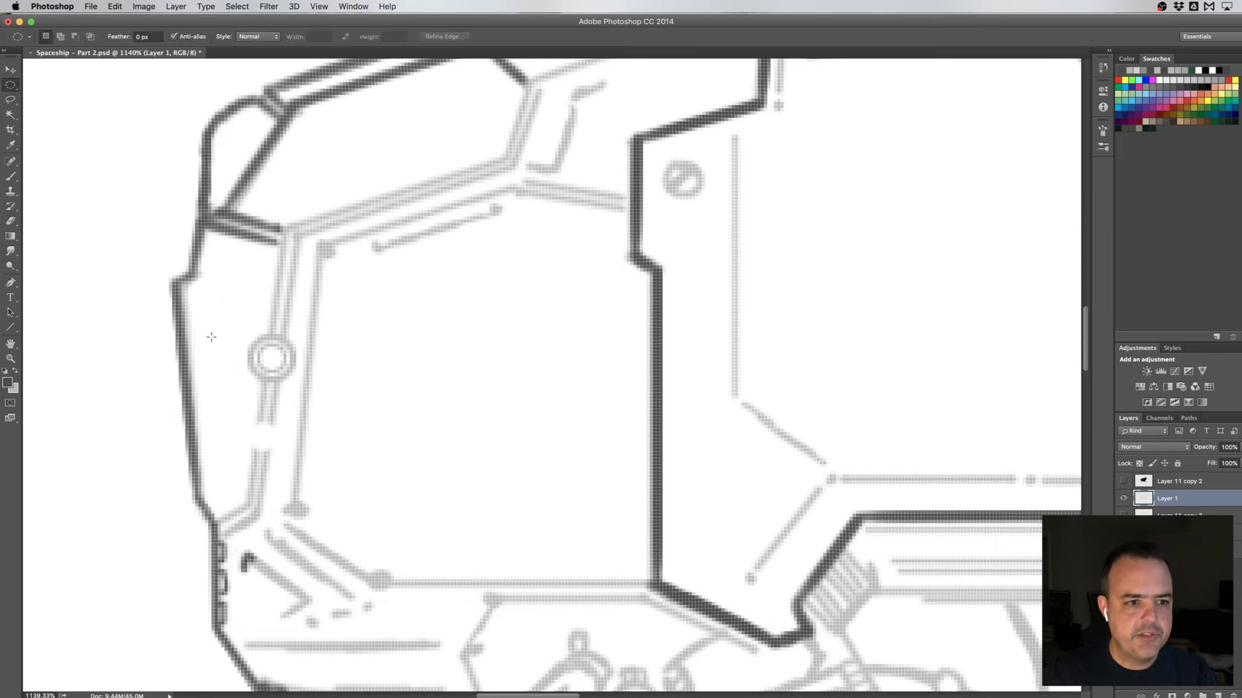
- Select the small ring with an elliptical marquee and place a duplicate lower on the rail
{"action": "left_click_drag", "start_coordinate": [251, 339], "coordinate": [295, 385]}
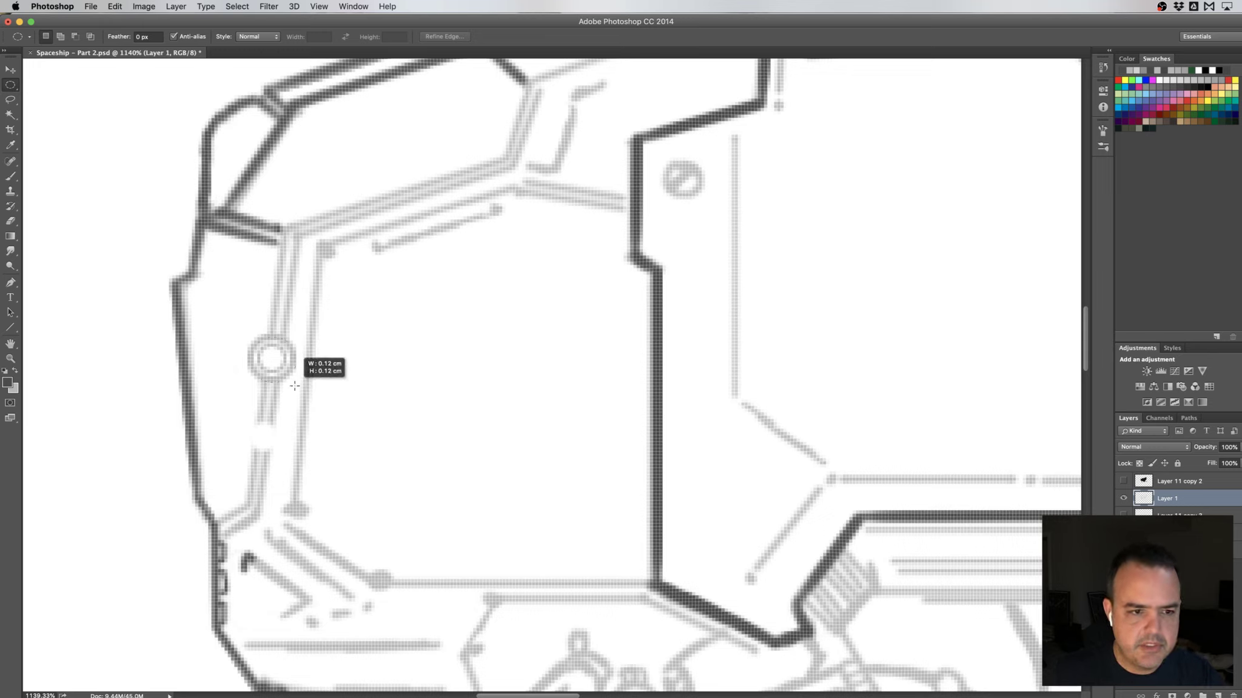
{"action": "left_click_drag", "start_coordinate": [295, 386], "coordinate": [294, 382]}
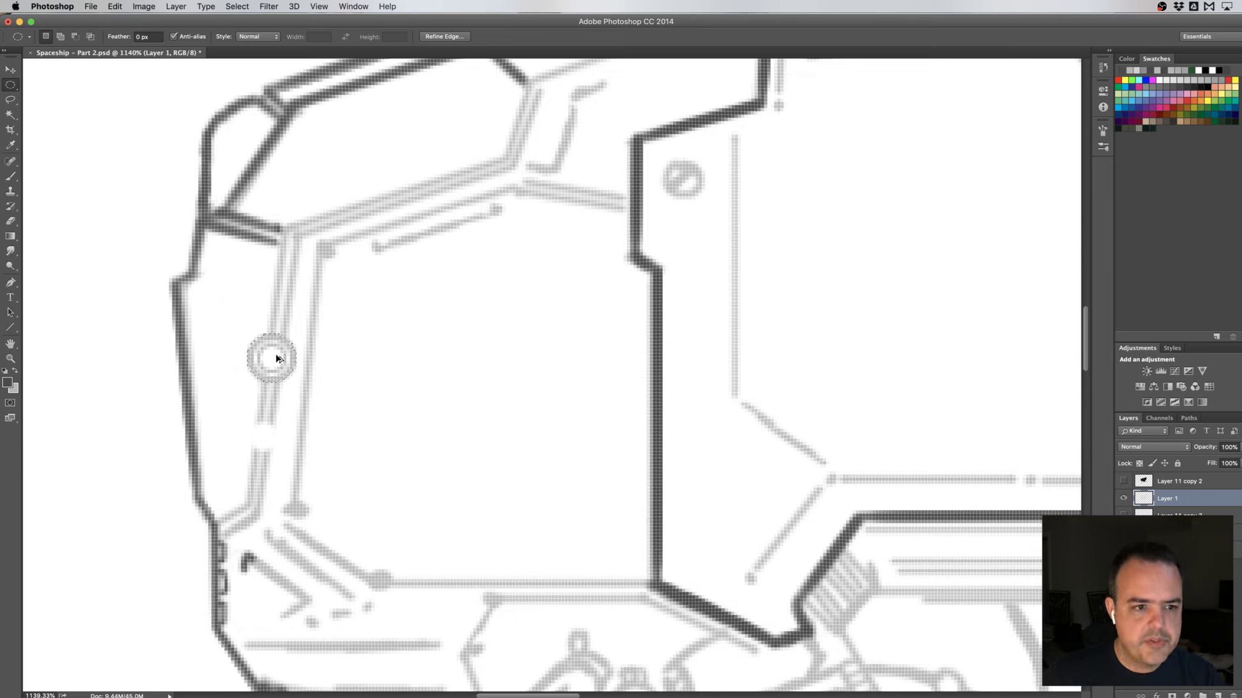
{"action": "left_click_drag", "start_coordinate": [289, 360], "coordinate": [397, 431]}
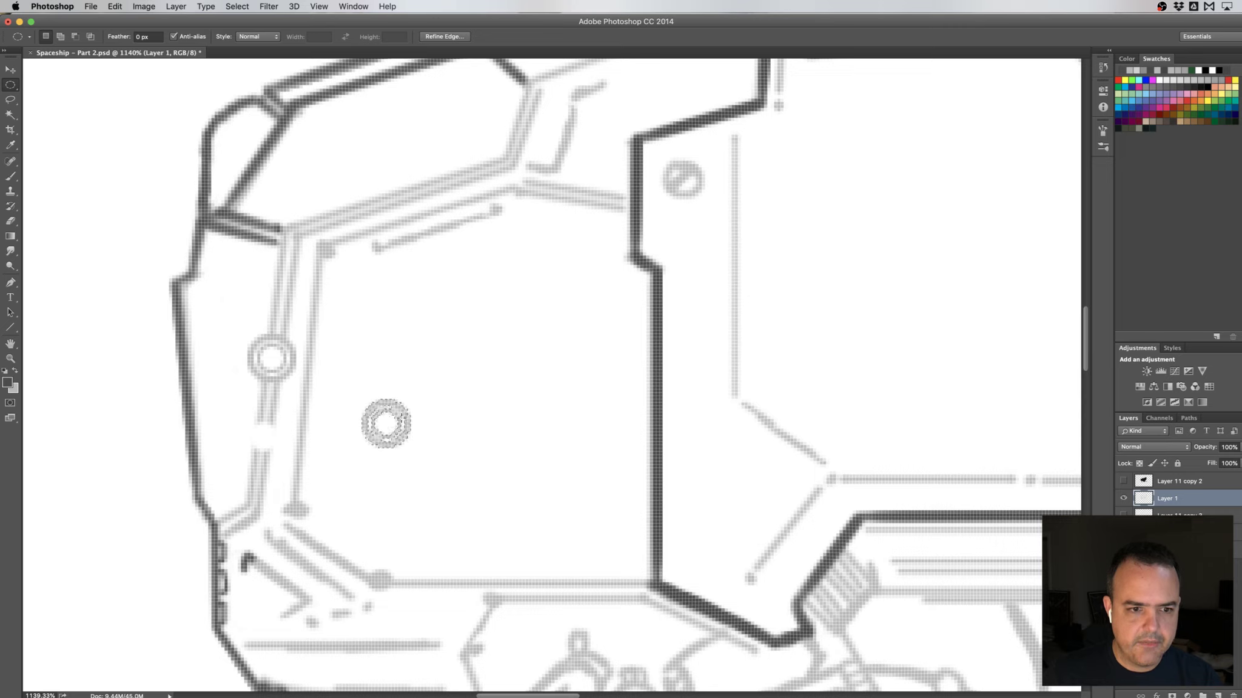
{"action": "left_click_drag", "start_coordinate": [395, 416], "coordinate": [273, 424]}
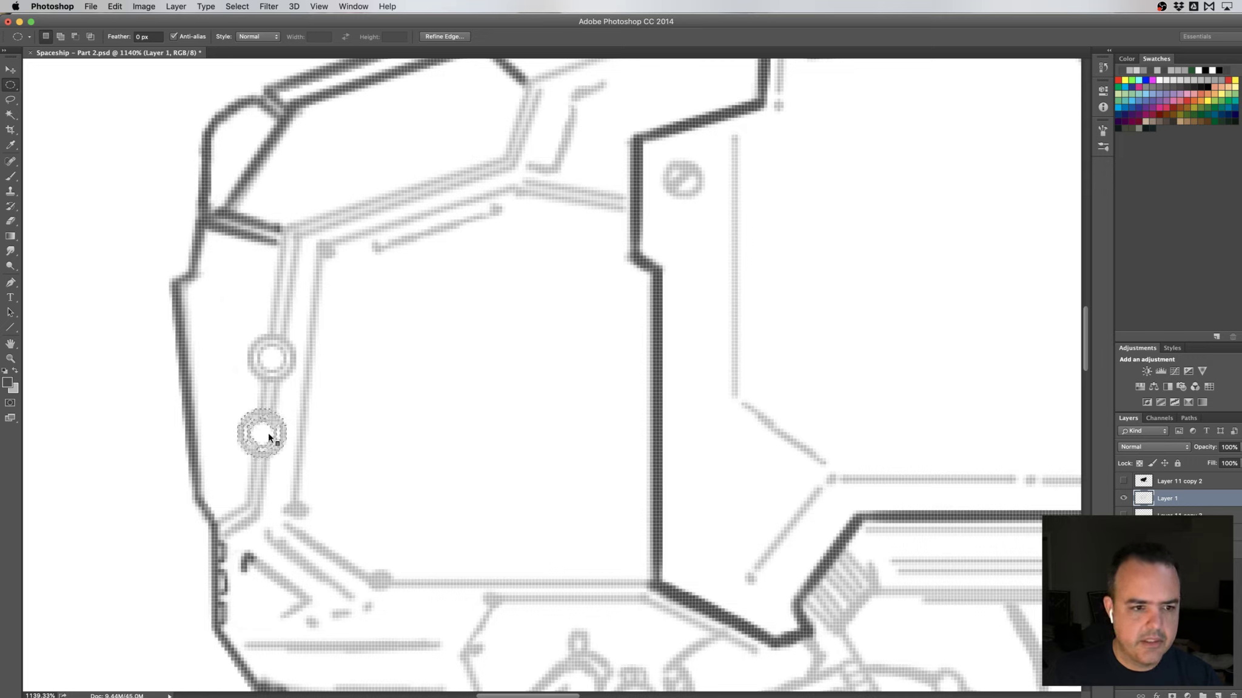
- Scale the ring copy down to about 87%, centre it on the rail, and deselect
{"action": "right_click", "coordinate": [276, 428]}
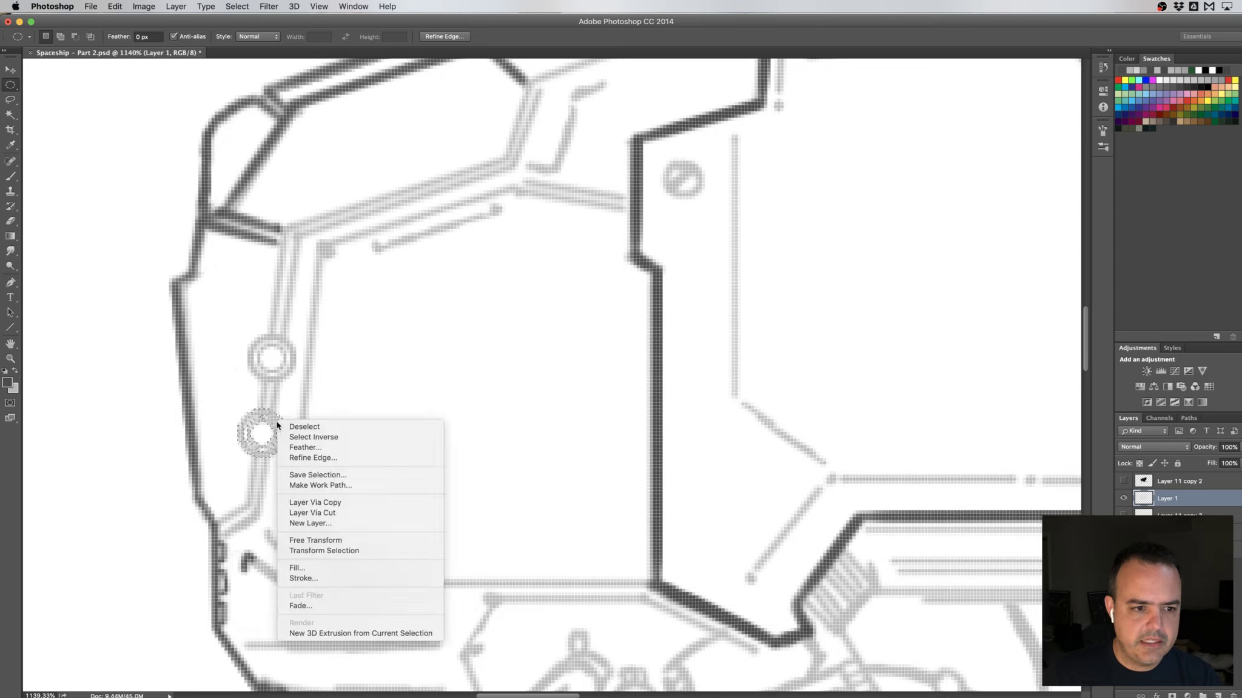
{"action": "left_click", "coordinate": [338, 539]}
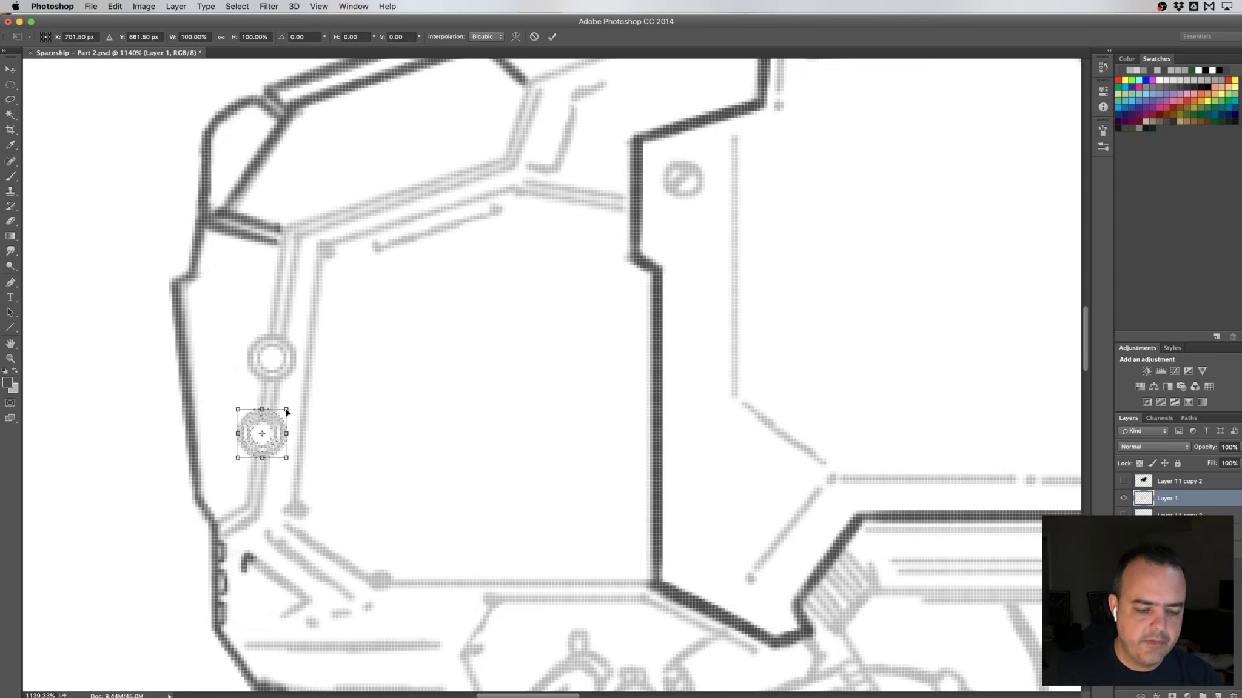
{"action": "left_click_drag", "start_coordinate": [287, 409], "coordinate": [278, 422]}
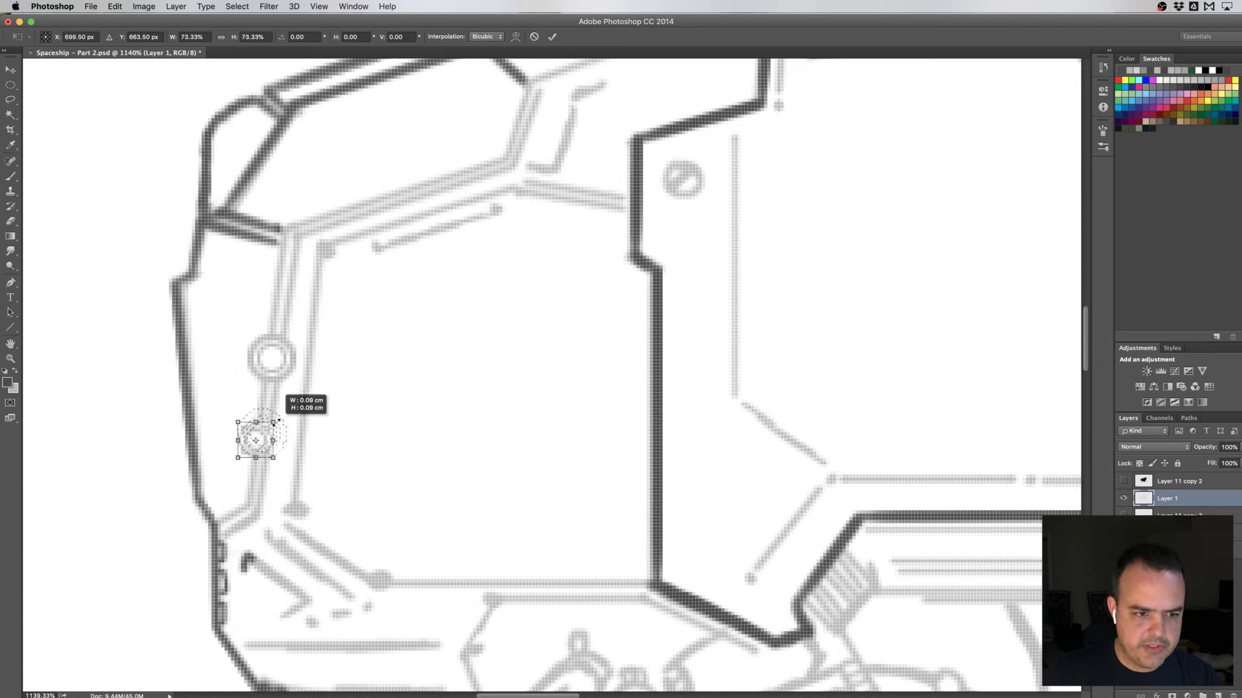
{"action": "left_click_drag", "start_coordinate": [278, 422], "coordinate": [275, 445]}
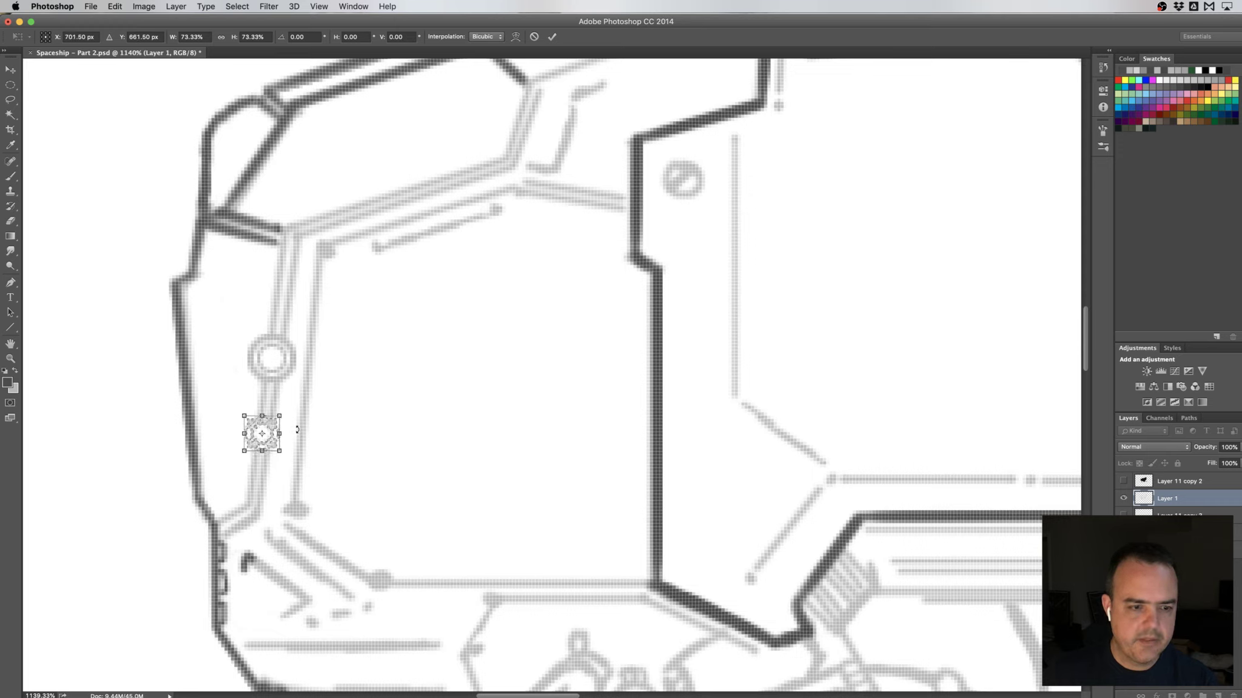
{"action": "key", "text": "Right"}
{"action": "key", "text": "Down"}
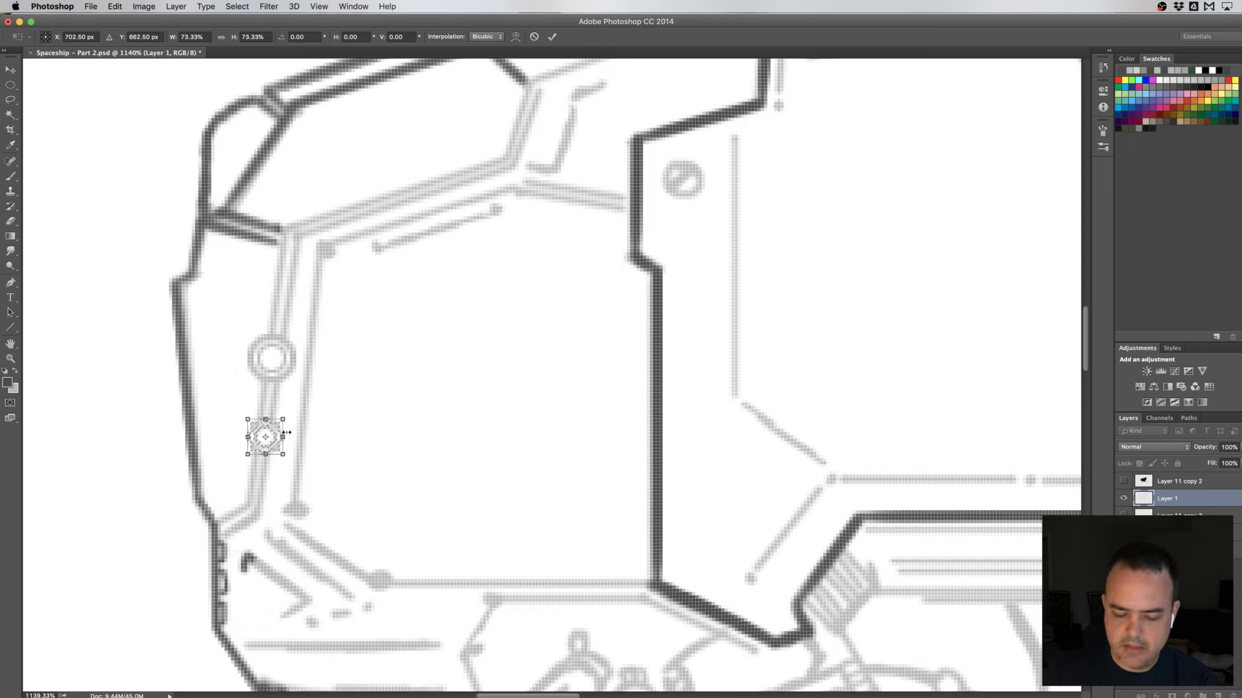
{"action": "key", "text": "Up"}
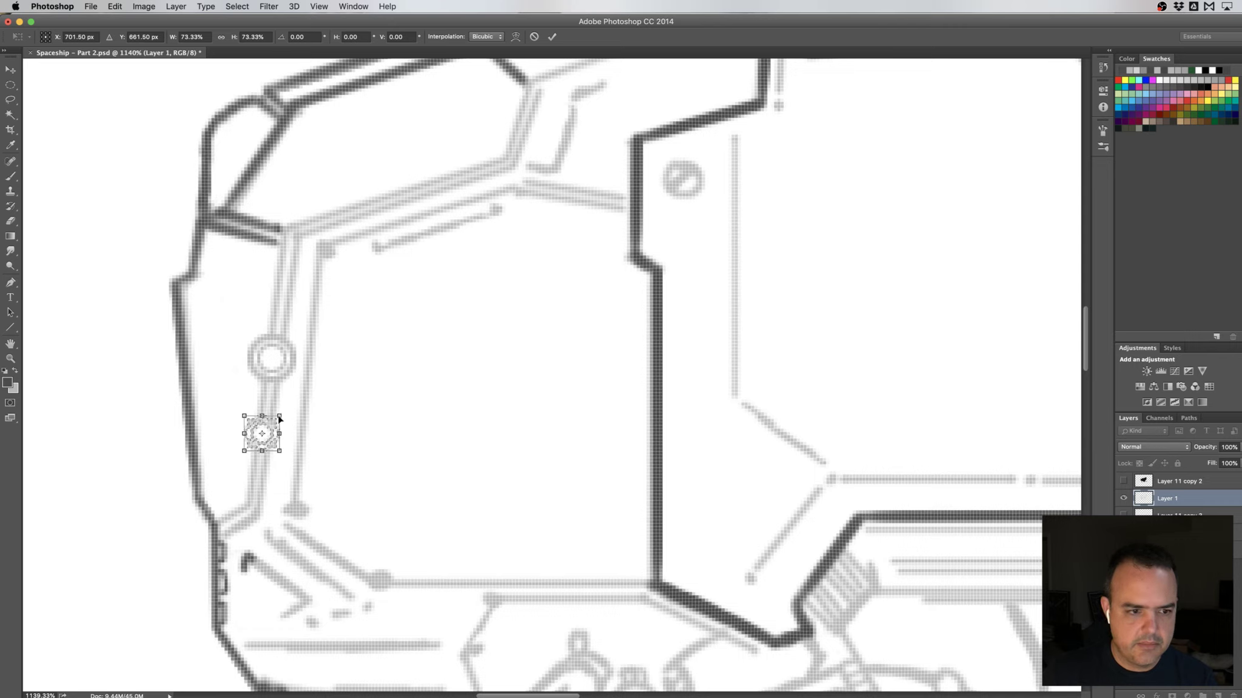
{"action": "left_click_drag", "start_coordinate": [279, 418], "coordinate": [276, 418]}
{"action": "key", "text": "Right"}
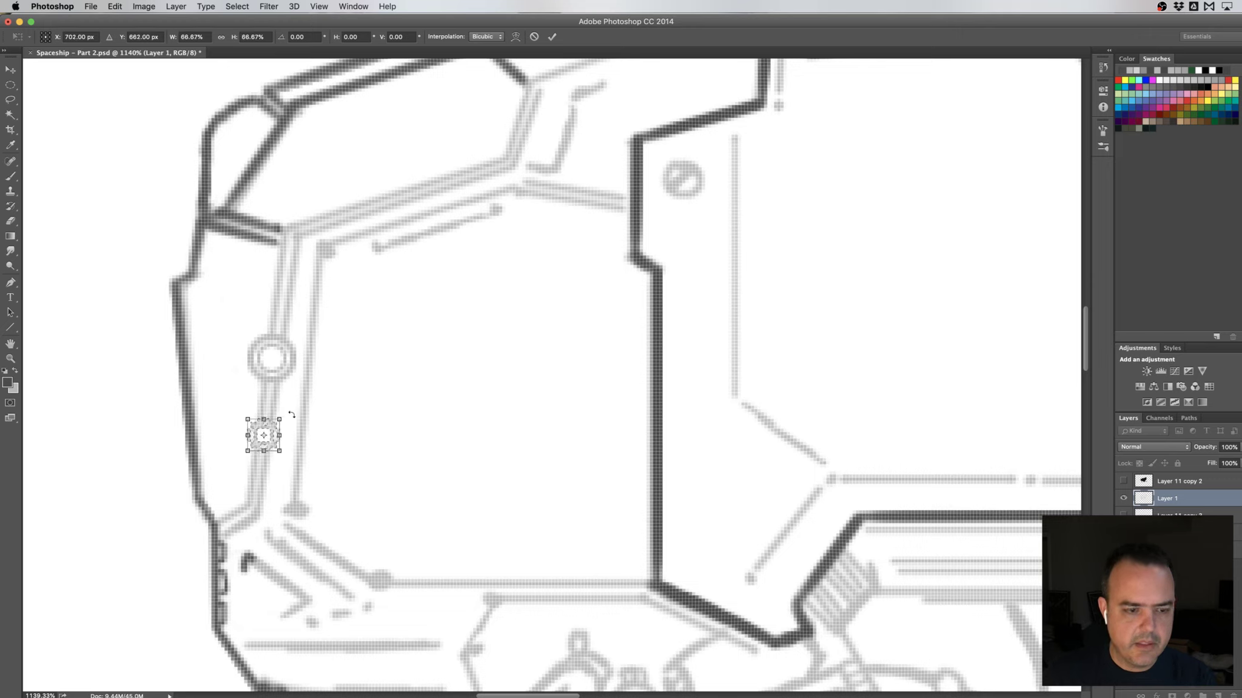
{"action": "key", "text": "Return"}
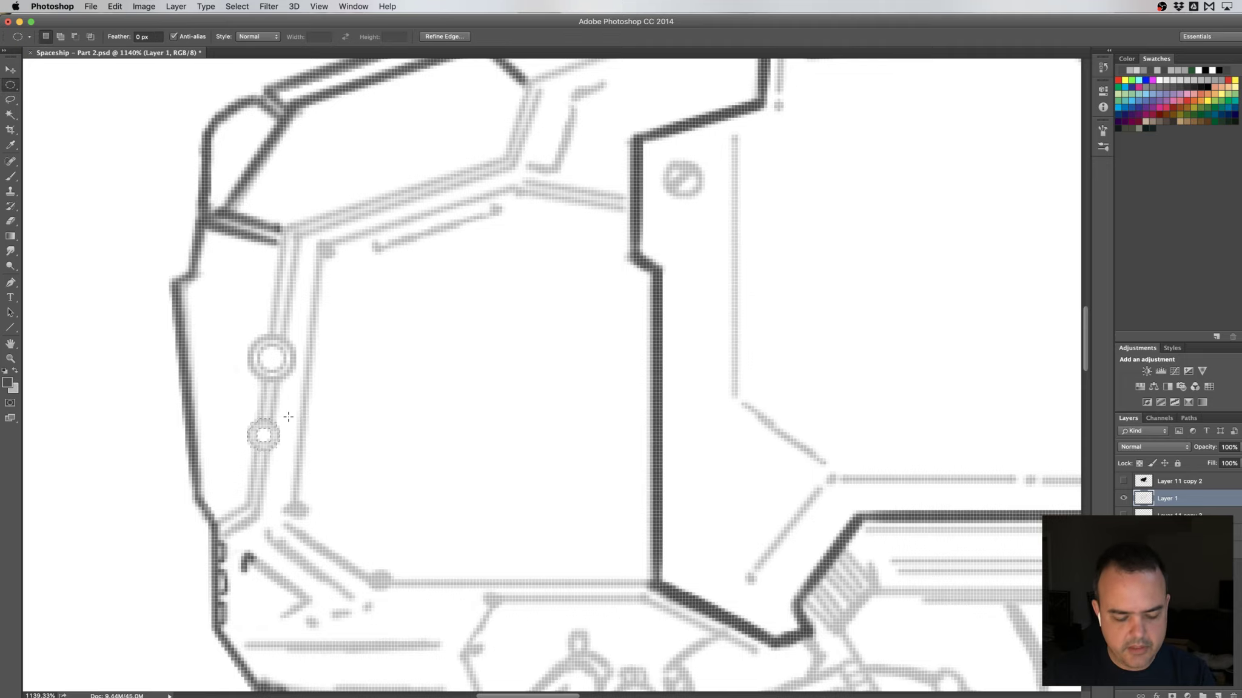
{"action": "key", "text": "super+d"}
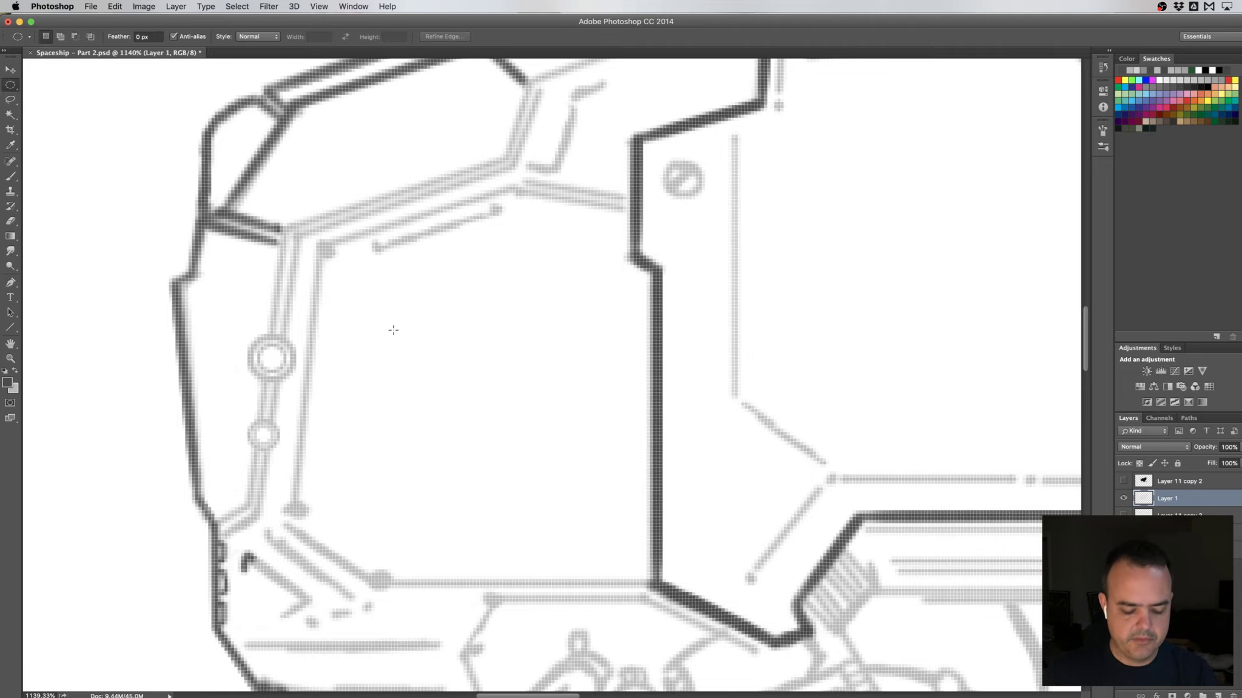
- View the whole ship, flip the canvas horizontally, and bring the nose section into view
{"action": "scroll", "coordinate": [406, 366], "scroll_direction": "down", "scroll_amount": 2}
{"action": "scroll", "coordinate": [388, 363], "scroll_direction": "down", "scroll_amount": 2}
{"action": "scroll", "coordinate": [424, 358], "scroll_direction": "down", "scroll_amount": 1}
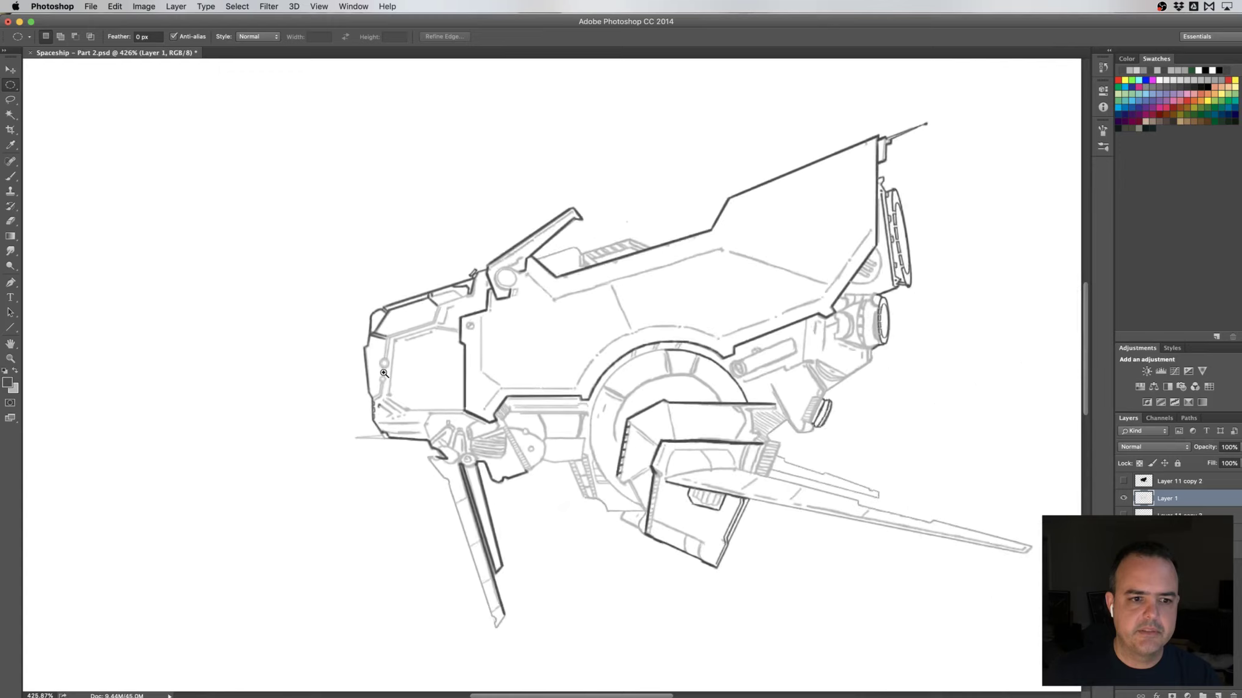
{"action": "scroll", "coordinate": [485, 352], "scroll_direction": "down", "scroll_amount": 1}
{"action": "left_click_drag", "start_coordinate": [580, 334], "coordinate": [440, 353]}
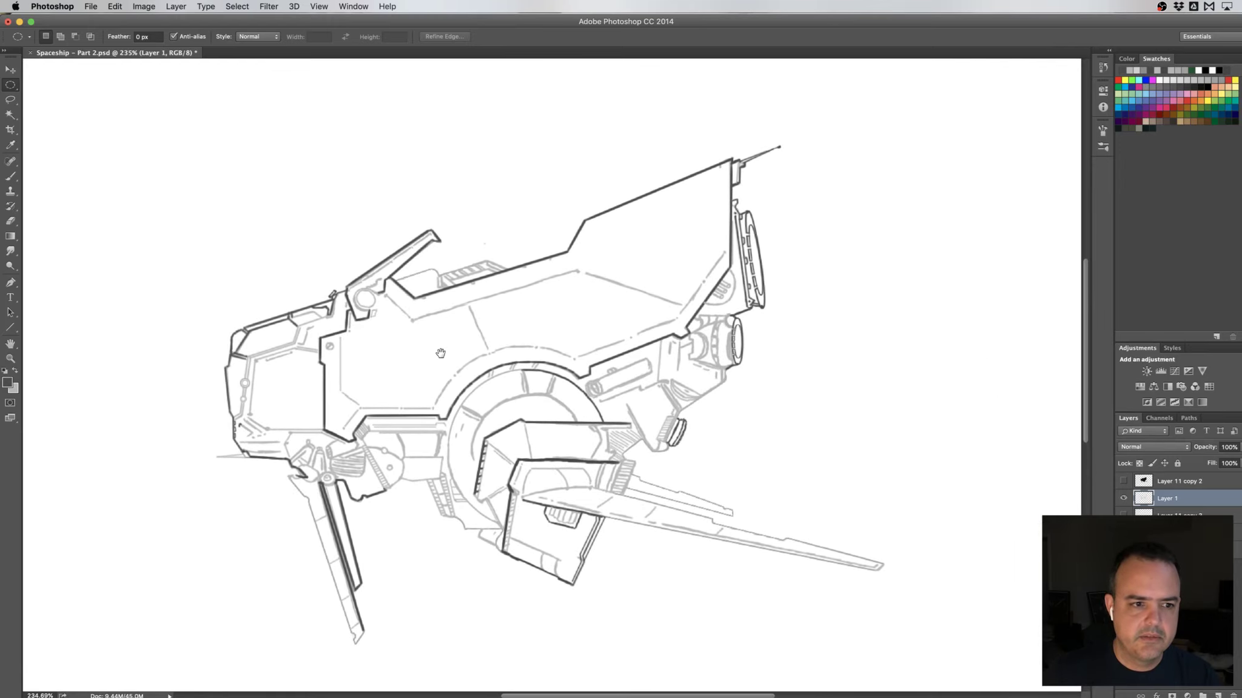
{"action": "scroll", "coordinate": [432, 359], "scroll_direction": "up", "scroll_amount": 1}
{"action": "scroll", "coordinate": [436, 358], "scroll_direction": "up", "scroll_amount": 1}
{"action": "scroll", "coordinate": [439, 357], "scroll_direction": "up", "scroll_amount": 1}
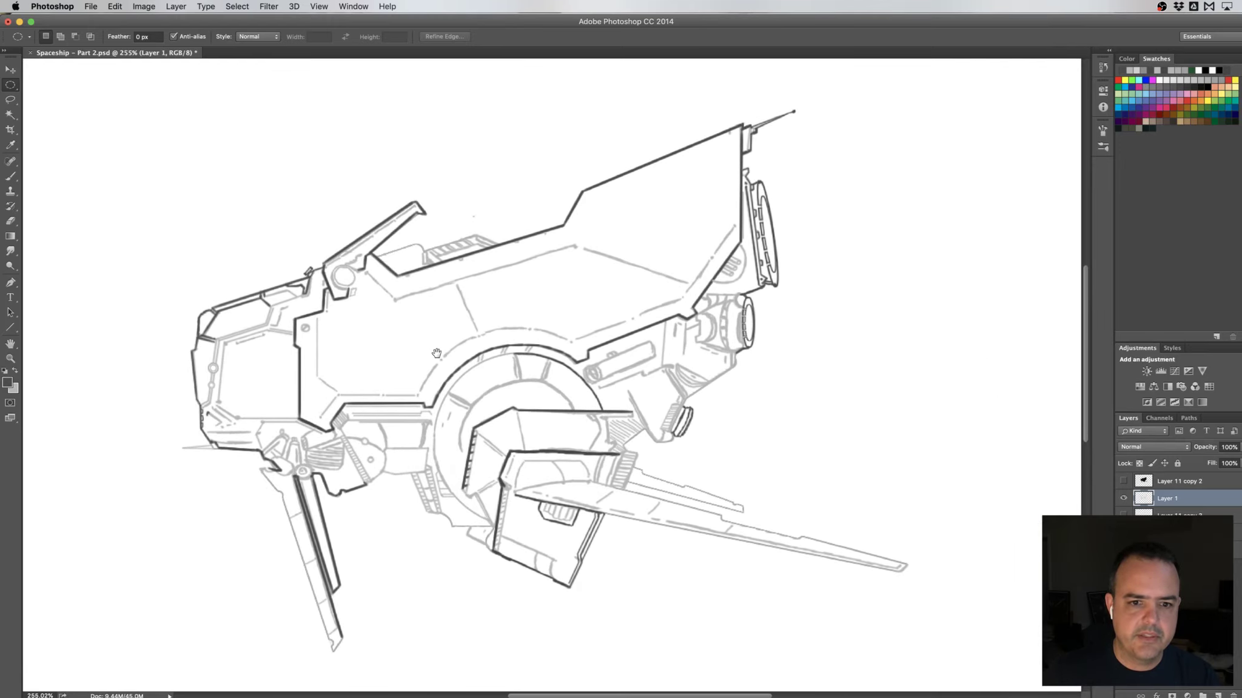
{"action": "scroll", "coordinate": [469, 350], "scroll_direction": "up", "scroll_amount": 1}
{"action": "scroll", "coordinate": [468, 350], "scroll_direction": "down", "scroll_amount": 2}
{"action": "scroll", "coordinate": [430, 346], "scroll_direction": "up", "scroll_amount": 1}
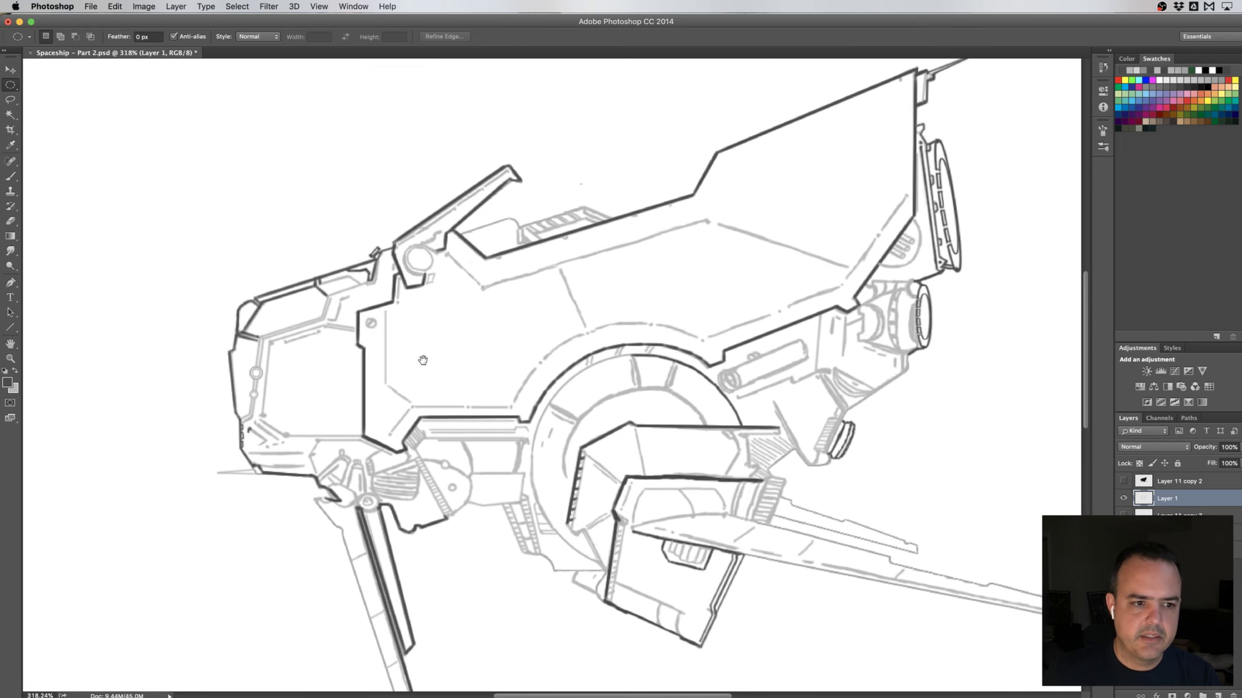
{"action": "scroll", "coordinate": [423, 343], "scroll_direction": "up", "scroll_amount": 1}
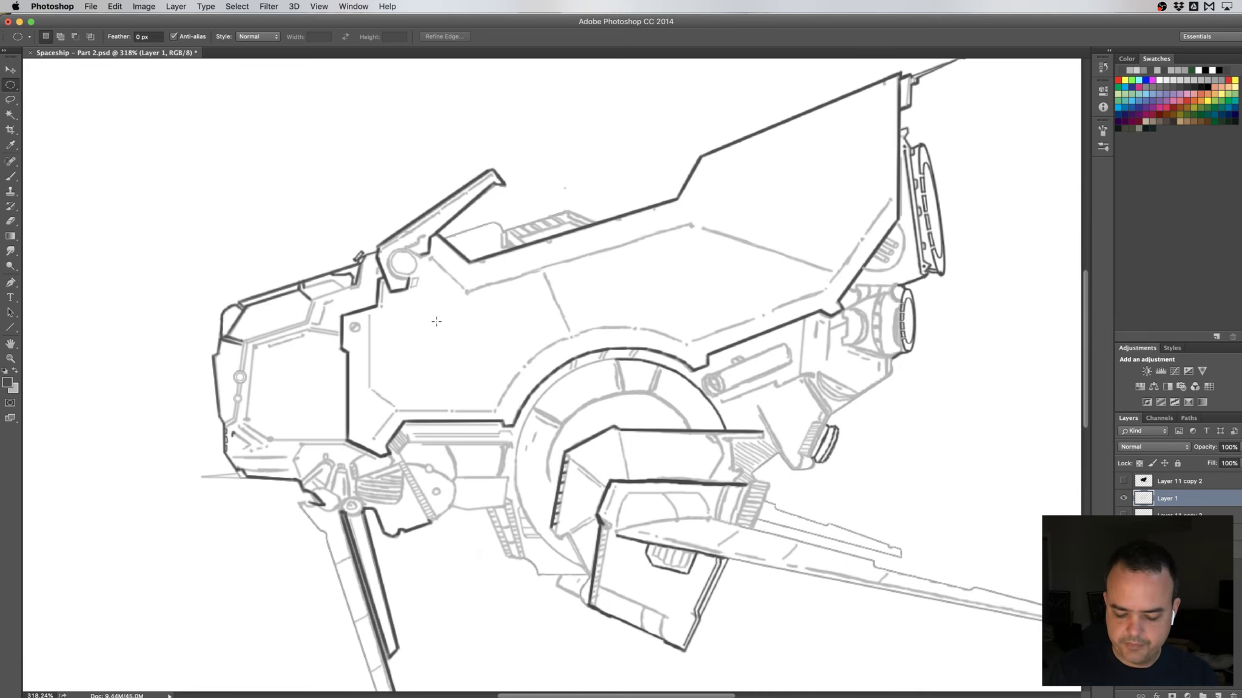
{"action": "key", "text": "ctrl+shift+h"}
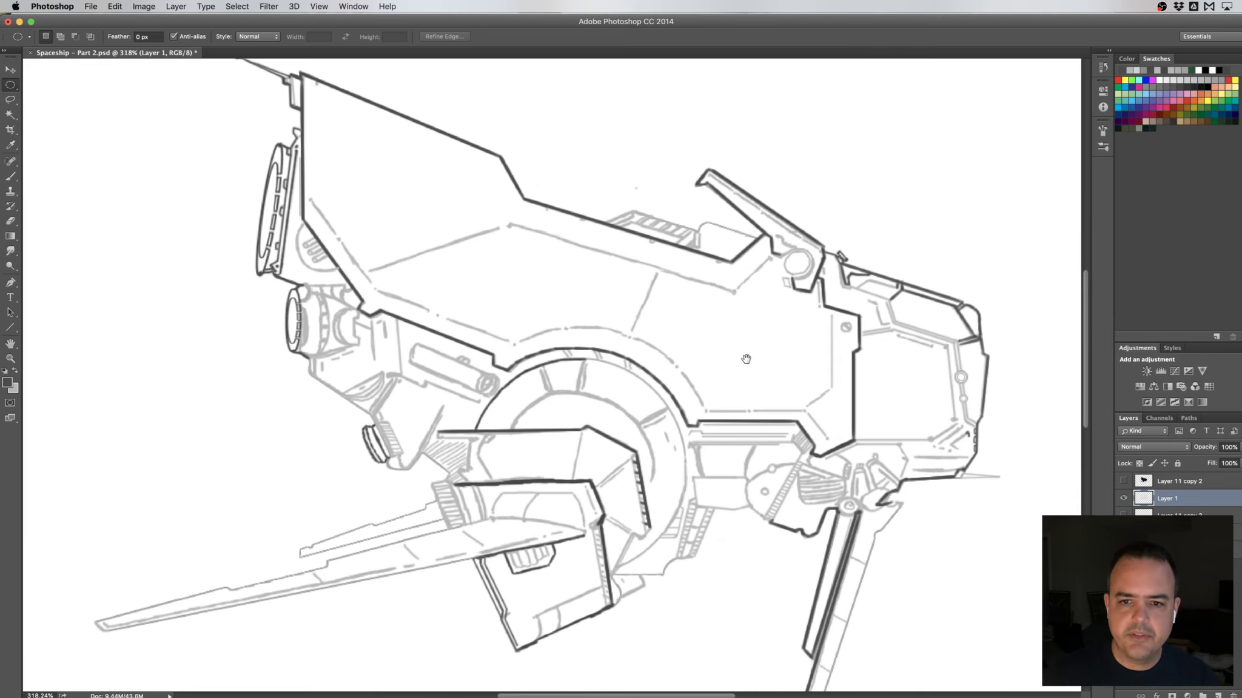
{"action": "left_click_drag", "start_coordinate": [746, 359], "coordinate": [418, 357]}
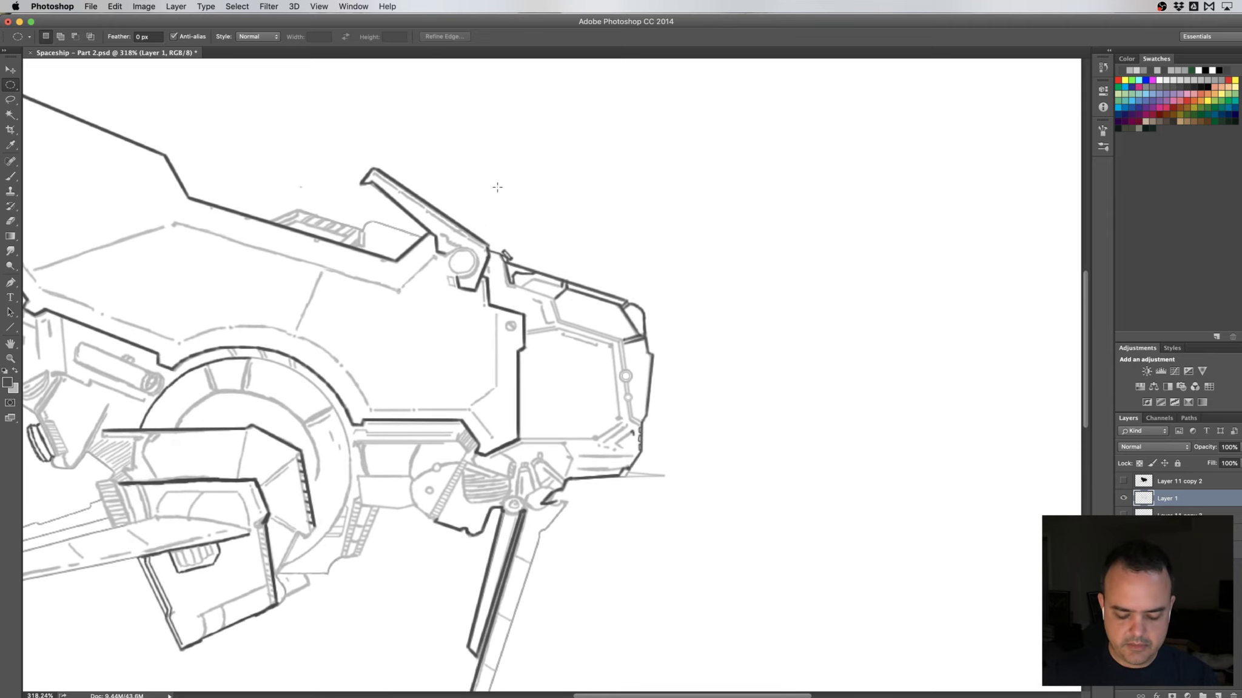
- Set the Brush tool size to 2 px
{"action": "key", "text": "b"}
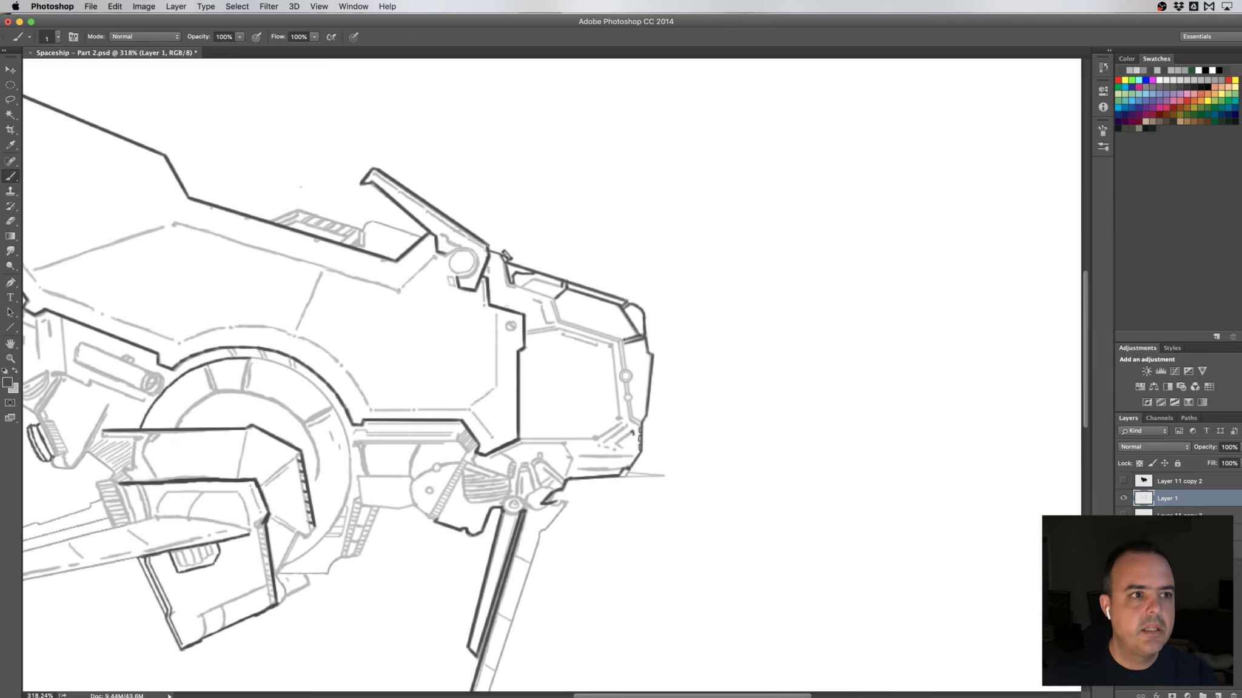
{"action": "left_click", "coordinate": [52, 40]}
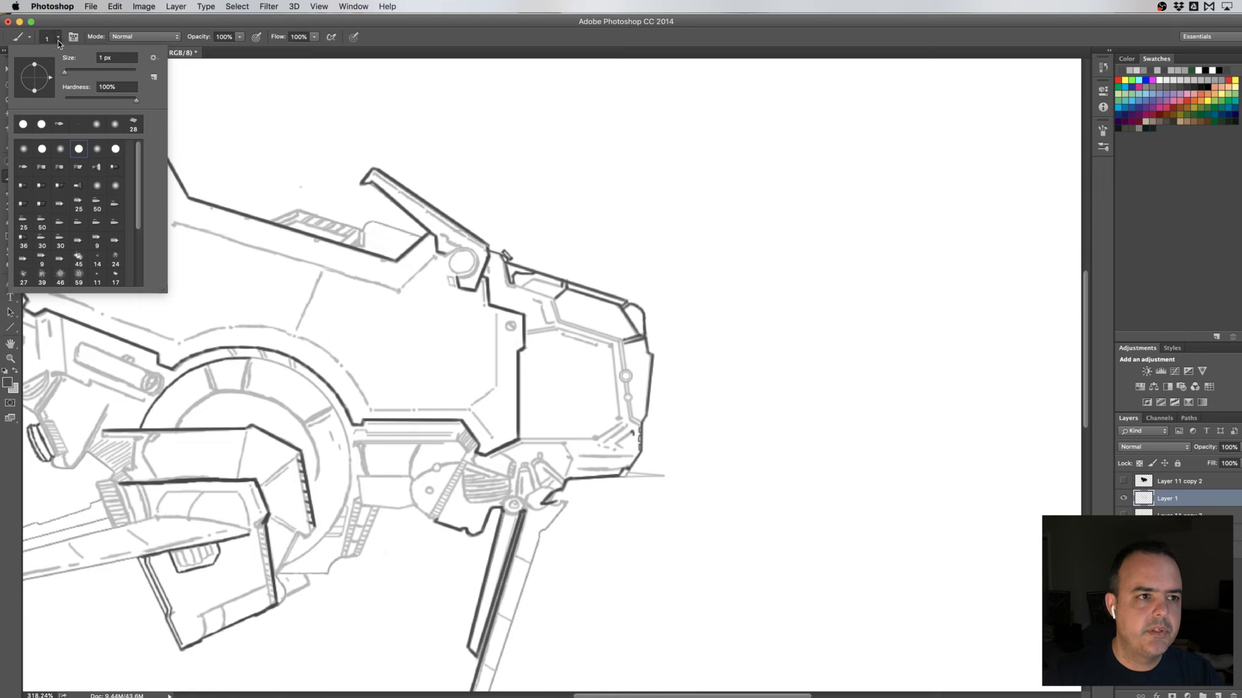
{"action": "double_click", "coordinate": [107, 55]}
{"action": "type", "text": "2"}
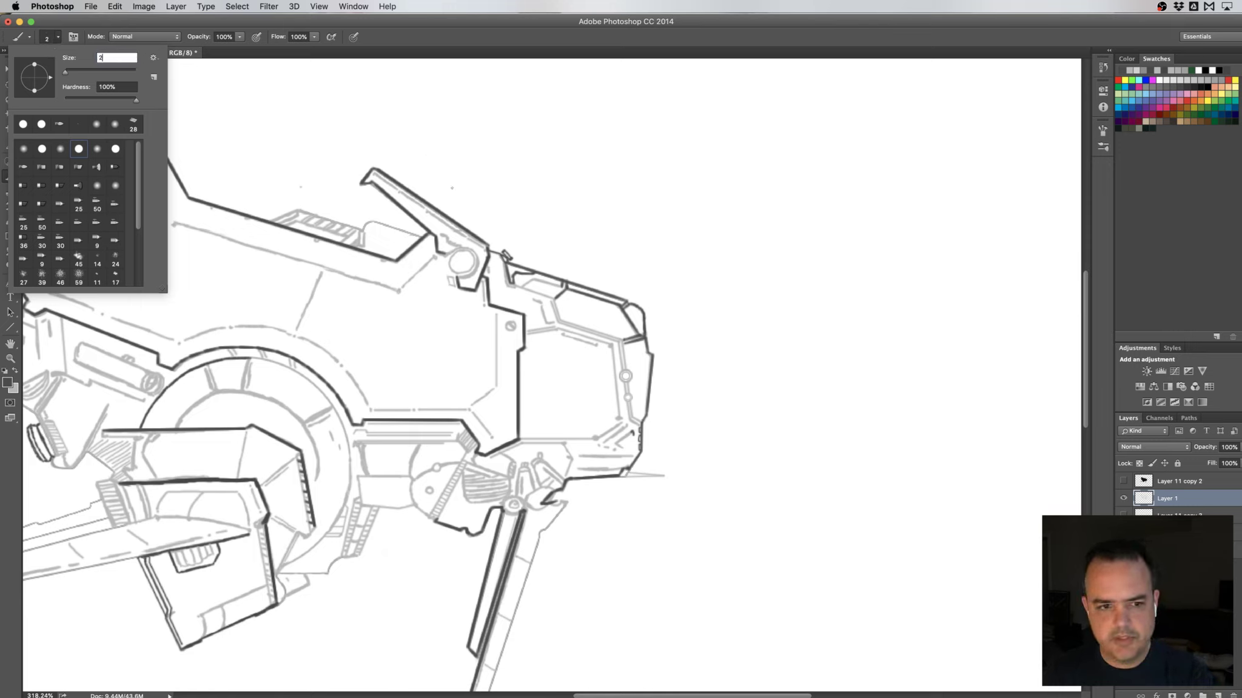
{"action": "key", "text": "Return"}
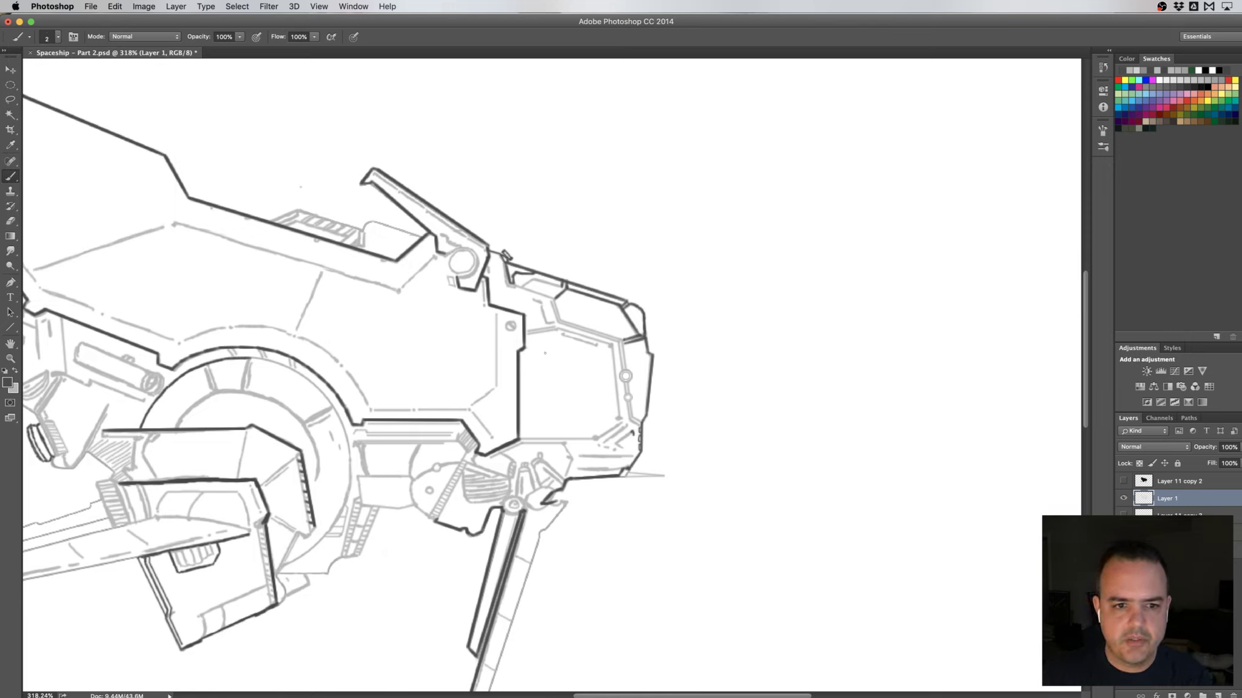
- Undo the last stroke, revert History to just after the flip, then redo two brush strokes
{"action": "key", "text": "ctrl+z"}
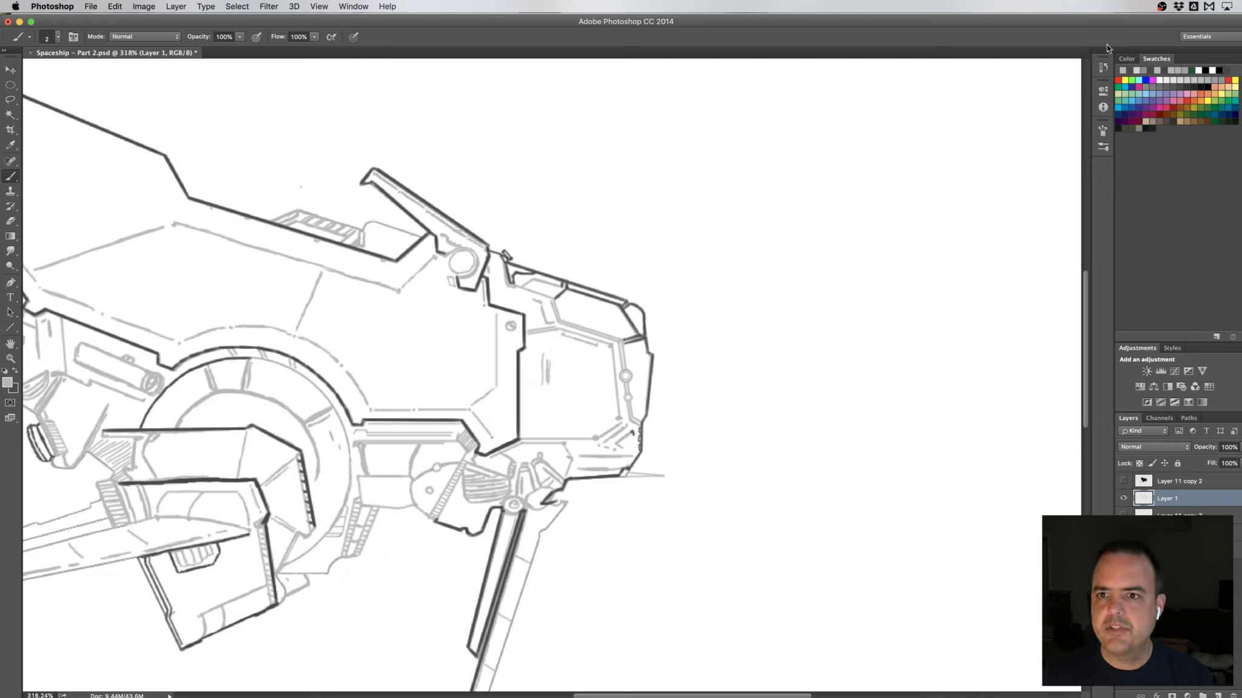
{"action": "left_click", "coordinate": [1103, 67]}
{"action": "left_click", "coordinate": [1022, 153]}
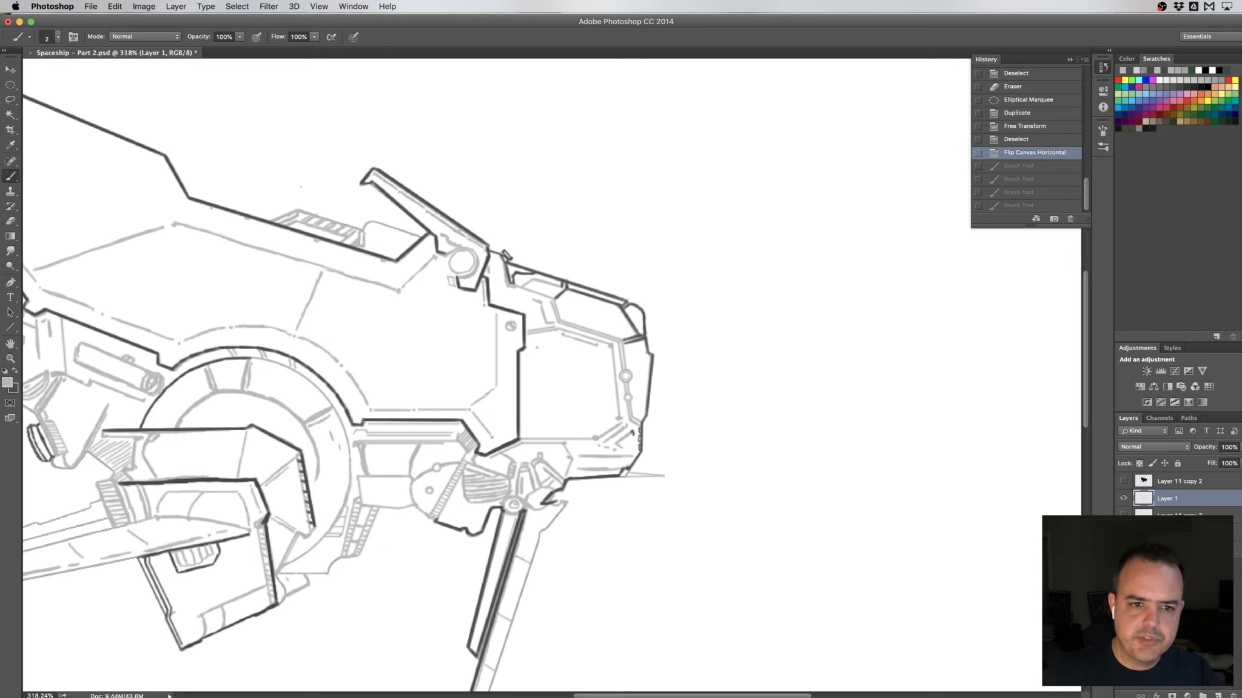
{"action": "key", "text": "ctrl+shift+z"}
{"action": "key", "text": "ctrl+shift+z"}
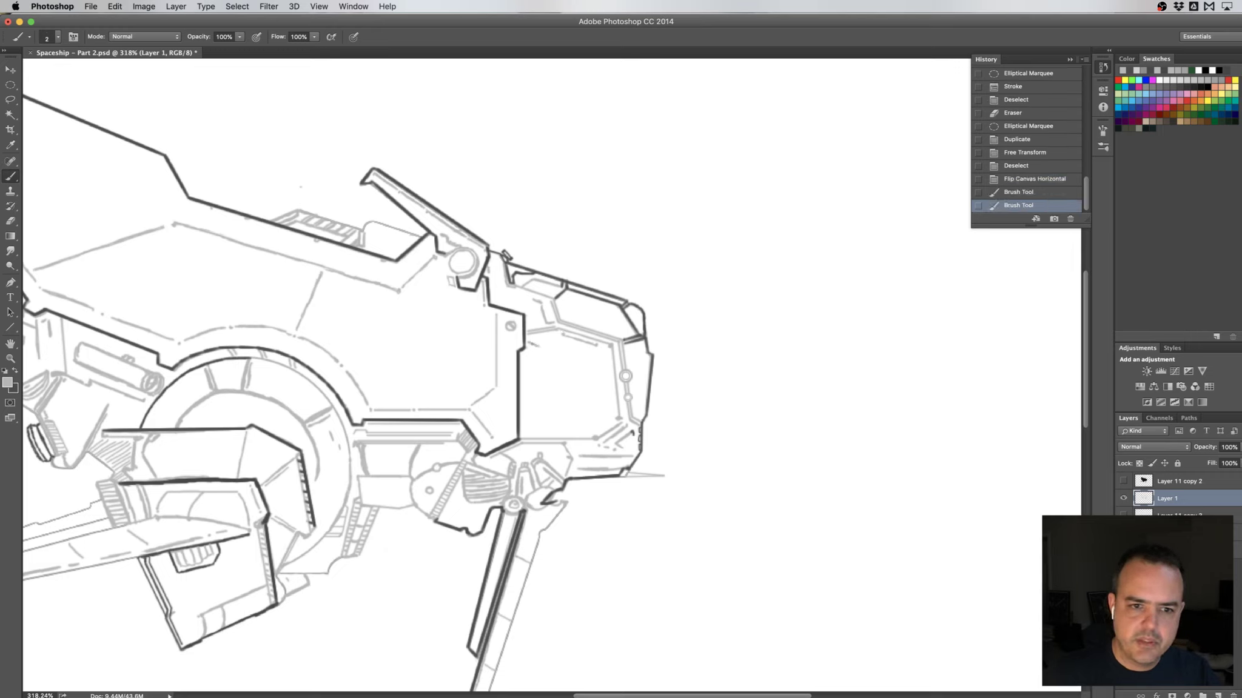
{"action": "key", "text": "ctrl+shift+z"}
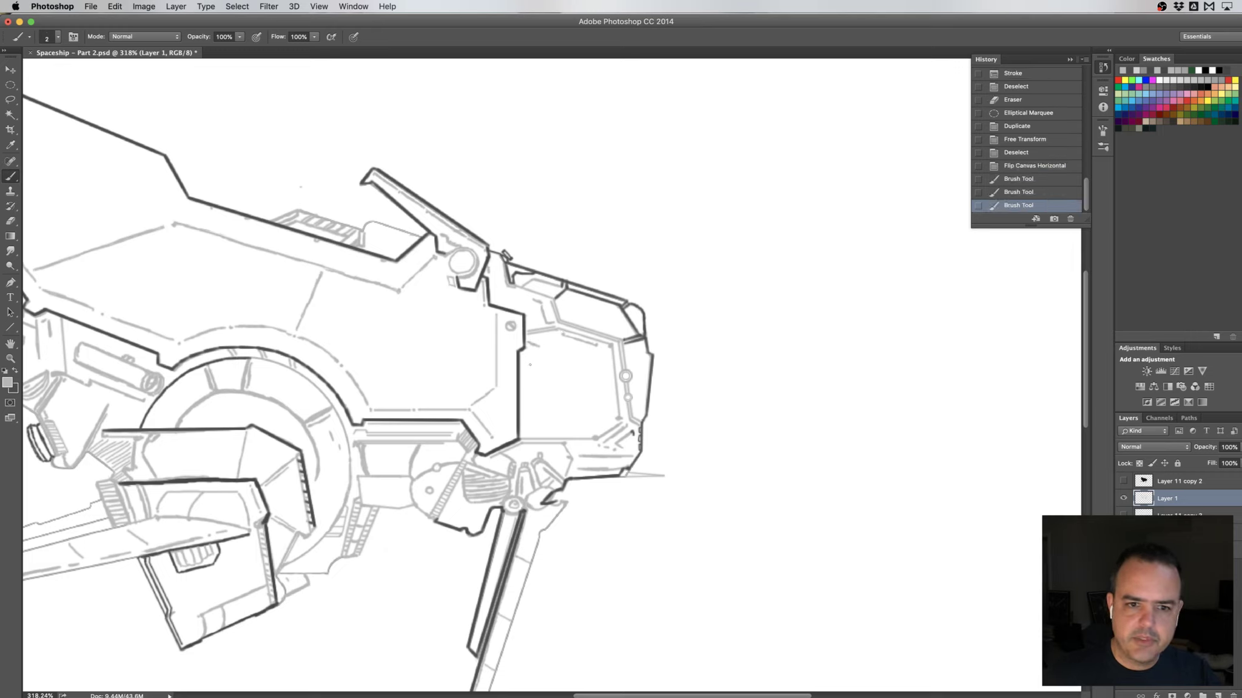
- Paint a thin vertical line ending in a small hook inside the nose panel, then zoom in
{"action": "left_click_drag", "start_coordinate": [533, 344], "coordinate": [534, 379]}
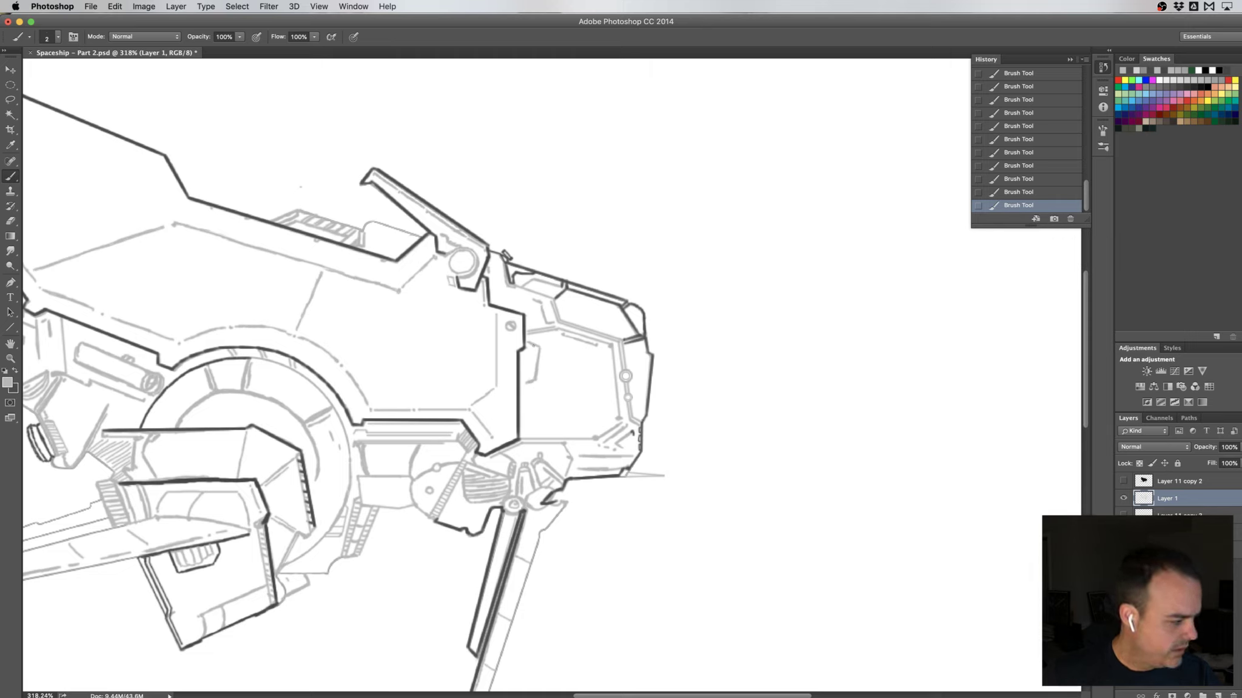
{"action": "left_click_drag", "start_coordinate": [536, 347], "coordinate": [527, 383]}
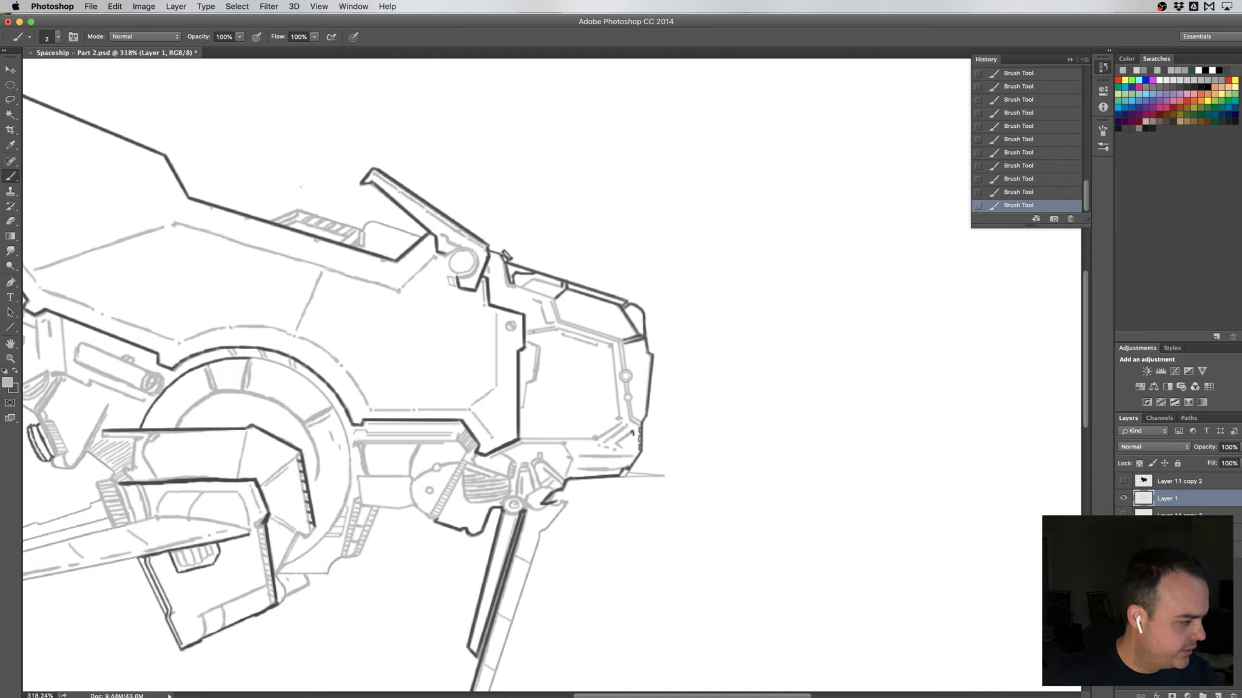
{"action": "mouse_move", "coordinate": [554, 351]}
{"action": "left_mouse_down"}
{"action": "mouse_move", "coordinate": [580, 345]}
{"action": "mouse_move", "coordinate": [565, 331]}
{"action": "left_mouse_up"}
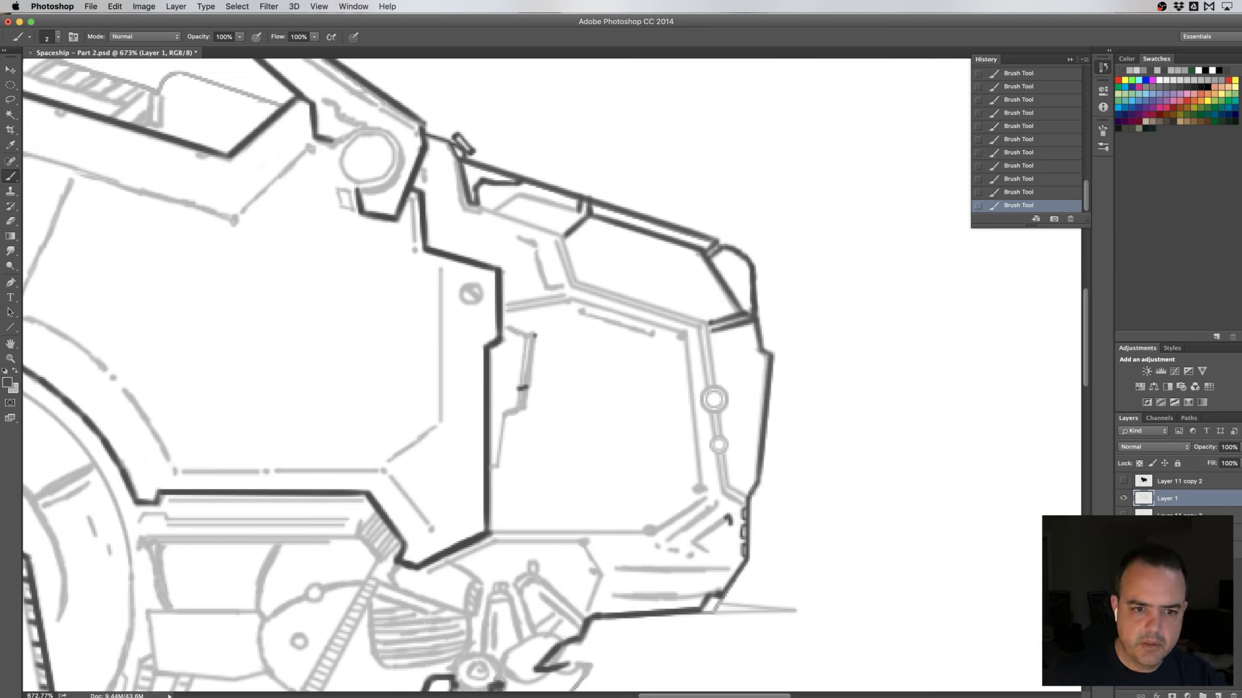
- Ink dark outlines over the small panel's diagonal line, top edge and side edge
{"action": "left_click_drag", "start_coordinate": [525, 388], "coordinate": [534, 336]}
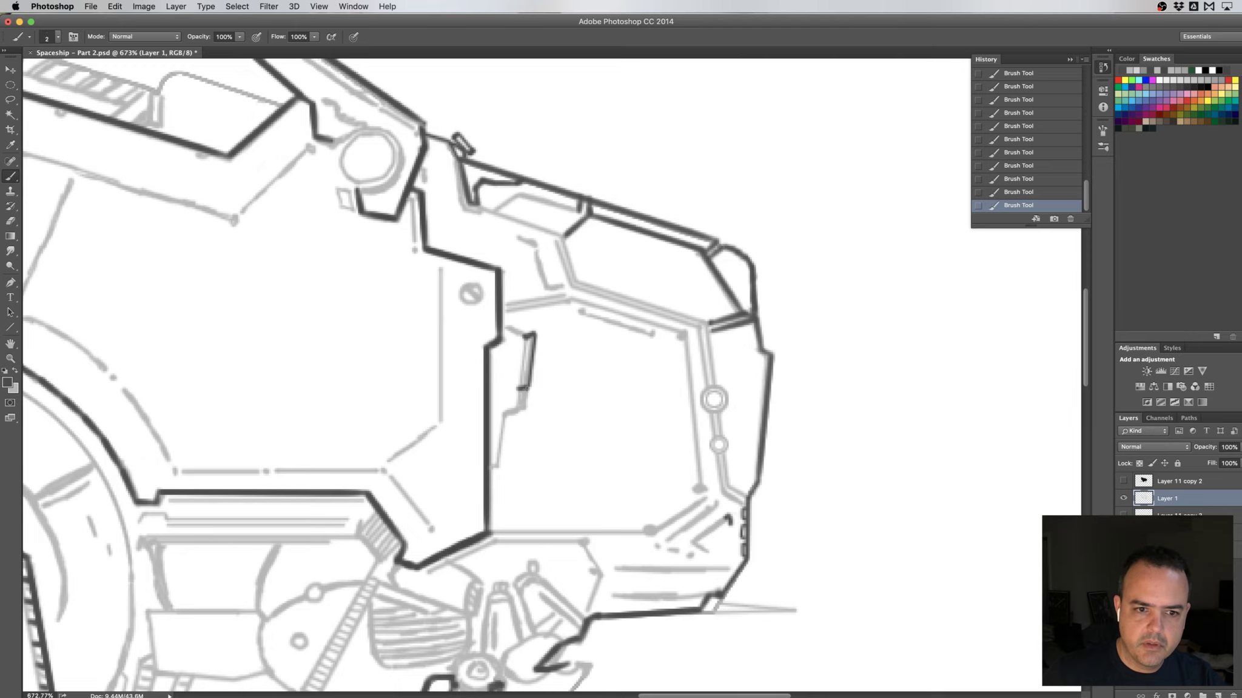
{"action": "mouse_move", "coordinate": [524, 407]}
{"action": "left_mouse_down"}
{"action": "mouse_move", "coordinate": [527, 388]}
{"action": "mouse_move", "coordinate": [525, 405]}
{"action": "left_mouse_up"}
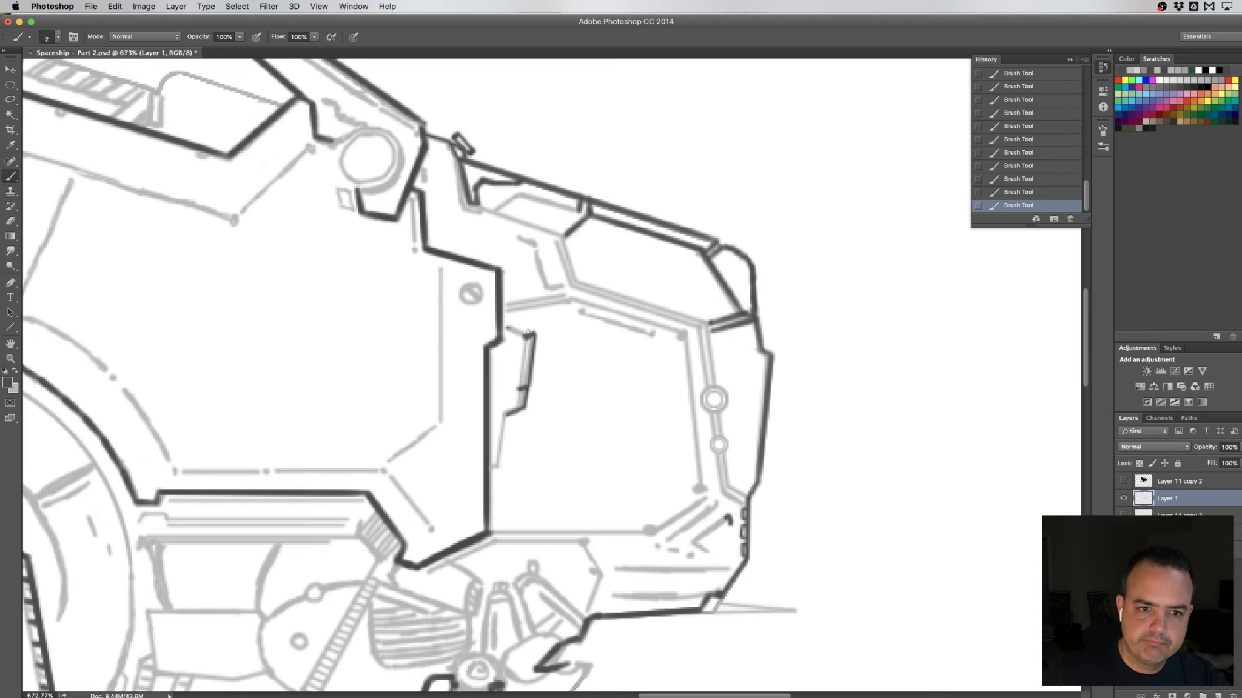
{"action": "left_click_drag", "start_coordinate": [506, 328], "coordinate": [533, 333]}
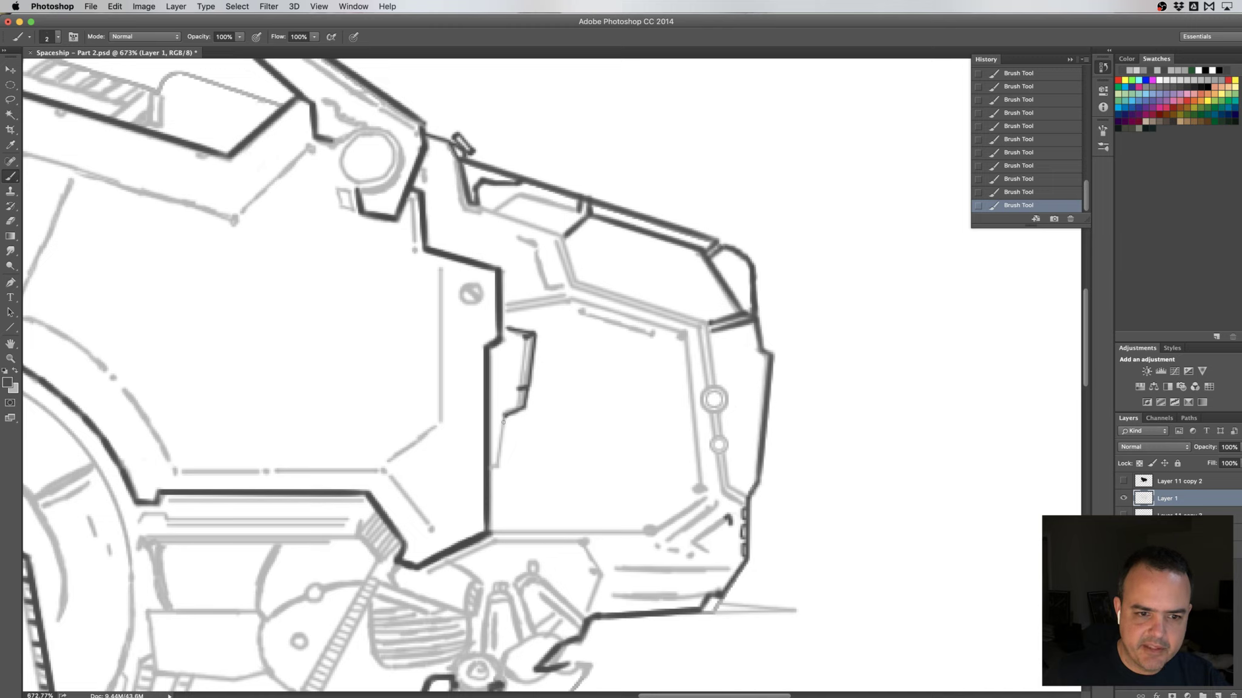
{"action": "left_click", "coordinate": [497, 467], "text": "shift"}
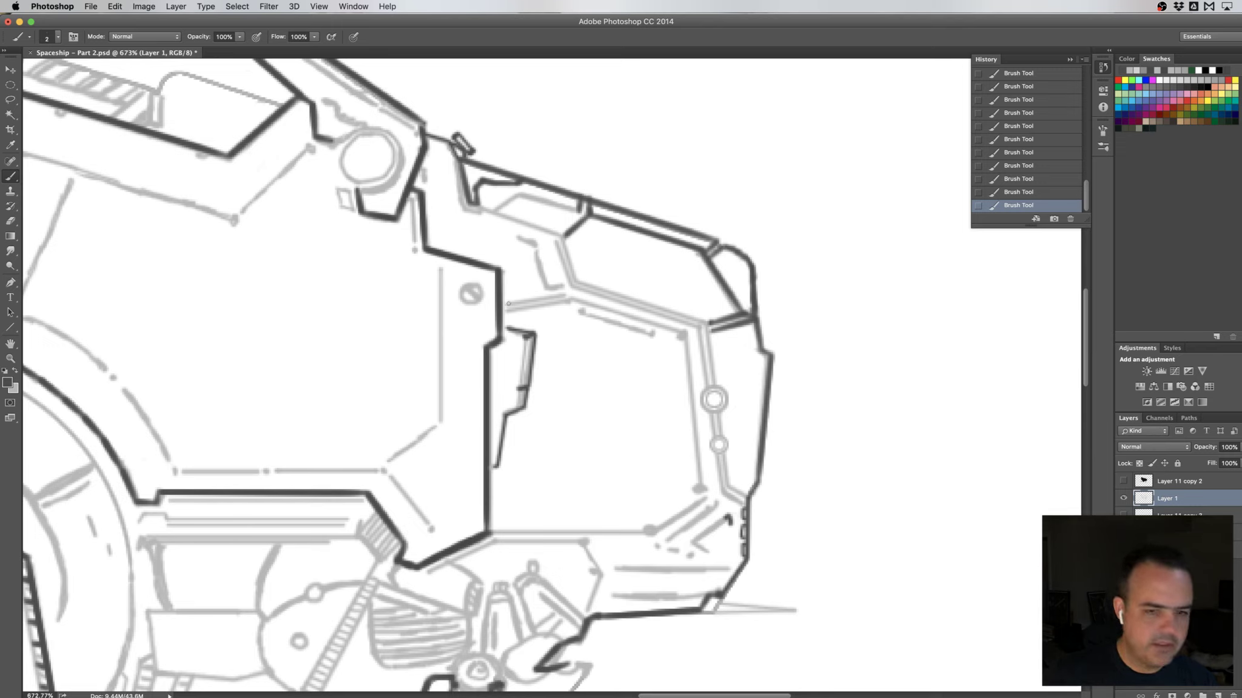
{"action": "left_click_drag", "start_coordinate": [507, 298], "coordinate": [513, 328]}
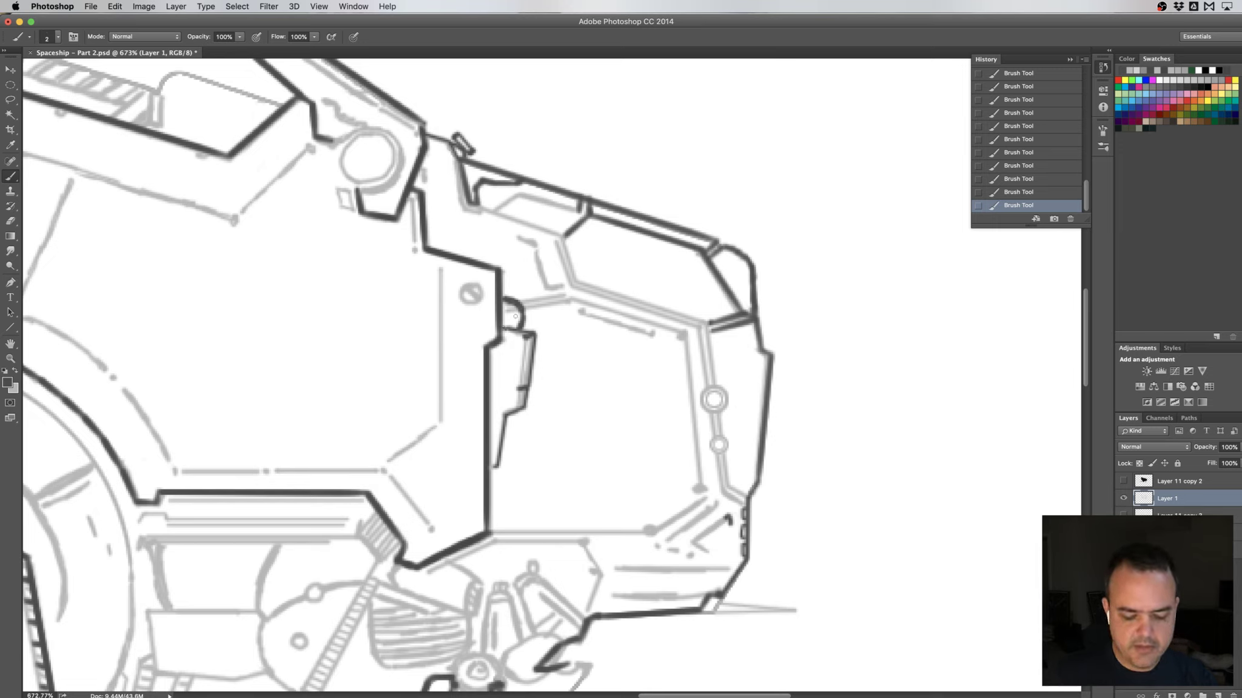
- Draw a dark curved hook below the panel slot and trim its edges with a smaller eraser
{"action": "key", "text": "e"}
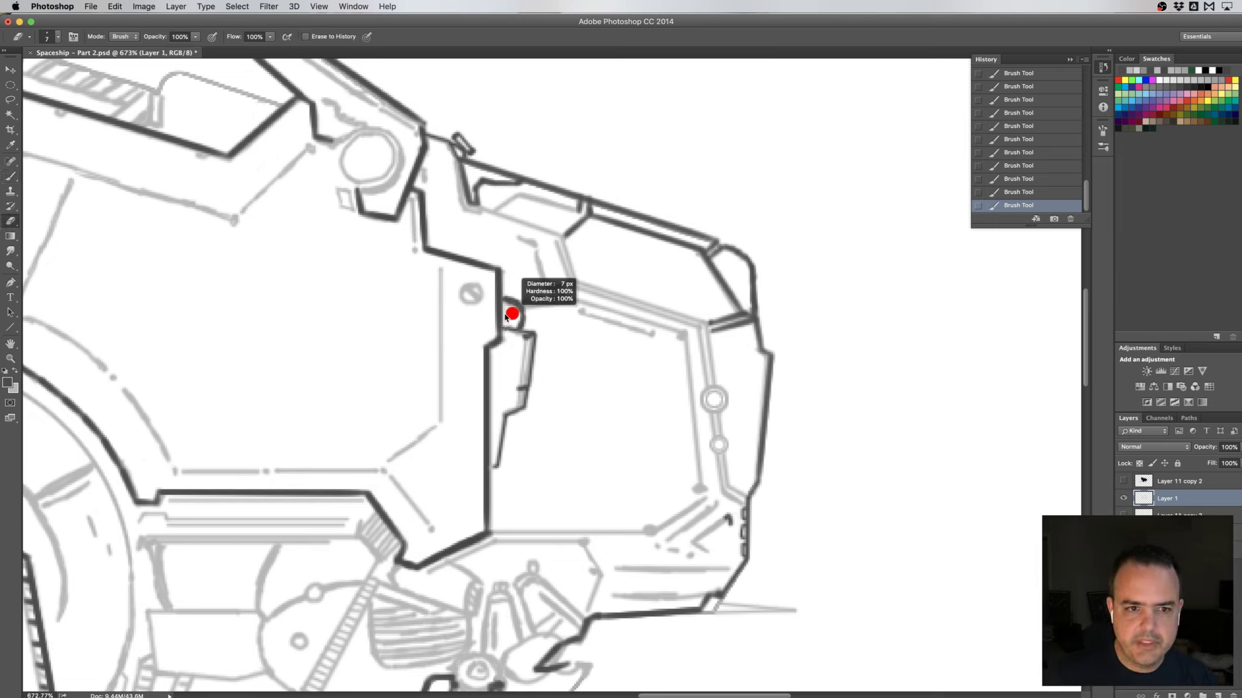
{"action": "left_click_drag", "start_coordinate": [505, 313], "coordinate": [515, 317]}
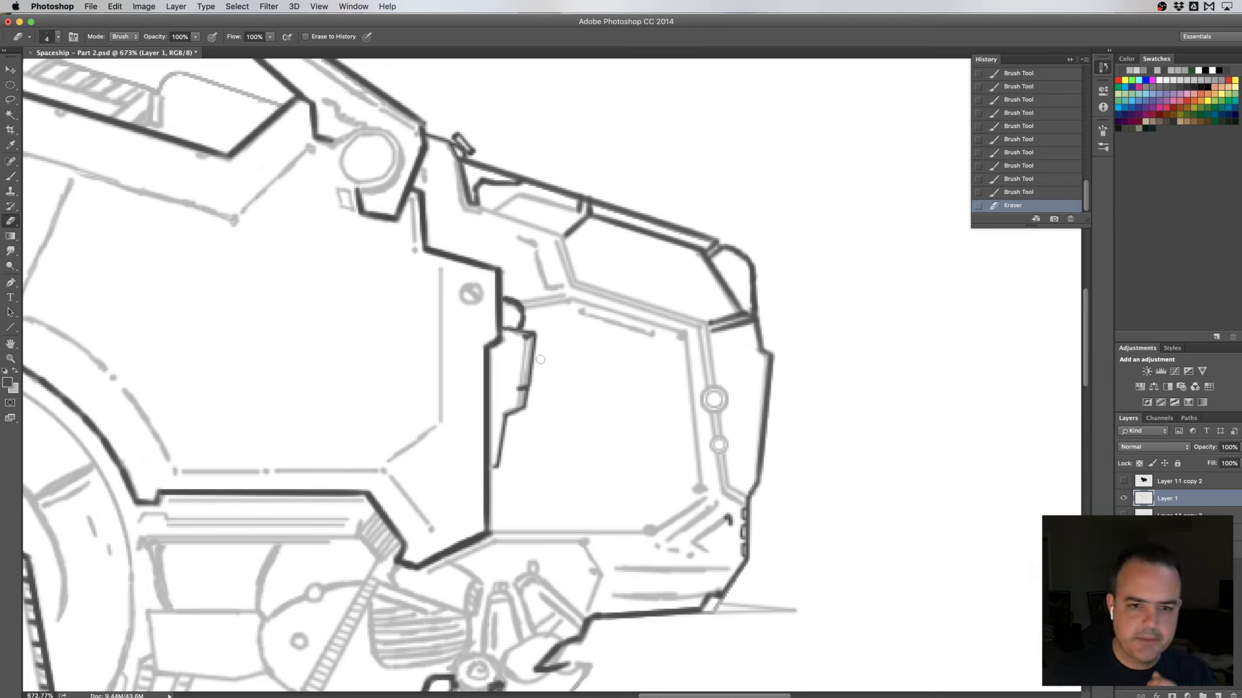
{"action": "key", "text": "b"}
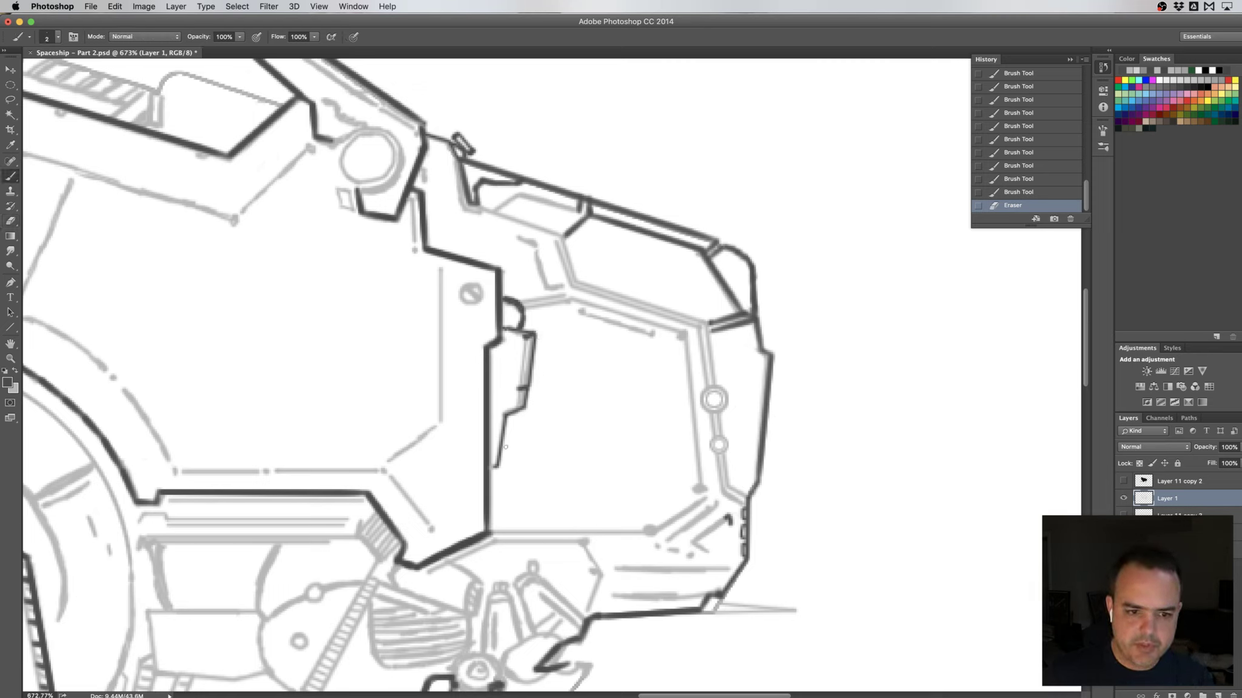
{"action": "mouse_move", "coordinate": [505, 447]}
{"action": "left_mouse_down"}
{"action": "mouse_move", "coordinate": [538, 411]}
{"action": "mouse_move", "coordinate": [526, 390]}
{"action": "mouse_move", "coordinate": [532, 411]}
{"action": "left_mouse_up"}
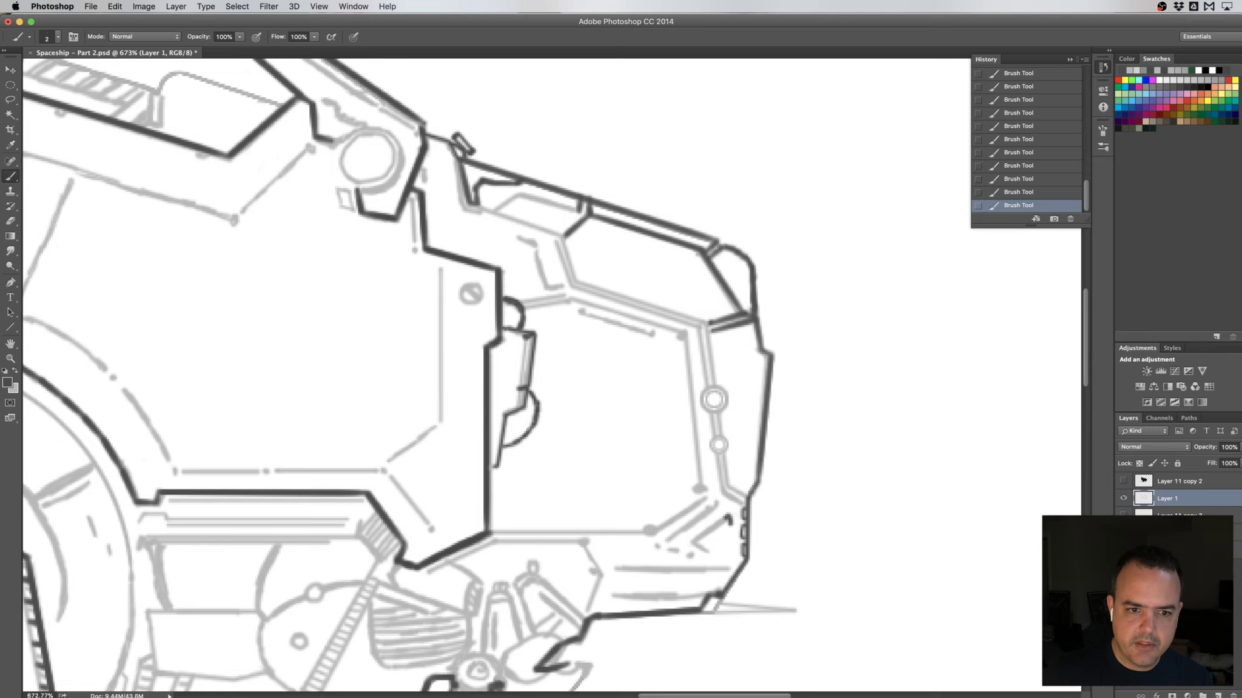
{"action": "key", "text": "e"}
{"action": "left_click", "coordinate": [544, 392]}
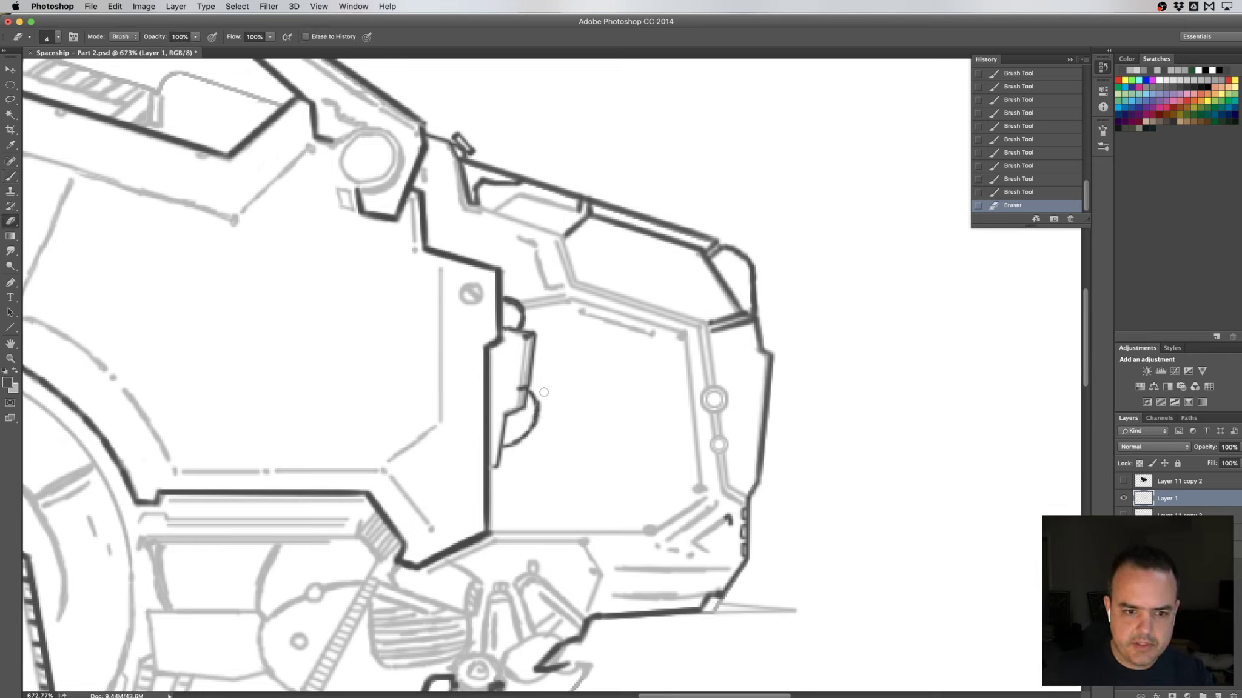
{"action": "left_click_drag", "start_coordinate": [544, 392], "coordinate": [539, 432]}
{"action": "left_click_drag", "start_coordinate": [545, 411], "coordinate": [536, 434]}
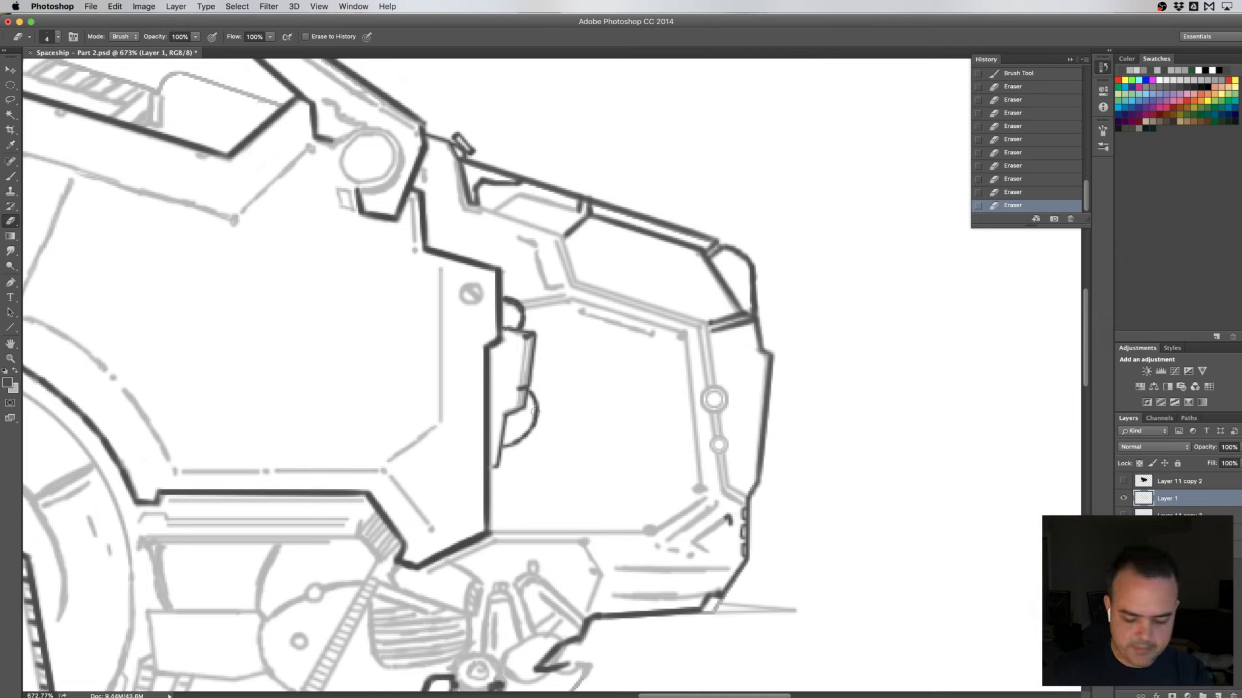
- Thicken and touch up the curved hook, undoing two stray erases
{"action": "key", "text": "b"}
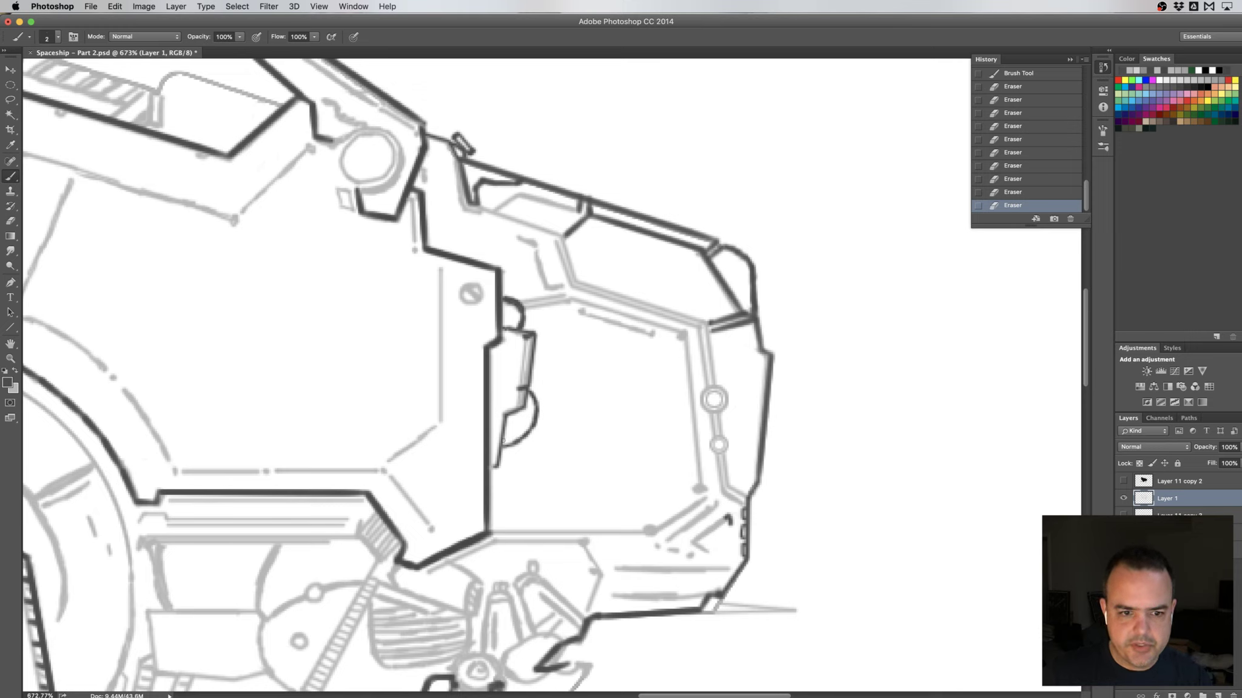
{"action": "left_click_drag", "start_coordinate": [504, 440], "coordinate": [528, 422]}
{"action": "left_click_drag", "start_coordinate": [516, 432], "coordinate": [533, 405]}
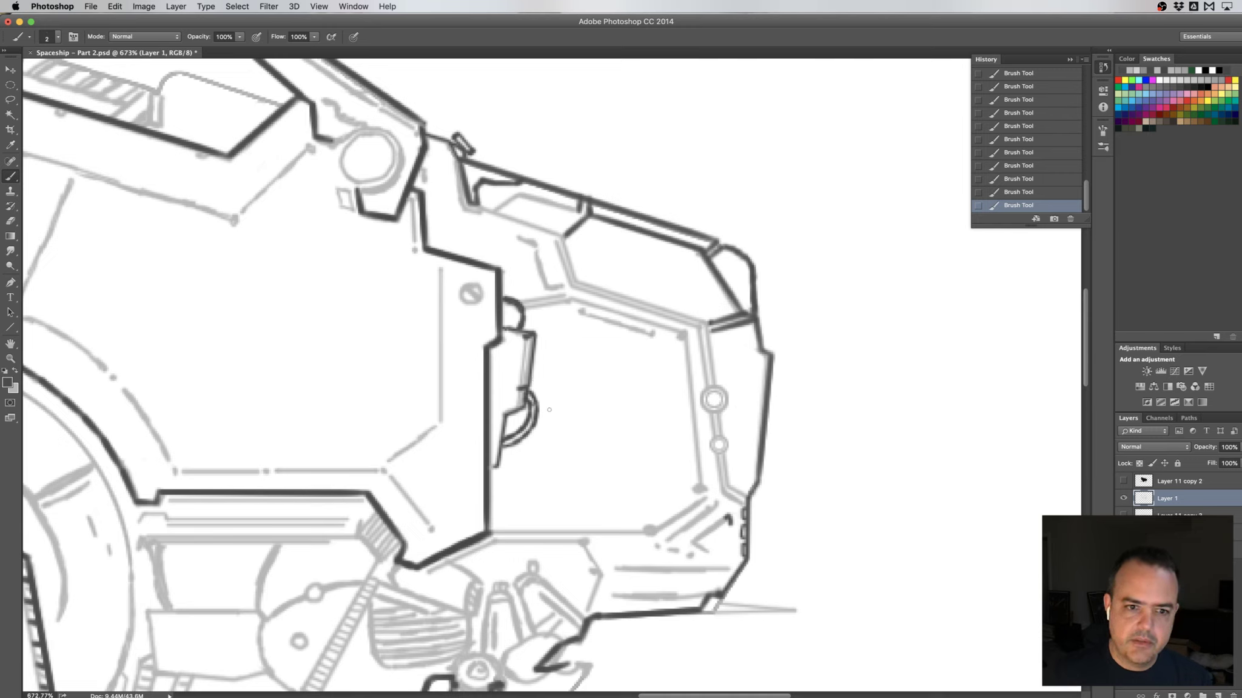
{"action": "key", "text": "e"}
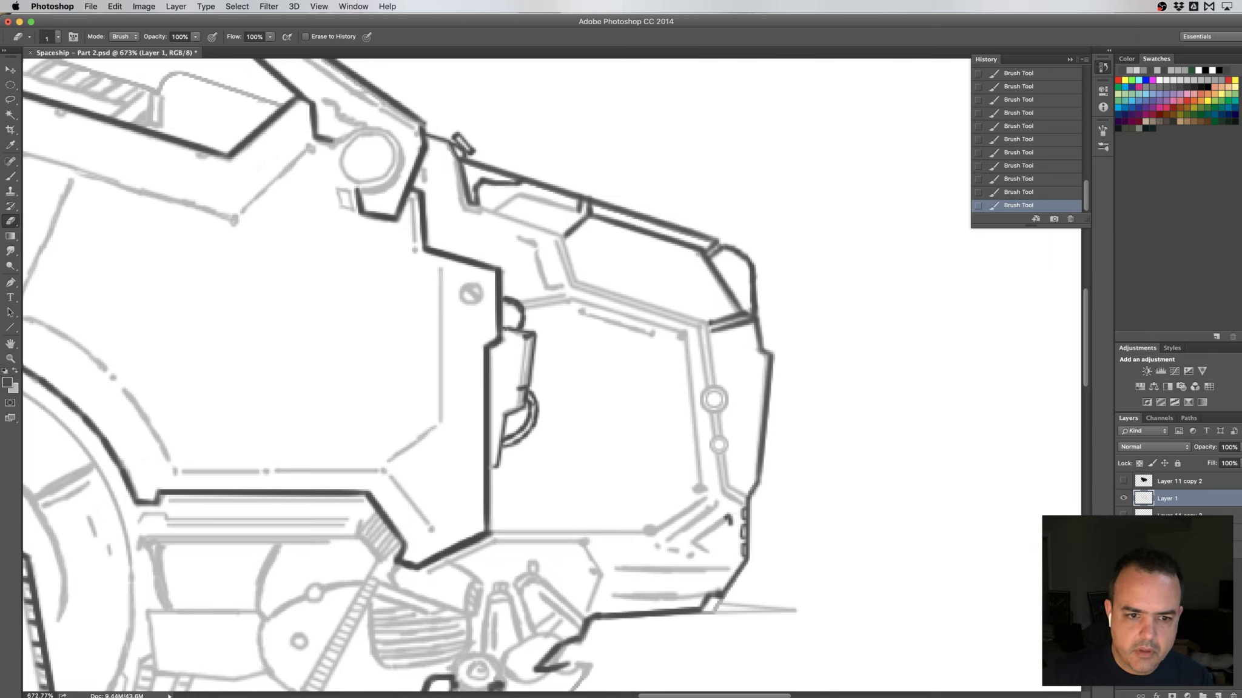
{"action": "left_click", "coordinate": [607, 364]}
{"action": "key", "text": "ctrl+z"}
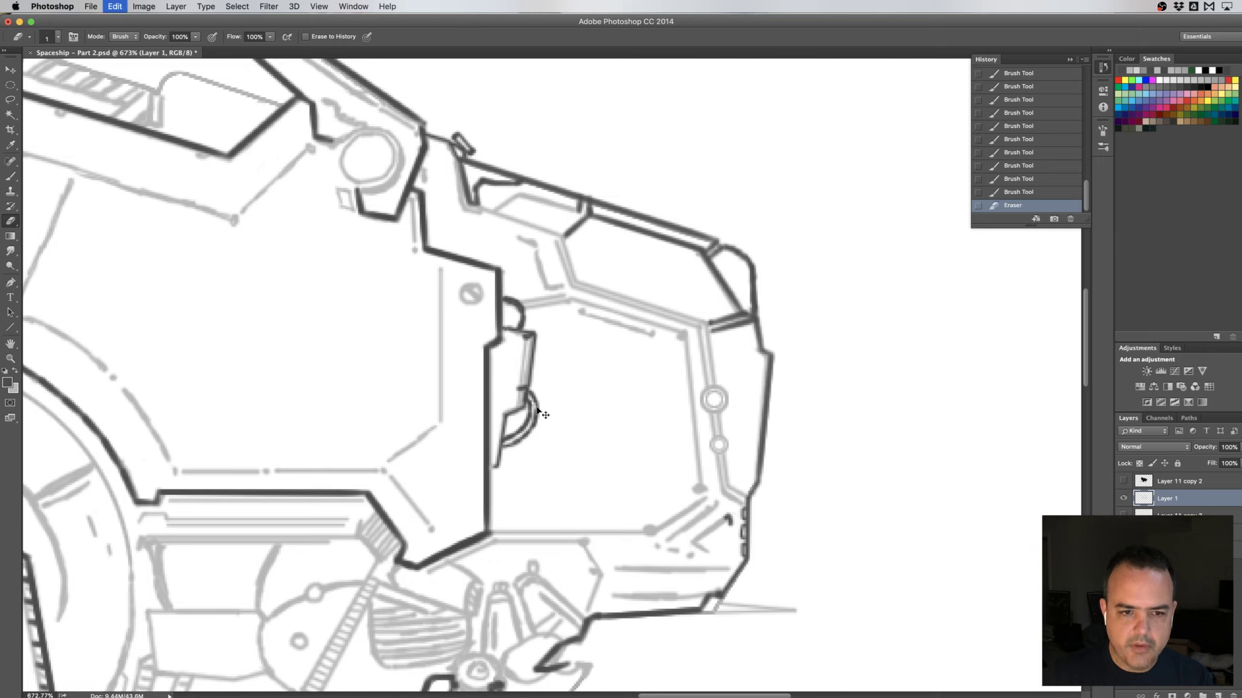
{"action": "mouse_move", "coordinate": [637, 385]}
{"action": "left_mouse_down"}
{"action": "mouse_move", "coordinate": [619, 392]}
{"action": "mouse_move", "coordinate": [587, 342]}
{"action": "left_mouse_up"}
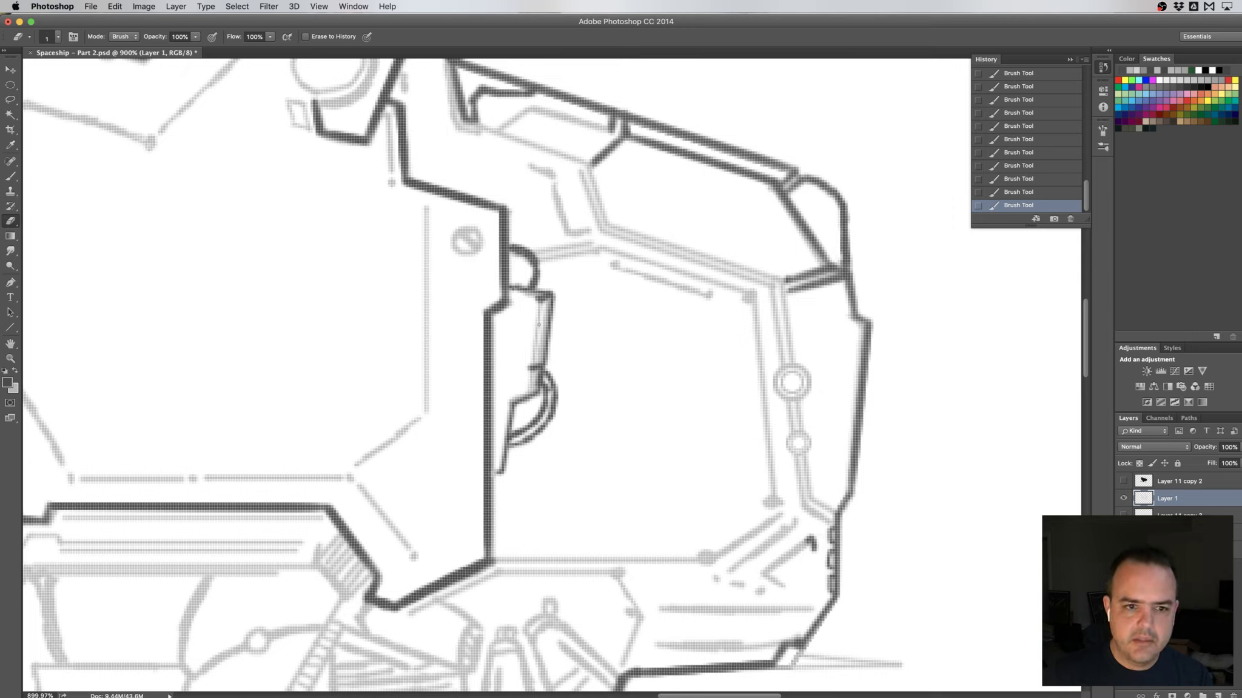
{"action": "left_click_drag", "start_coordinate": [538, 298], "coordinate": [534, 324]}
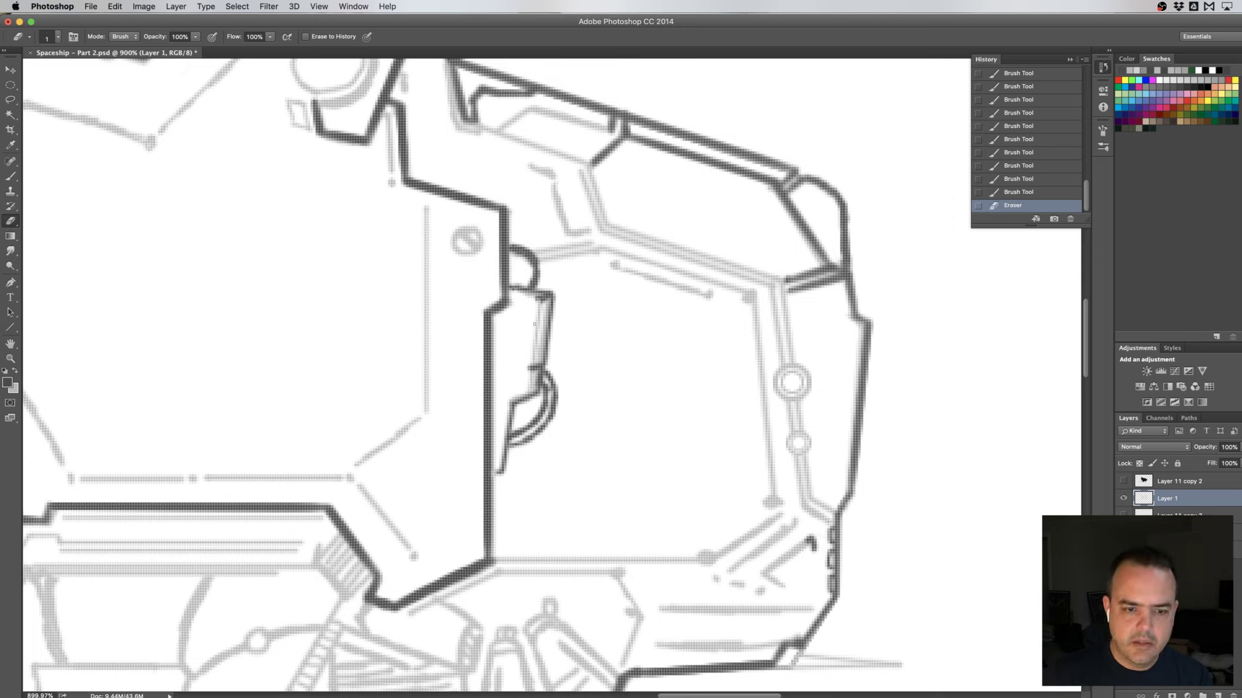
{"action": "key", "text": "ctrl+z"}
- Set the brush to 1 px, draw a thin line along the slot edge, and zoom out
{"action": "key", "text": "b"}
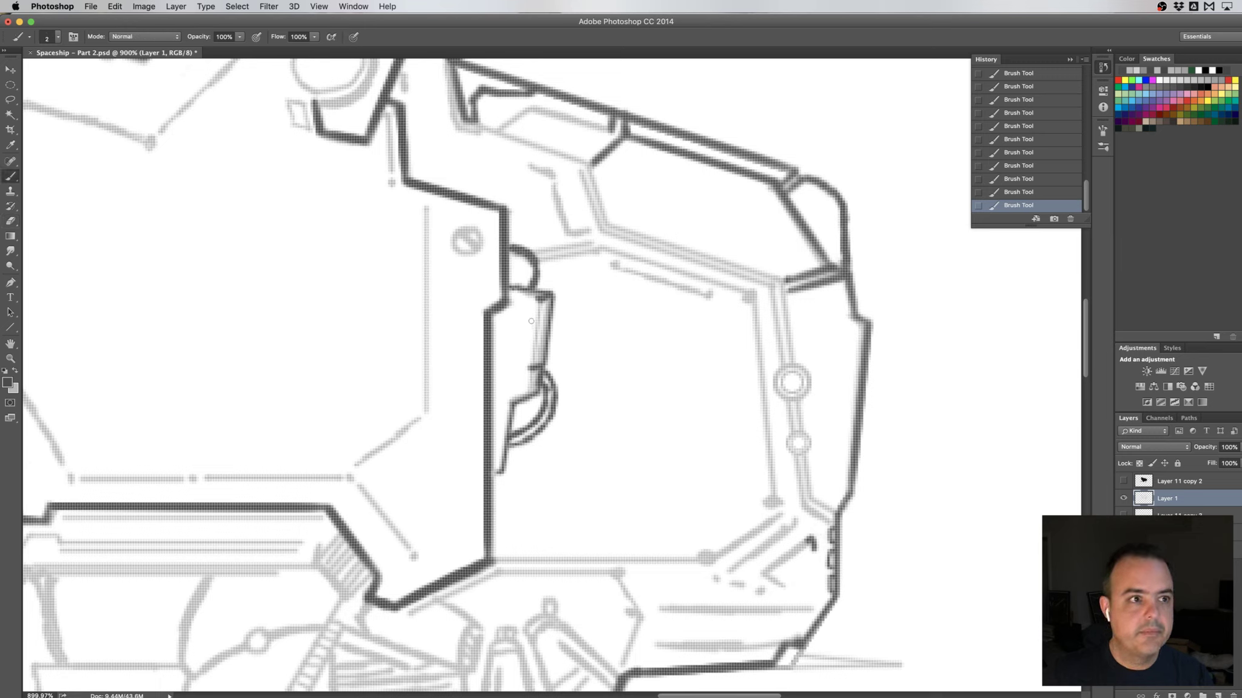
{"action": "left_click", "coordinate": [48, 39]}
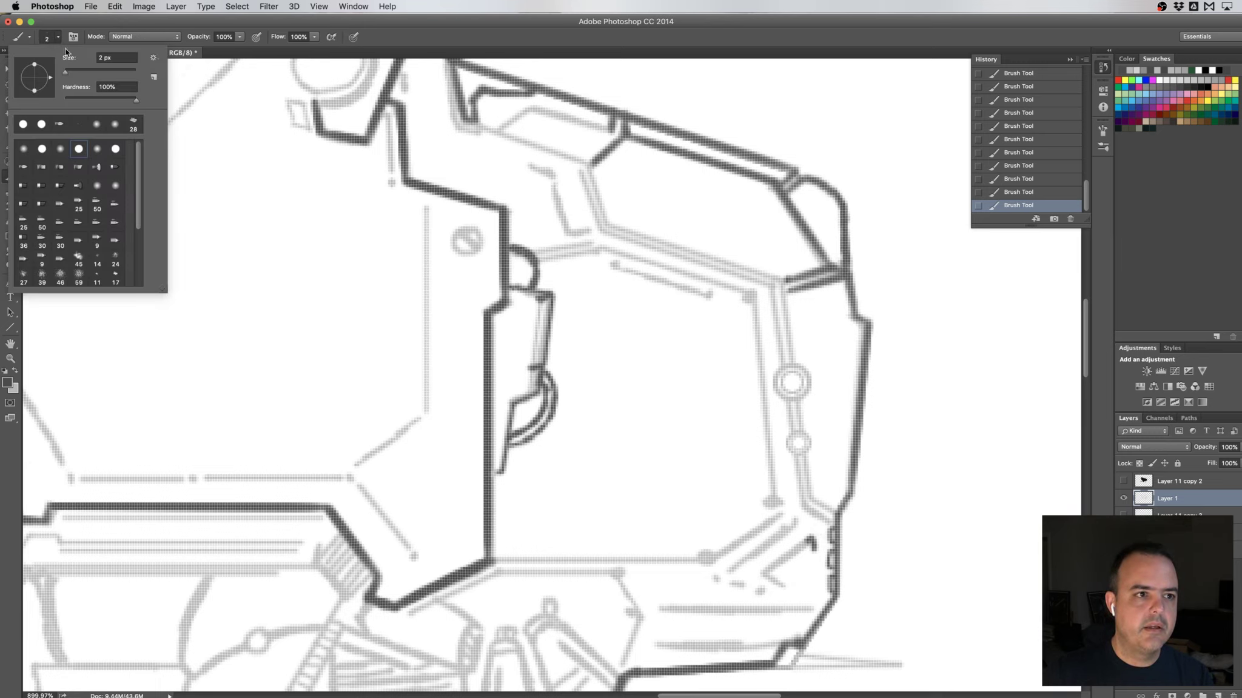
{"action": "type", "text": "1"}
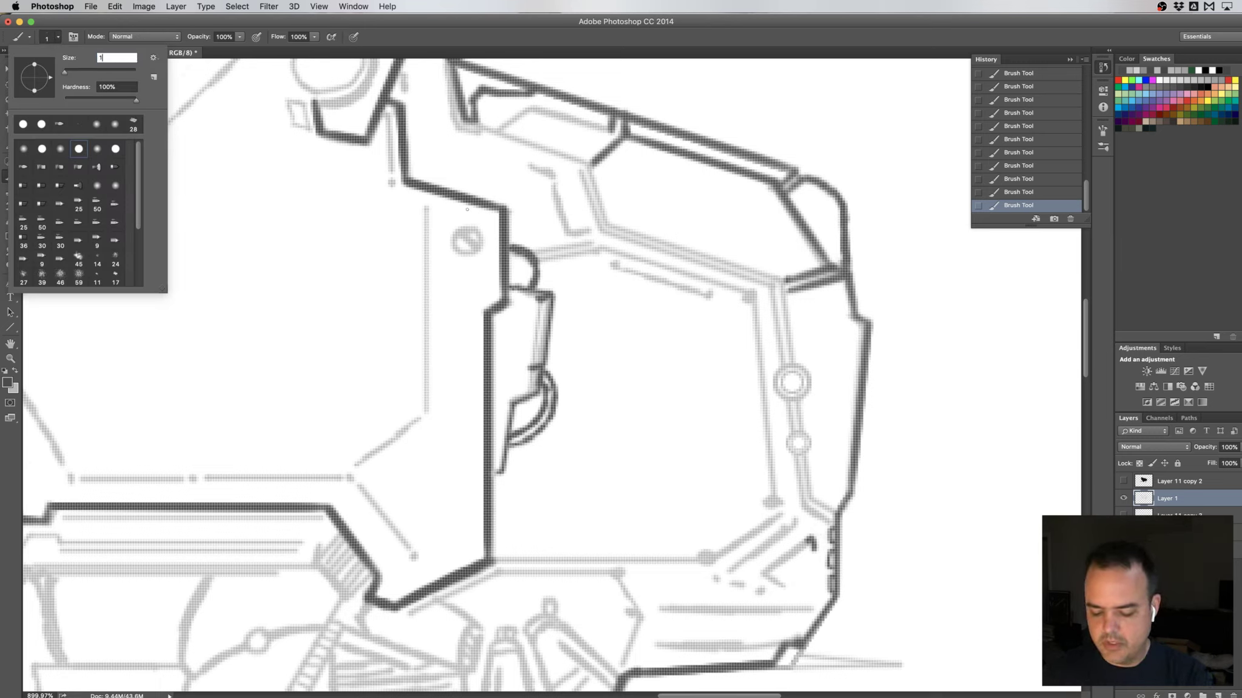
{"action": "key", "text": "Return"}
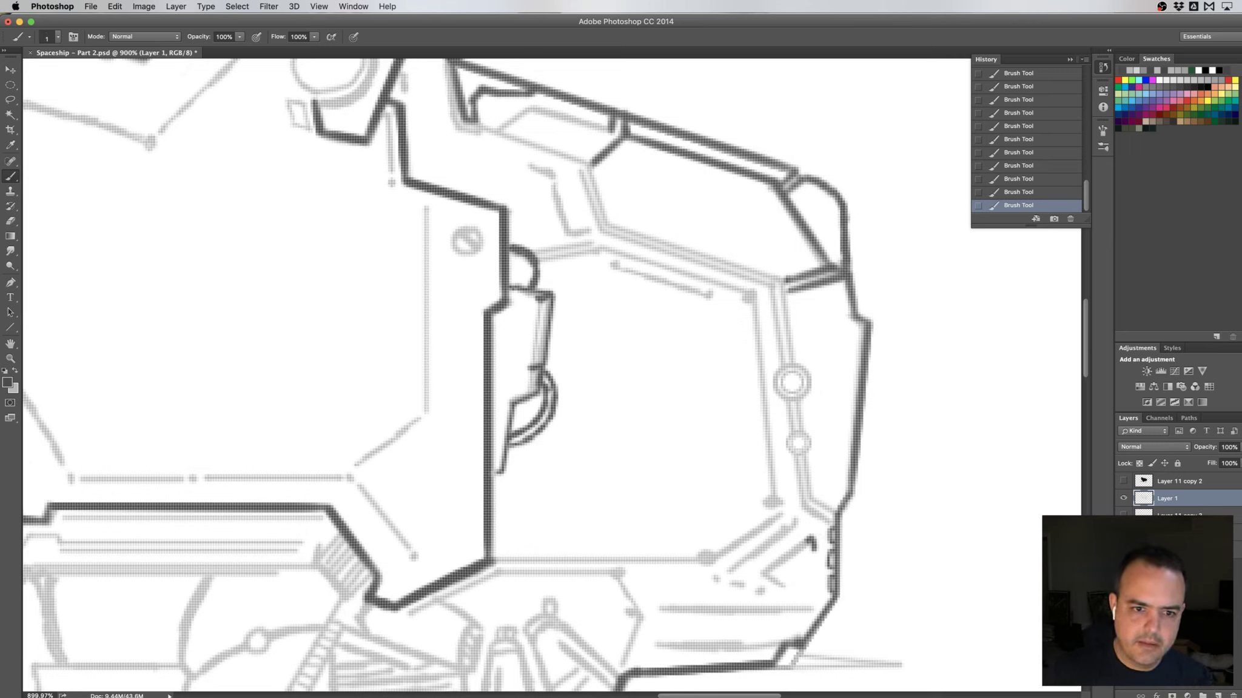
{"action": "left_click_drag", "start_coordinate": [537, 300], "coordinate": [533, 368]}
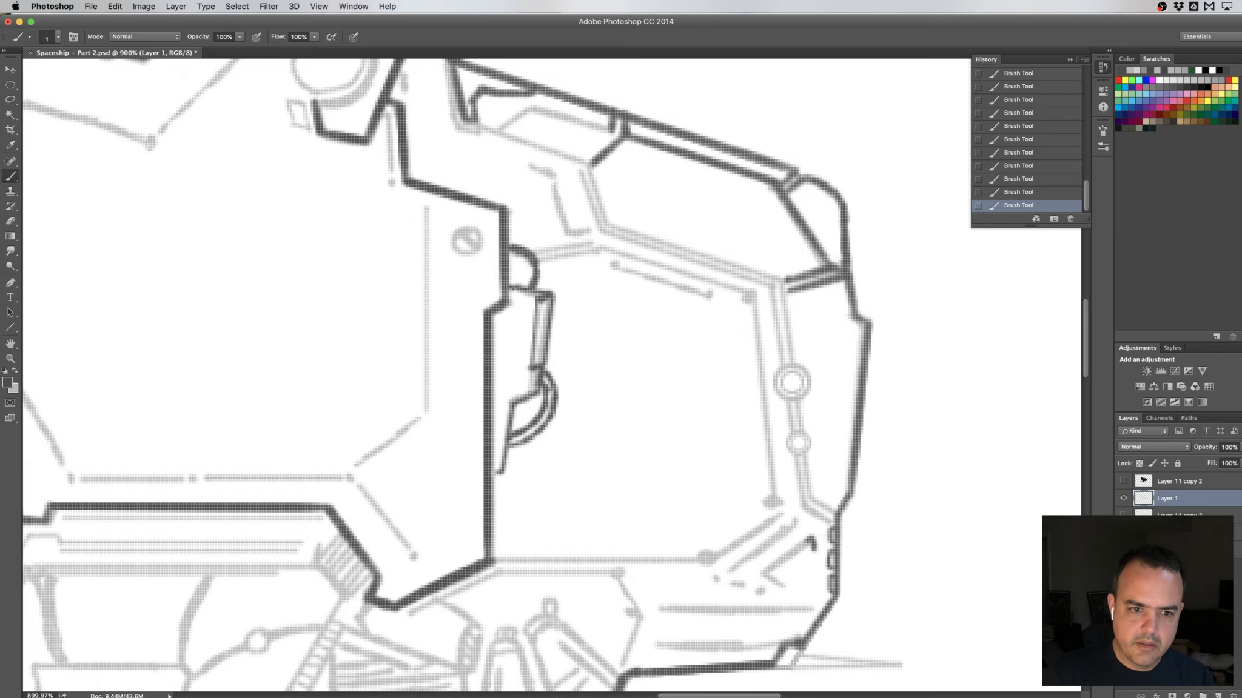
{"action": "left_click_drag", "start_coordinate": [563, 330], "coordinate": [531, 332]}
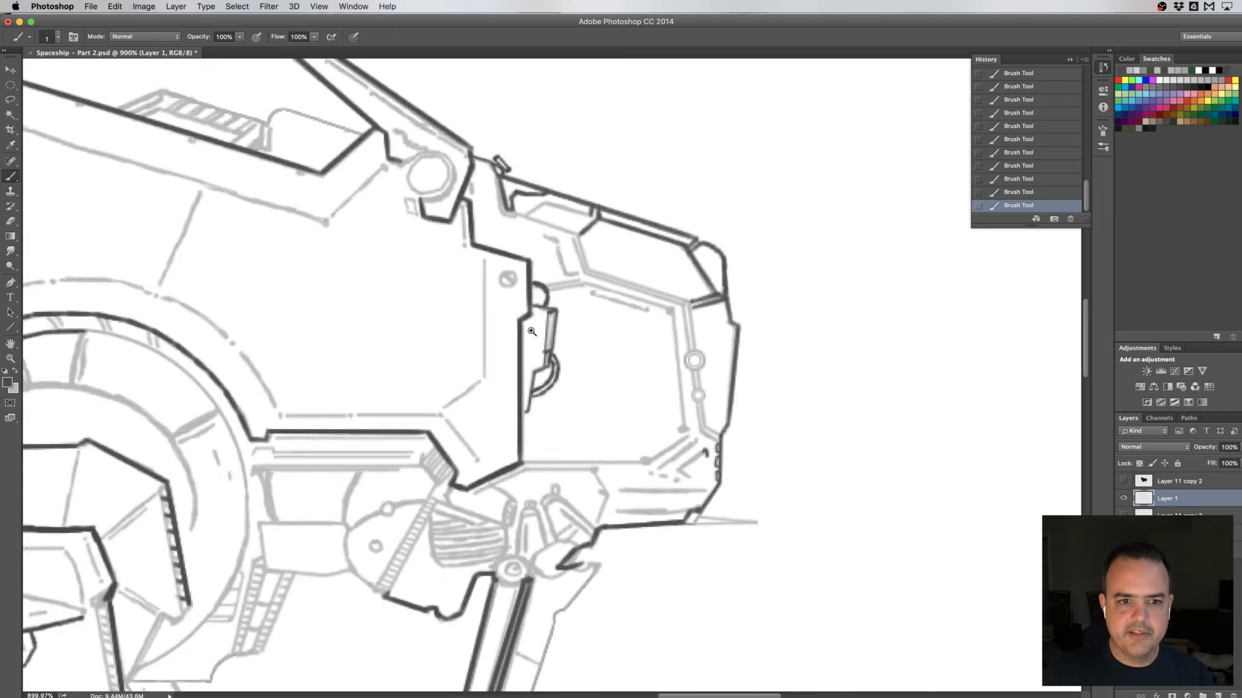
{"action": "scroll", "coordinate": [534, 332], "scroll_direction": "down", "scroll_amount": 2}
{"action": "scroll", "coordinate": [576, 333], "scroll_direction": "down", "scroll_amount": 2}
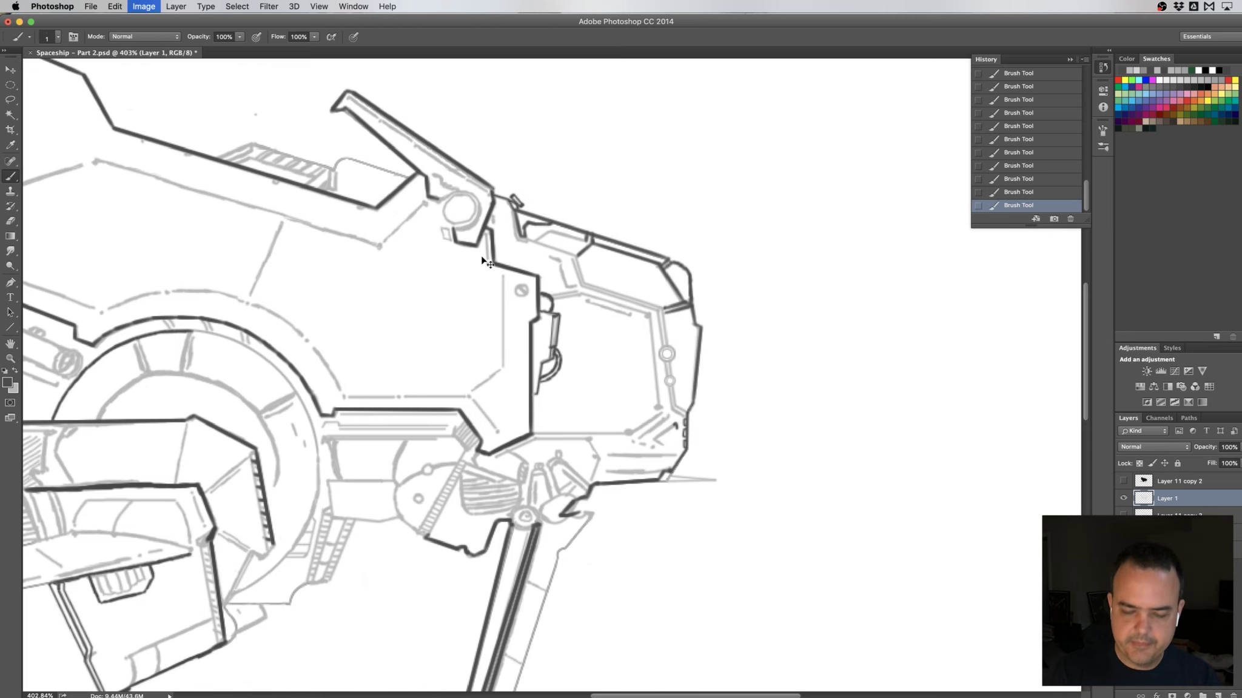
- Flip the canvas horizontally and set the brush size to 2 px
{"action": "key", "text": "ctrl+shift+h"}
{"action": "mouse_move", "coordinate": [426, 310]}
{"action": "left_mouse_down"}
{"action": "mouse_move", "coordinate": [507, 340]}
{"action": "mouse_move", "coordinate": [710, 358]}
{"action": "left_mouse_up"}
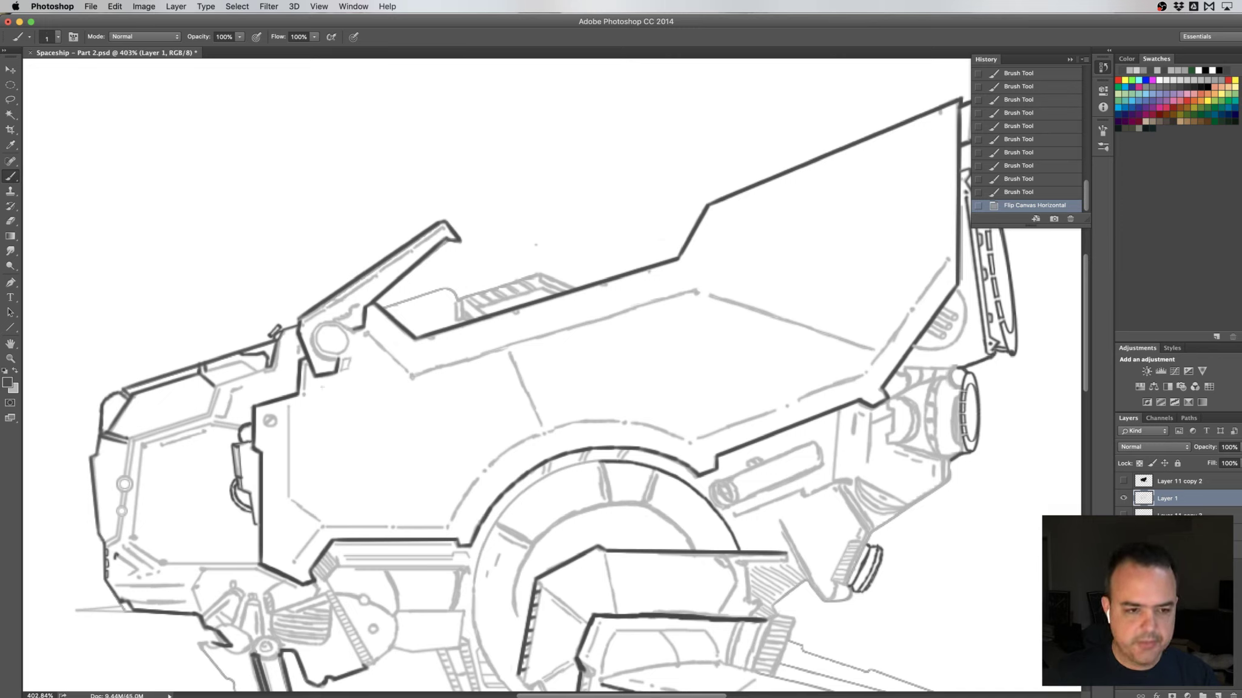
{"action": "left_click_drag", "start_coordinate": [323, 409], "coordinate": [343, 397]}
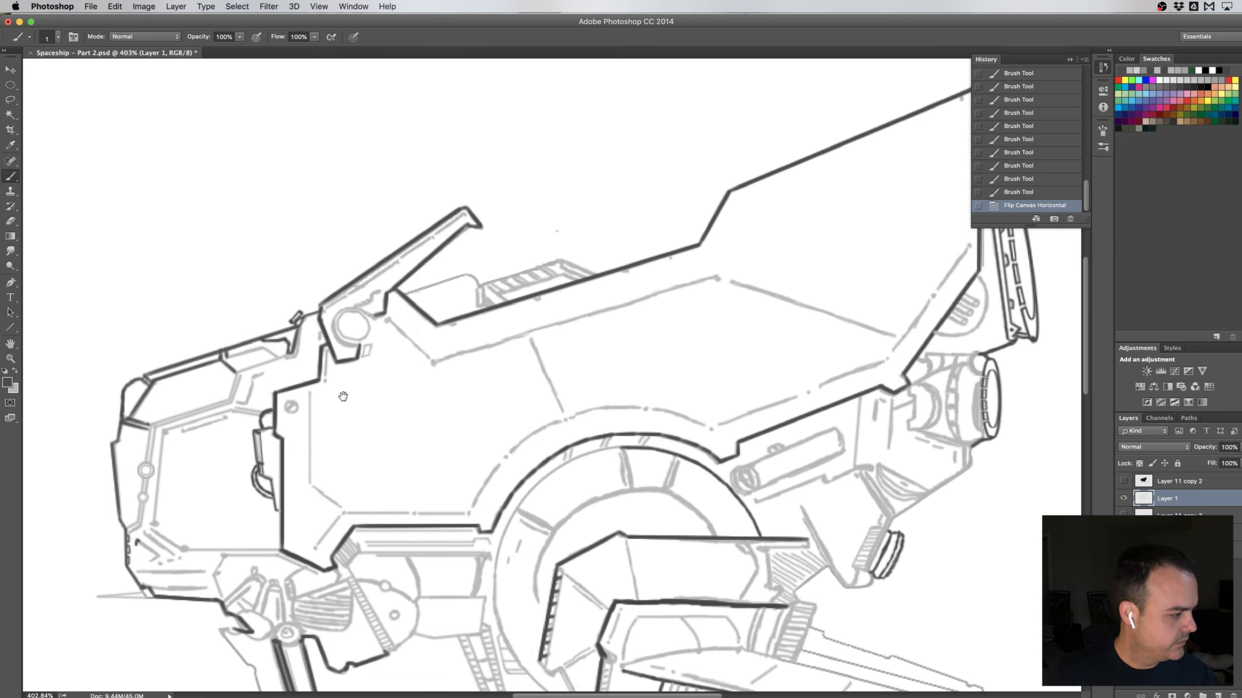
{"action": "scroll", "coordinate": [344, 396], "scroll_direction": "up", "scroll_amount": 1}
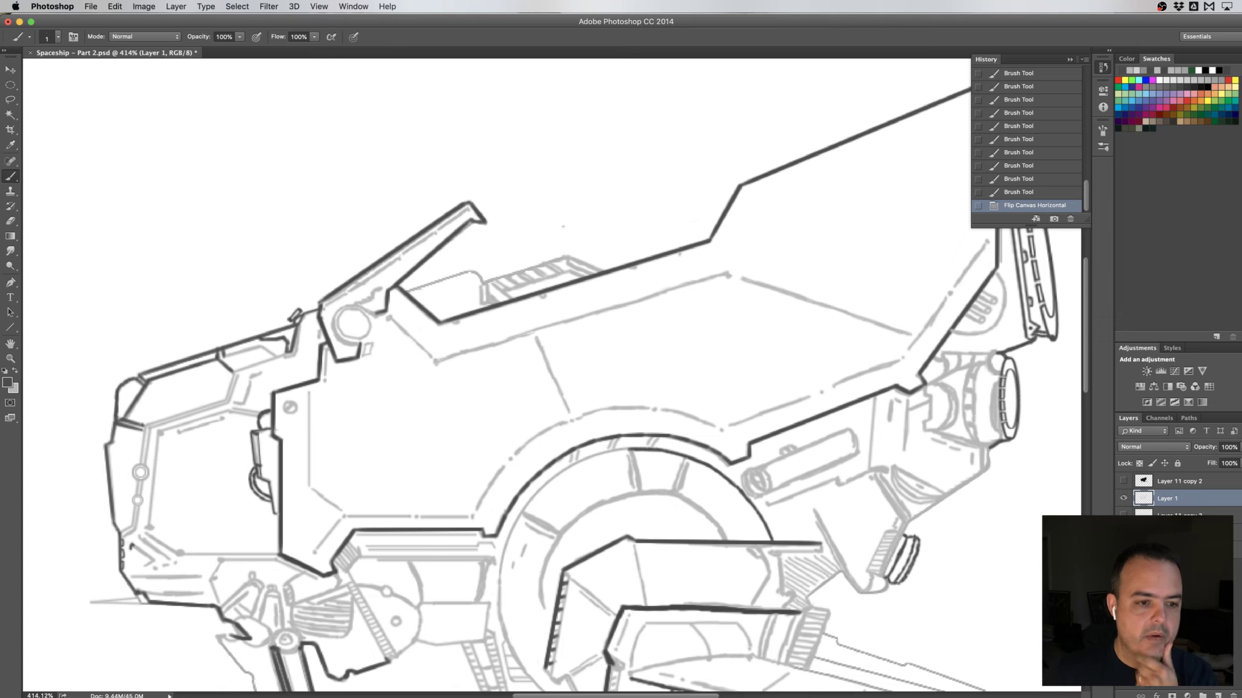
{"action": "left_click", "coordinate": [57, 37]}
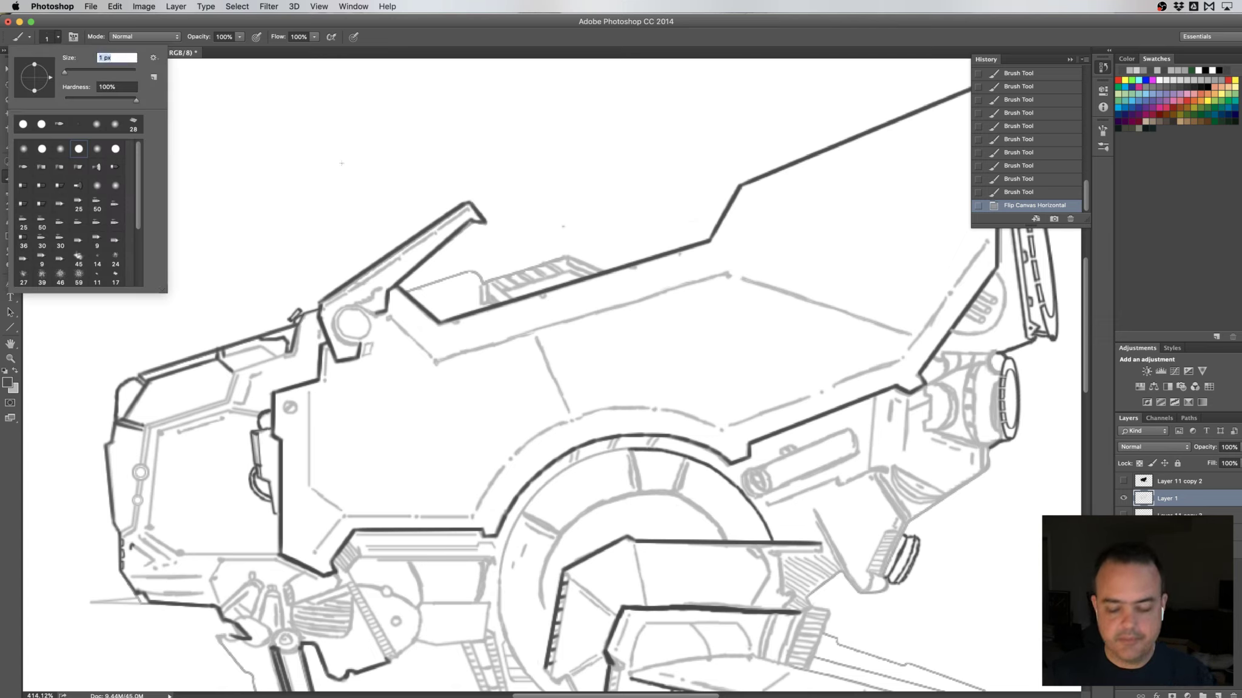
{"action": "type", "text": "2"}
{"action": "key", "text": "Return"}
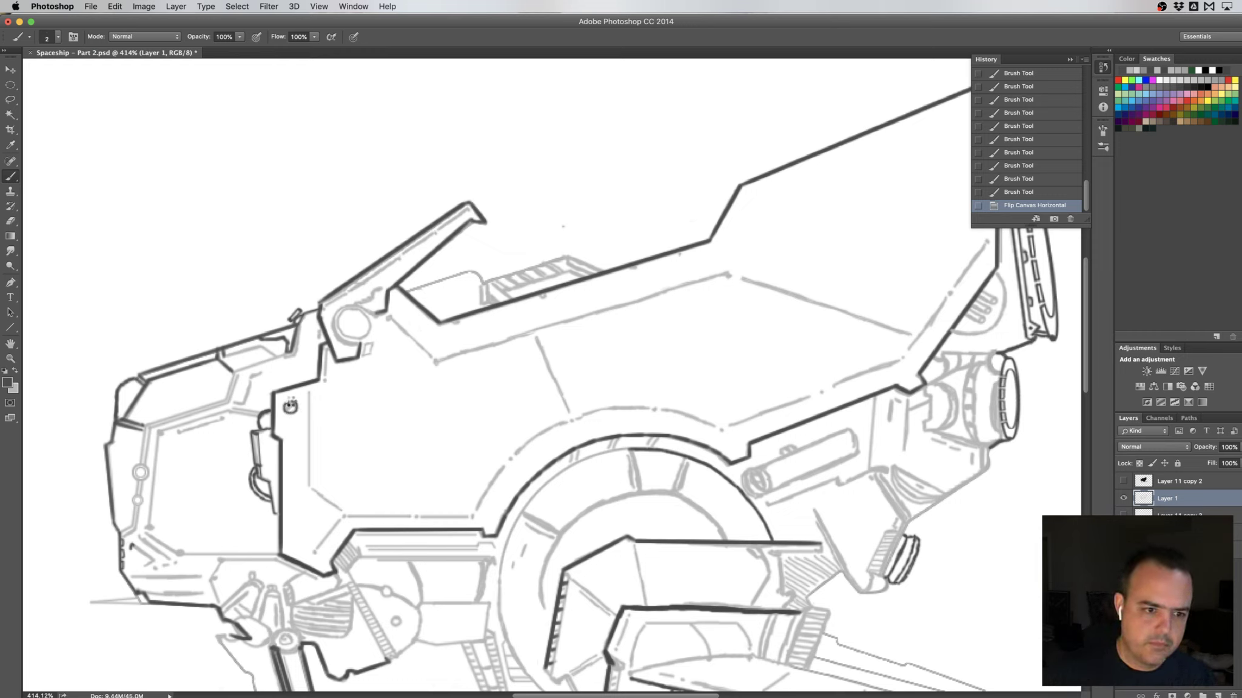
- Ink the small screw as a dark ring with a slot line across it
{"action": "left_click", "coordinate": [290, 406]}
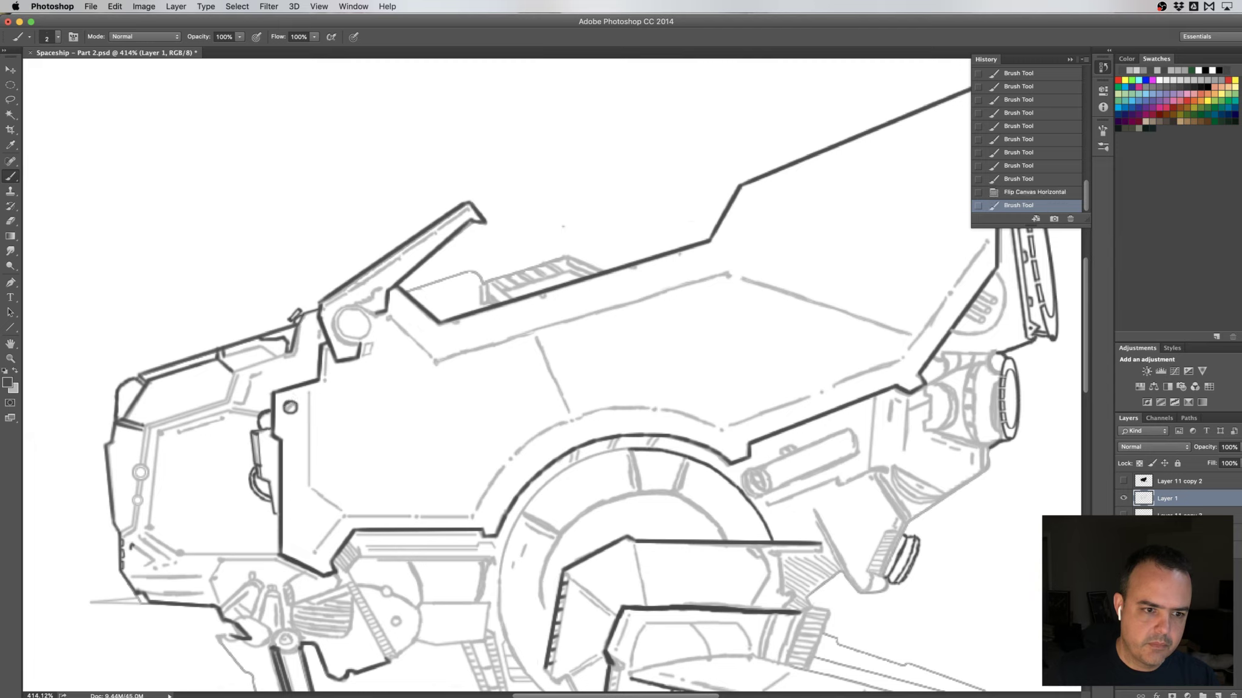
{"action": "left_click", "coordinate": [288, 411]}
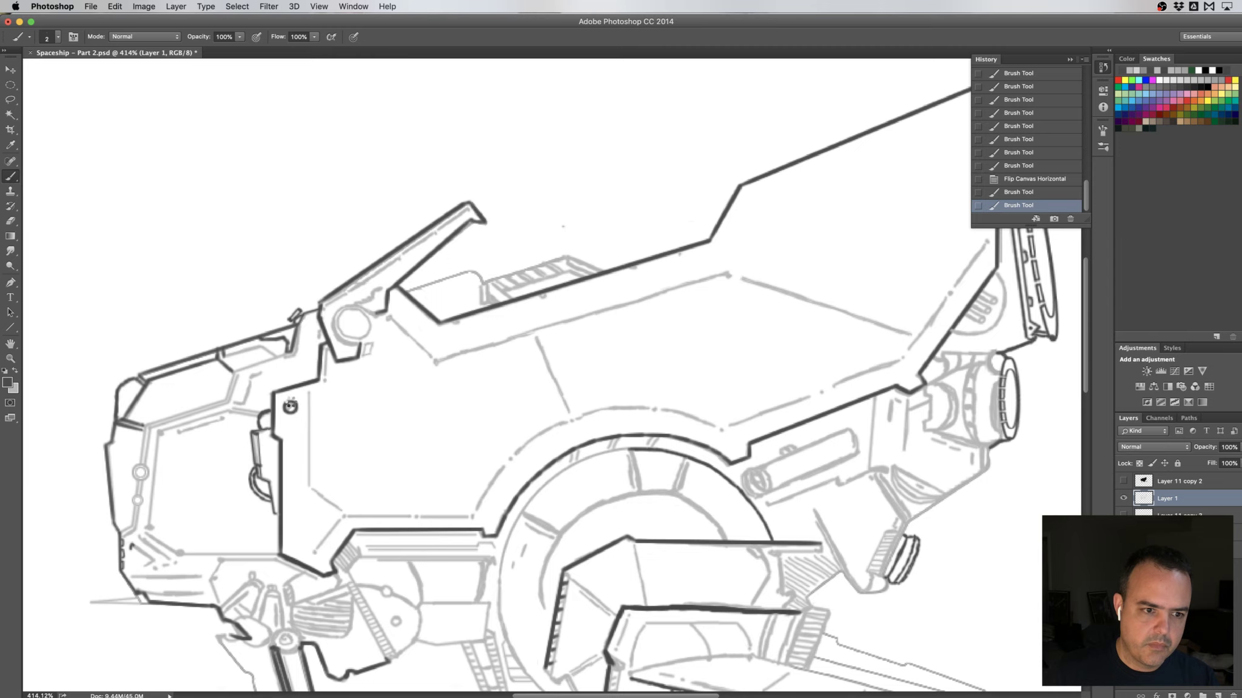
{"action": "left_click_drag", "start_coordinate": [290, 406], "coordinate": [299, 402]}
{"action": "left_click", "coordinate": [324, 396]}
{"action": "scroll", "coordinate": [324, 395], "scroll_direction": "up", "scroll_amount": 2}
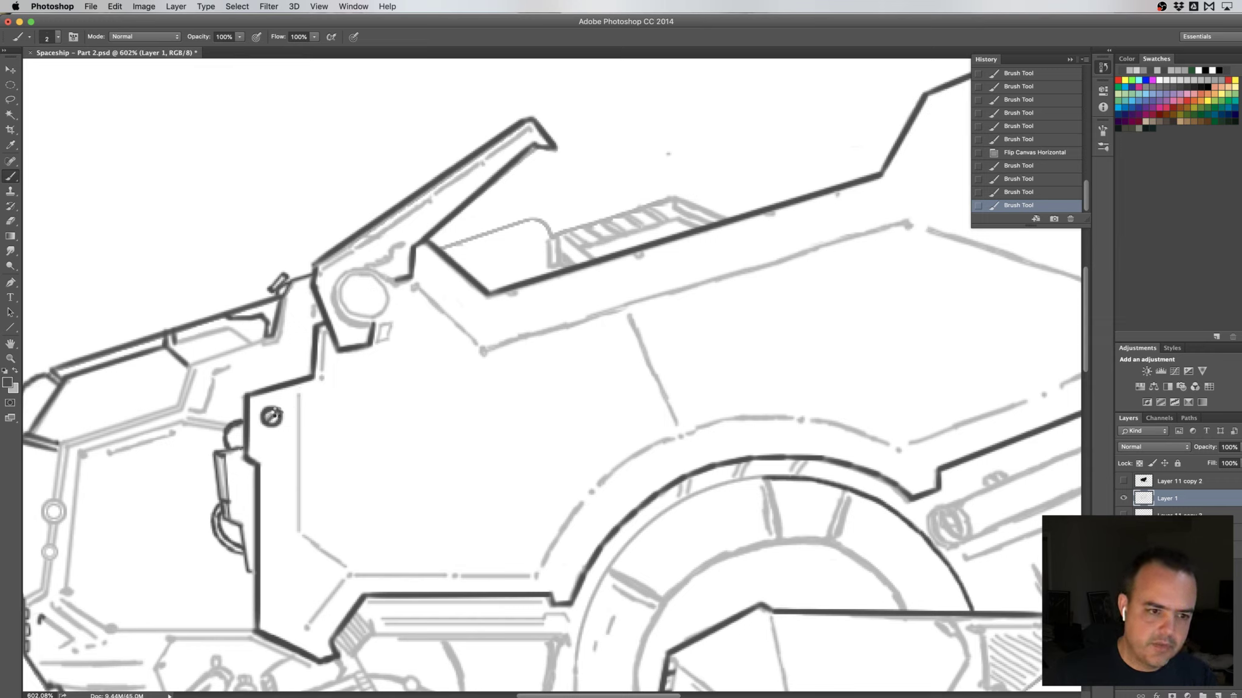
{"action": "left_click_drag", "start_coordinate": [267, 420], "coordinate": [275, 413]}
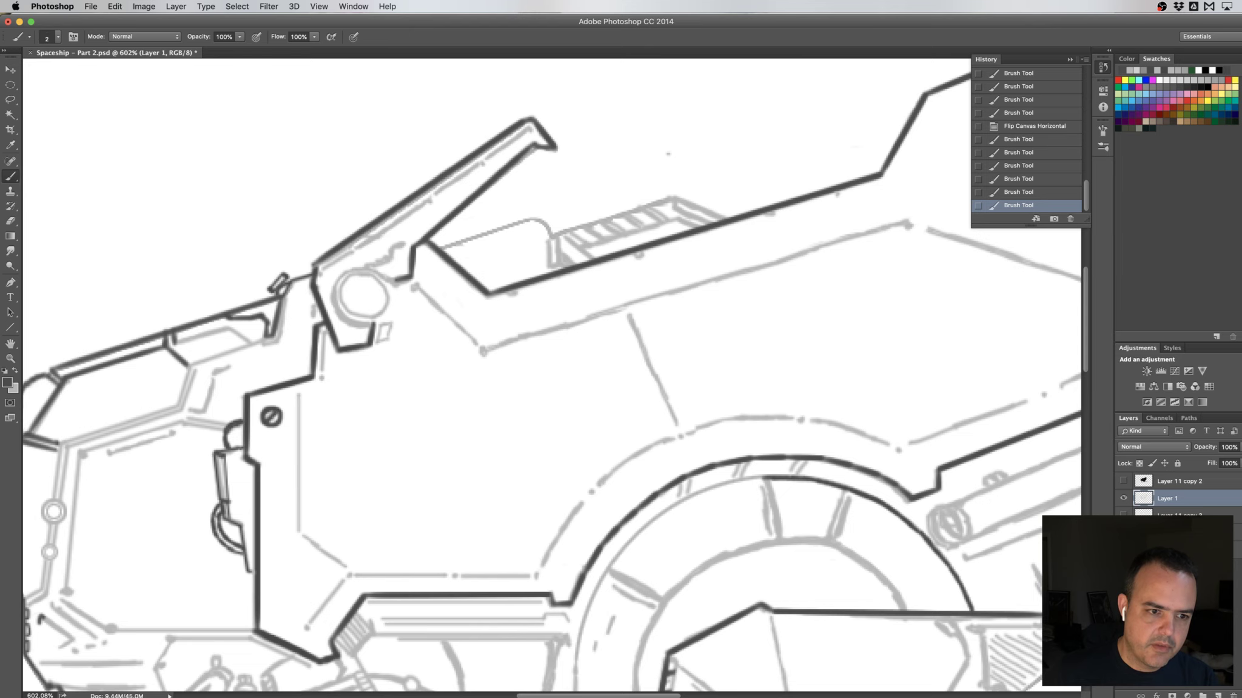
{"action": "left_click_drag", "start_coordinate": [374, 390], "coordinate": [365, 394]}
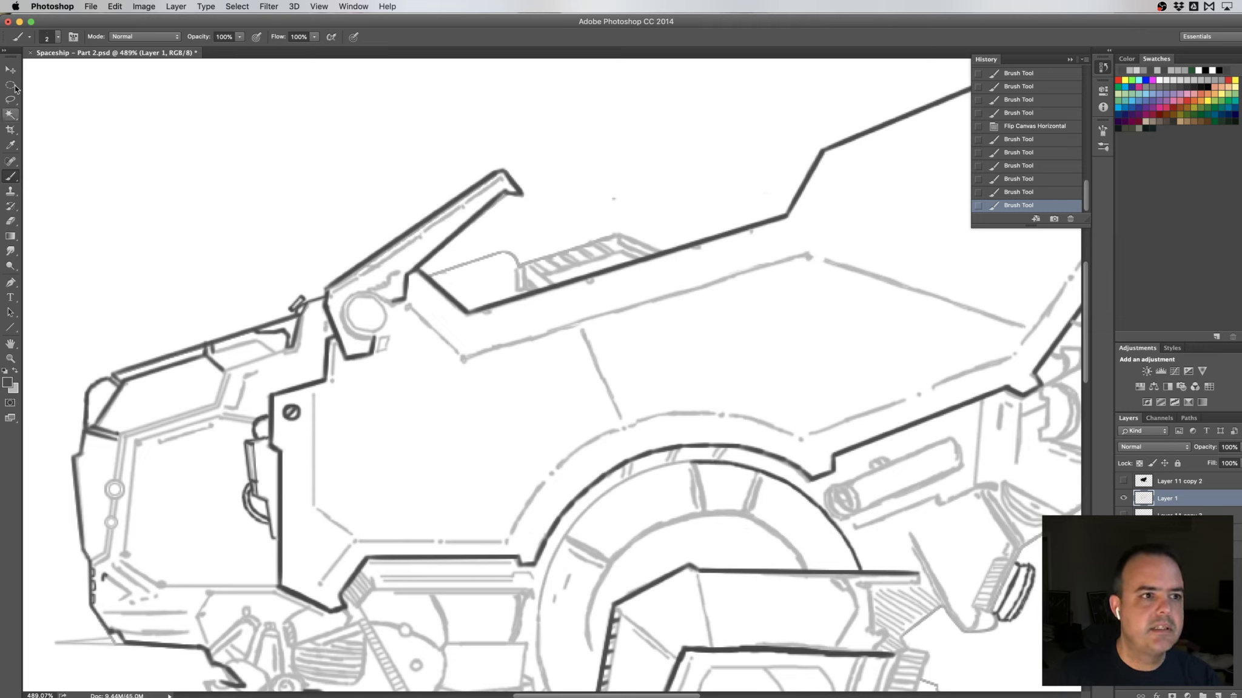
{"action": "key", "text": "m"}
{"action": "left_click_drag", "start_coordinate": [348, 296], "coordinate": [394, 331]}
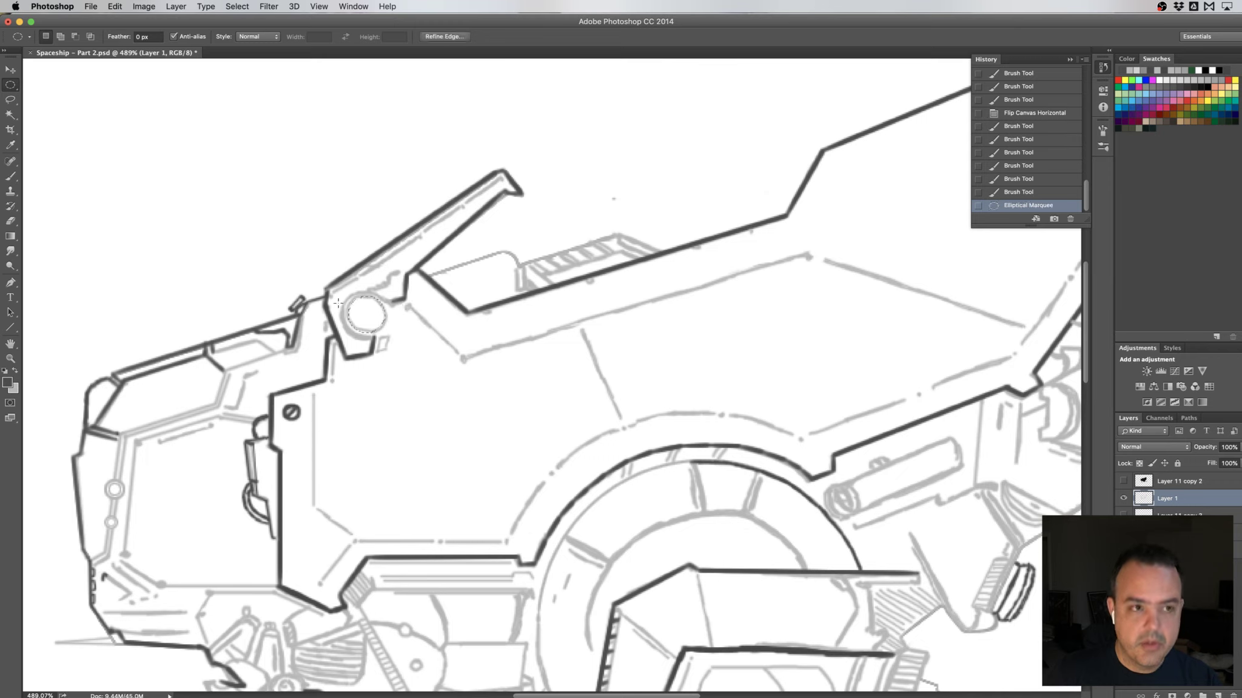
{"action": "left_click", "coordinate": [121, 10]}
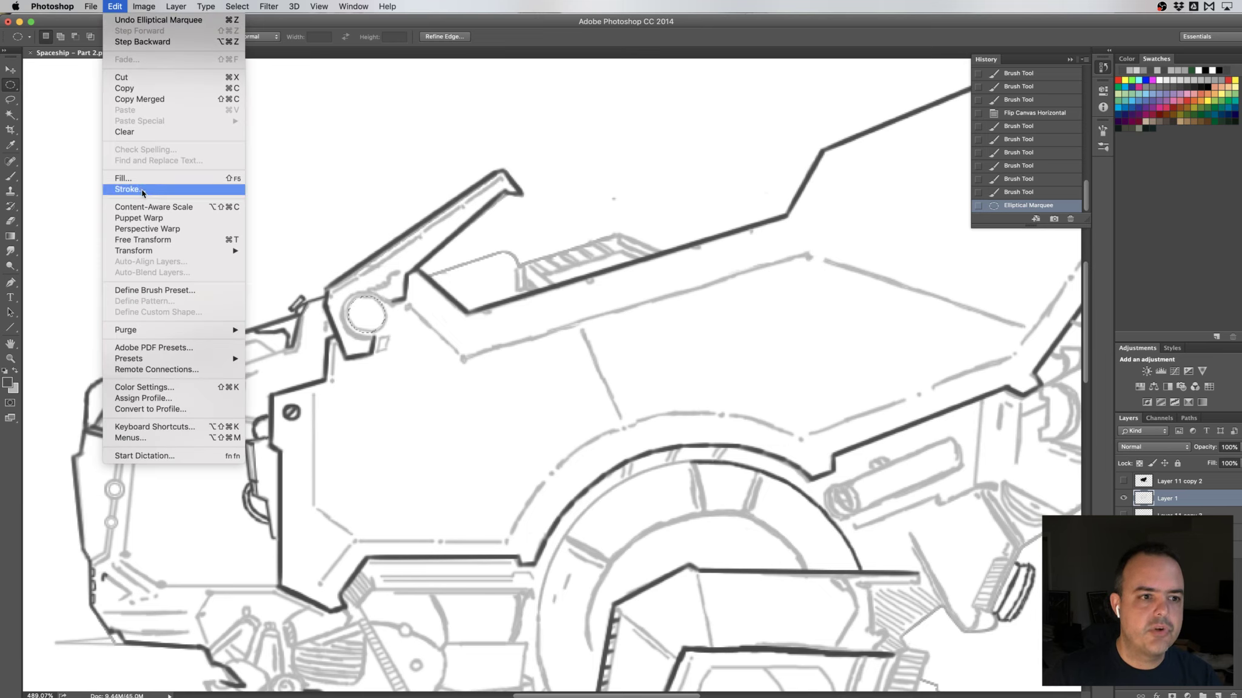
{"action": "left_click", "coordinate": [141, 190]}
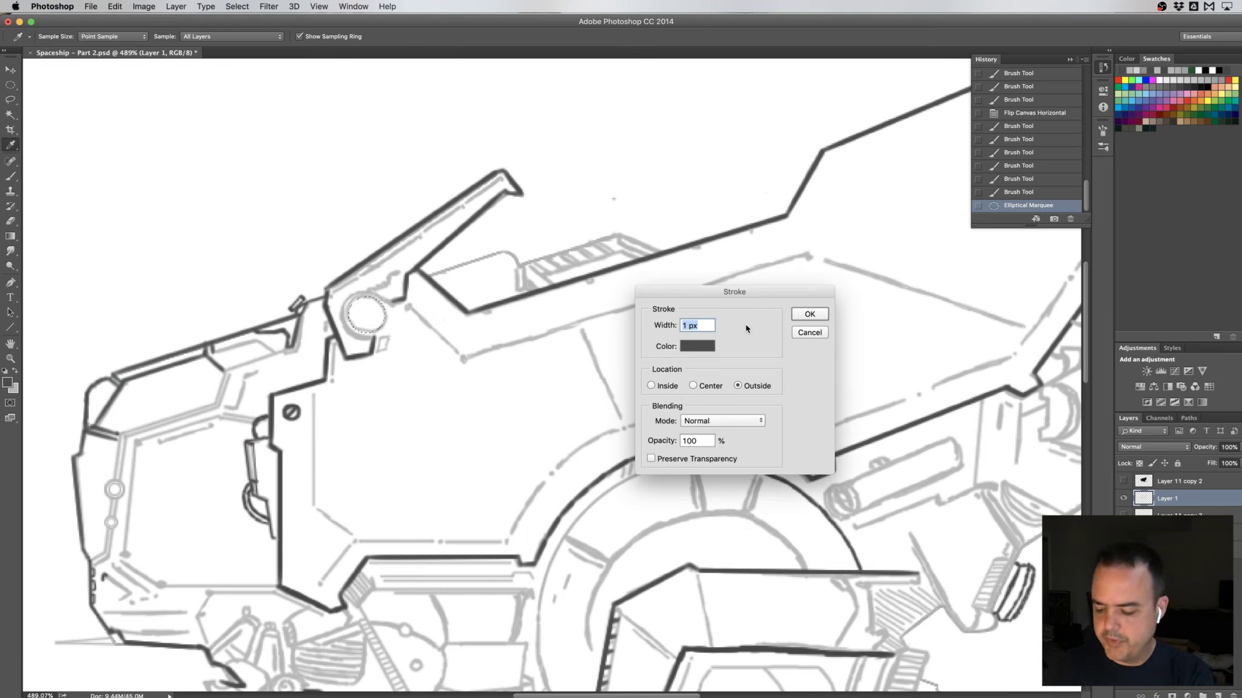
{"action": "type", "text": "2"}
{"action": "left_click", "coordinate": [808, 314]}
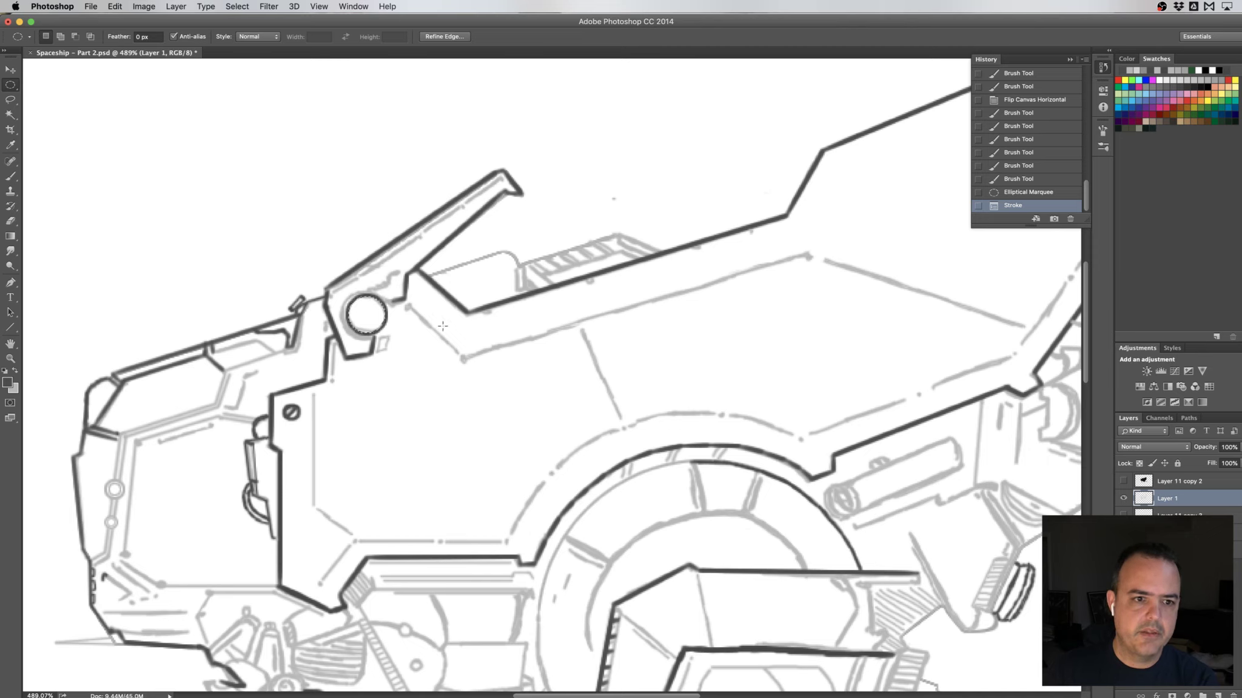
{"action": "key", "text": "ctrl+d"}
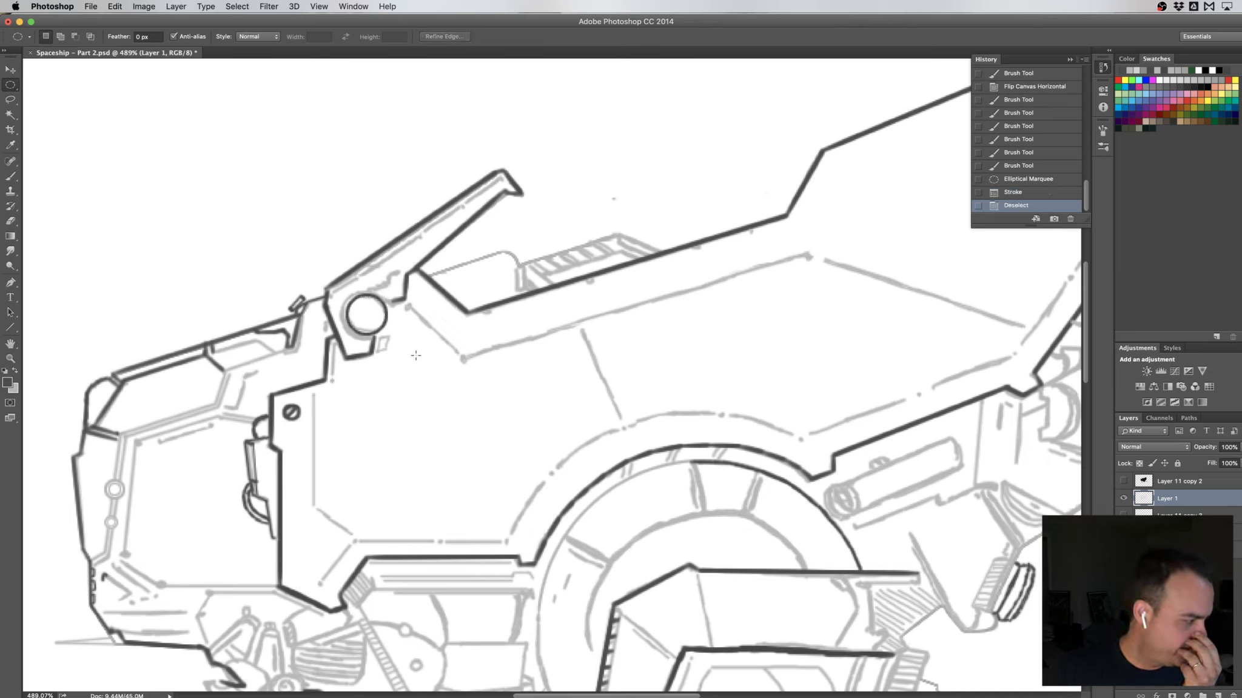
{"action": "key", "text": "ctrl+z"}
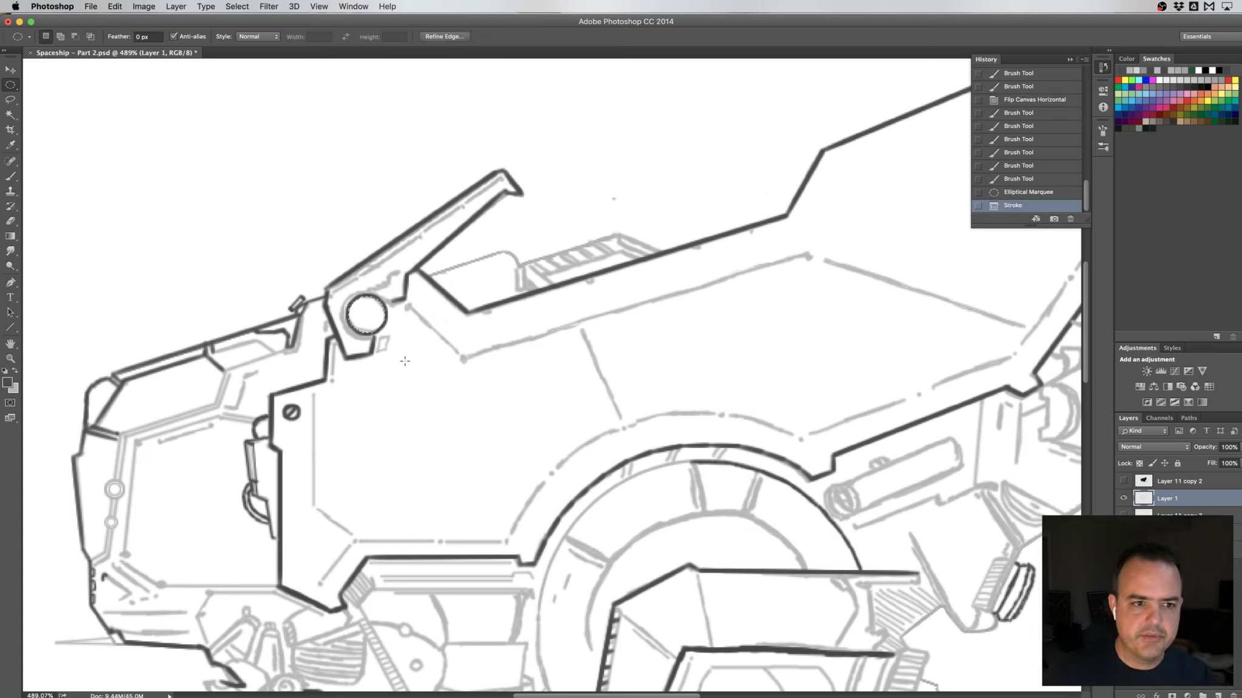
{"action": "left_click", "coordinate": [1023, 193]}
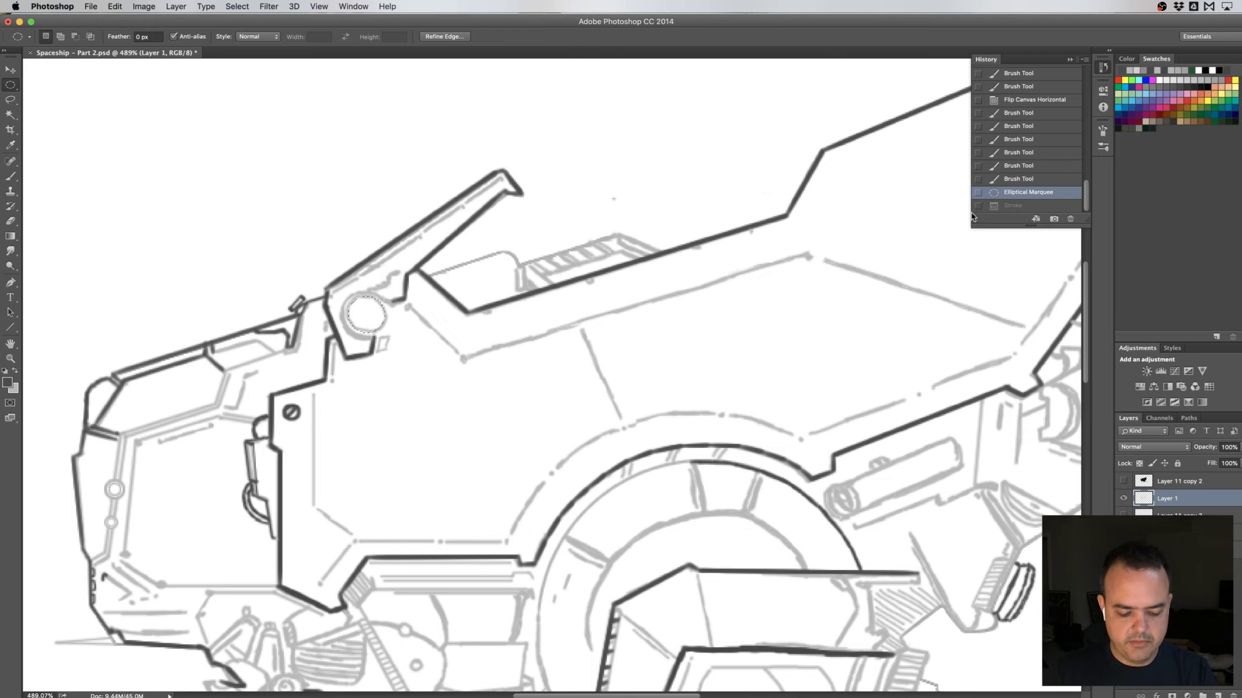
{"action": "key", "text": "ctrl+d"}
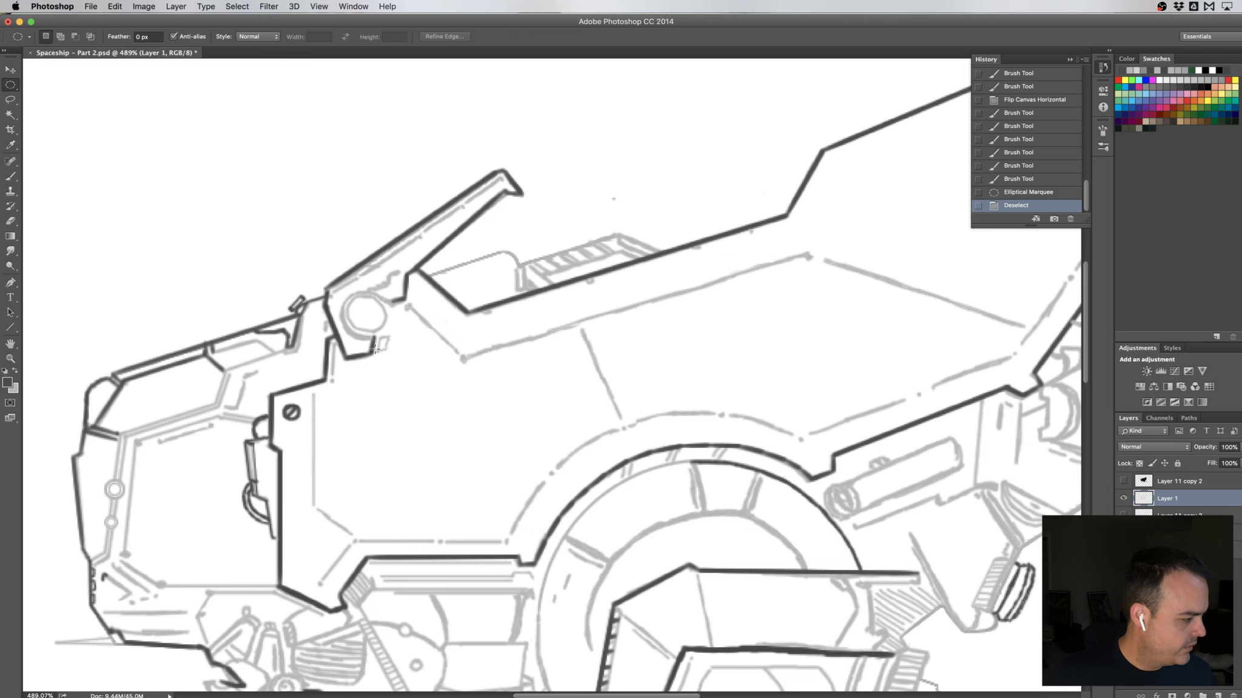
- Bring the landing legs into view and erase stray sketch lines at the front claw with a size 9 eraser
{"action": "left_click_drag", "start_coordinate": [474, 471], "coordinate": [443, 260]}
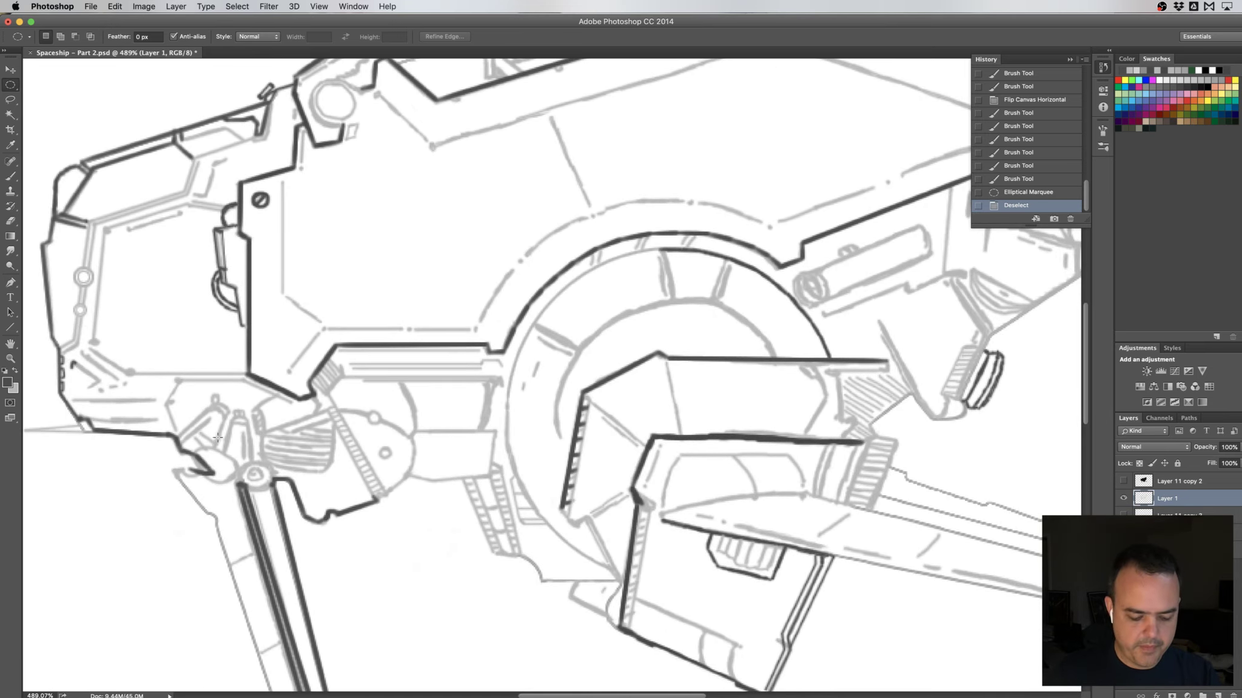
{"action": "key", "text": "e"}
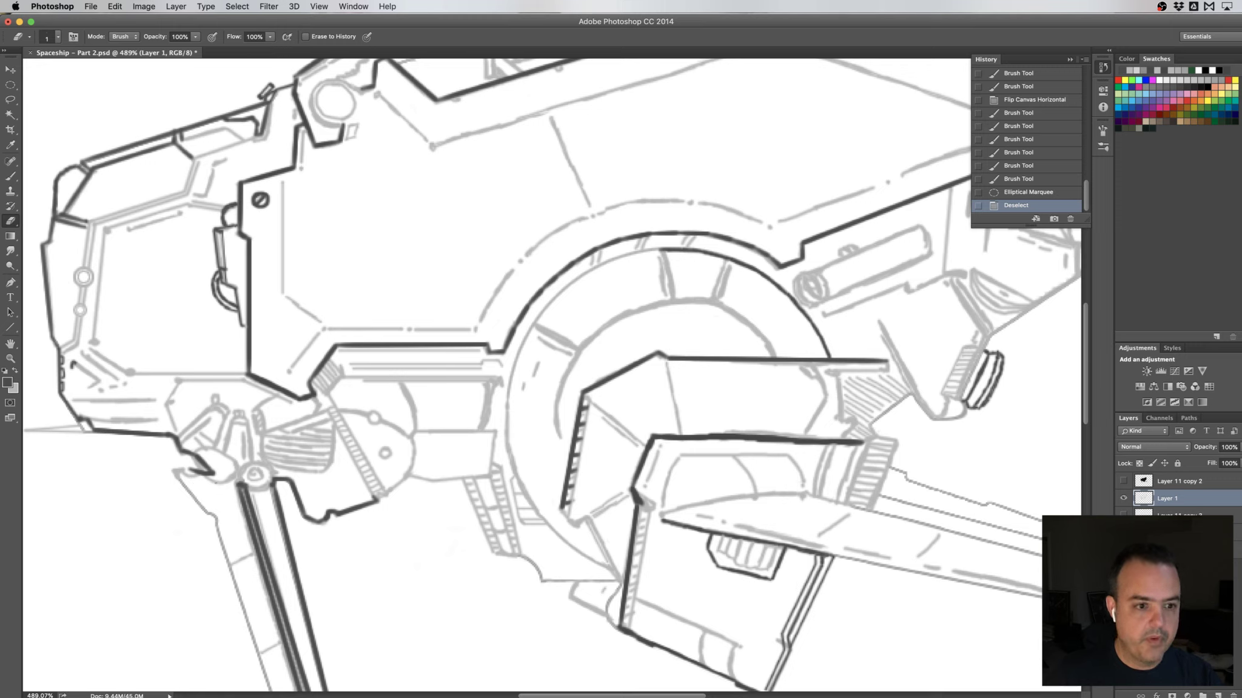
{"action": "mouse_move", "coordinate": [210, 486]}
{"action": "left_mouse_down"}
{"action": "mouse_move", "coordinate": [220, 484]}
{"action": "mouse_move", "coordinate": [182, 478]}
{"action": "left_mouse_up"}
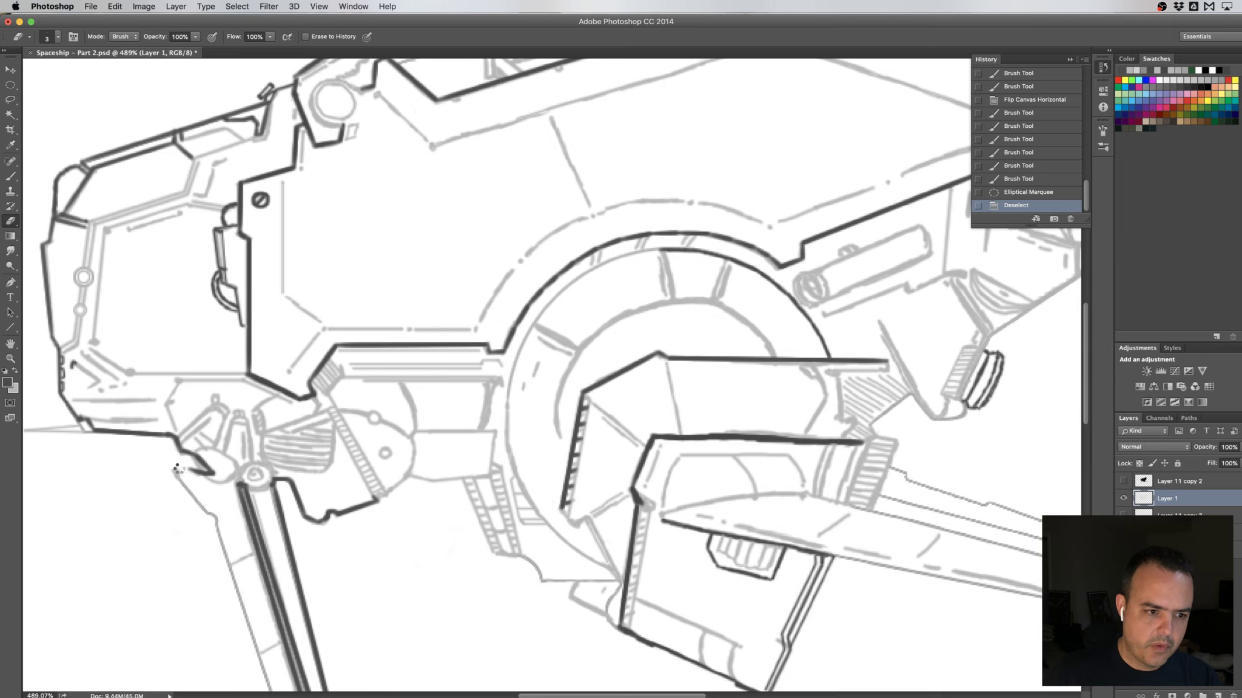
{"action": "left_click_drag", "start_coordinate": [177, 469], "coordinate": [188, 474]}
{"action": "left_click", "coordinate": [195, 477]}
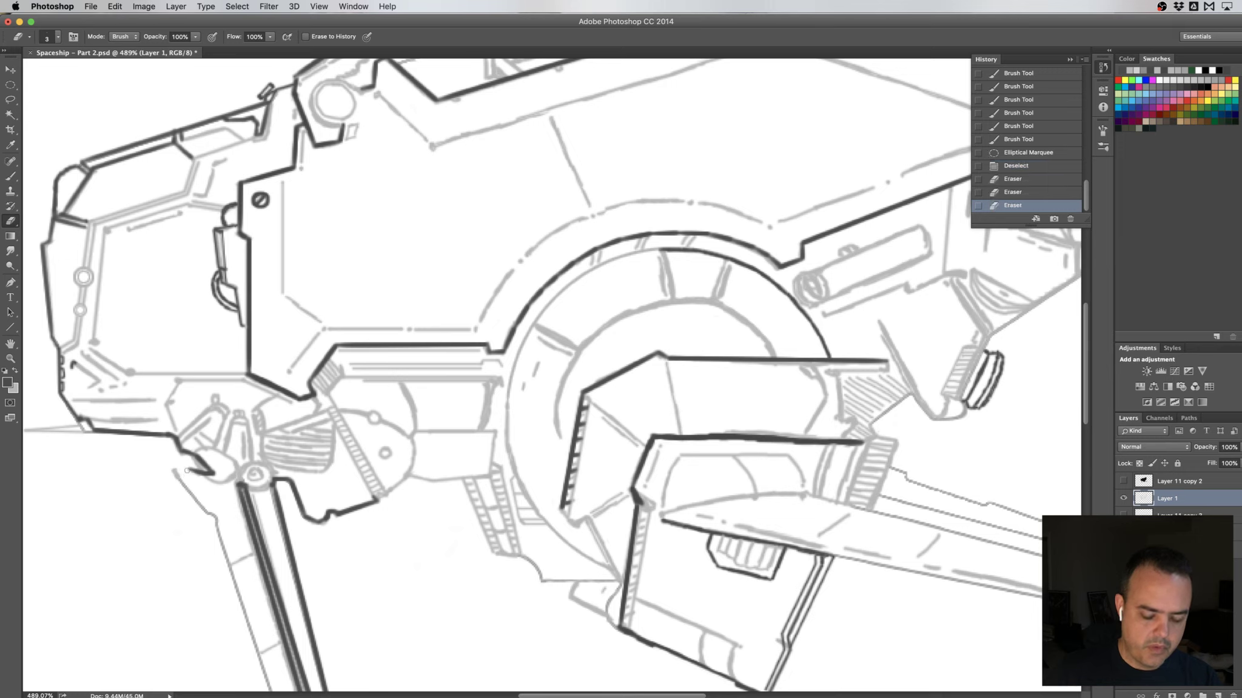
- Ink the claw outline in dark strokes and dabs with a size 3 brush
{"action": "key", "text": "b"}
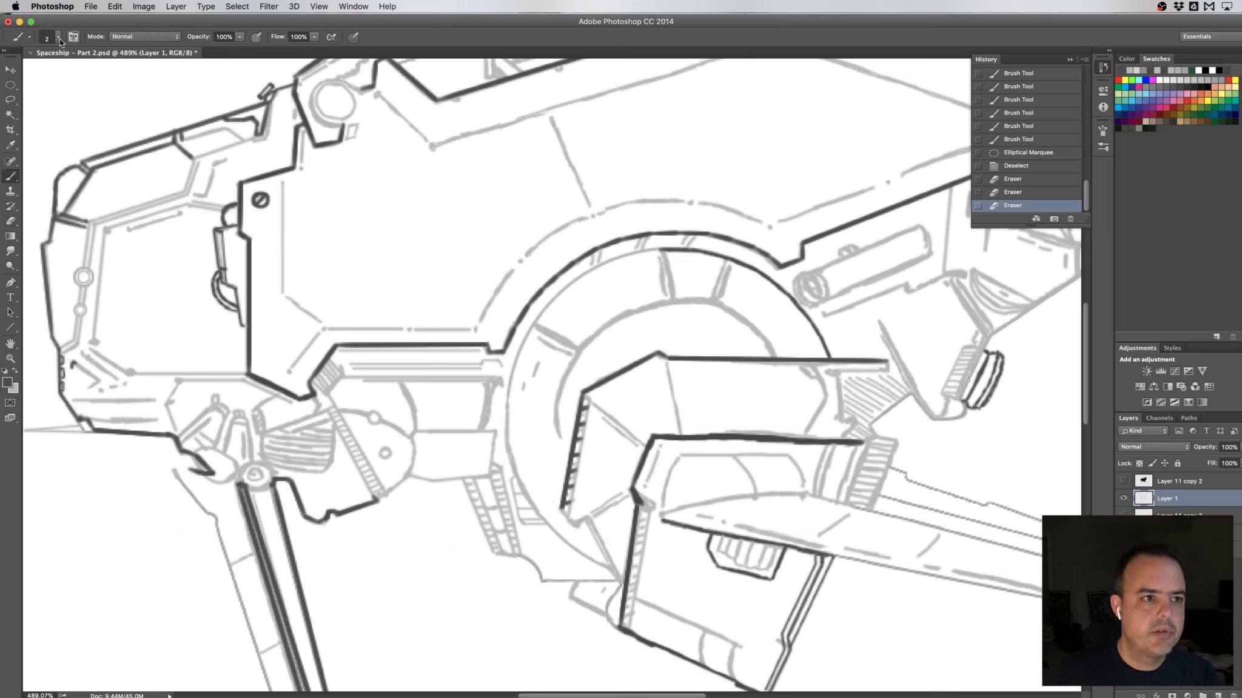
{"action": "left_click", "coordinate": [58, 37]}
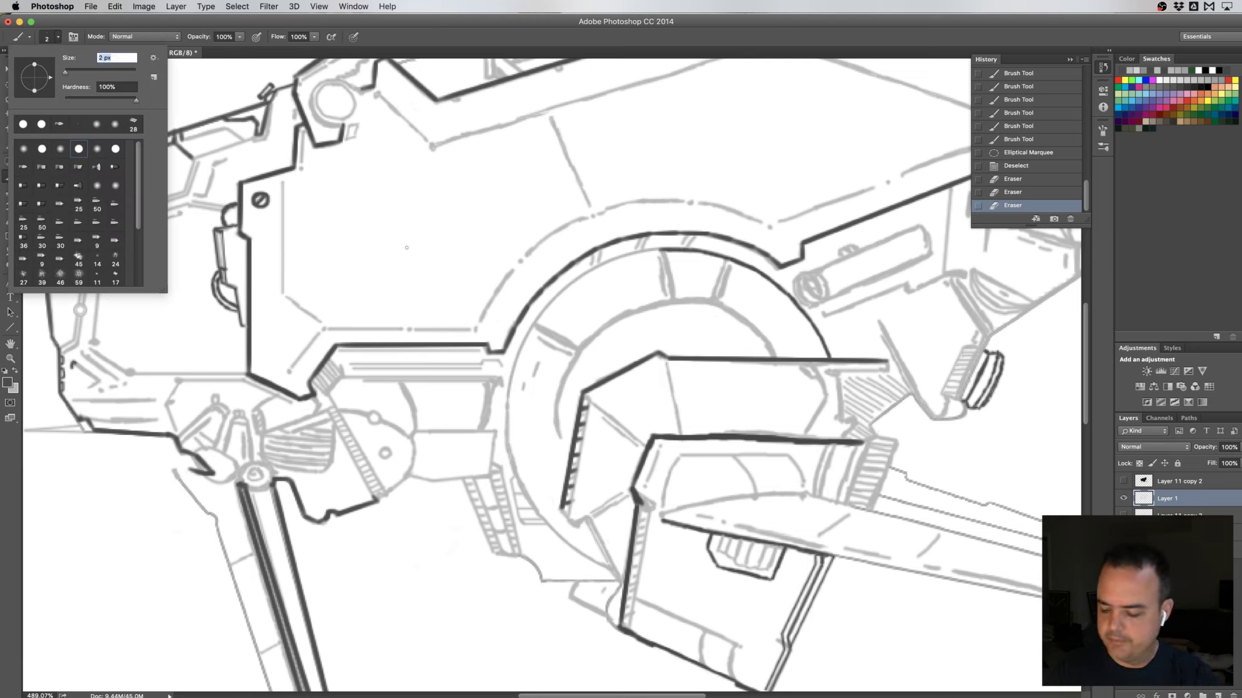
{"action": "type", "text": "3"}
{"action": "key", "text": "Return"}
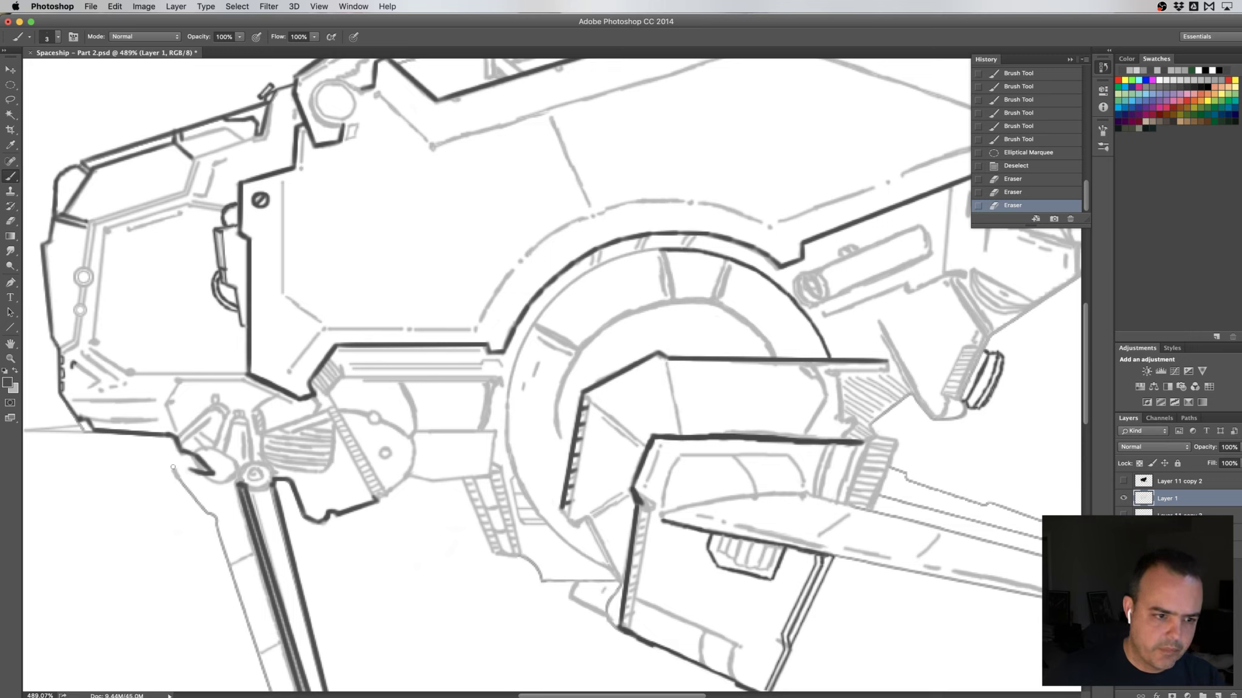
{"action": "left_click", "coordinate": [172, 468]}
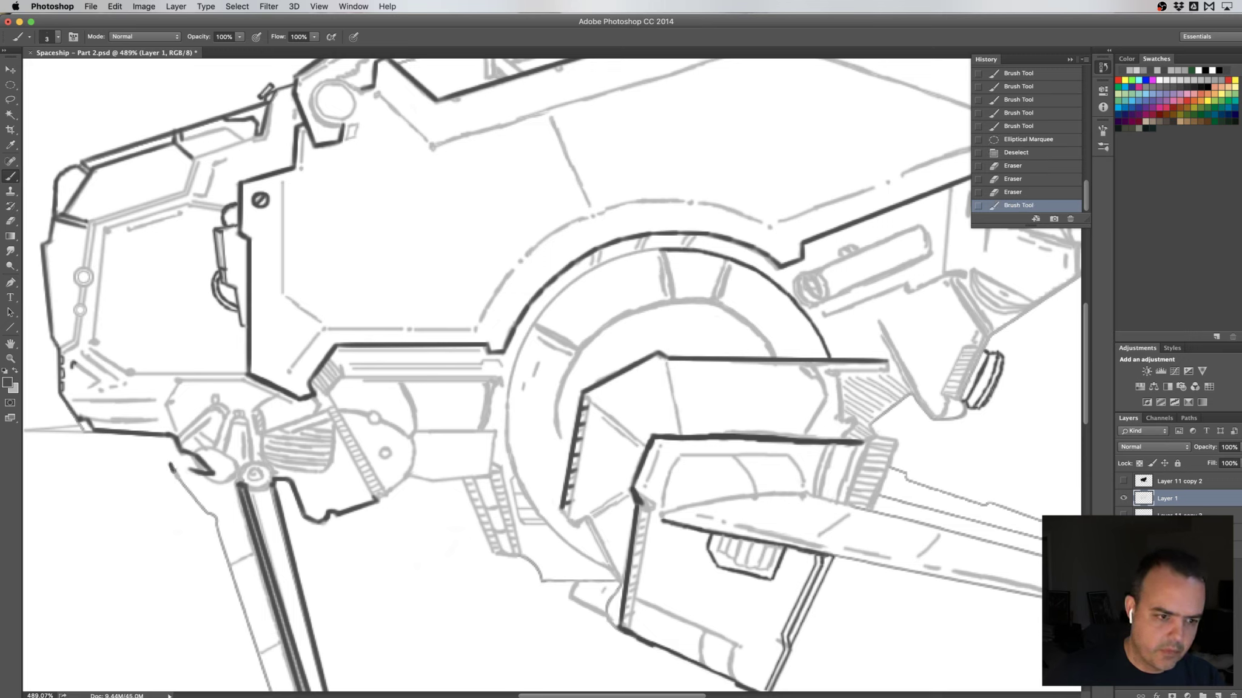
{"action": "left_click", "coordinate": [171, 466]}
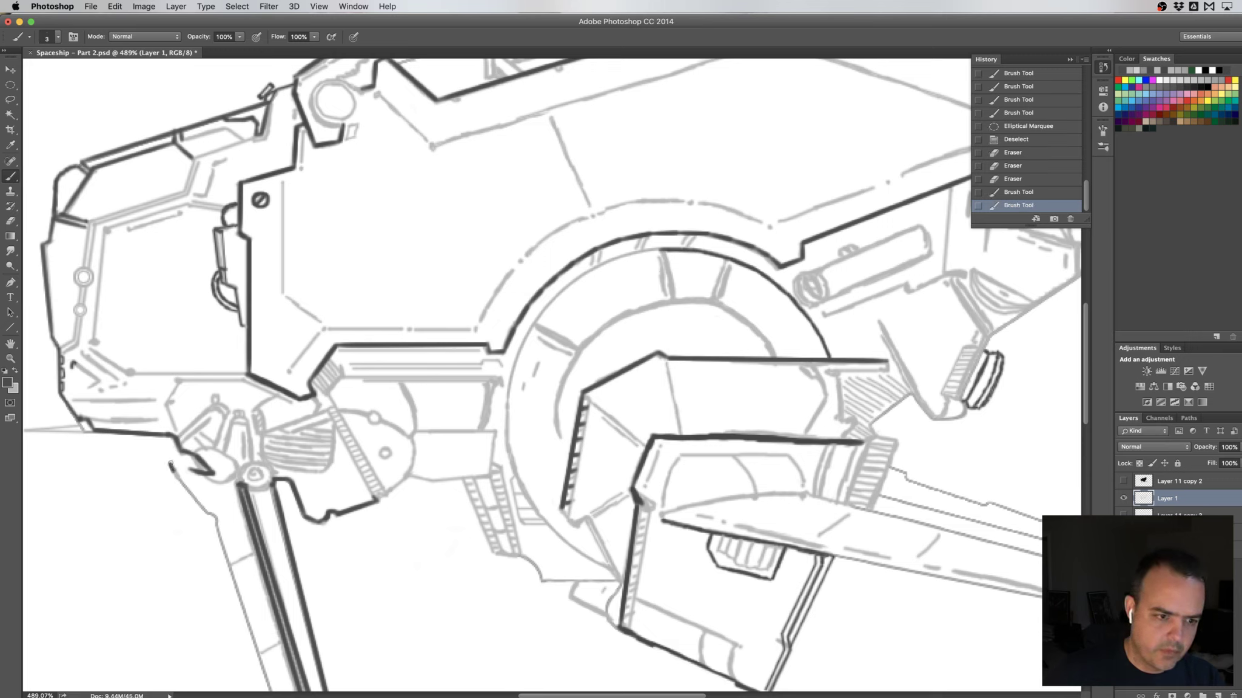
{"action": "left_click", "coordinate": [178, 463]}
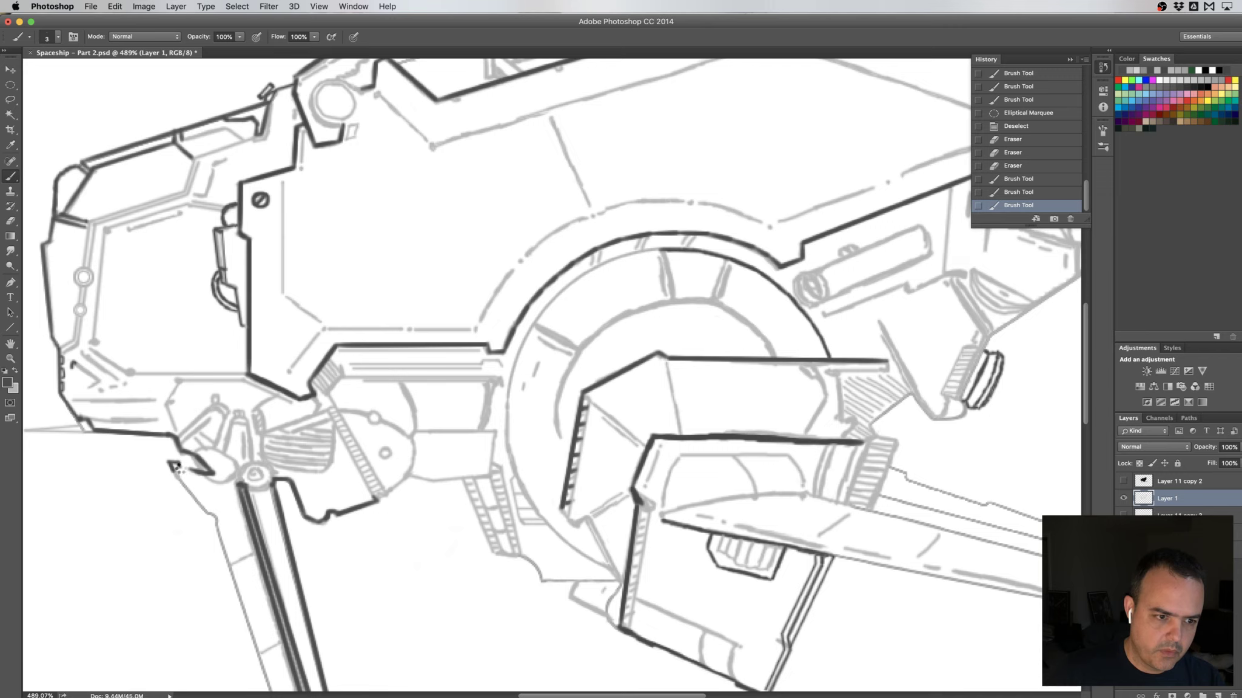
{"action": "left_click_drag", "start_coordinate": [176, 468], "coordinate": [194, 473]}
{"action": "left_click", "coordinate": [185, 468]}
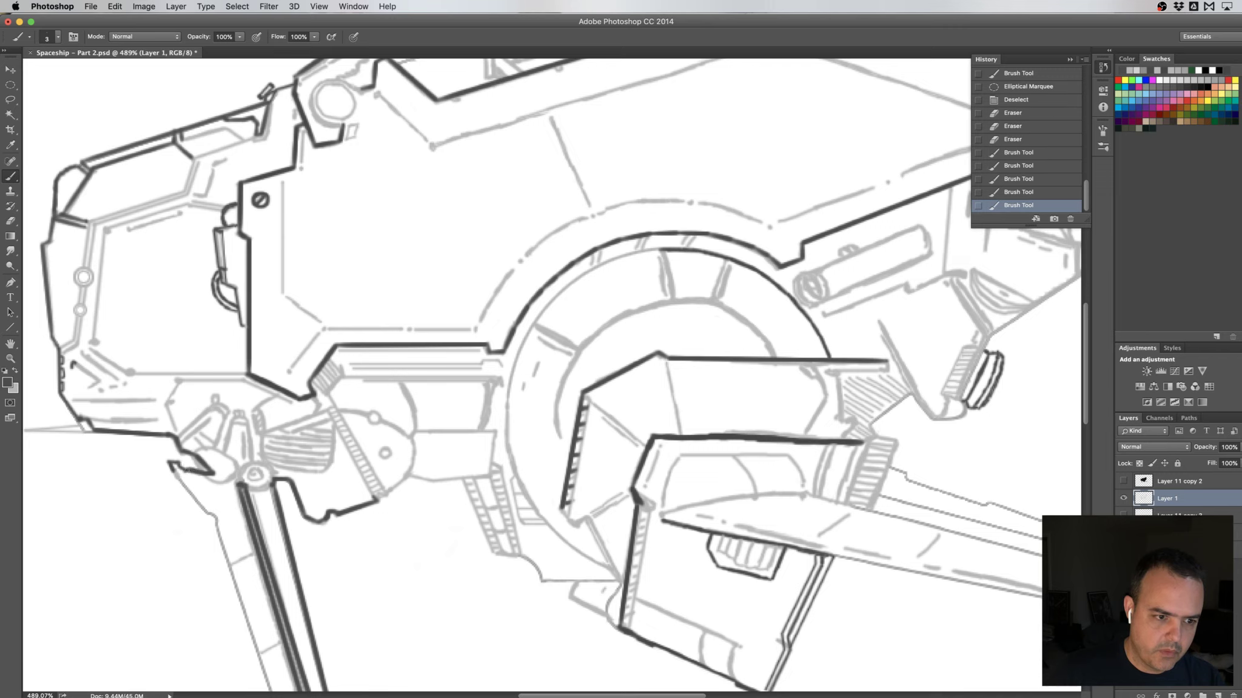
{"action": "left_click", "coordinate": [193, 471]}
- Erase excess ink and stray pixels around the claw edge and tip
{"action": "key", "text": "e"}
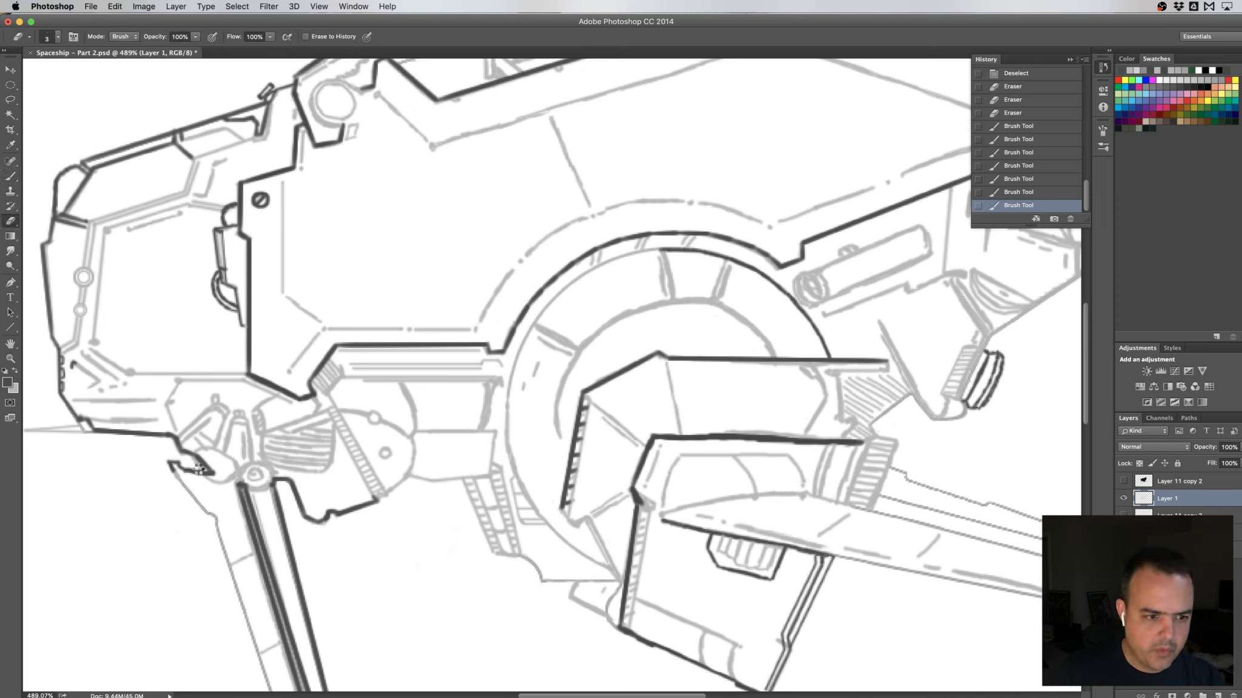
{"action": "left_click", "coordinate": [198, 468]}
{"action": "left_click", "coordinate": [202, 471]}
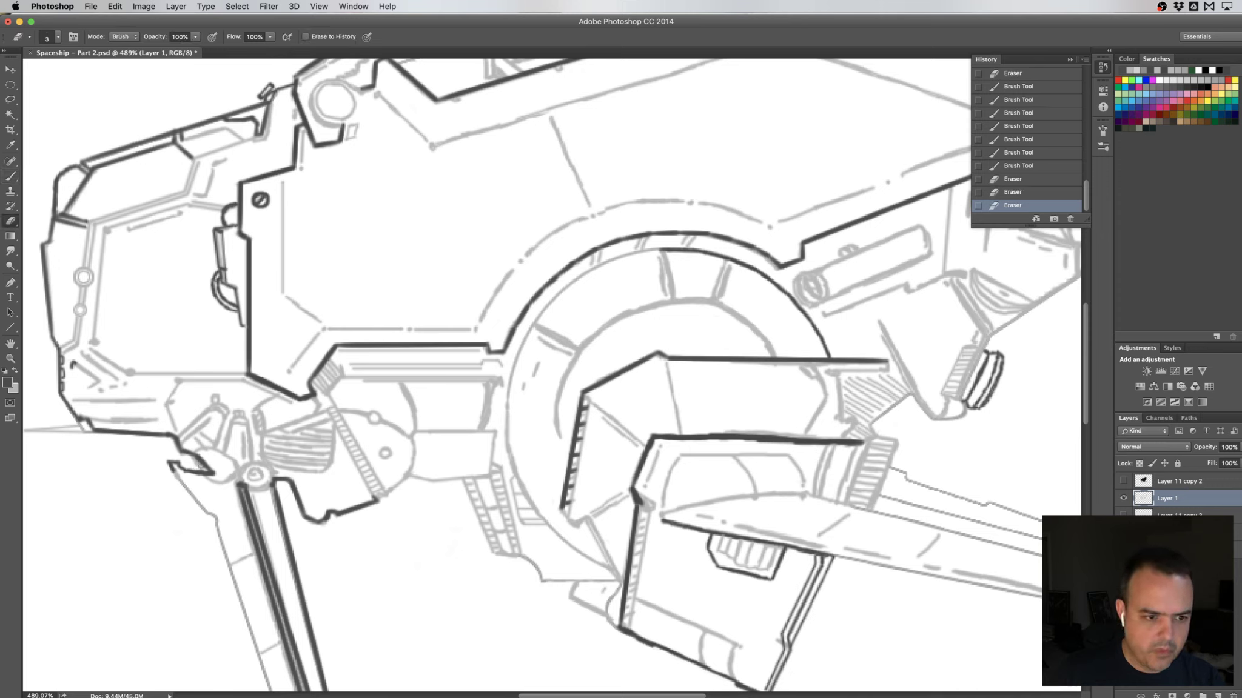
{"action": "left_click", "coordinate": [195, 469]}
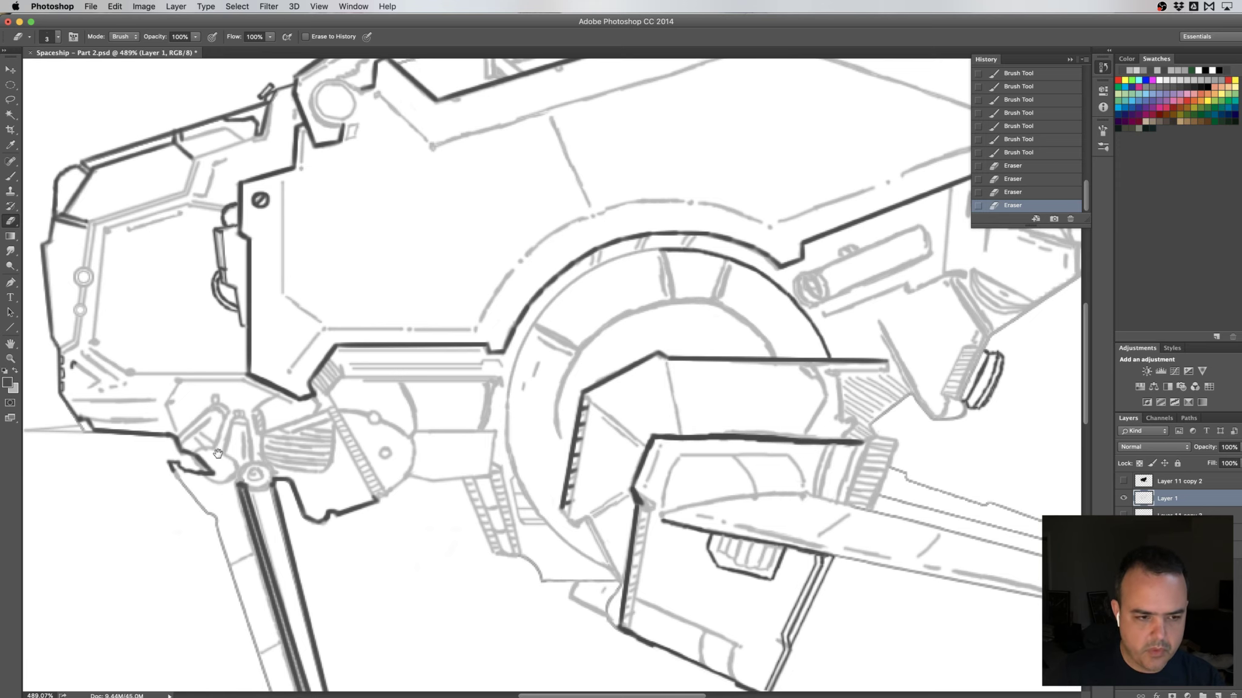
{"action": "scroll", "coordinate": [218, 453], "scroll_direction": "up", "scroll_amount": 3}
{"action": "scroll", "coordinate": [231, 442], "scroll_direction": "up", "scroll_amount": 2}
{"action": "scroll", "coordinate": [254, 425], "scroll_direction": "up", "scroll_amount": 2}
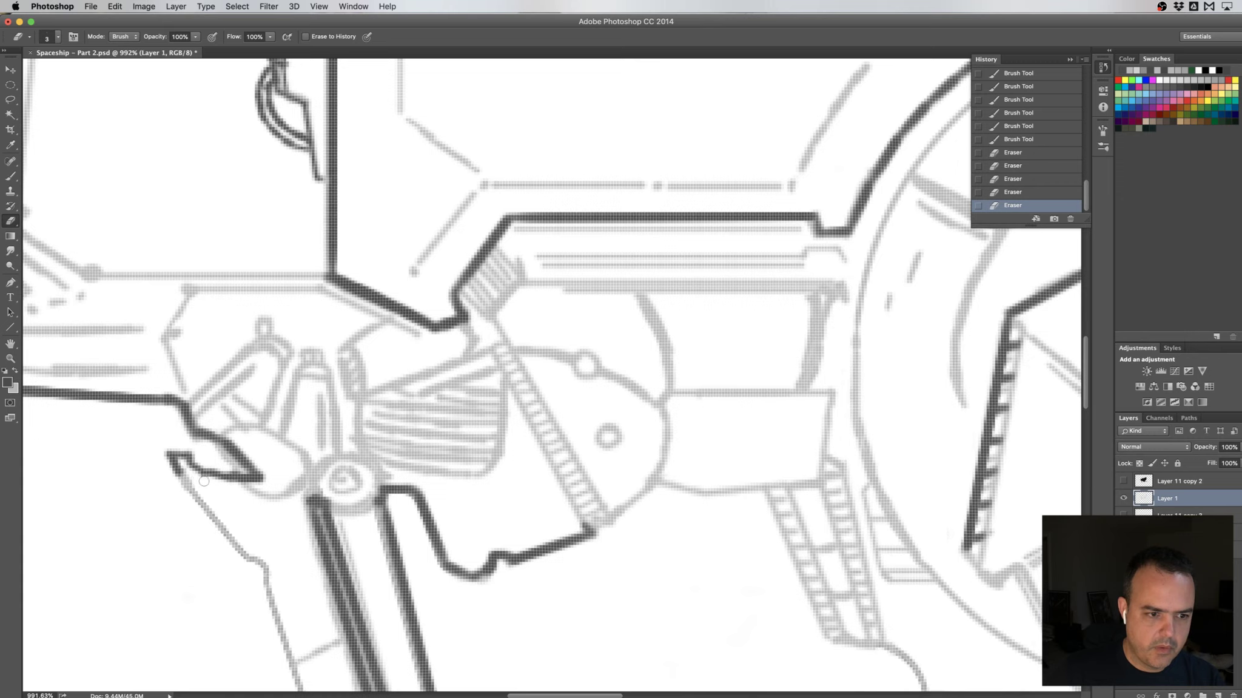
{"action": "left_click_drag", "start_coordinate": [210, 482], "coordinate": [220, 487]}
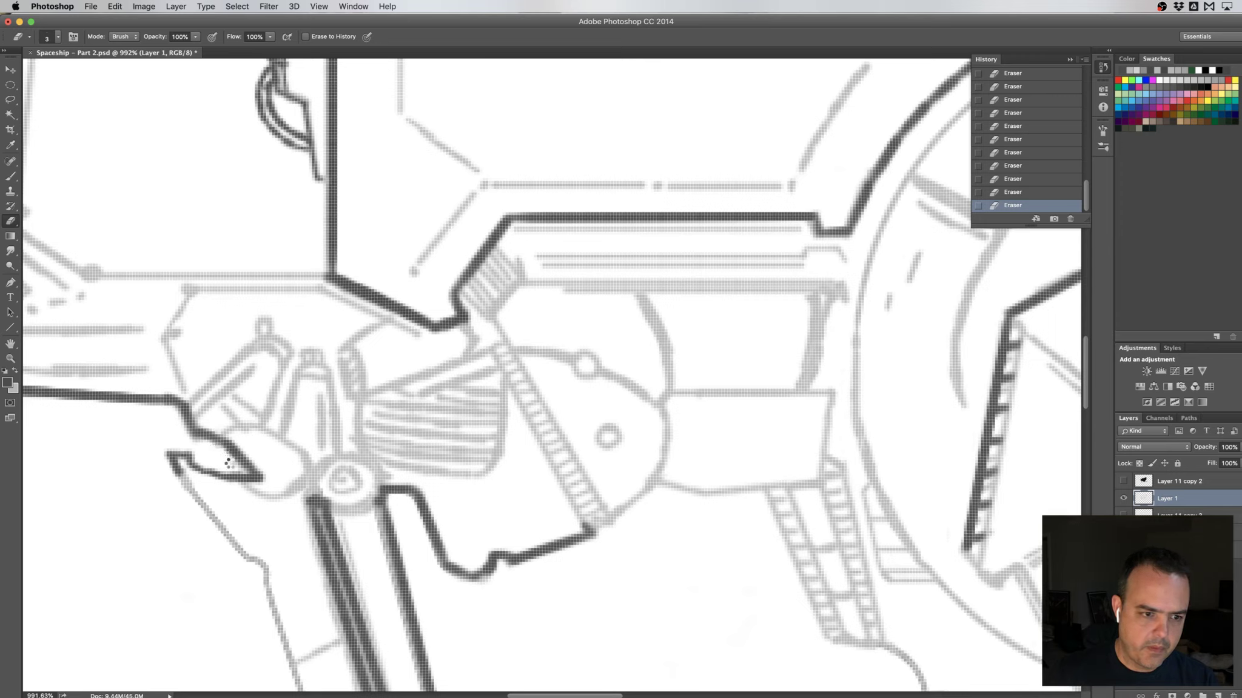
- Darken the claw outline with a small brush mark, then zoom back out
{"action": "key", "text": "b"}
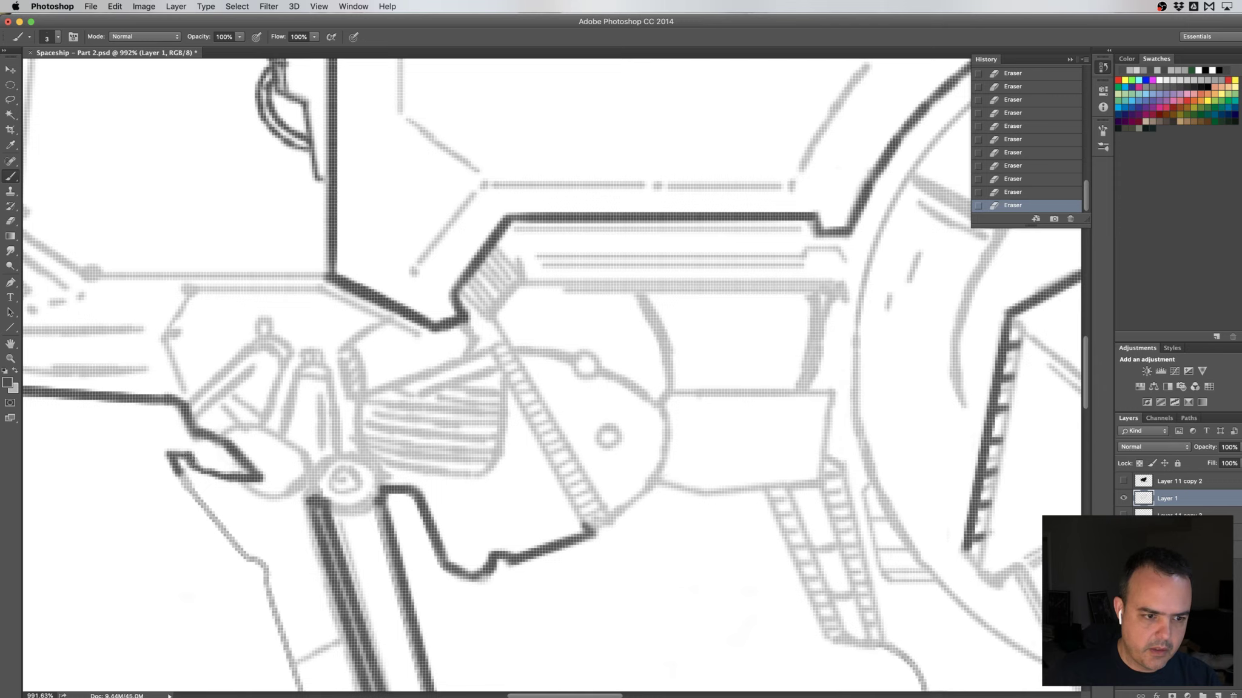
{"action": "left_click", "coordinate": [225, 481]}
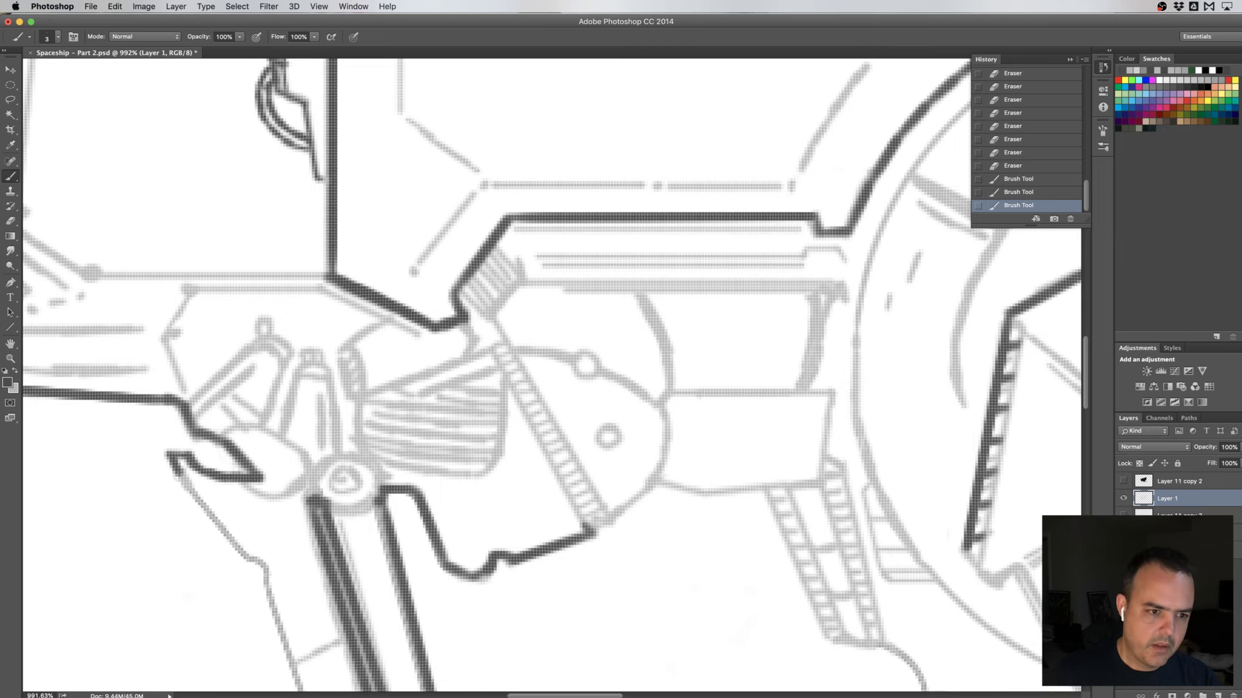
{"action": "scroll", "coordinate": [409, 427], "scroll_direction": "down", "scroll_amount": 5}
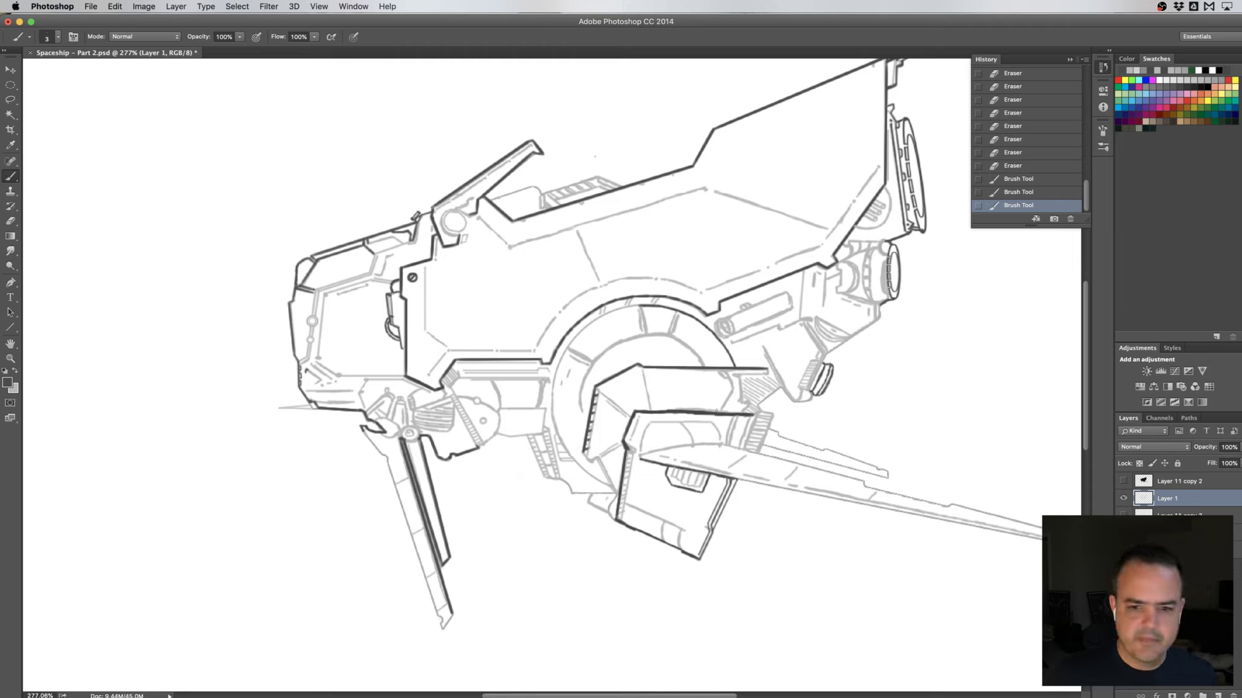
- Reframe the spaceship, swap to light grey, and add a dab and short stroke on the rear blade
{"action": "mouse_move", "coordinate": [940, 480]}
{"action": "left_mouse_down"}
{"action": "mouse_move", "coordinate": [843, 479]}
{"action": "mouse_move", "coordinate": [826, 465]}
{"action": "left_mouse_up"}
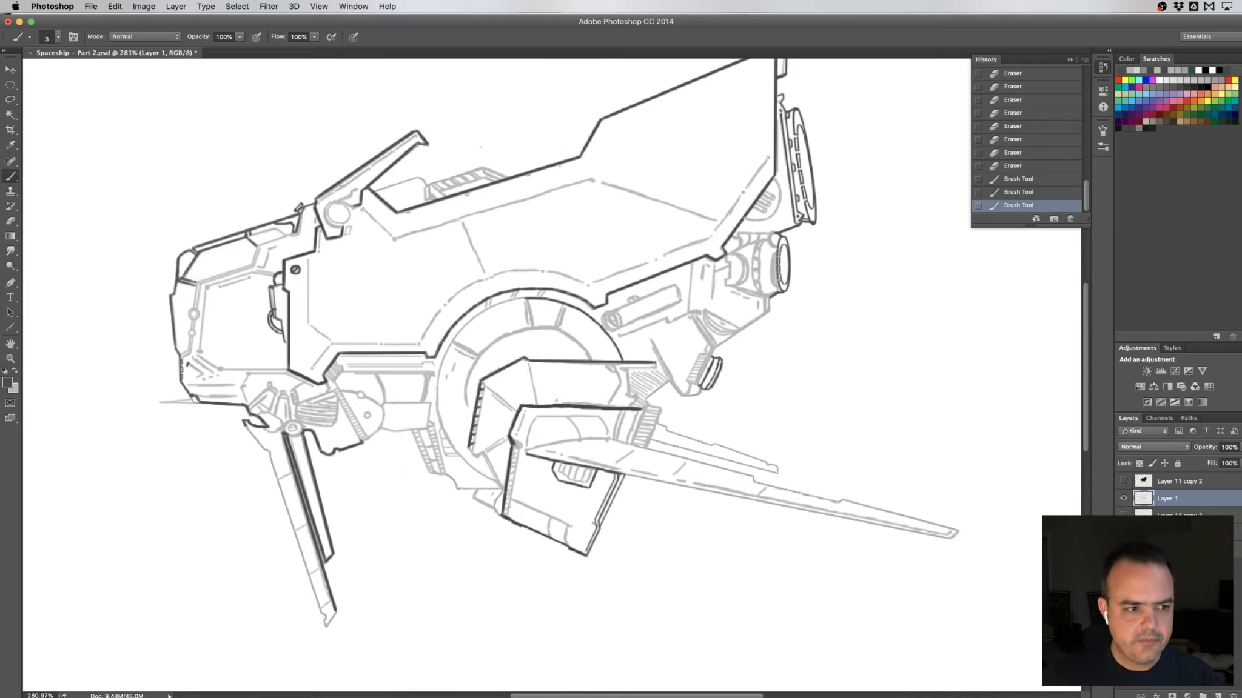
{"action": "key", "text": "x"}
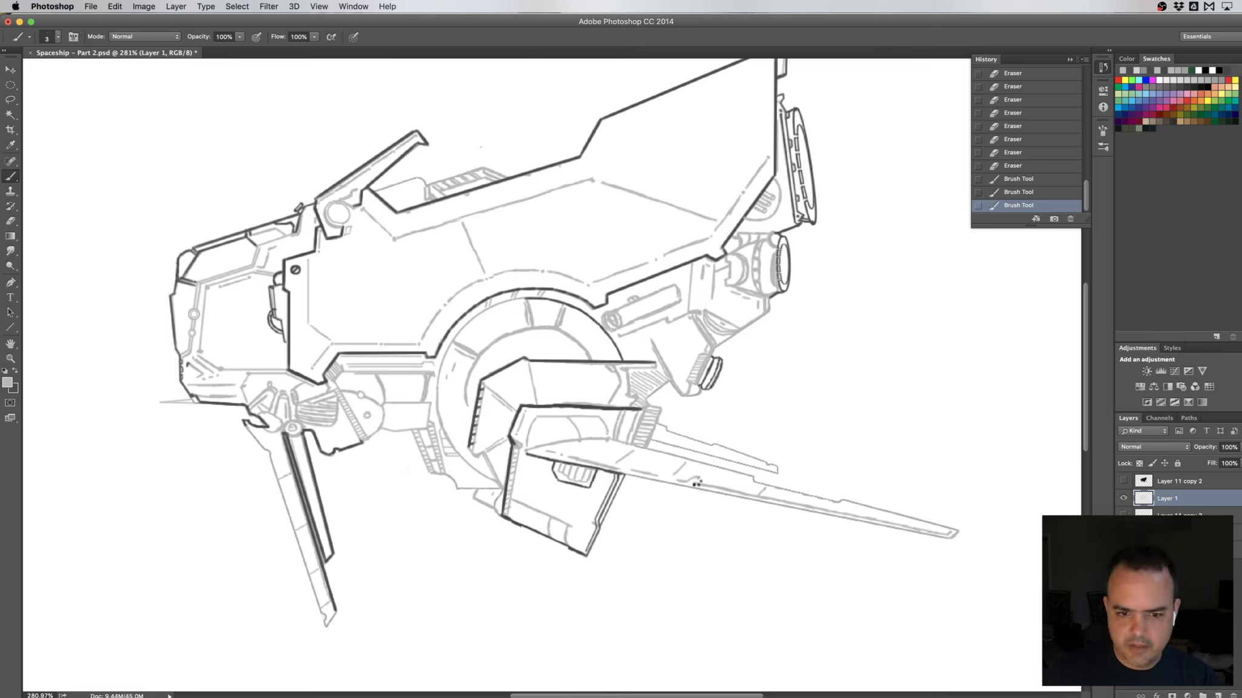
{"action": "left_click", "coordinate": [691, 480]}
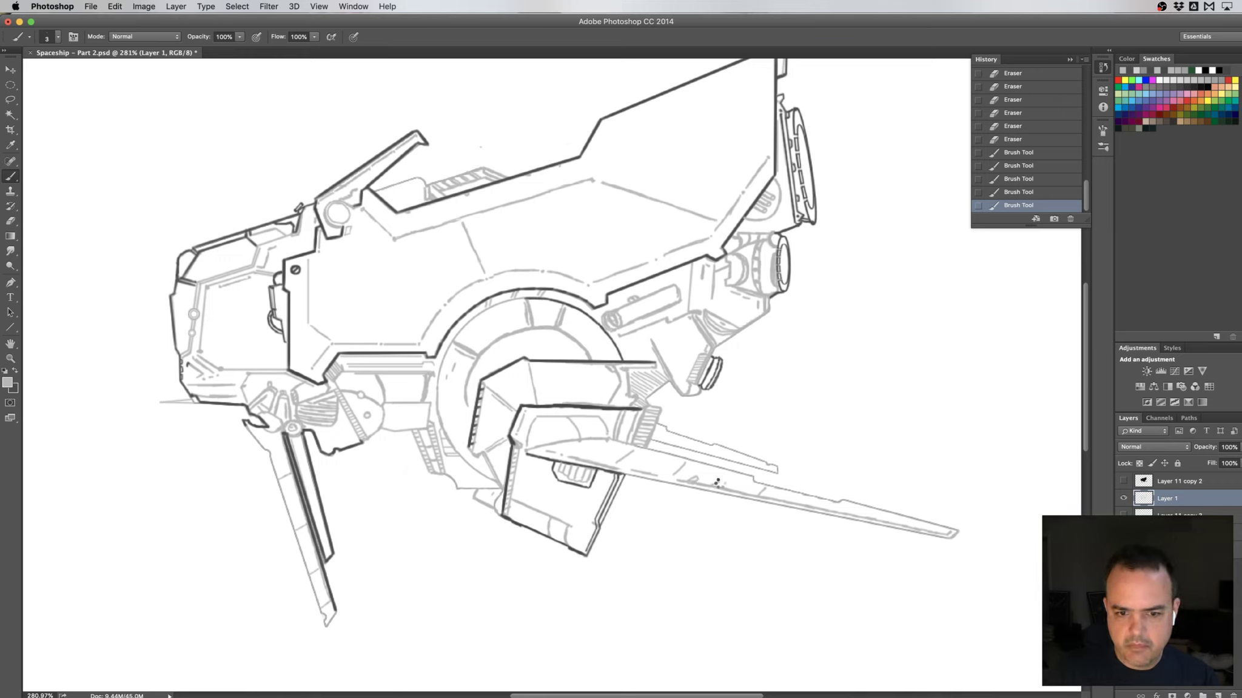
{"action": "left_click_drag", "start_coordinate": [718, 482], "coordinate": [741, 491]}
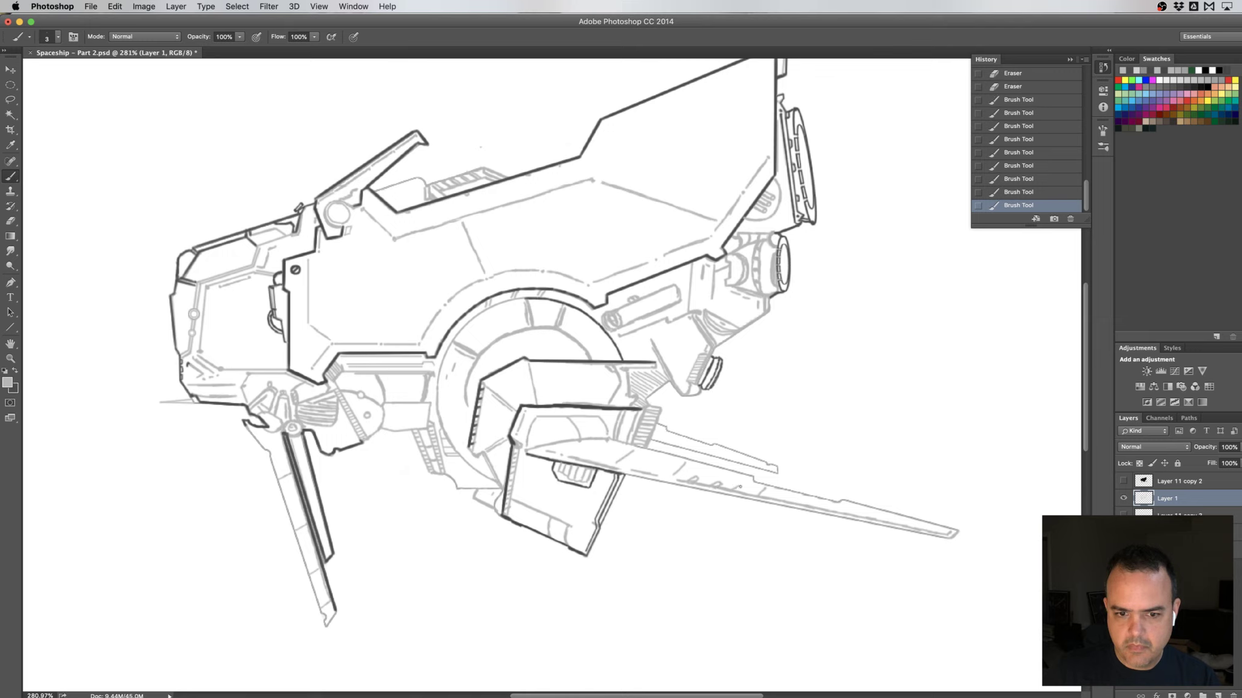
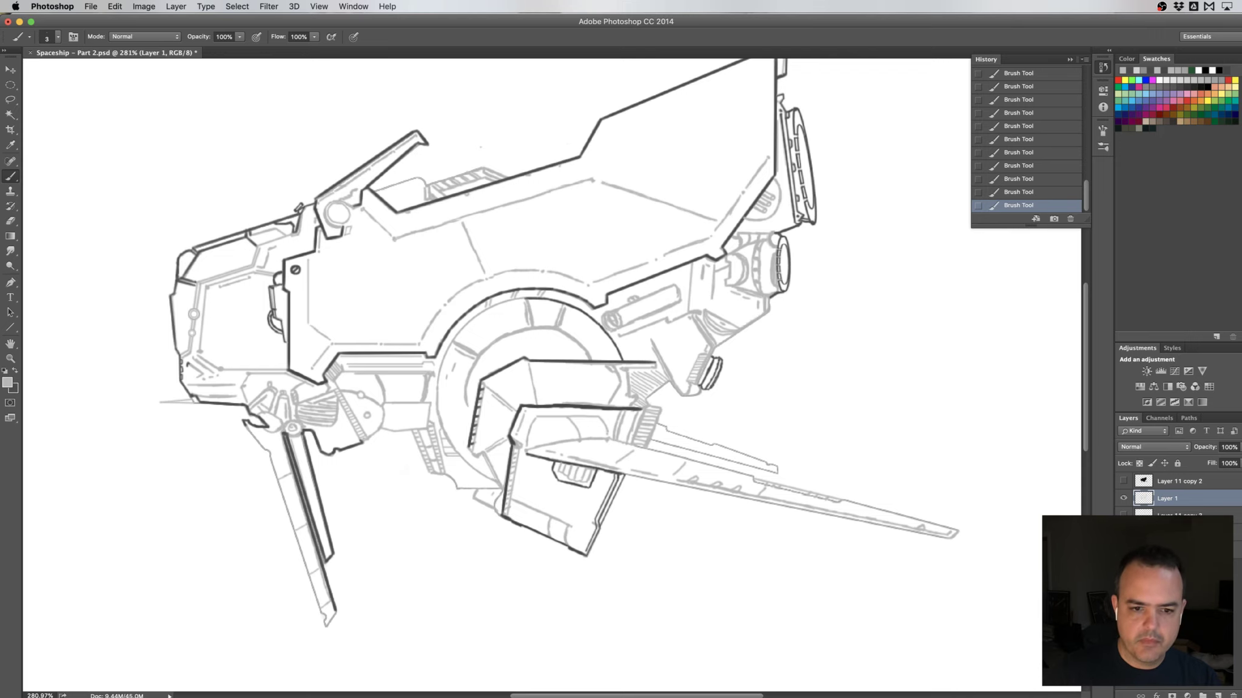
- Zoom in on the lower cargo panel and set the brush size to 2 px
{"action": "left_click", "coordinate": [552, 504], "text": "super"}
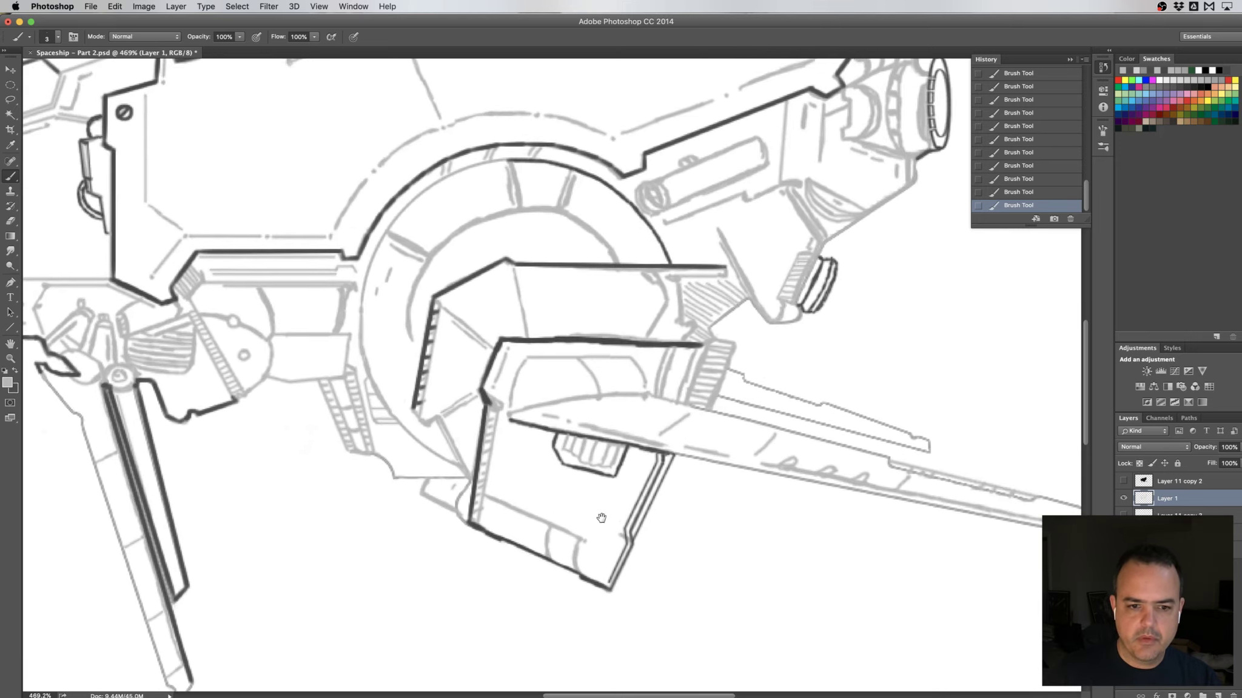
{"action": "left_click_drag", "start_coordinate": [577, 503], "coordinate": [530, 407]}
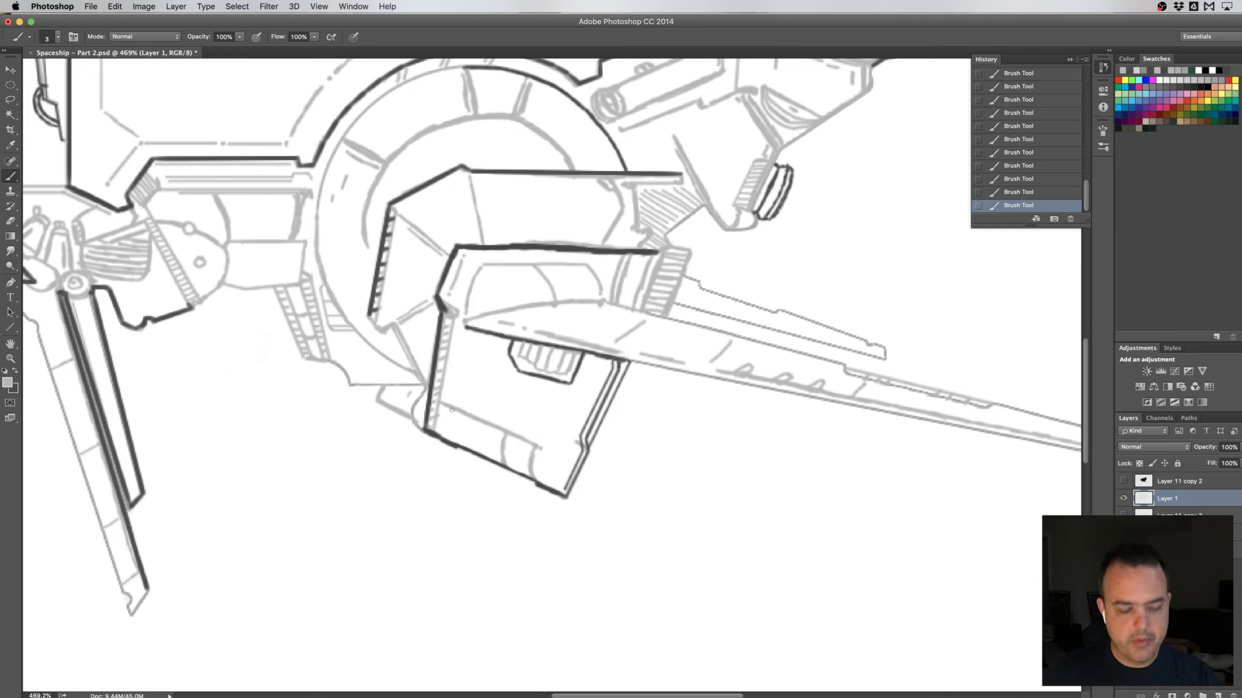
{"action": "left_click", "coordinate": [48, 39]}
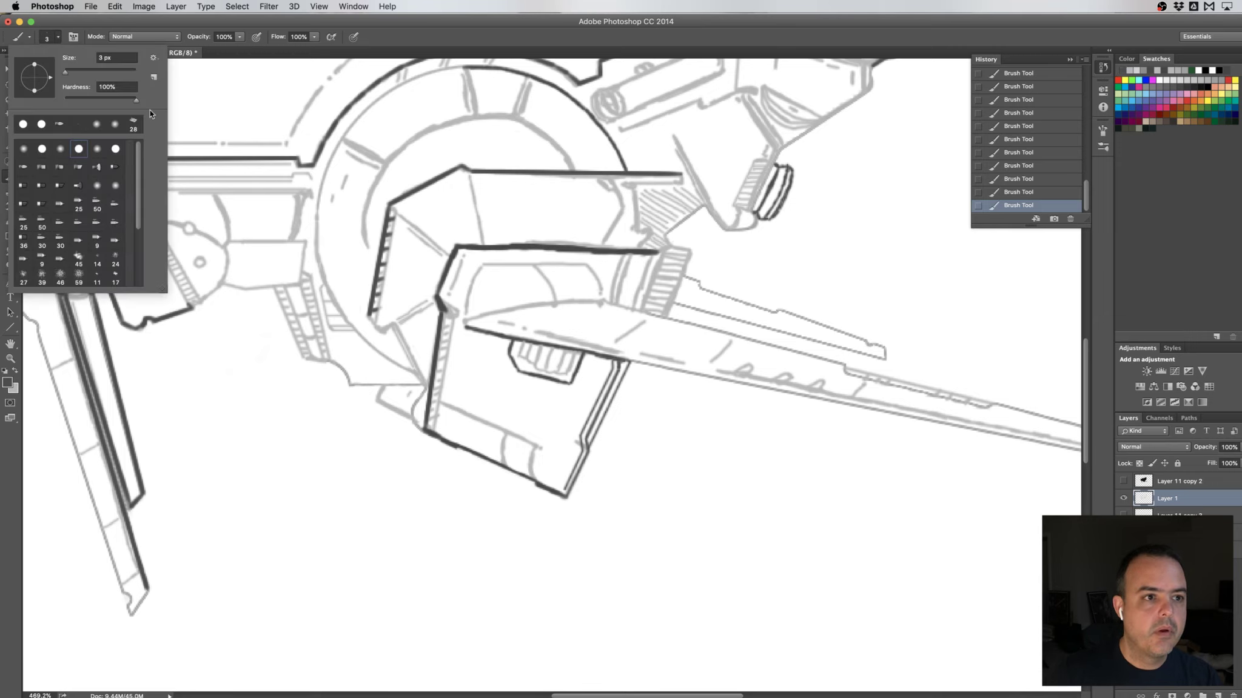
{"action": "type", "text": "2"}
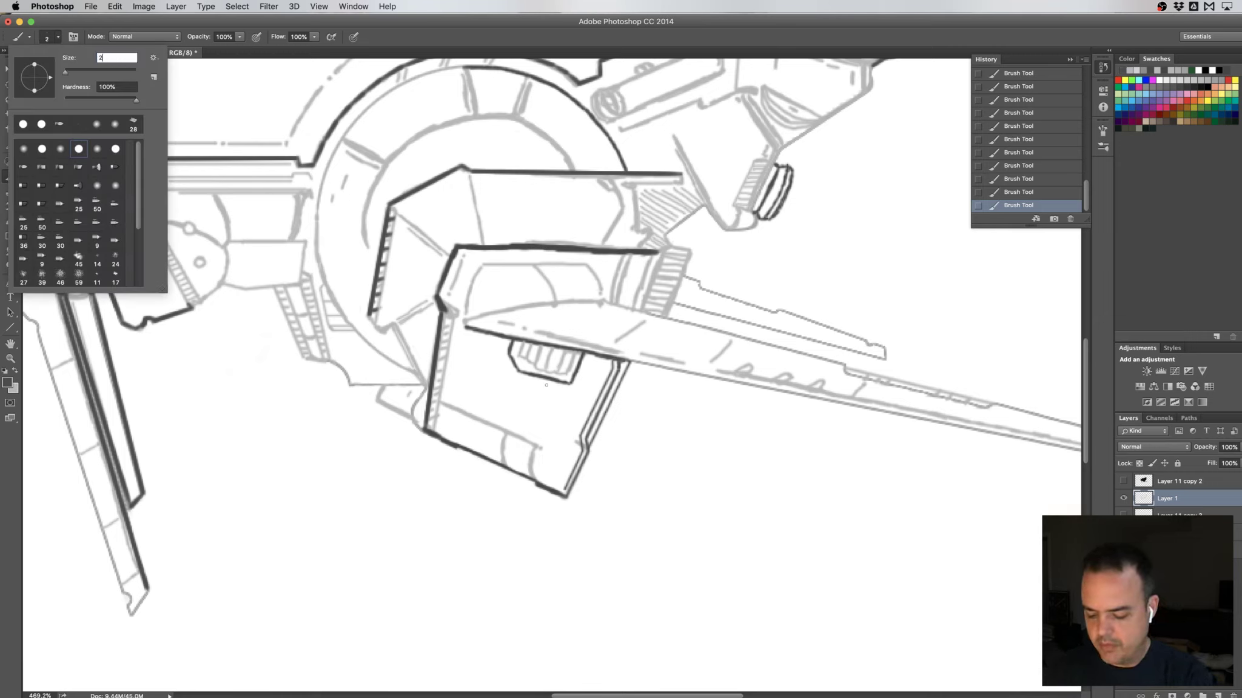
{"action": "key", "text": "Return"}
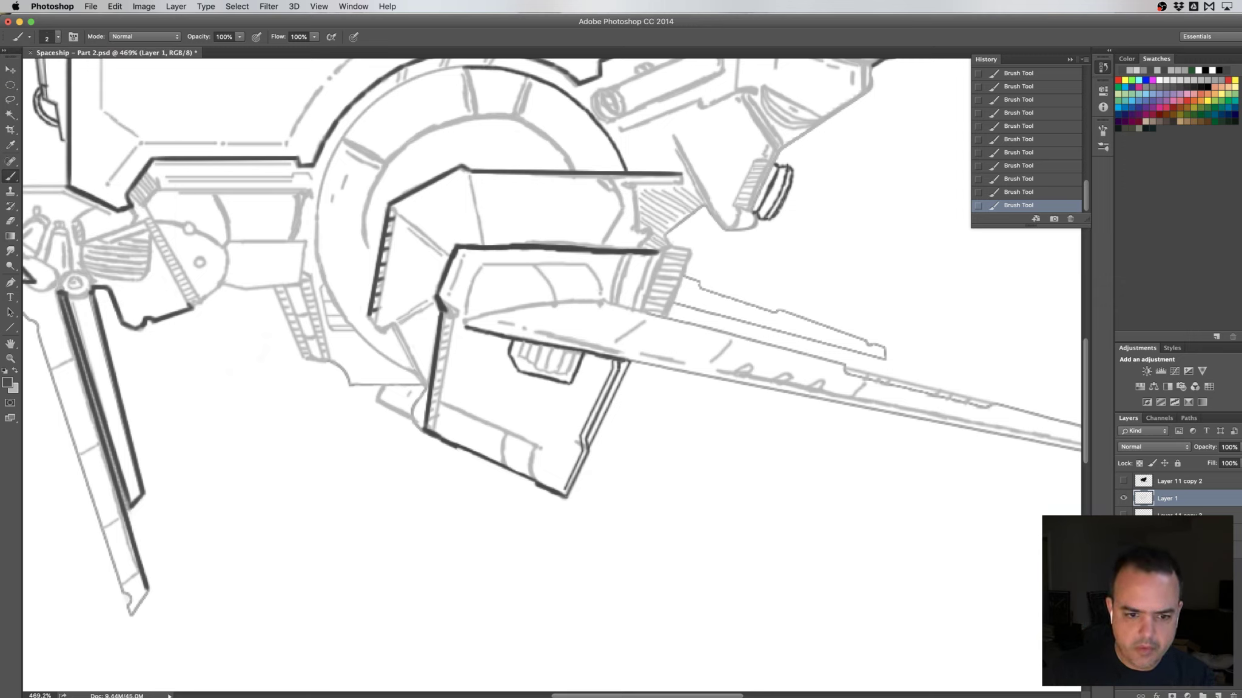
- Draw a short straight dark line from the panel's bottom corner
{"action": "left_click", "coordinate": [609, 515], "text": "shift"}
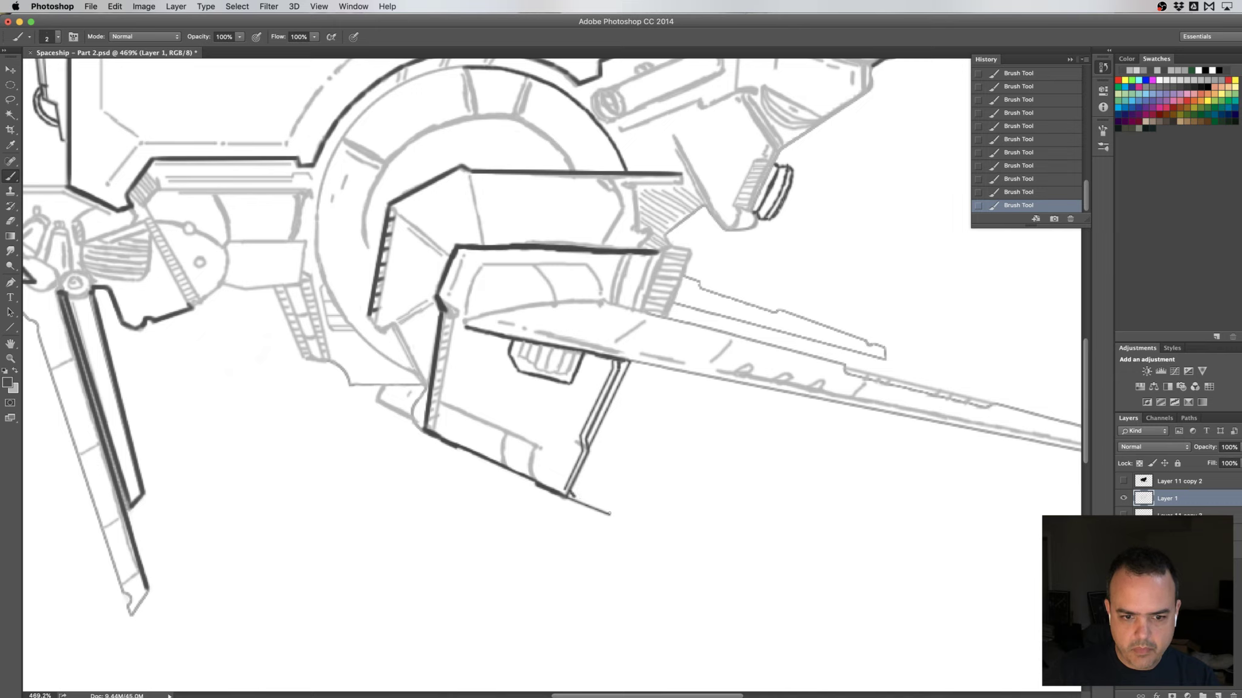
{"action": "left_click_drag", "start_coordinate": [572, 496], "coordinate": [609, 515]}
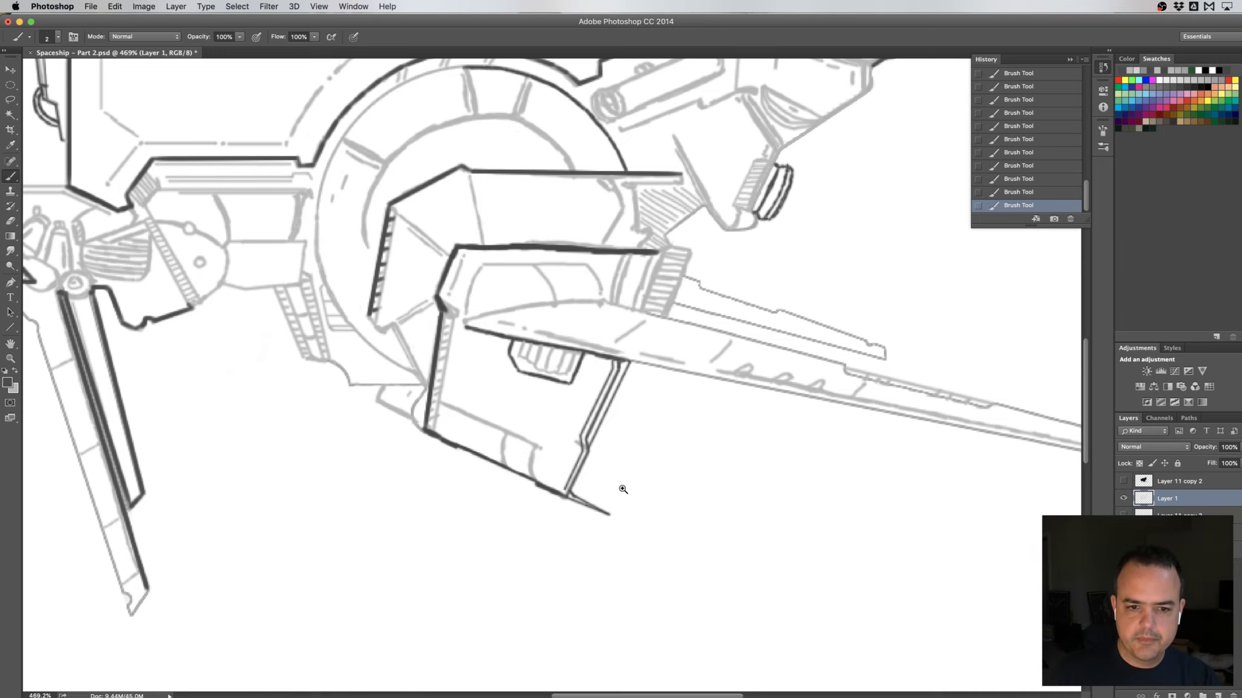
{"action": "mouse_move", "coordinate": [623, 490]}
{"action": "left_mouse_down"}
{"action": "mouse_move", "coordinate": [643, 447]}
{"action": "mouse_move", "coordinate": [631, 453]}
{"action": "left_mouse_up"}
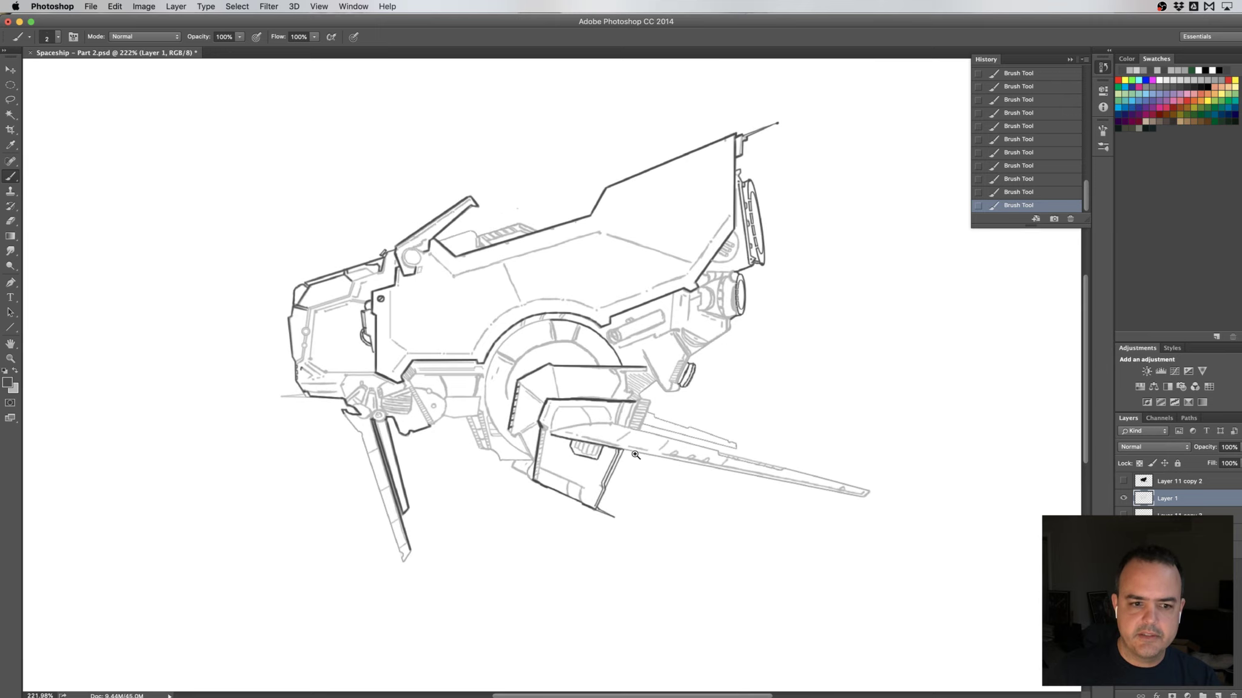
- Erase the stray marks on the upper hull
{"action": "key", "text": "x"}
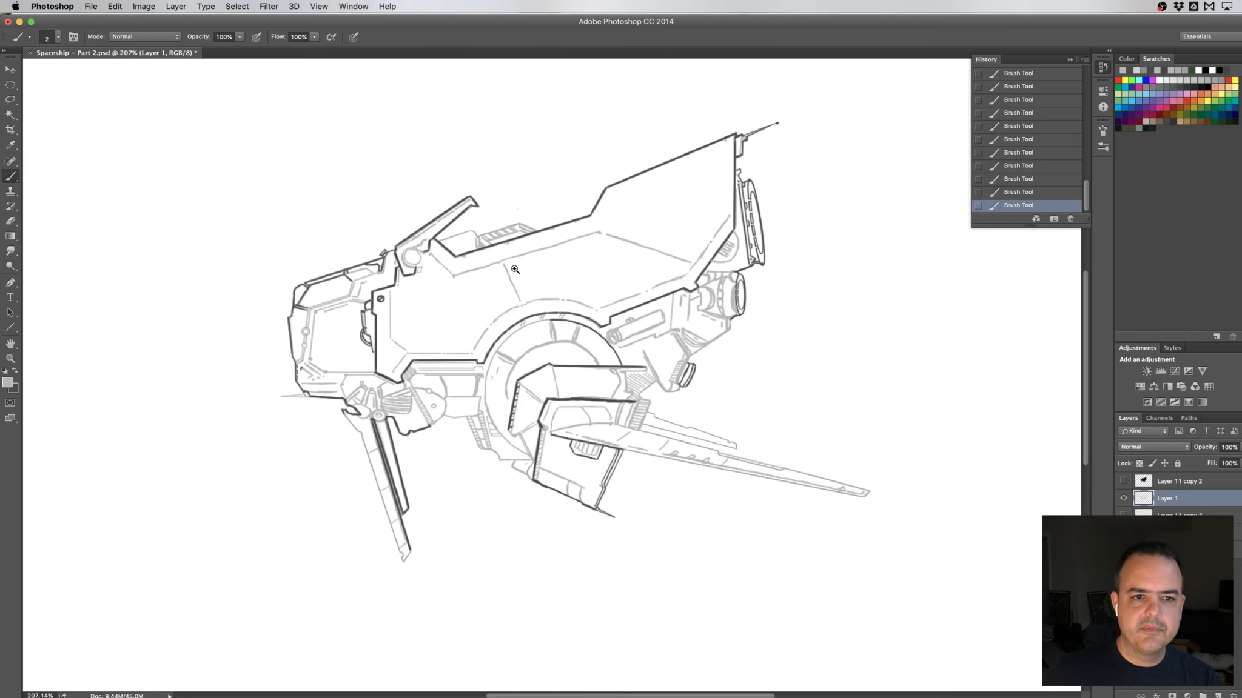
{"action": "left_click_drag", "start_coordinate": [537, 243], "coordinate": [533, 276]}
{"action": "left_click_drag", "start_coordinate": [441, 264], "coordinate": [457, 319]}
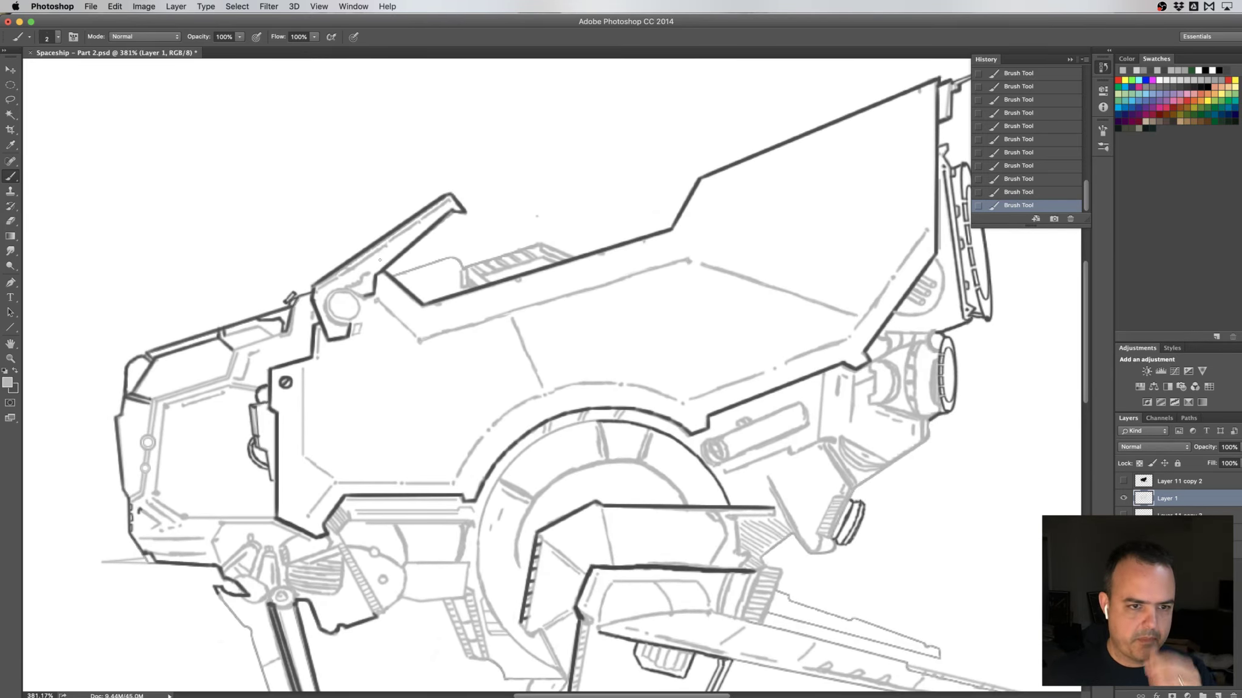
{"action": "key", "text": "e"}
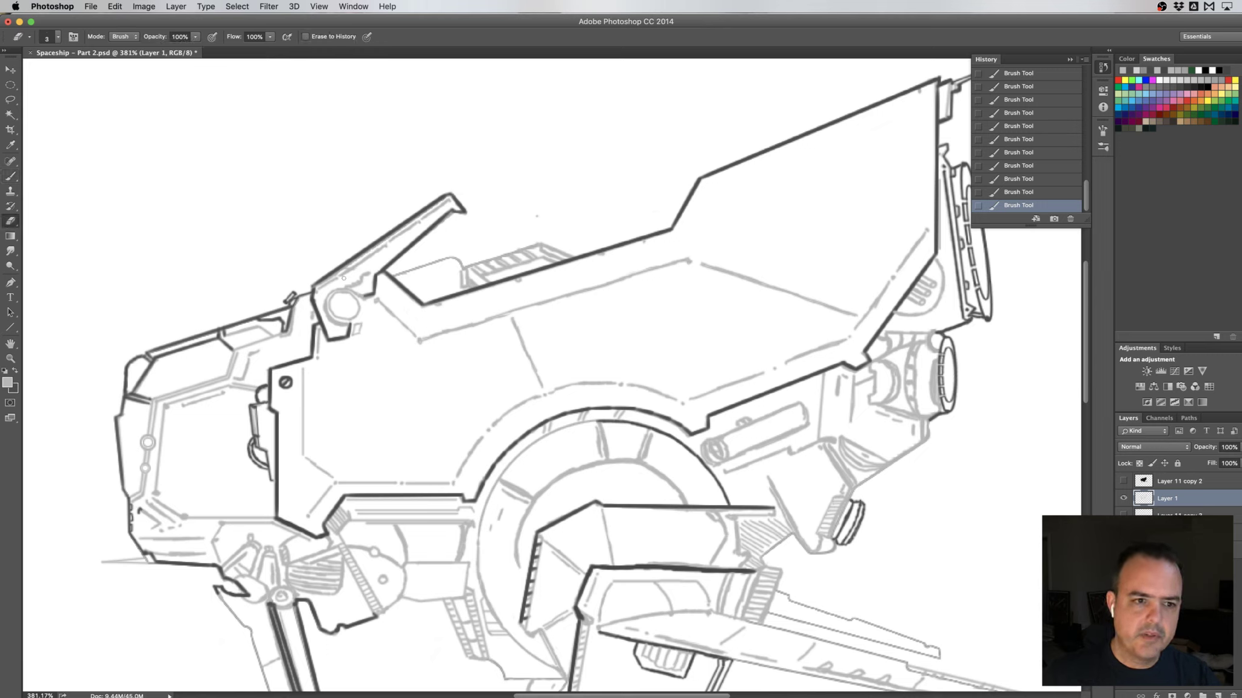
{"action": "mouse_move", "coordinate": [341, 277]}
{"action": "left_mouse_down"}
{"action": "mouse_move", "coordinate": [411, 231]}
{"action": "mouse_move", "coordinate": [394, 237]}
{"action": "left_mouse_up"}
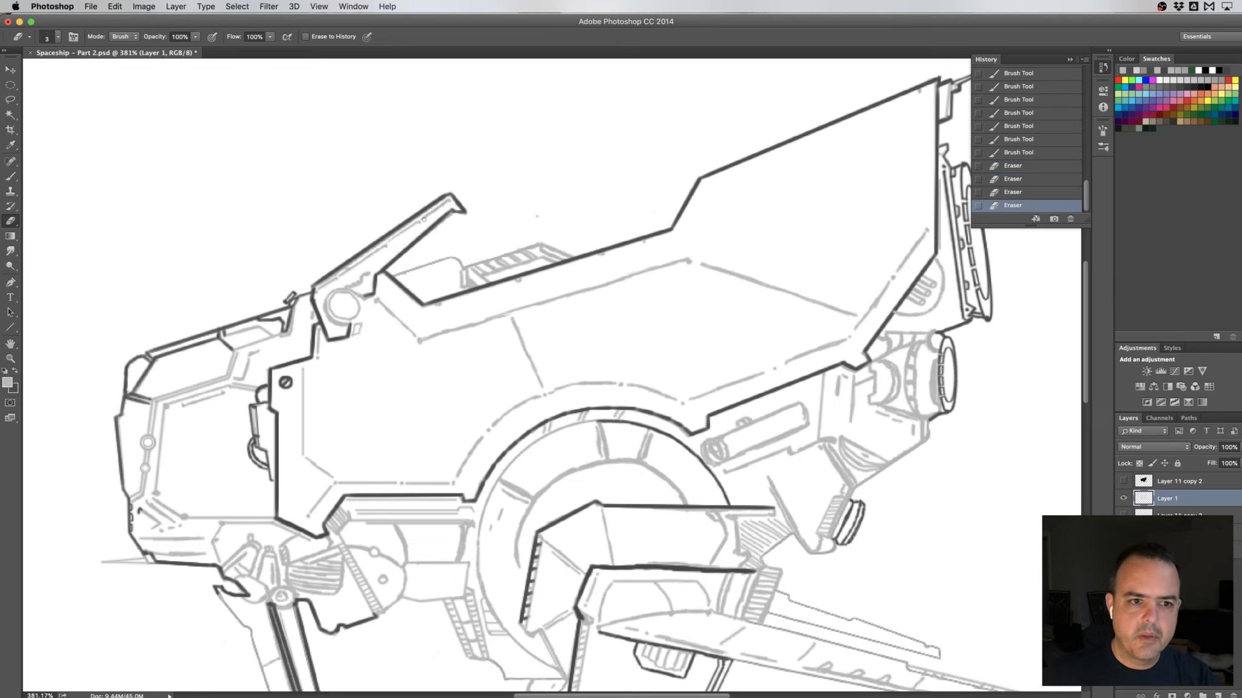
{"action": "left_click", "coordinate": [423, 219]}
{"action": "left_click_drag", "start_coordinate": [448, 202], "coordinate": [427, 217]}
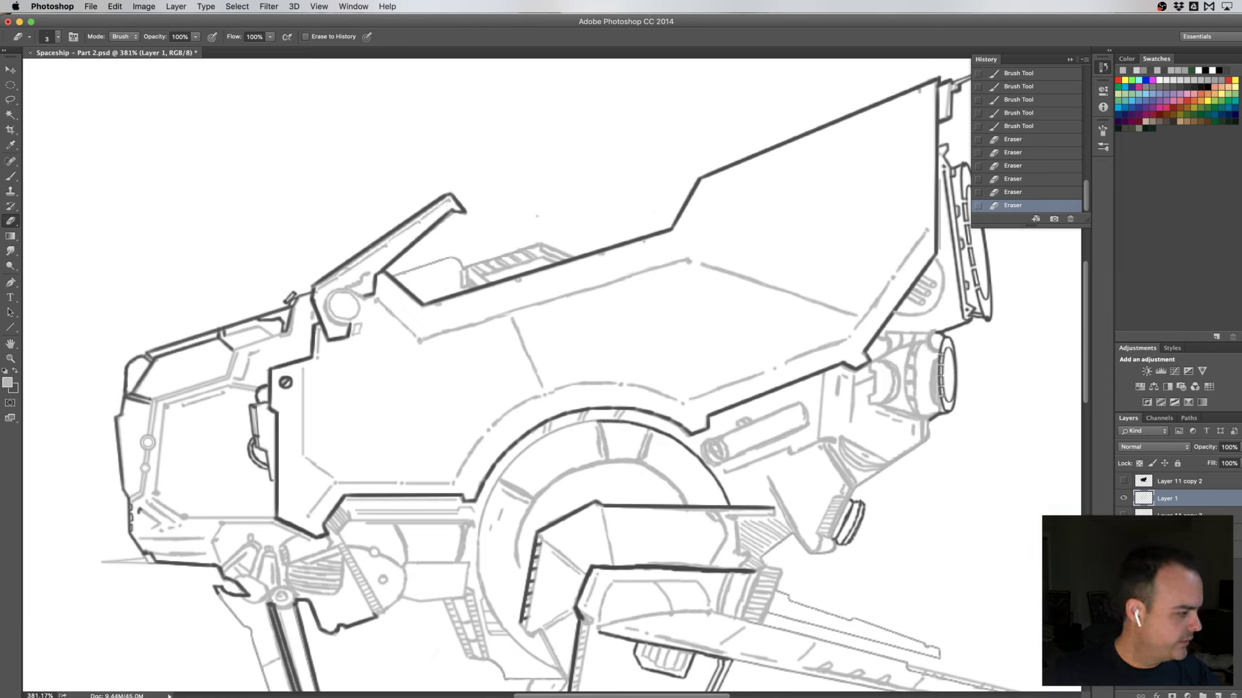
- Add small dark touch-up strokes along the top fin's edge with the 2 px brush
{"action": "key", "text": "b"}
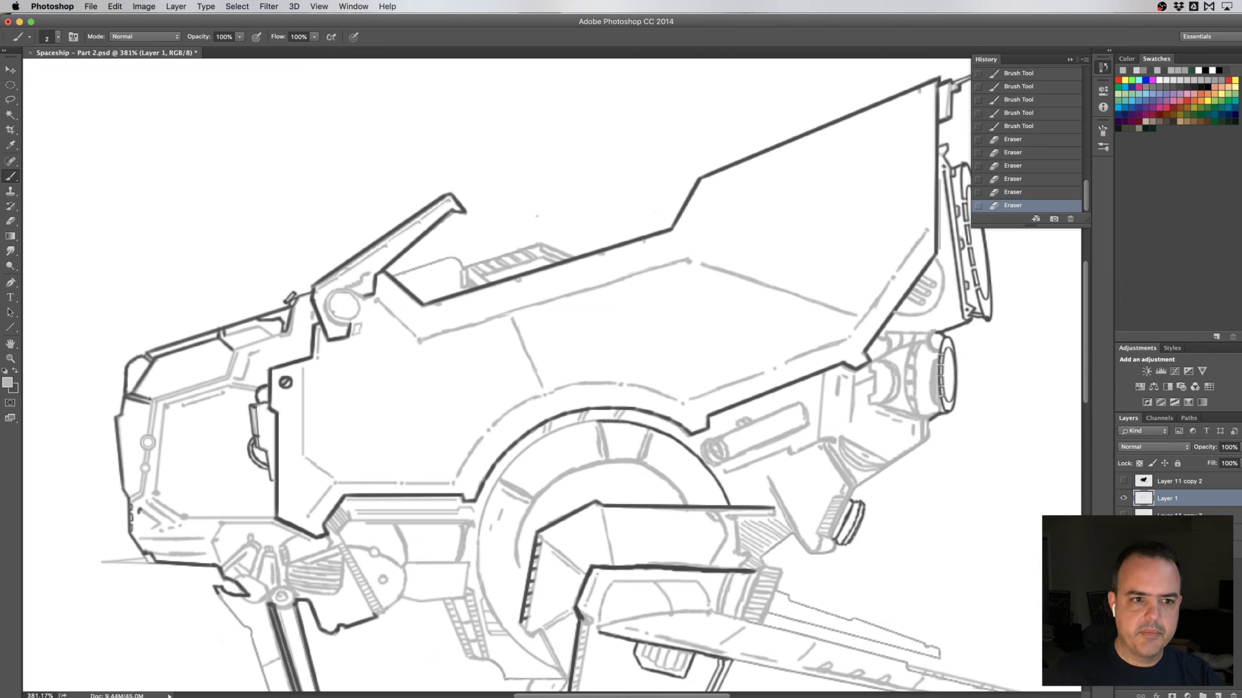
{"action": "left_click_drag", "start_coordinate": [425, 285], "coordinate": [405, 344]}
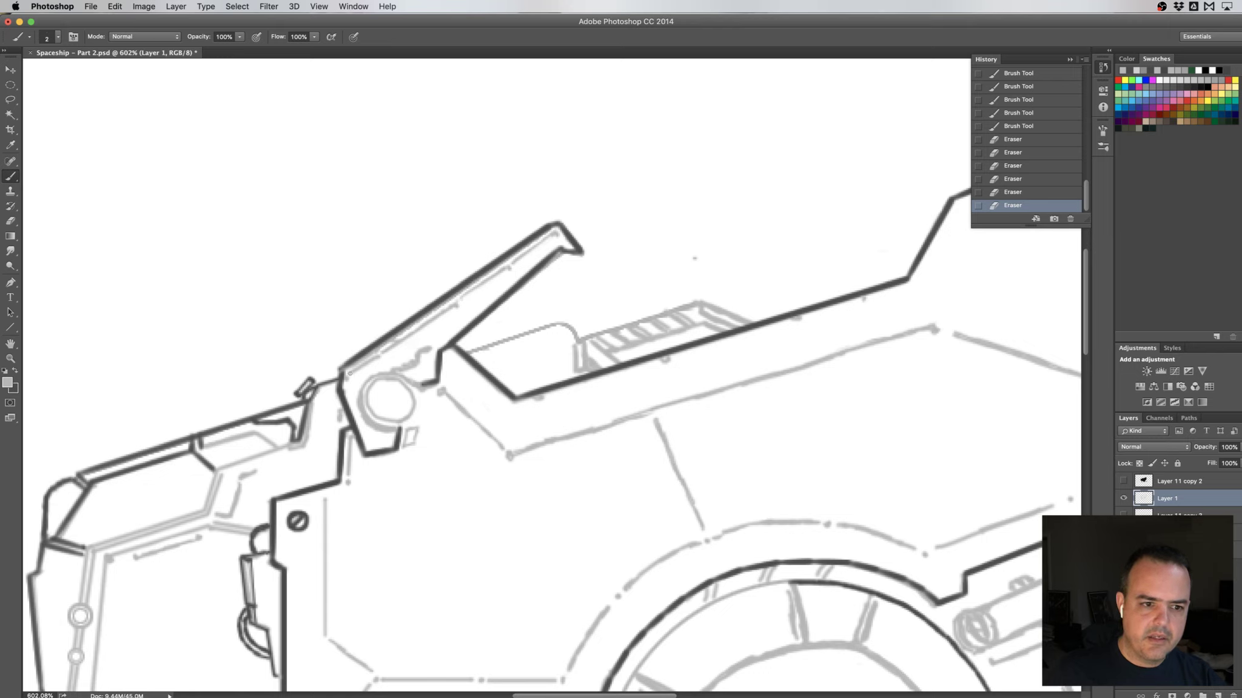
{"action": "mouse_move", "coordinate": [357, 367]}
{"action": "left_mouse_down"}
{"action": "mouse_move", "coordinate": [369, 376]}
{"action": "mouse_move", "coordinate": [379, 363]}
{"action": "left_mouse_up"}
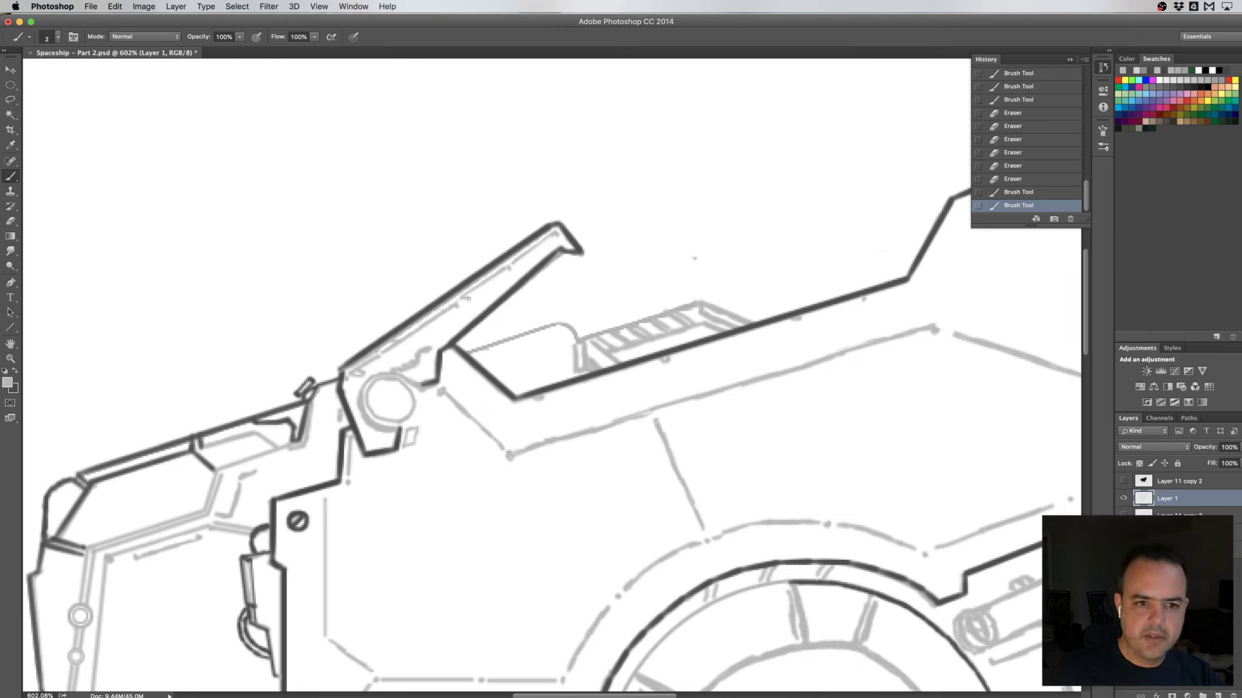
{"action": "left_click_drag", "start_coordinate": [468, 298], "coordinate": [484, 282]}
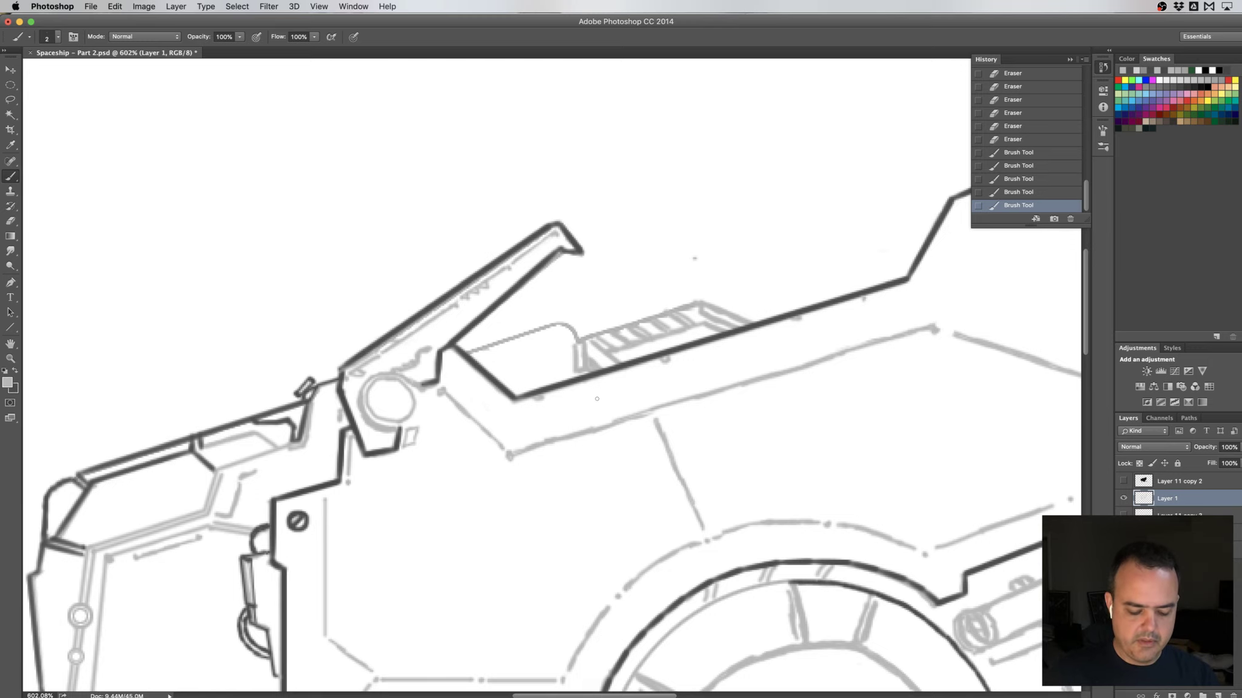
- Ink three short accent strokes along the left landing strut's edges
{"action": "scroll", "coordinate": [553, 457], "scroll_direction": "down", "scroll_amount": 5}
{"action": "scroll", "coordinate": [553, 457], "scroll_direction": "down", "scroll_amount": 4}
{"action": "scroll", "coordinate": [532, 369], "scroll_direction": "down", "scroll_amount": 1}
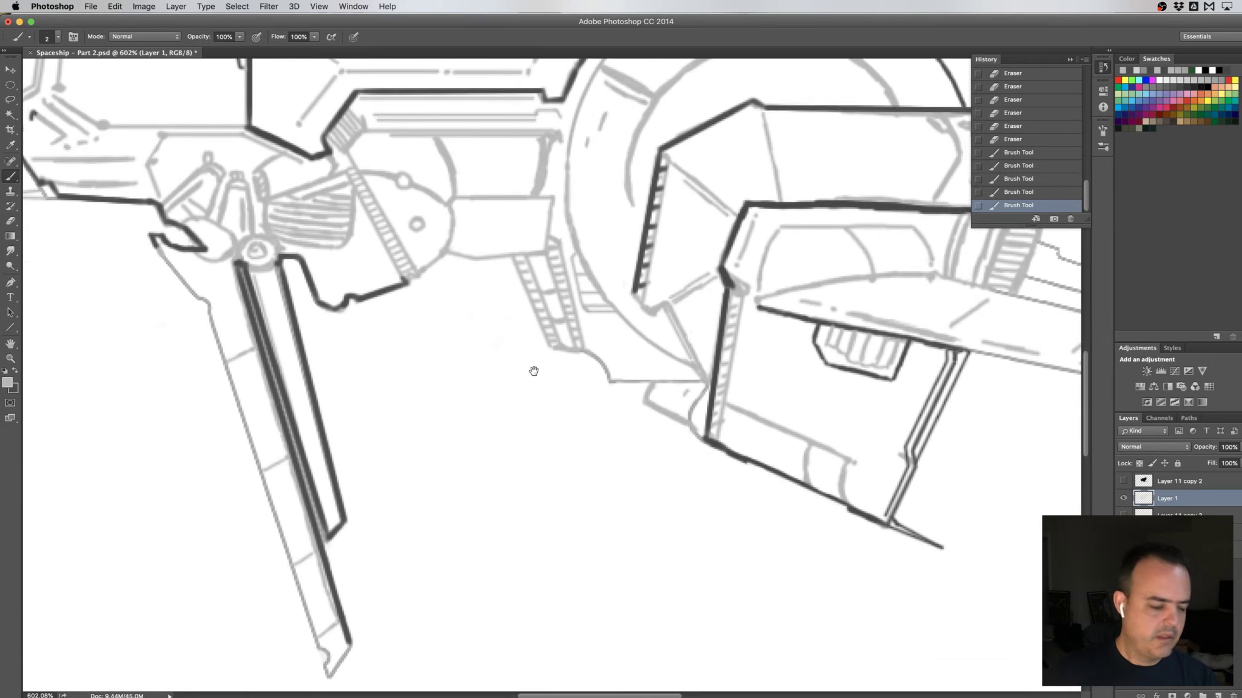
{"action": "scroll", "coordinate": [526, 391], "scroll_direction": "down", "scroll_amount": 2}
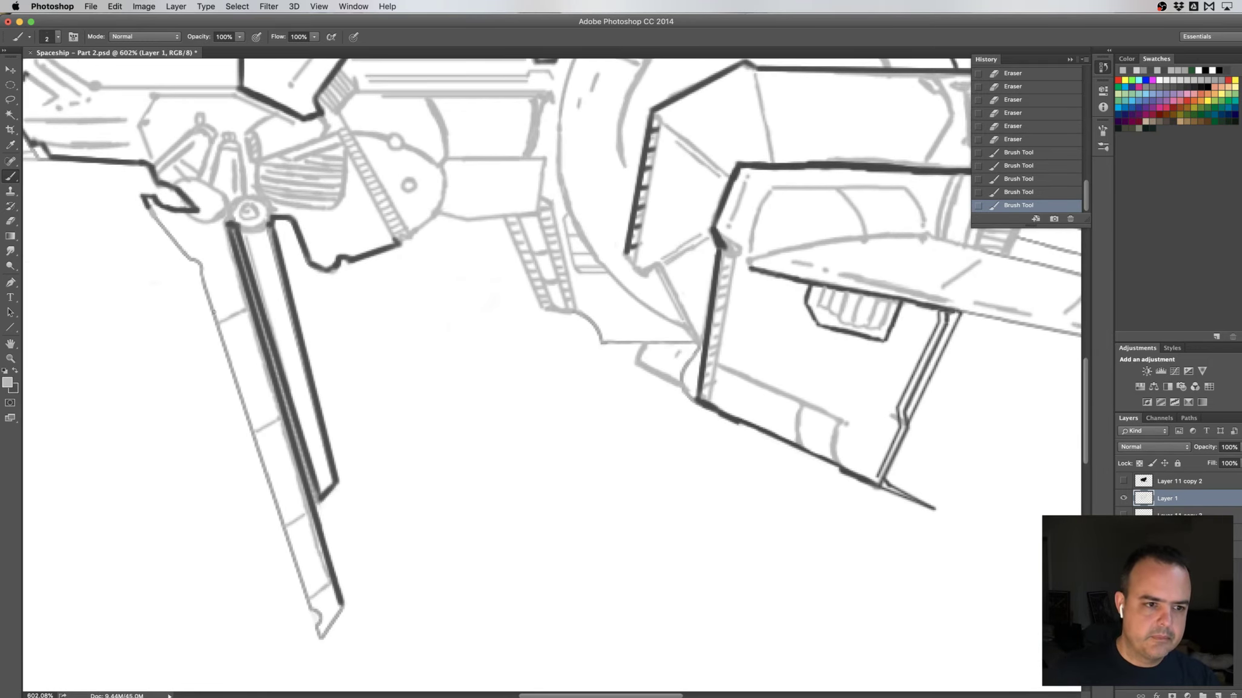
{"action": "left_click_drag", "start_coordinate": [214, 308], "coordinate": [246, 310]}
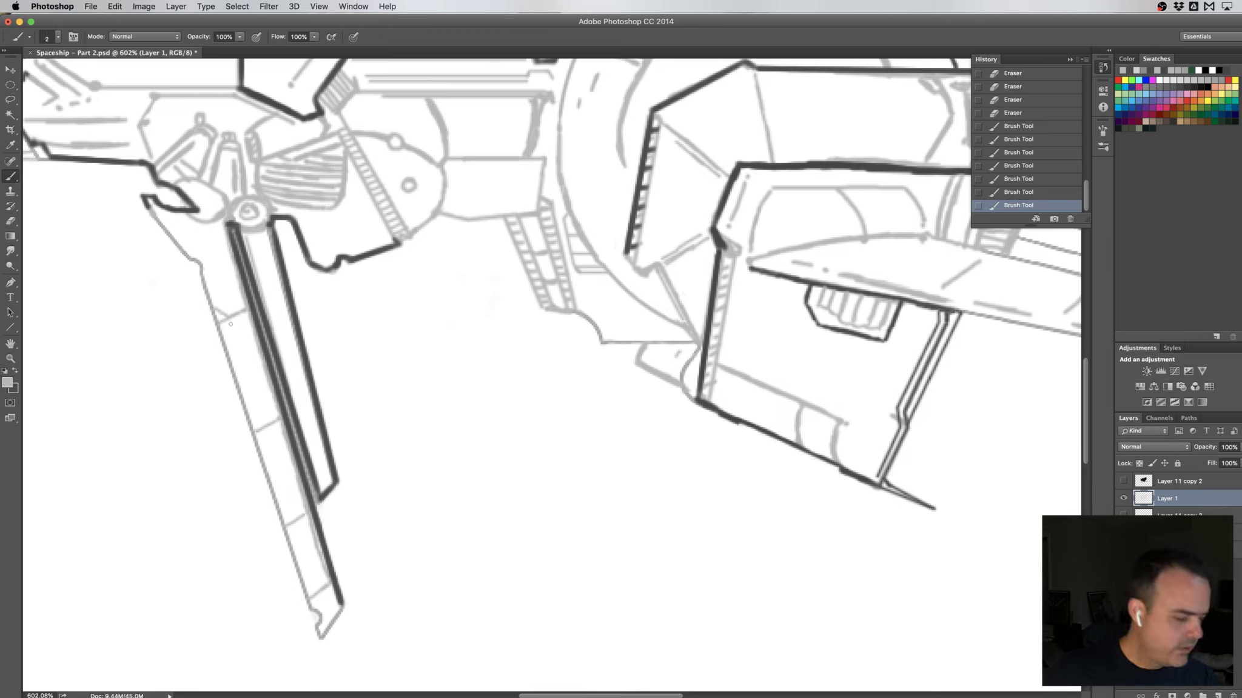
{"action": "left_click_drag", "start_coordinate": [223, 337], "coordinate": [223, 316]}
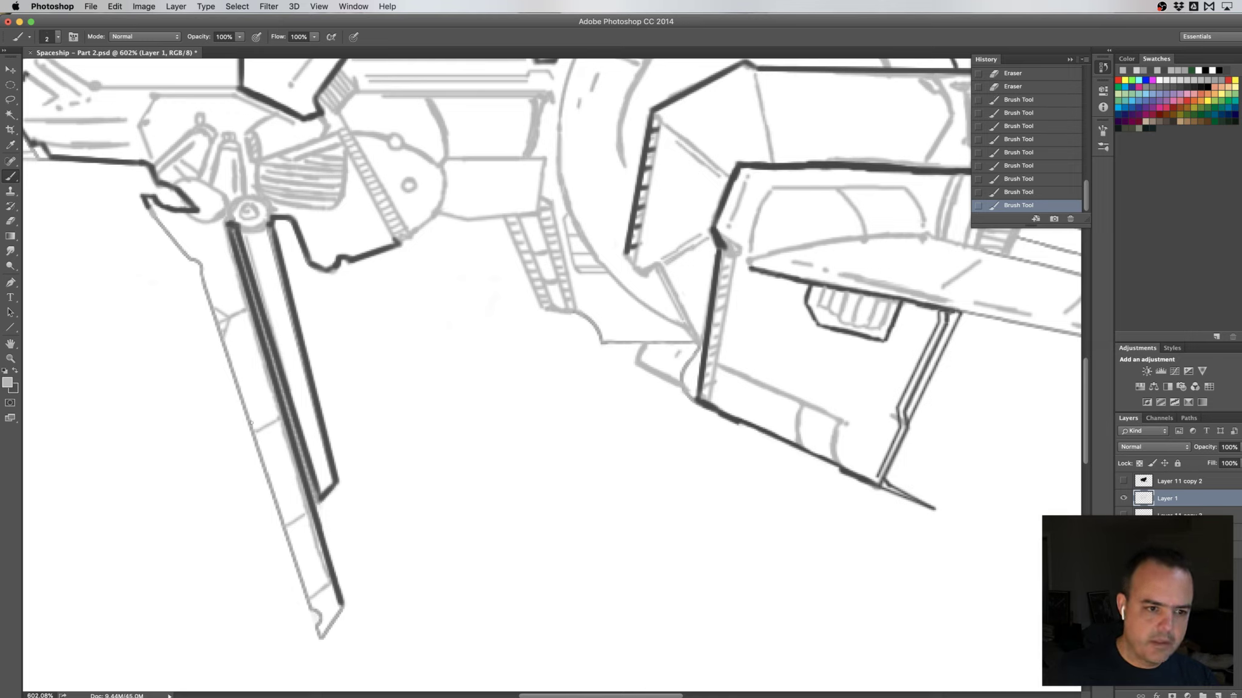
{"action": "left_click_drag", "start_coordinate": [253, 431], "coordinate": [259, 437]}
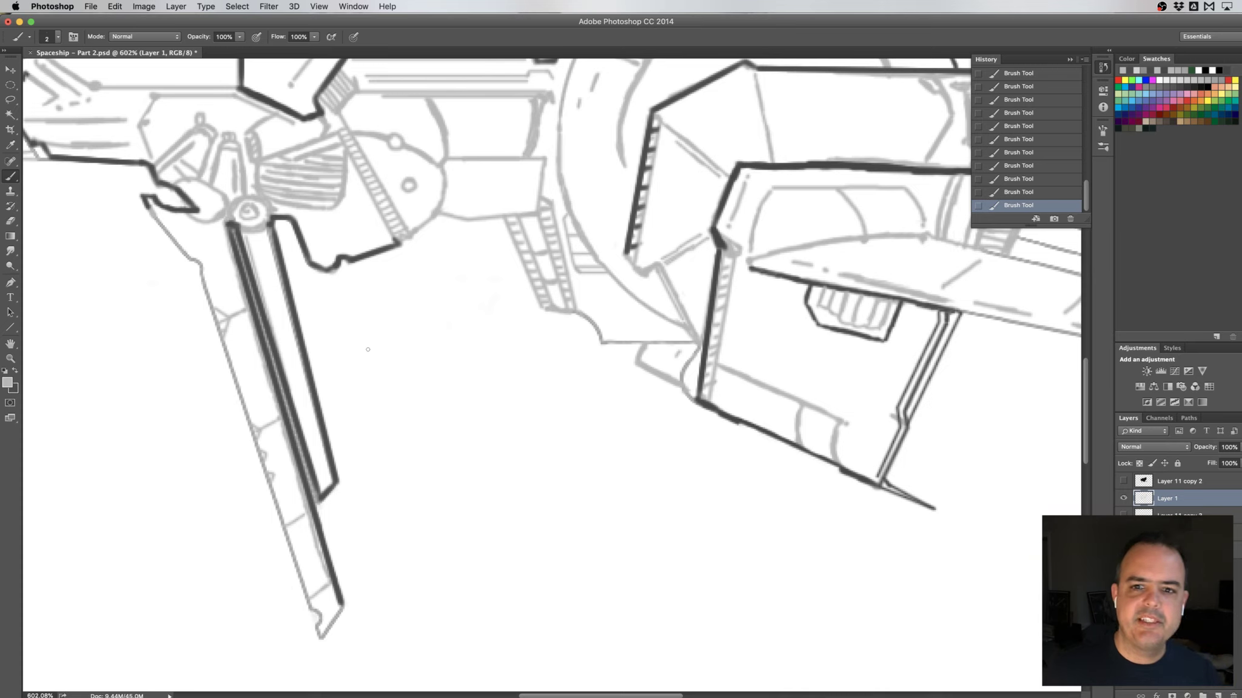
{"action": "left_click_drag", "start_coordinate": [427, 348], "coordinate": [428, 380]}
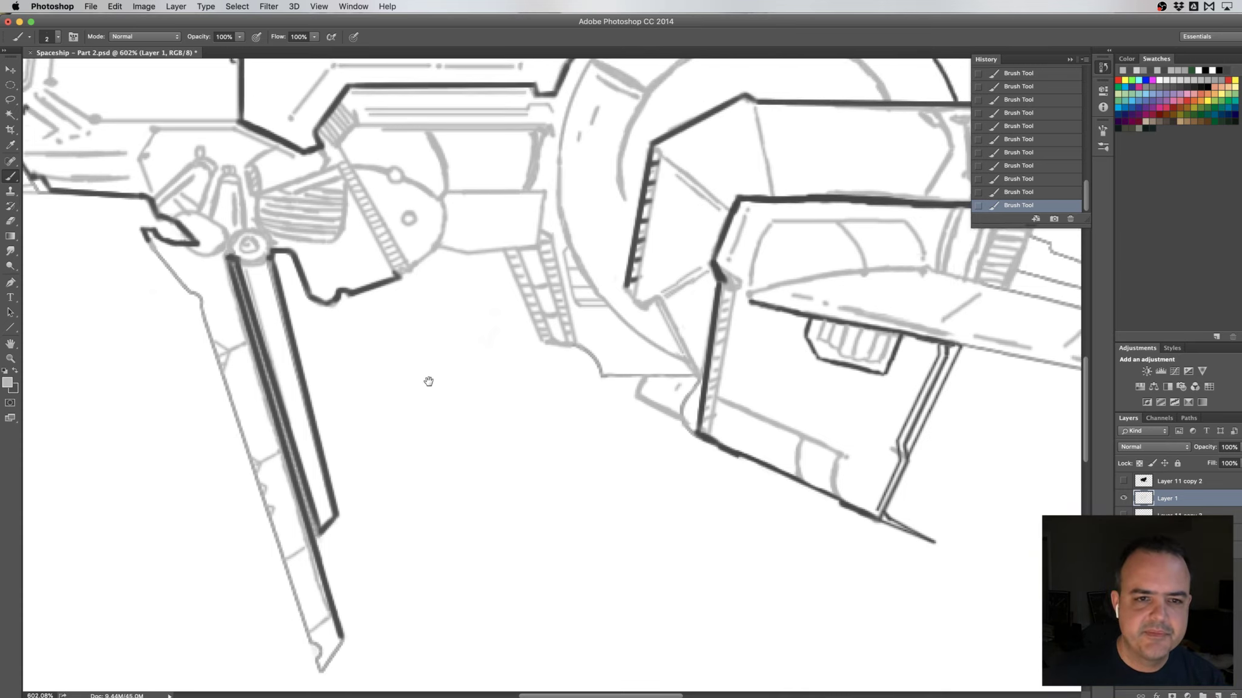
{"action": "scroll", "coordinate": [428, 381], "scroll_direction": "down", "scroll_amount": 3}
{"action": "scroll", "coordinate": [437, 364], "scroll_direction": "down", "scroll_amount": 3}
{"action": "scroll", "coordinate": [448, 339], "scroll_direction": "down", "scroll_amount": 2}
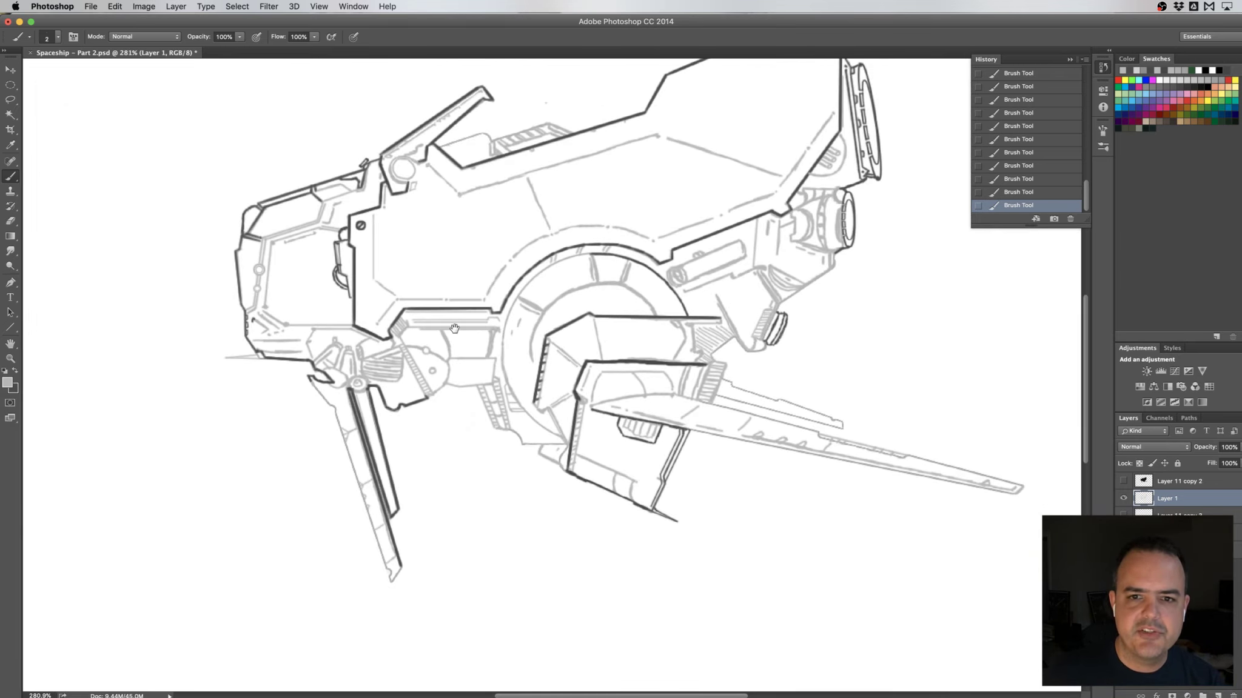
- Mirror the view to check the drawing, then erase a small hull mark and undo it
{"action": "left_click_drag", "start_coordinate": [454, 328], "coordinate": [417, 380]}
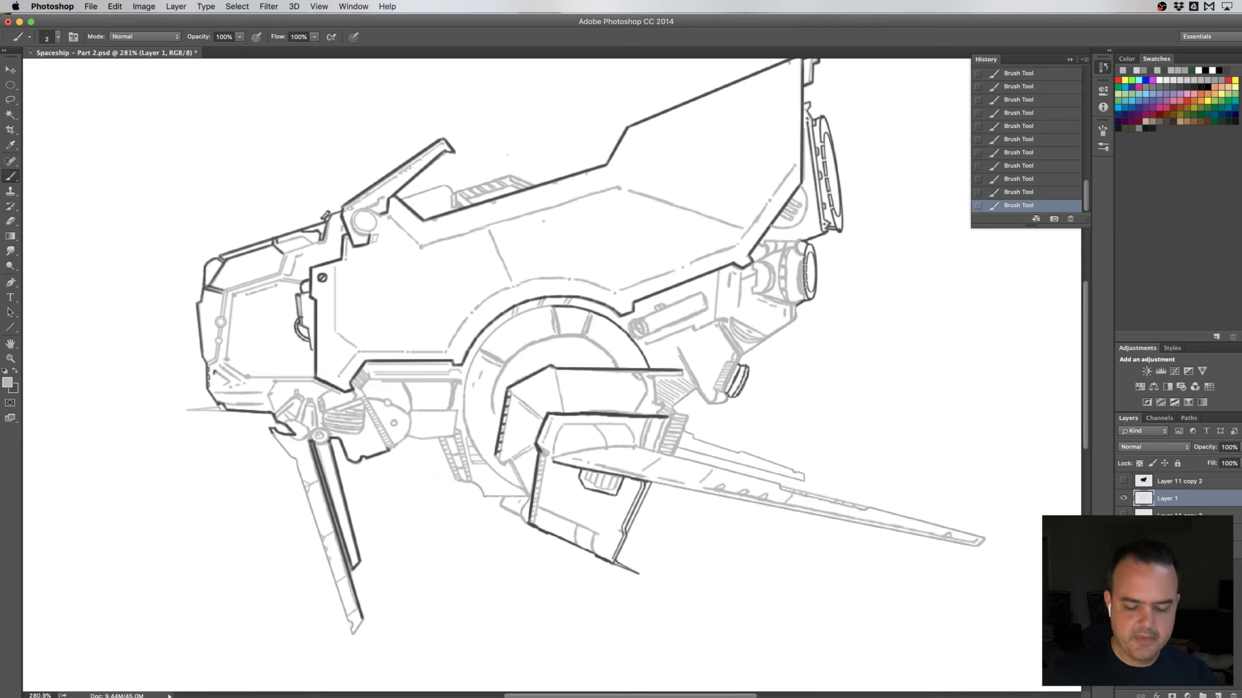
{"action": "key", "text": "super+alt+i"}
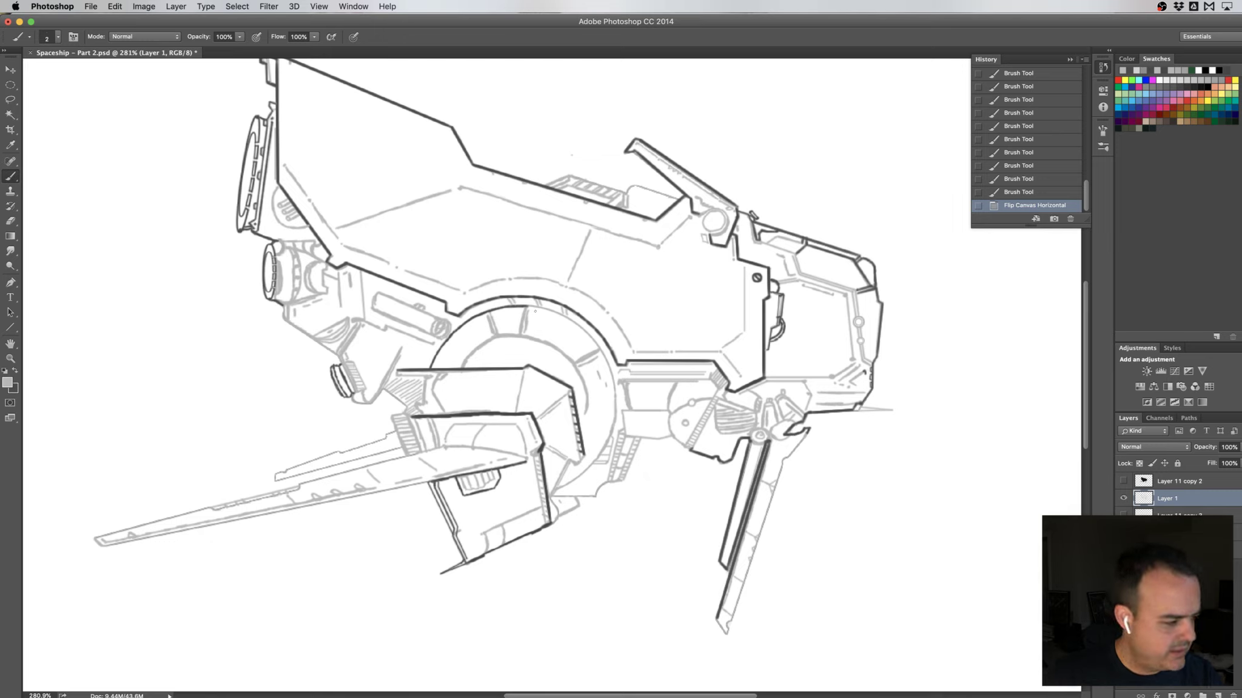
{"action": "key", "text": "e"}
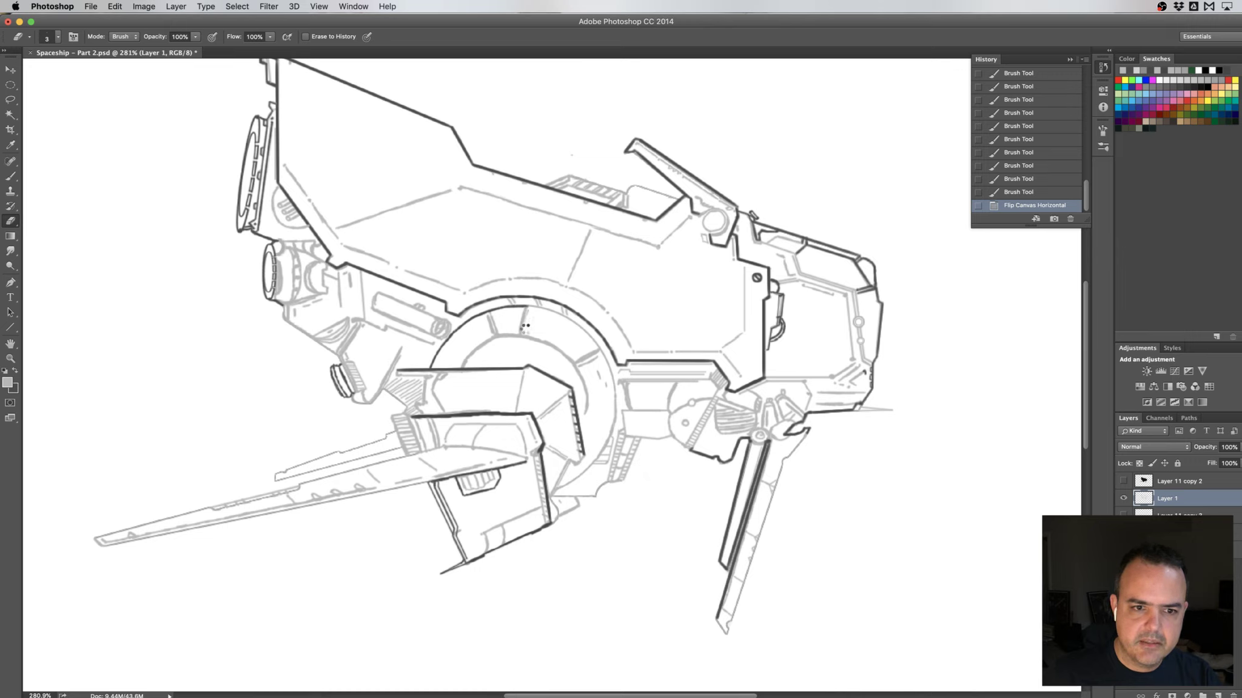
{"action": "left_click_drag", "start_coordinate": [525, 327], "coordinate": [527, 321]}
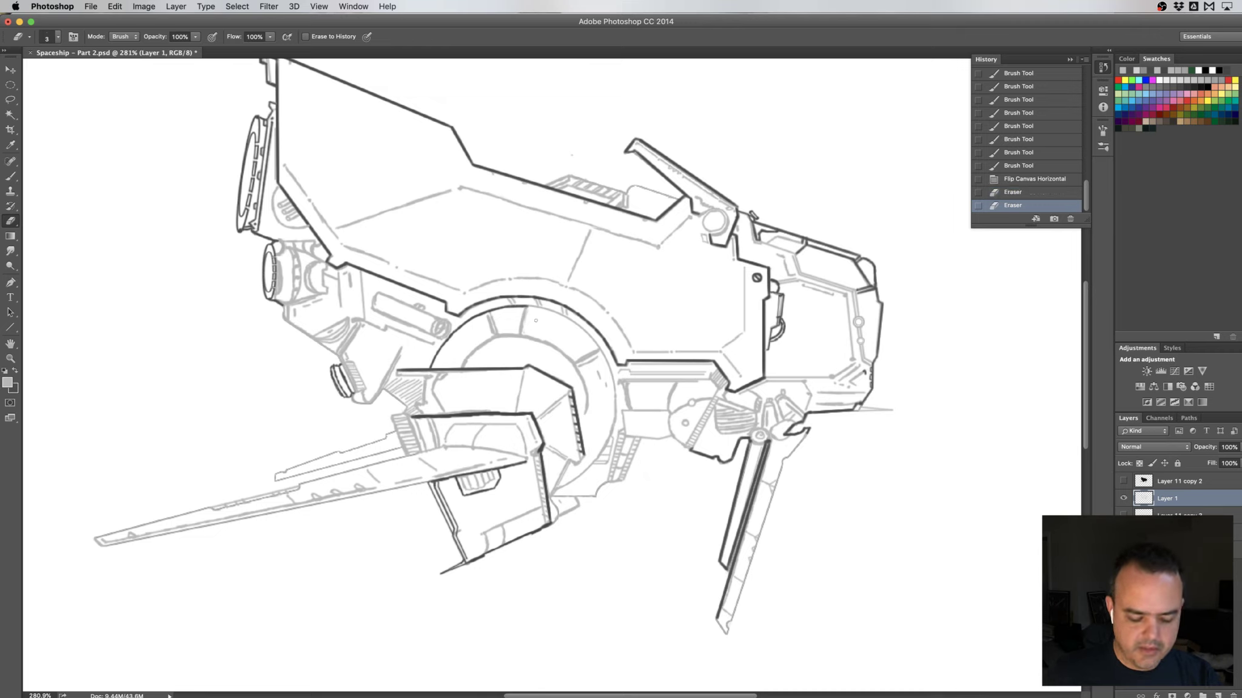
{"action": "key", "text": "ctrl+z"}
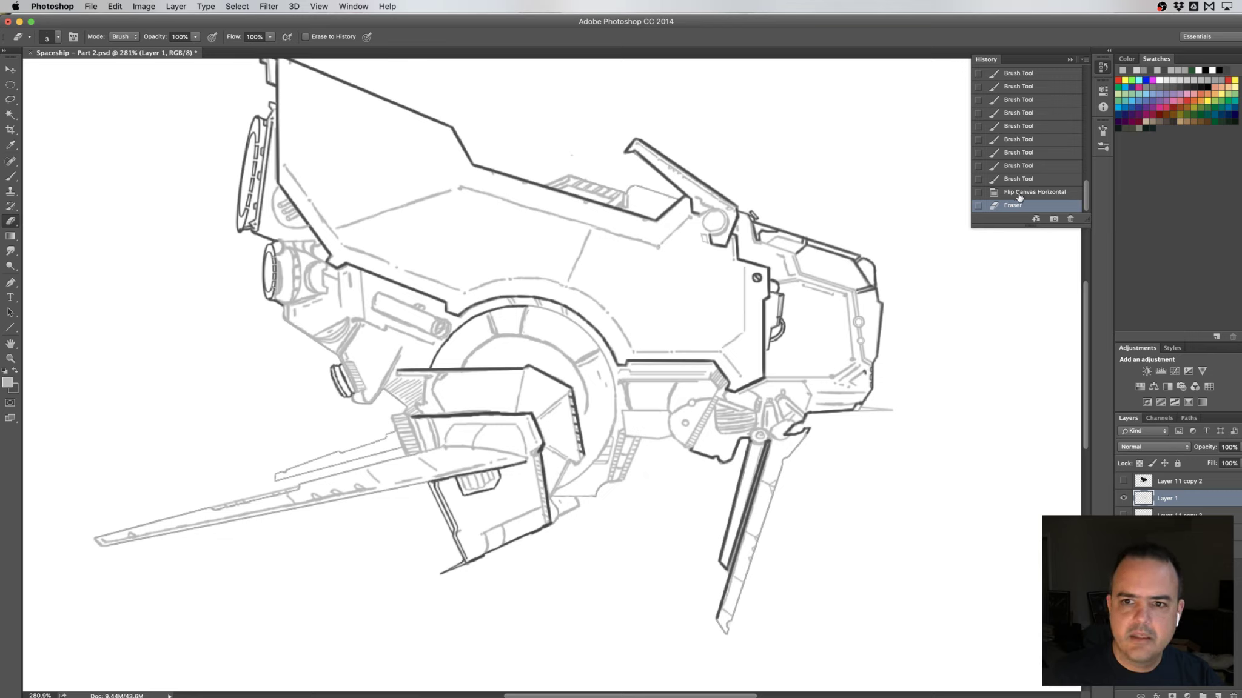
{"action": "left_click", "coordinate": [1021, 194]}
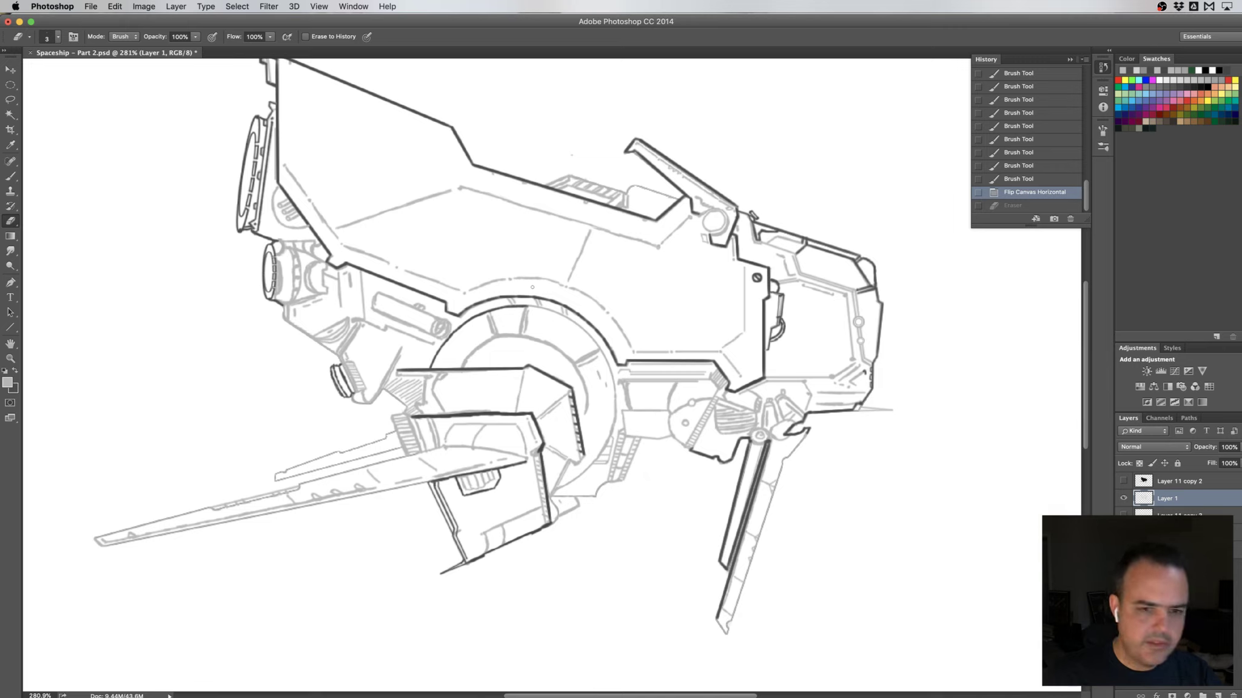
{"action": "key", "text": "ctrl+z"}
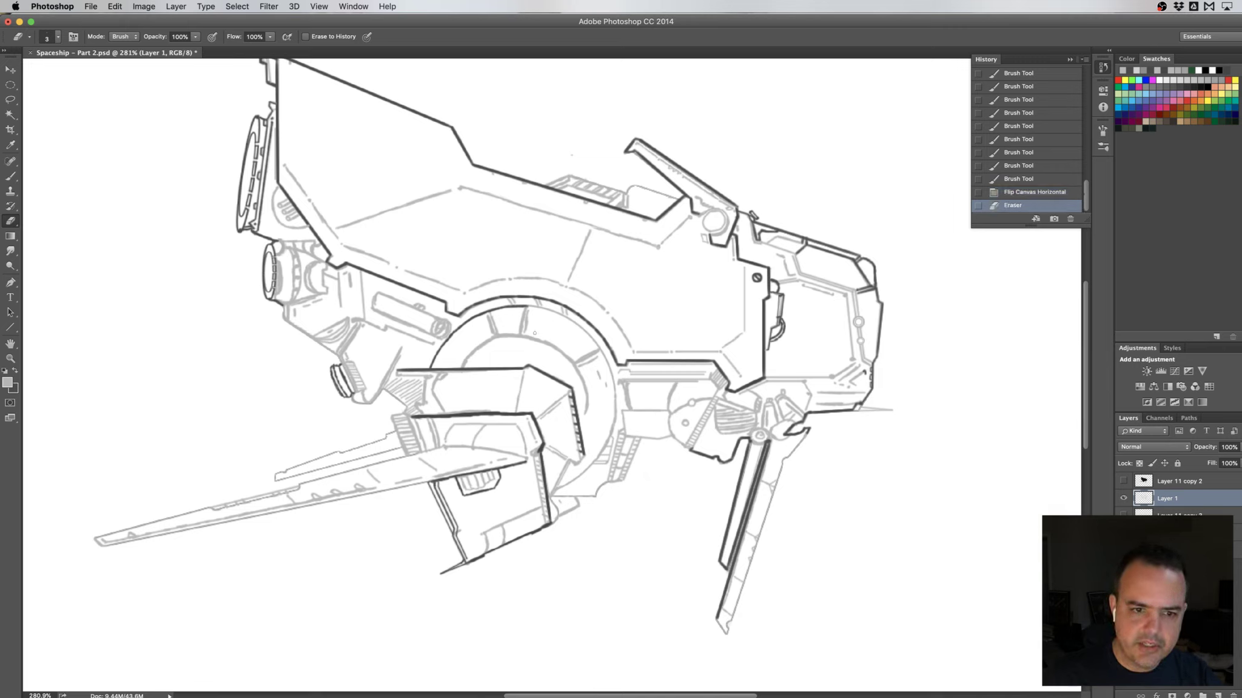
- Ink two short strokes on the ship outline with the 2 px brush
{"action": "key", "text": "b"}
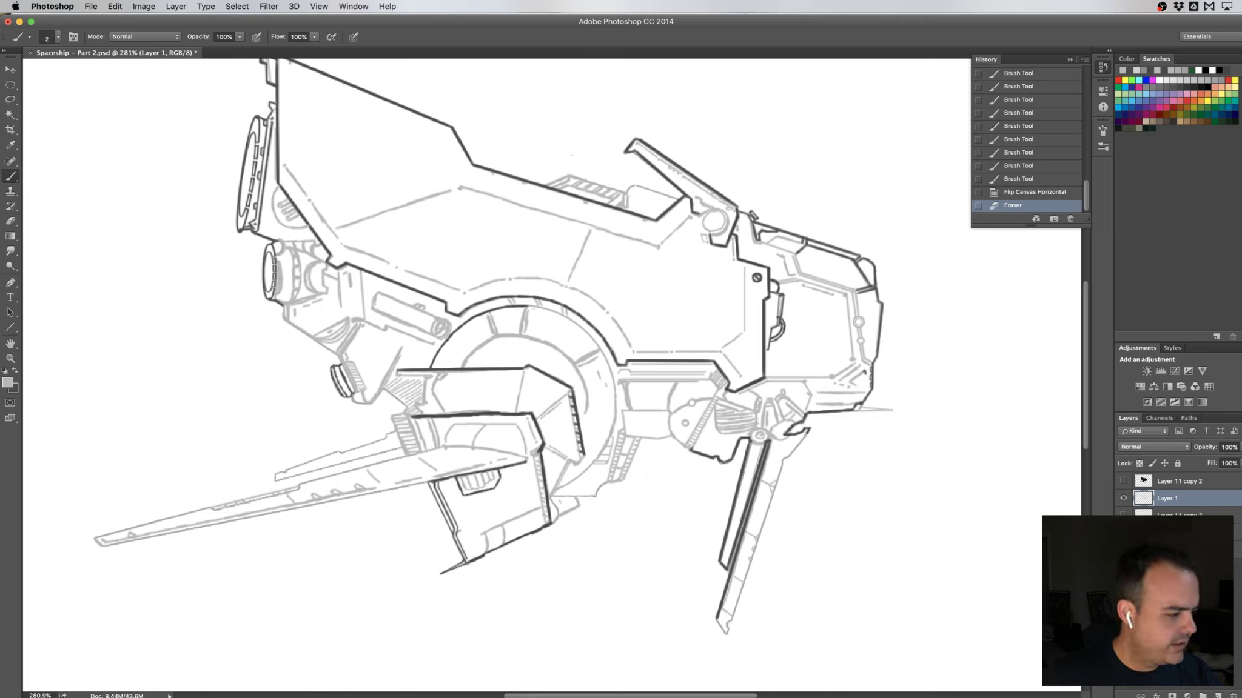
{"action": "left_click_drag", "start_coordinate": [530, 310], "coordinate": [538, 332]}
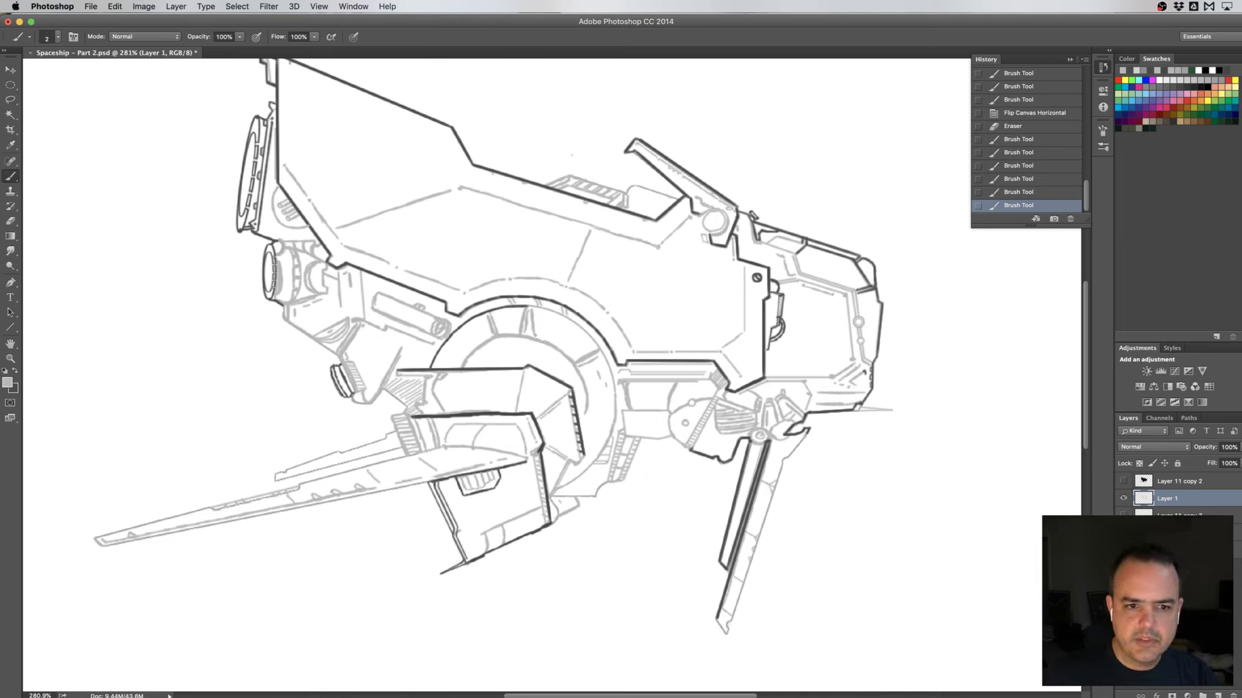
{"action": "left_click_drag", "start_coordinate": [535, 335], "coordinate": [541, 332]}
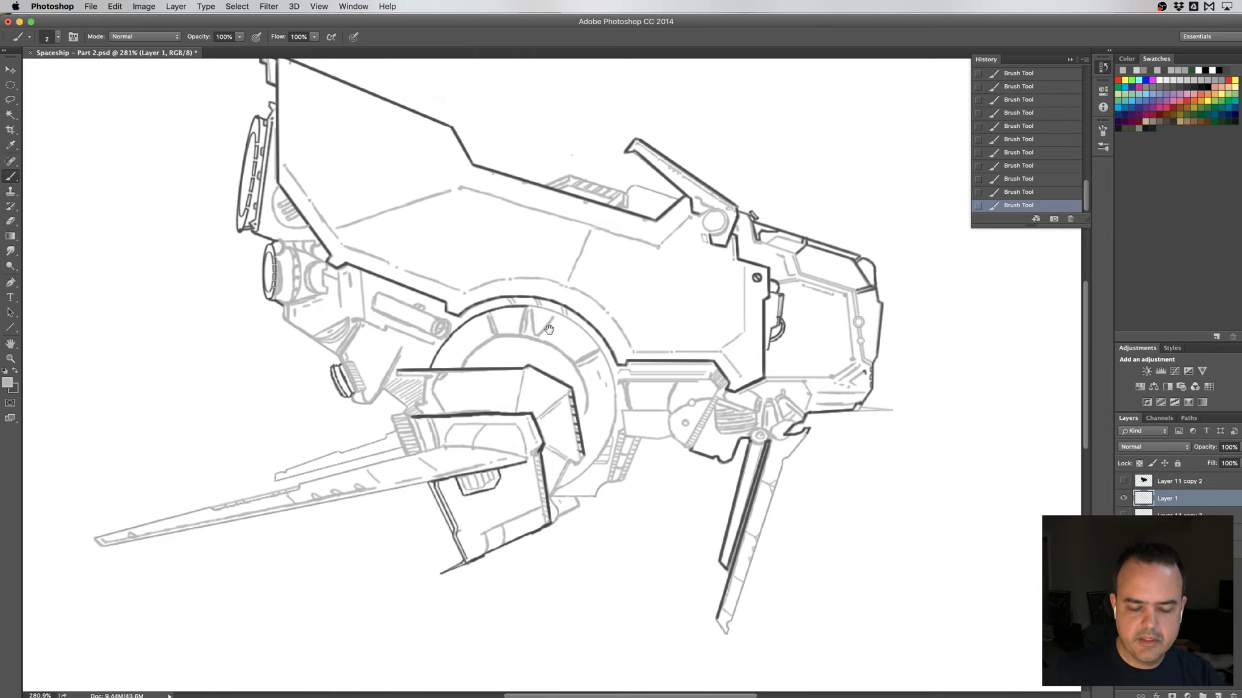
{"action": "left_click_drag", "start_coordinate": [577, 333], "coordinate": [588, 327]}
- Darken the outlines of the vent triangles at the top of the central ring
{"action": "scroll", "coordinate": [589, 327], "scroll_direction": "up", "scroll_amount": 1}
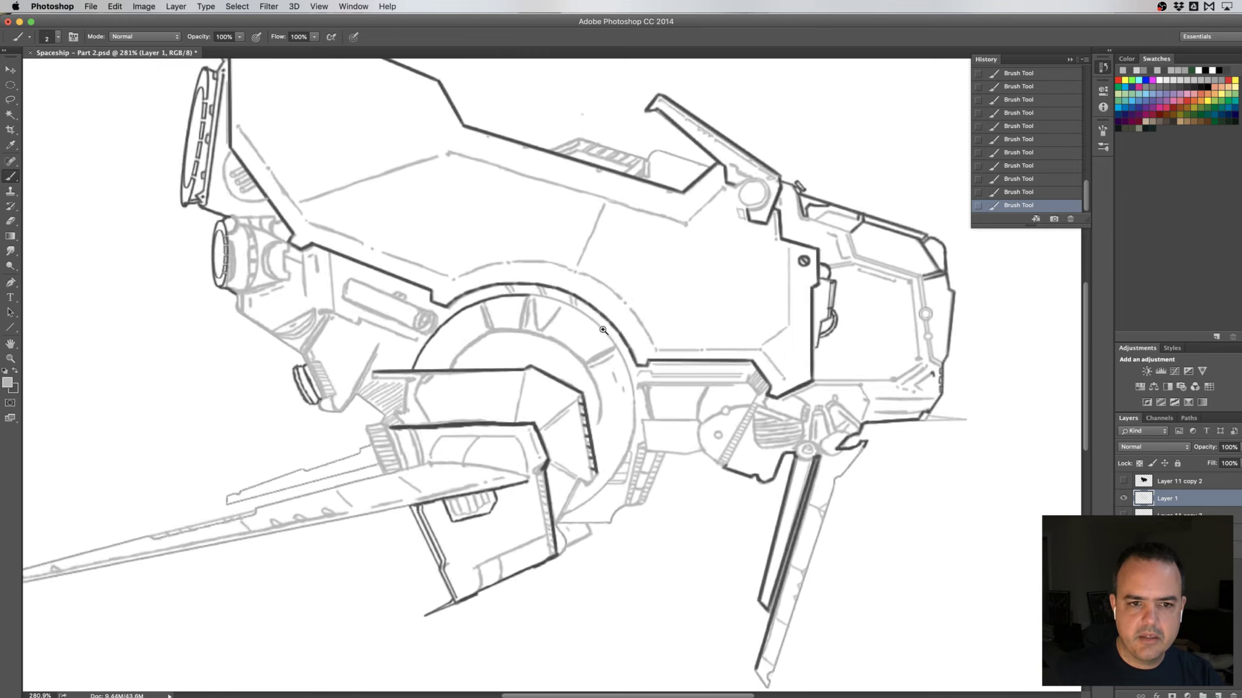
{"action": "scroll", "coordinate": [588, 327], "scroll_direction": "up", "scroll_amount": 1}
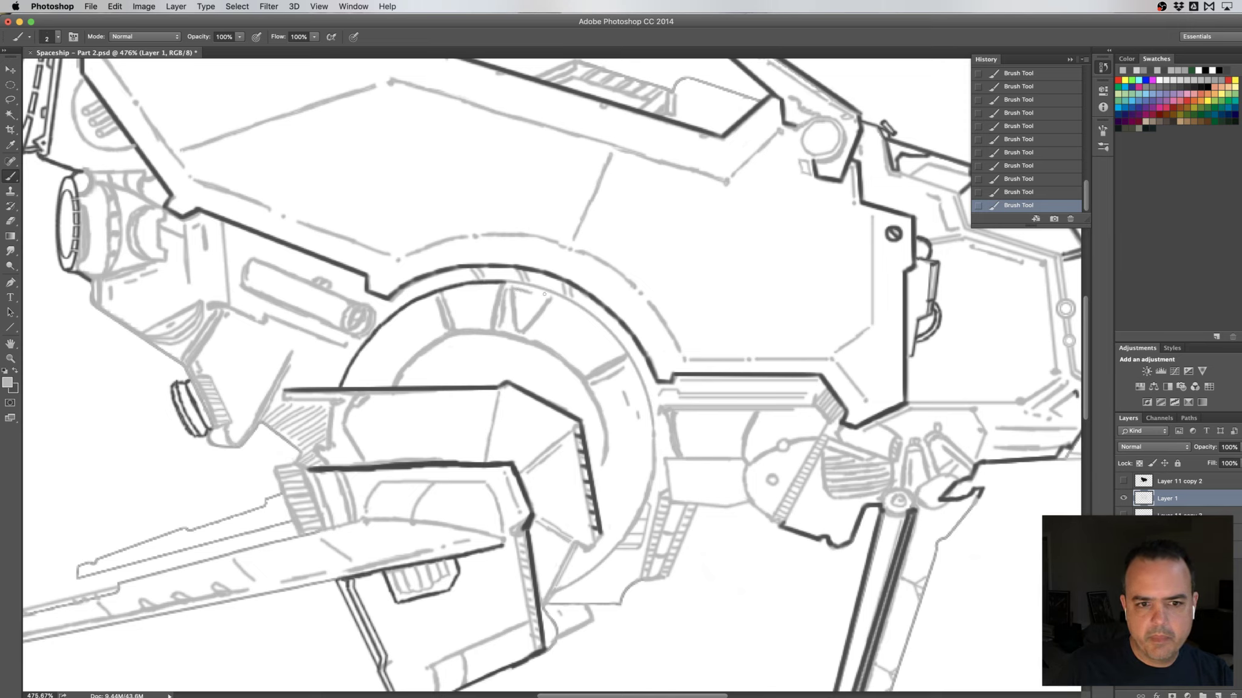
{"action": "left_click_drag", "start_coordinate": [546, 300], "coordinate": [525, 292]}
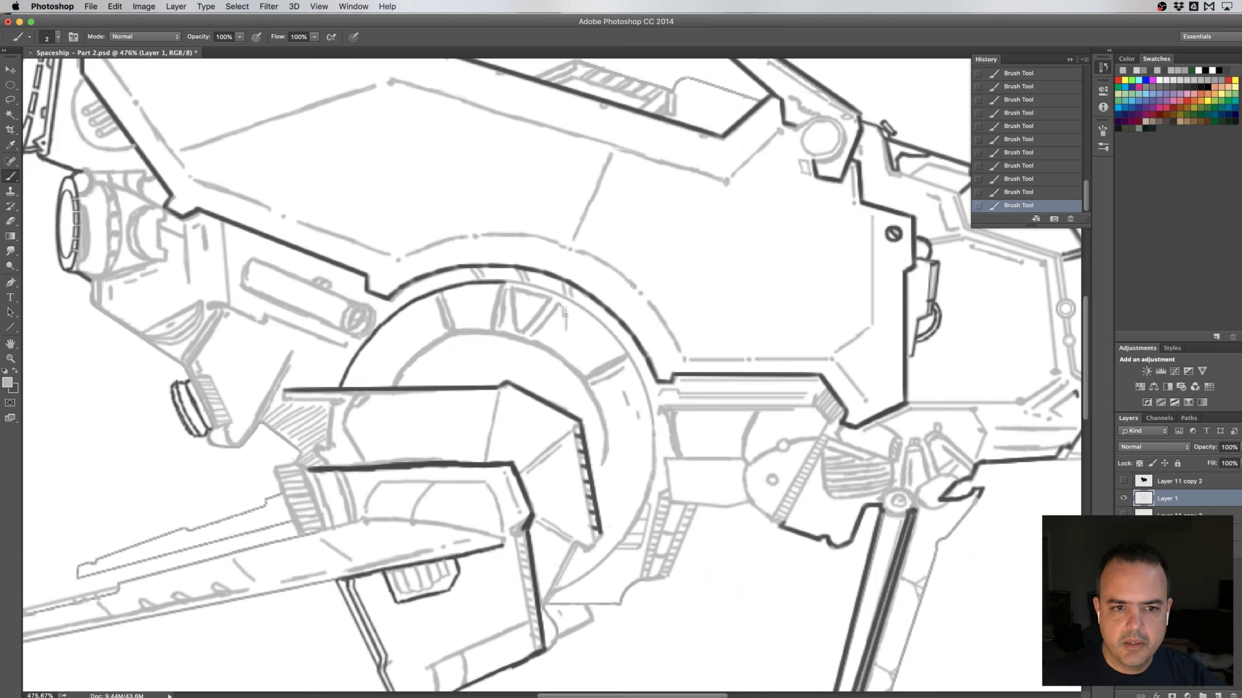
{"action": "left_click_drag", "start_coordinate": [566, 314], "coordinate": [564, 323]}
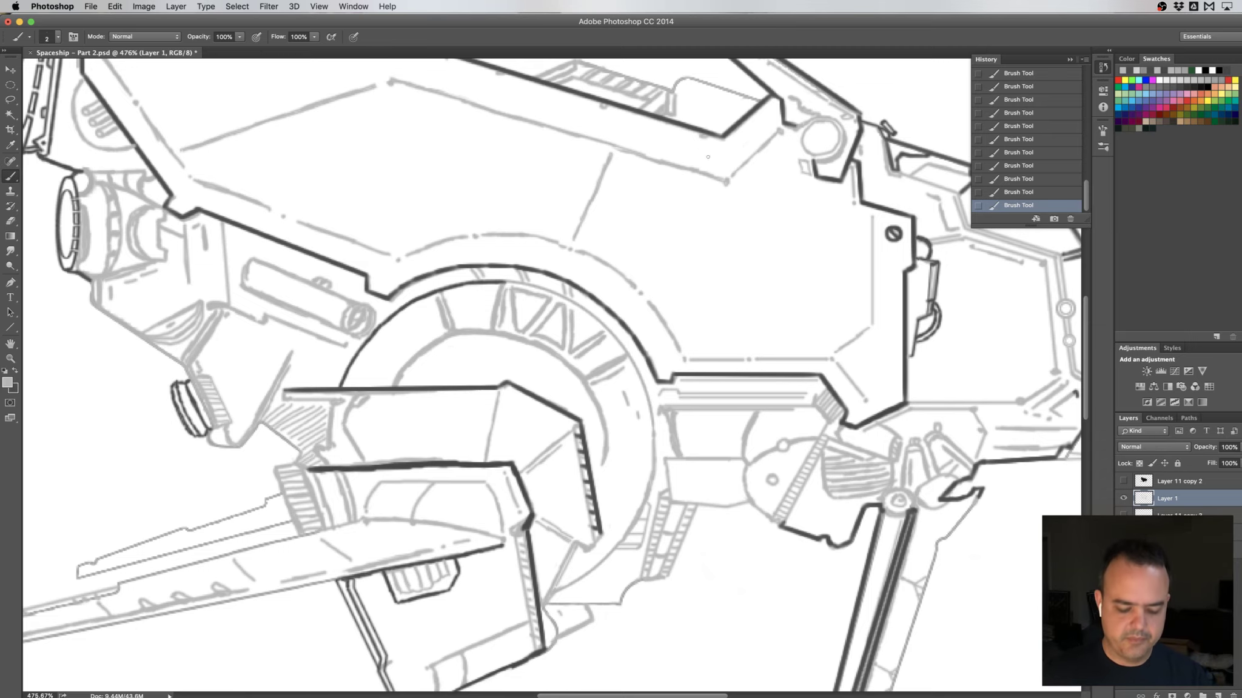
{"action": "left_click_drag", "start_coordinate": [707, 157], "coordinate": [666, 228]}
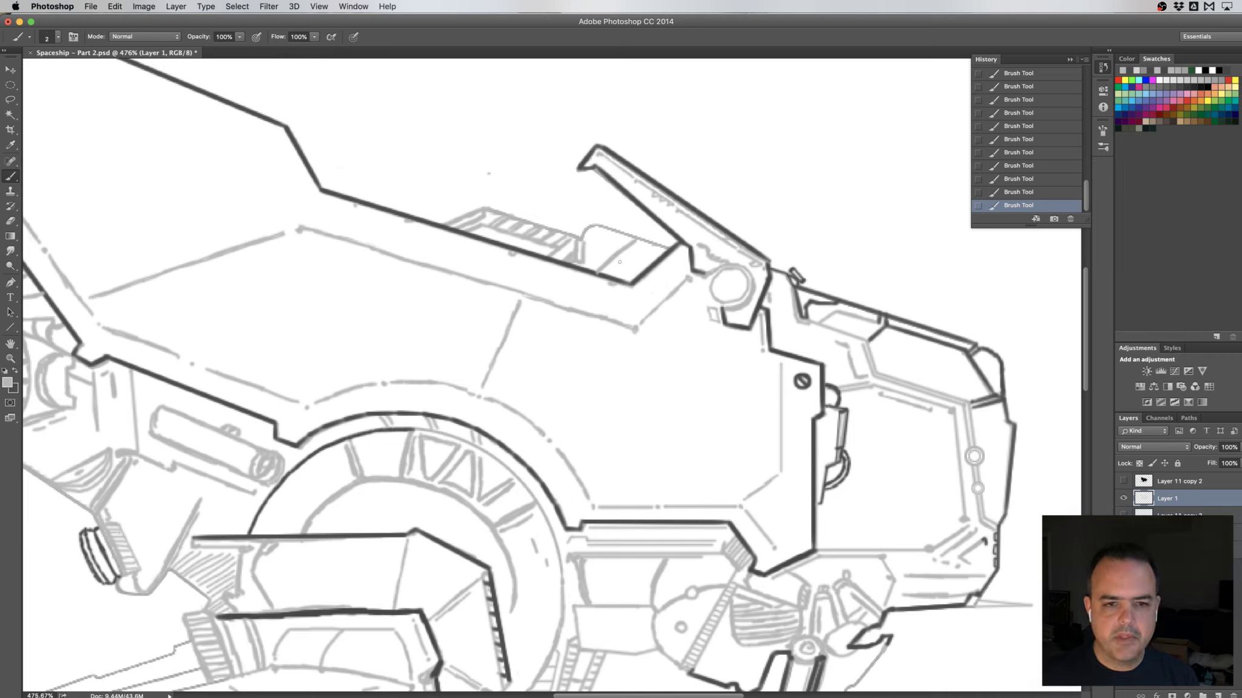
- Clone-stamp an extra parallel slat into the vent, undoing an accidental shifted duplicate
{"action": "key", "text": "s"}
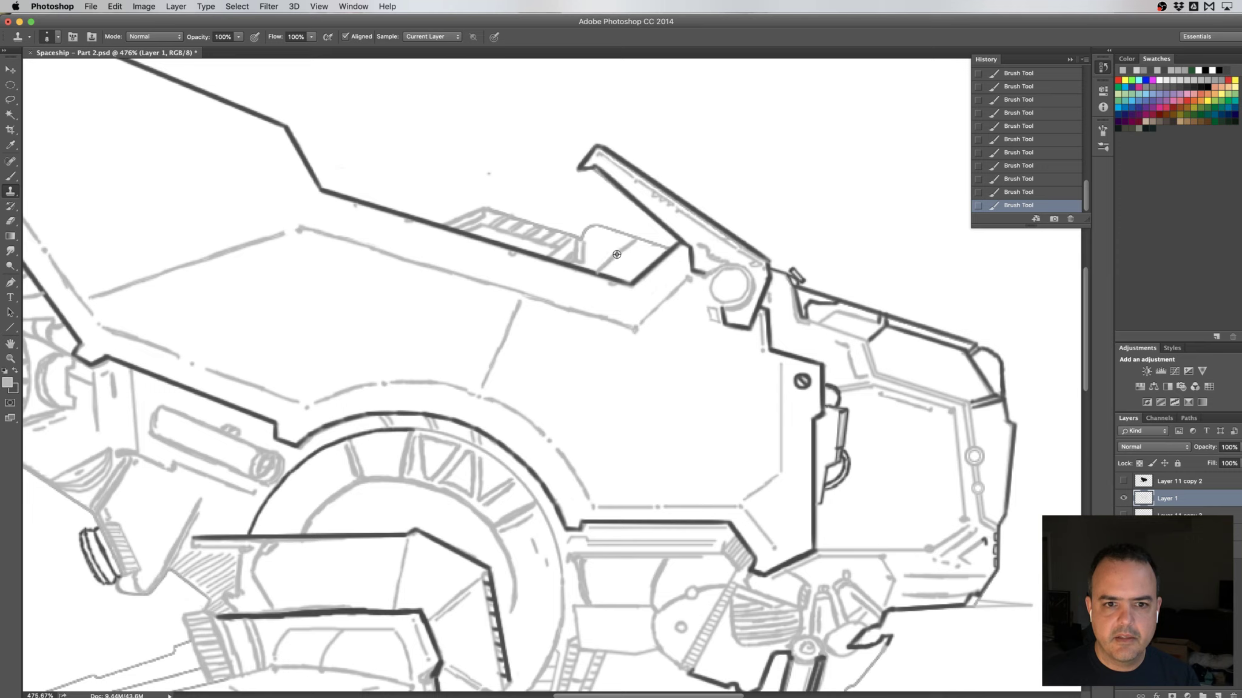
{"action": "left_click", "coordinate": [617, 254], "text": "alt"}
{"action": "left_click_drag", "start_coordinate": [619, 258], "coordinate": [613, 276]}
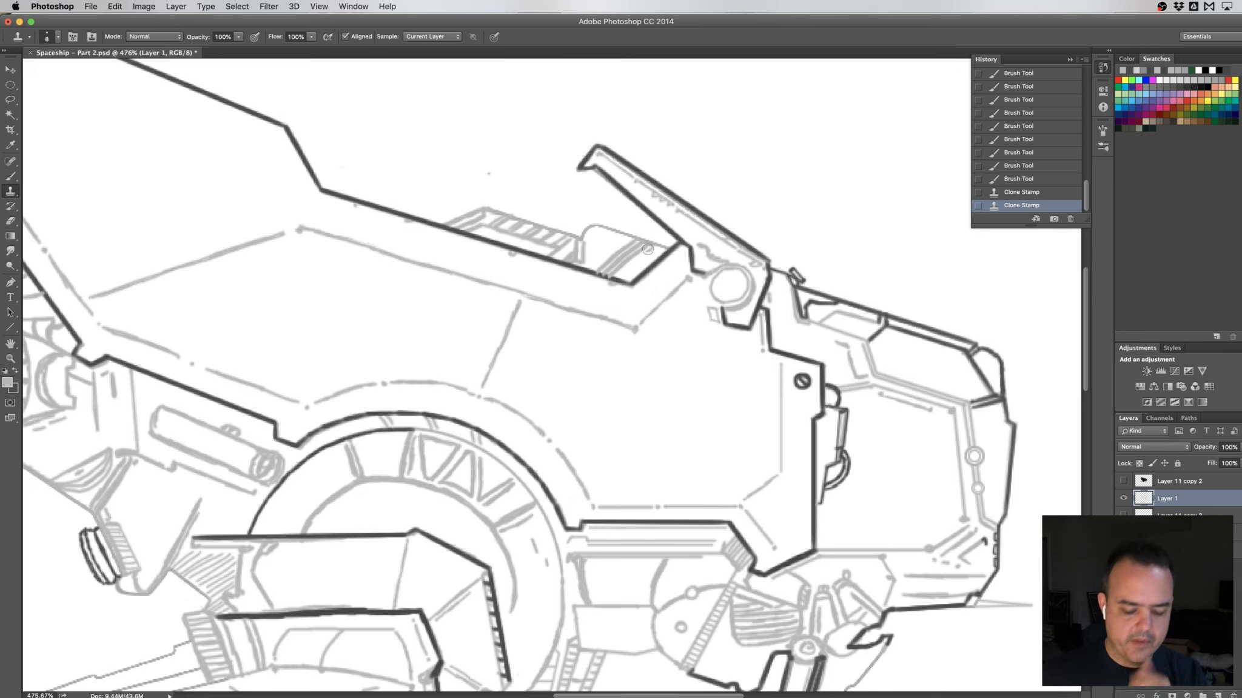
{"action": "key", "text": "super+space"}
{"action": "left_click_drag", "start_coordinate": [647, 268], "coordinate": [628, 312]}
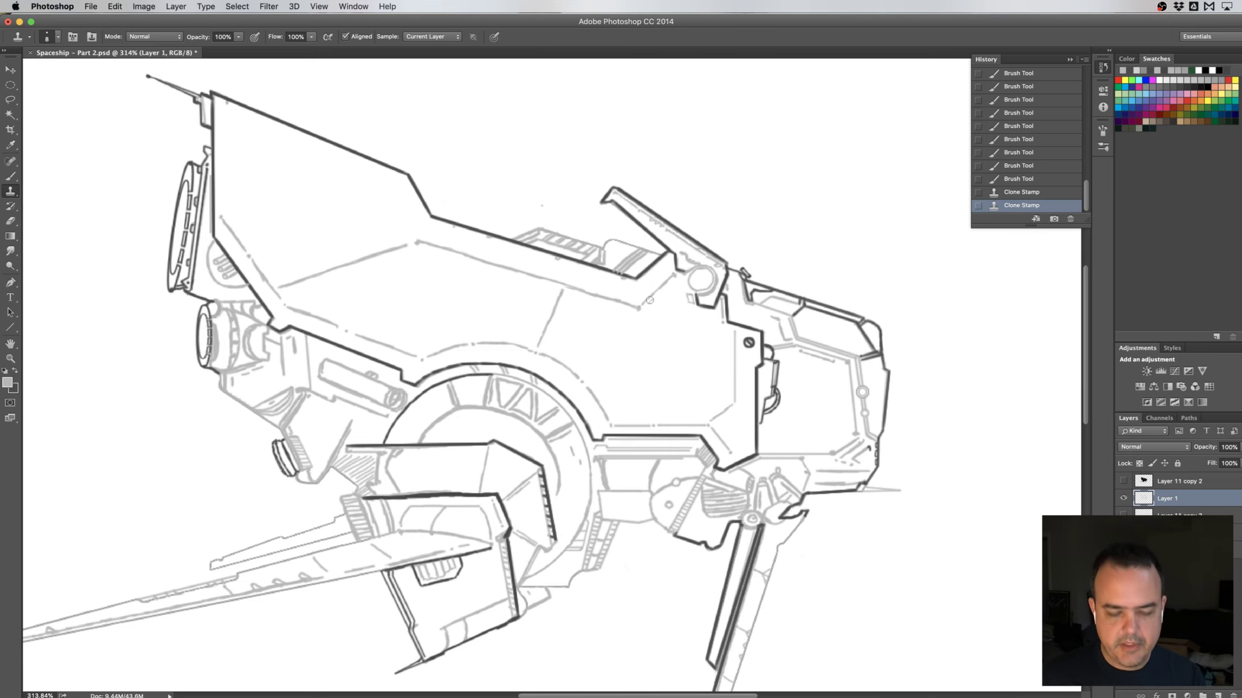
{"action": "left_click_drag", "start_coordinate": [649, 302], "coordinate": [666, 302]}
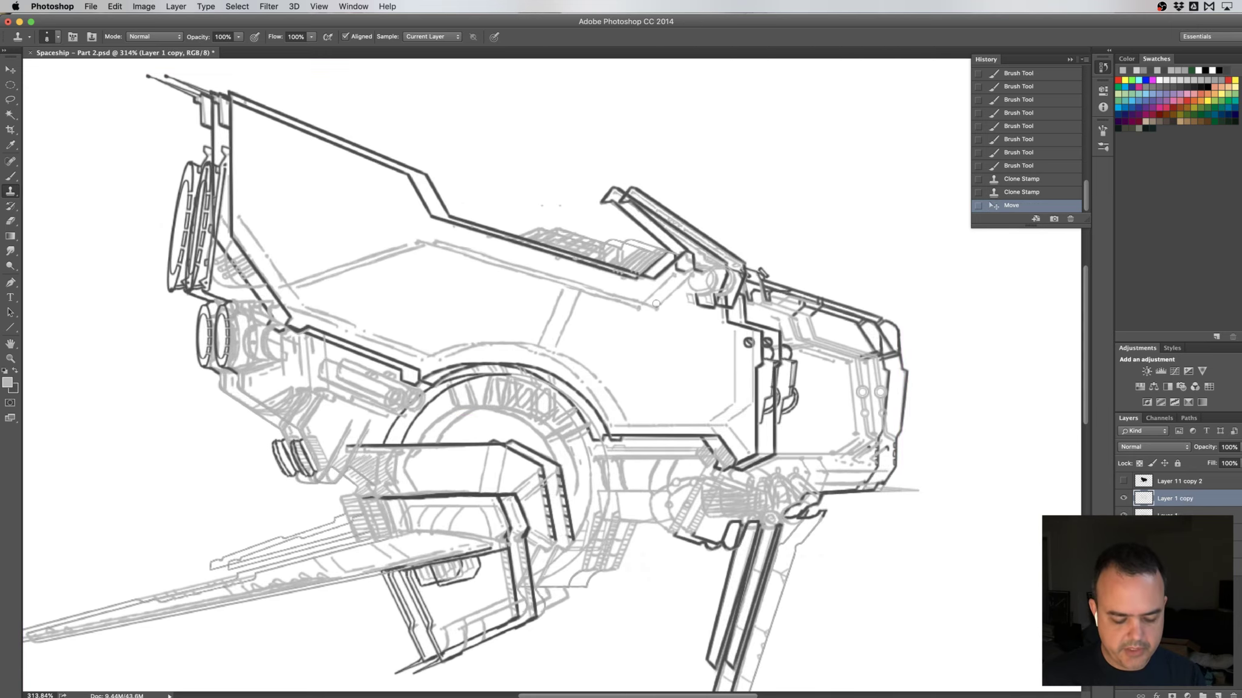
{"action": "key", "text": "ctrl+z"}
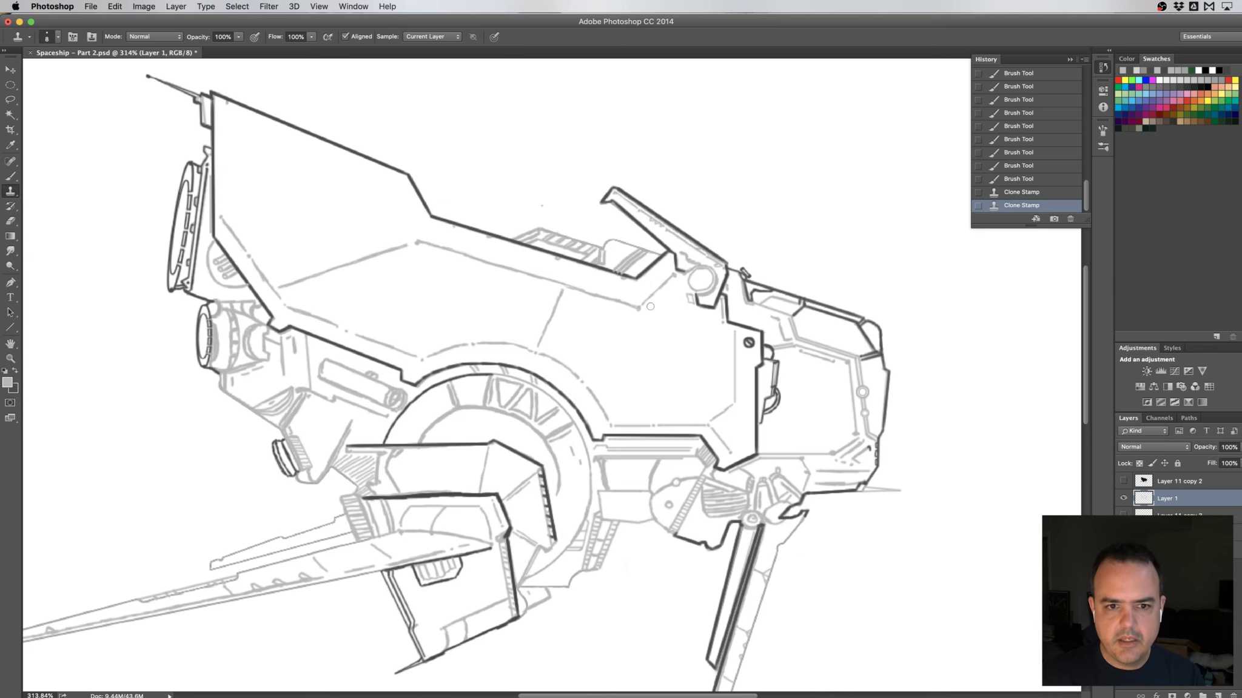
{"action": "scroll", "coordinate": [650, 306], "scroll_direction": "up", "scroll_amount": 5}
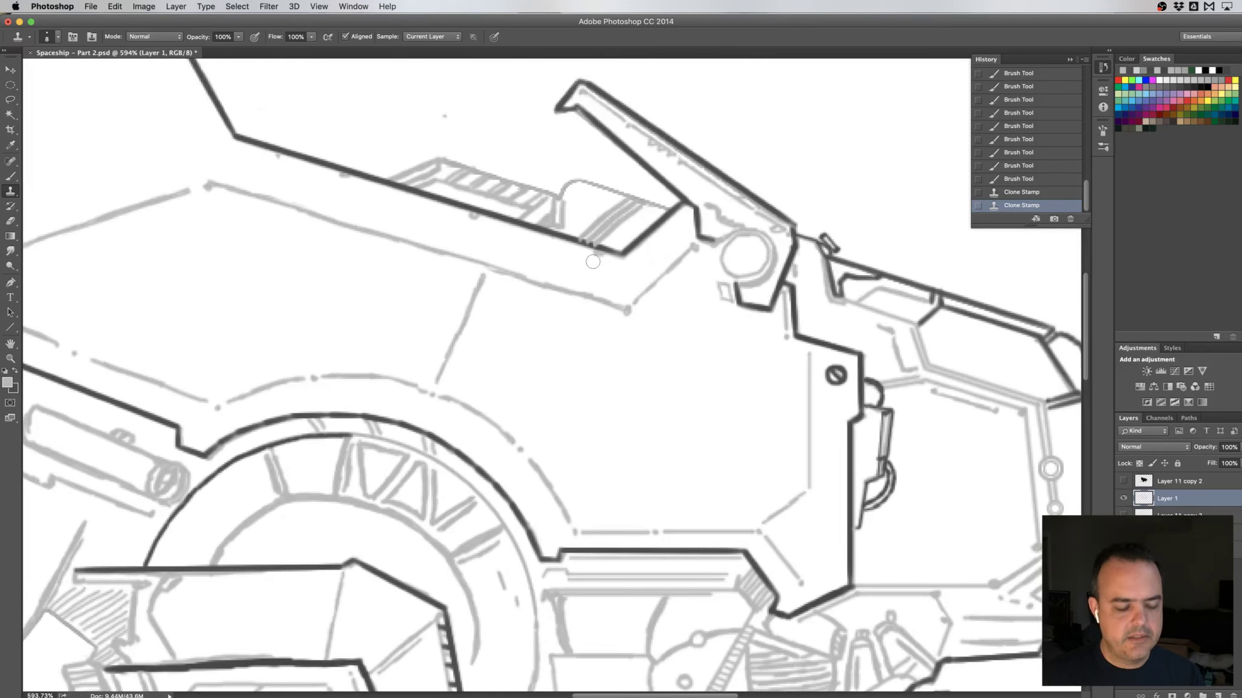
- Extend and touch up the end of the top hull line in dark grey
{"action": "key", "text": "b"}
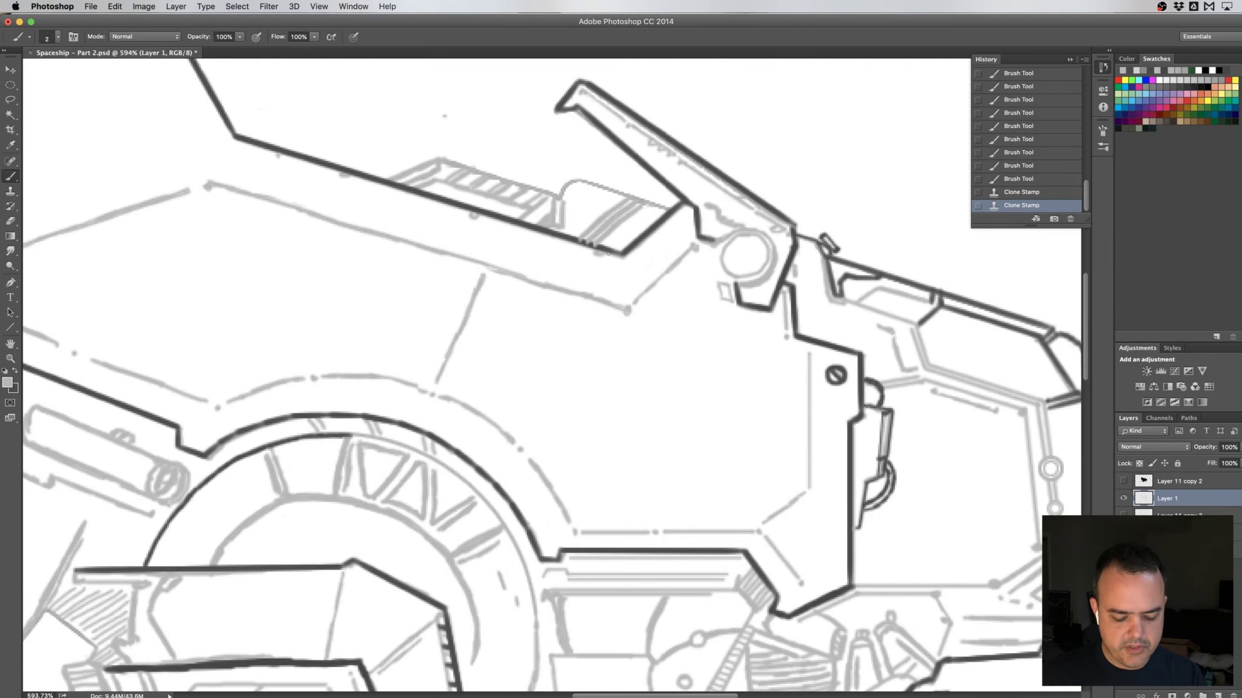
{"action": "key", "text": "x"}
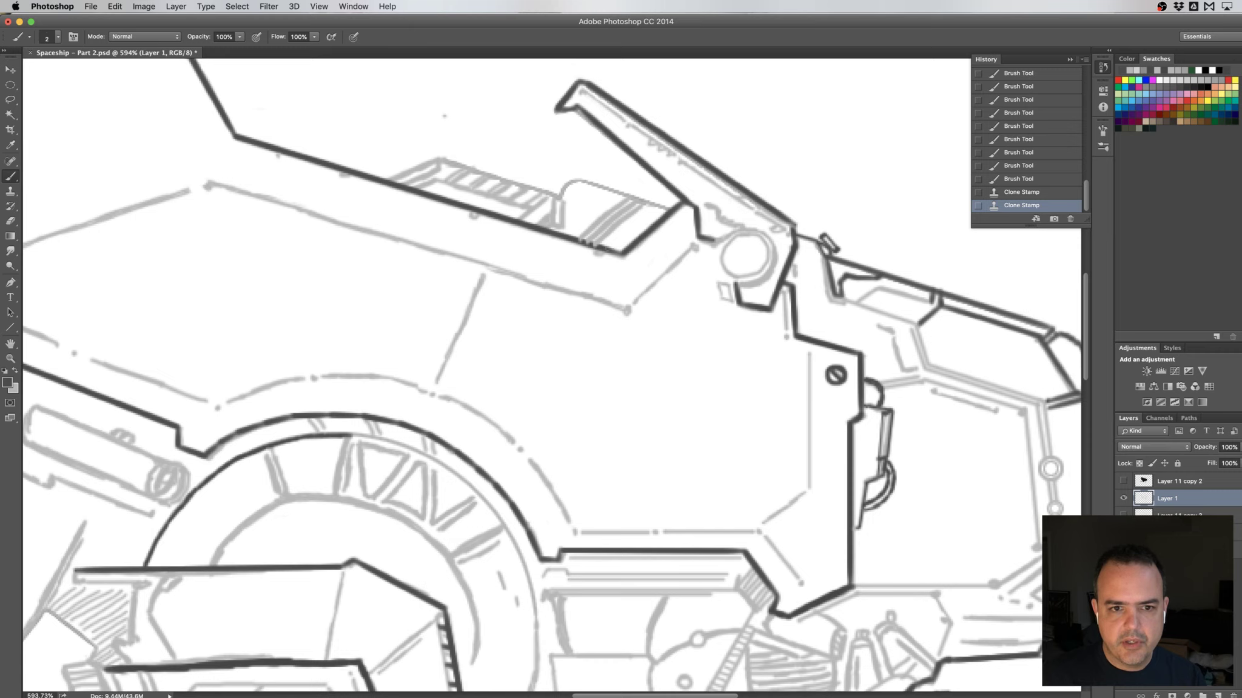
{"action": "left_click", "coordinate": [650, 306]}
{"action": "left_click_drag", "start_coordinate": [577, 238], "coordinate": [608, 248]}
{"action": "left_click", "coordinate": [587, 245]}
{"action": "left_click", "coordinate": [589, 246]}
{"action": "left_click", "coordinate": [588, 245]}
{"action": "left_click", "coordinate": [591, 249]}
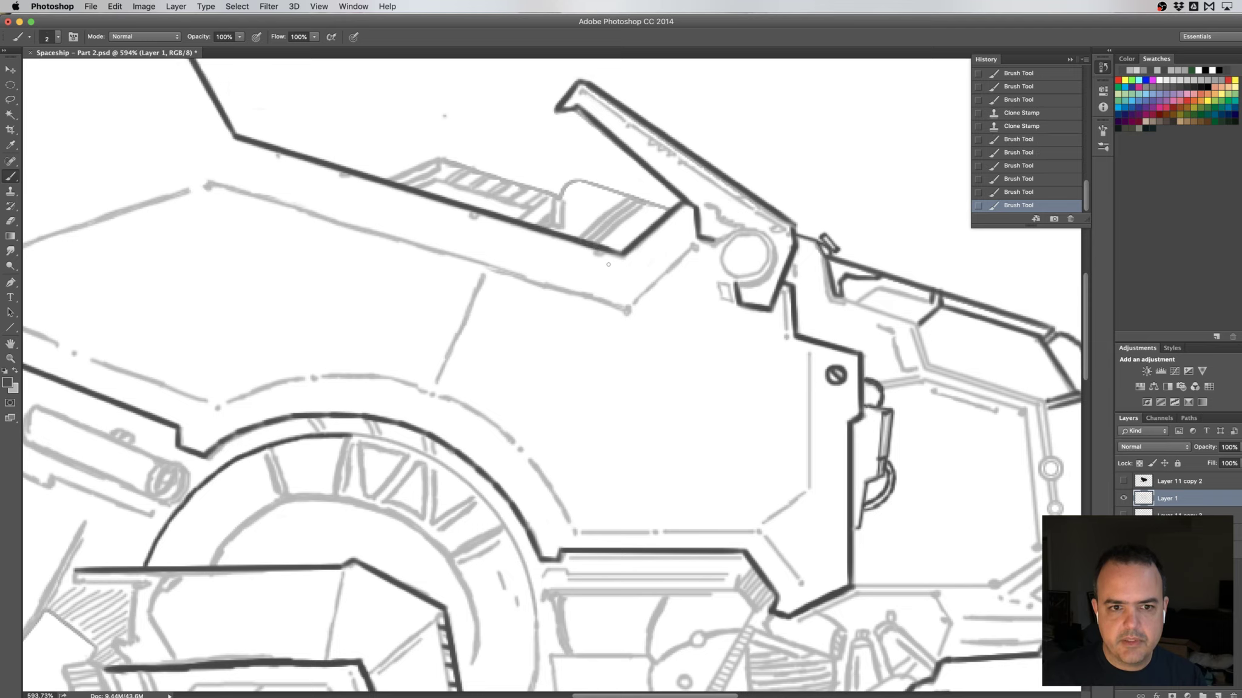
{"action": "scroll", "coordinate": [612, 287], "scroll_direction": "down", "scroll_amount": 2}
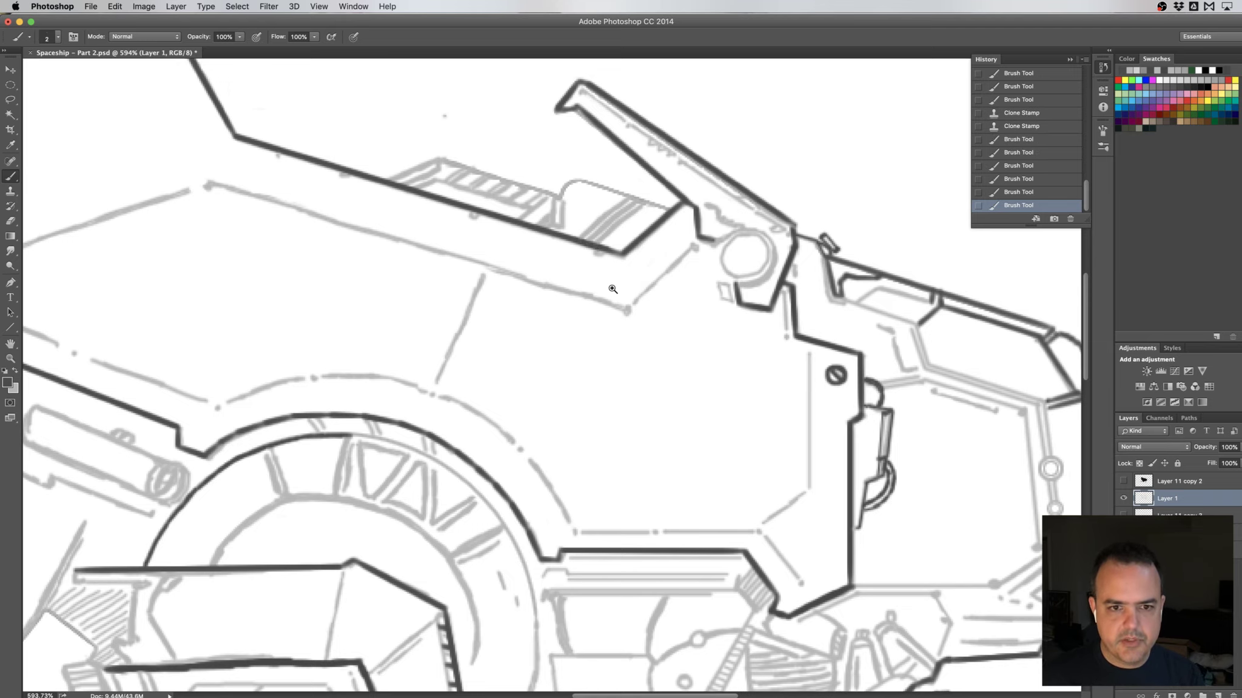
{"action": "scroll", "coordinate": [614, 291], "scroll_direction": "down", "scroll_amount": 3}
{"action": "scroll", "coordinate": [616, 298], "scroll_direction": "down", "scroll_amount": 2}
- Save the drawing, then flip the canvas horizontally
{"action": "key", "text": "ctrl+s"}
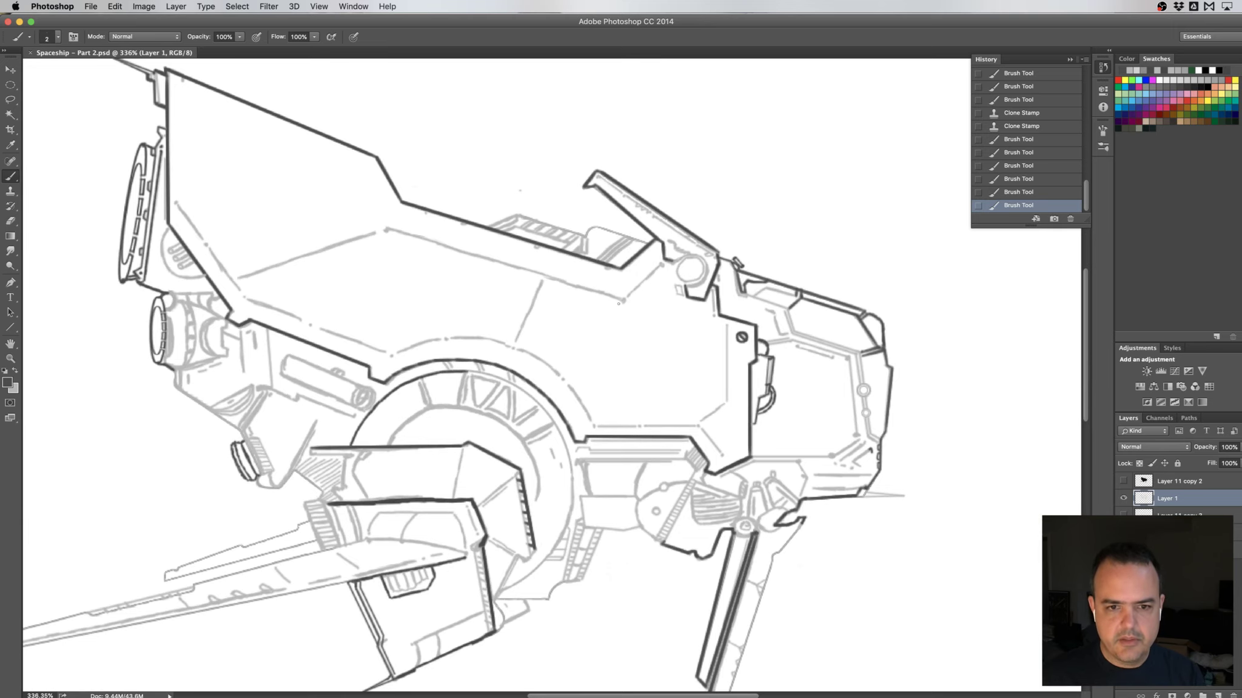
{"action": "scroll", "coordinate": [622, 312], "scroll_direction": "down", "scroll_amount": 1}
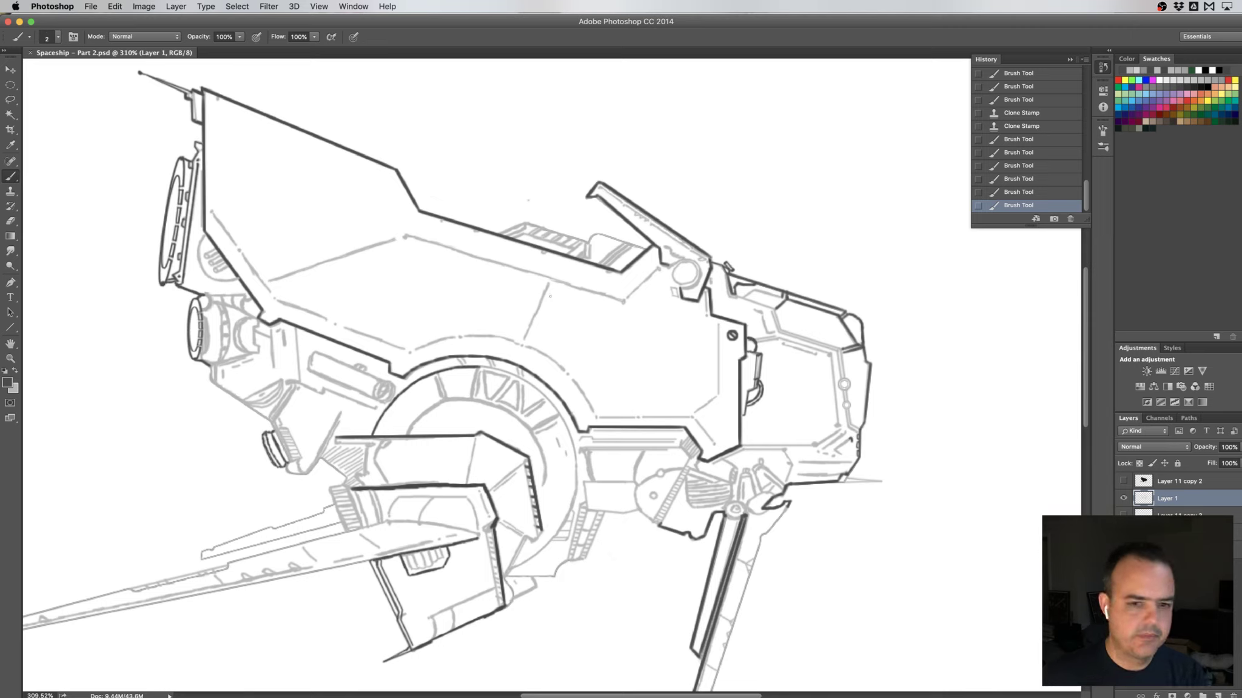
{"action": "key", "text": "ctrl+h"}
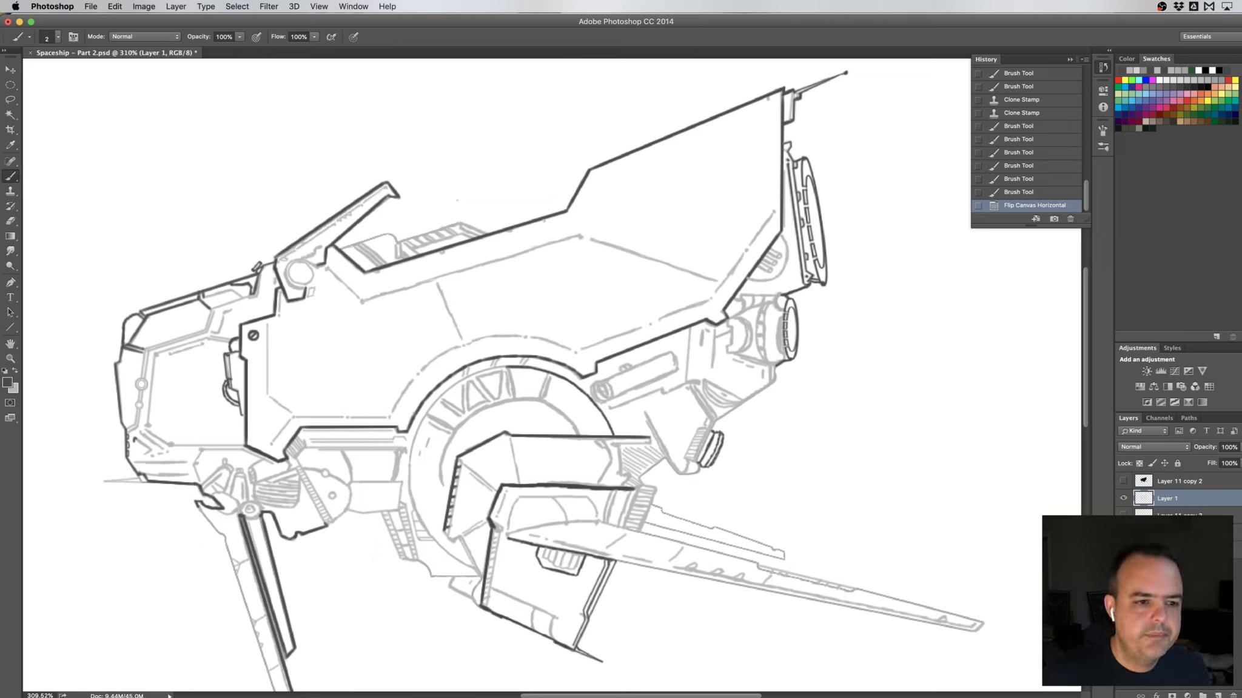
- Paint out the stray marks on the ship's nose in white
{"action": "left_click_drag", "start_coordinate": [306, 414], "coordinate": [472, 352]}
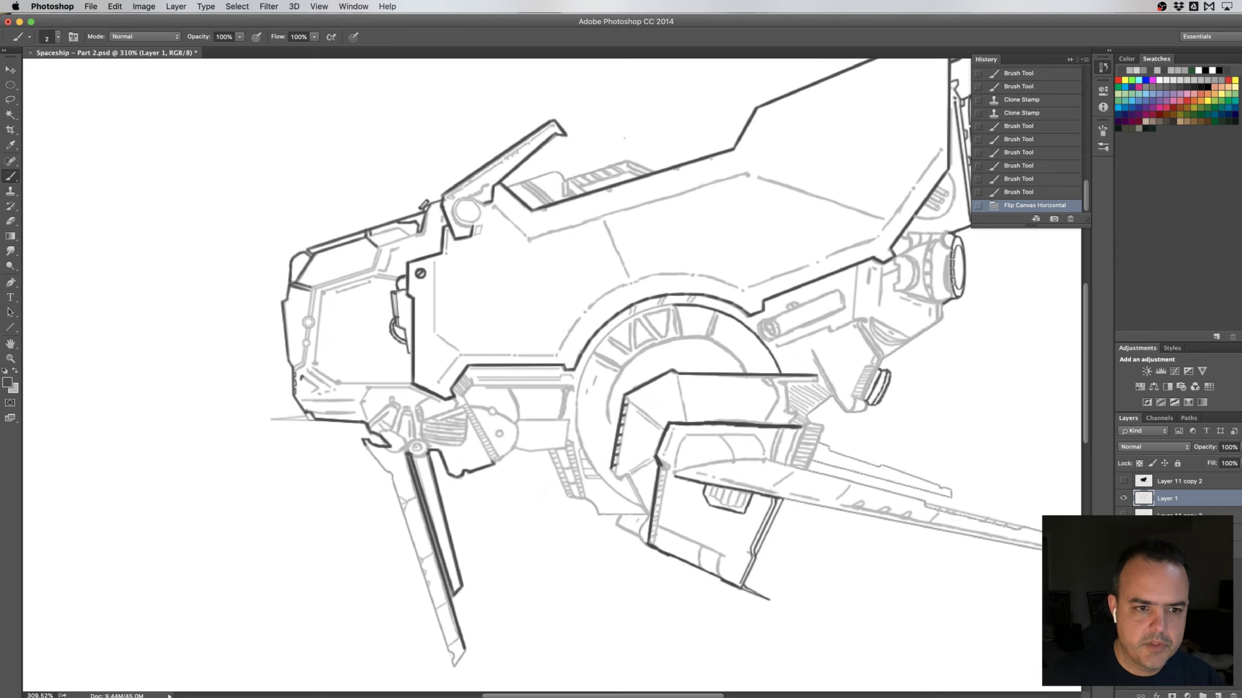
{"action": "left_click", "coordinate": [384, 329]}
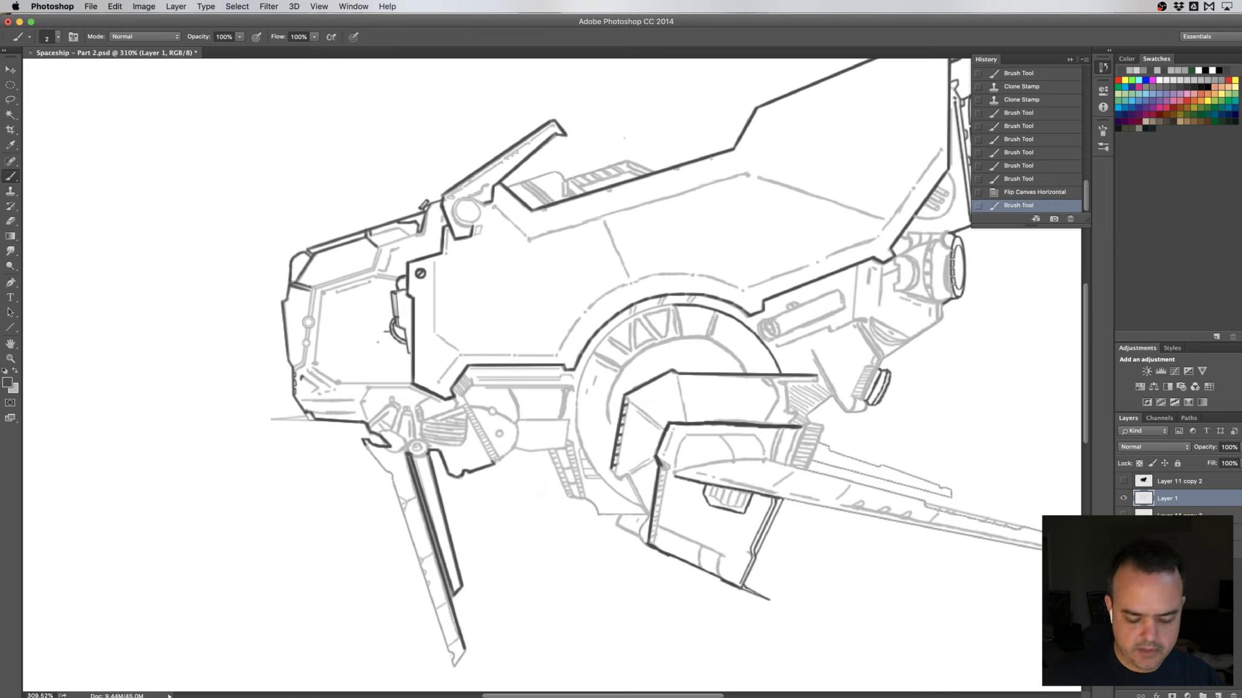
{"action": "key", "text": "x"}
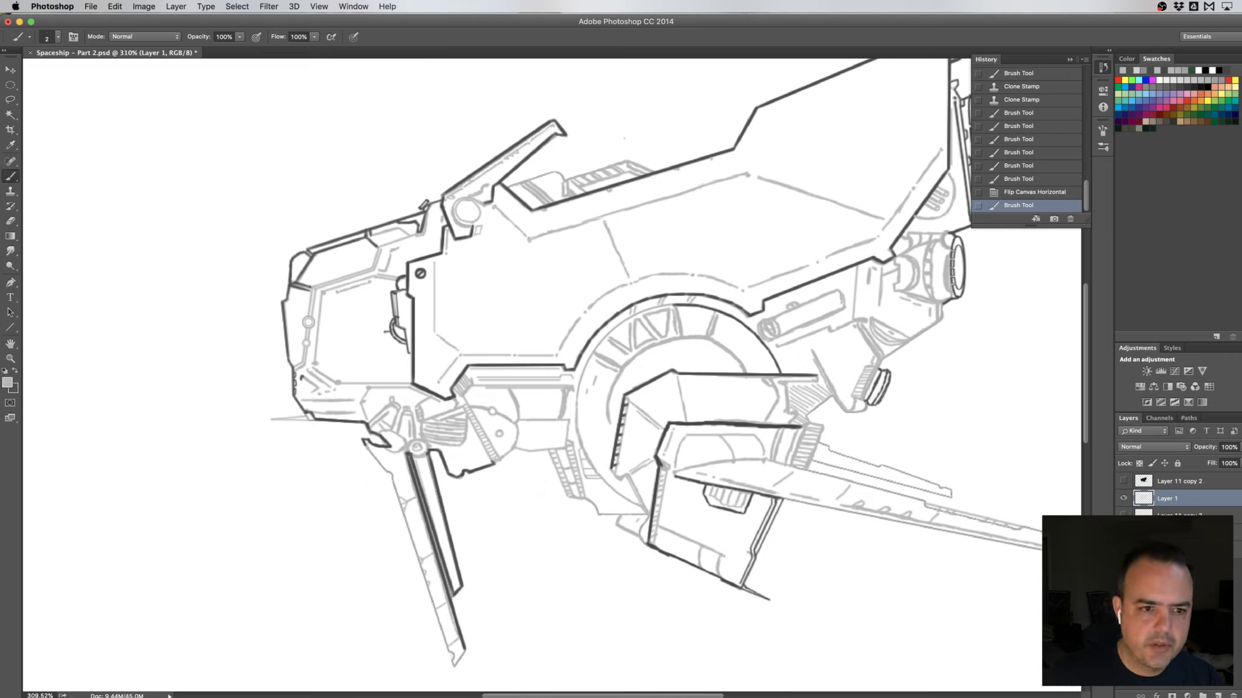
{"action": "left_click", "coordinate": [386, 331]}
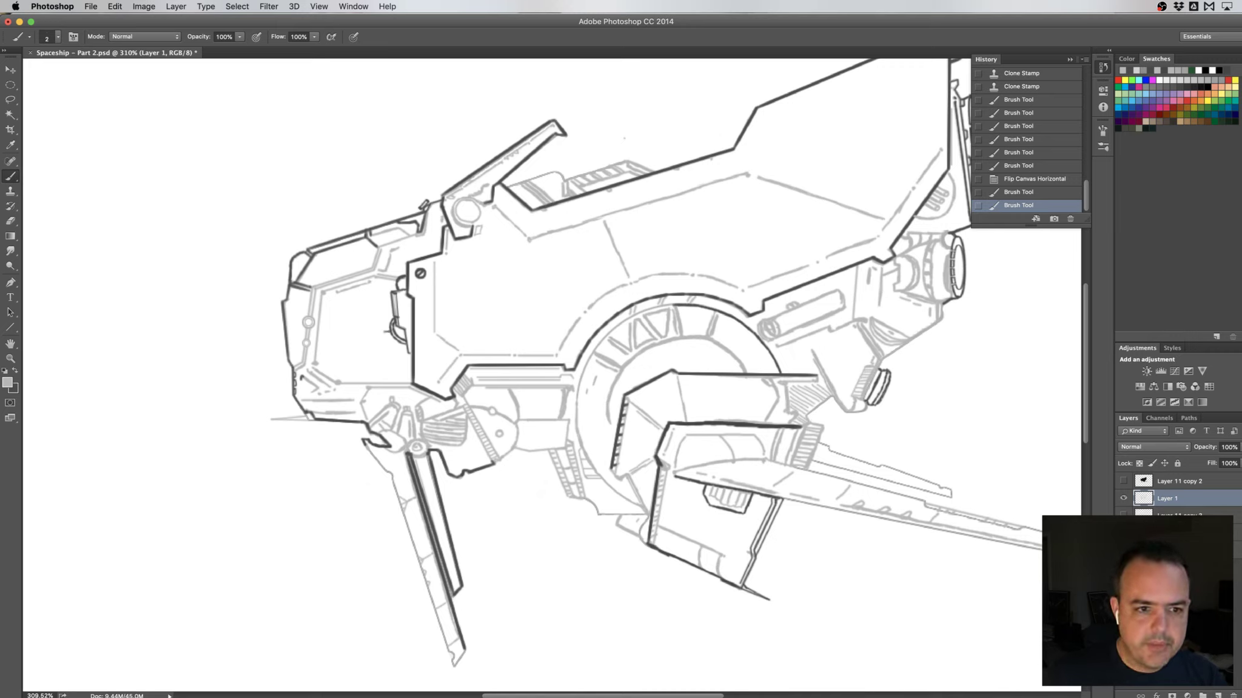
{"action": "left_click", "coordinate": [385, 331]}
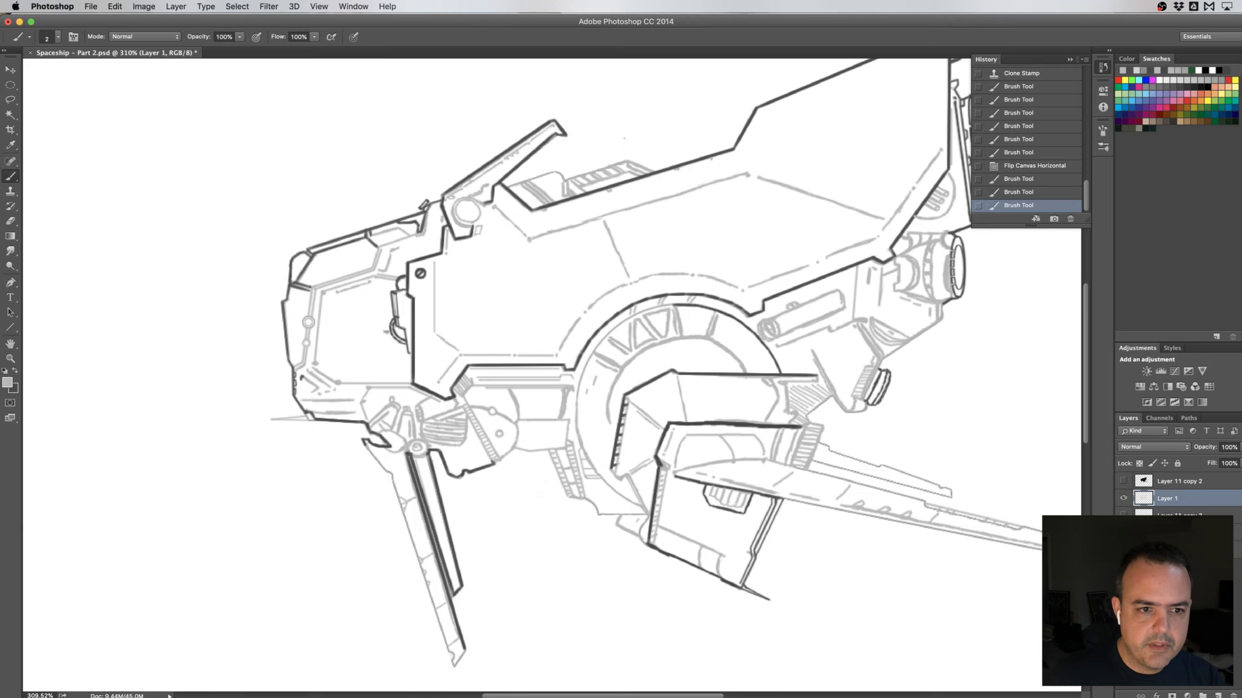
{"action": "left_click", "coordinate": [385, 332]}
{"action": "left_click", "coordinate": [386, 331]}
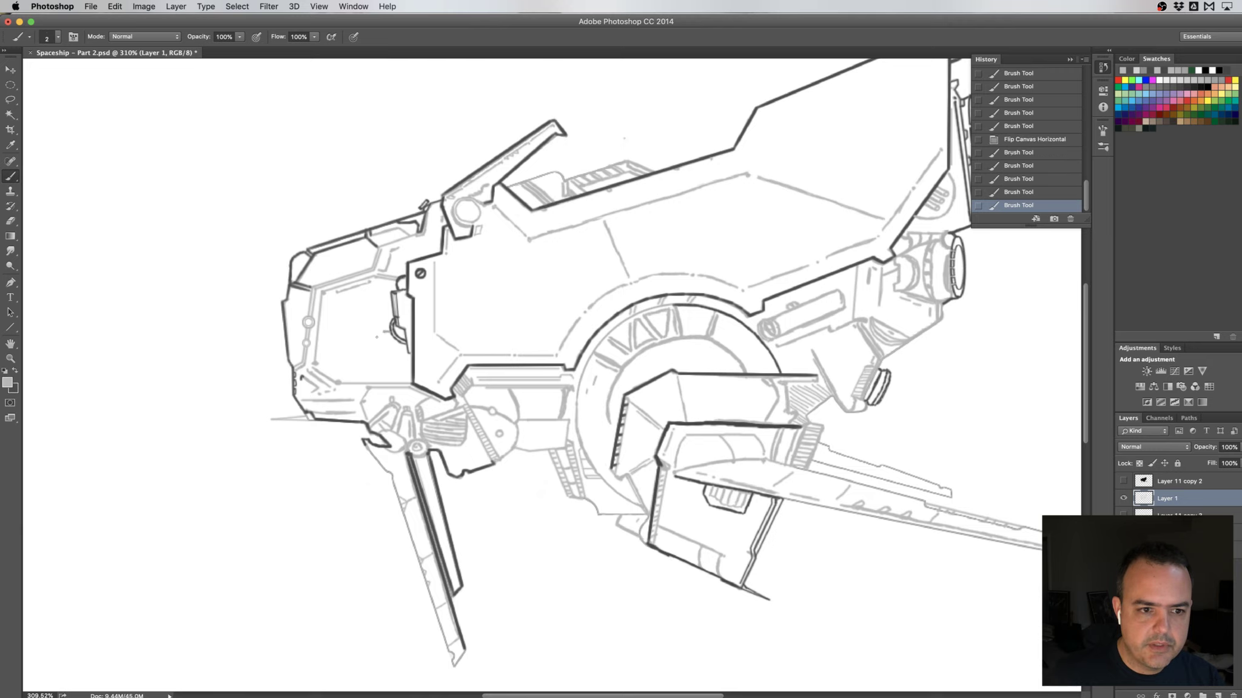
{"action": "left_click", "coordinate": [381, 333]}
{"action": "left_click", "coordinate": [380, 334]}
- Draw a narrow vertical slot on the nose panel
{"action": "left_click_drag", "start_coordinate": [380, 342], "coordinate": [377, 380]}
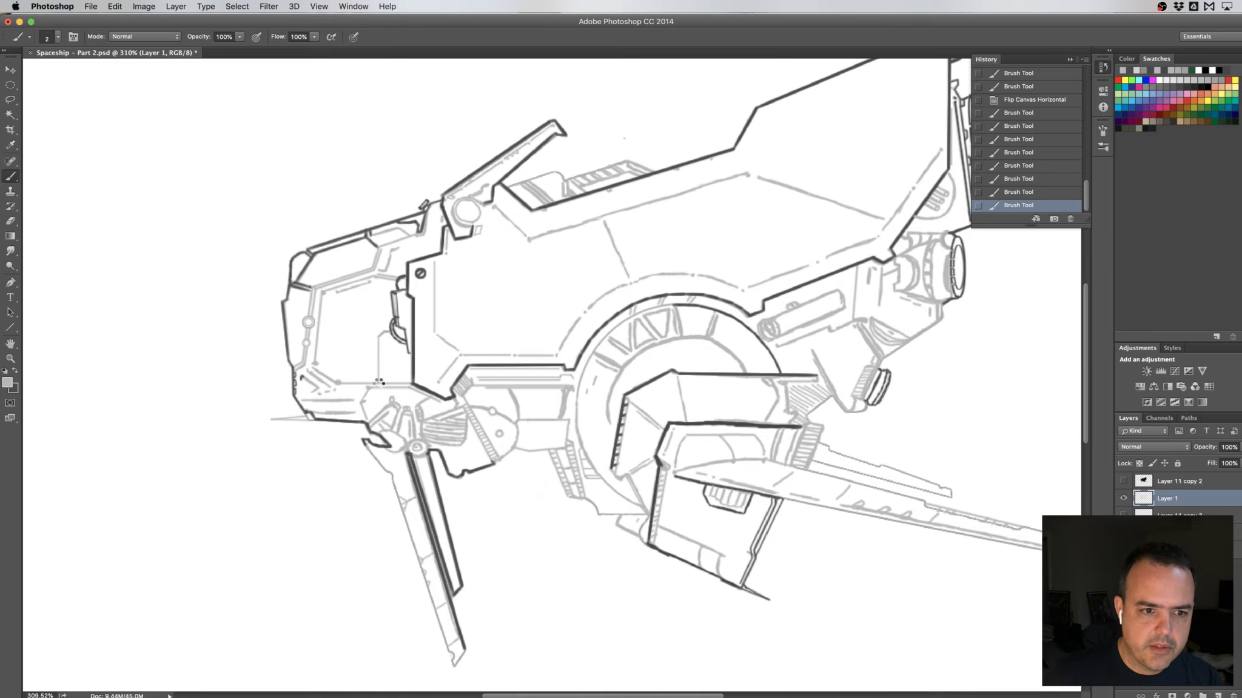
{"action": "left_click_drag", "start_coordinate": [379, 382], "coordinate": [380, 341]}
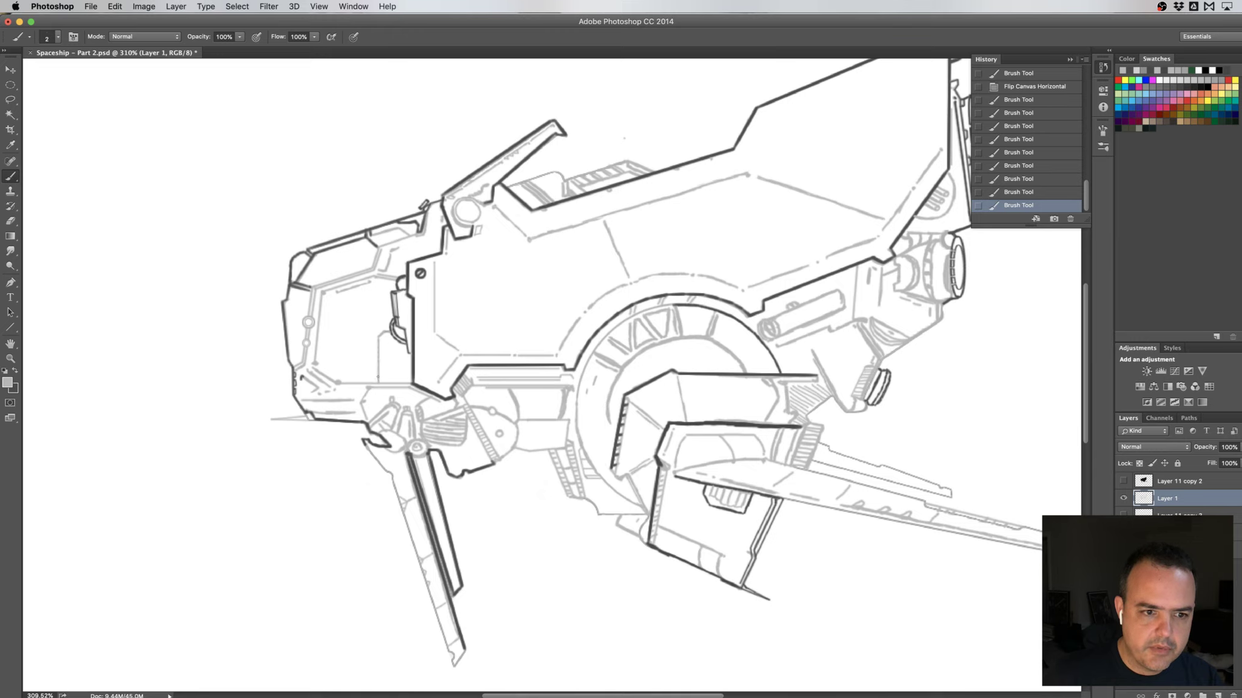
{"action": "left_click_drag", "start_coordinate": [374, 376], "coordinate": [377, 340]}
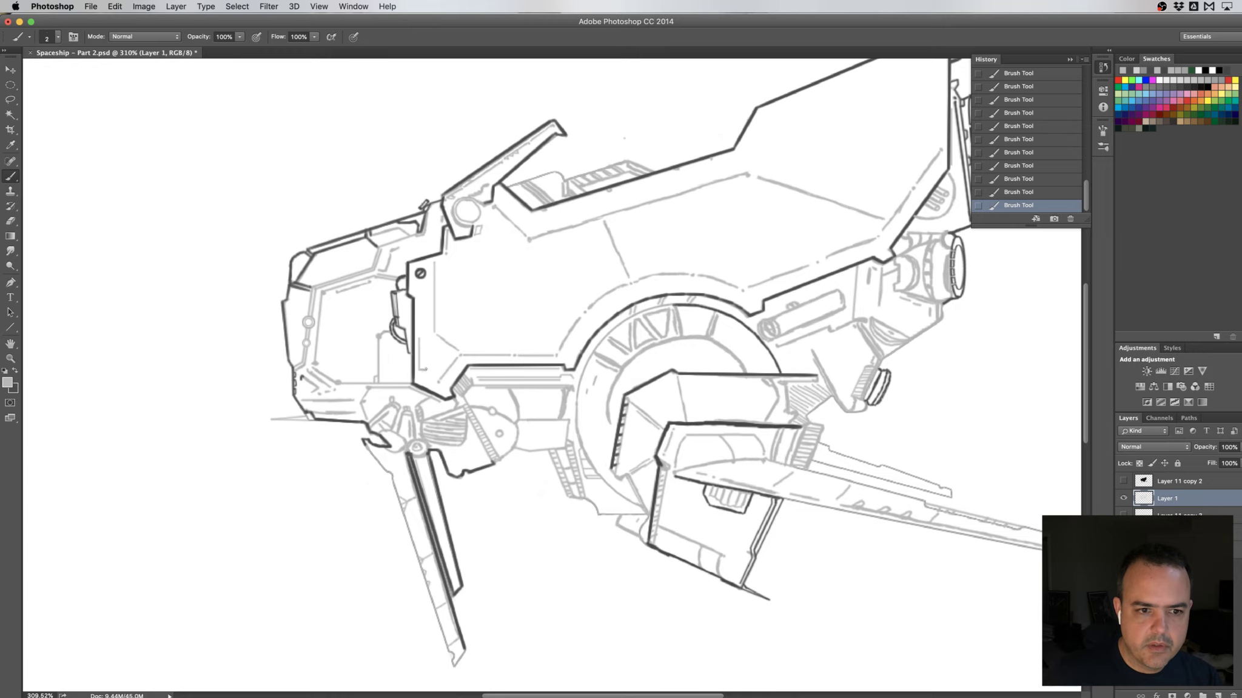
{"action": "left_click_drag", "start_coordinate": [425, 369], "coordinate": [427, 335]}
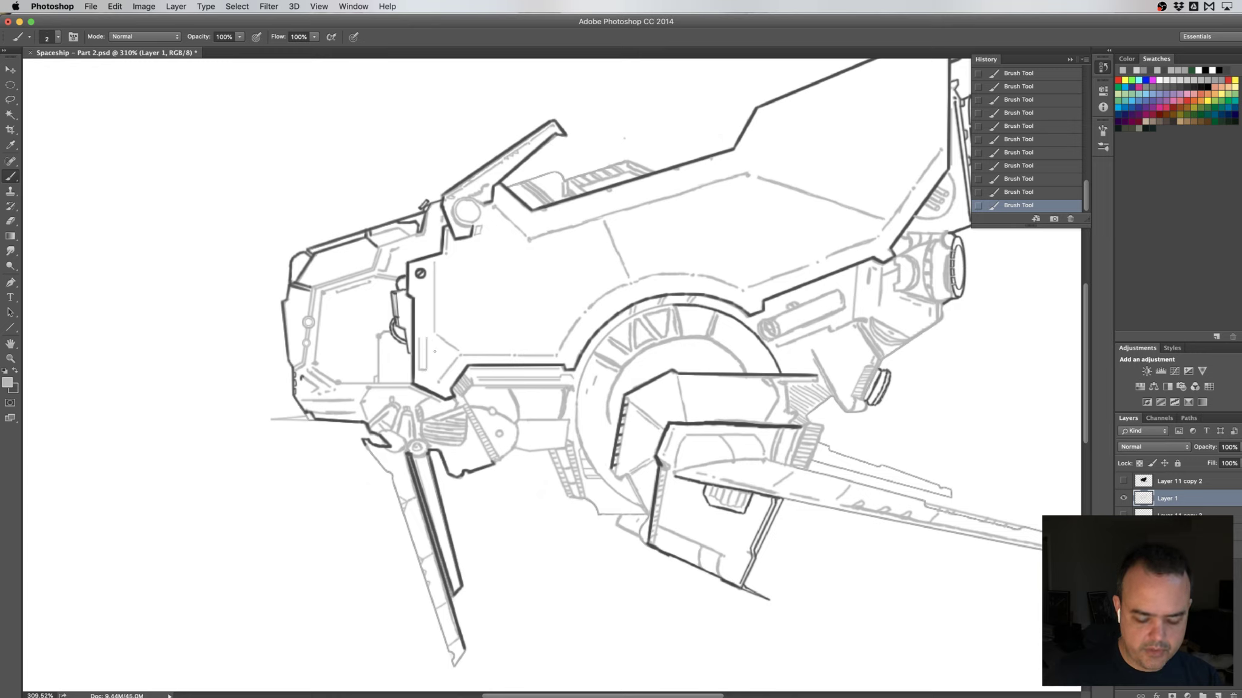
- Try cloning the rectangle's bottom stripes upward, then undo the first stamps
{"action": "scroll", "coordinate": [447, 344], "scroll_direction": "up", "scroll_amount": 3}
{"action": "scroll", "coordinate": [388, 333], "scroll_direction": "up", "scroll_amount": 3}
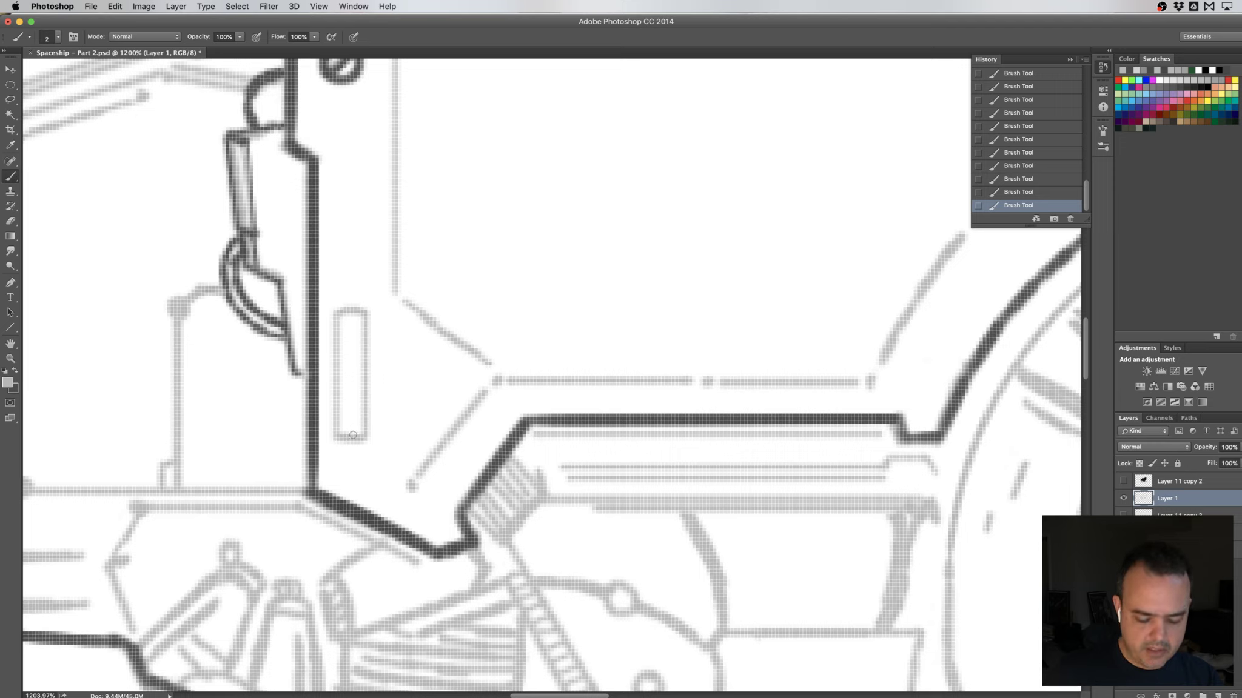
{"action": "key", "text": "x"}
{"action": "key", "text": "x"}
{"action": "key", "text": "x"}
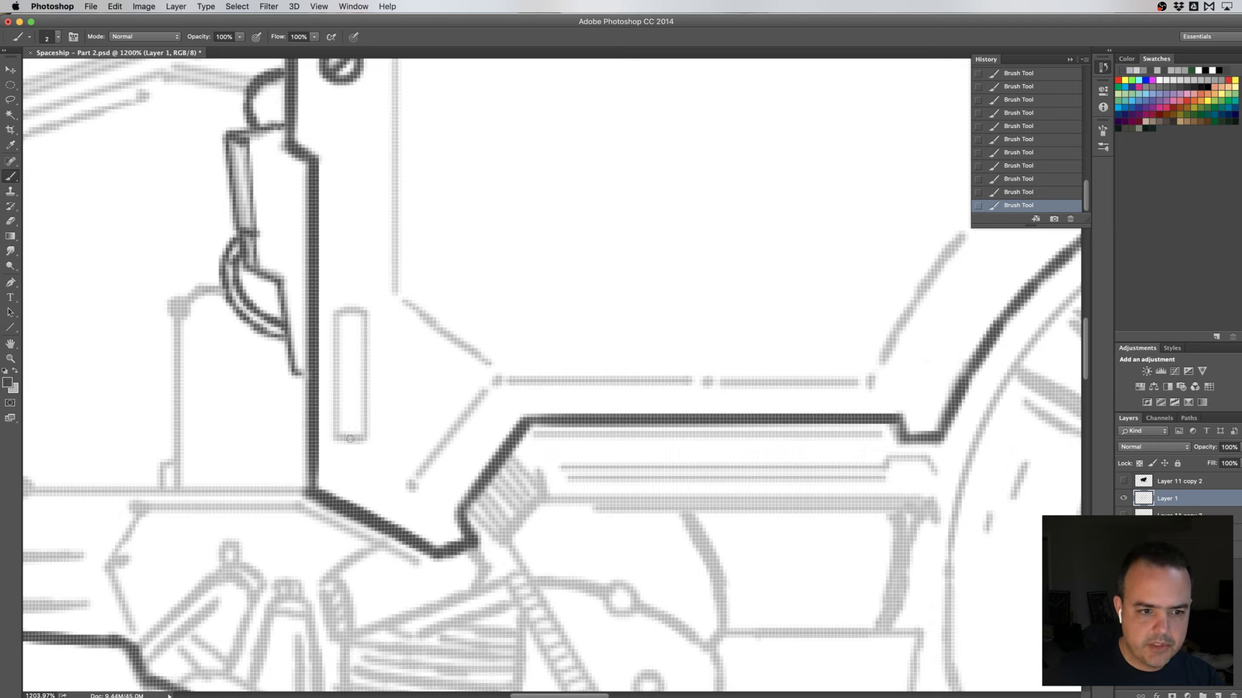
{"action": "key", "text": "s"}
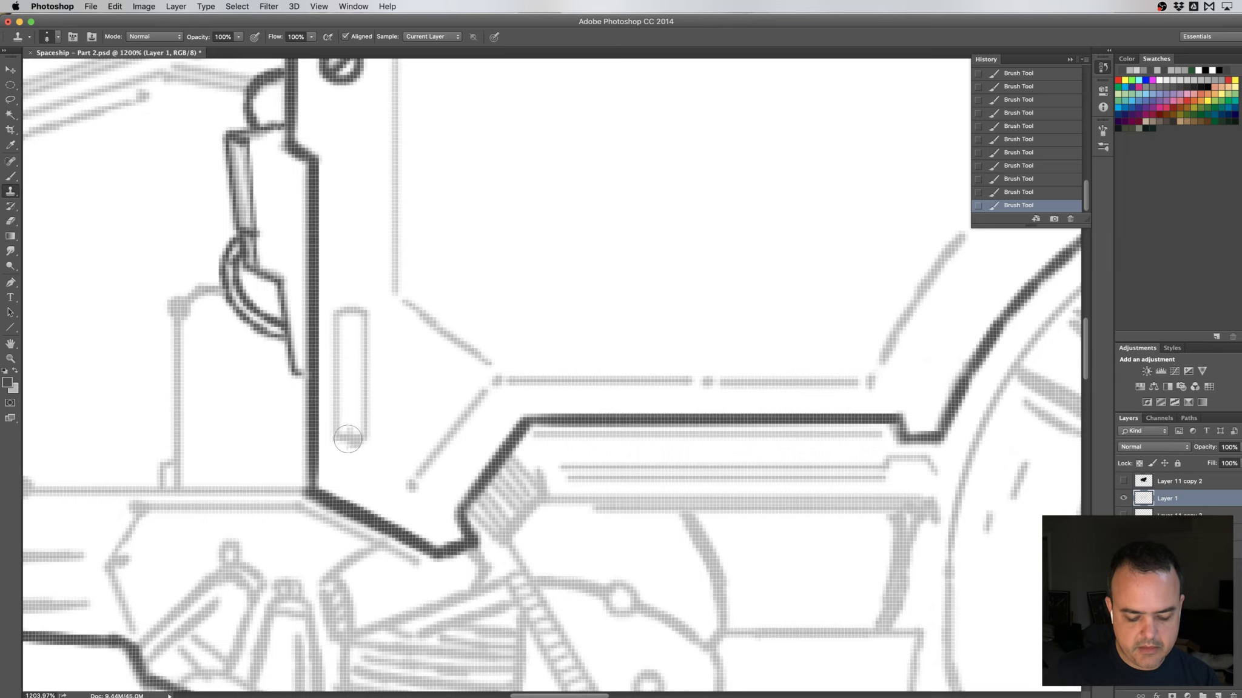
{"action": "left_click", "coordinate": [351, 440], "text": "alt"}
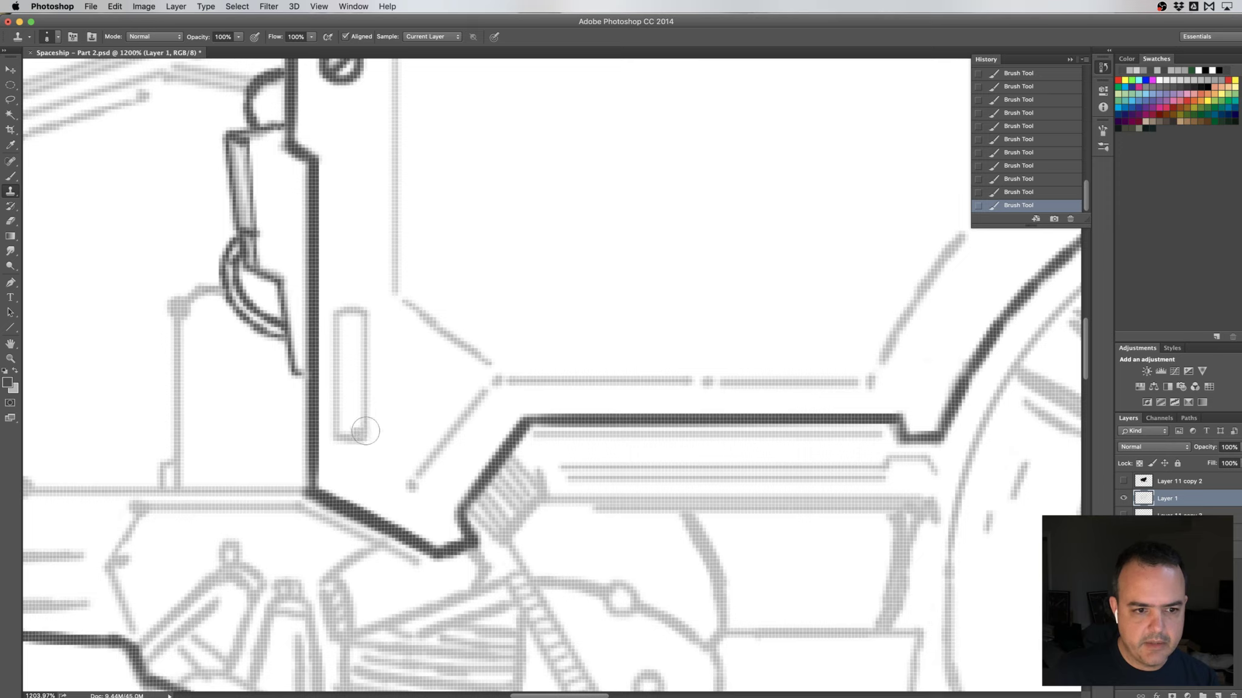
{"action": "left_click", "coordinate": [364, 429]}
{"action": "left_click", "coordinate": [364, 430]}
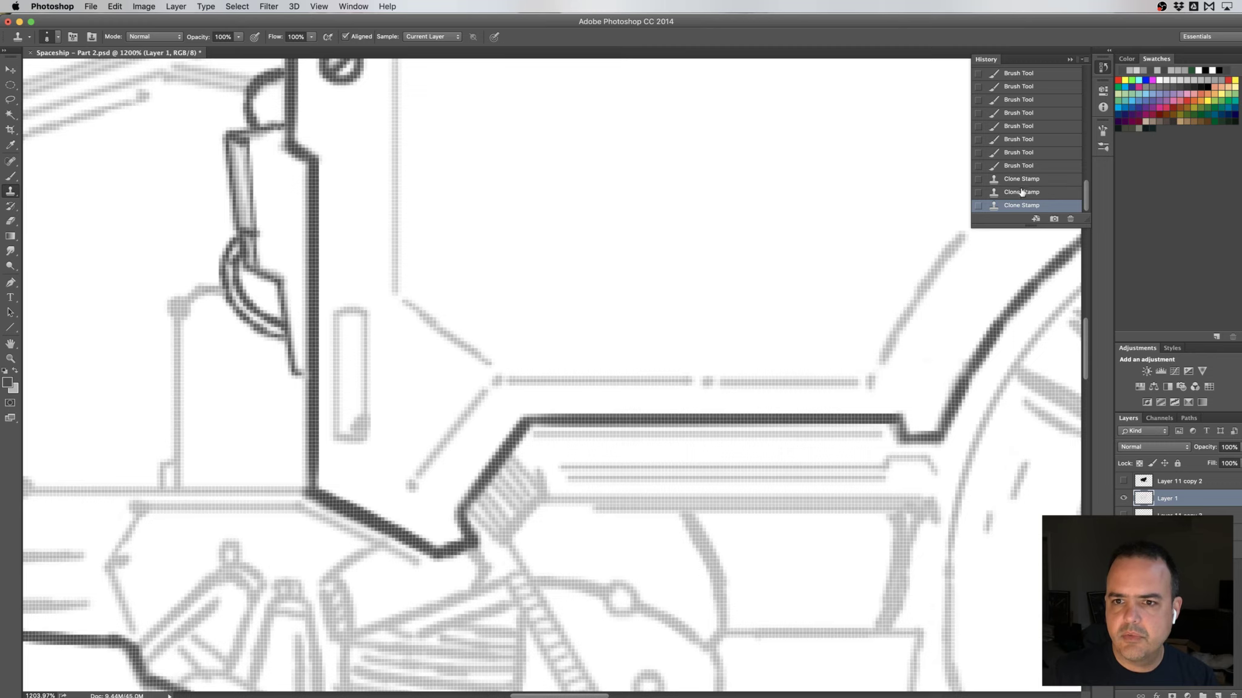
{"action": "left_click", "coordinate": [1022, 192]}
{"action": "left_click", "coordinate": [1031, 180]}
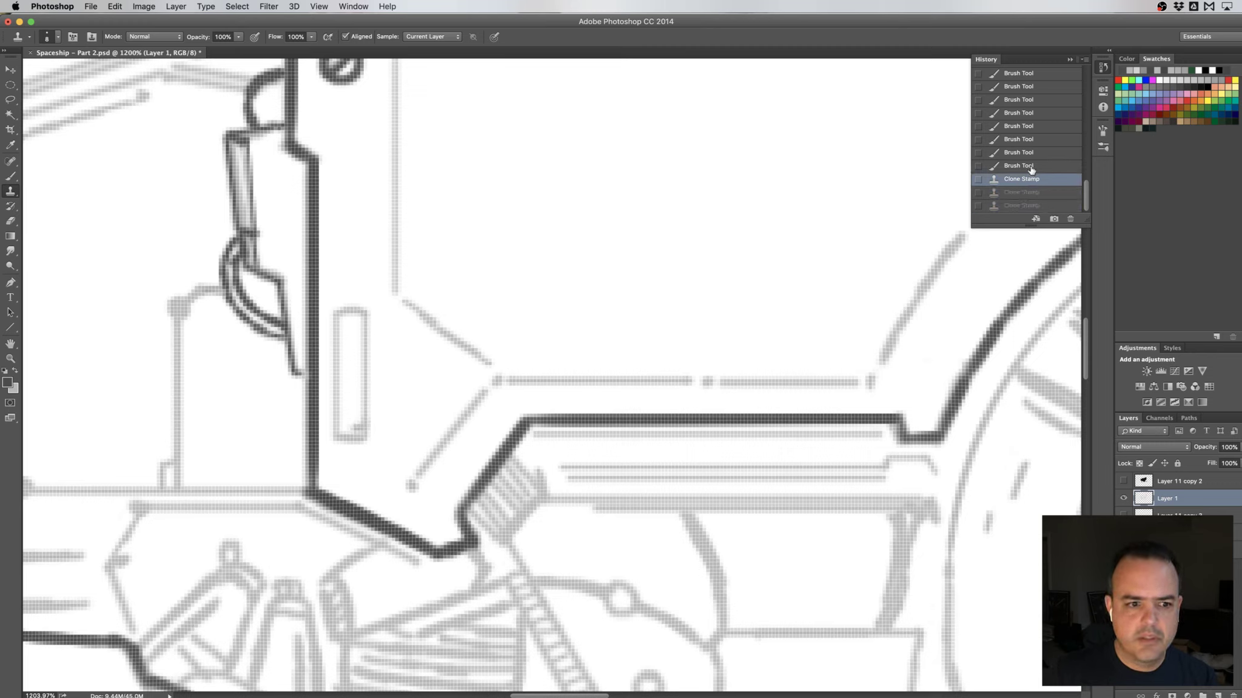
{"action": "left_click", "coordinate": [1031, 166]}
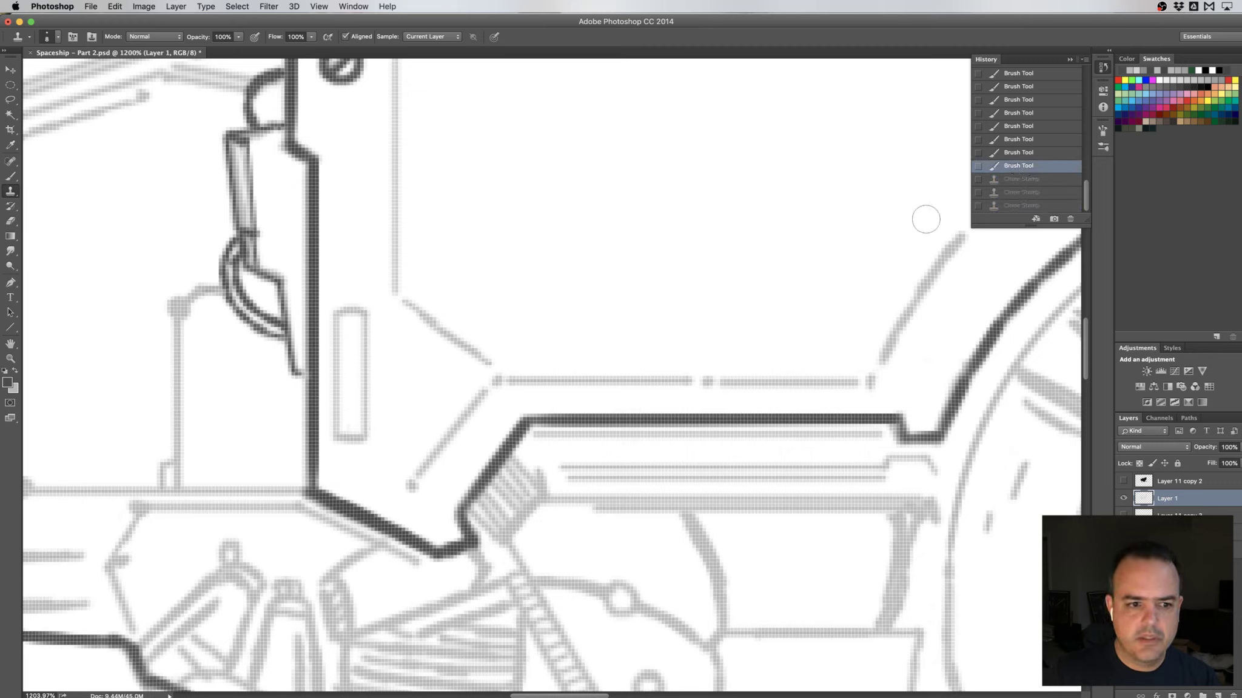
- Resample the bottom stripes and stamp evenly stacked slats up the rectangle
{"action": "left_click", "coordinate": [364, 438], "text": "alt"}
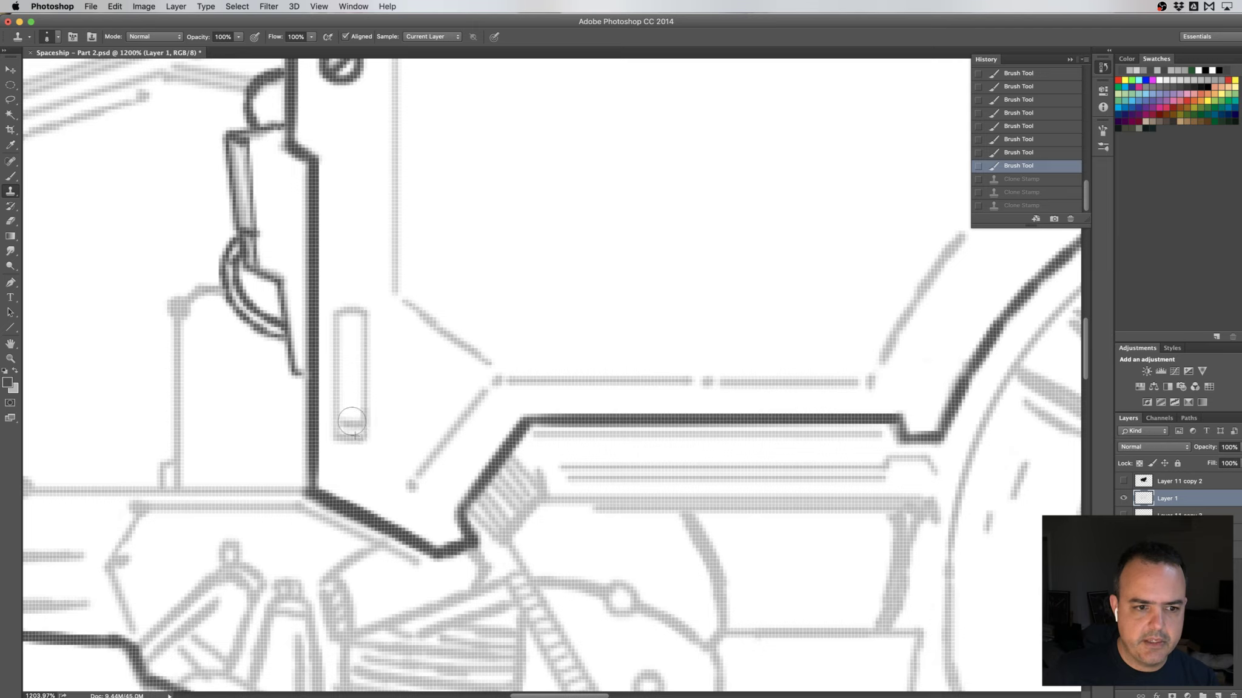
{"action": "left_click", "coordinate": [351, 421]}
{"action": "left_click", "coordinate": [352, 400]}
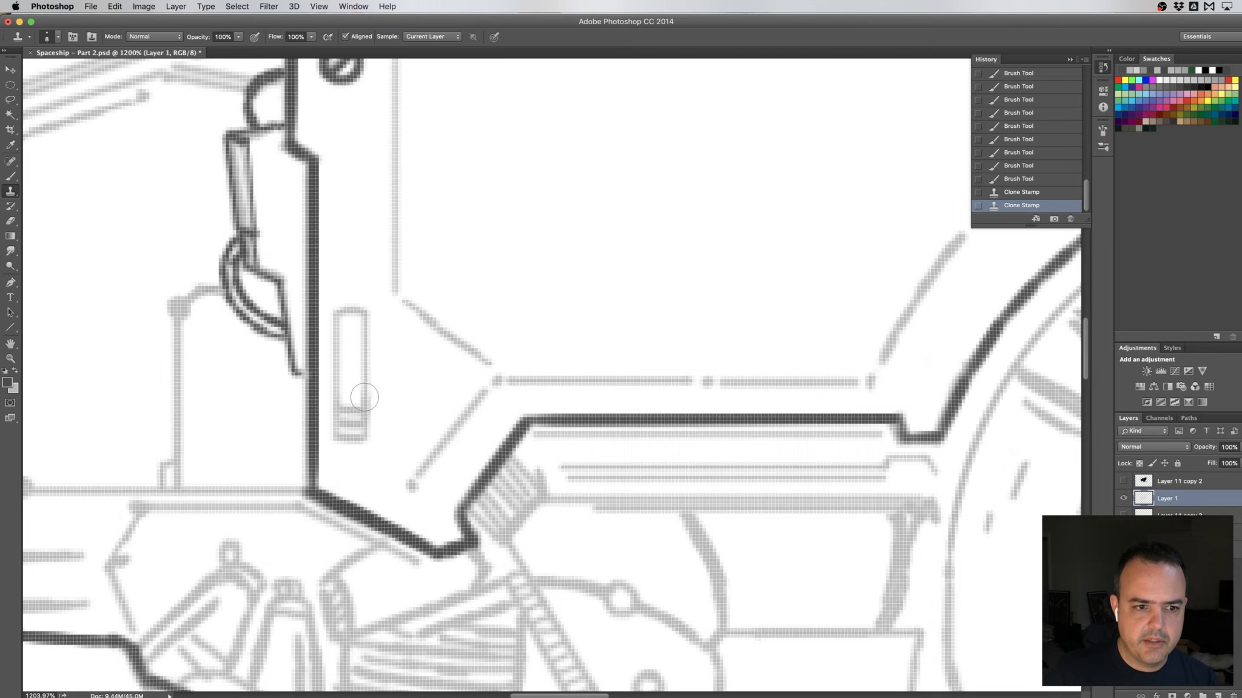
{"action": "left_click", "coordinate": [355, 388]}
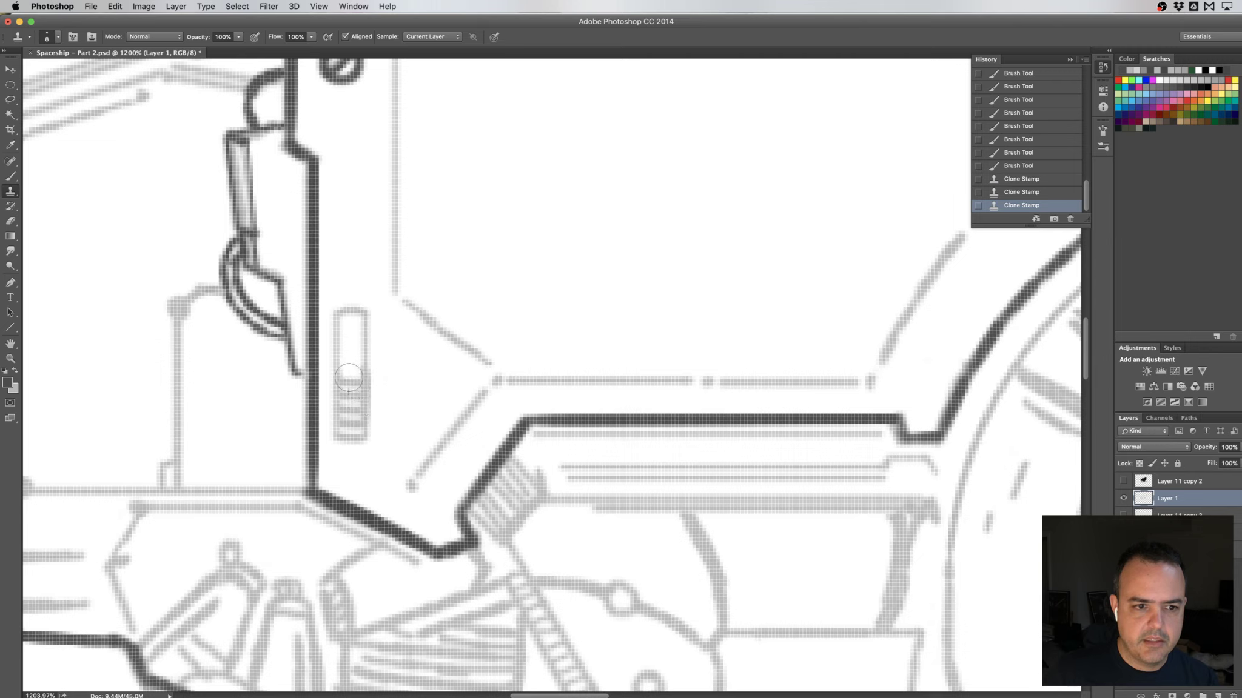
{"action": "left_click", "coordinate": [358, 373]}
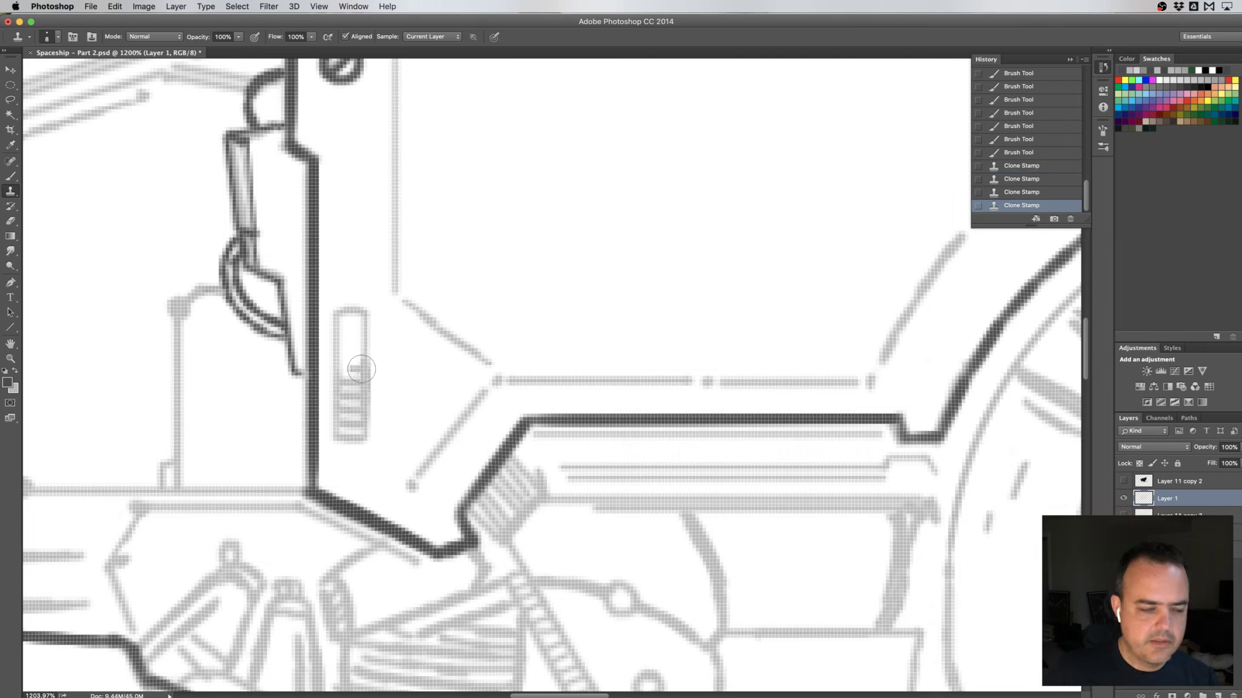
{"action": "left_click", "coordinate": [362, 356]}
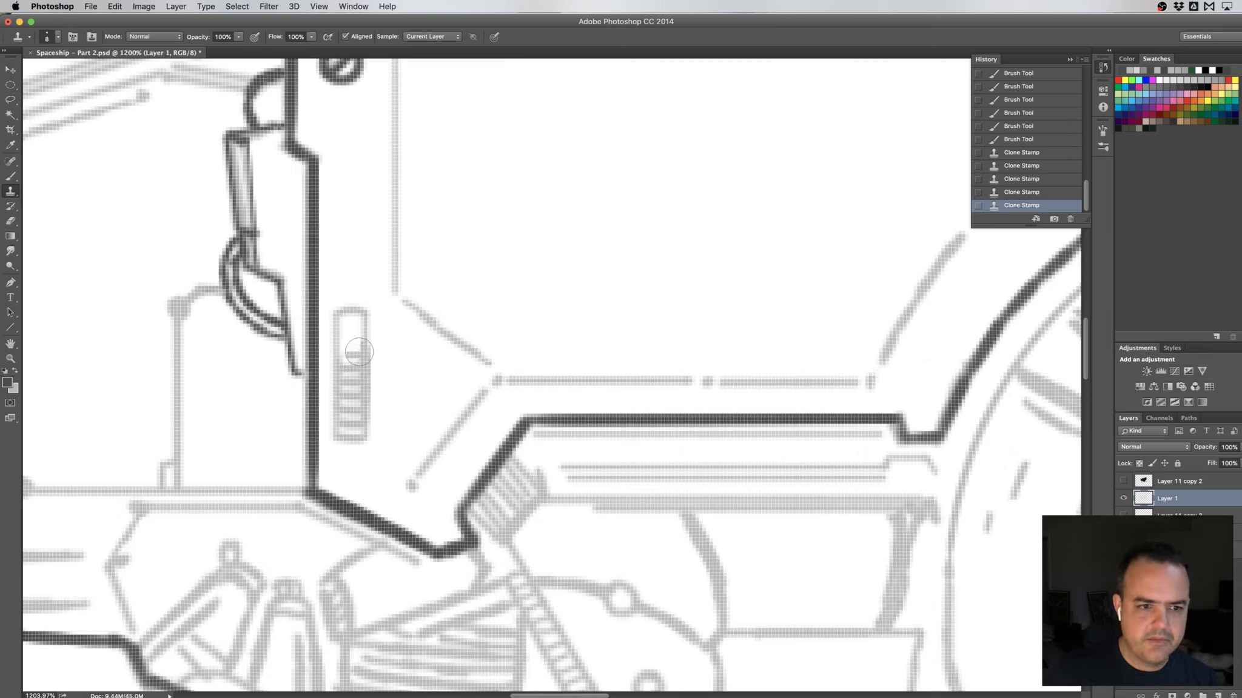
{"action": "left_click", "coordinate": [351, 346]}
{"action": "left_click", "coordinate": [350, 338]}
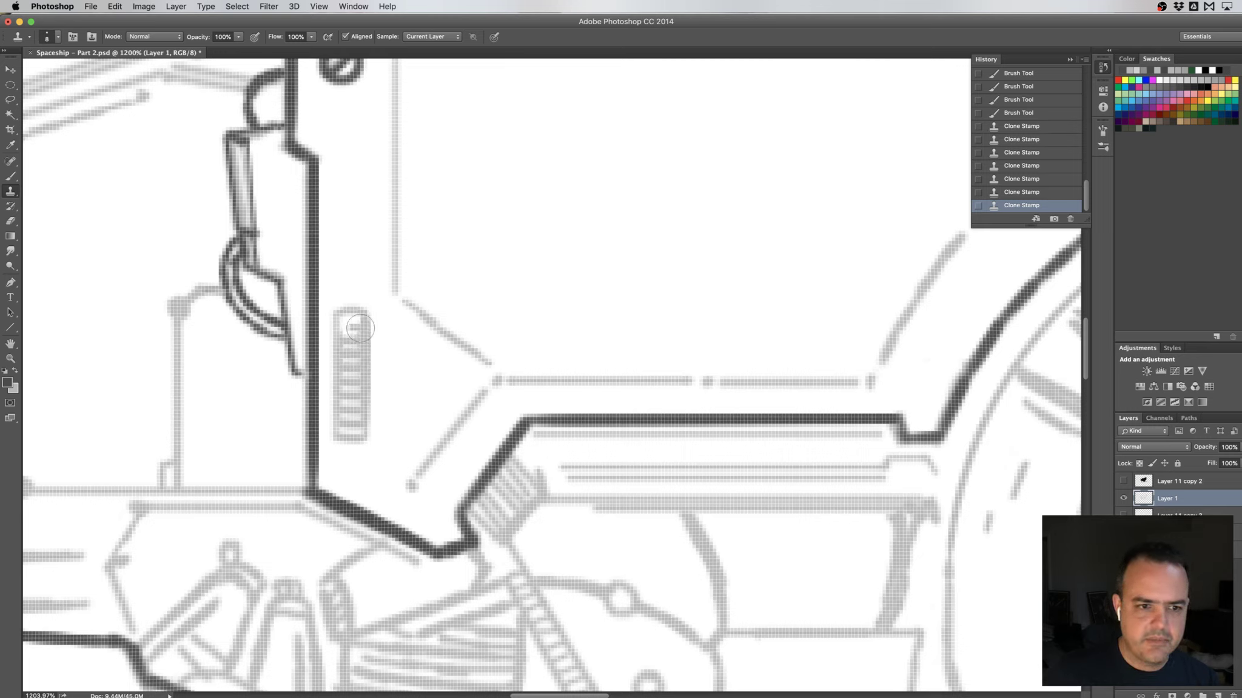
{"action": "left_click", "coordinate": [358, 322]}
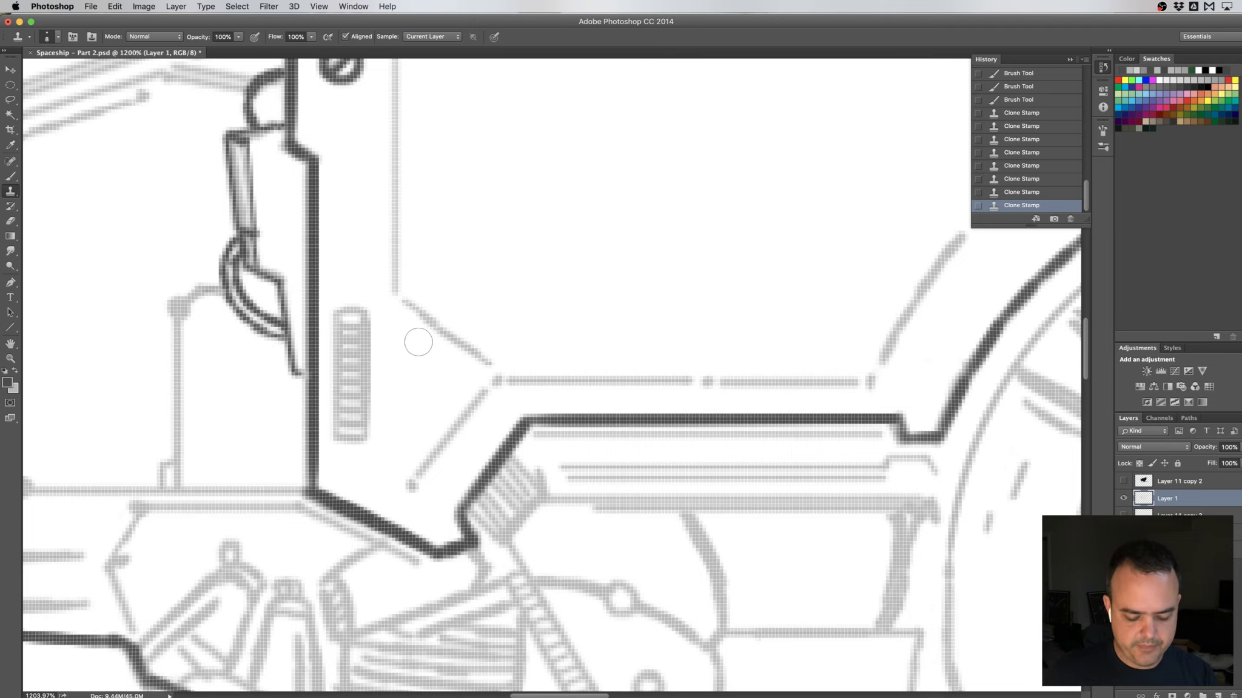
- Zoom out, centre the hull and flip the canvas horizontally back to the original orientation
{"action": "key", "text": "b"}
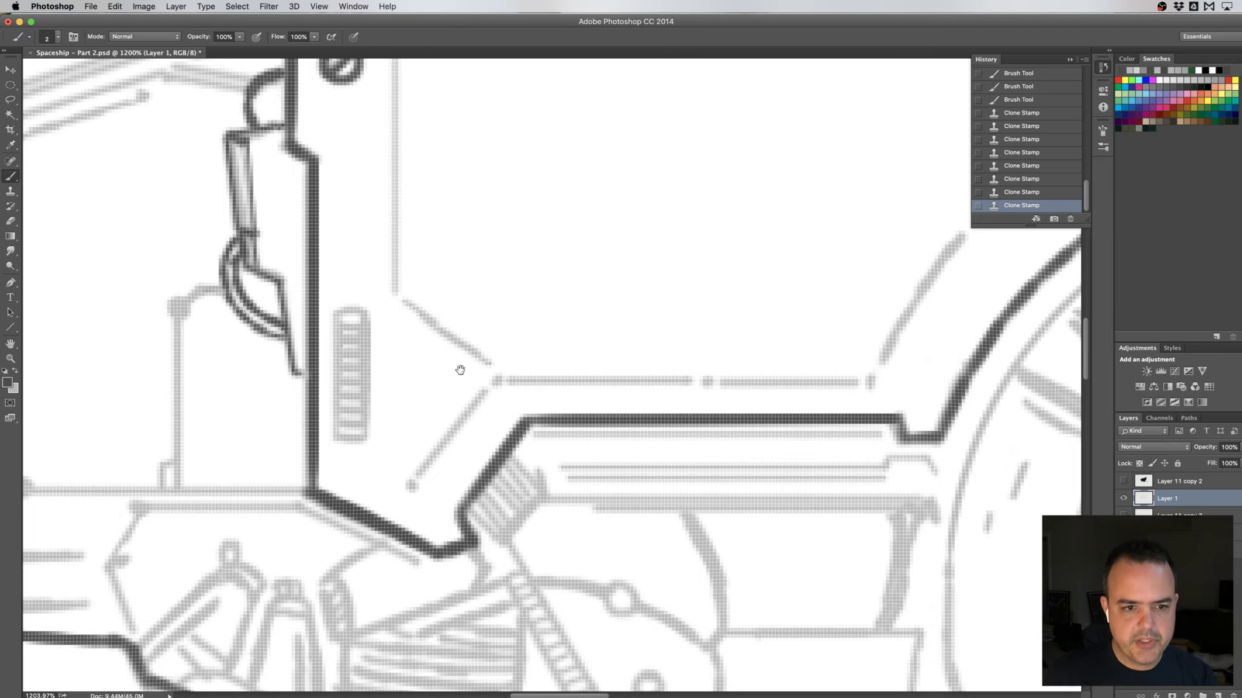
{"action": "scroll", "coordinate": [450, 368], "scroll_direction": "down", "scroll_amount": 5}
{"action": "scroll", "coordinate": [455, 370], "scroll_direction": "down", "scroll_amount": 2}
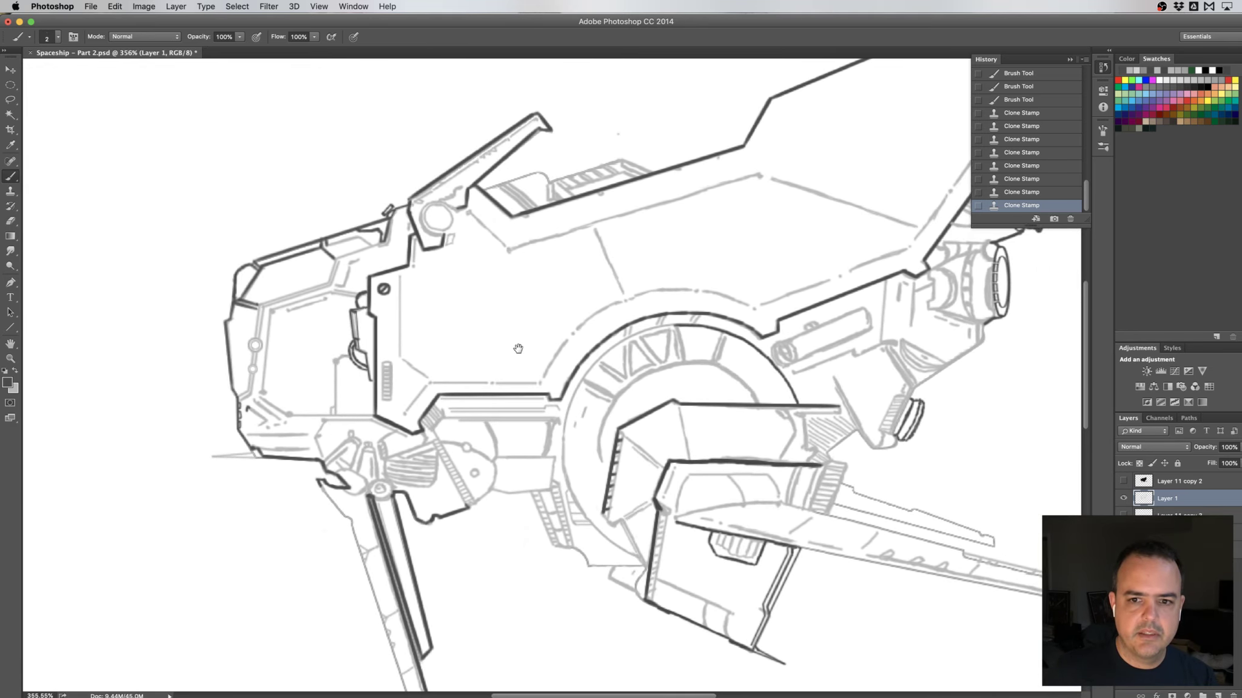
{"action": "left_click_drag", "start_coordinate": [529, 343], "coordinate": [441, 359]}
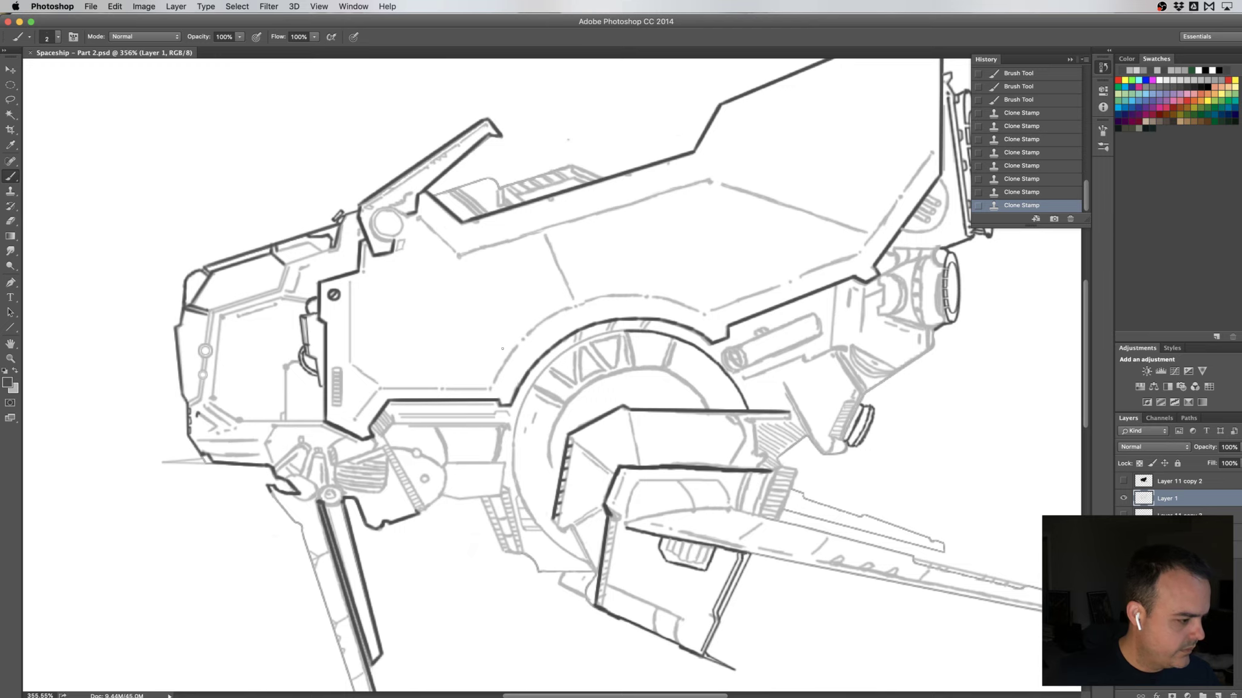
{"action": "key", "text": "super+shift+h"}
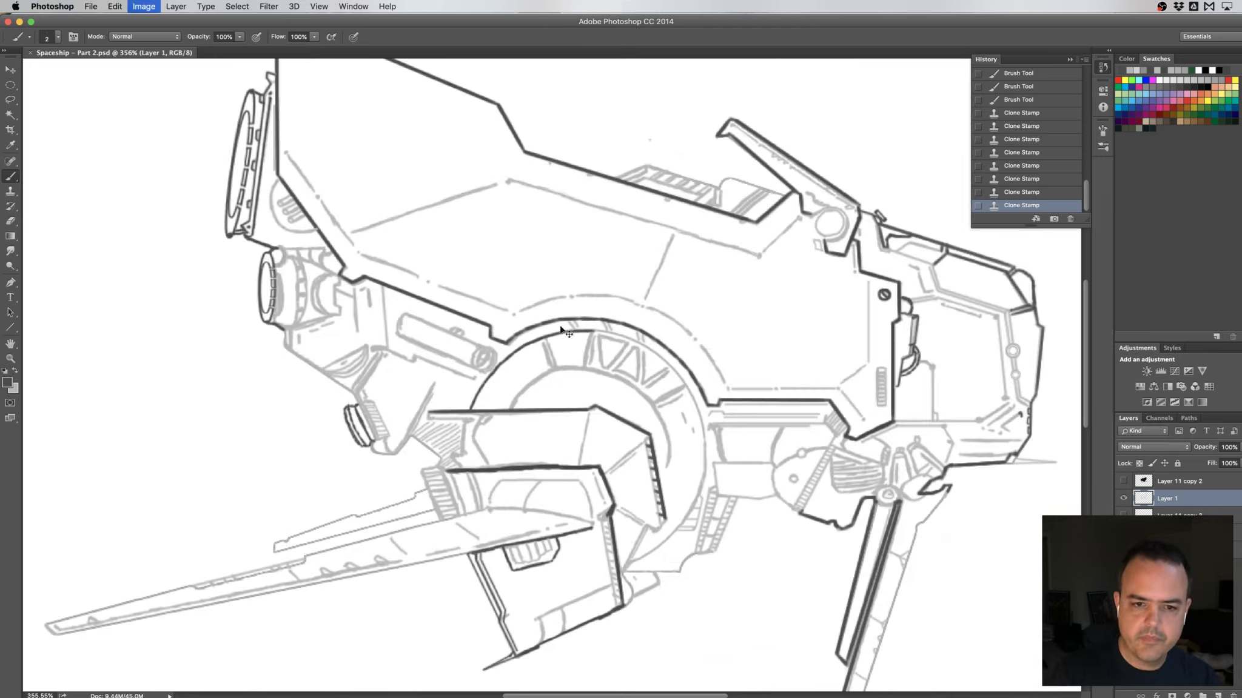
{"action": "mouse_move", "coordinate": [898, 368]}
{"action": "left_mouse_down"}
{"action": "mouse_move", "coordinate": [617, 367]}
{"action": "mouse_move", "coordinate": [489, 343]}
{"action": "mouse_move", "coordinate": [519, 323]}
{"action": "left_mouse_up"}
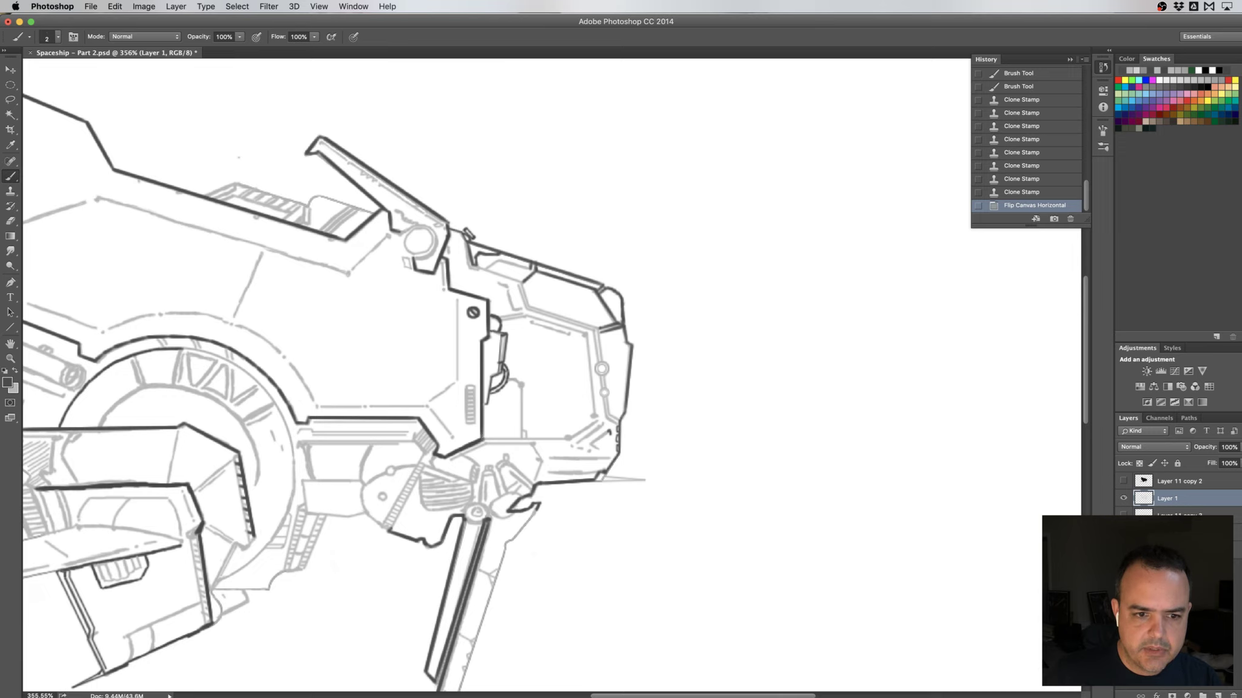
- Ink a short horizontal line and small dark details at the nose's lower front corner
{"action": "left_click", "coordinate": [541, 437]}
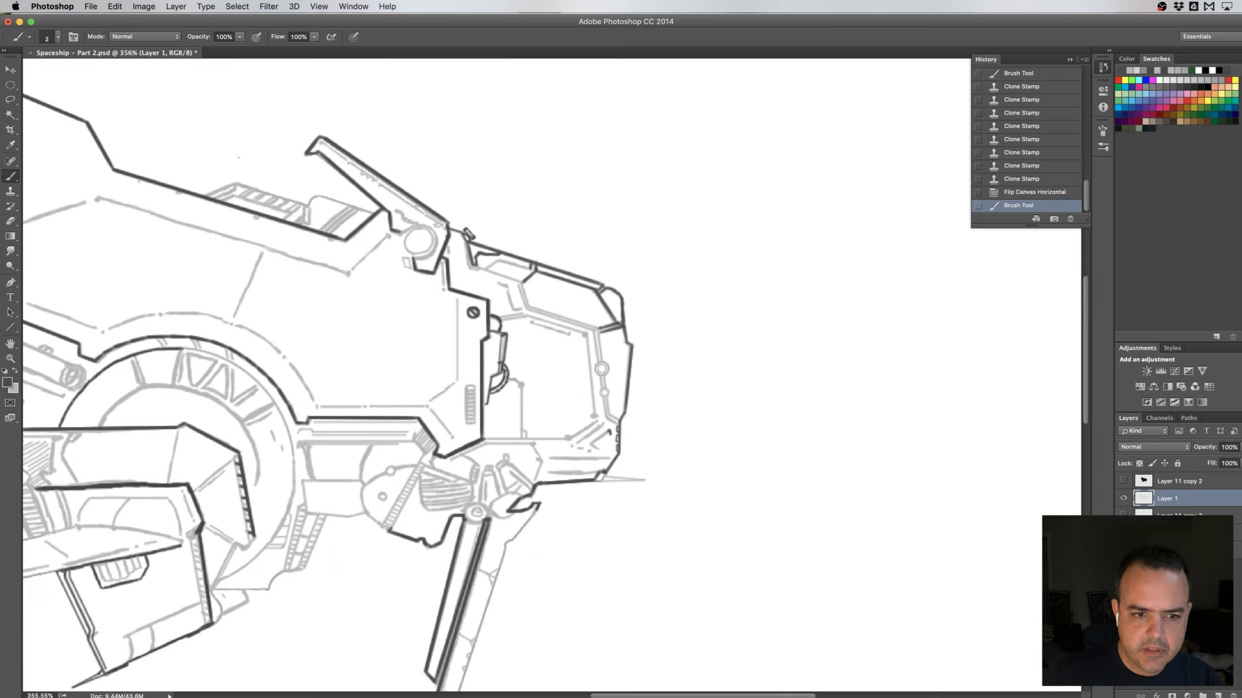
{"action": "left_click_drag", "start_coordinate": [483, 437], "coordinate": [570, 441]}
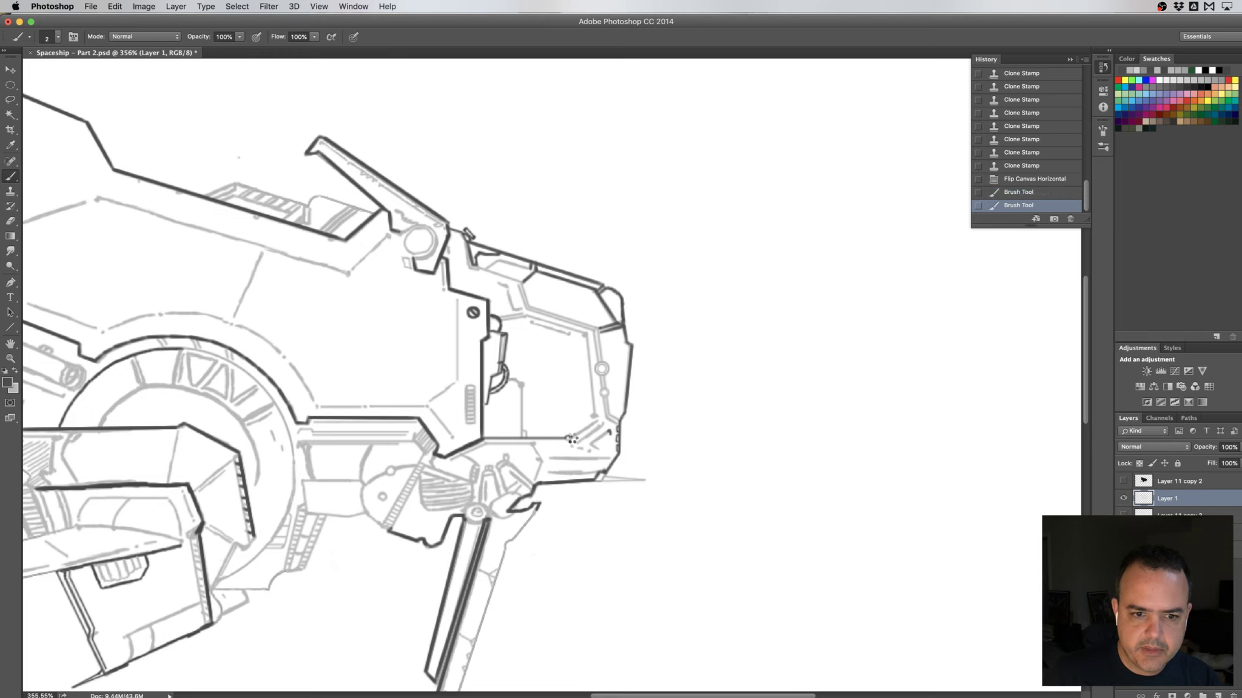
{"action": "left_click", "coordinate": [571, 439]}
{"action": "left_click", "coordinate": [569, 437]}
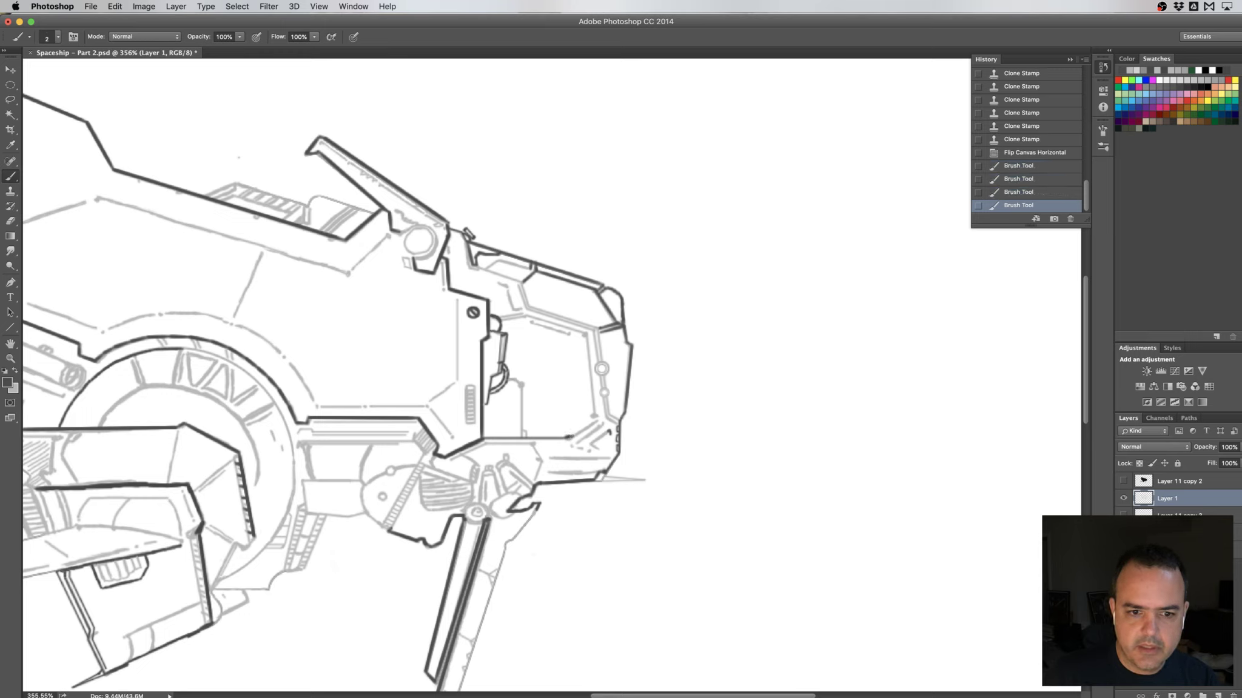
{"action": "left_click", "coordinate": [568, 437]}
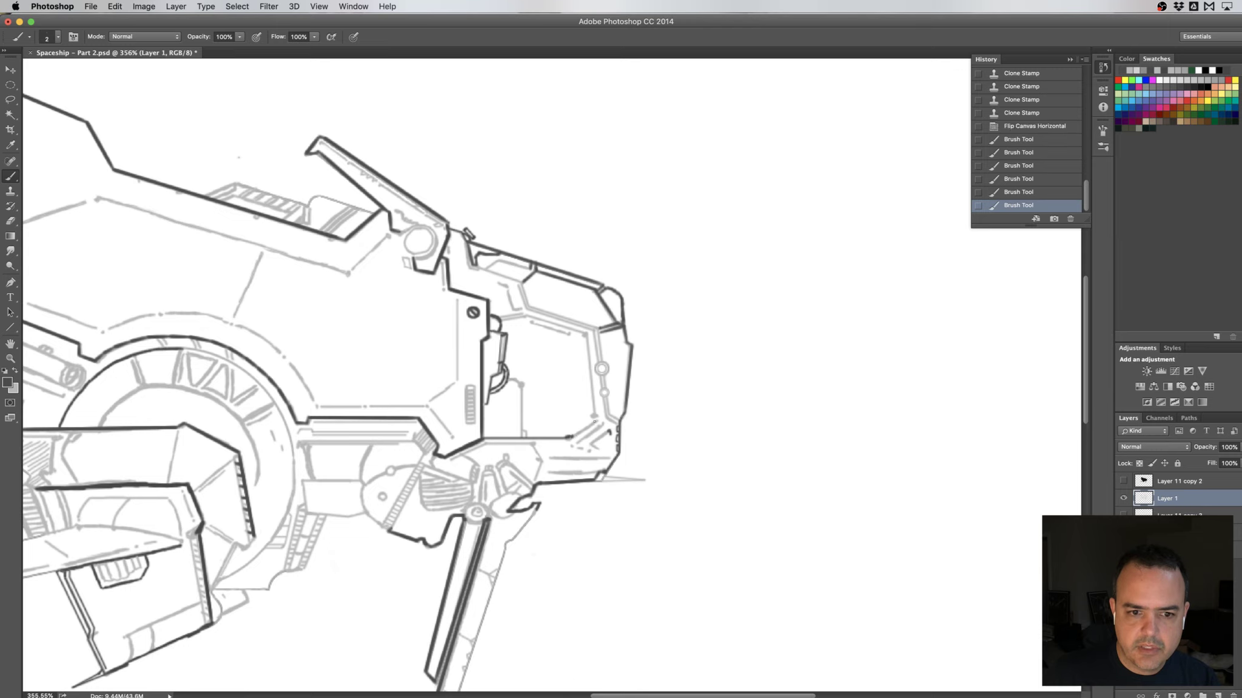
{"action": "left_click", "coordinate": [569, 437]}
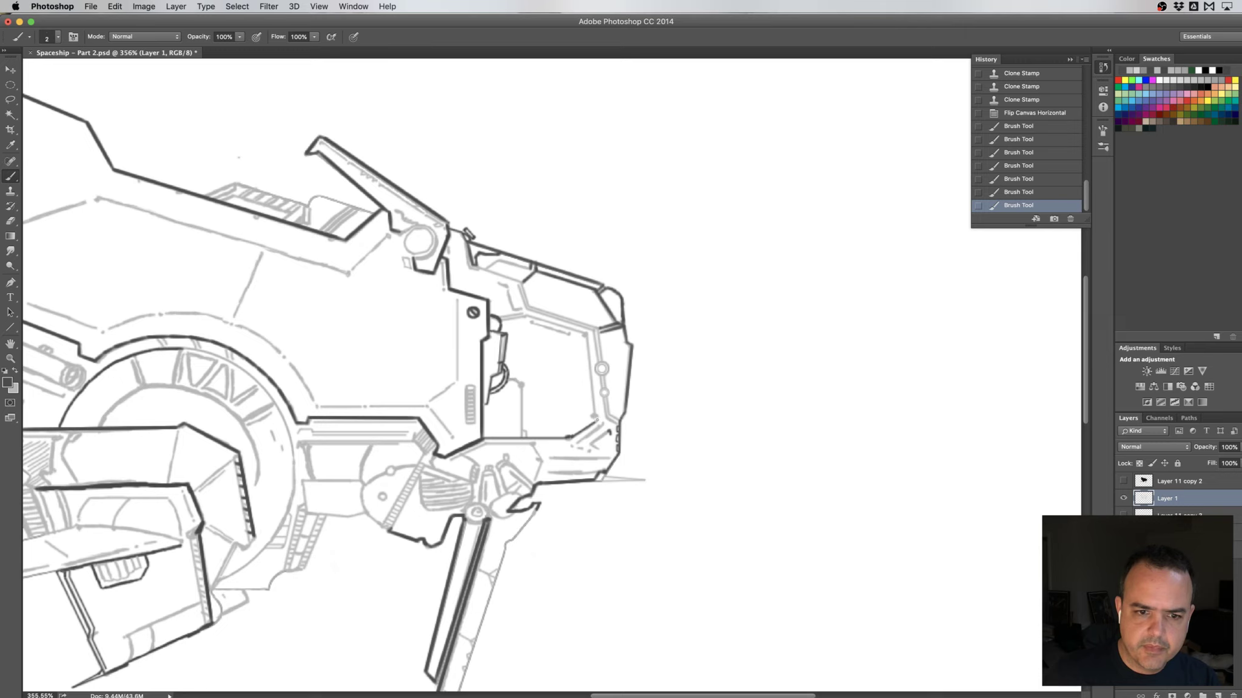
{"action": "left_click_drag", "start_coordinate": [593, 420], "coordinate": [609, 431]}
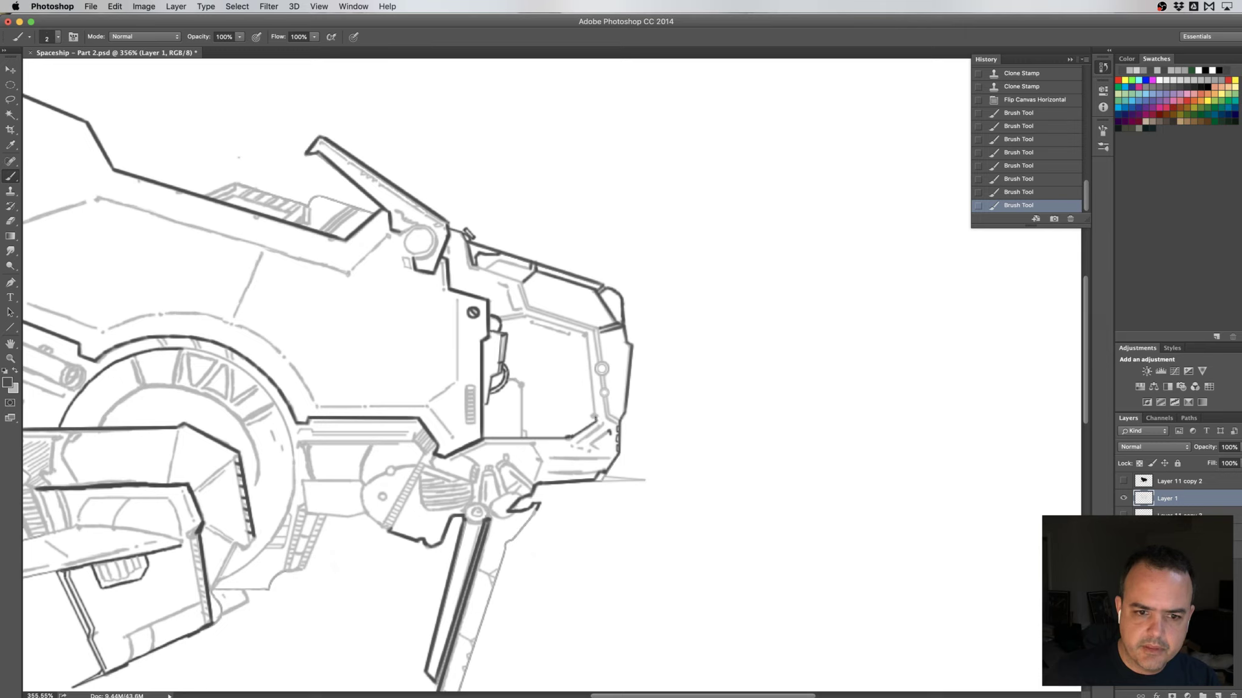
{"action": "left_click", "coordinate": [609, 431]}
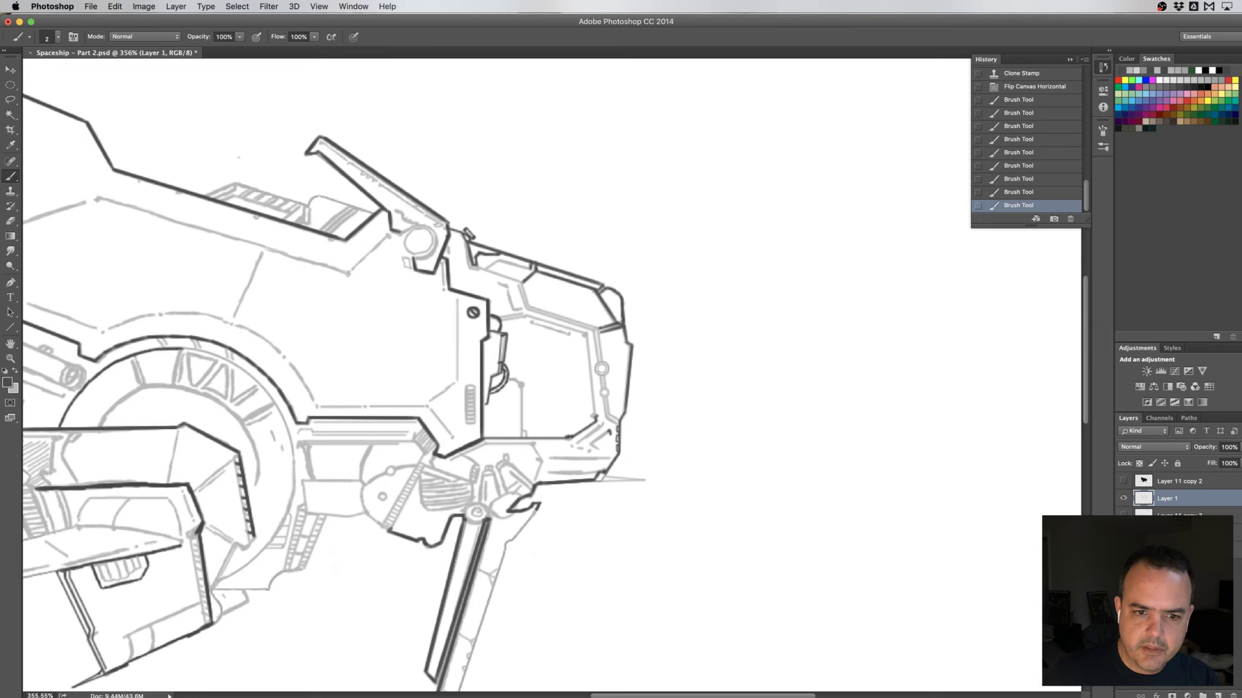
{"action": "left_click", "coordinate": [597, 417]}
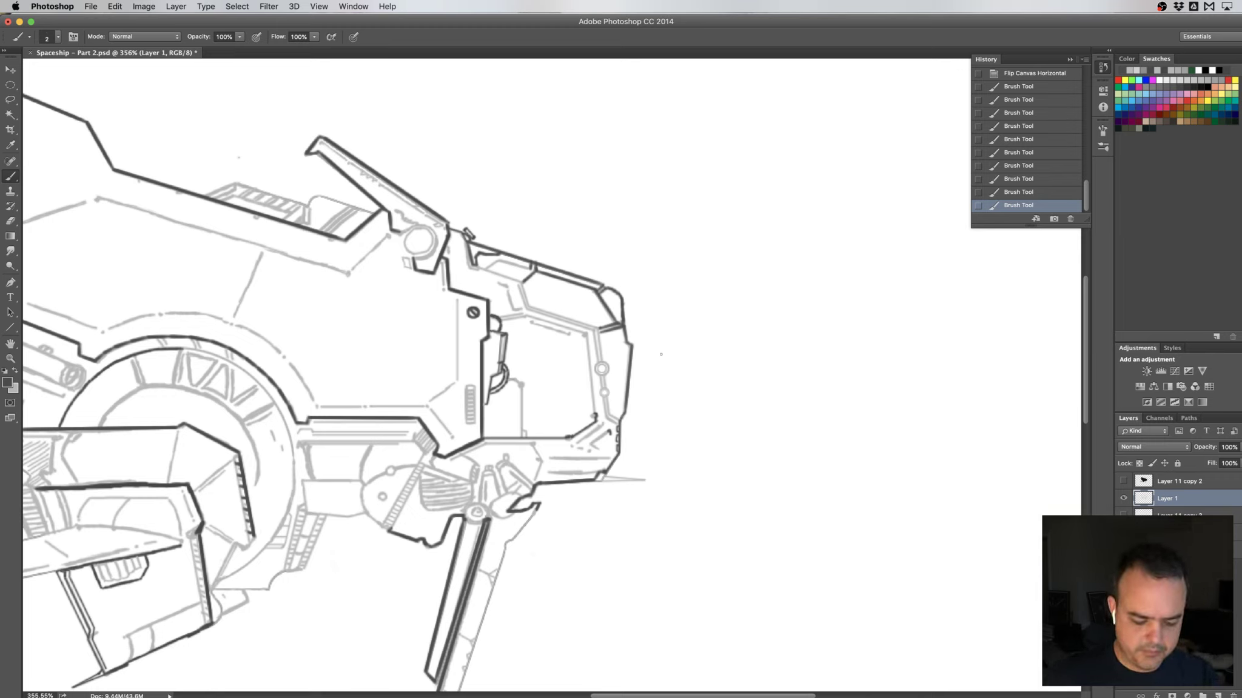
- Erase a stray spot near the hull corner with a 12 px eraser
{"action": "key", "text": "e"}
{"action": "left_click_drag", "start_coordinate": [672, 450], "coordinate": [606, 483]}
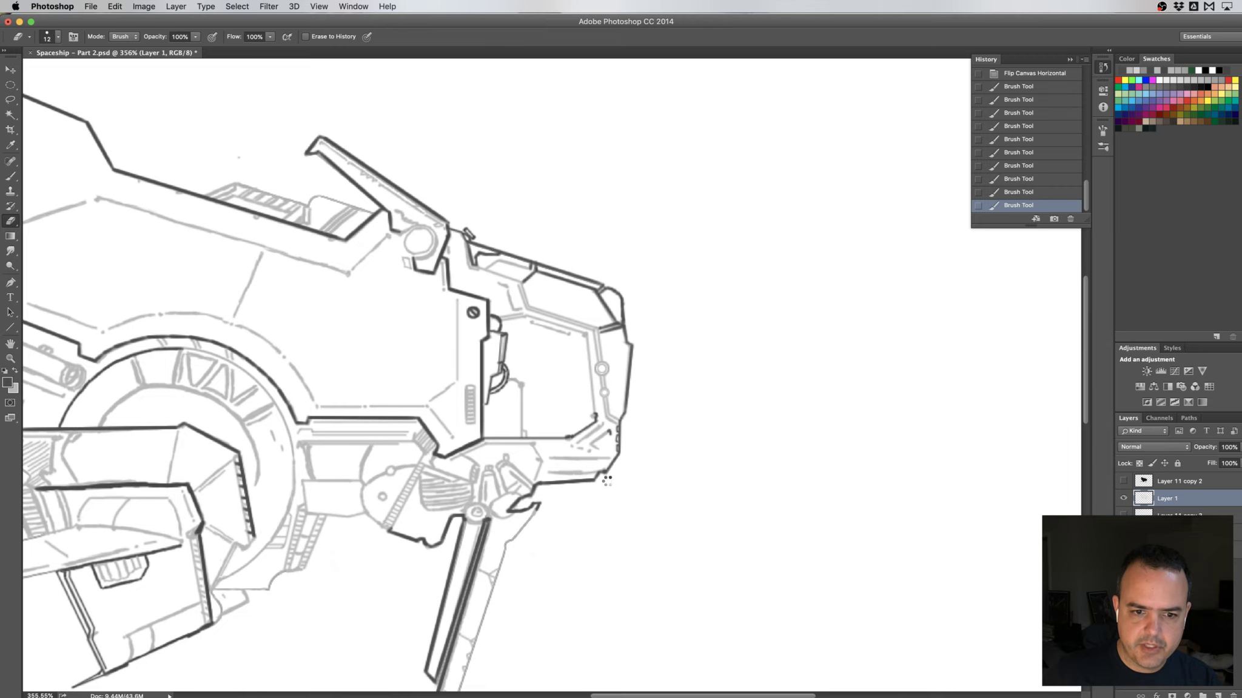
{"action": "left_click", "coordinate": [607, 480]}
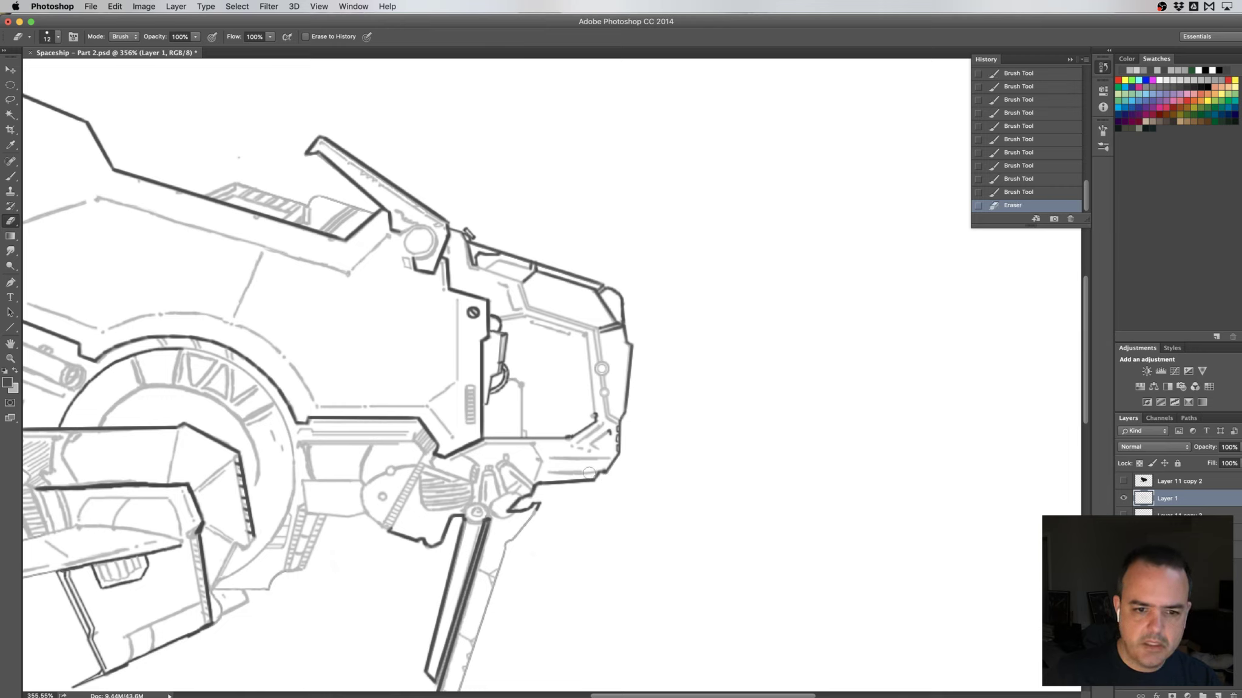
- Select a small ellipse at the hull corner, stroke its outline, and deselect
{"action": "left_click", "coordinate": [13, 85]}
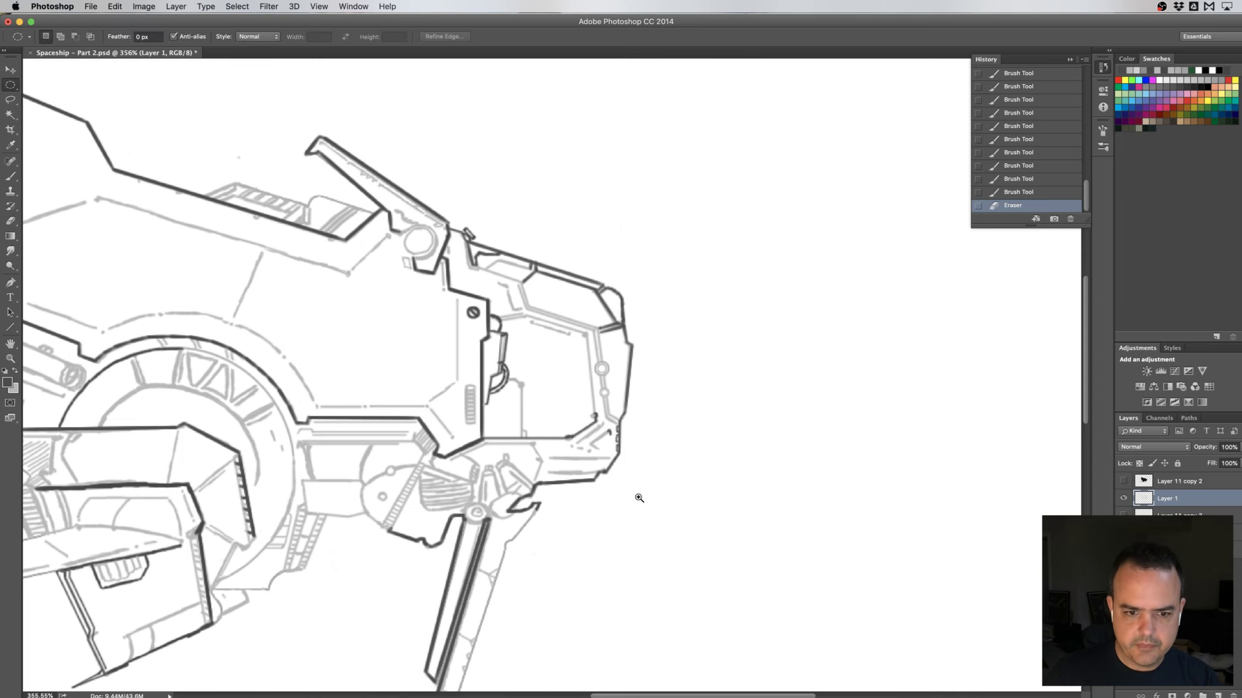
{"action": "scroll", "coordinate": [634, 496], "scroll_direction": "up", "scroll_amount": 3}
{"action": "left_click_drag", "start_coordinate": [562, 451], "coordinate": [576, 471]}
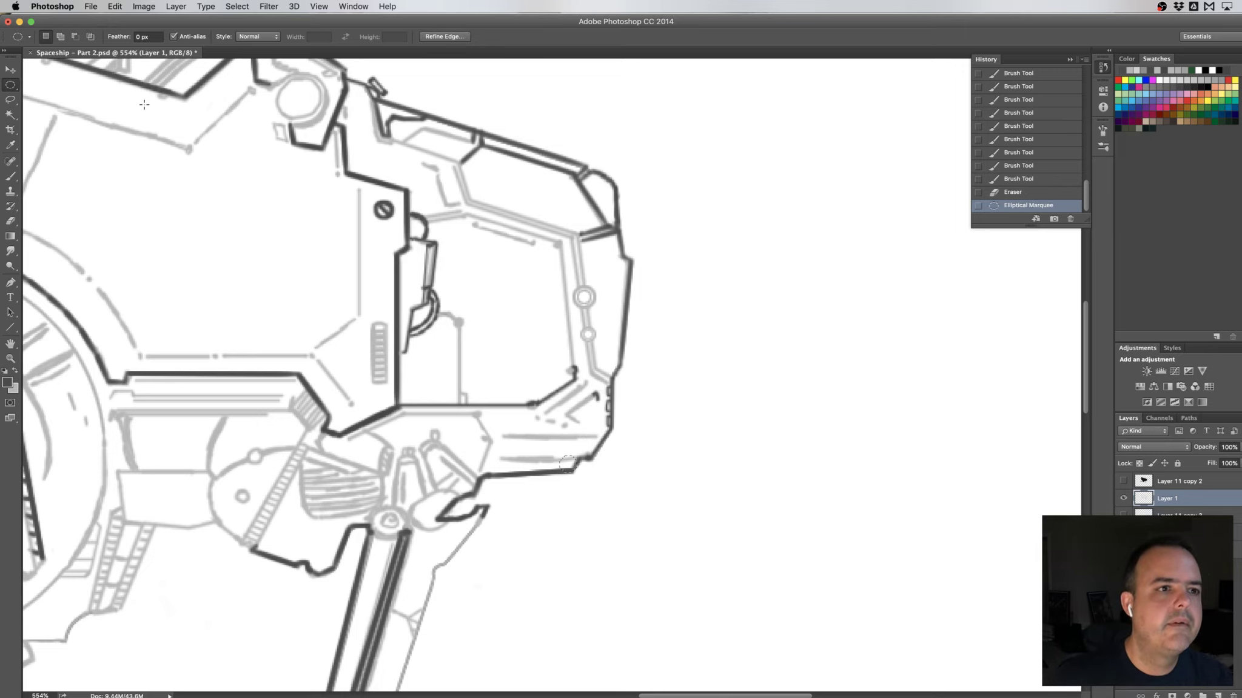
{"action": "left_click", "coordinate": [115, 7]}
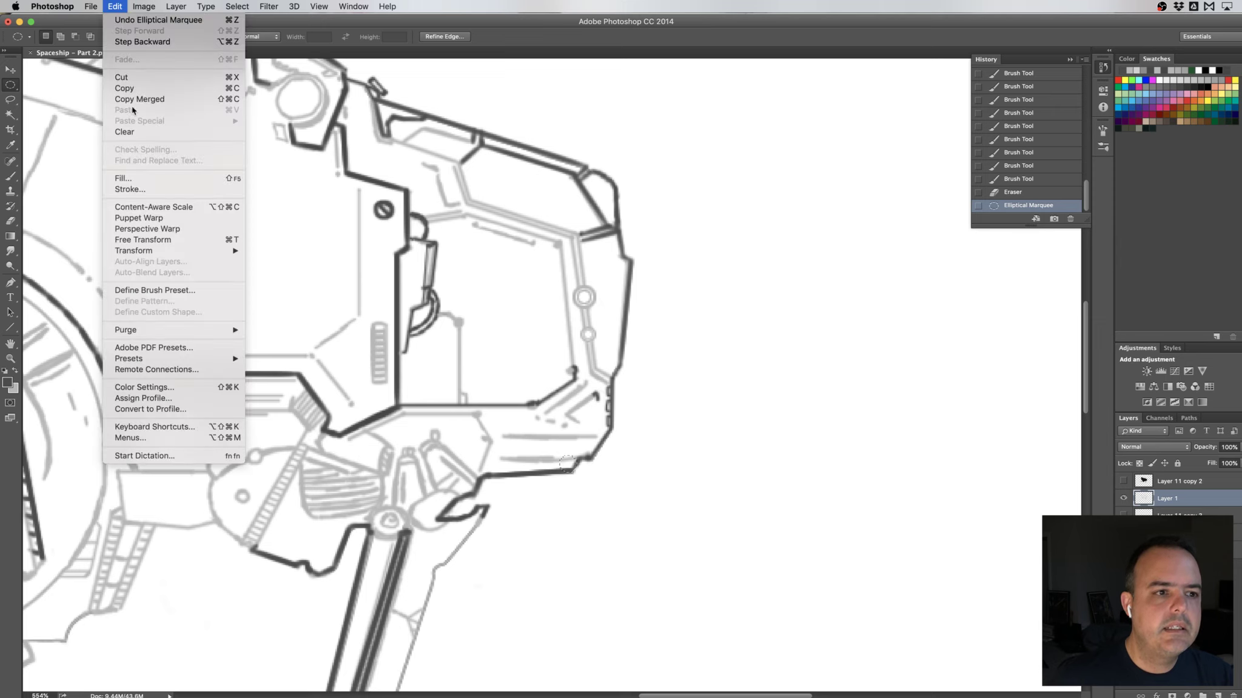
{"action": "left_click", "coordinate": [138, 190]}
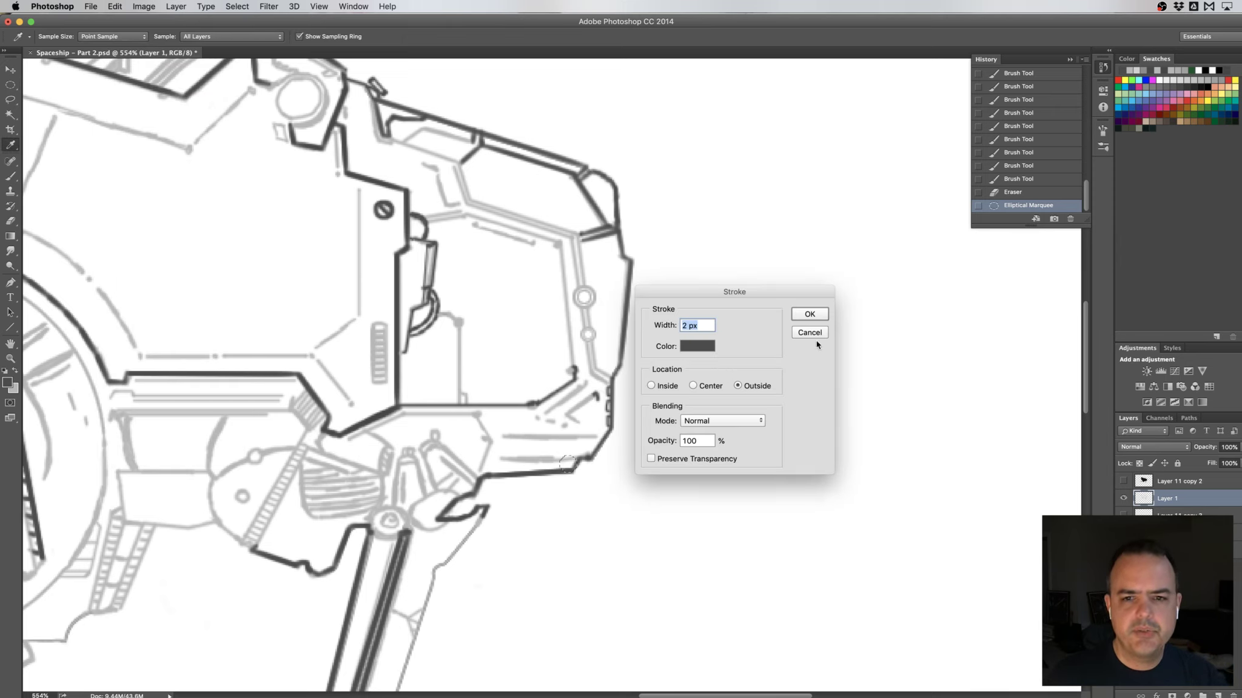
{"action": "left_click", "coordinate": [809, 315]}
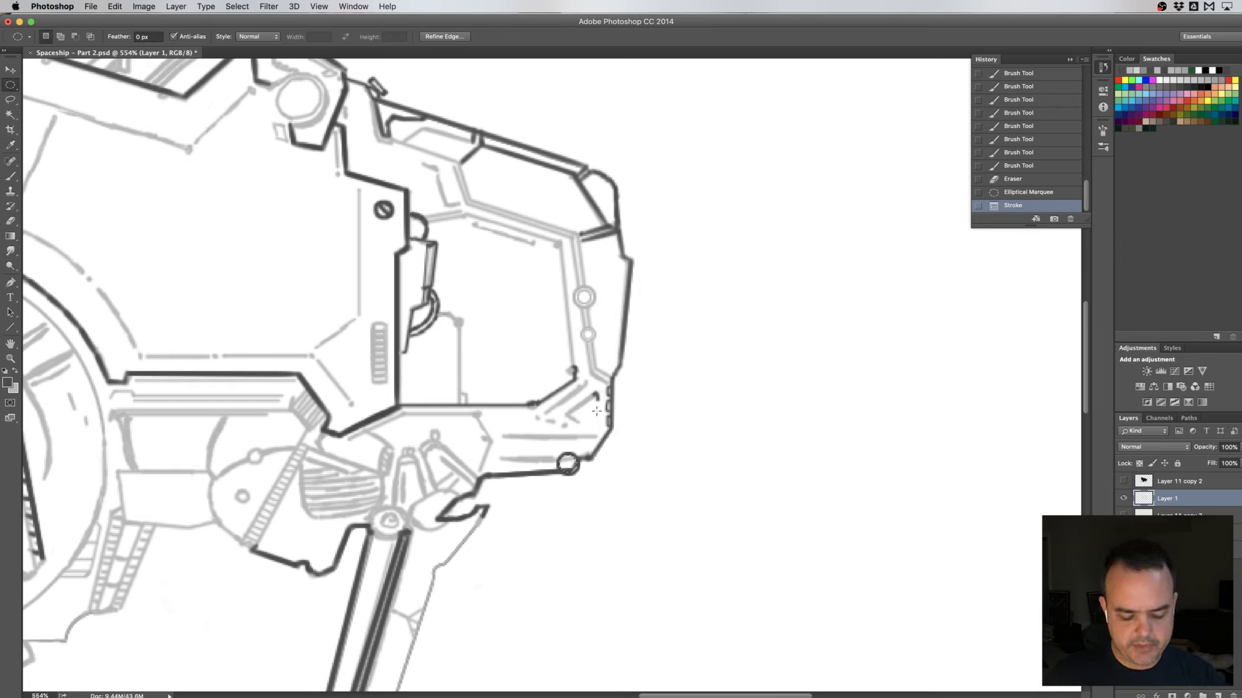
{"action": "key", "text": "ctrl+d"}
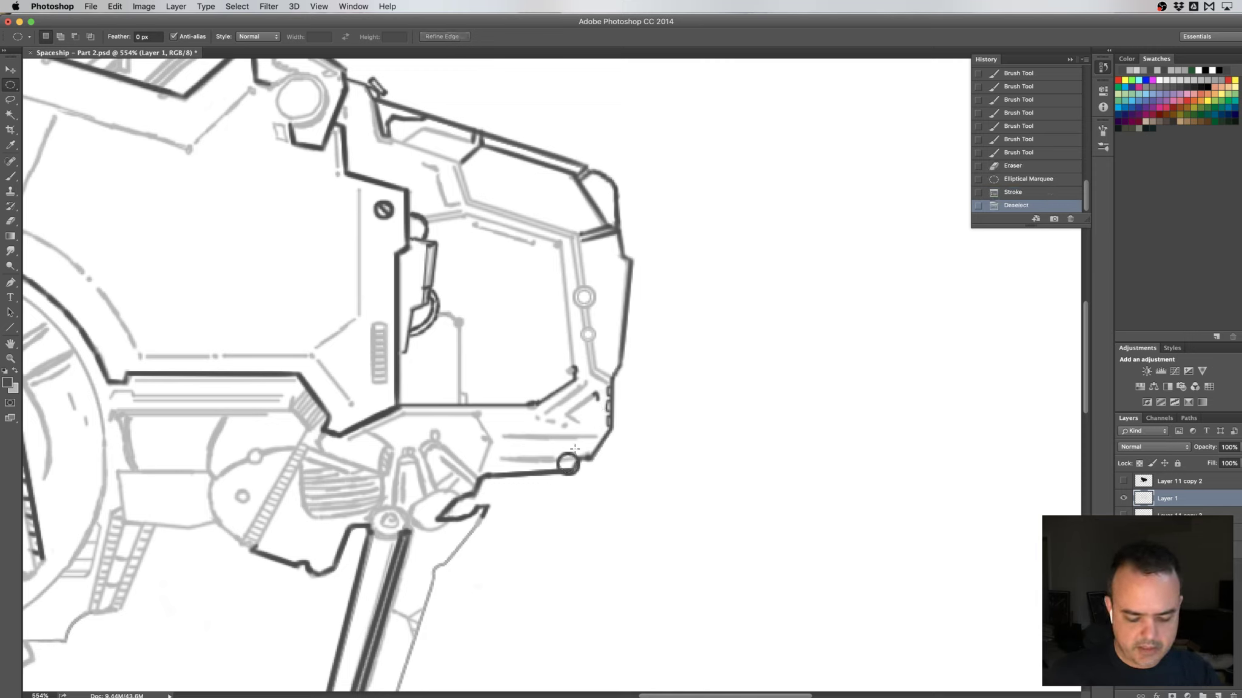
- Erase stray ink beside the small bolt with an 8 px eraser
{"action": "key", "text": "e"}
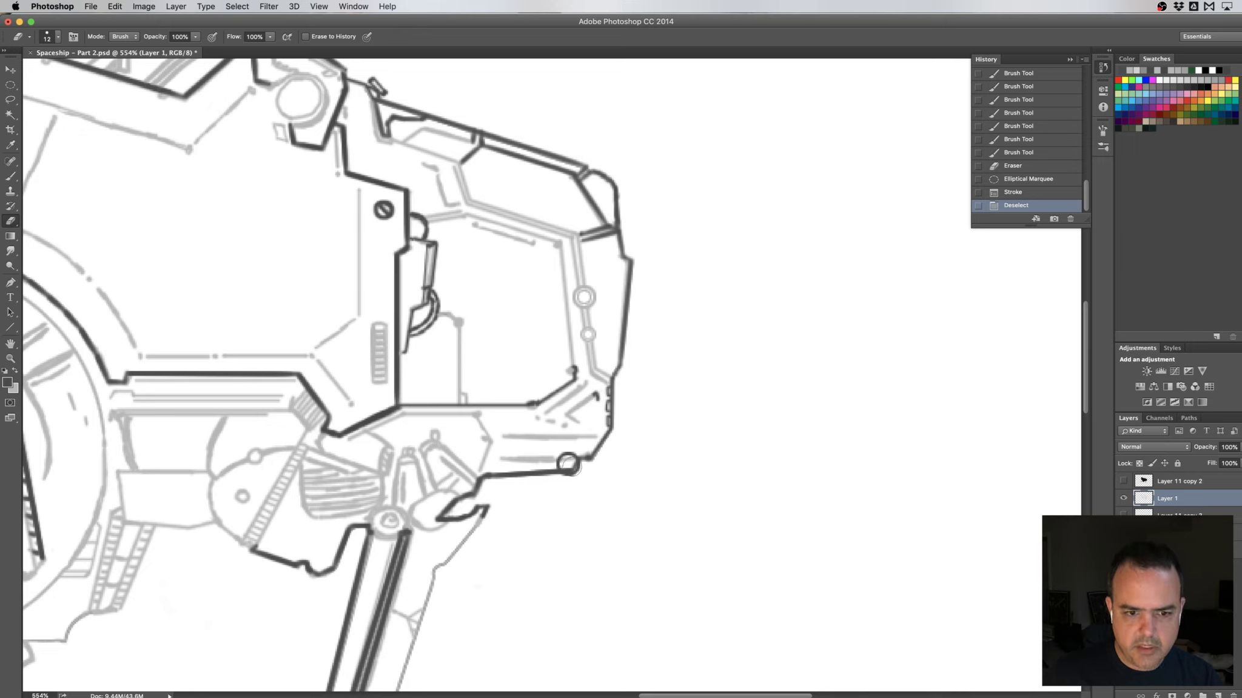
{"action": "left_click_drag", "start_coordinate": [568, 465], "coordinate": [567, 466]}
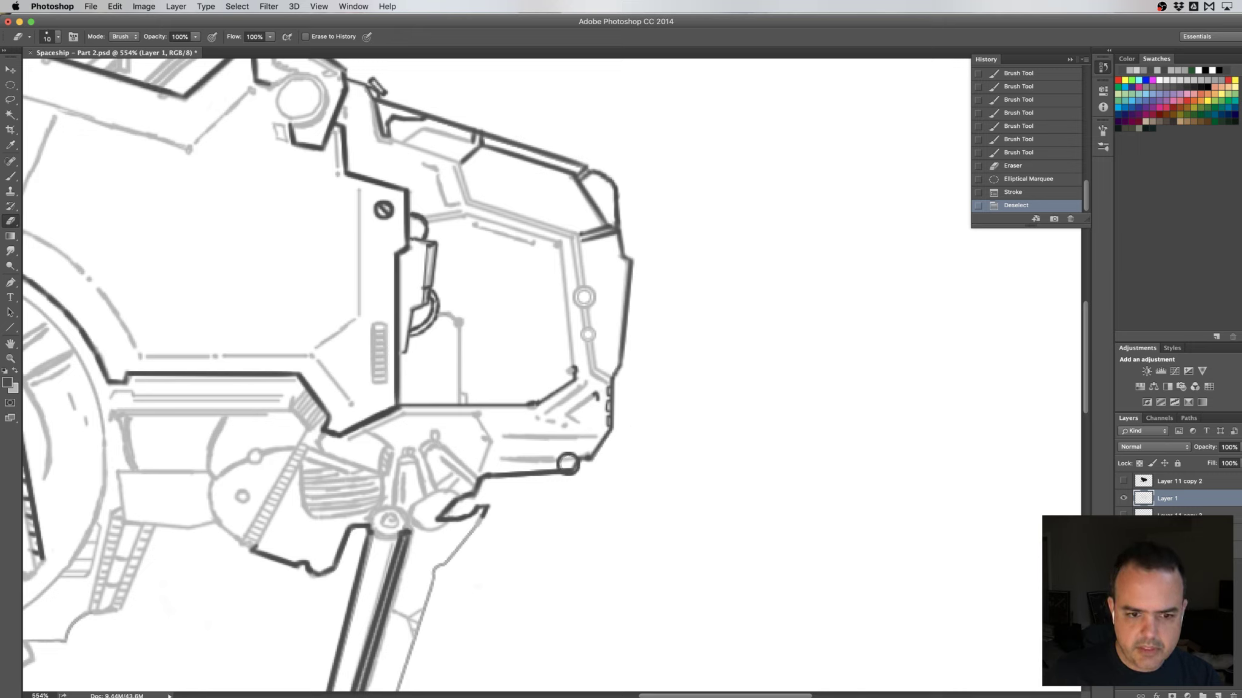
{"action": "left_click", "coordinate": [568, 464]}
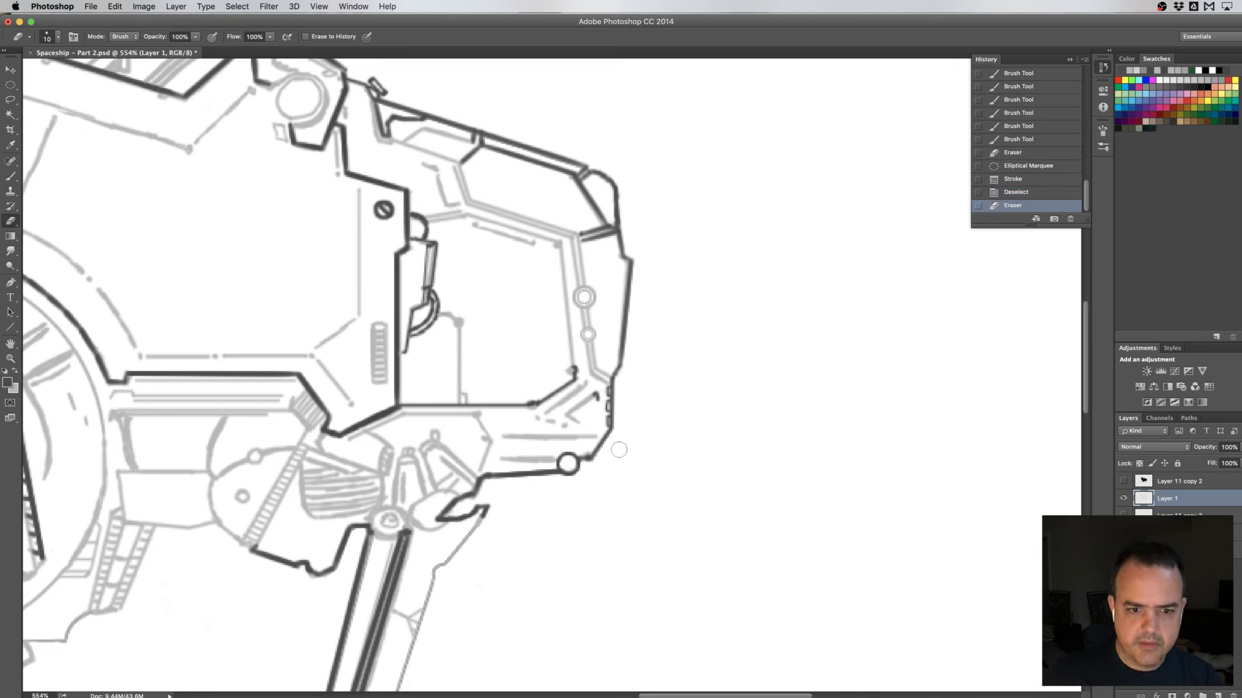
{"action": "left_click_drag", "start_coordinate": [583, 445], "coordinate": [585, 450]}
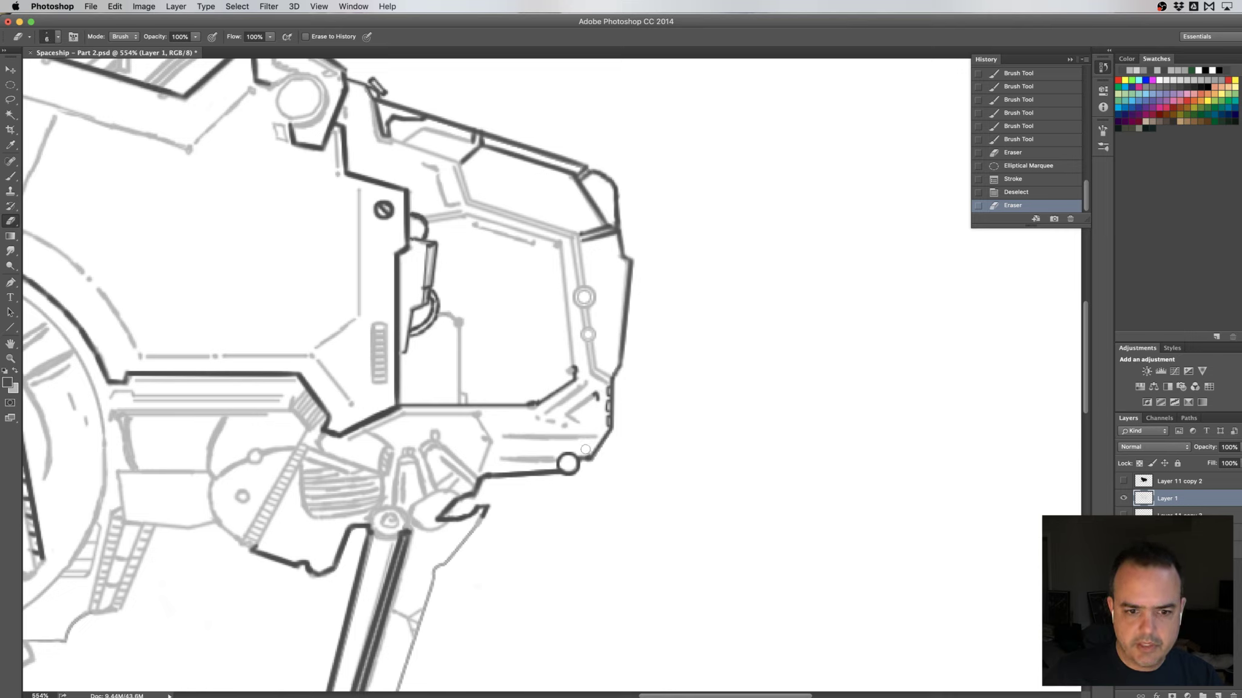
{"action": "left_click", "coordinate": [585, 450]}
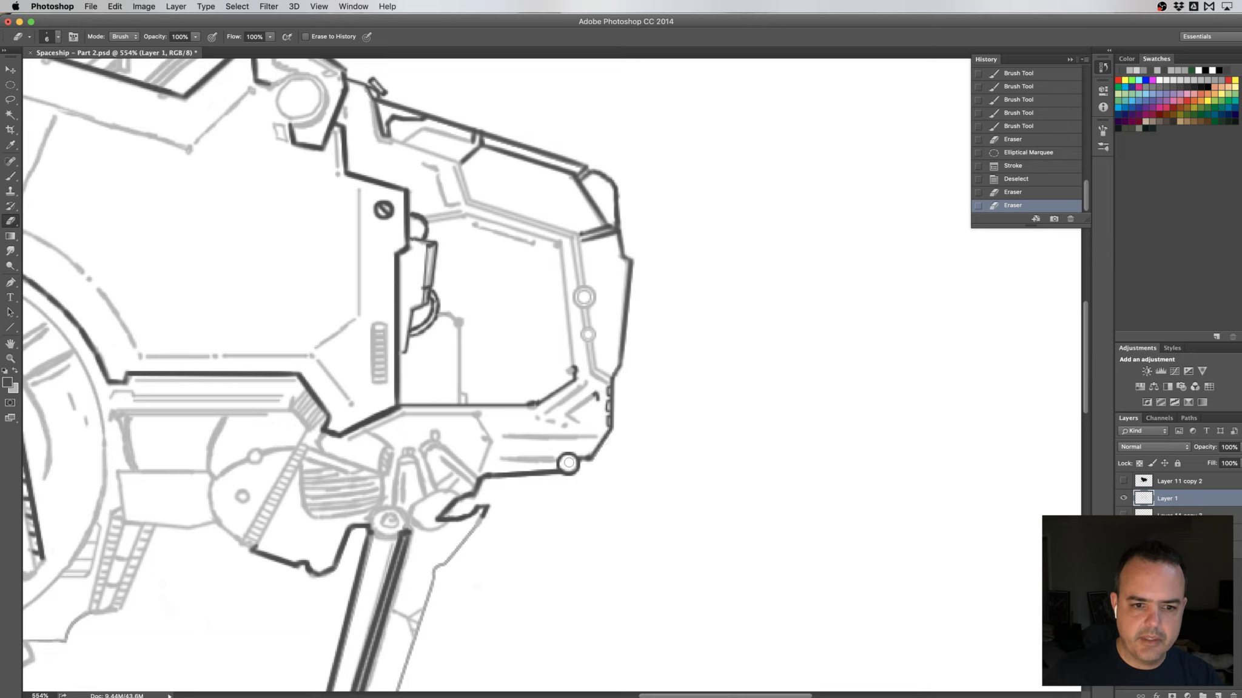
- Clean up the bolt's outline and erase the faint grey line along the lower hull
{"action": "left_click", "coordinate": [567, 465]}
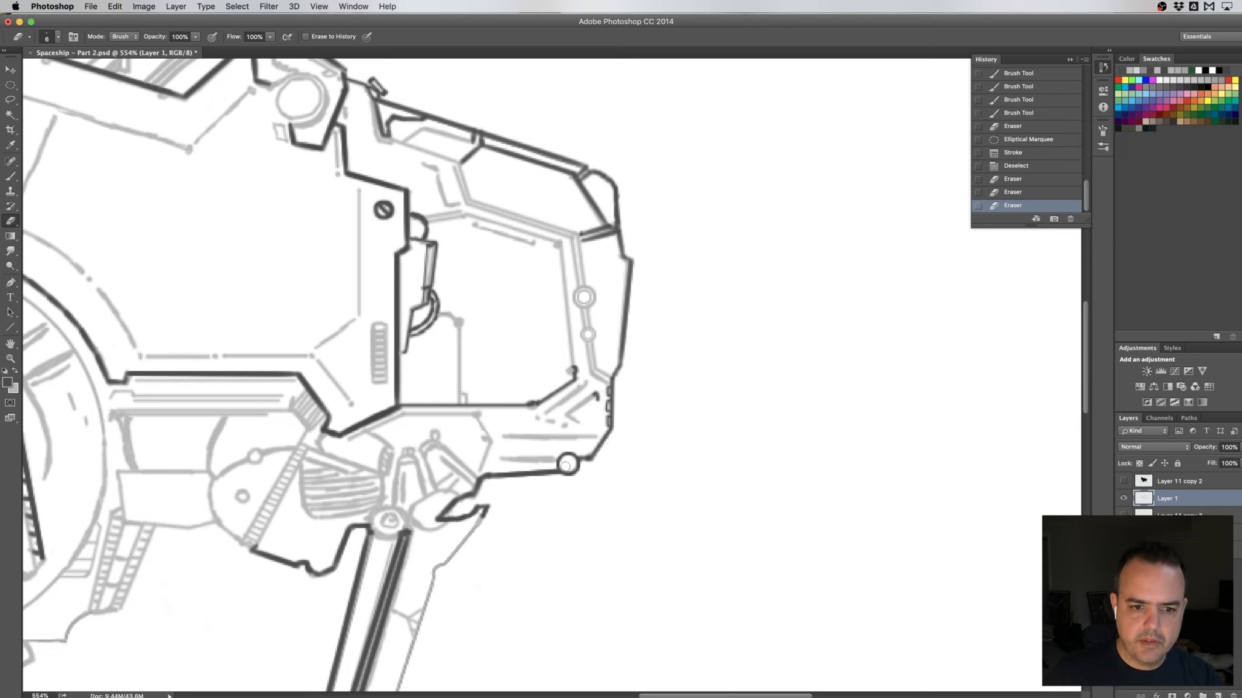
{"action": "left_click", "coordinate": [567, 465]}
{"action": "left_click", "coordinate": [569, 465]}
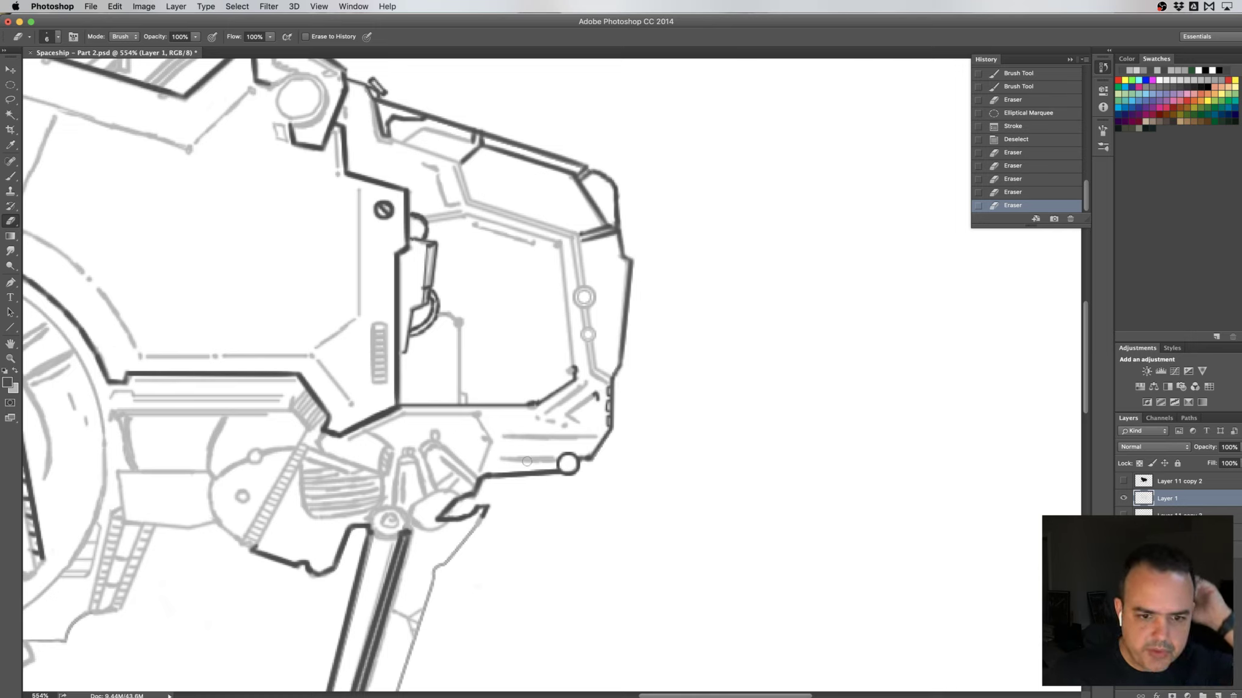
{"action": "mouse_move", "coordinate": [497, 457]}
{"action": "left_mouse_down"}
{"action": "mouse_move", "coordinate": [552, 452]}
{"action": "mouse_move", "coordinate": [521, 460]}
{"action": "left_mouse_up"}
{"action": "left_click", "coordinate": [550, 459]}
{"action": "key", "text": "b"}
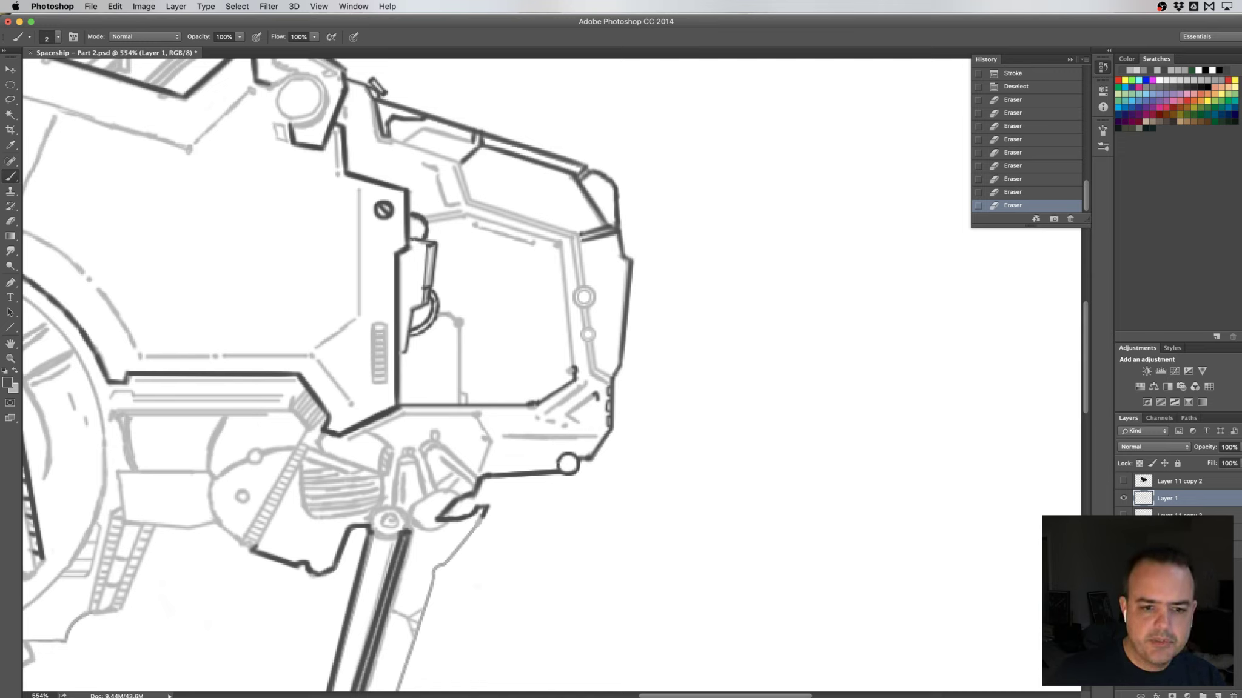
- Draw a bold 2 px dark line from the bolt along the lower hull edge
{"action": "left_click", "coordinate": [504, 466]}
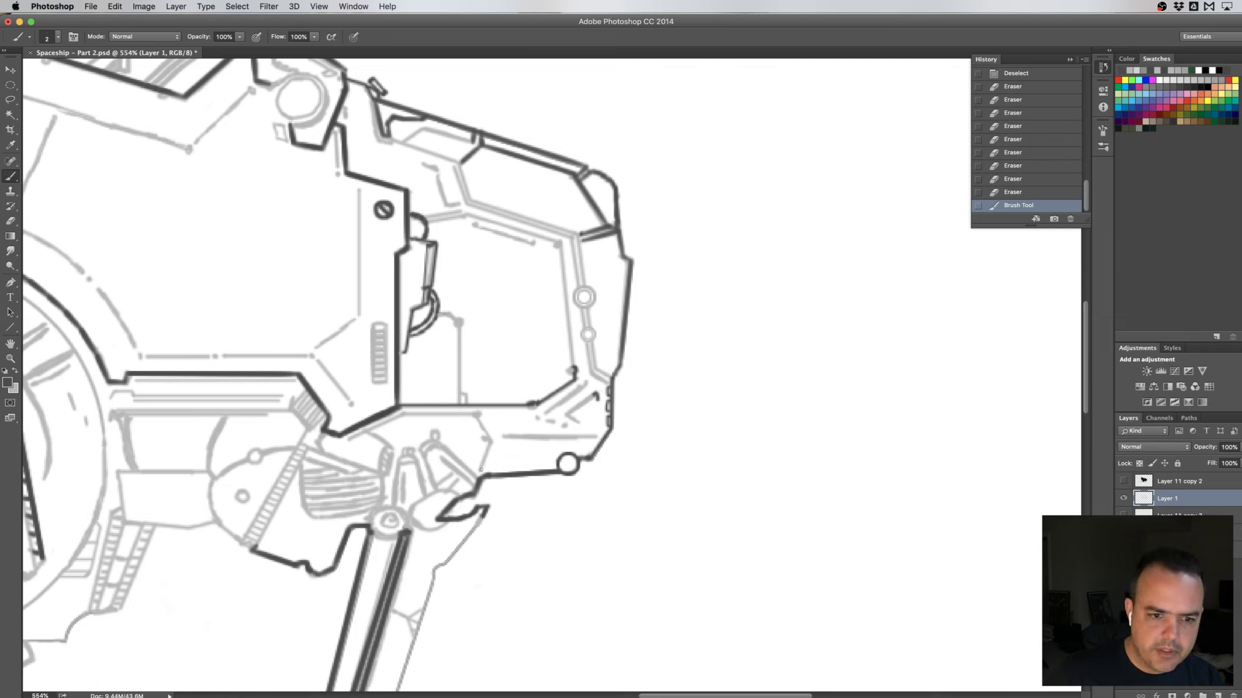
{"action": "left_click", "coordinate": [481, 470], "text": "shift"}
{"action": "left_click", "coordinate": [482, 469]}
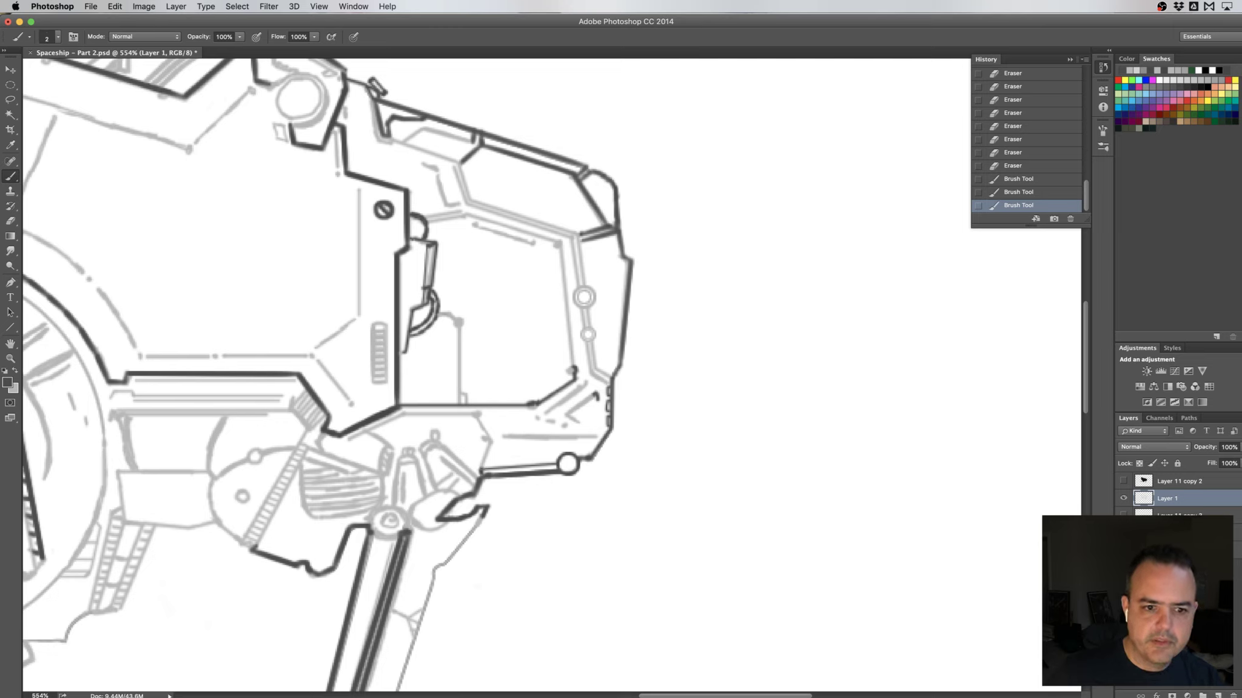
{"action": "left_click", "coordinate": [482, 469]}
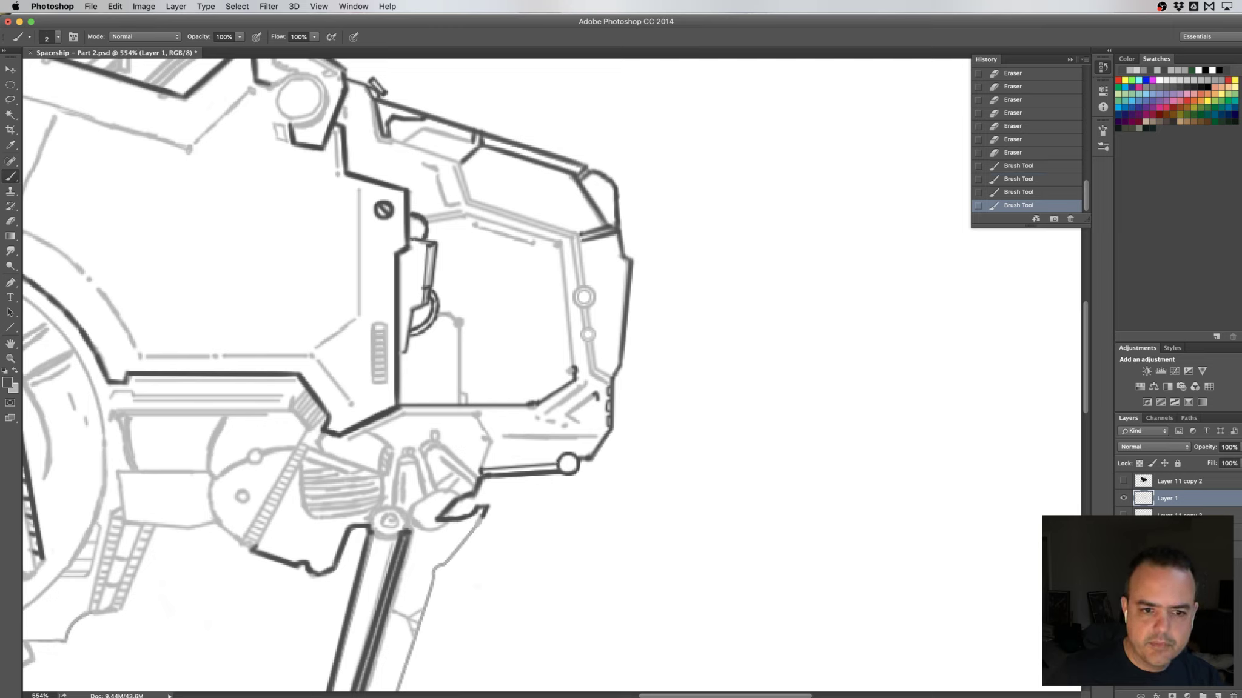
{"action": "left_click_drag", "start_coordinate": [482, 468], "coordinate": [557, 464]}
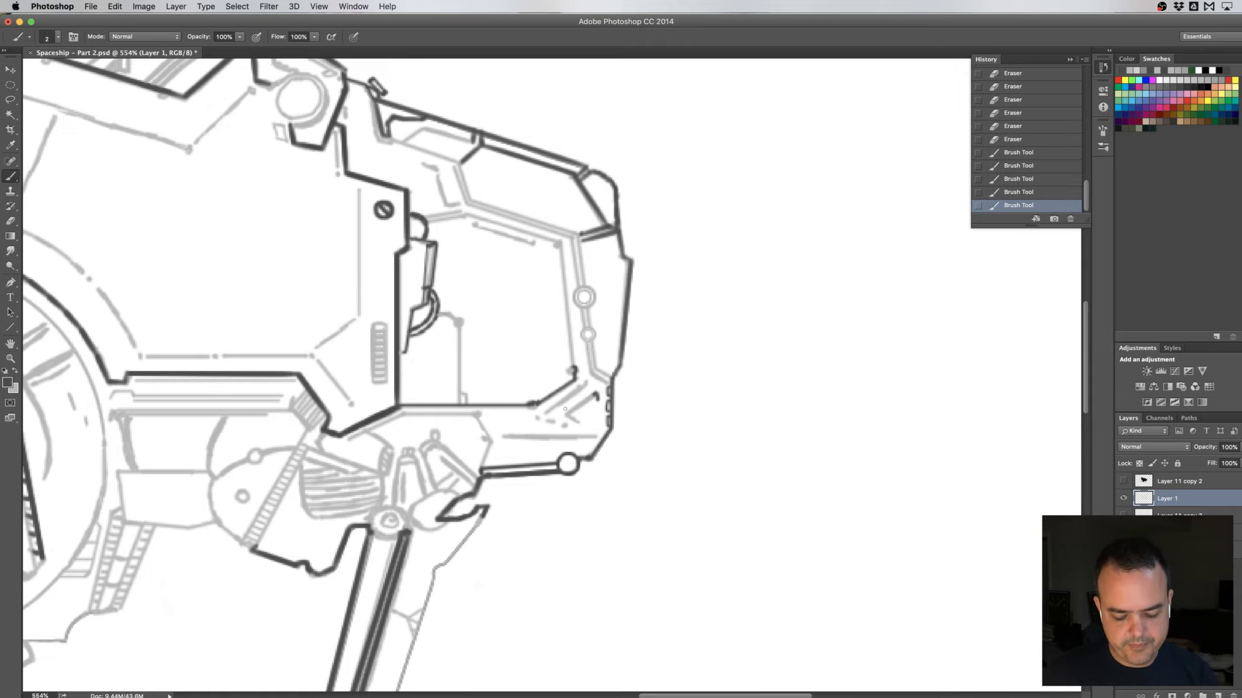
{"action": "left_click_drag", "start_coordinate": [623, 410], "coordinate": [544, 409]}
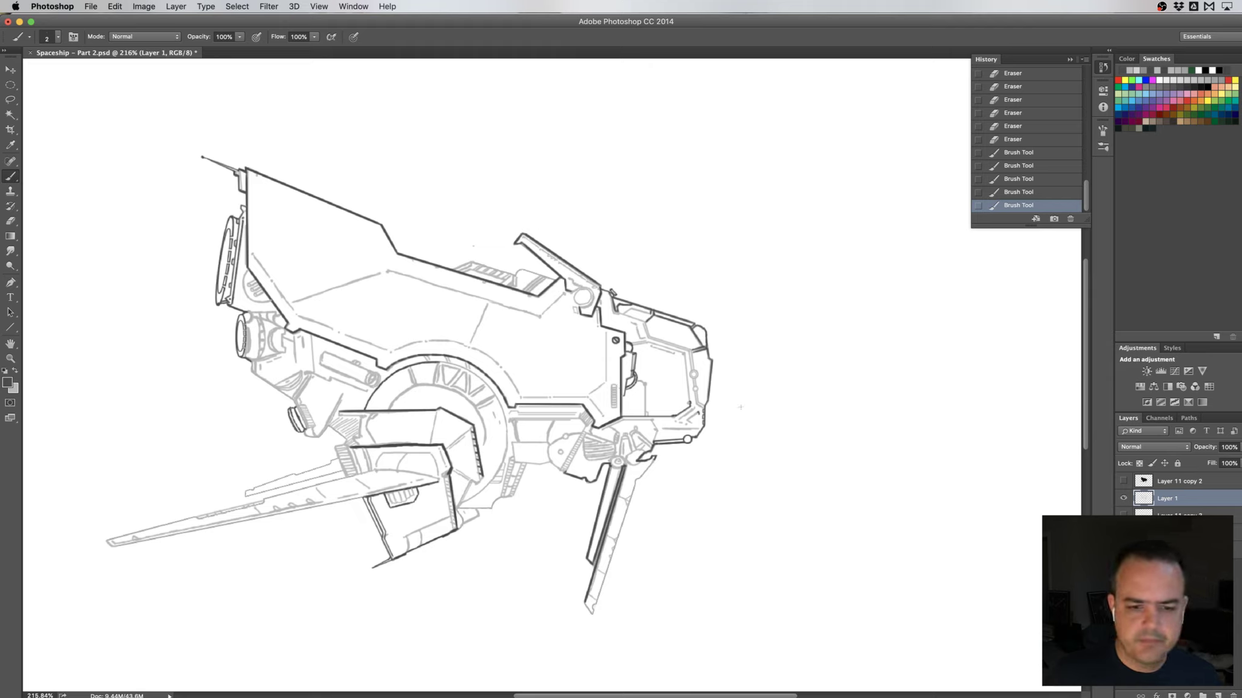
- Flip the canvas horizontally and zoom in on the ship's nose
{"action": "key", "text": "h"}
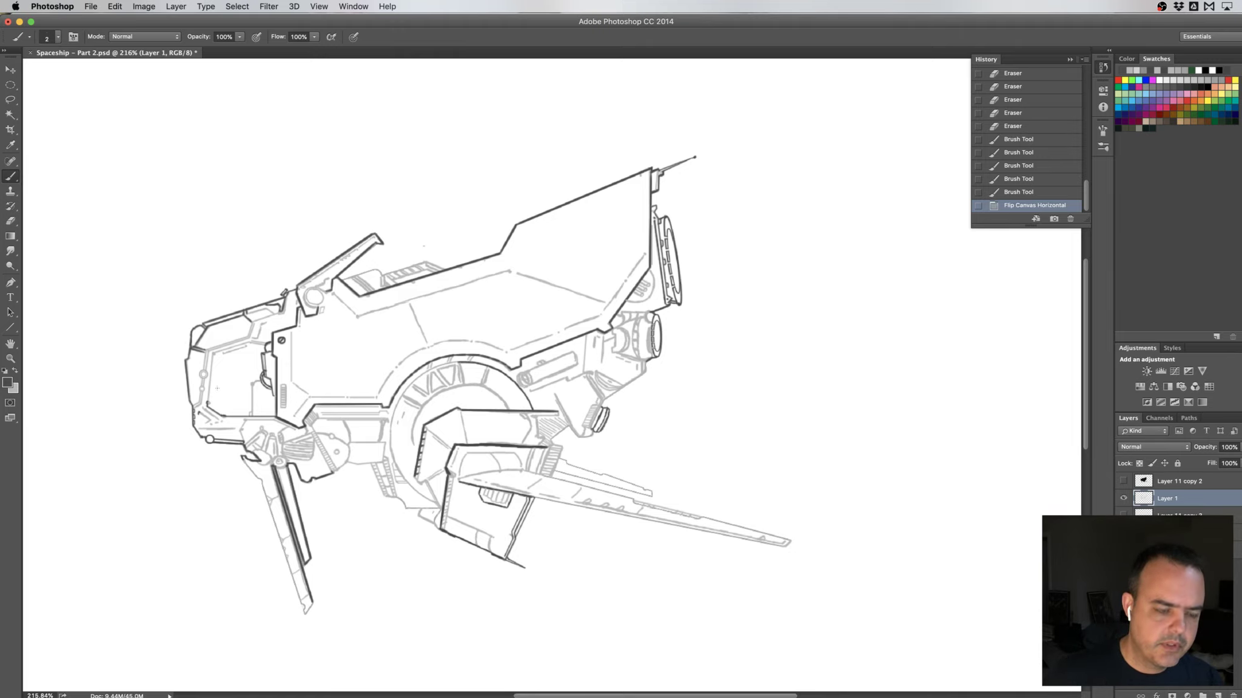
{"action": "scroll", "coordinate": [232, 377], "scroll_direction": "up", "scroll_amount": 3}
{"action": "scroll", "coordinate": [236, 394], "scroll_direction": "up", "scroll_amount": 2}
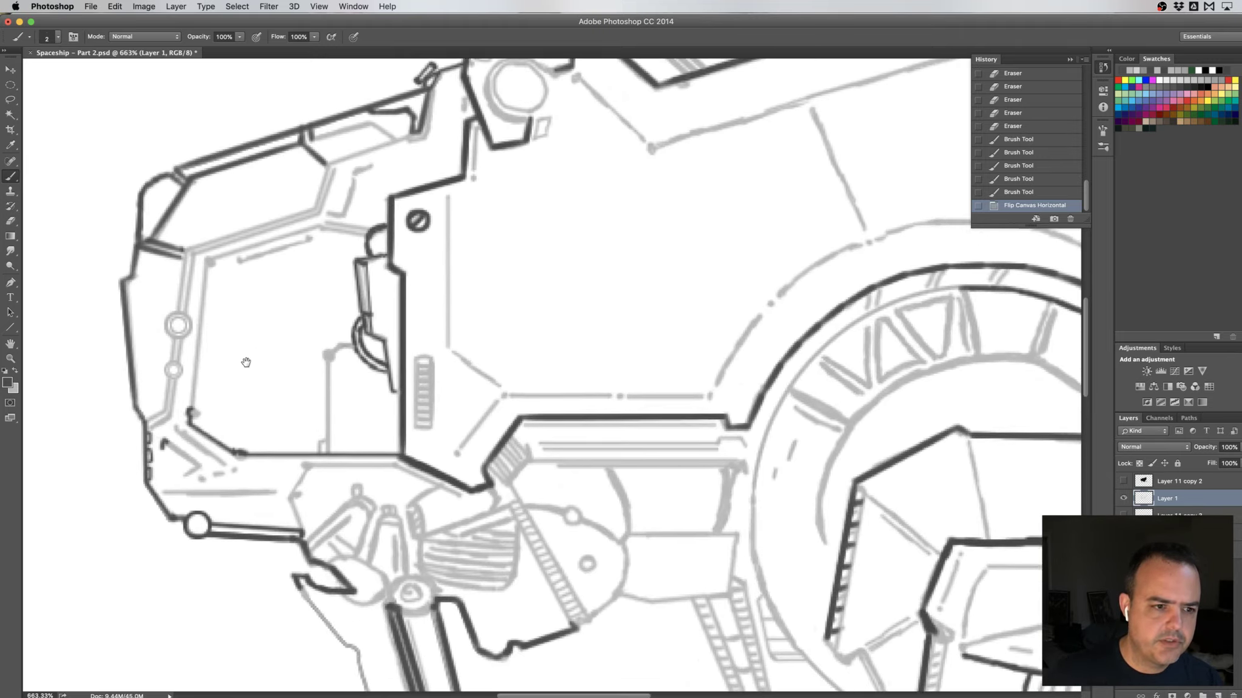
{"action": "left_click_drag", "start_coordinate": [238, 407], "coordinate": [253, 373]}
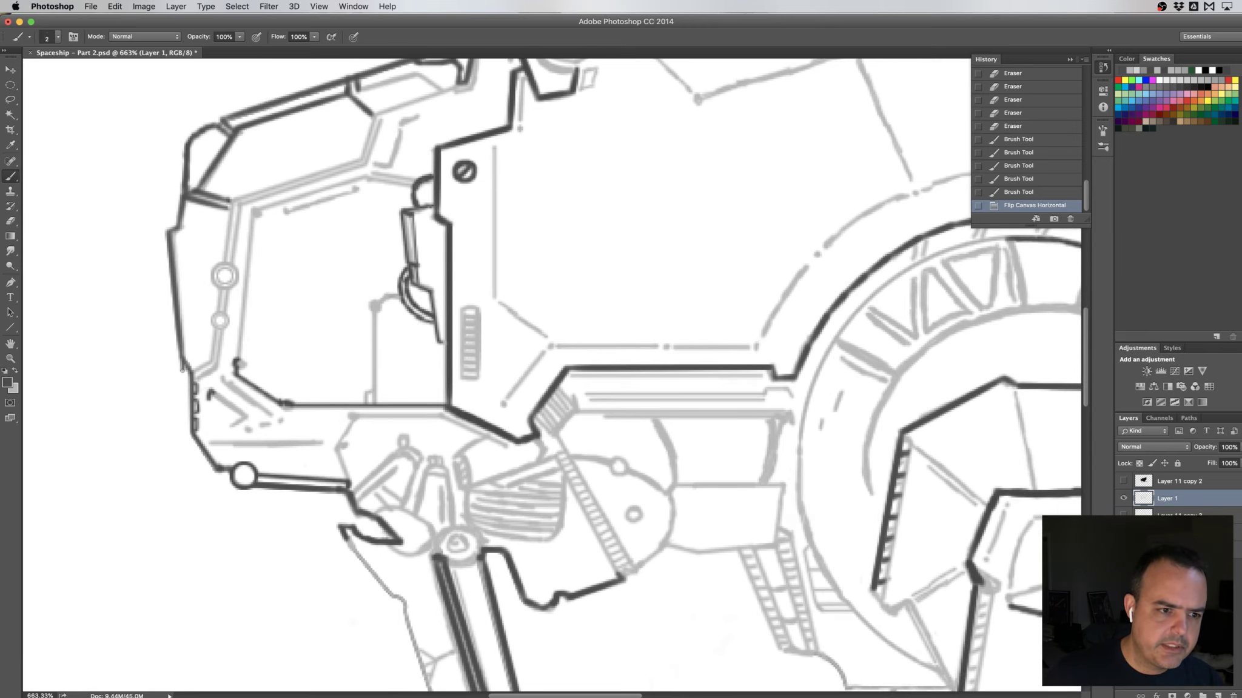
- Re-ink the nose's lower-left outline with a short diagonal corner stroke, erasing overshoots
{"action": "left_click_drag", "start_coordinate": [183, 382], "coordinate": [190, 381]}
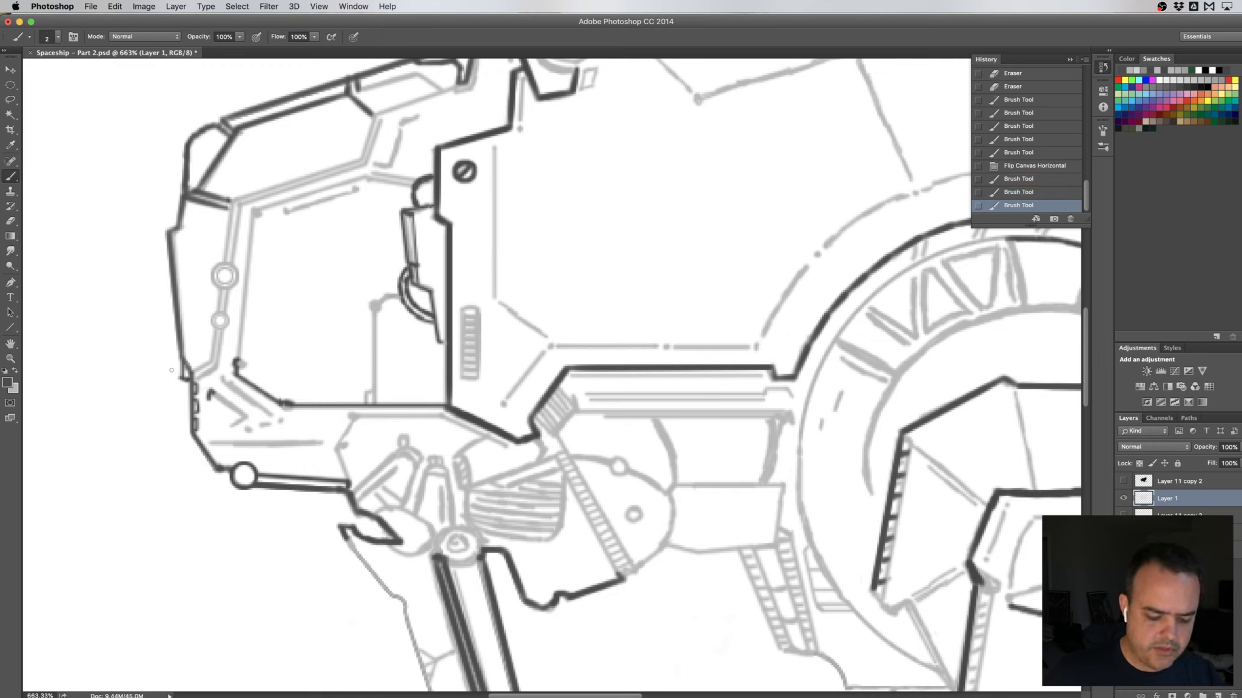
{"action": "key", "text": "e"}
{"action": "left_click_drag", "start_coordinate": [171, 367], "coordinate": [173, 379]}
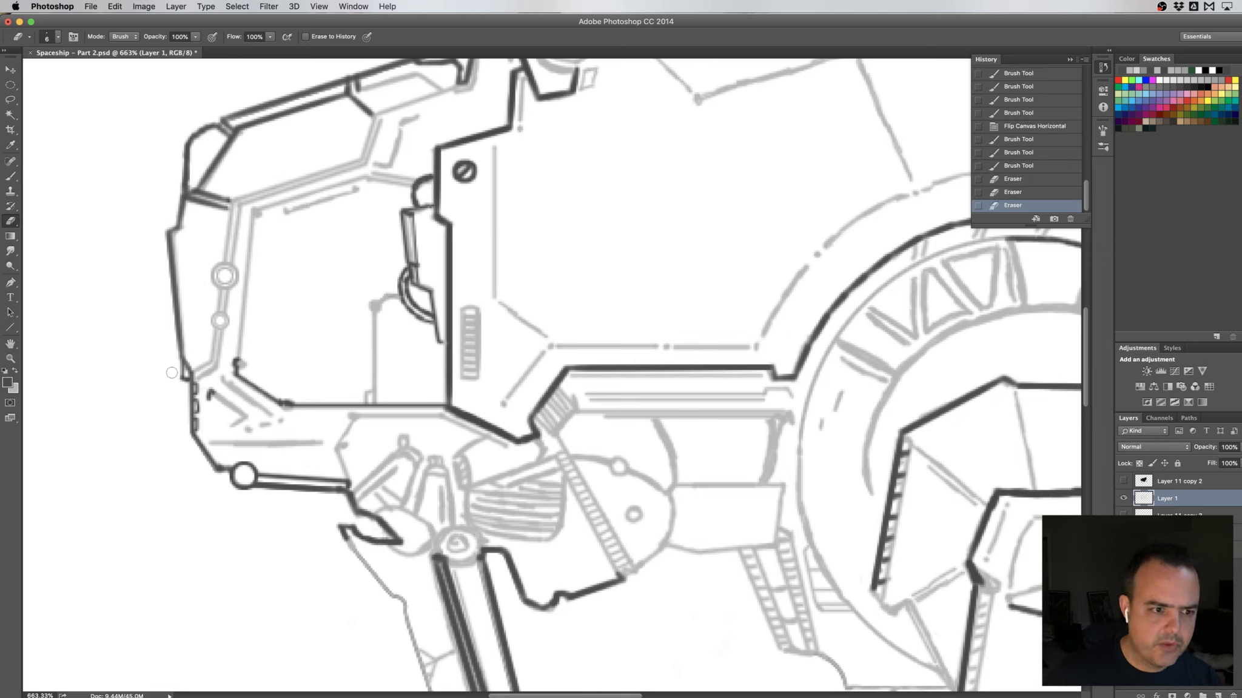
{"action": "left_click_drag", "start_coordinate": [171, 372], "coordinate": [176, 383]}
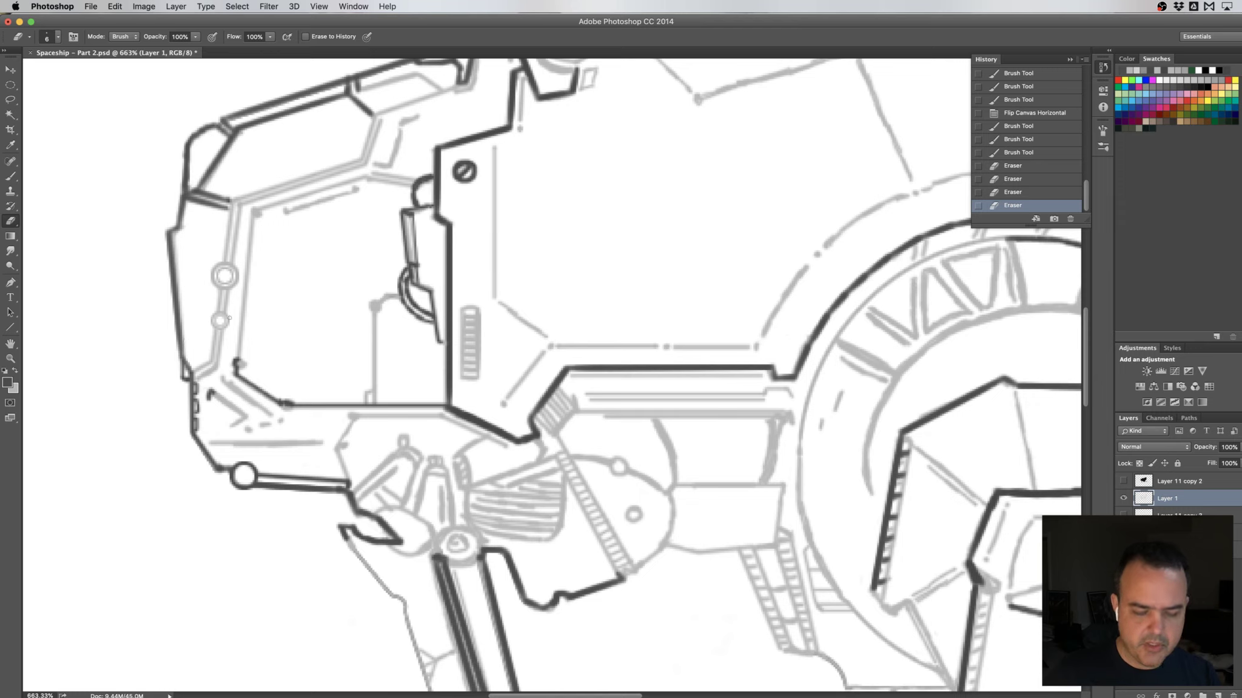
{"action": "key", "text": "b"}
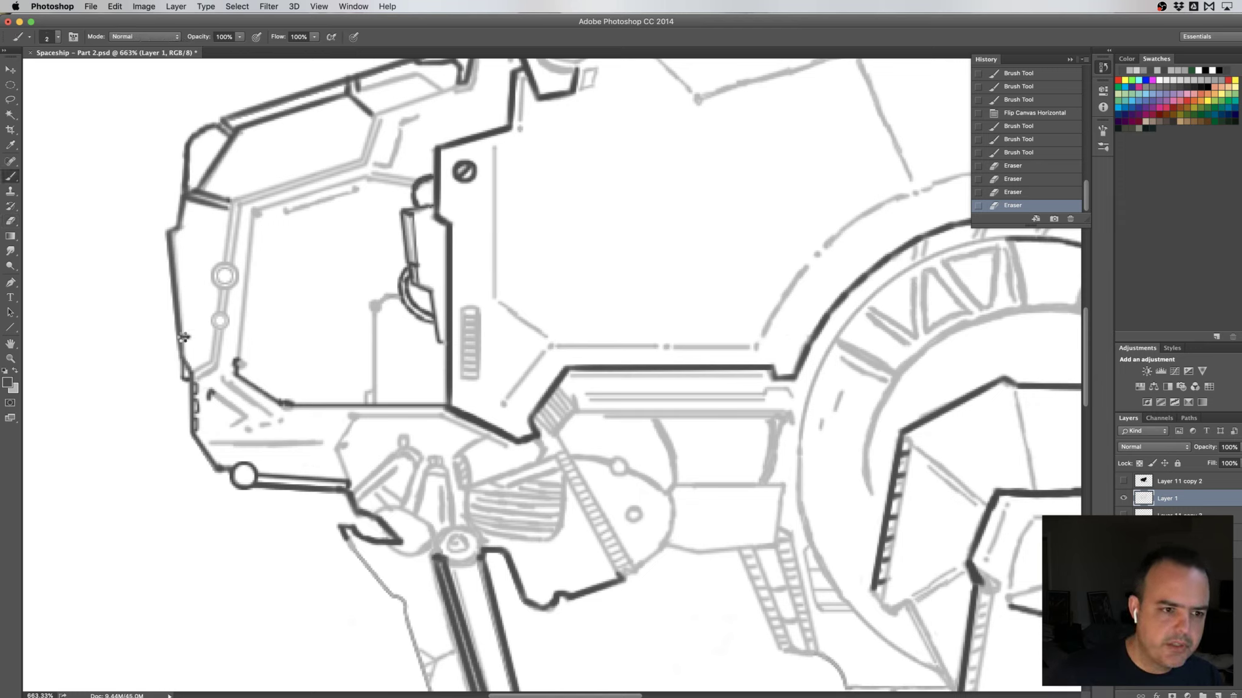
{"action": "left_click_drag", "start_coordinate": [182, 337], "coordinate": [191, 336]}
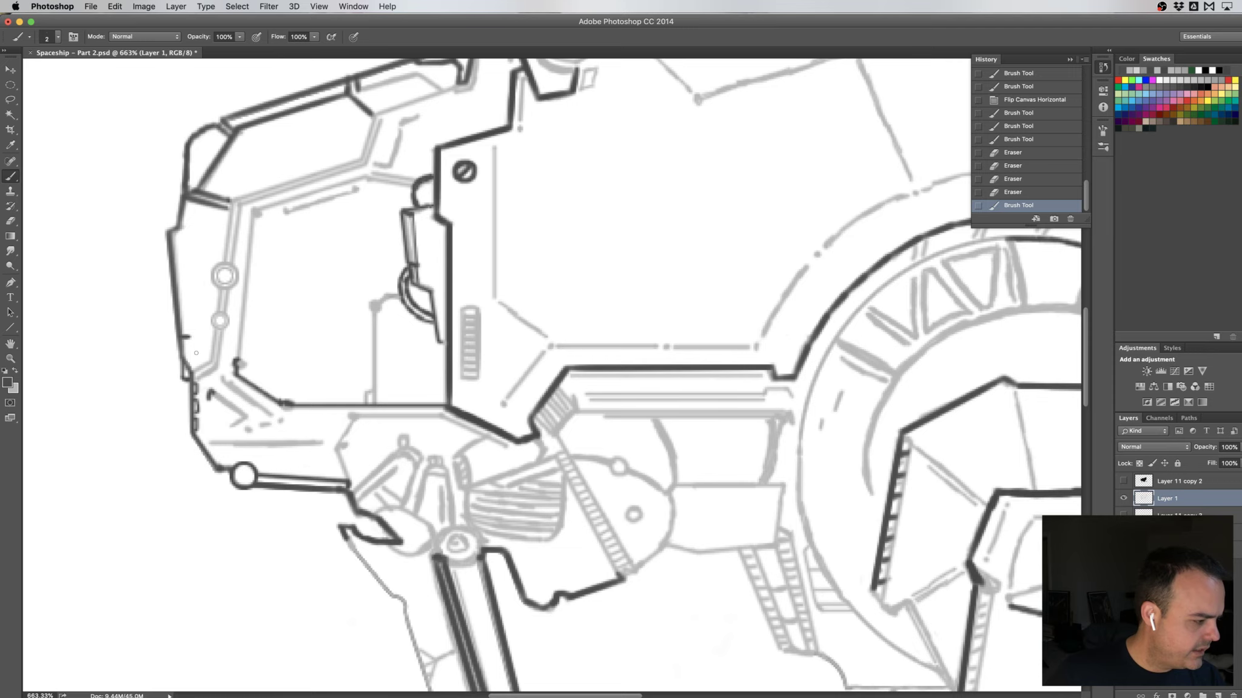
{"action": "left_click_drag", "start_coordinate": [191, 339], "coordinate": [202, 361]}
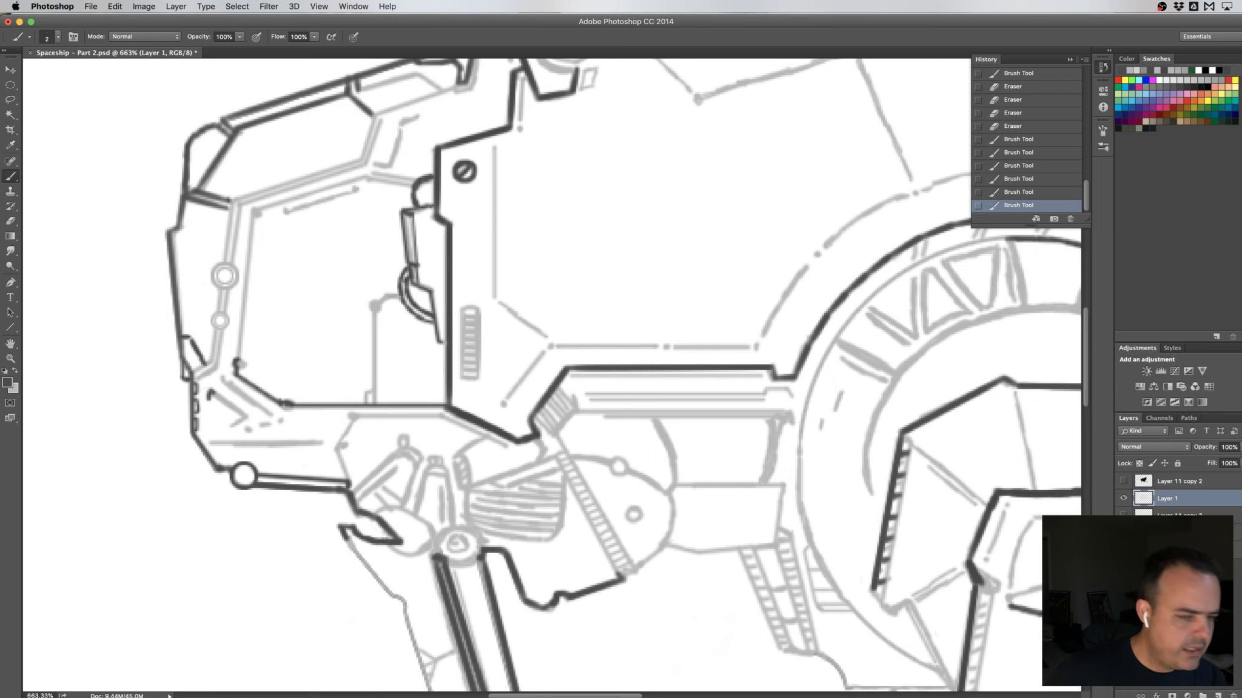
{"action": "mouse_move", "coordinate": [194, 344]}
{"action": "left_mouse_down"}
{"action": "mouse_move", "coordinate": [203, 361]}
{"action": "mouse_move", "coordinate": [237, 362]}
{"action": "left_mouse_up"}
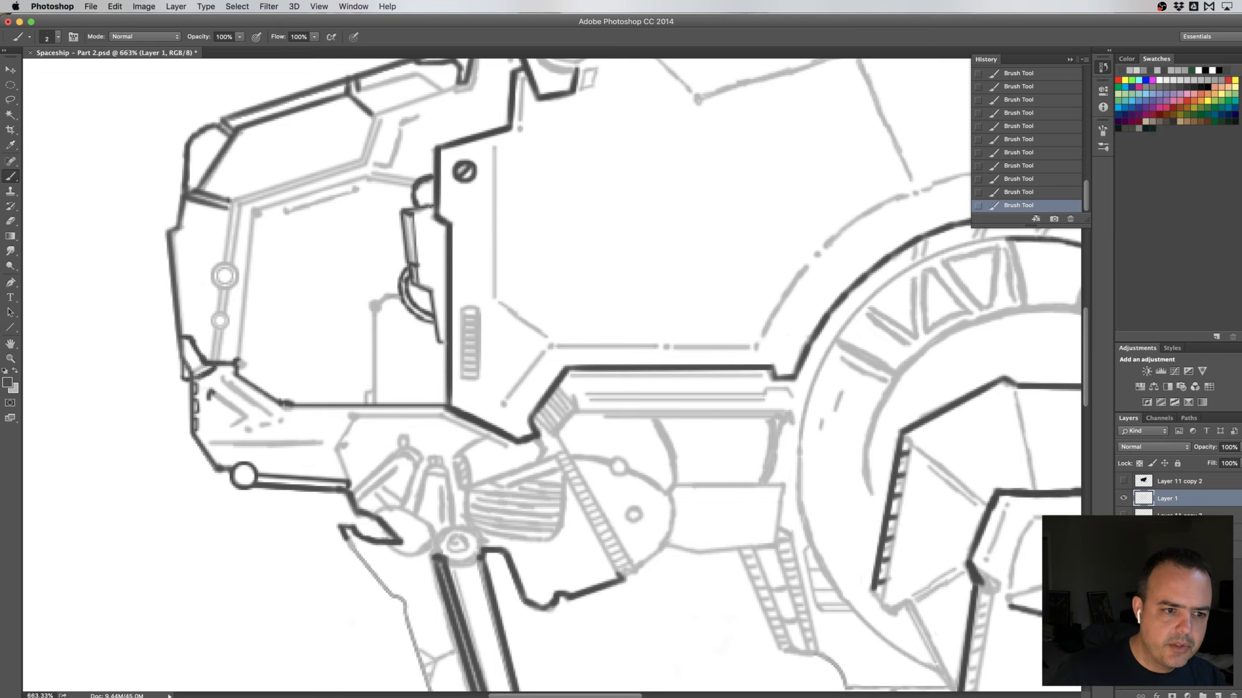
- Shrink the eraser to 3 px and erase a stray mark at the corner notch
{"action": "key", "text": "e"}
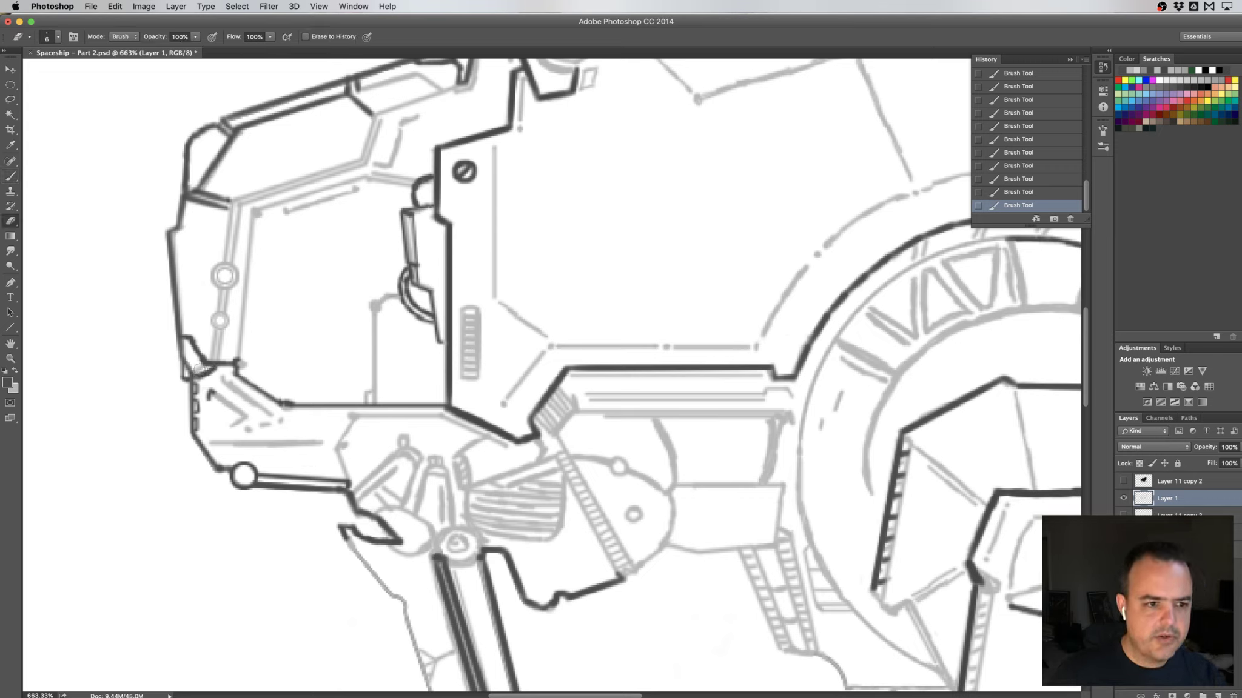
{"action": "left_click_drag", "start_coordinate": [195, 364], "coordinate": [197, 368]}
{"action": "left_click", "coordinate": [191, 359]}
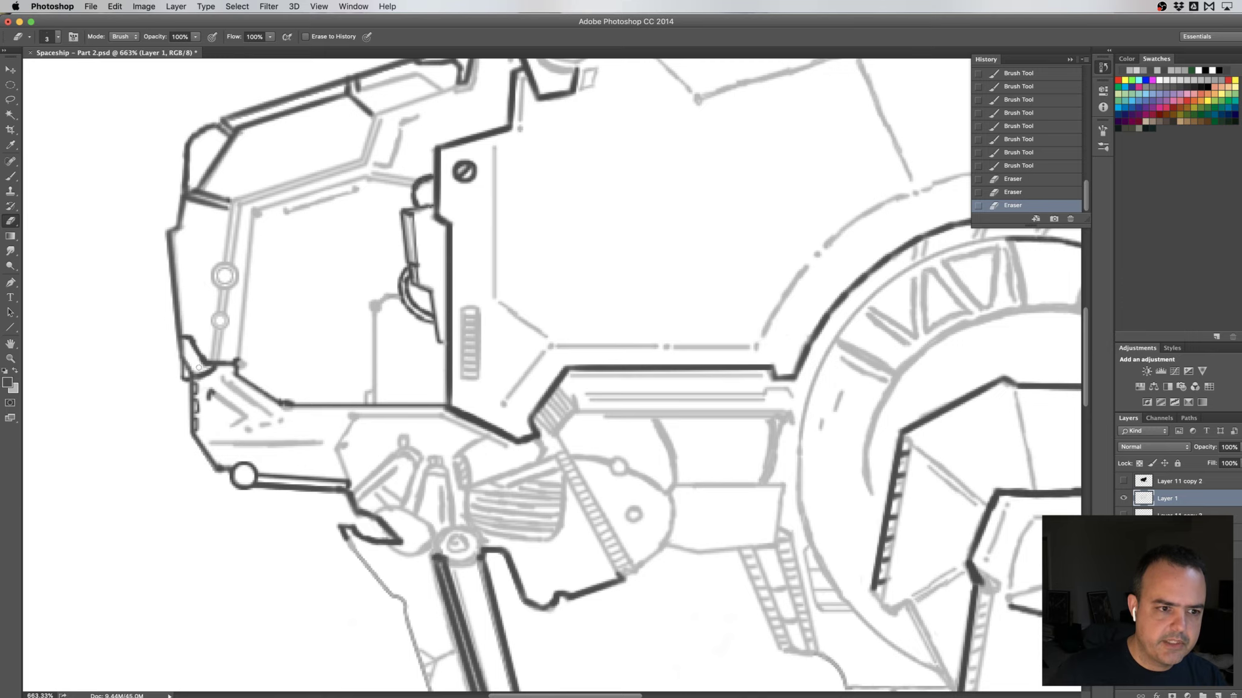
- Erase the remaining ink specks in the magnified corner notch
{"action": "mouse_move", "coordinate": [361, 352]}
{"action": "left_mouse_down"}
{"action": "mouse_move", "coordinate": [279, 383]}
{"action": "mouse_move", "coordinate": [289, 369]}
{"action": "mouse_move", "coordinate": [236, 332]}
{"action": "left_mouse_up"}
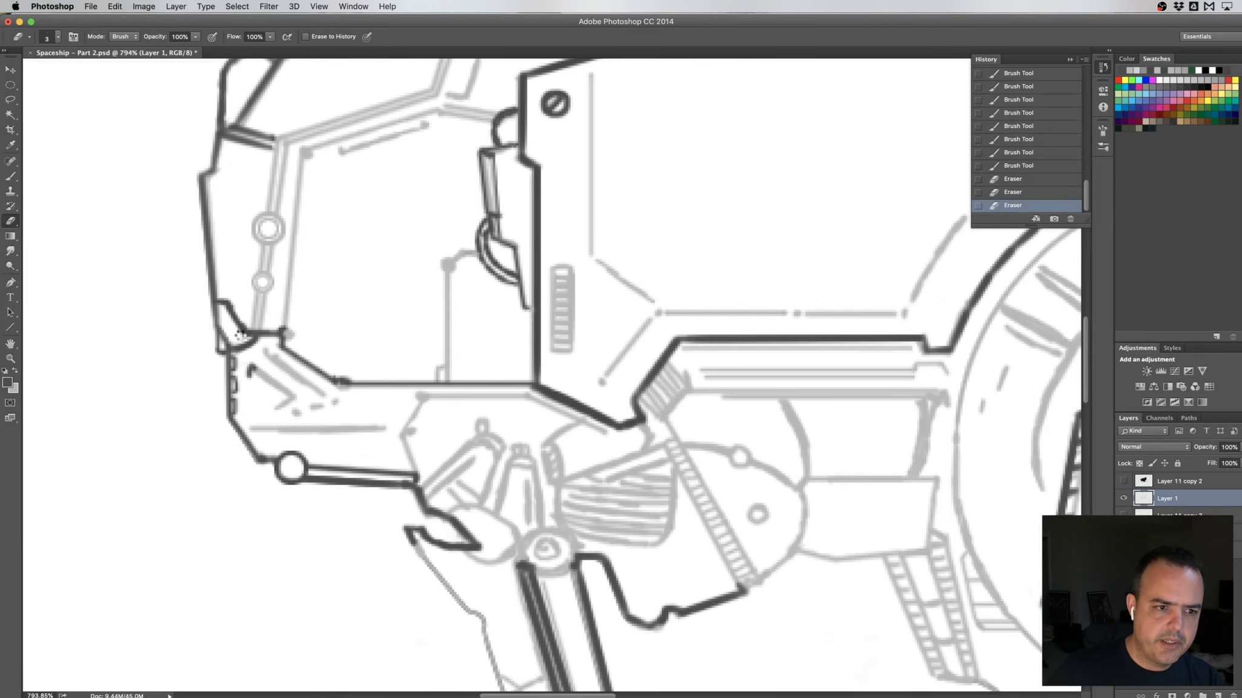
{"action": "left_click", "coordinate": [240, 335]}
{"action": "left_click", "coordinate": [244, 338]}
{"action": "left_click", "coordinate": [238, 333]}
{"action": "left_click", "coordinate": [234, 299]}
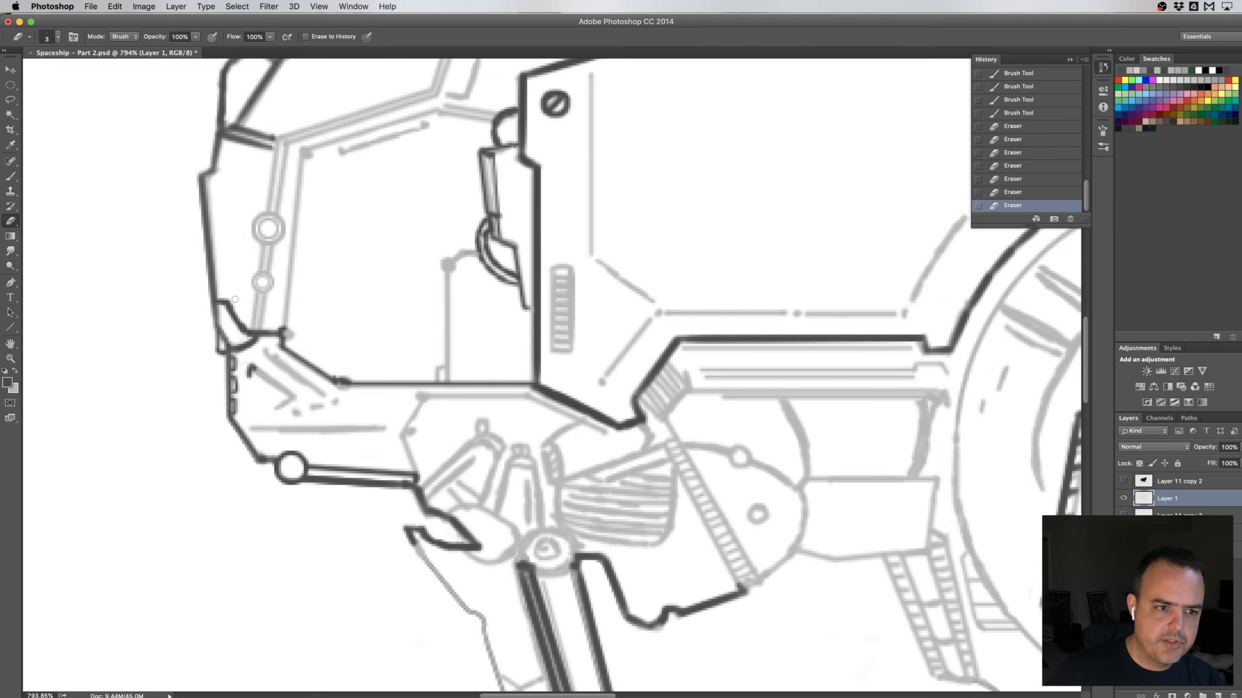
{"action": "left_click", "coordinate": [233, 300]}
{"action": "left_click", "coordinate": [232, 301]}
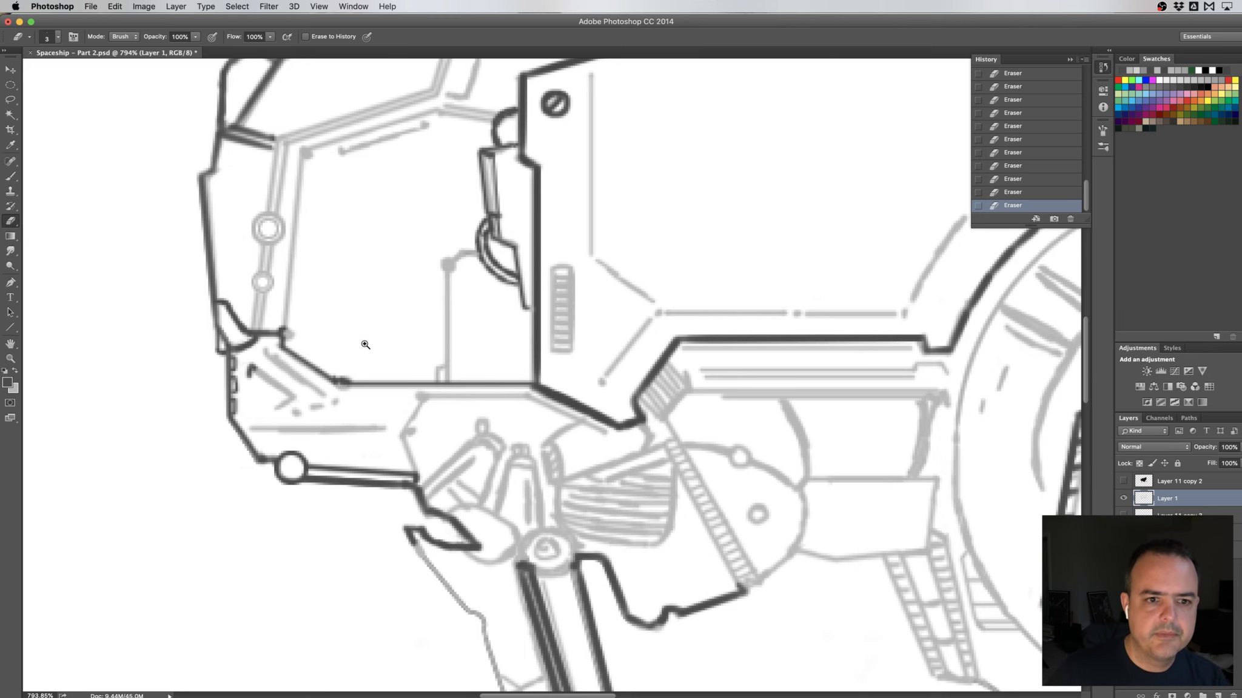
{"action": "left_click_drag", "start_coordinate": [353, 345], "coordinate": [308, 355]}
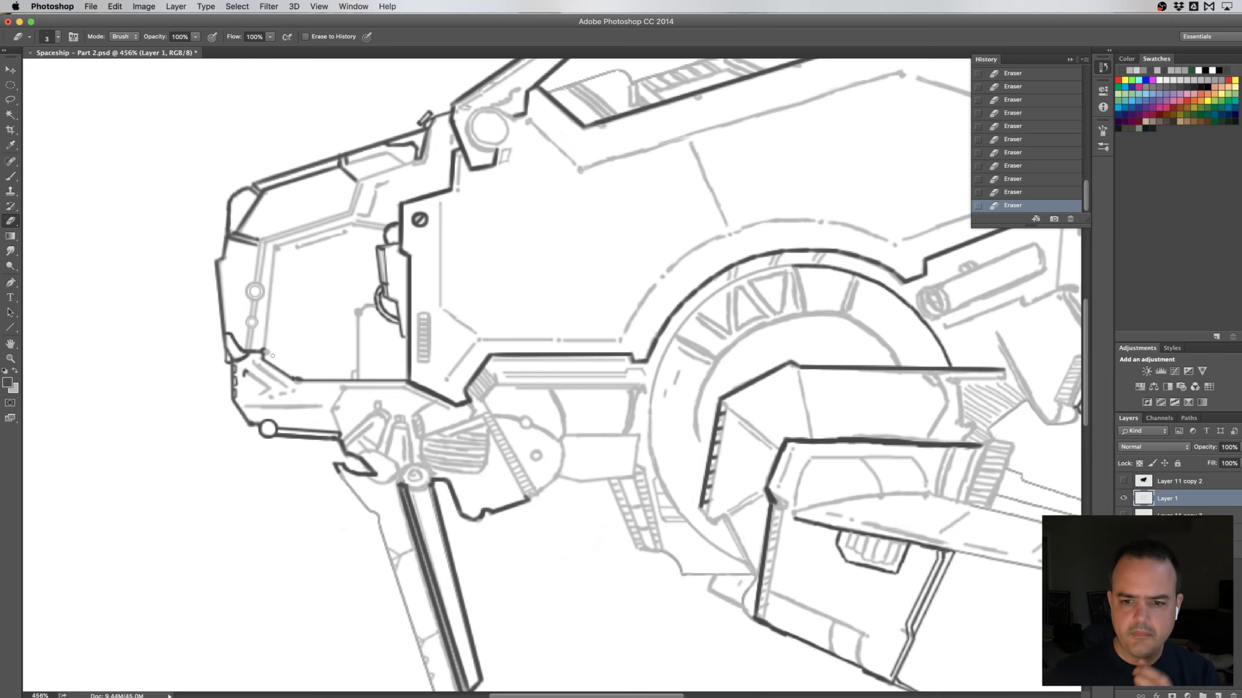
- Flip the canvas back to its original orientation
{"action": "key", "text": "shift+h"}
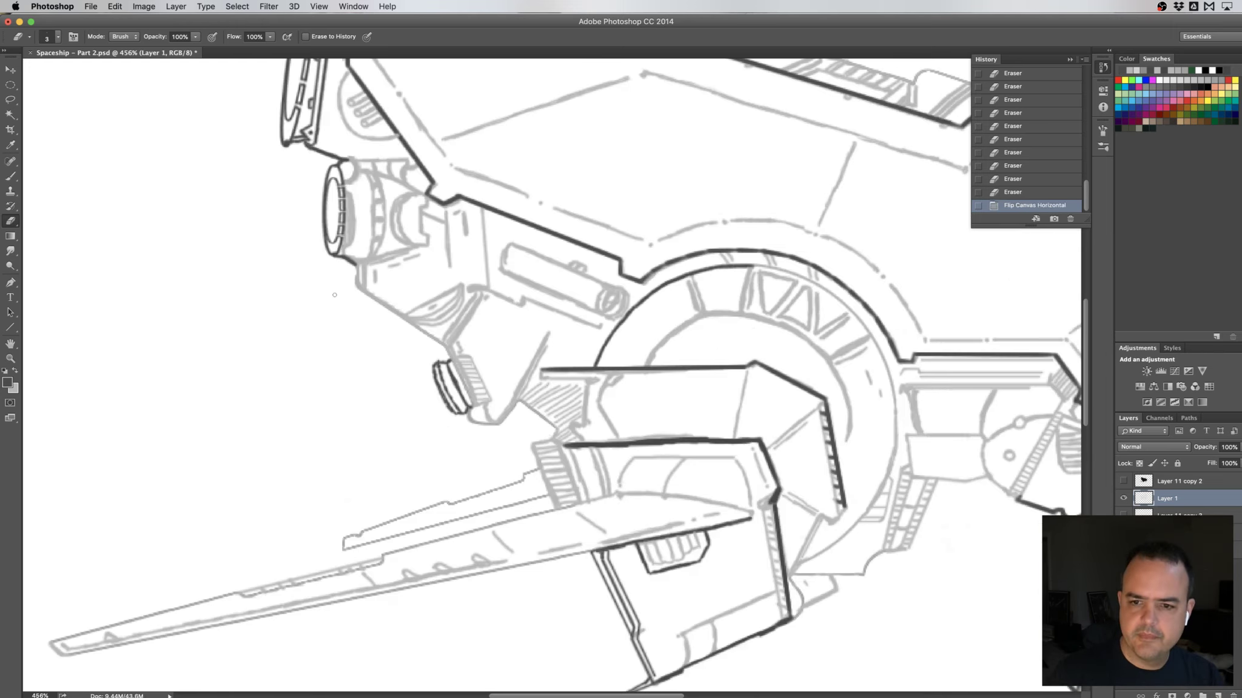
{"action": "scroll", "coordinate": [698, 370], "scroll_direction": "right", "scroll_amount": 5}
{"action": "scroll", "coordinate": [720, 361], "scroll_direction": "right", "scroll_amount": 10}
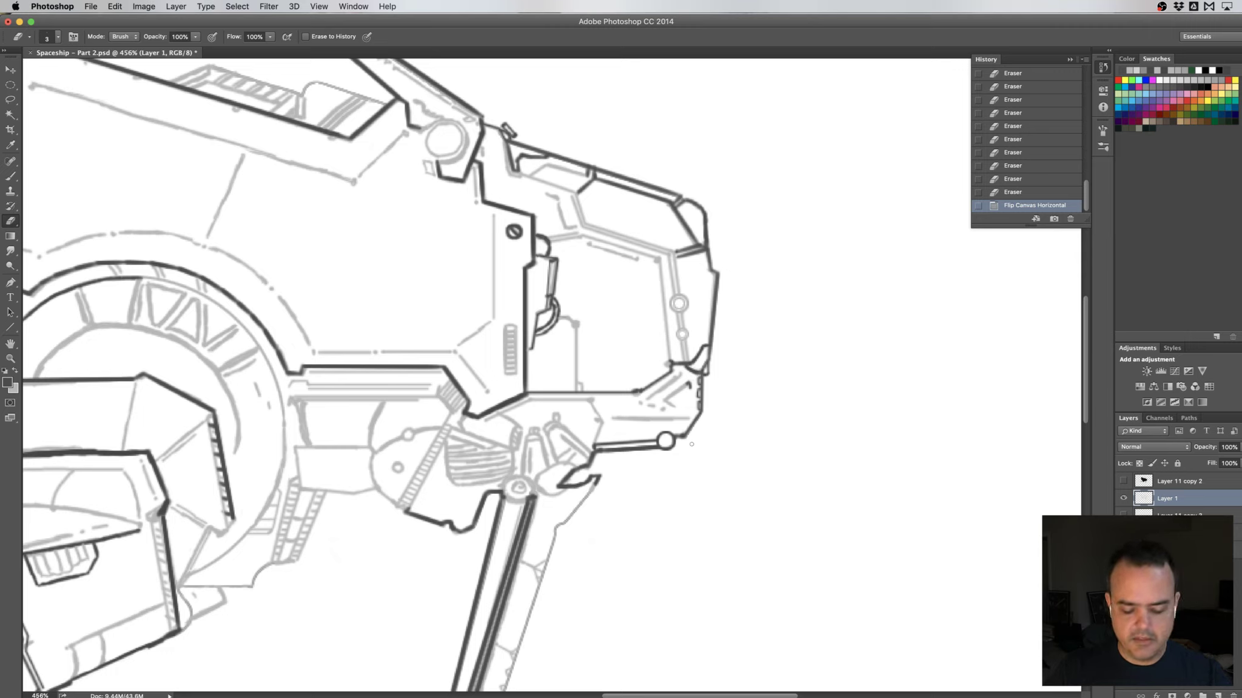
- Draw a thin 2 px horizontal line off the ship's front, replacing a bad stroke
{"action": "key", "text": "b"}
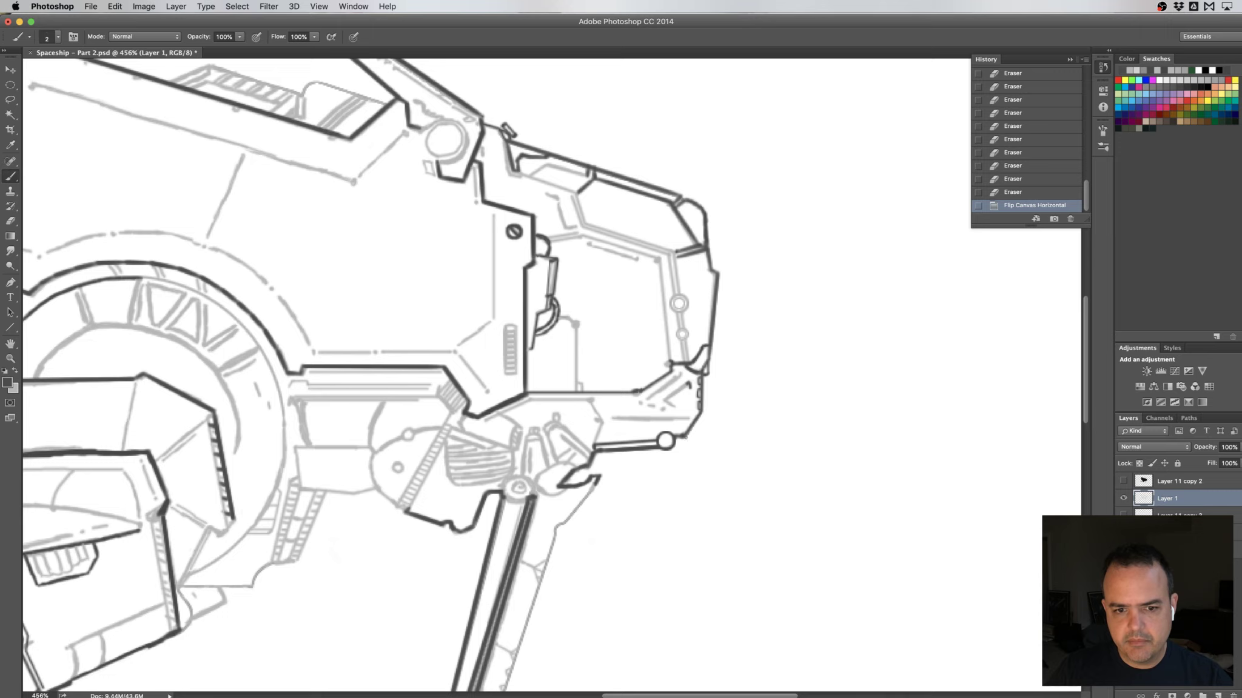
{"action": "left_click_drag", "start_coordinate": [694, 437], "coordinate": [723, 438]}
{"action": "key", "text": "ctrl+z"}
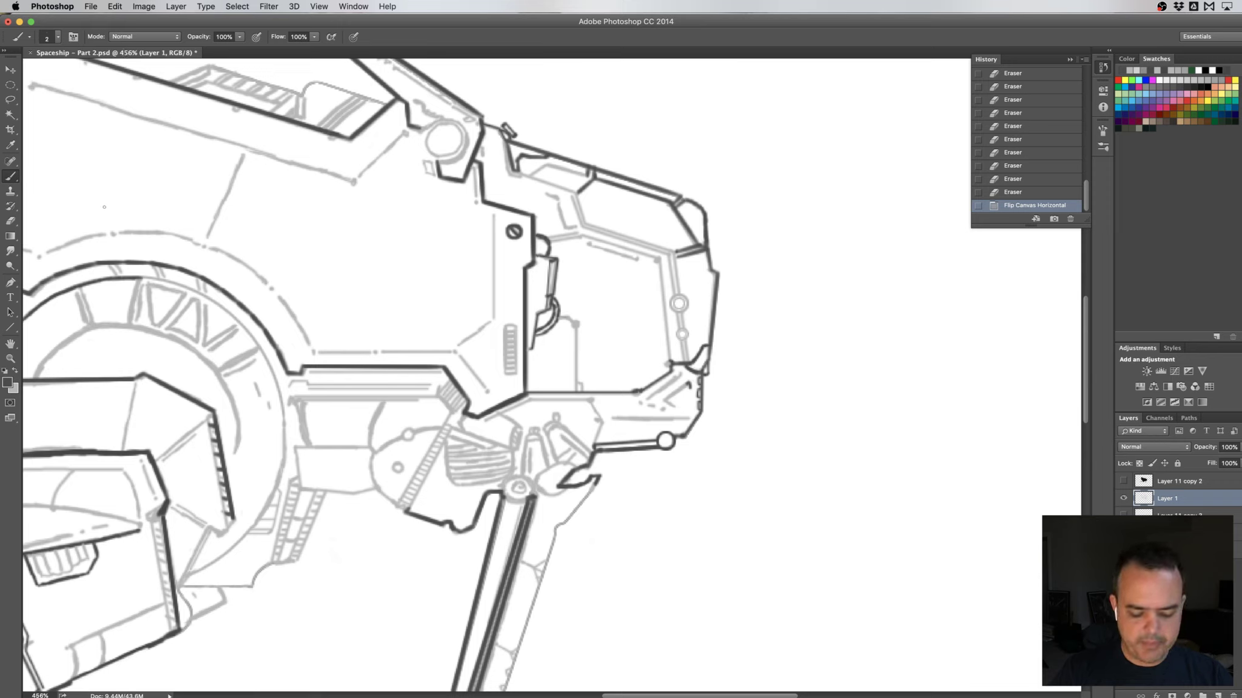
{"action": "key", "text": "x"}
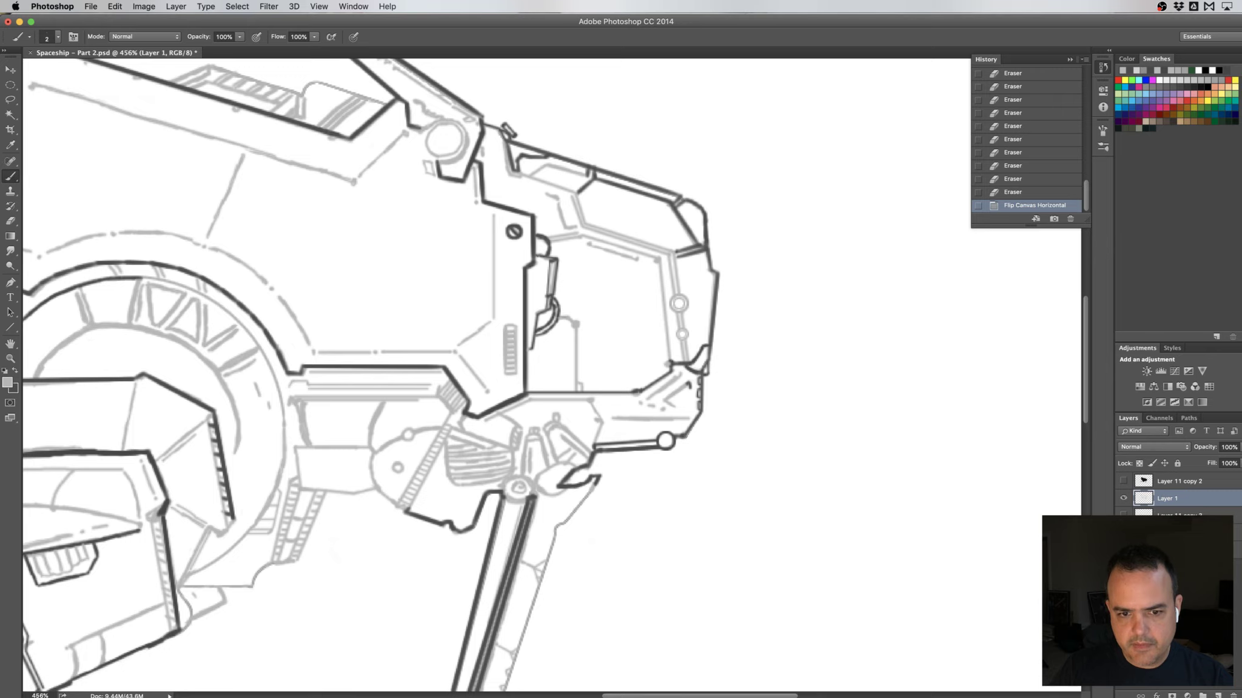
{"action": "left_click_drag", "start_coordinate": [684, 435], "coordinate": [729, 435]}
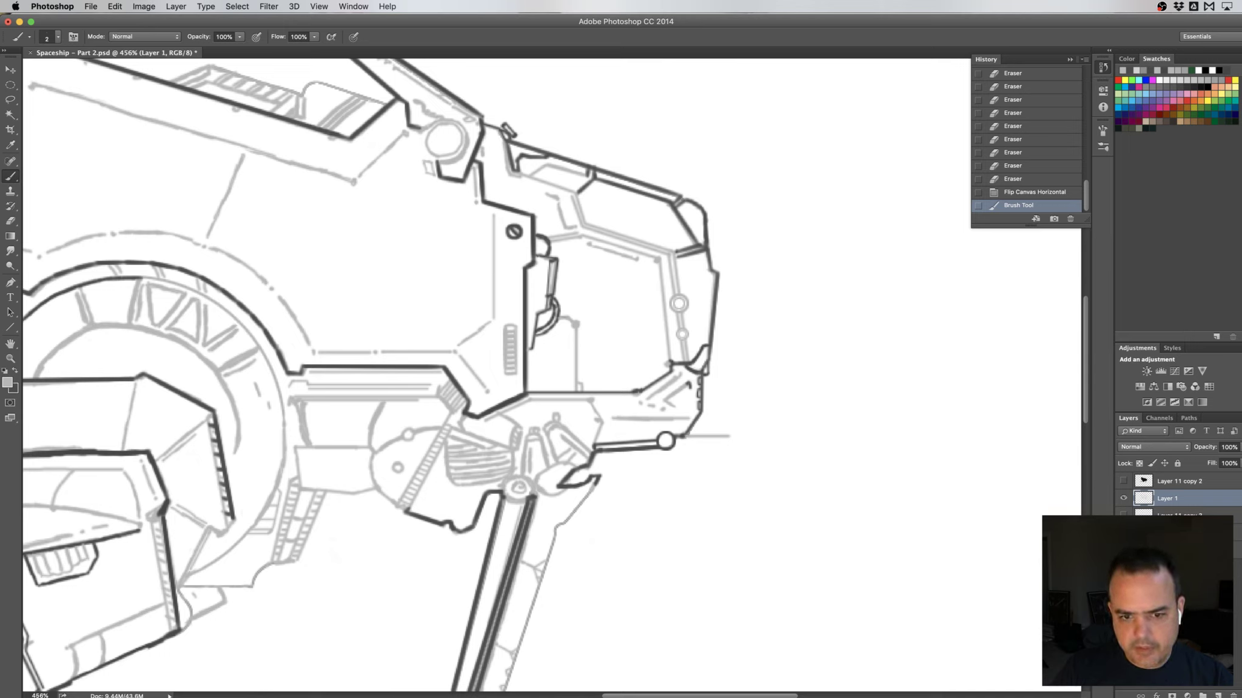
{"action": "left_click_drag", "start_coordinate": [683, 435], "coordinate": [707, 436]}
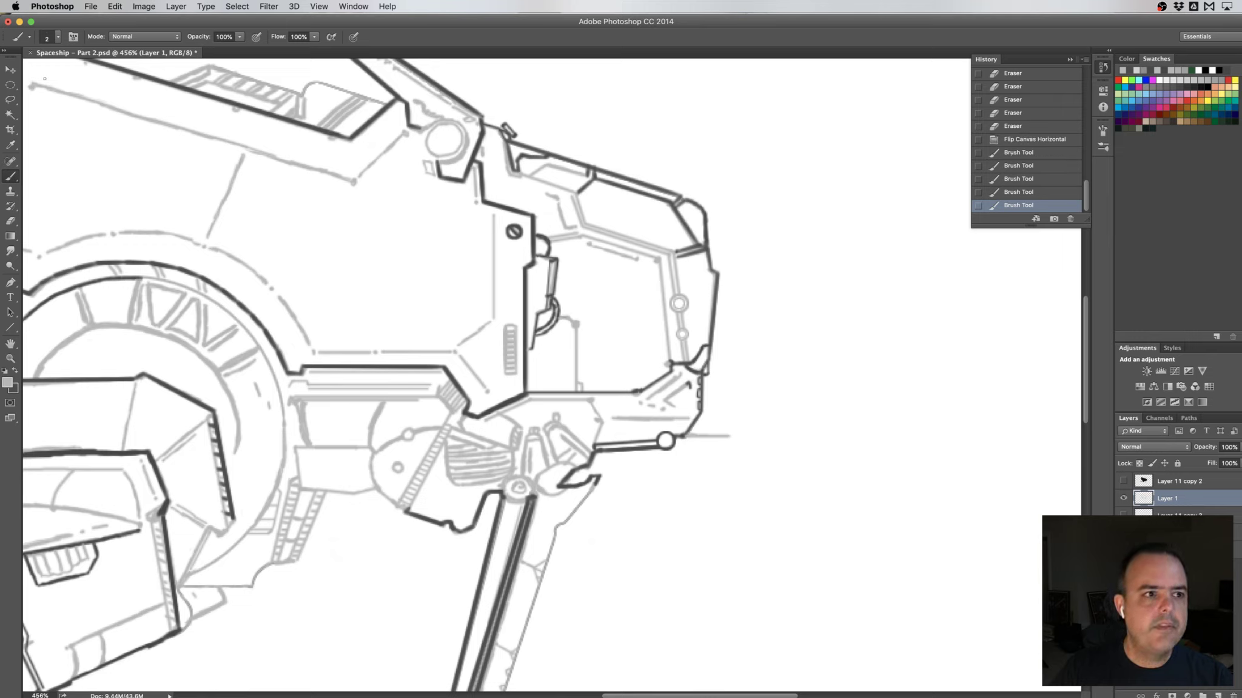
{"action": "left_click", "coordinate": [56, 38]}
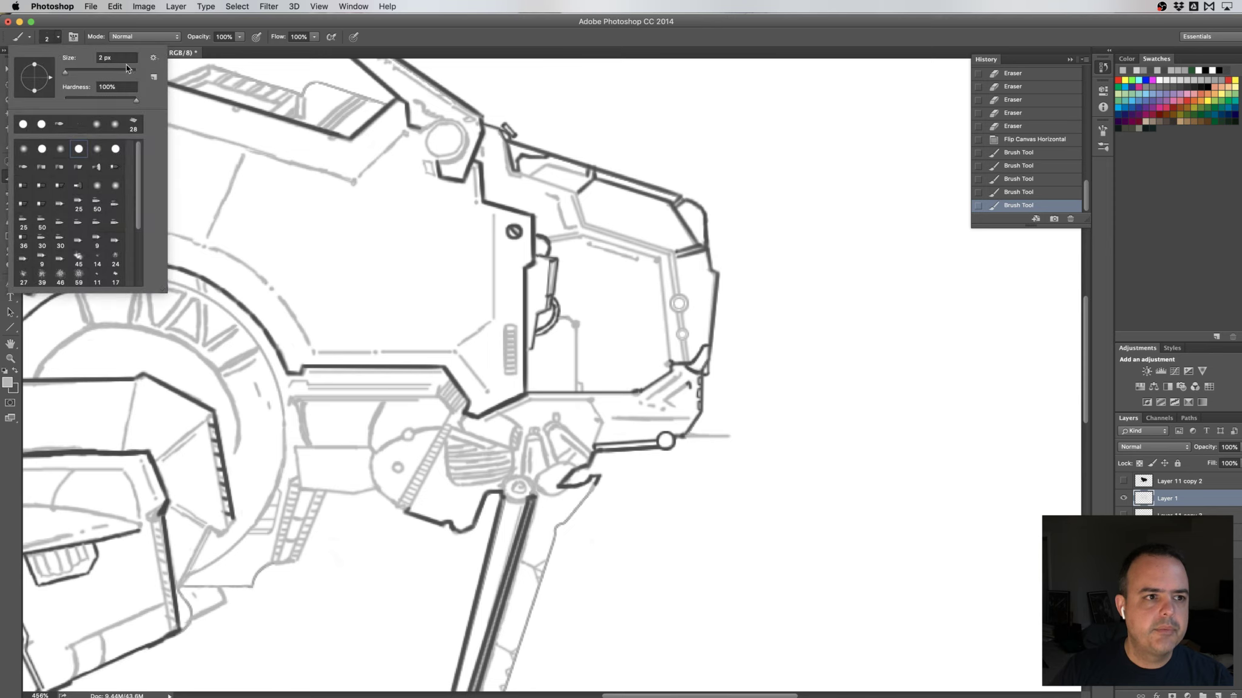
{"action": "left_click", "coordinate": [599, 311]}
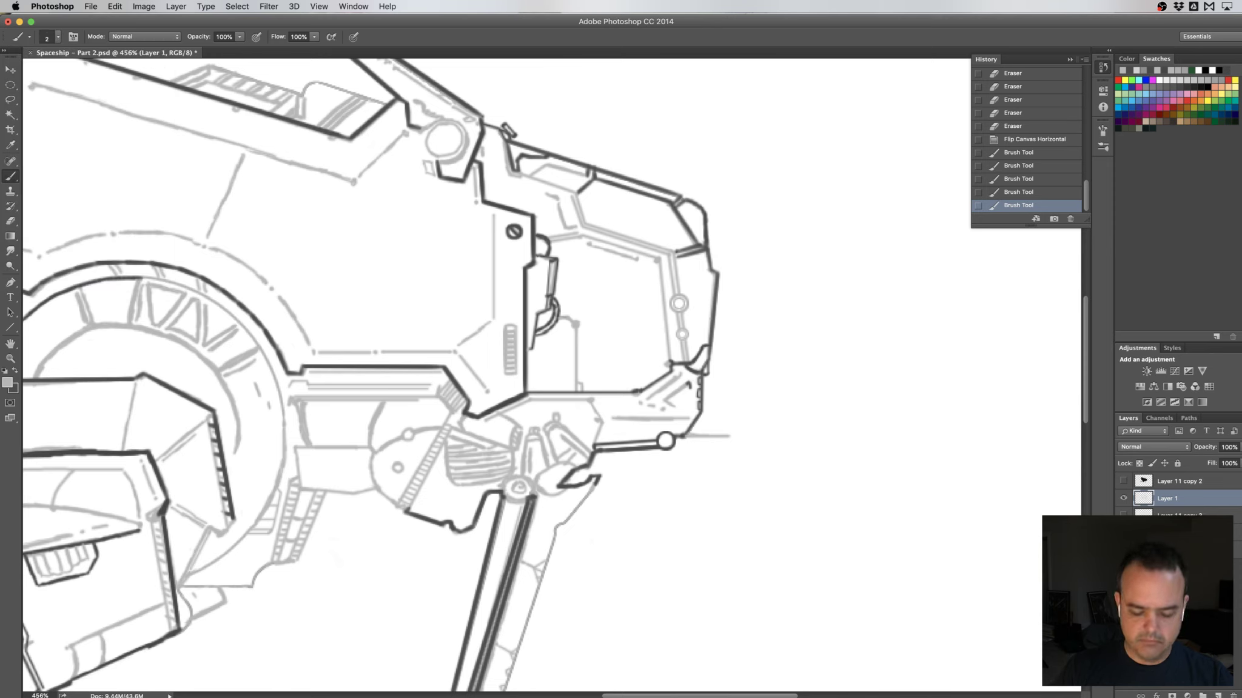
- Erase the stray marks around the thin line projecting from the ship's front
{"action": "scroll", "coordinate": [614, 373], "scroll_direction": "down", "scroll_amount": 5}
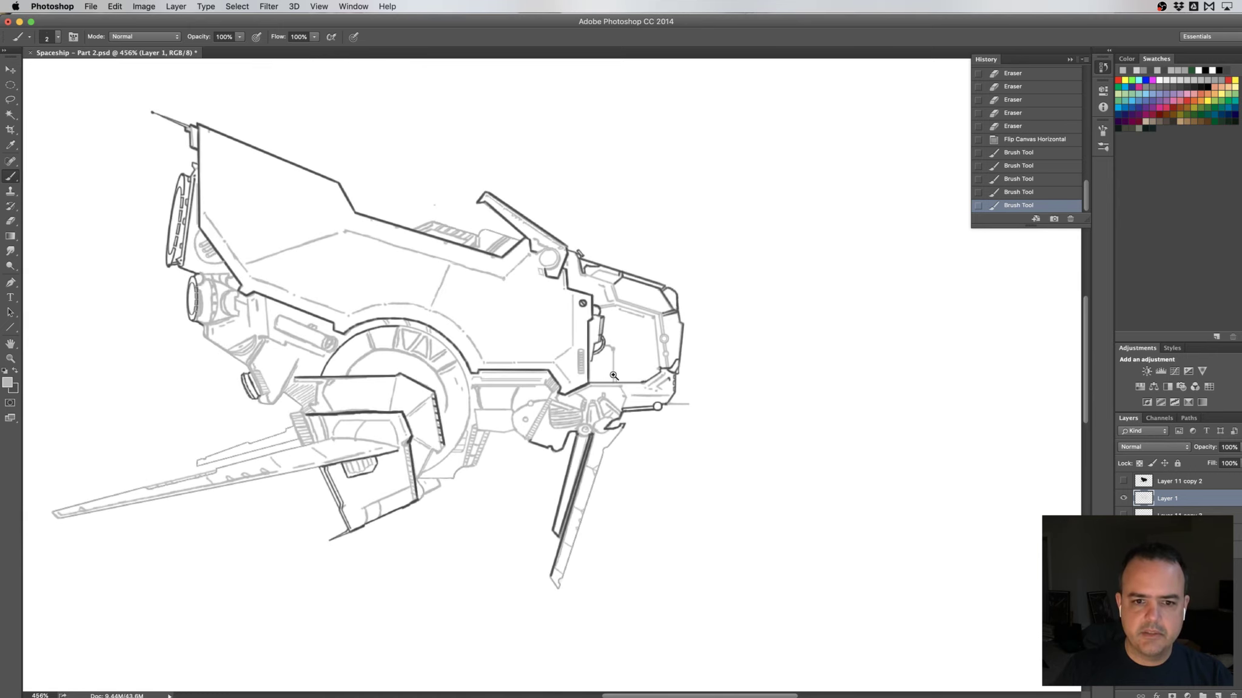
{"action": "scroll", "coordinate": [613, 374], "scroll_direction": "up", "scroll_amount": 2}
{"action": "scroll", "coordinate": [614, 374], "scroll_direction": "up", "scroll_amount": 3}
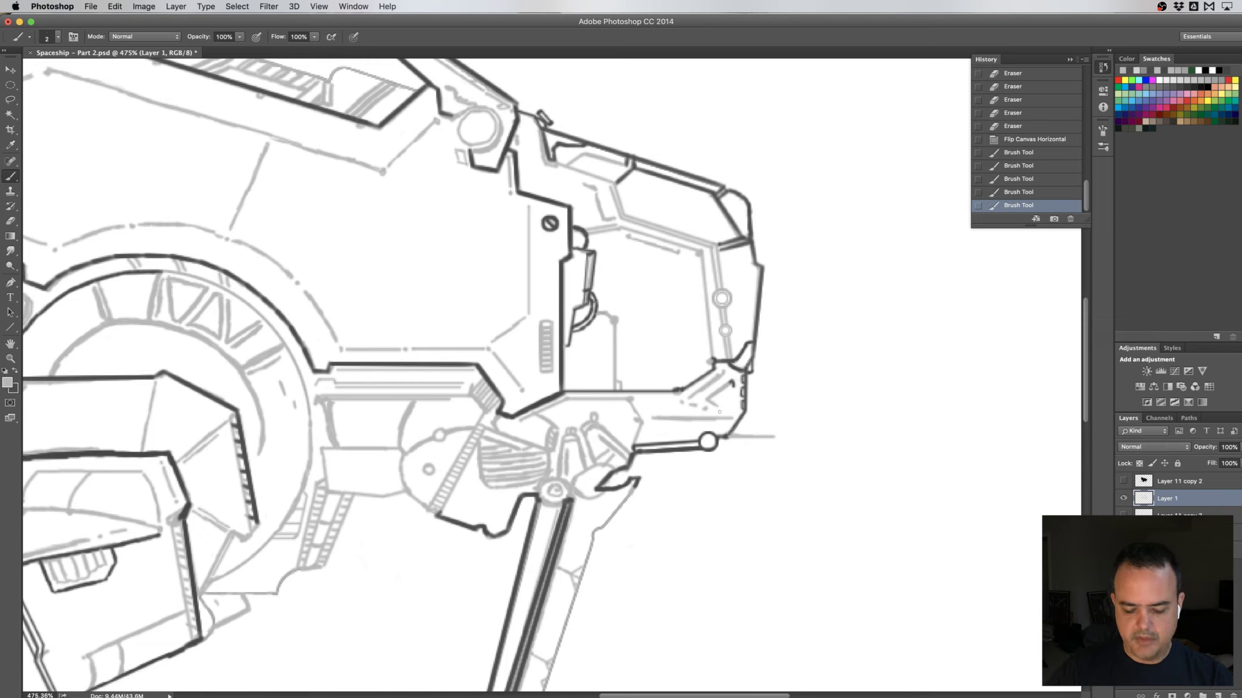
{"action": "key", "text": "e"}
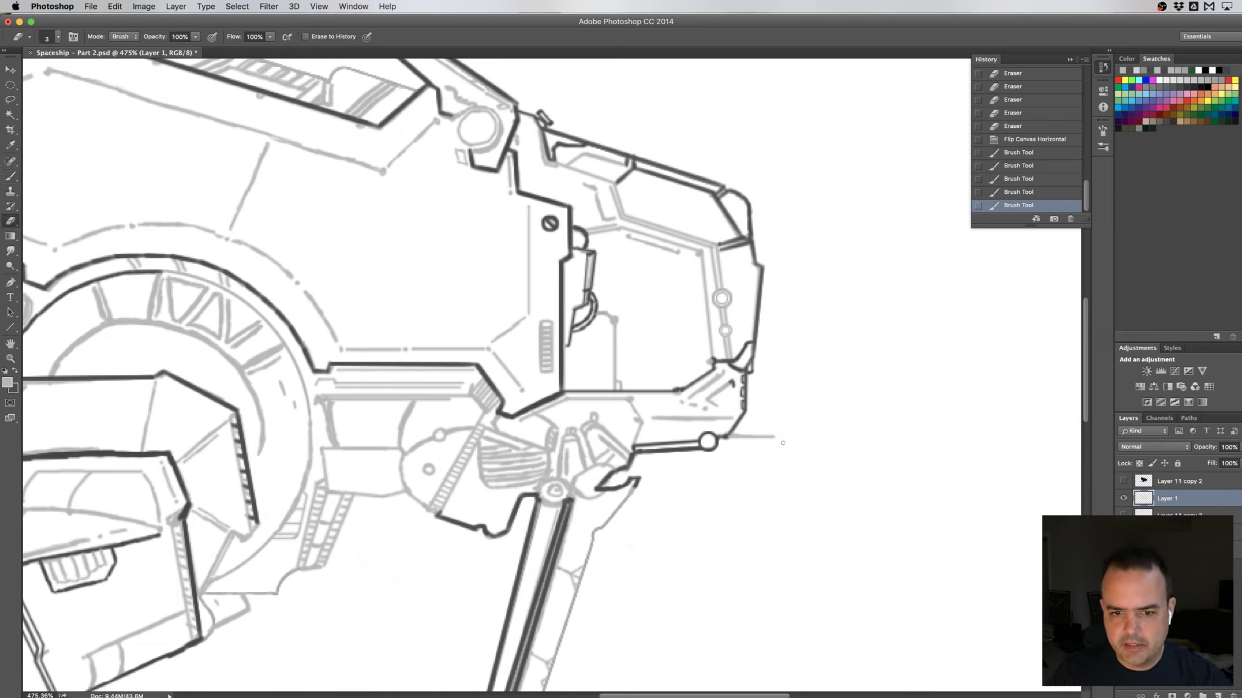
{"action": "left_click_drag", "start_coordinate": [781, 438], "coordinate": [751, 440]}
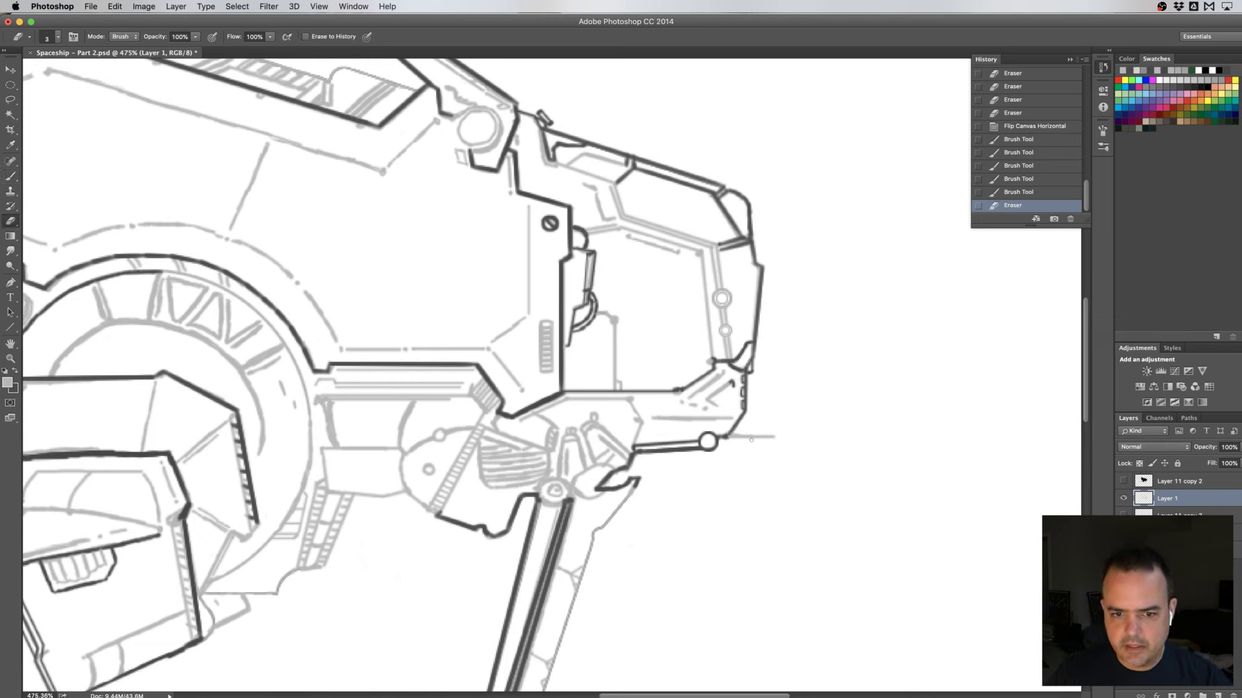
{"action": "left_click", "coordinate": [732, 441]}
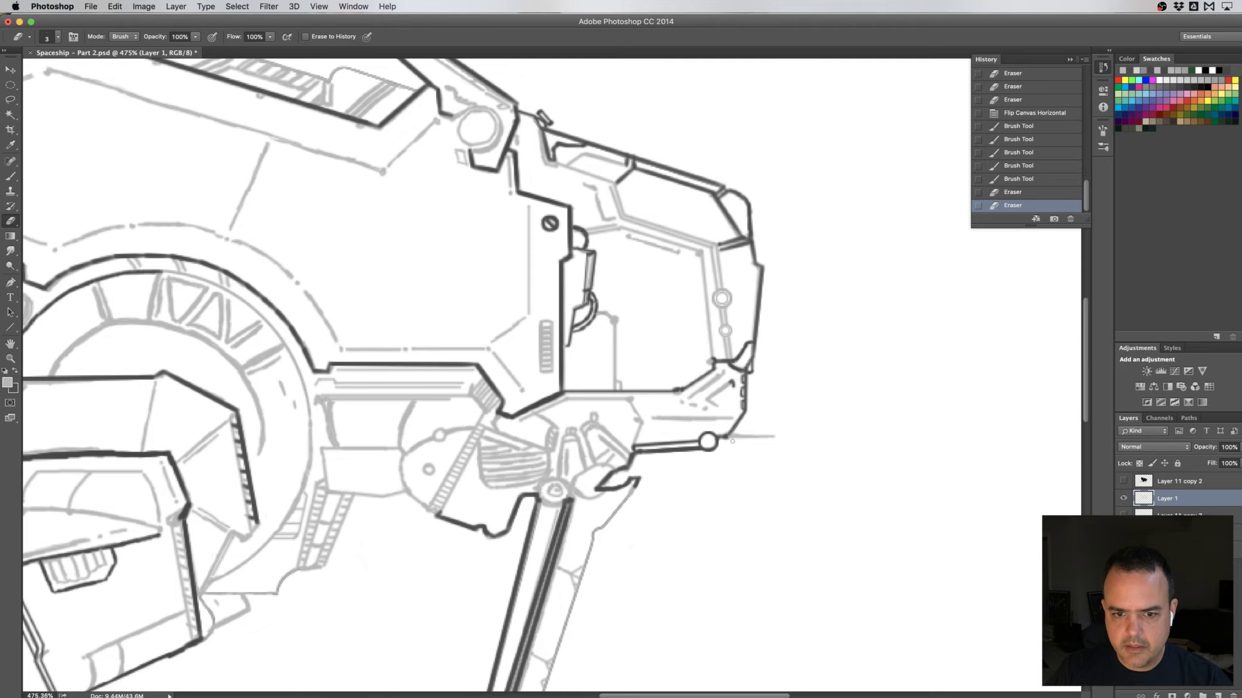
{"action": "left_click", "coordinate": [781, 438]}
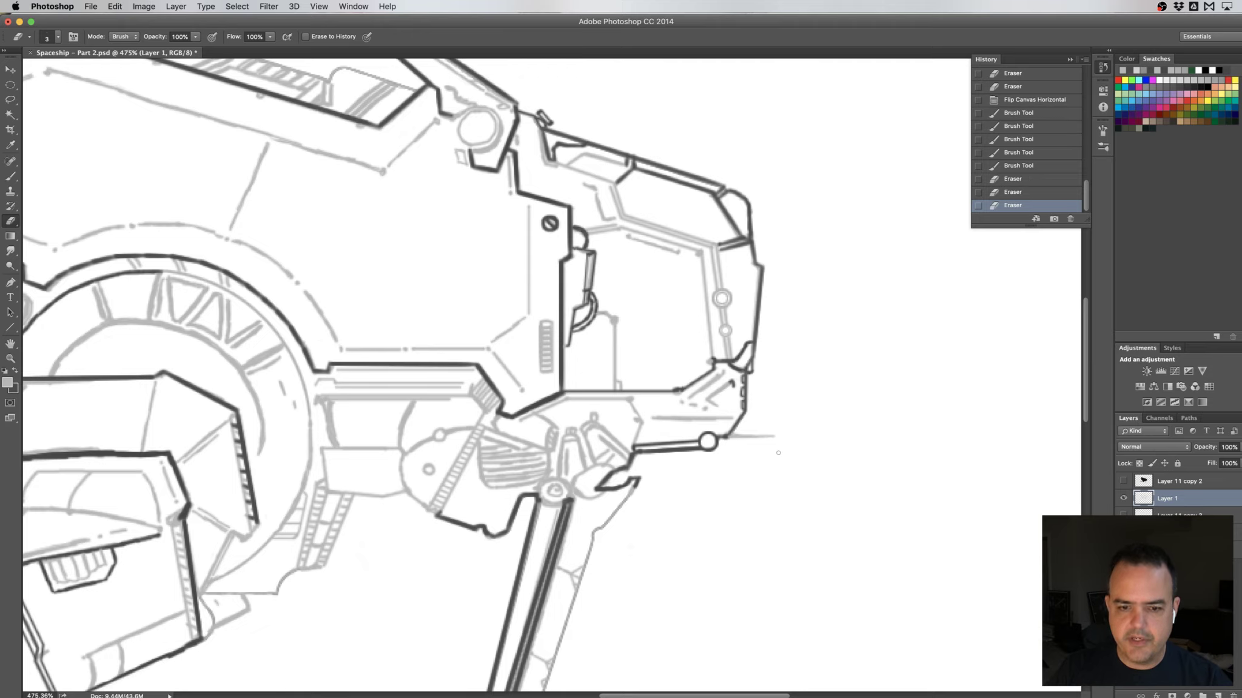
{"action": "mouse_move", "coordinate": [798, 438]}
{"action": "left_mouse_down"}
{"action": "mouse_move", "coordinate": [768, 438]}
{"action": "mouse_move", "coordinate": [723, 470]}
{"action": "left_mouse_up"}
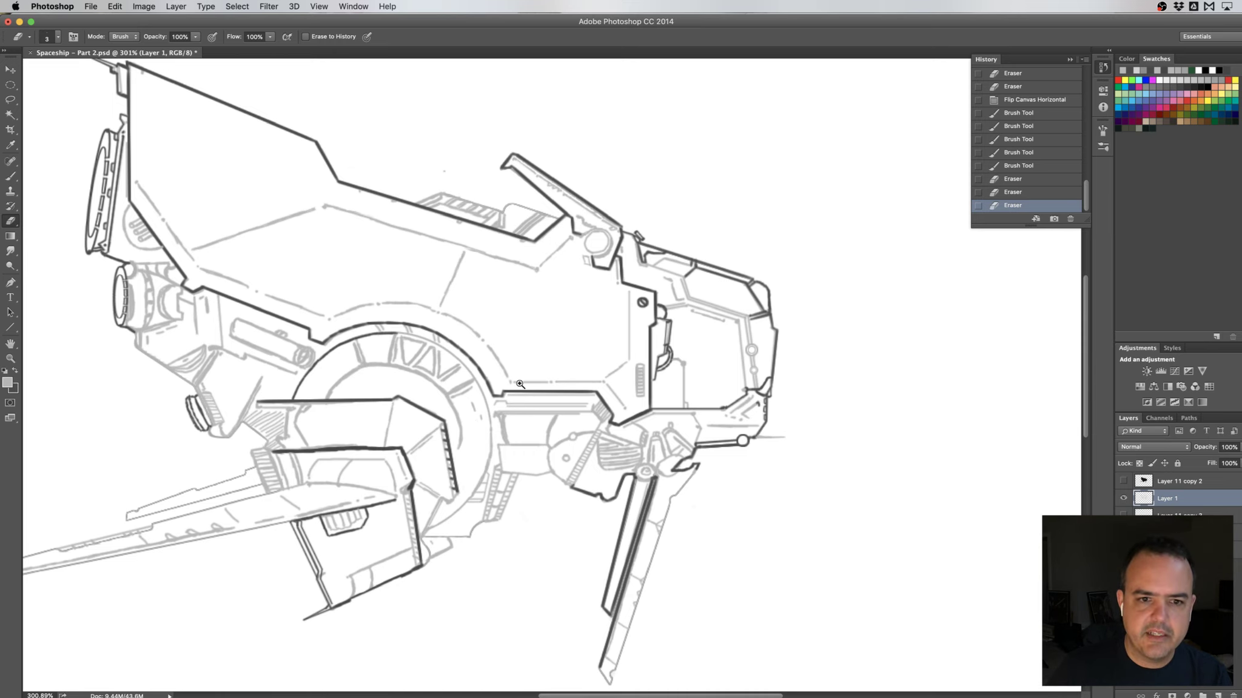
{"action": "scroll", "coordinate": [521, 371], "scroll_direction": "down", "scroll_amount": 3}
{"action": "scroll", "coordinate": [522, 375], "scroll_direction": "up", "scroll_amount": 2}
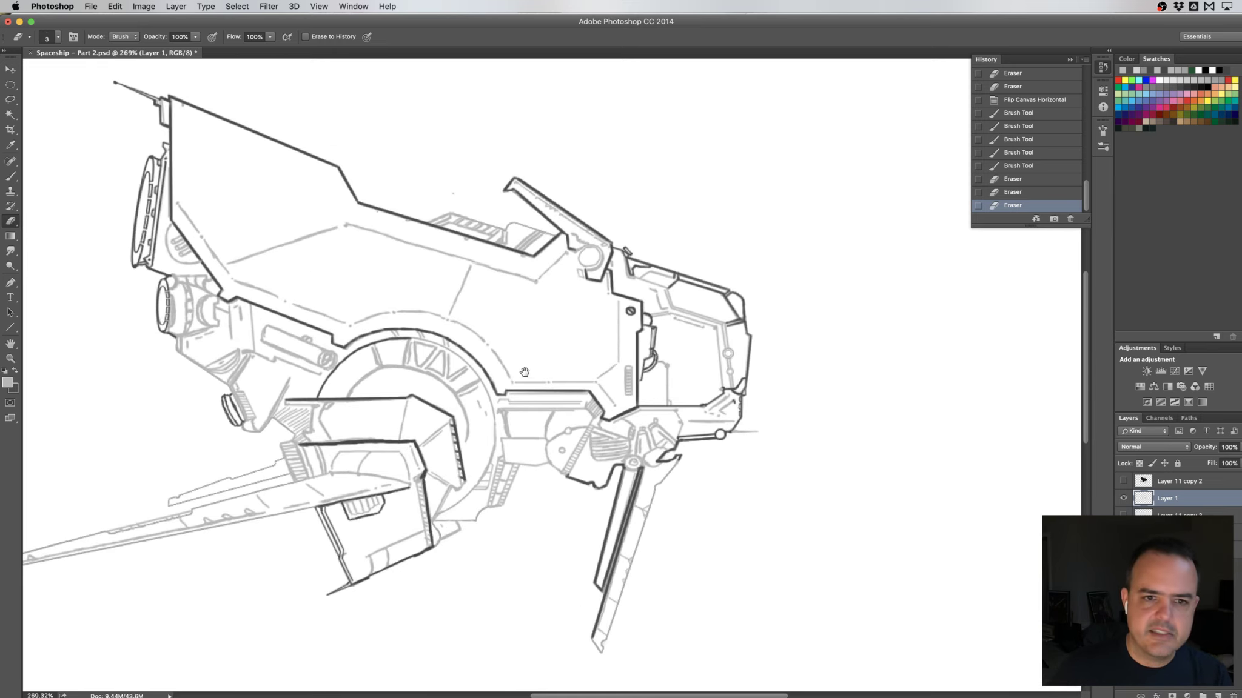
{"action": "left_click_drag", "start_coordinate": [525, 377], "coordinate": [564, 376]}
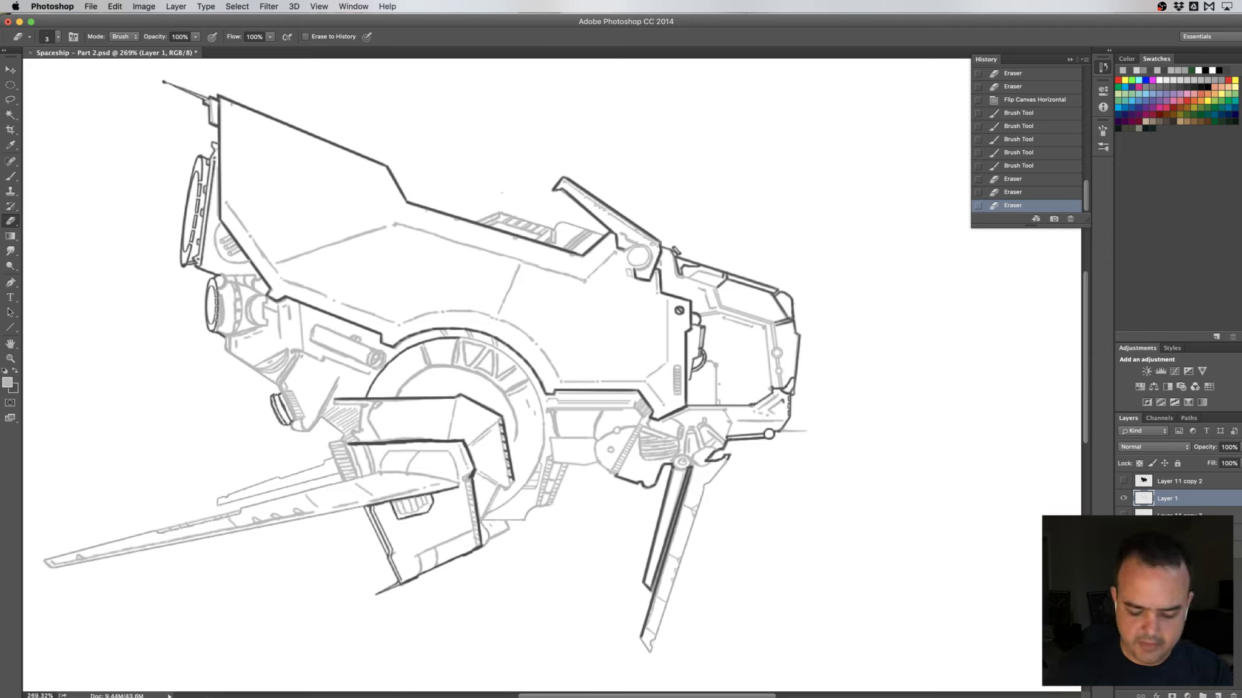
- Flip the whole image horizontally and pan to the top hull and antenna
{"action": "key", "text": "ctrl+shift+h"}
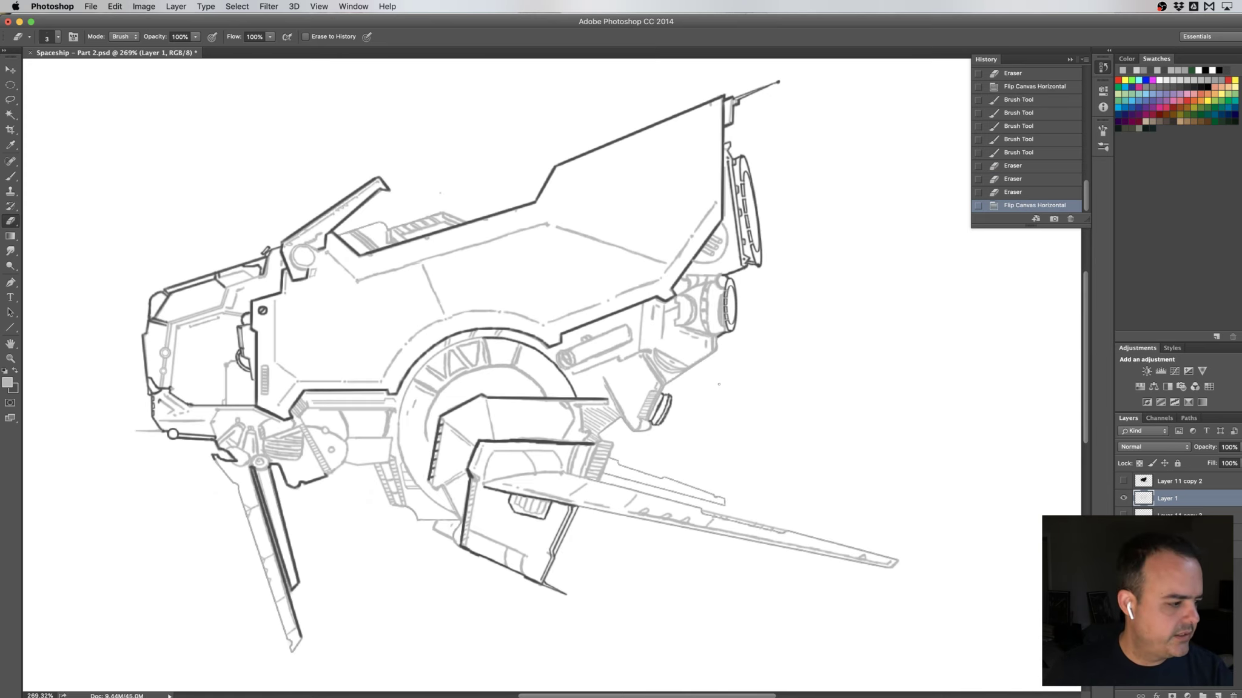
{"action": "left_click_drag", "start_coordinate": [826, 272], "coordinate": [717, 368]}
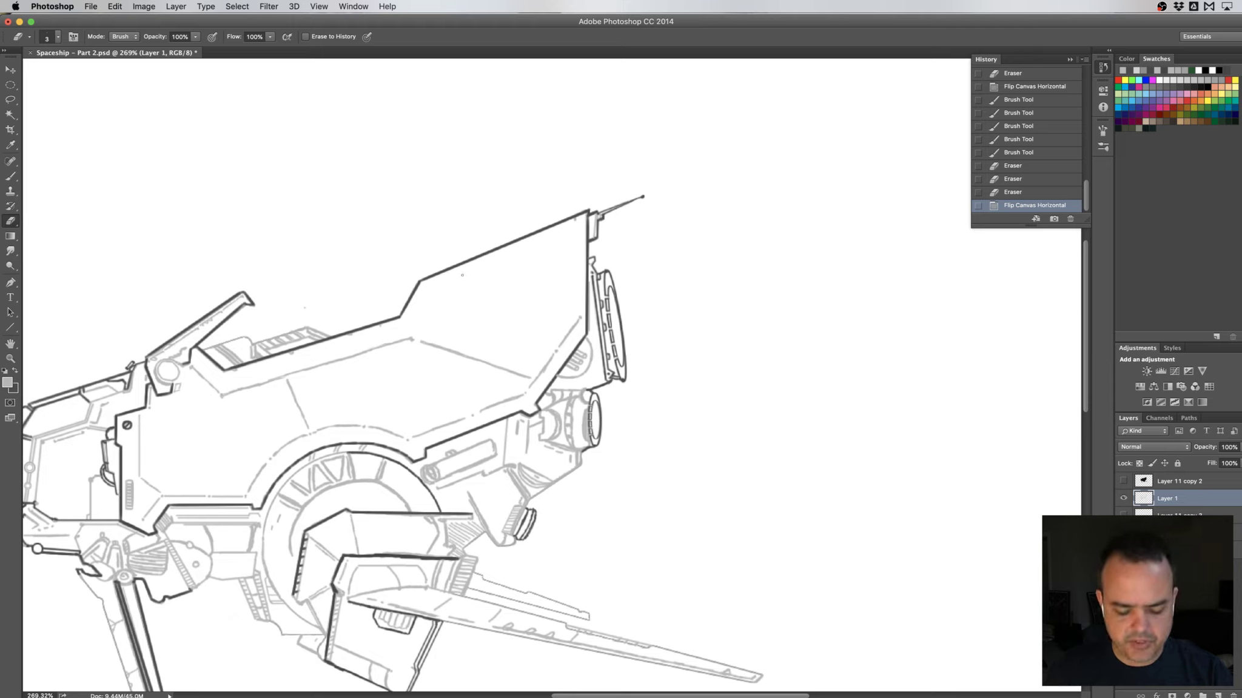
- Lasso the top hull's upper edge together with the antenna tip
{"action": "key", "text": "l"}
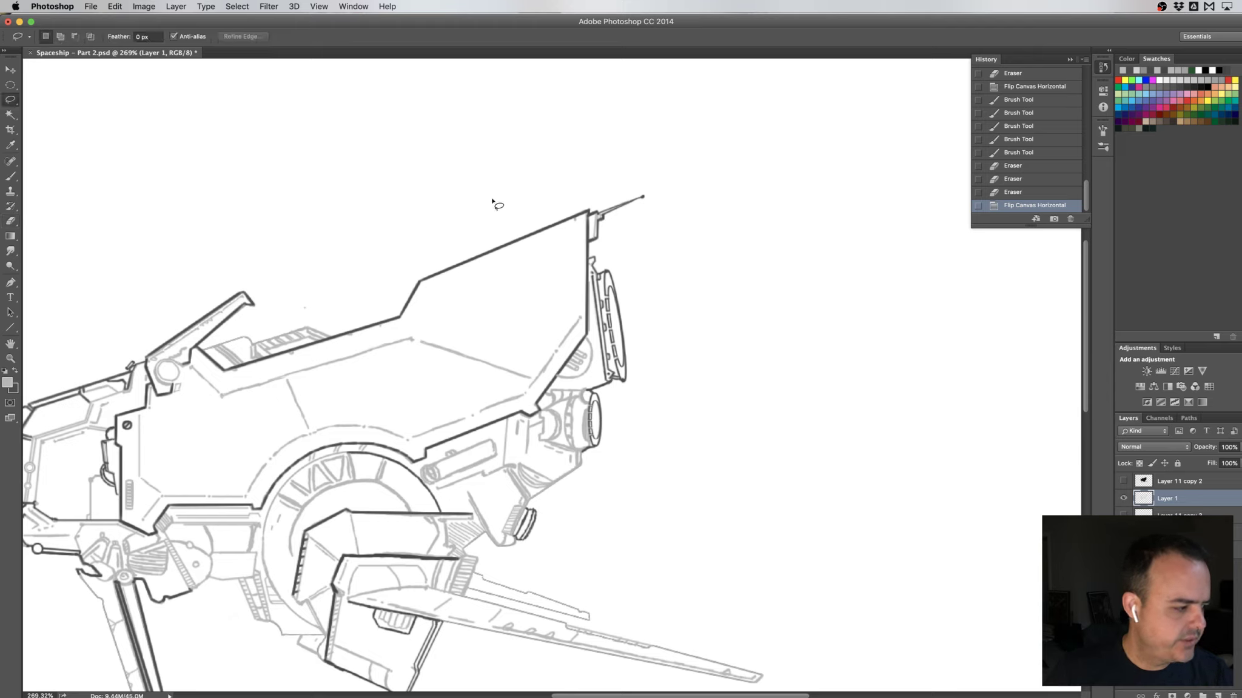
{"action": "mouse_move", "coordinate": [506, 195]}
{"action": "left_mouse_down"}
{"action": "mouse_move", "coordinate": [379, 303]}
{"action": "mouse_move", "coordinate": [506, 303]}
{"action": "left_mouse_up"}
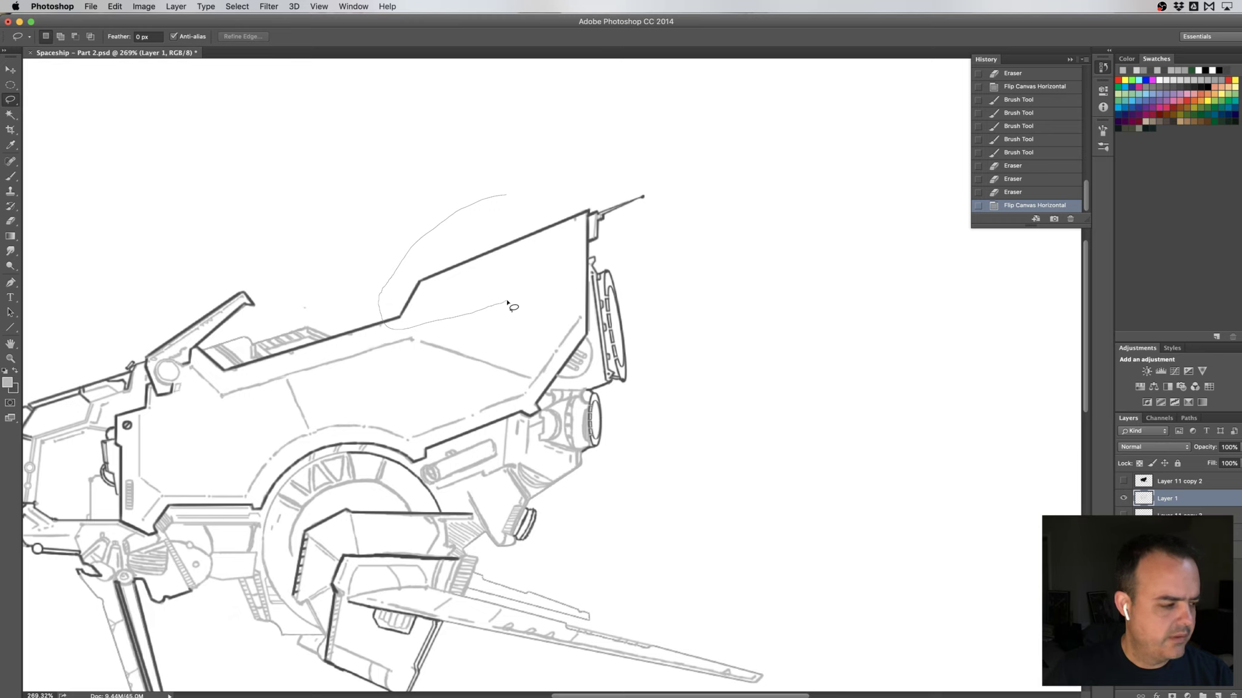
{"action": "left_click_drag", "start_coordinate": [507, 302], "coordinate": [507, 301]}
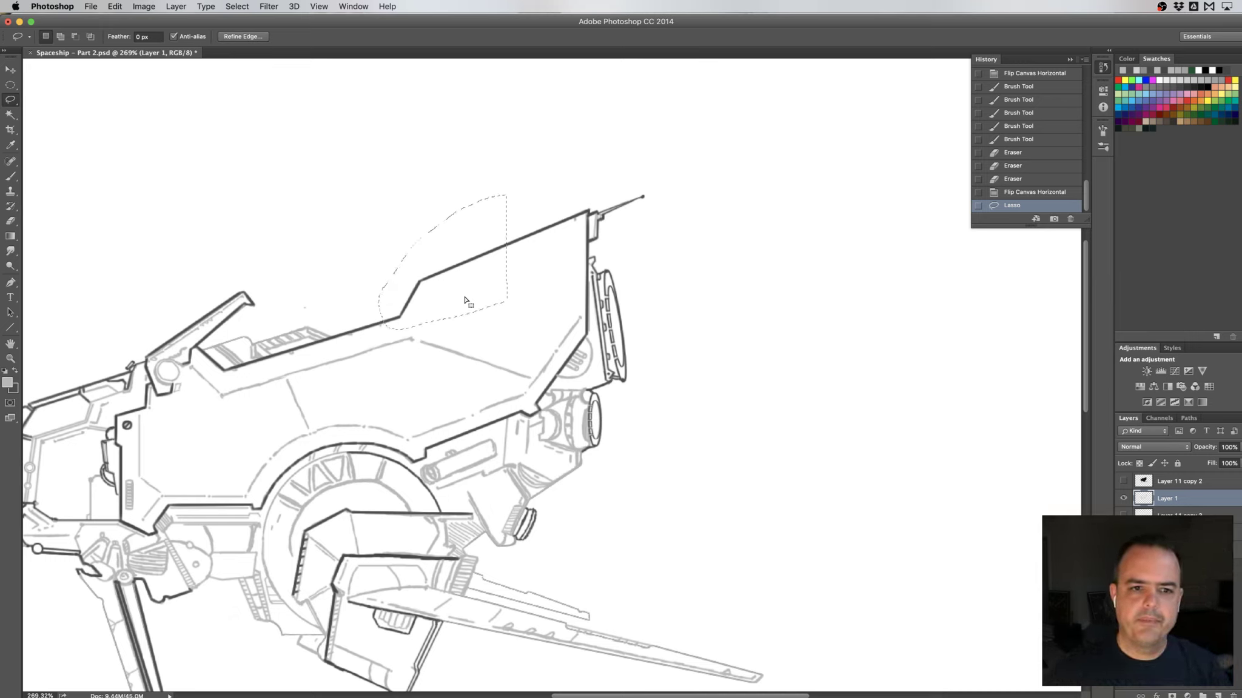
{"action": "left_click_drag", "start_coordinate": [521, 188], "coordinate": [405, 274]}
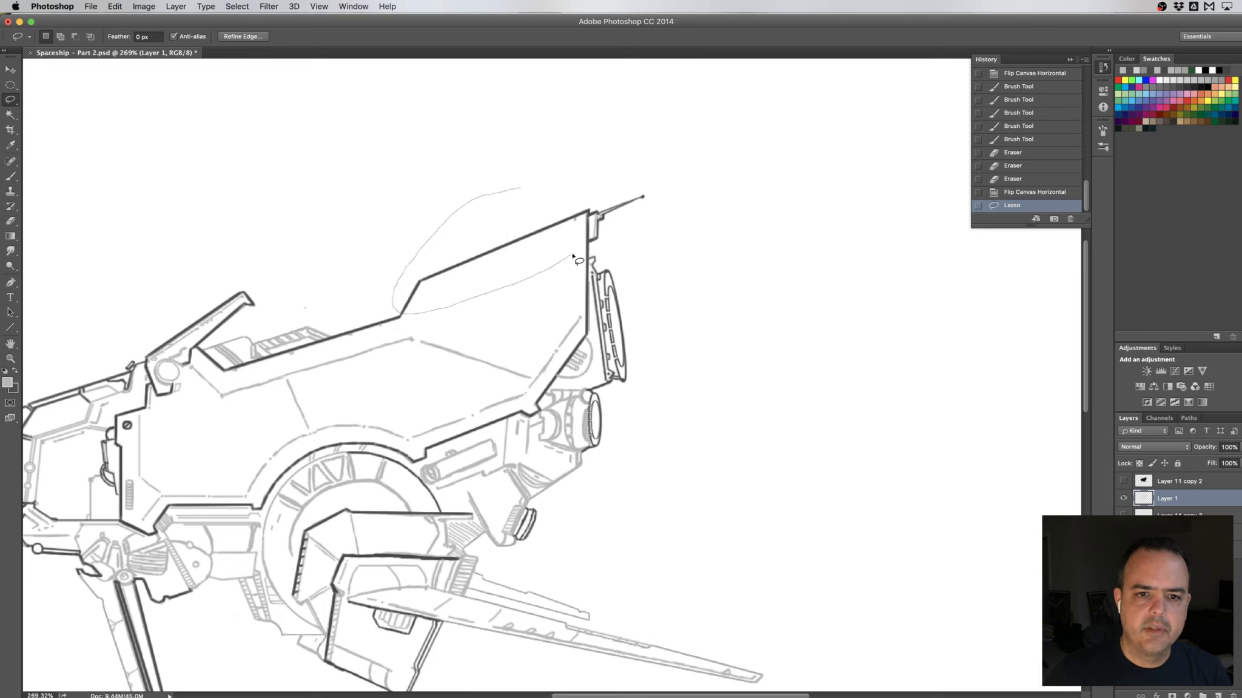
{"action": "left_click_drag", "start_coordinate": [490, 294], "coordinate": [529, 189]}
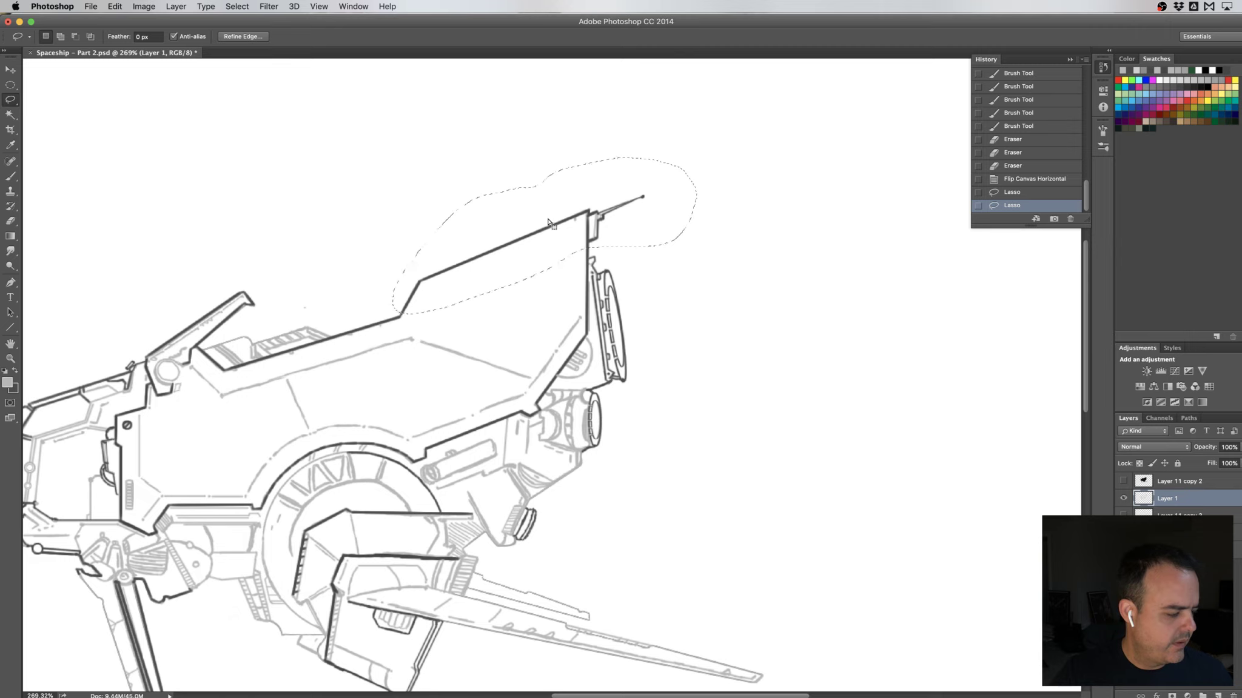
- Free-transform the selection and switch it through Skew and Distort to Warp mode
{"action": "right_click", "coordinate": [534, 255]}
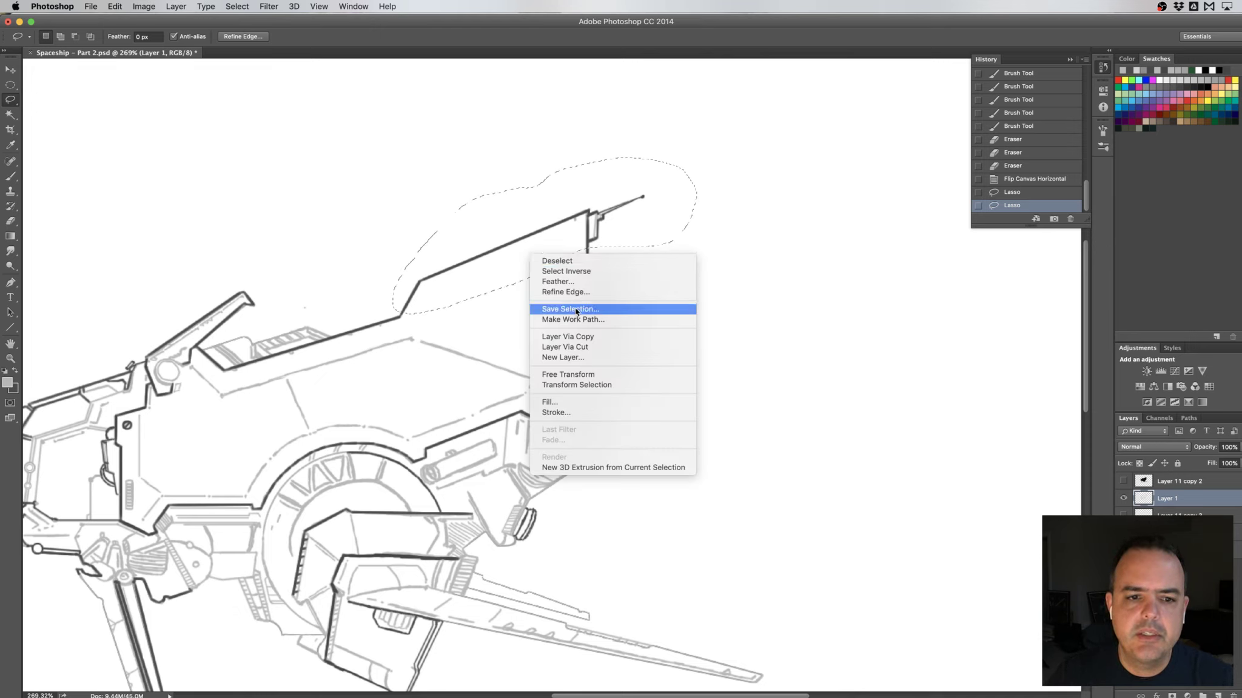
{"action": "left_click", "coordinate": [573, 376]}
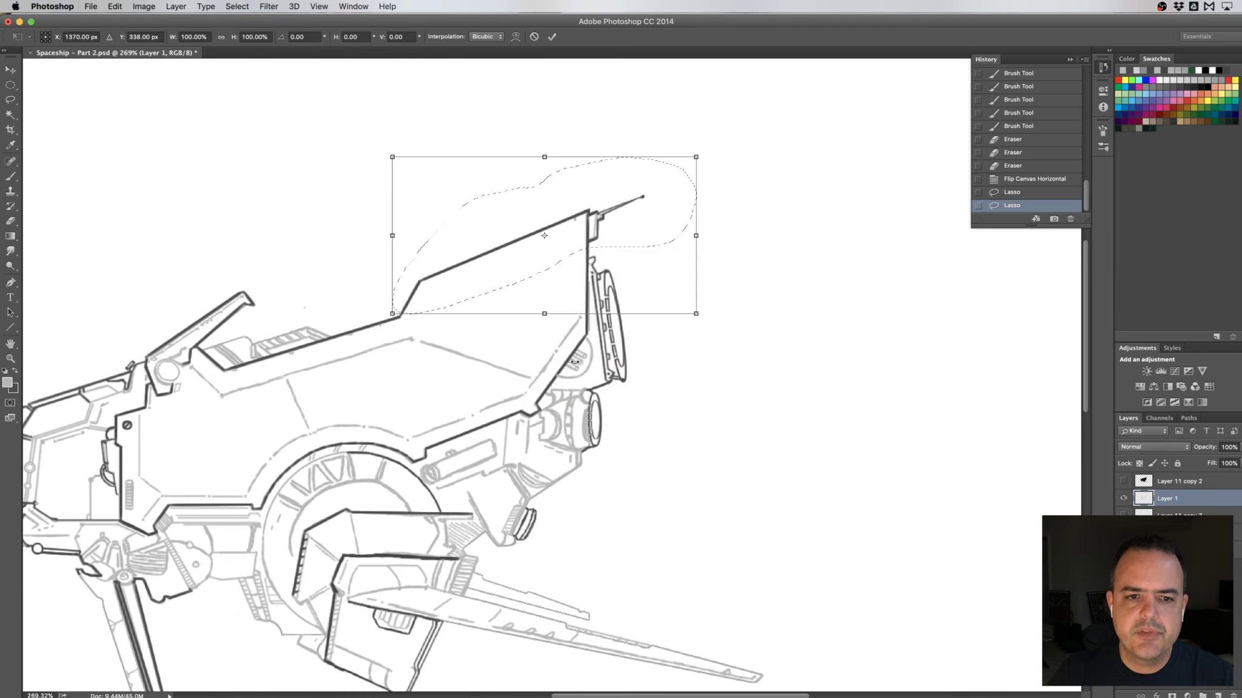
{"action": "right_click", "coordinate": [549, 244]}
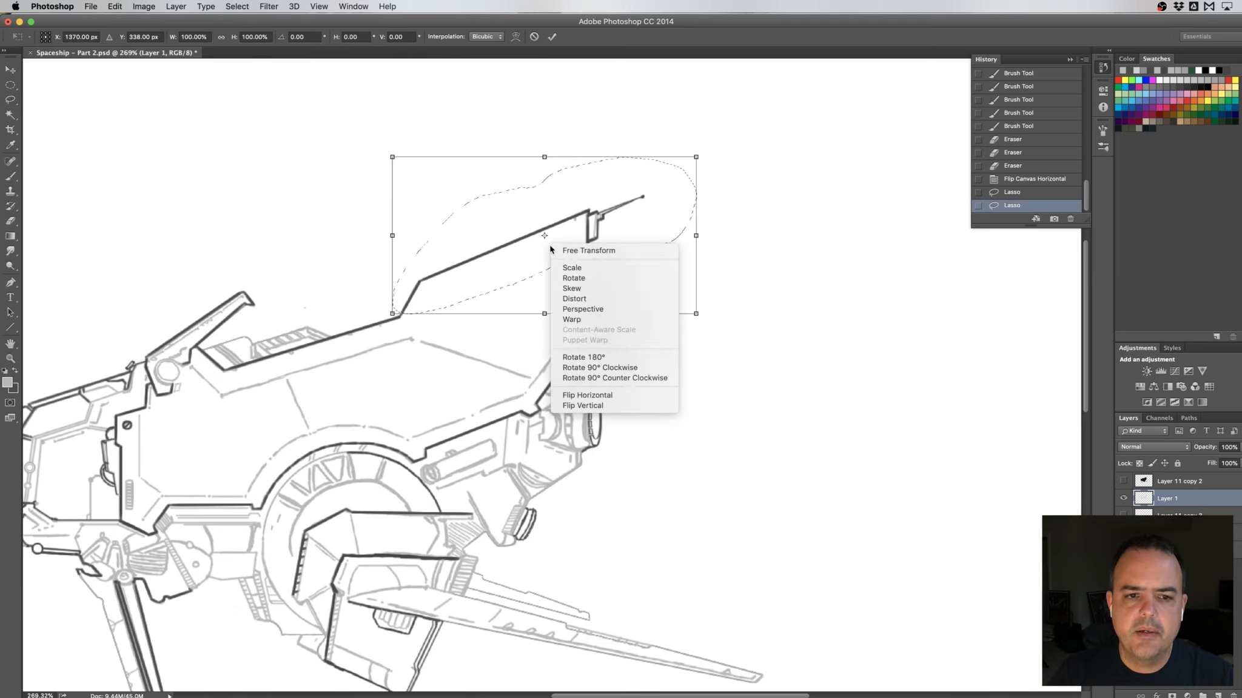
{"action": "left_click", "coordinate": [588, 288]}
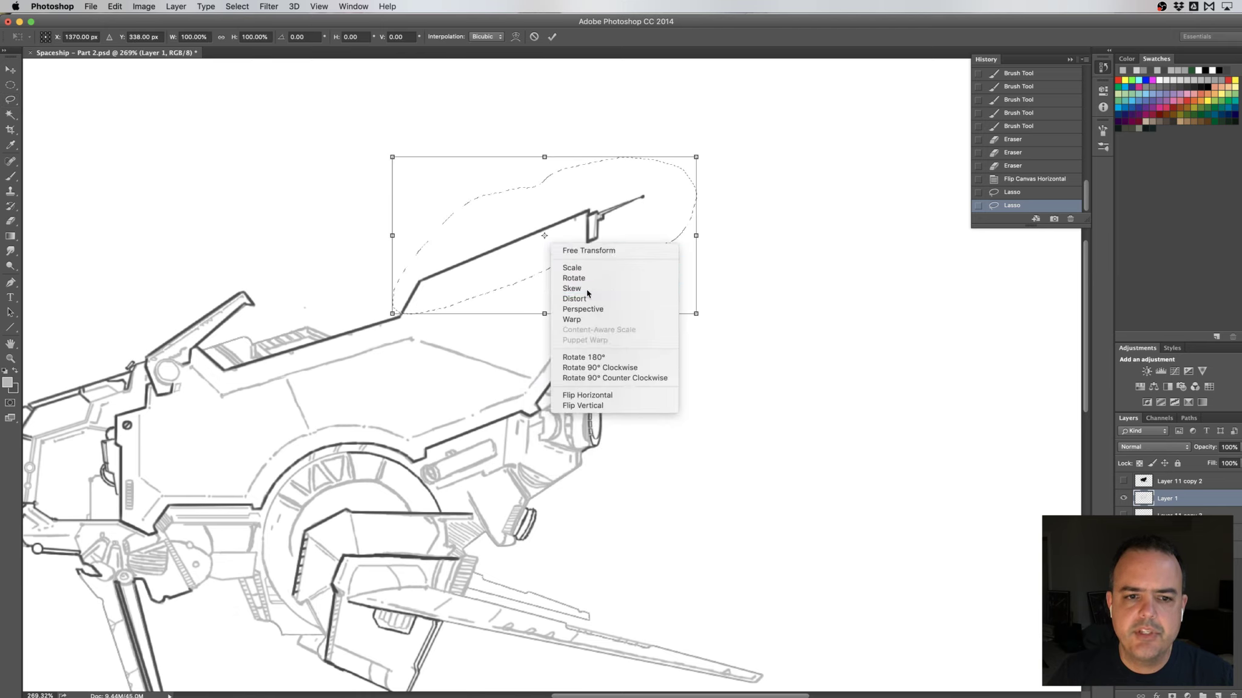
{"action": "right_click", "coordinate": [554, 246]}
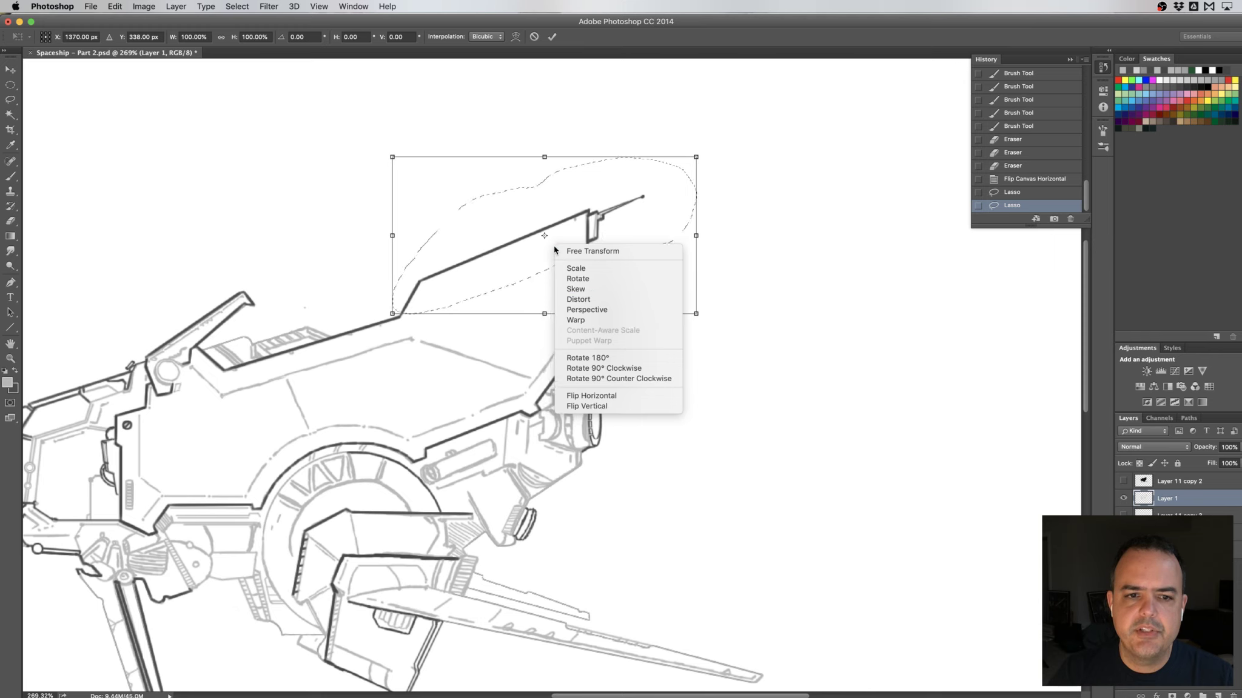
{"action": "left_click", "coordinate": [587, 299]}
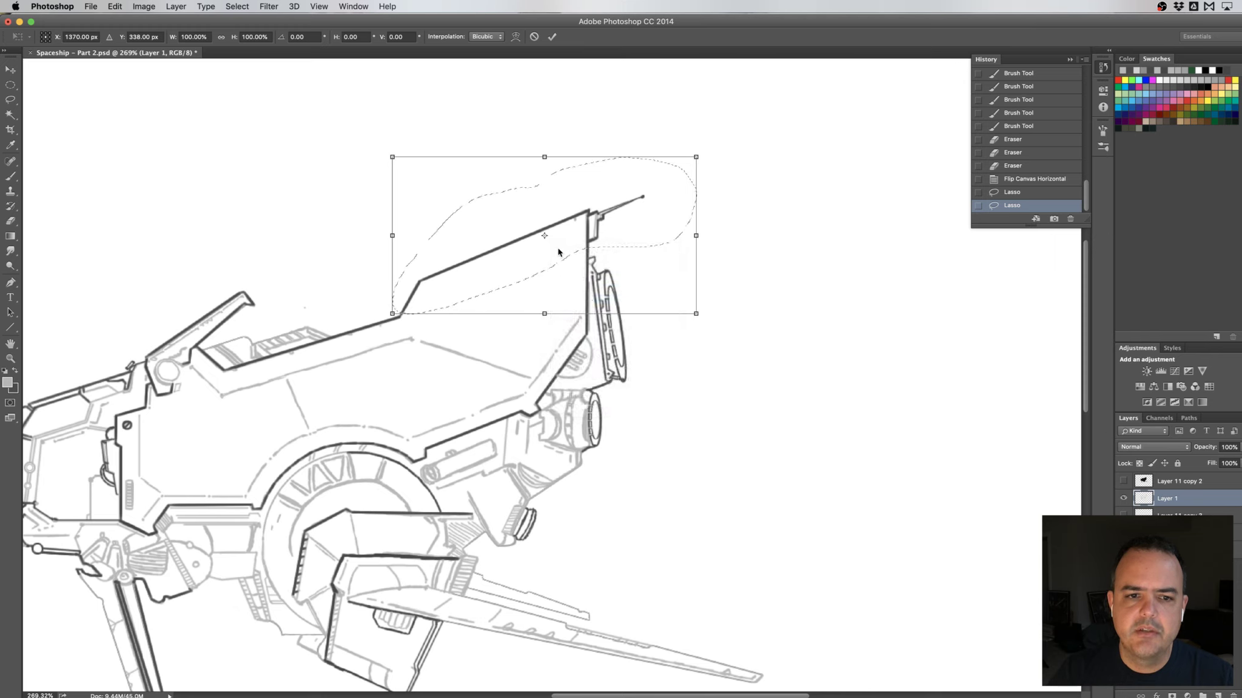
{"action": "right_click", "coordinate": [558, 253]}
{"action": "left_click", "coordinate": [587, 322]}
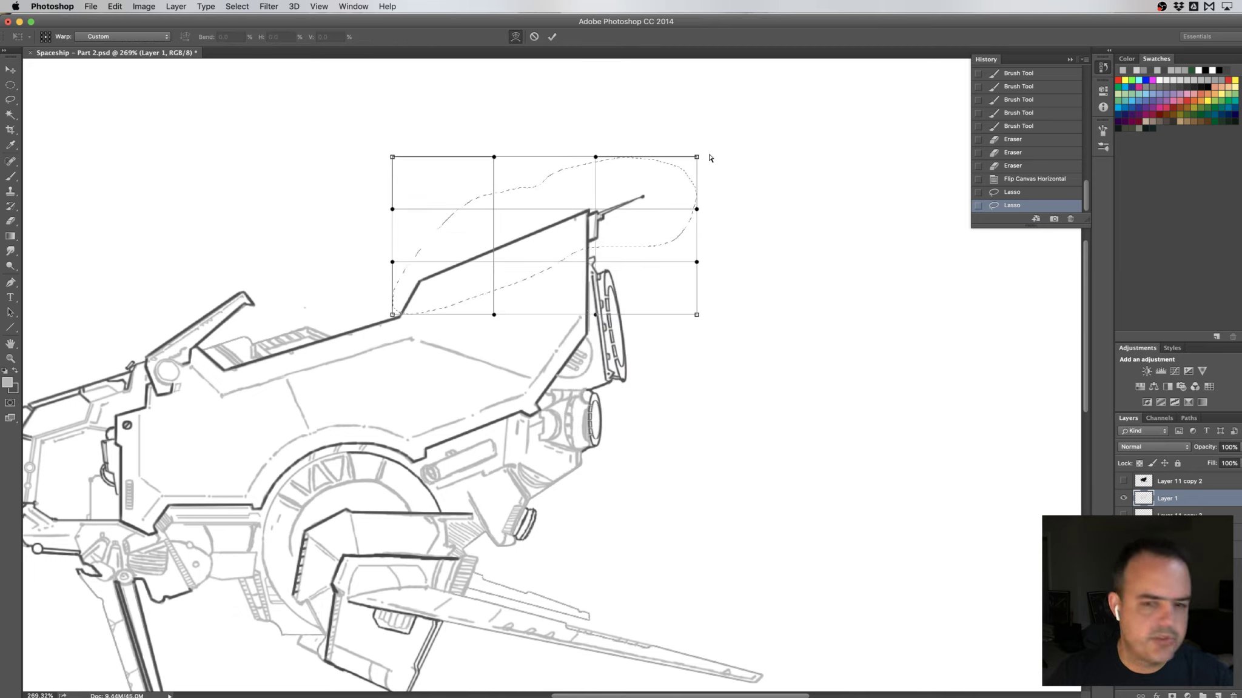
- Drag the warp handles to slant the antenna up-right and reshape the hull edge
{"action": "left_click_drag", "start_coordinate": [697, 158], "coordinate": [932, 90]}
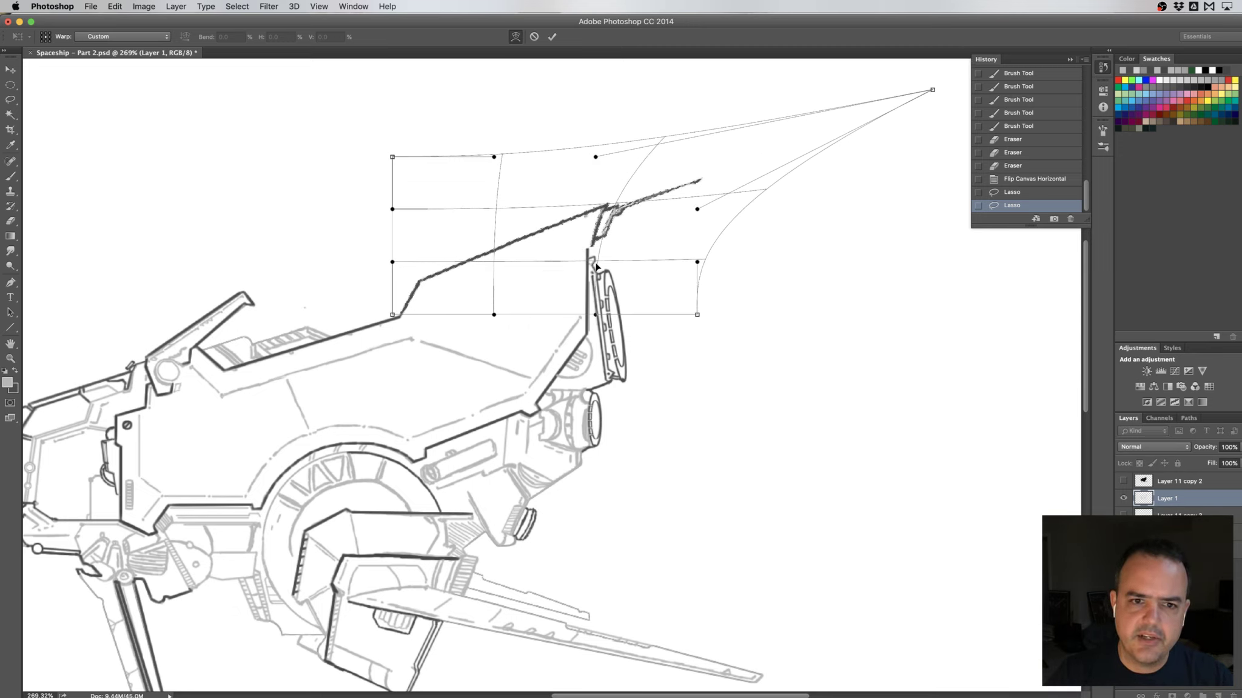
{"action": "left_click_drag", "start_coordinate": [597, 263], "coordinate": [595, 263]}
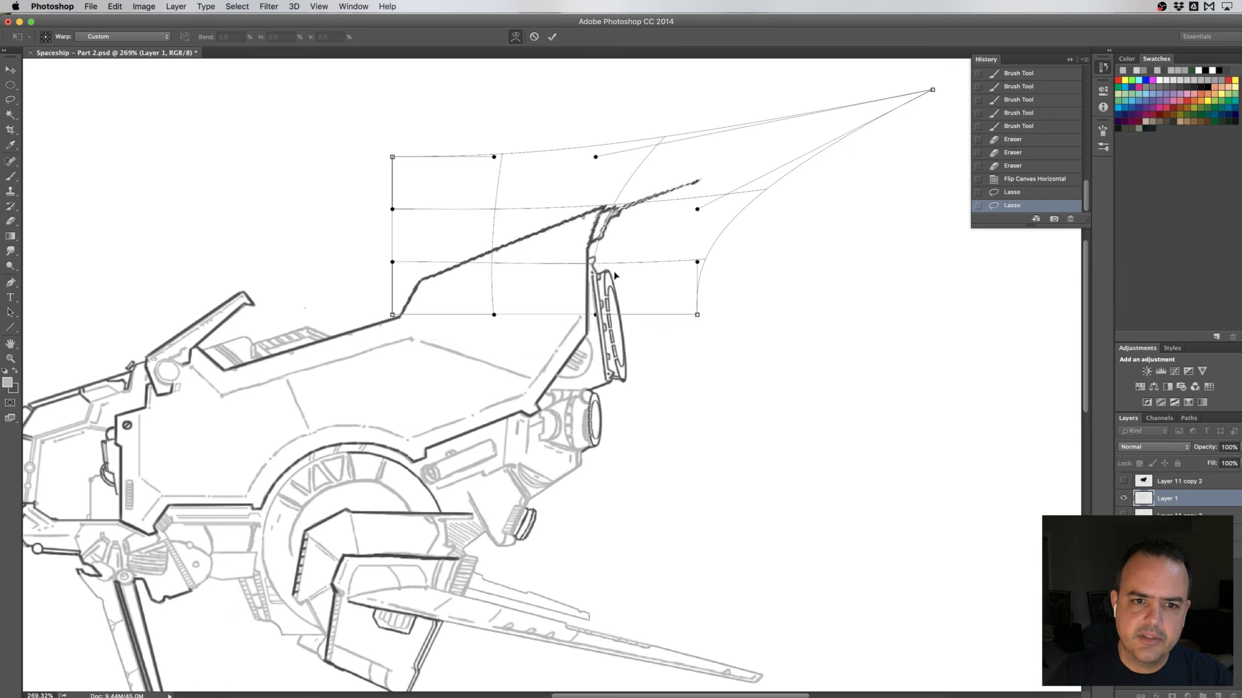
{"action": "left_click_drag", "start_coordinate": [697, 262], "coordinate": [667, 263]}
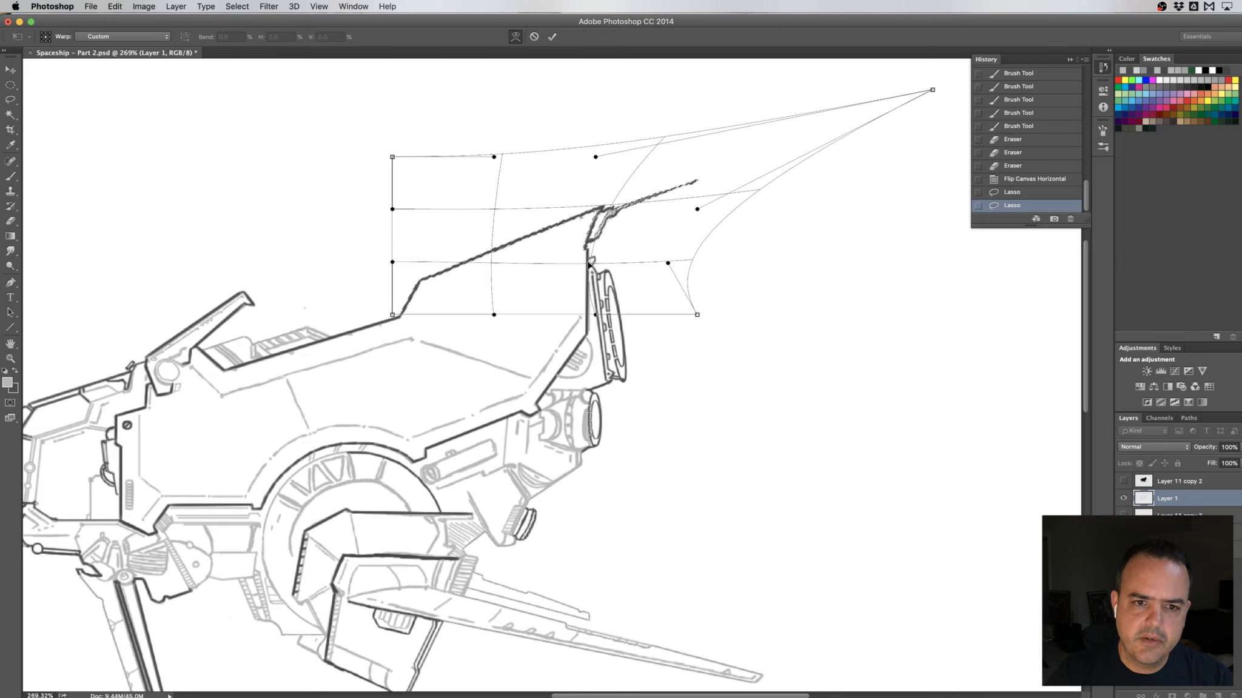
{"action": "left_click_drag", "start_coordinate": [588, 264], "coordinate": [591, 265]}
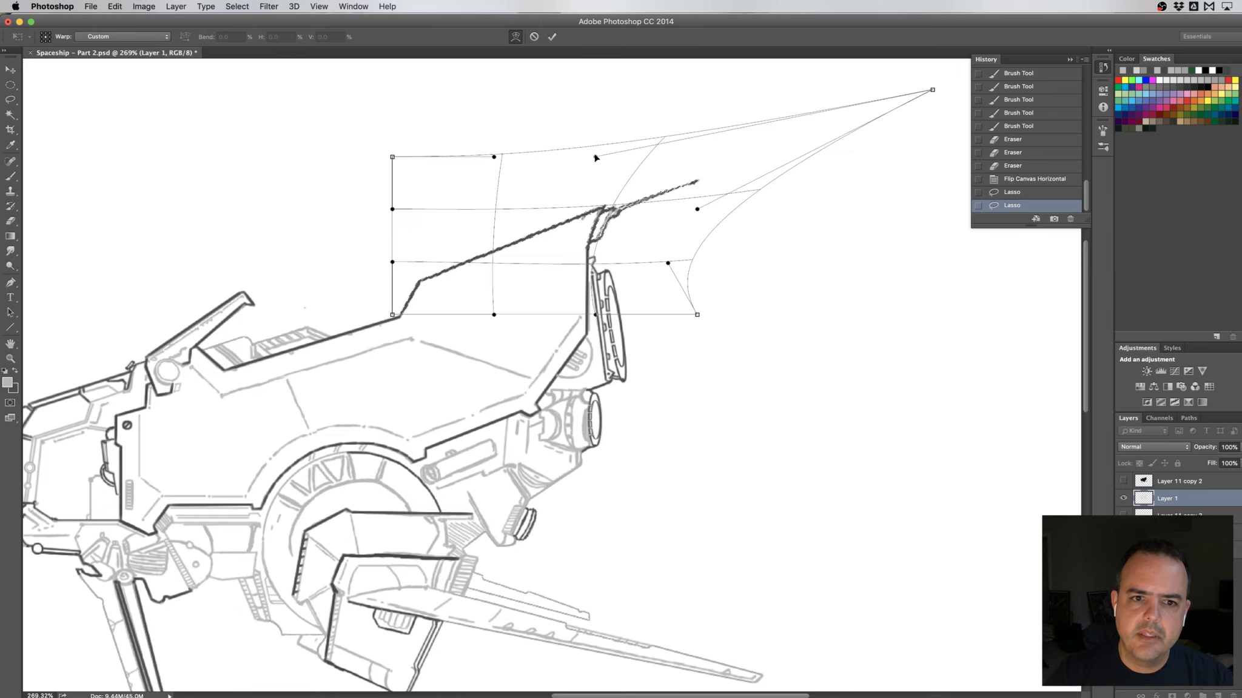
{"action": "mouse_move", "coordinate": [596, 158]}
{"action": "left_mouse_down"}
{"action": "mouse_move", "coordinate": [593, 172]}
{"action": "mouse_move", "coordinate": [601, 153]}
{"action": "left_mouse_up"}
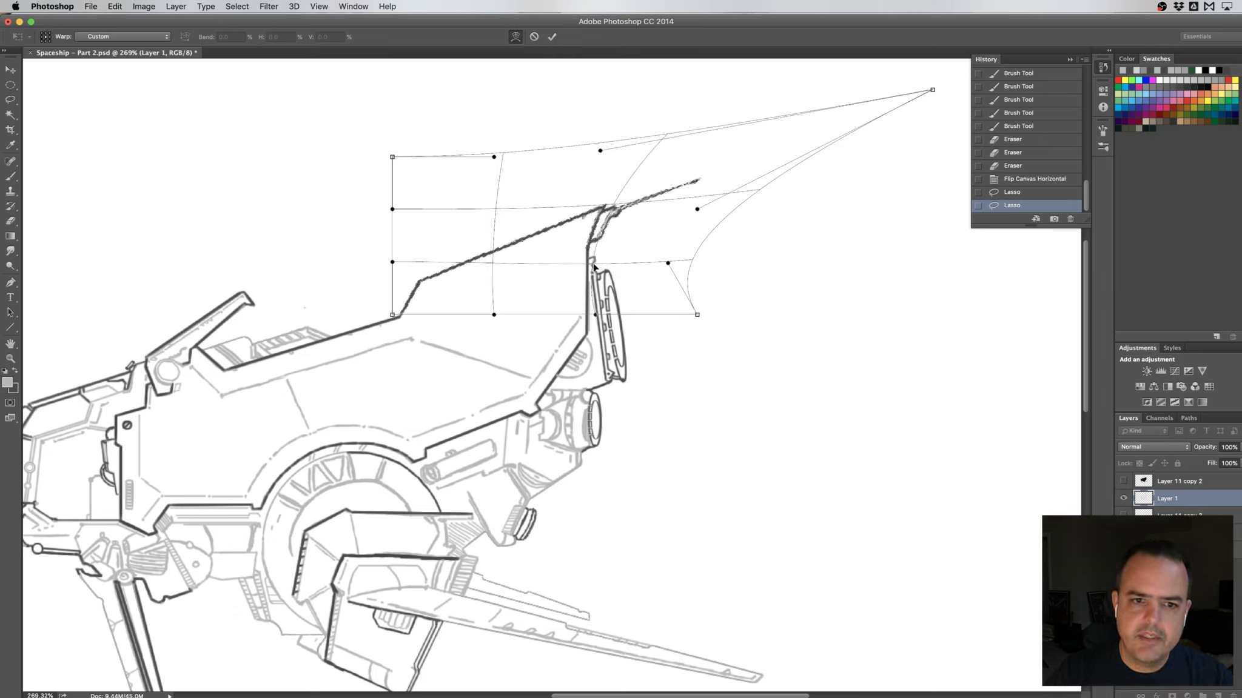
{"action": "left_click_drag", "start_coordinate": [593, 265], "coordinate": [601, 263]}
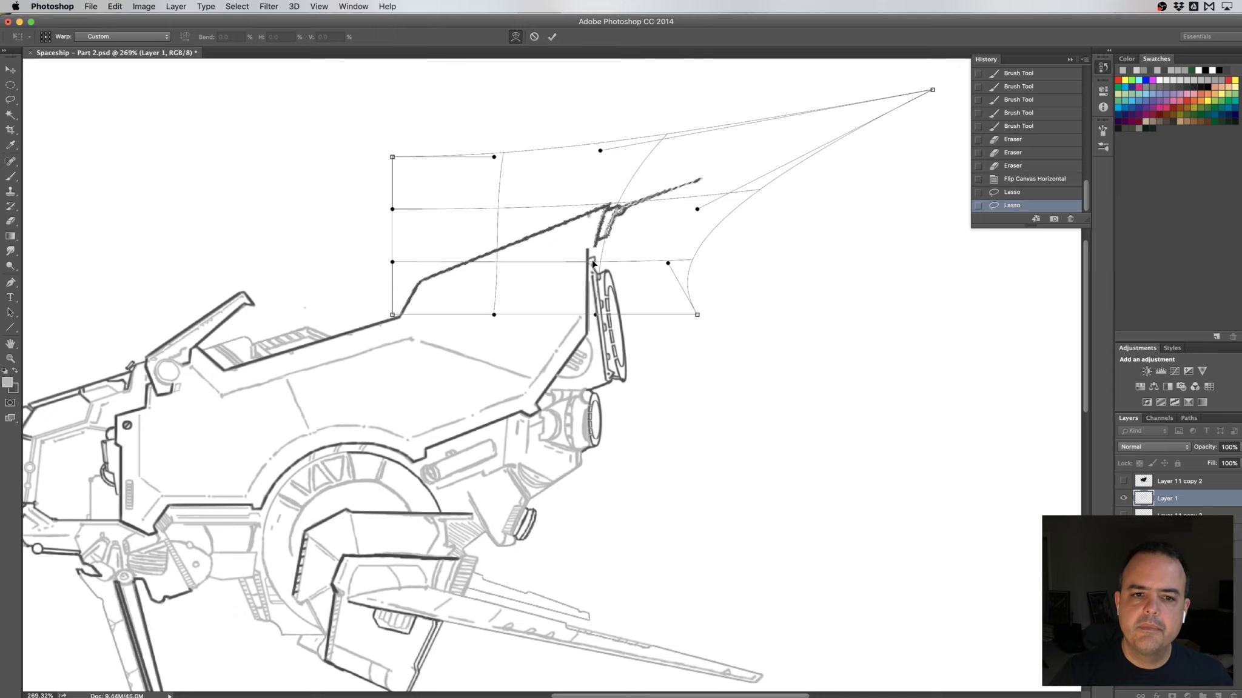
- Commit the hull warp, release the selection, and undo a test brush stroke
{"action": "key", "text": "Return"}
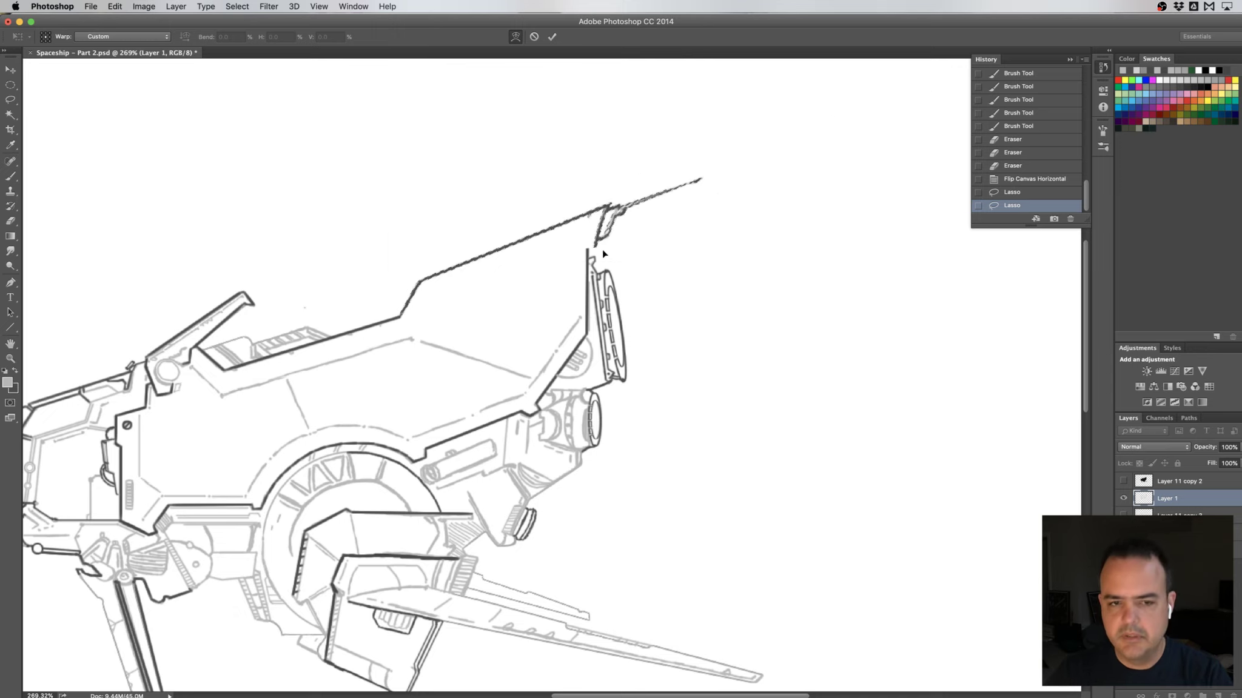
{"action": "key", "text": "b"}
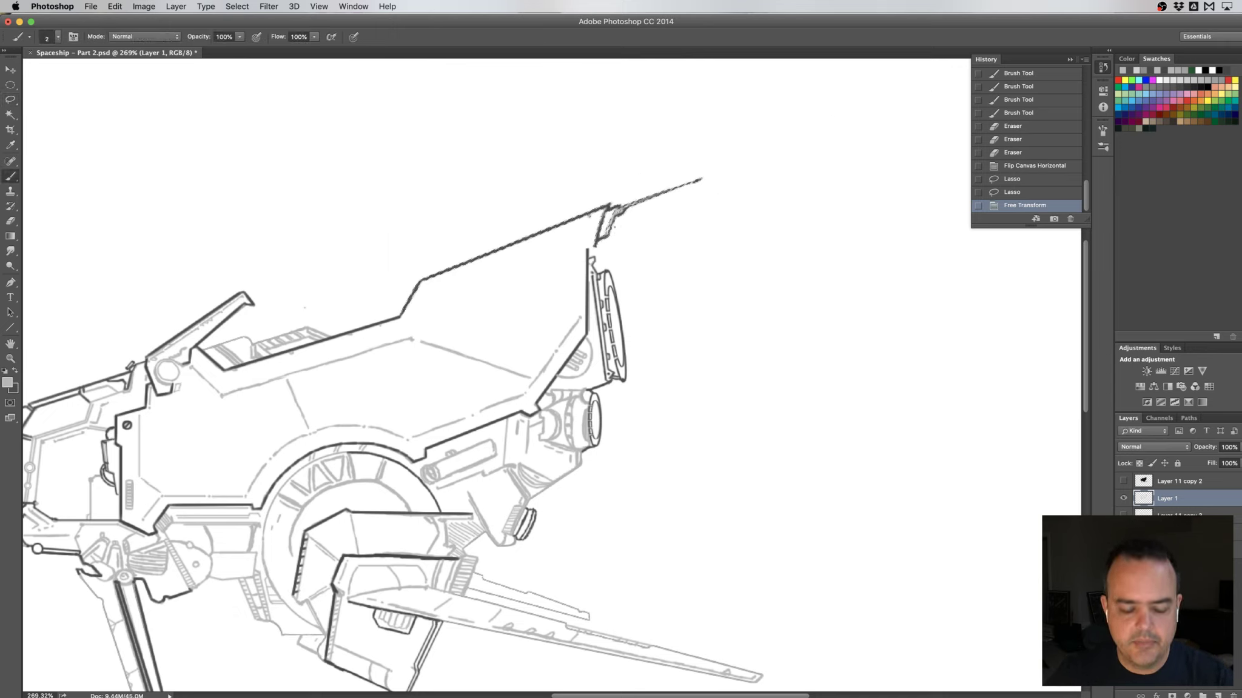
{"action": "key", "text": "ctrl+d"}
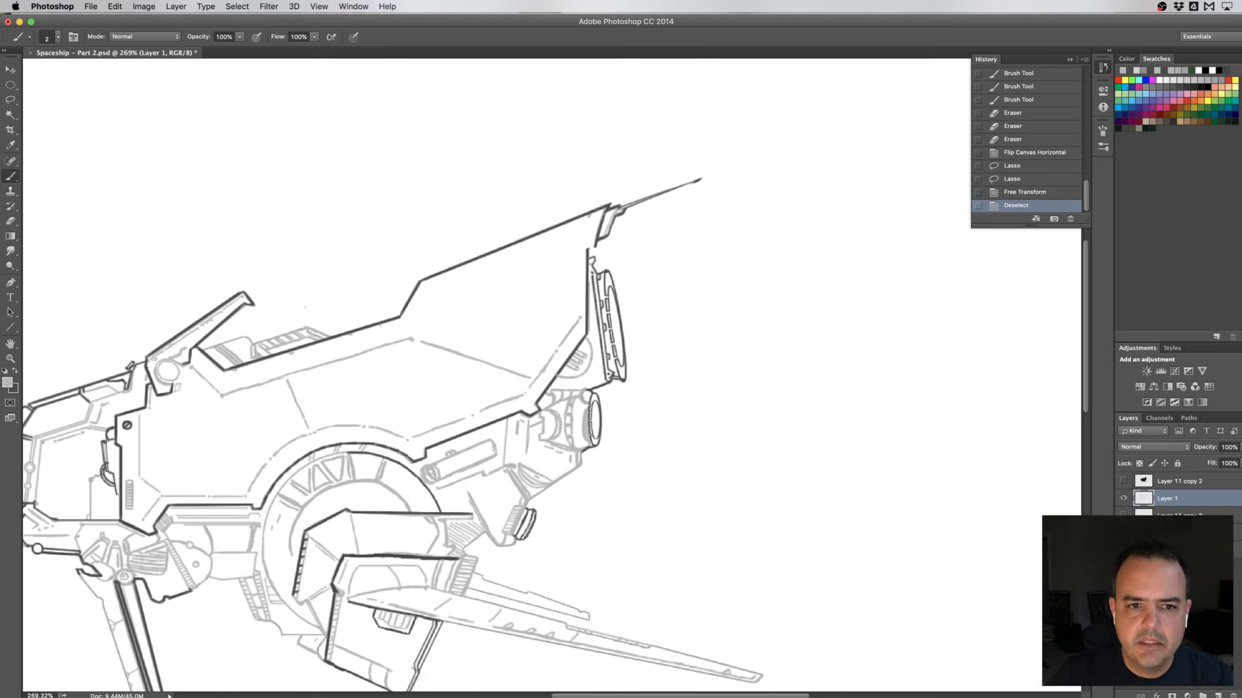
{"action": "left_click_drag", "start_coordinate": [625, 200], "coordinate": [698, 180]}
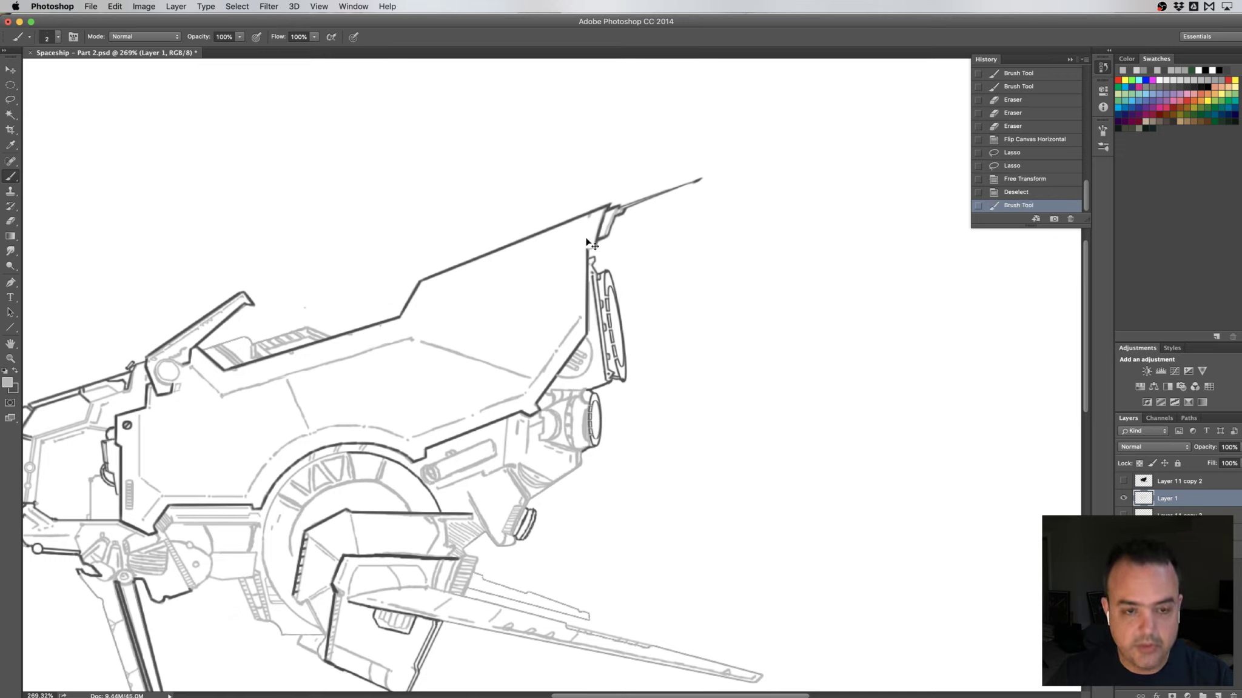
{"action": "key", "text": "ctrl+z"}
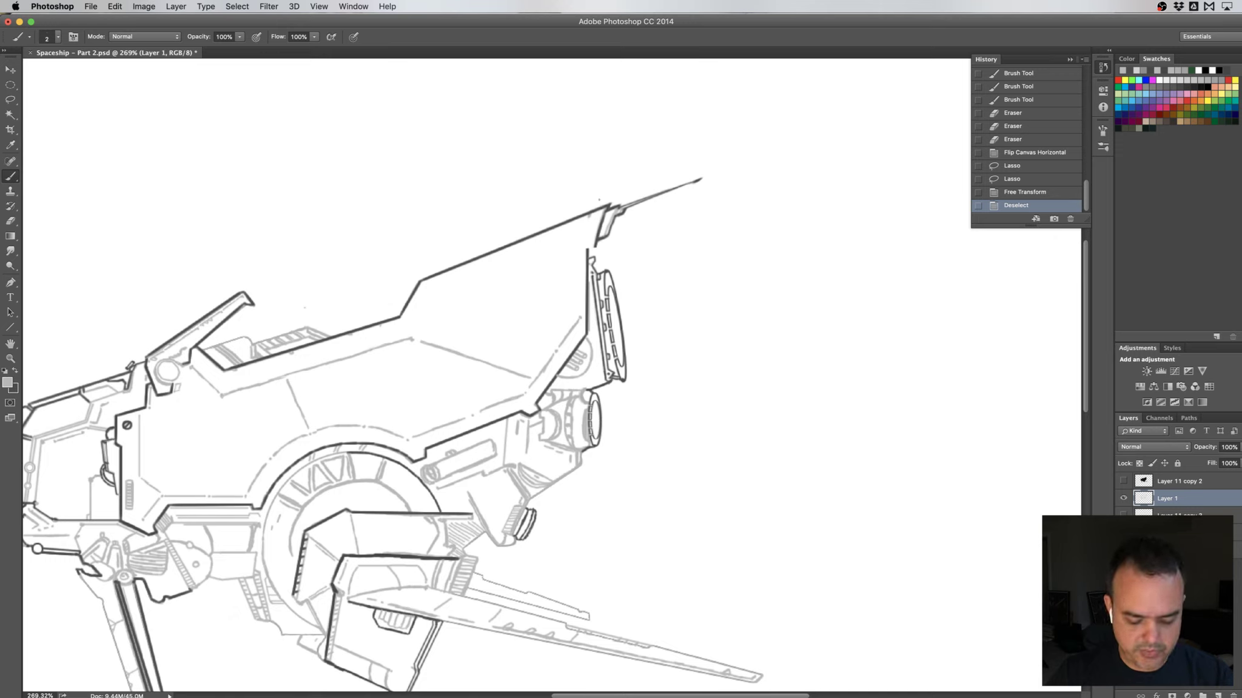
- Ink a small dark size-3 touch-up joining the hull corner near the antenna
{"action": "key", "text": "x"}
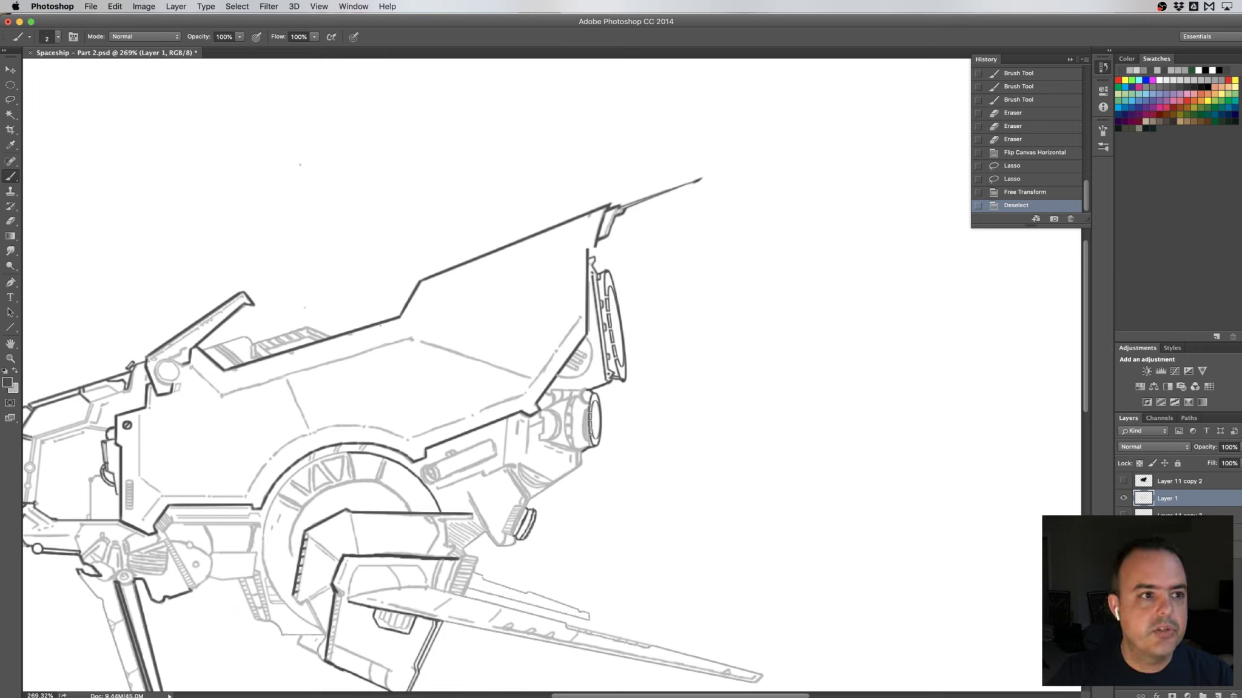
{"action": "left_click", "coordinate": [51, 40]}
{"action": "type", "text": "3"}
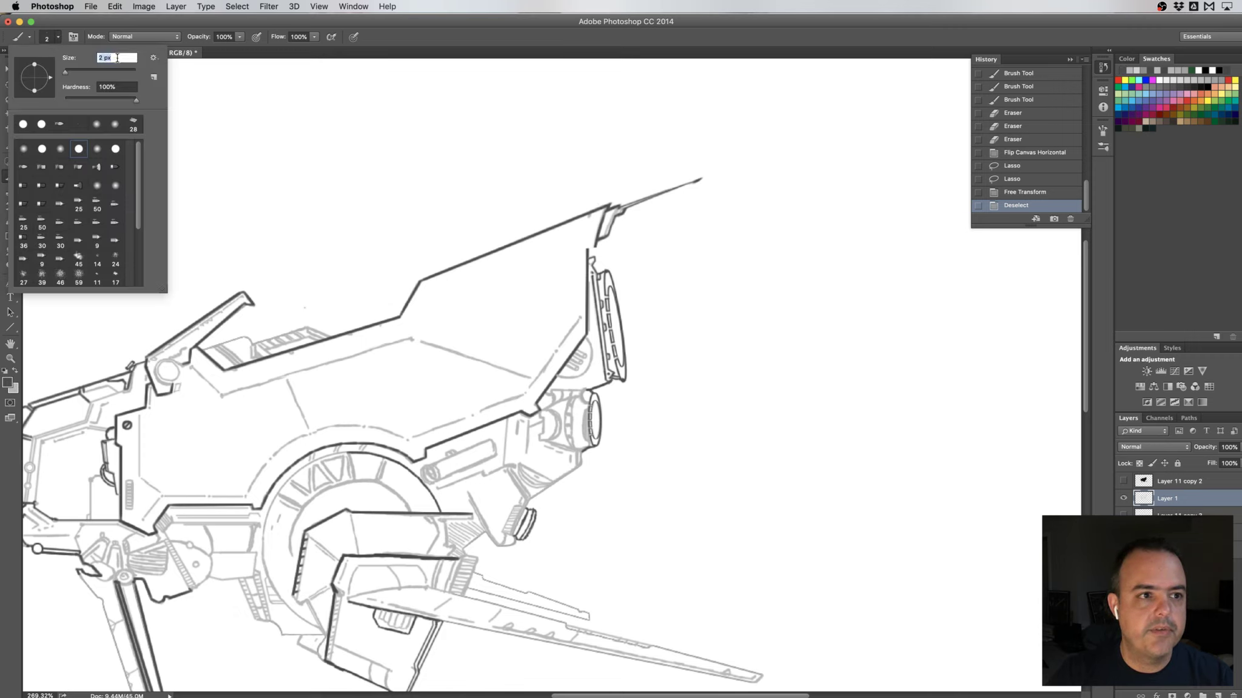
{"action": "key", "text": "Return"}
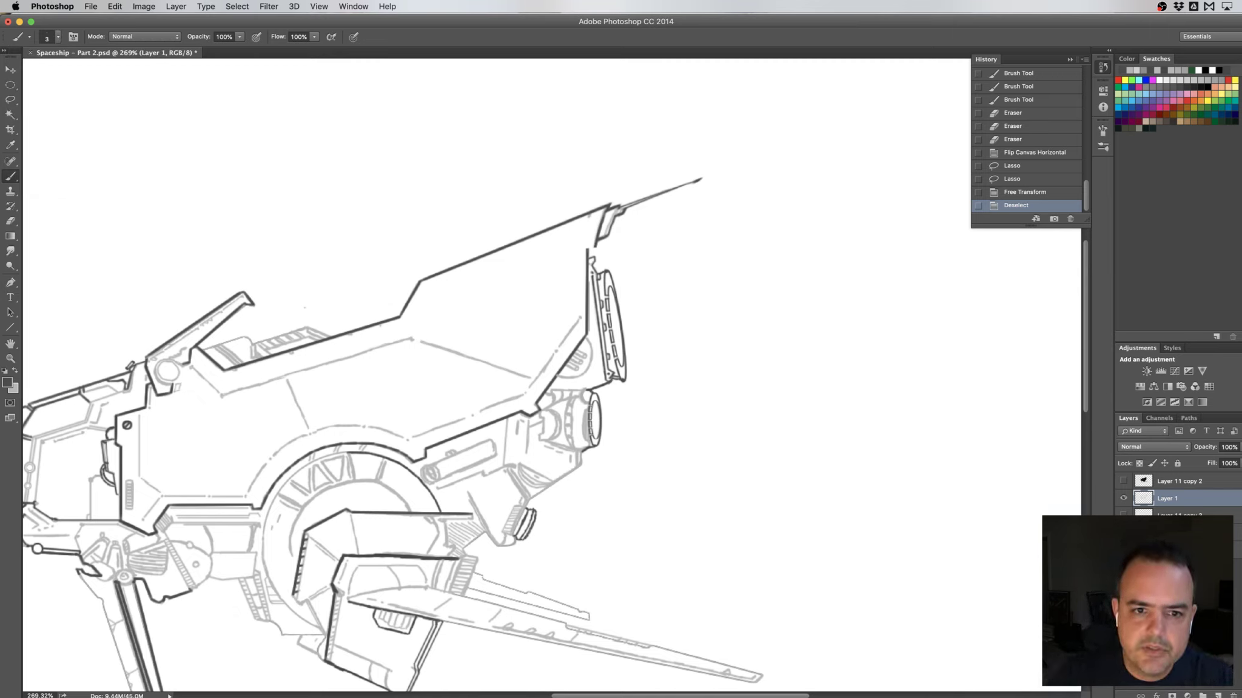
{"action": "left_click_drag", "start_coordinate": [594, 249], "coordinate": [596, 247]}
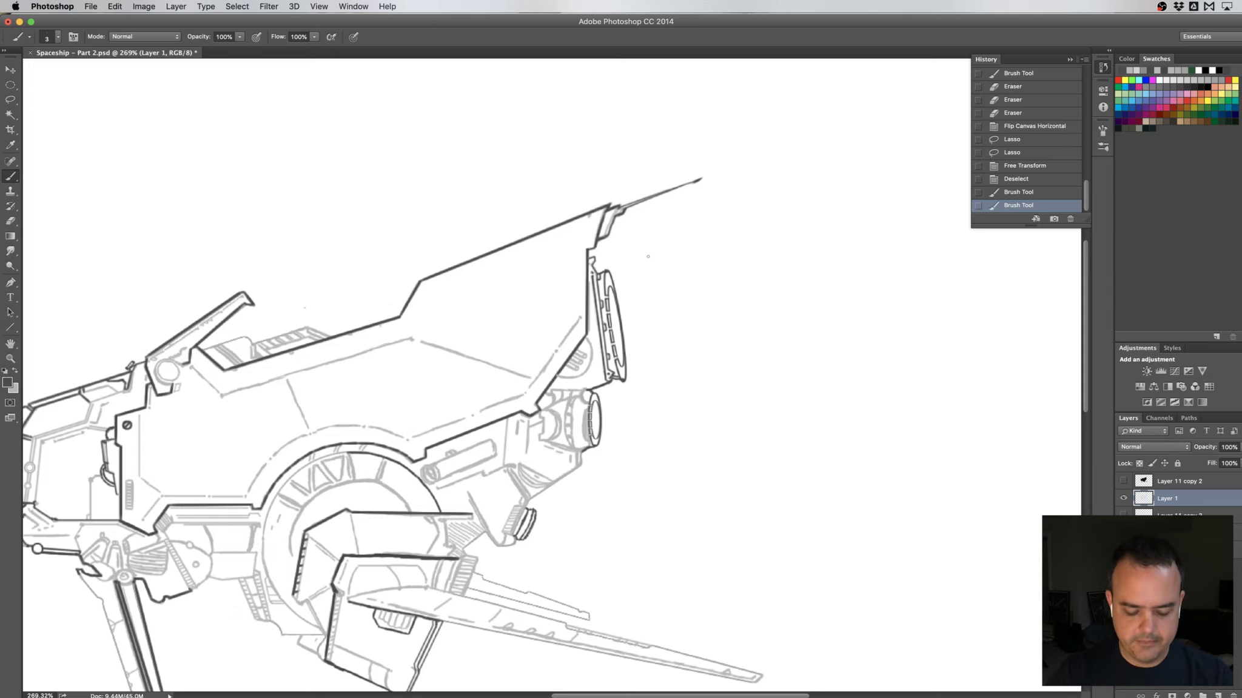
{"action": "mouse_move", "coordinate": [668, 269]}
{"action": "left_mouse_down"}
{"action": "mouse_move", "coordinate": [649, 271]}
{"action": "mouse_move", "coordinate": [695, 266]}
{"action": "mouse_move", "coordinate": [667, 265]}
{"action": "left_mouse_up"}
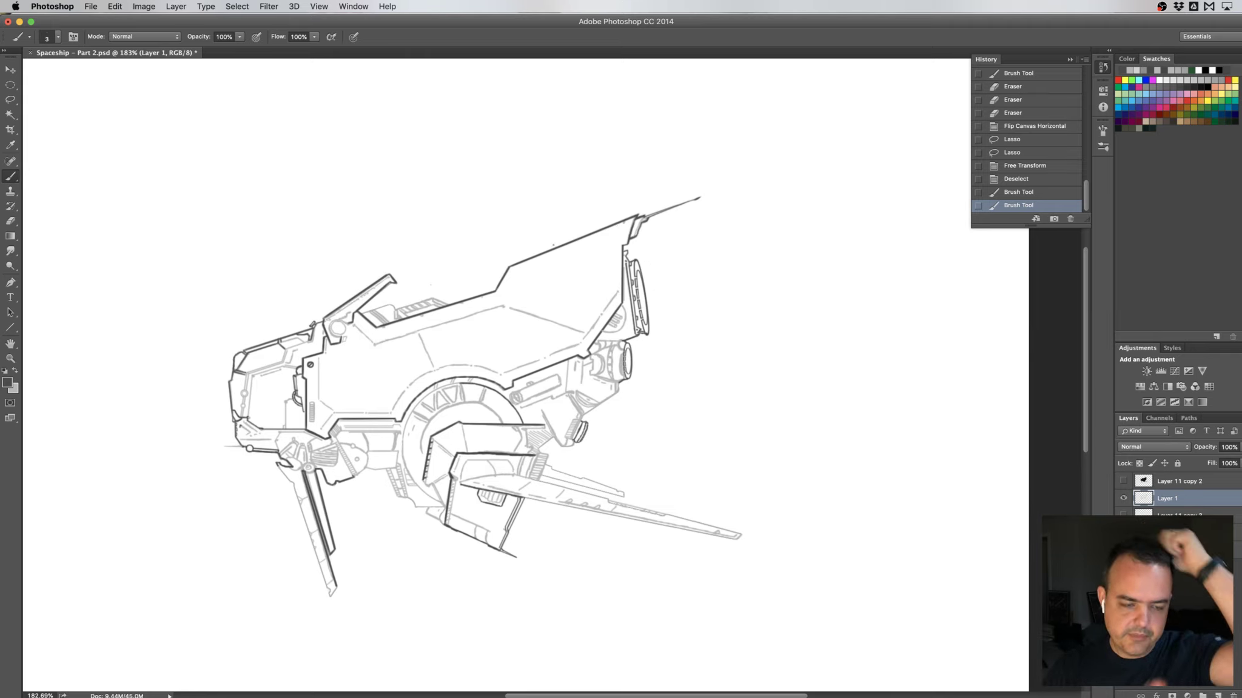
- Zoom in, mirror the canvas horizontally, and touch up the ink at the leg joint
{"action": "left_click", "coordinate": [443, 305]}
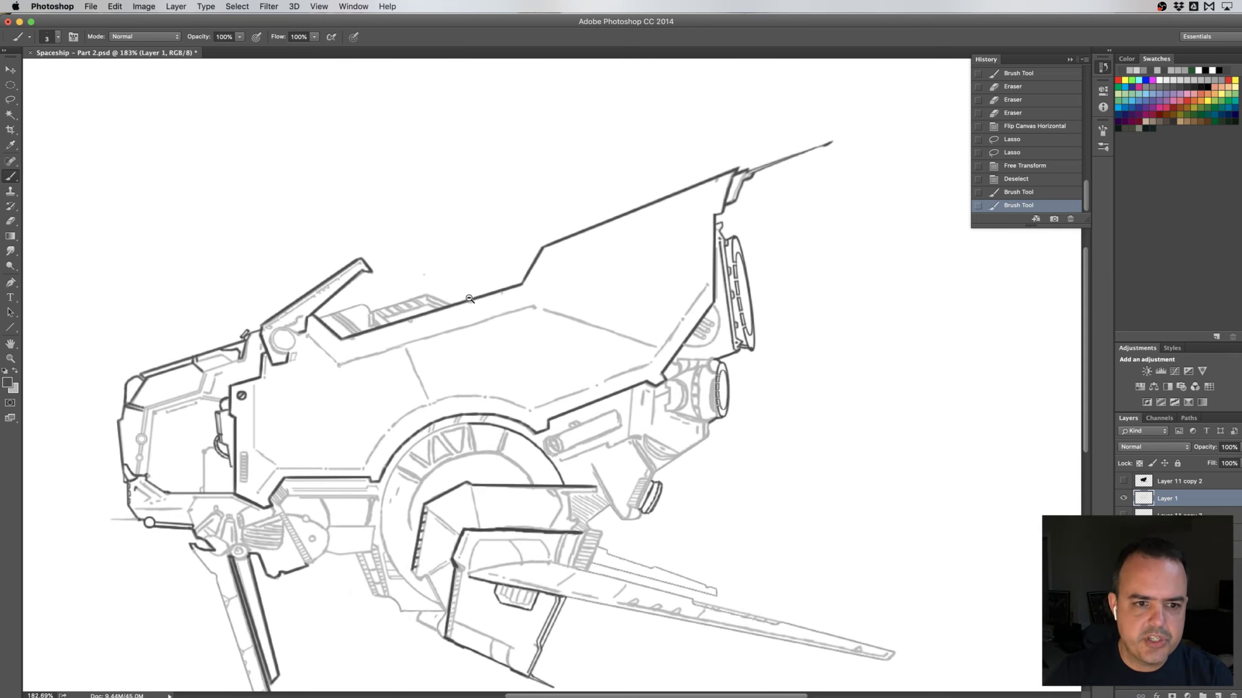
{"action": "left_click_drag", "start_coordinate": [415, 444], "coordinate": [419, 287]}
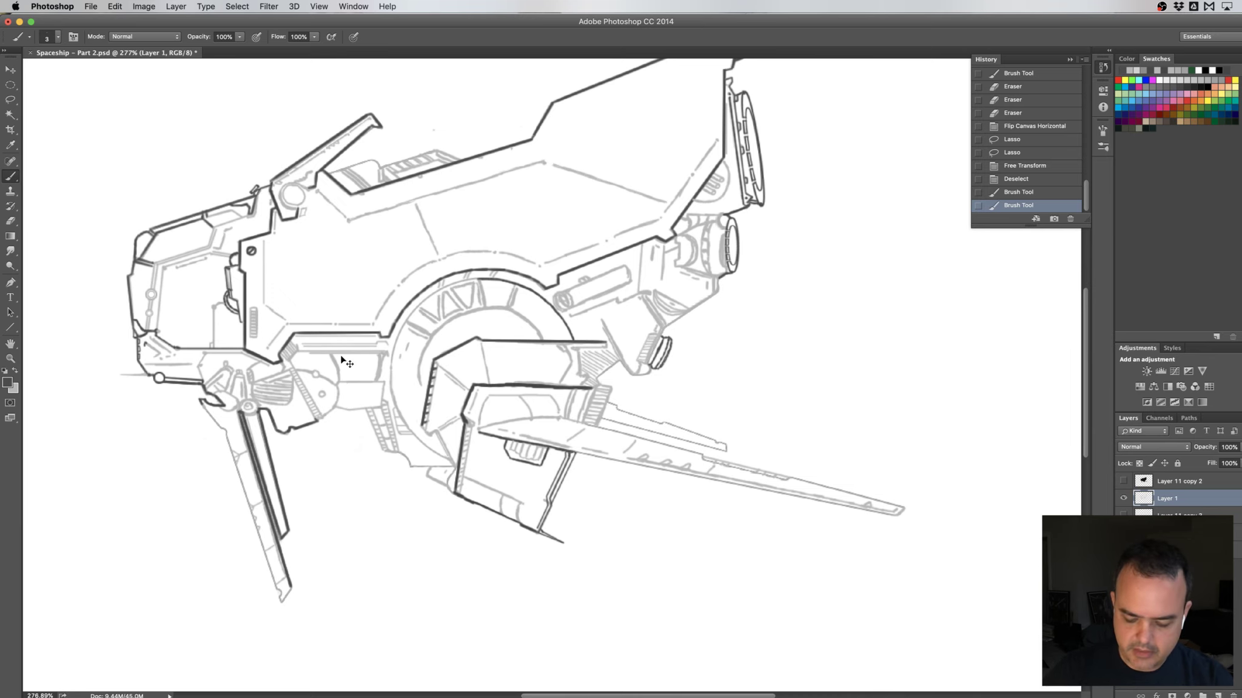
{"action": "key", "text": "h"}
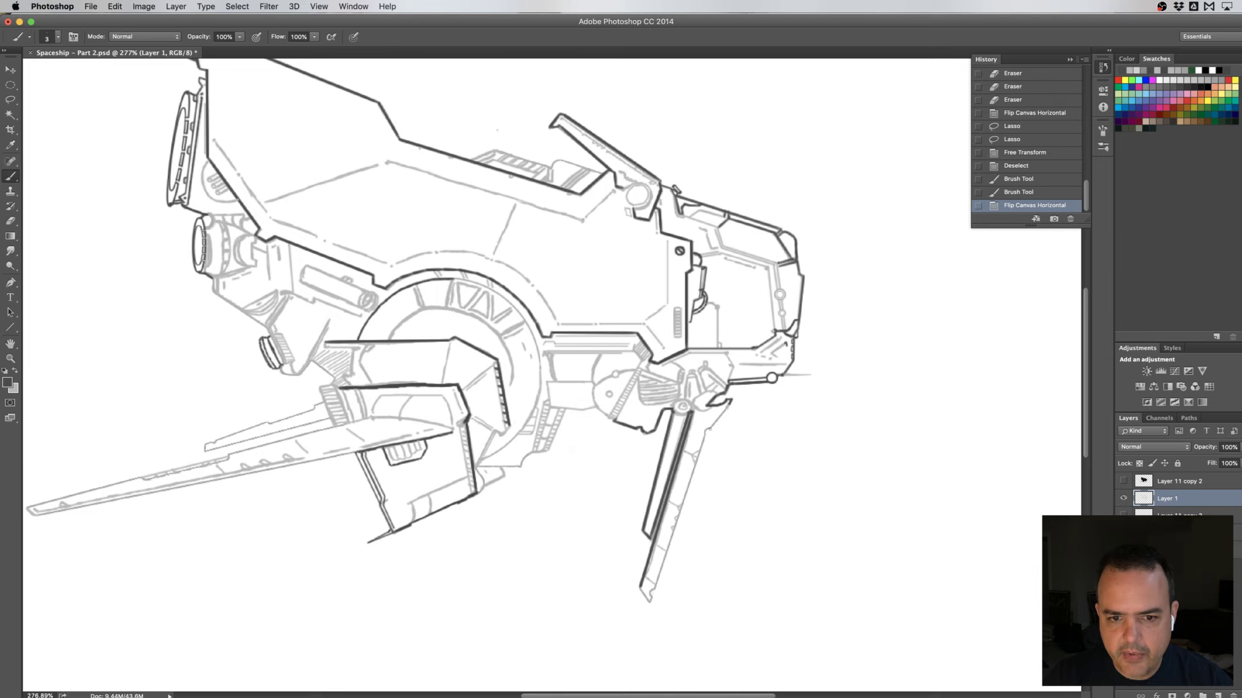
{"action": "left_click_drag", "start_coordinate": [708, 428], "coordinate": [730, 404]}
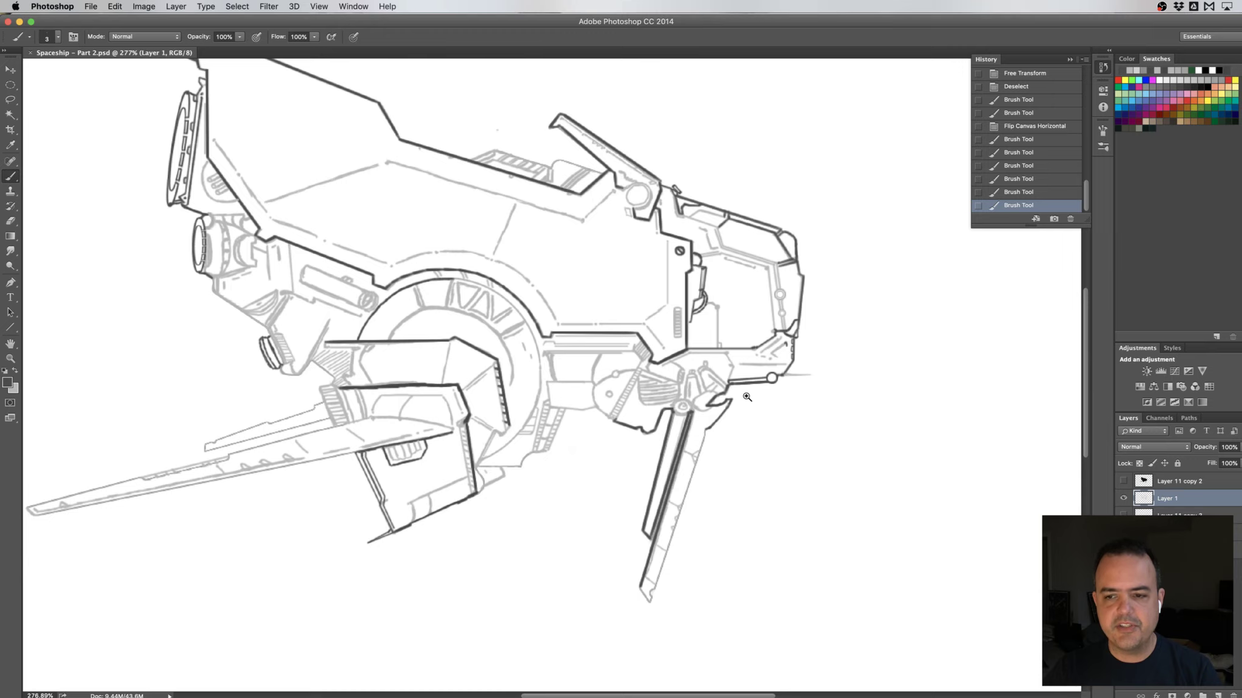
- Center the whole spaceship and briefly show, then hide, the black fill layer
{"action": "scroll", "coordinate": [746, 397], "scroll_direction": "down", "scroll_amount": 2}
{"action": "scroll", "coordinate": [747, 396], "scroll_direction": "down", "scroll_amount": 2}
{"action": "left_click_drag", "start_coordinate": [708, 352], "coordinate": [693, 403]}
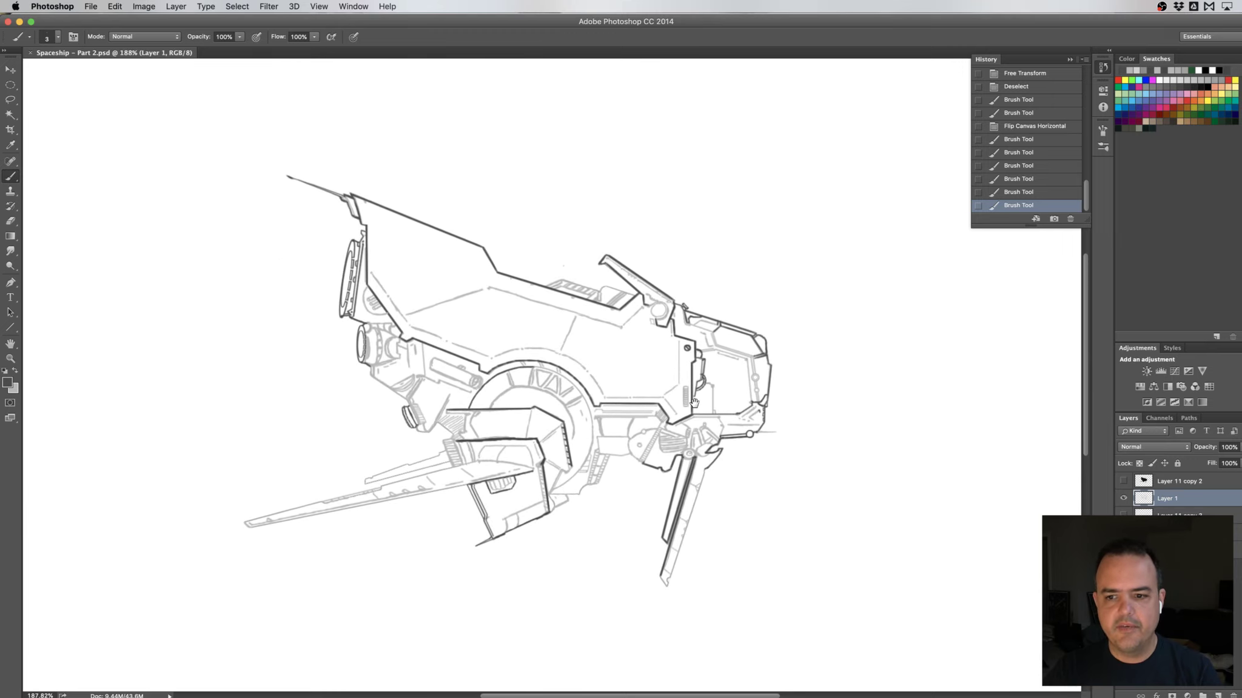
{"action": "left_click", "coordinate": [1124, 498]}
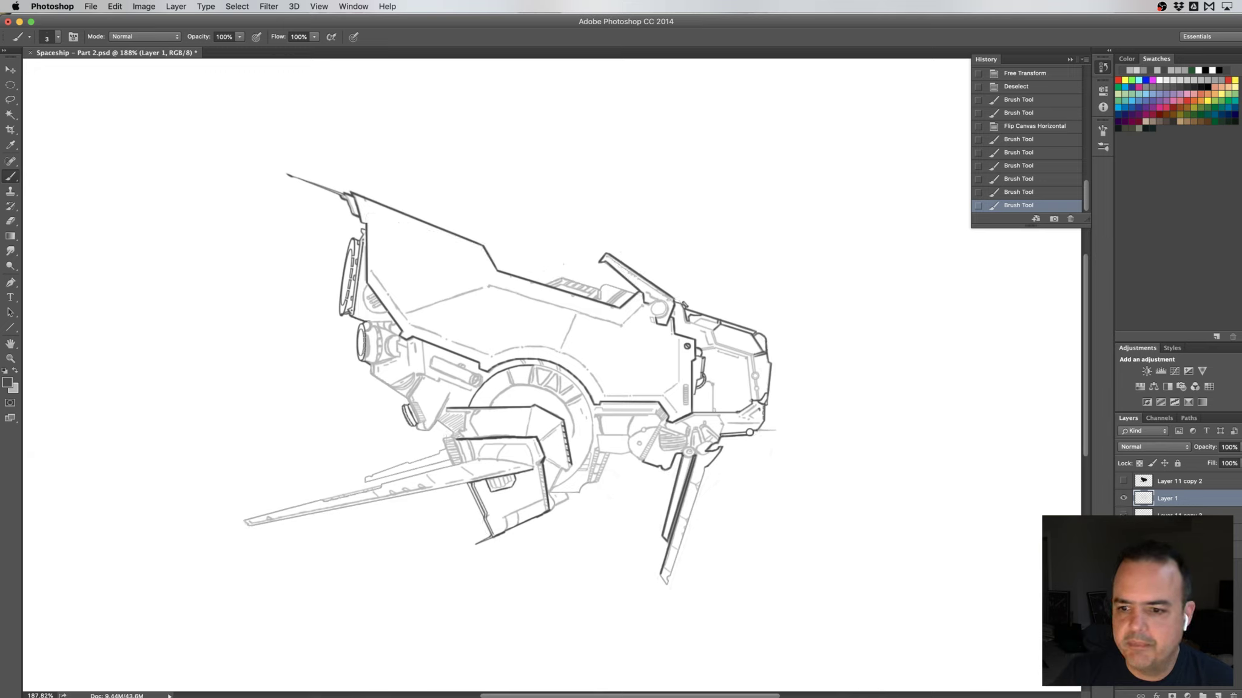
{"action": "left_click", "coordinate": [1123, 516]}
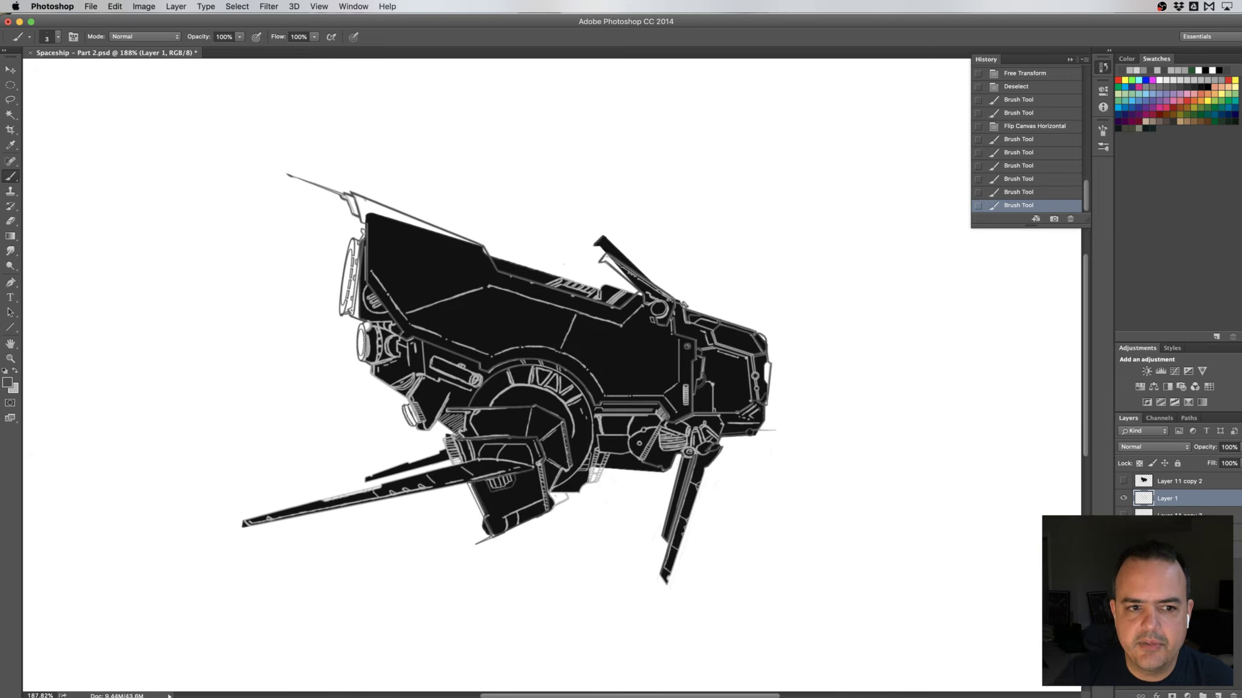
{"action": "left_click", "coordinate": [1124, 514]}
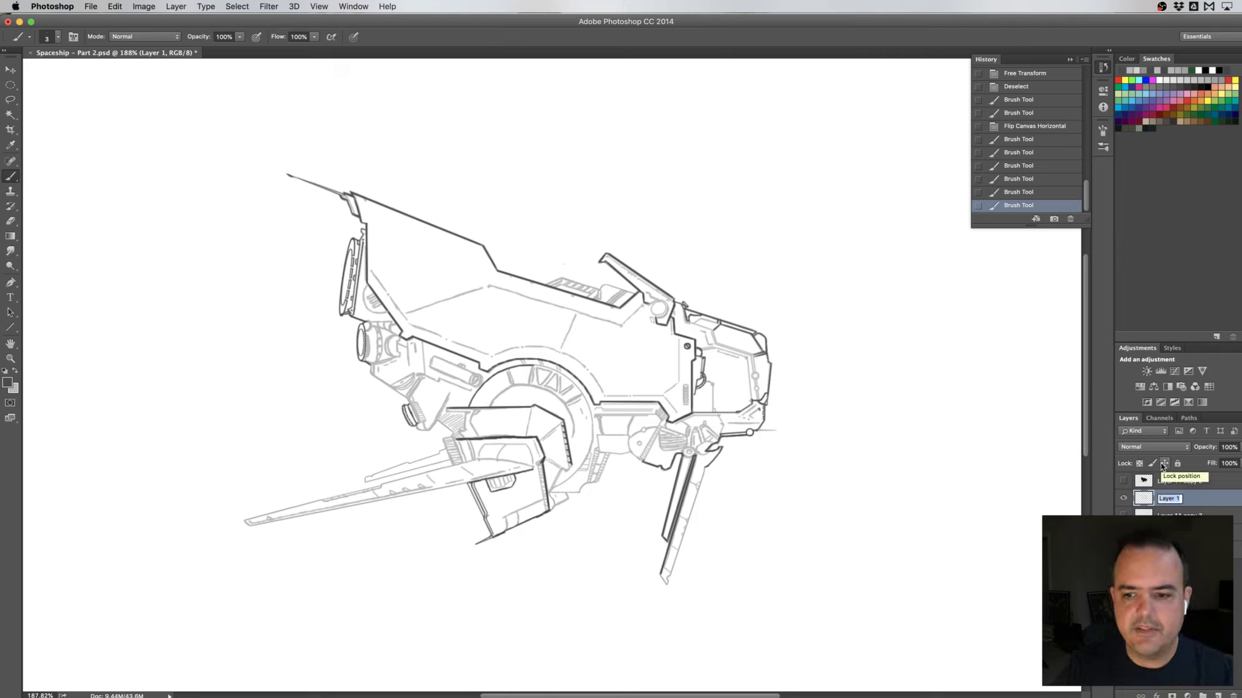
- Name the ink layer 'Sketch', flip the canvas back horizontally, and switch to OBS
{"action": "type", "text": "Sketch"}
{"action": "key", "text": "Return"}
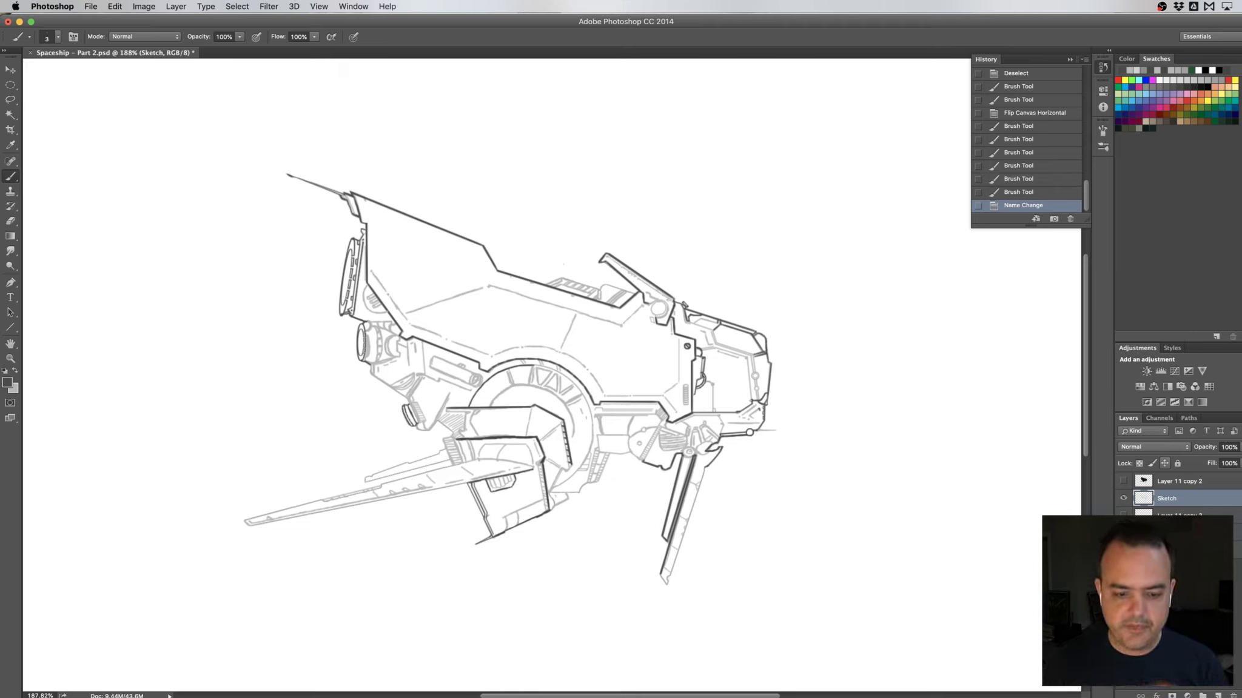
{"action": "mouse_move", "coordinate": [599, 424]}
{"action": "left_mouse_down"}
{"action": "mouse_move", "coordinate": [613, 425]}
{"action": "mouse_move", "coordinate": [619, 391]}
{"action": "left_mouse_up"}
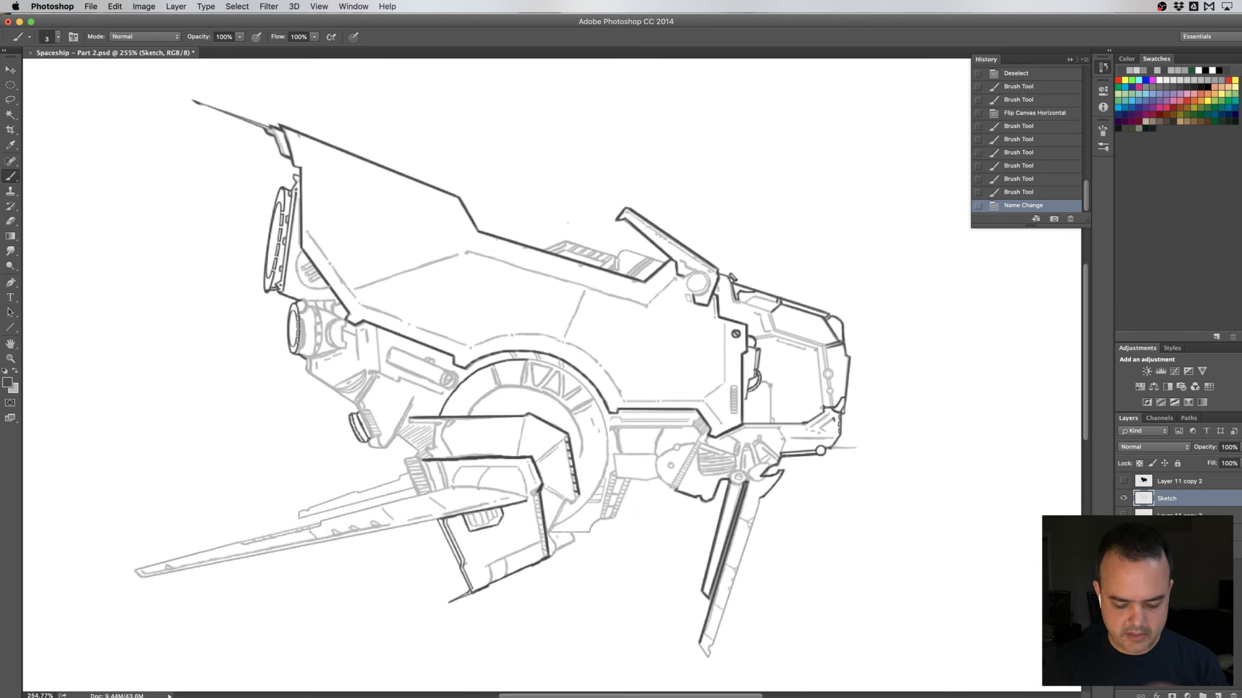
{"action": "key", "text": "ctrl+shift+h"}
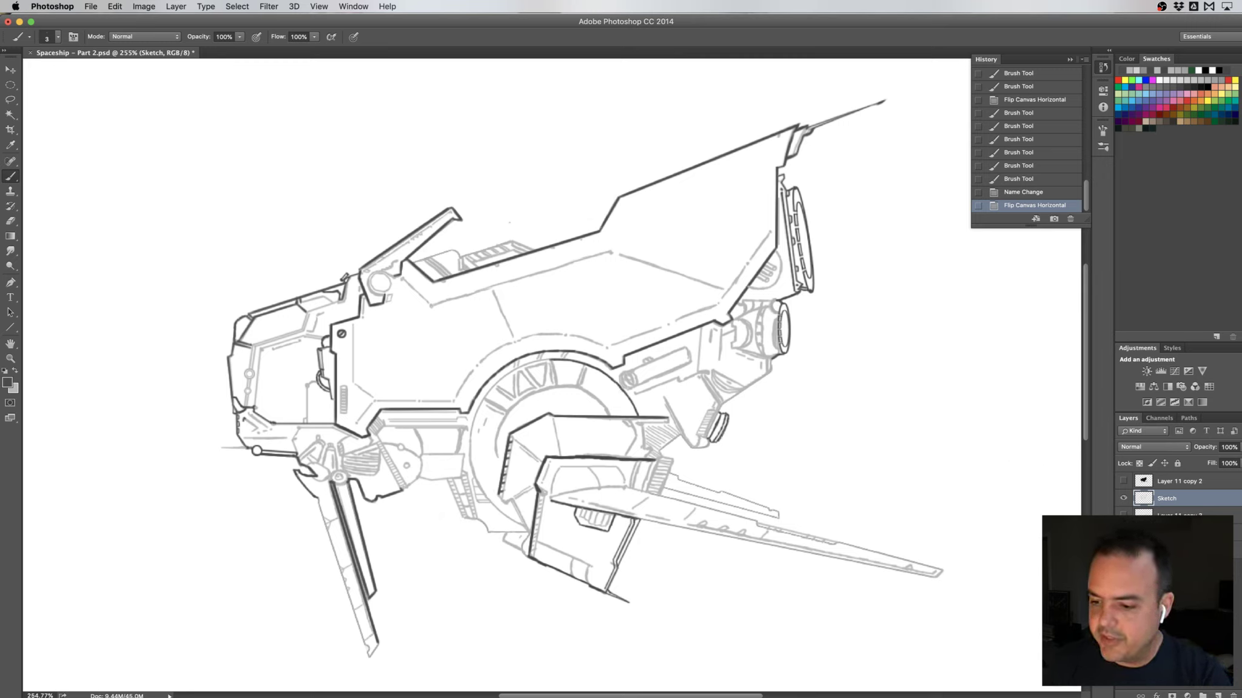
{"action": "key", "text": "super+Tab"}
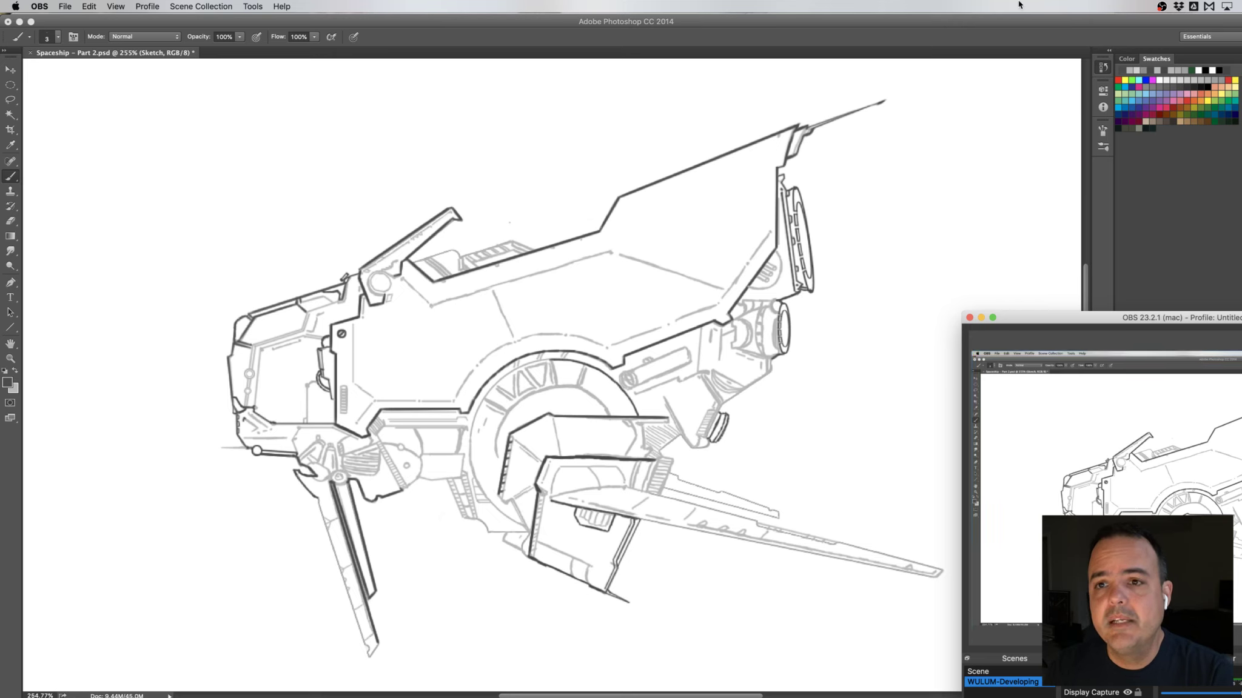
- Return from OBS to Photoshop showing the inked spaceship sketch
{"action": "left_click", "coordinate": [1050, 22]}
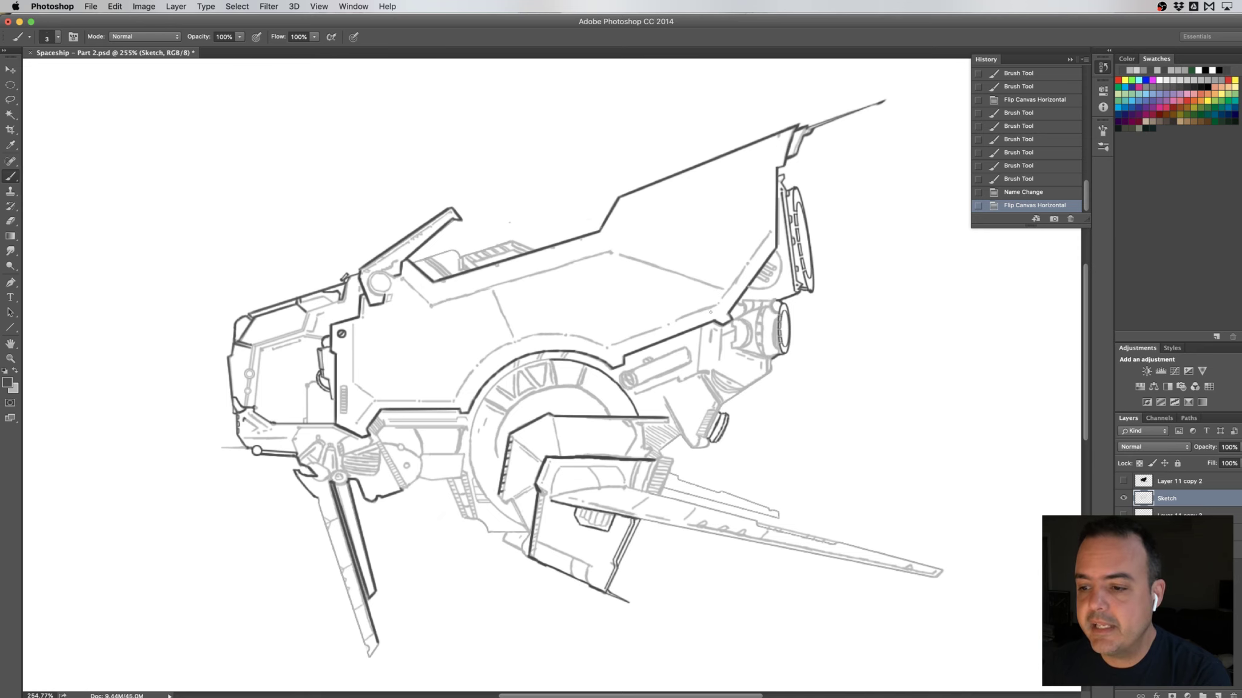
- Switch to the Twitch dashboard in Safari, then cycle on to OBS
{"action": "key", "text": "super+Tab"}
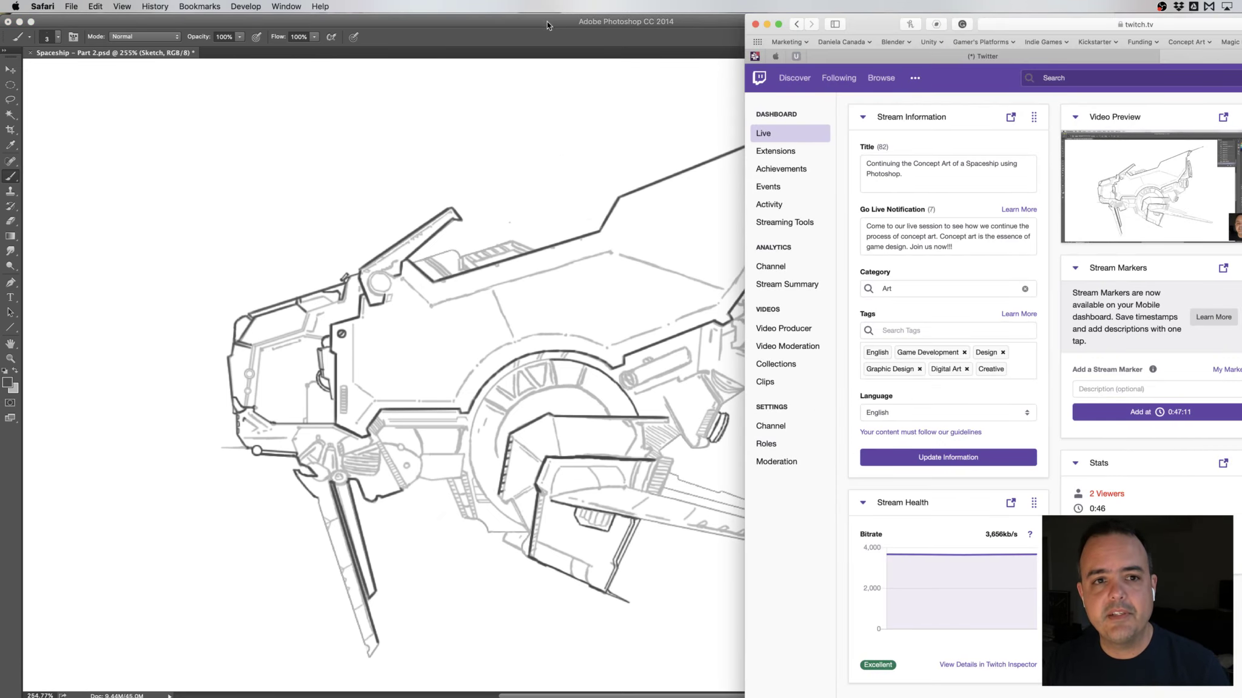
{"action": "key", "text": "super+Tab"}
{"action": "key", "text": "super+Tab"}
{"action": "key", "text": "super+Tab"}
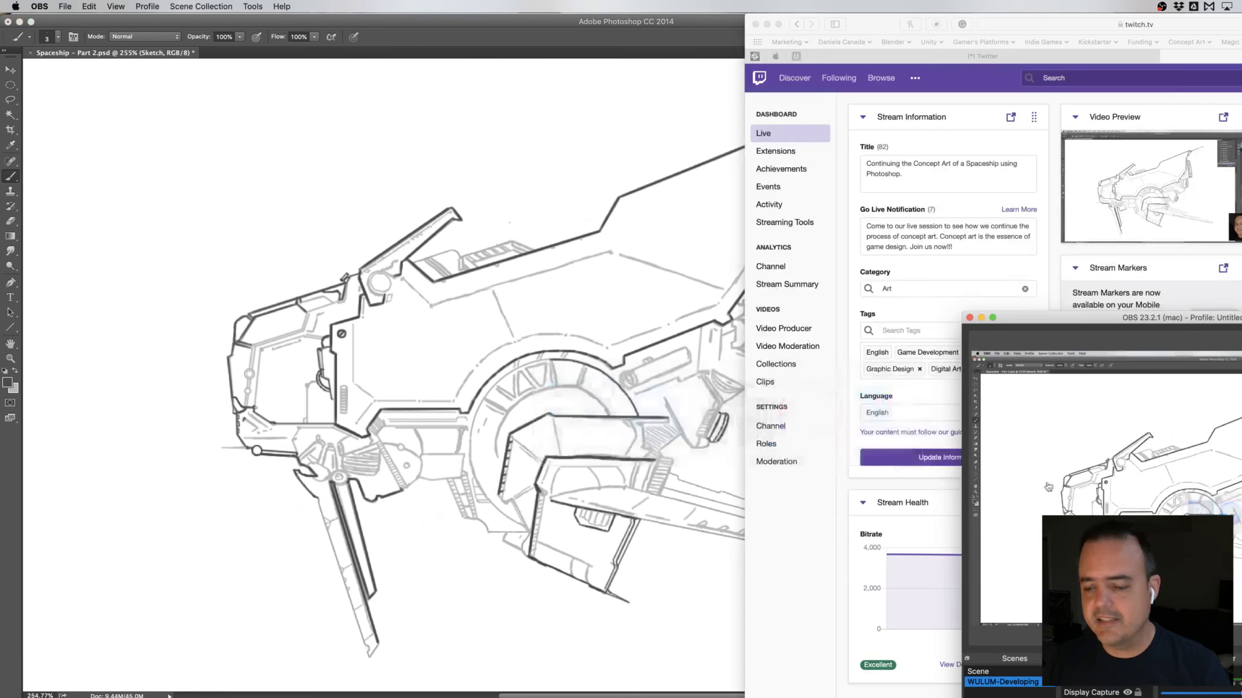